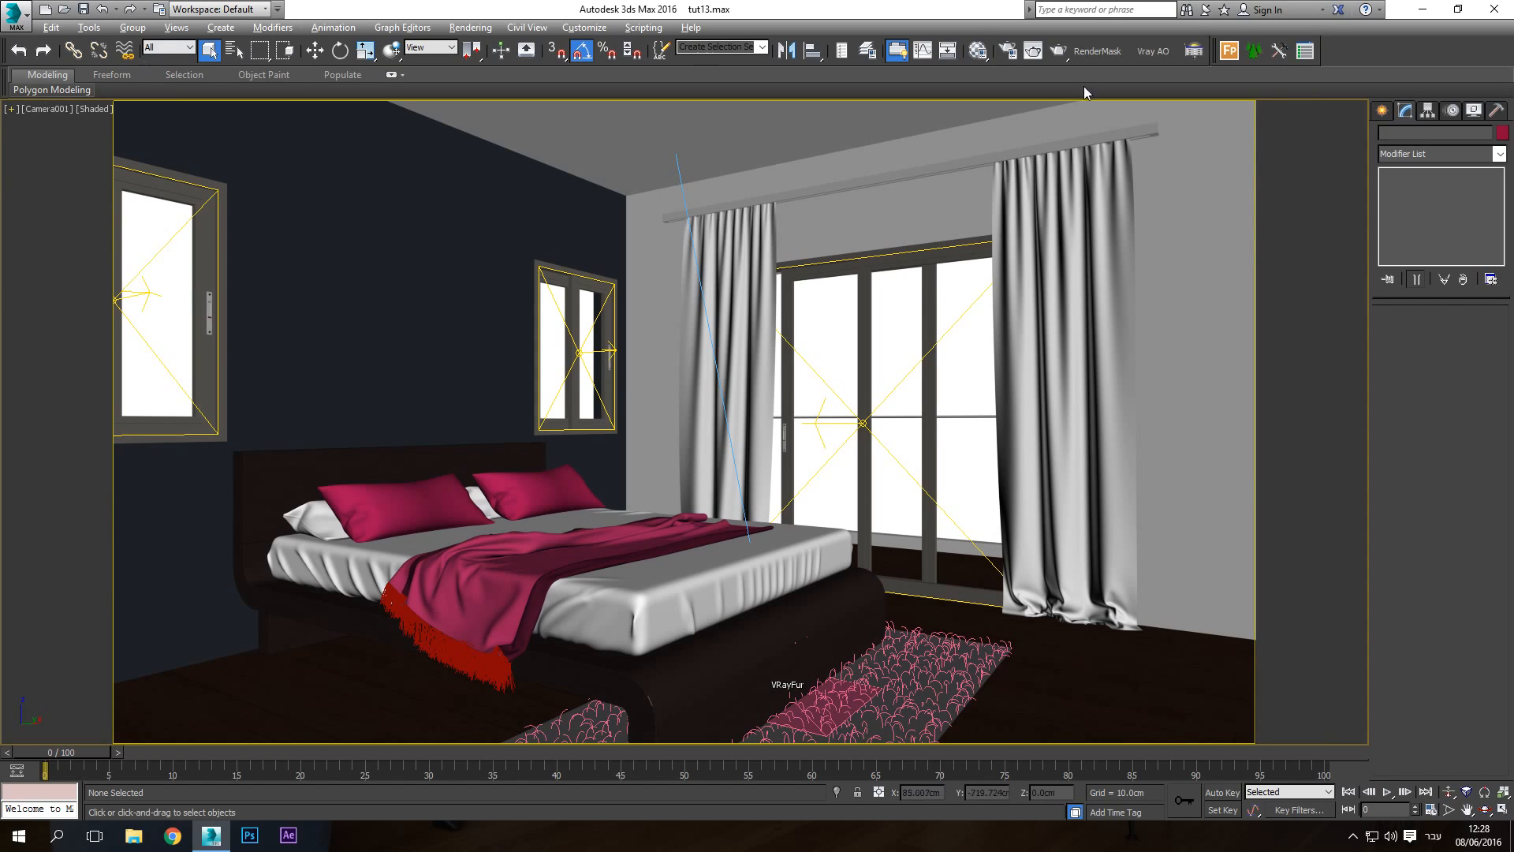
Switch from the camera view to a perspective view of the whole scene and limit selection to lights
{"action": "key", "text": "p"}
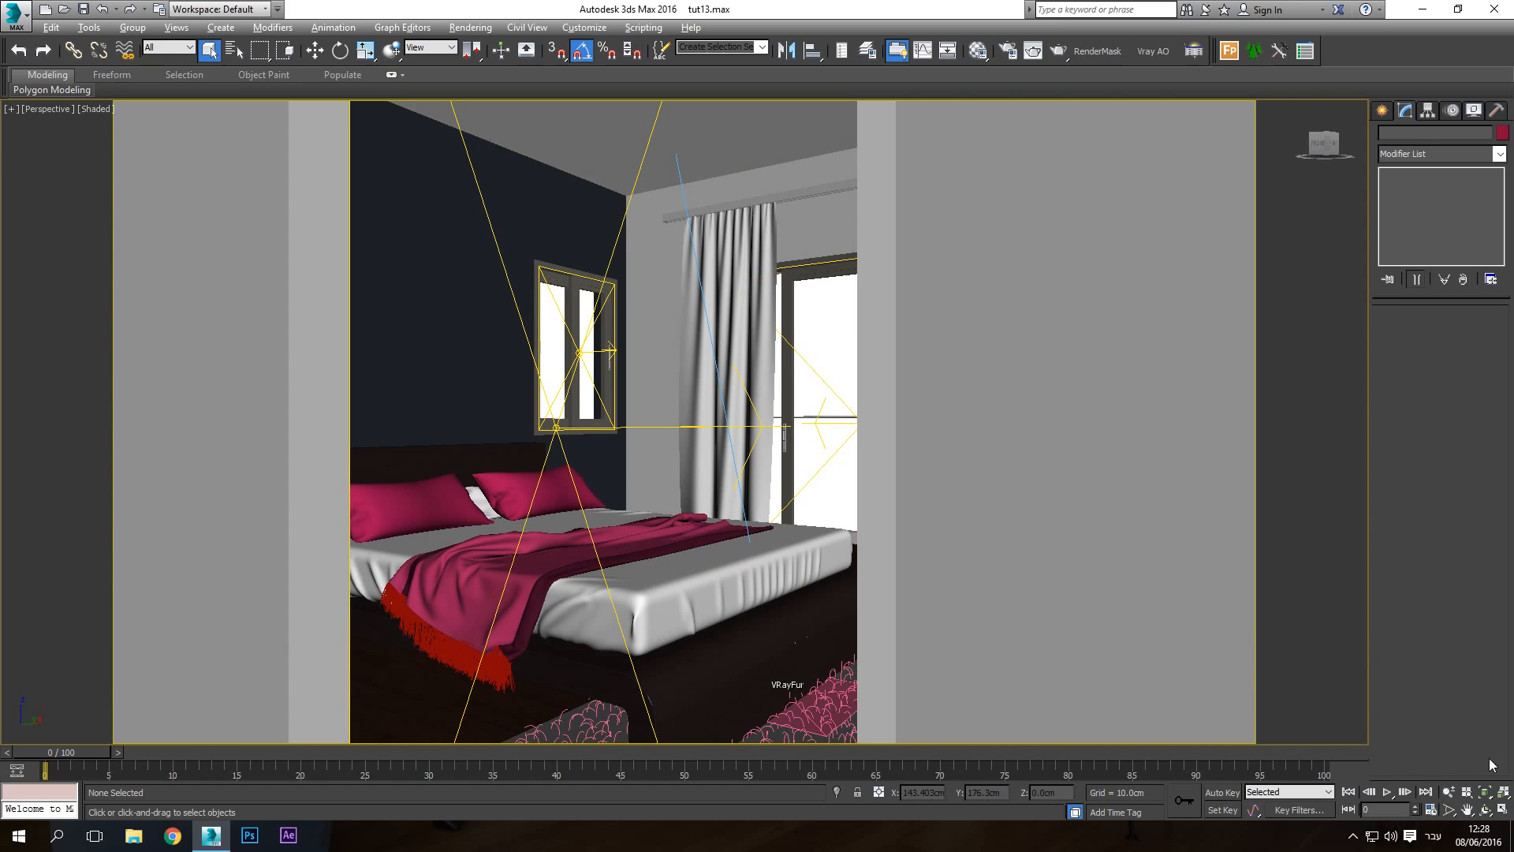
{"action": "left_click", "coordinate": [1484, 811]}
{"action": "left_click_drag", "start_coordinate": [600, 337], "coordinate": [651, 476]}
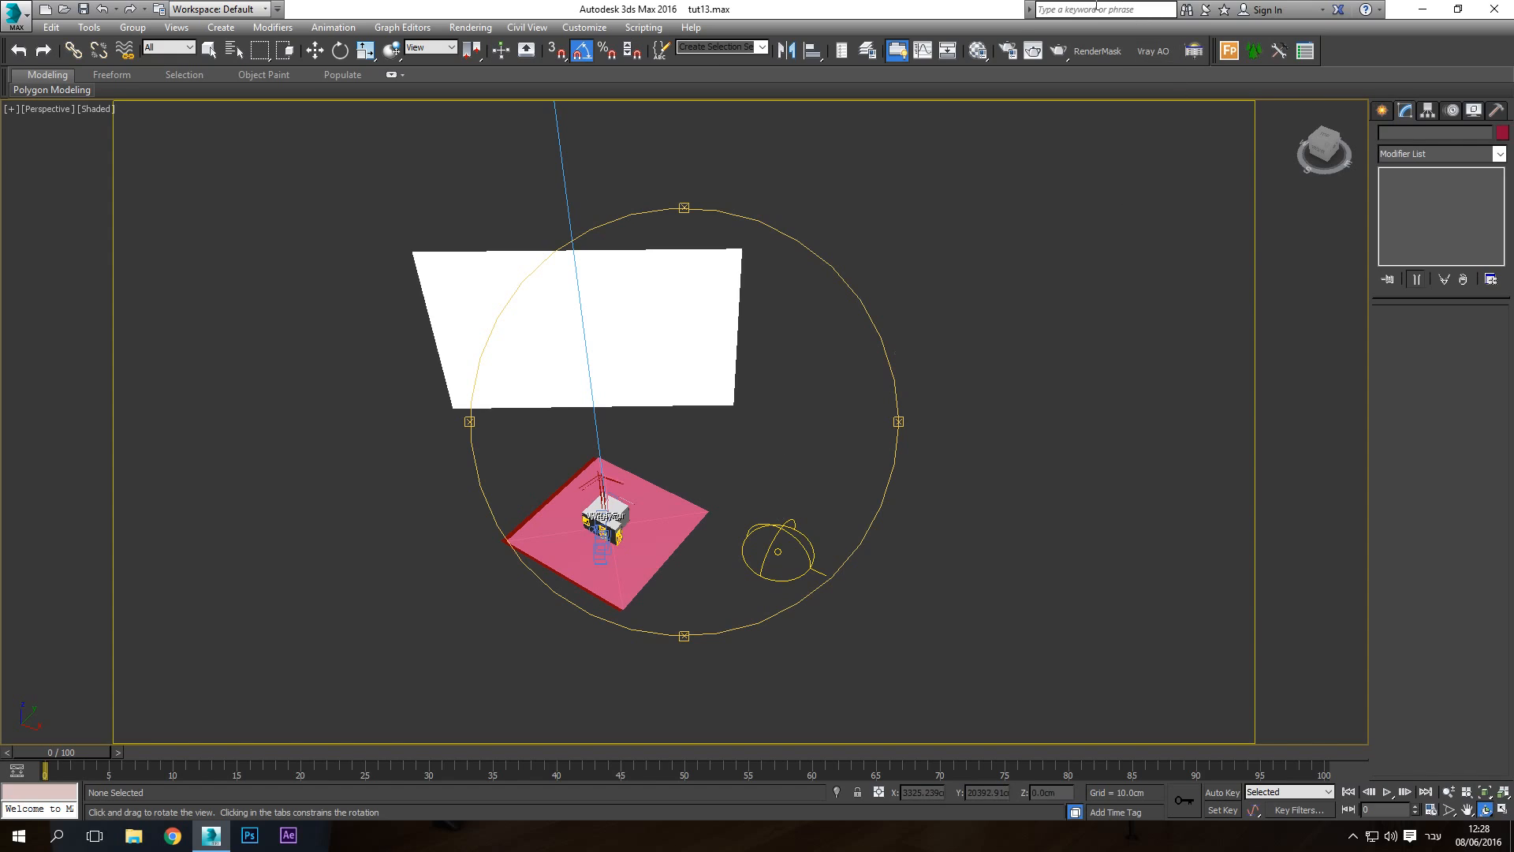
{"action": "right_click", "coordinate": [822, 556]}
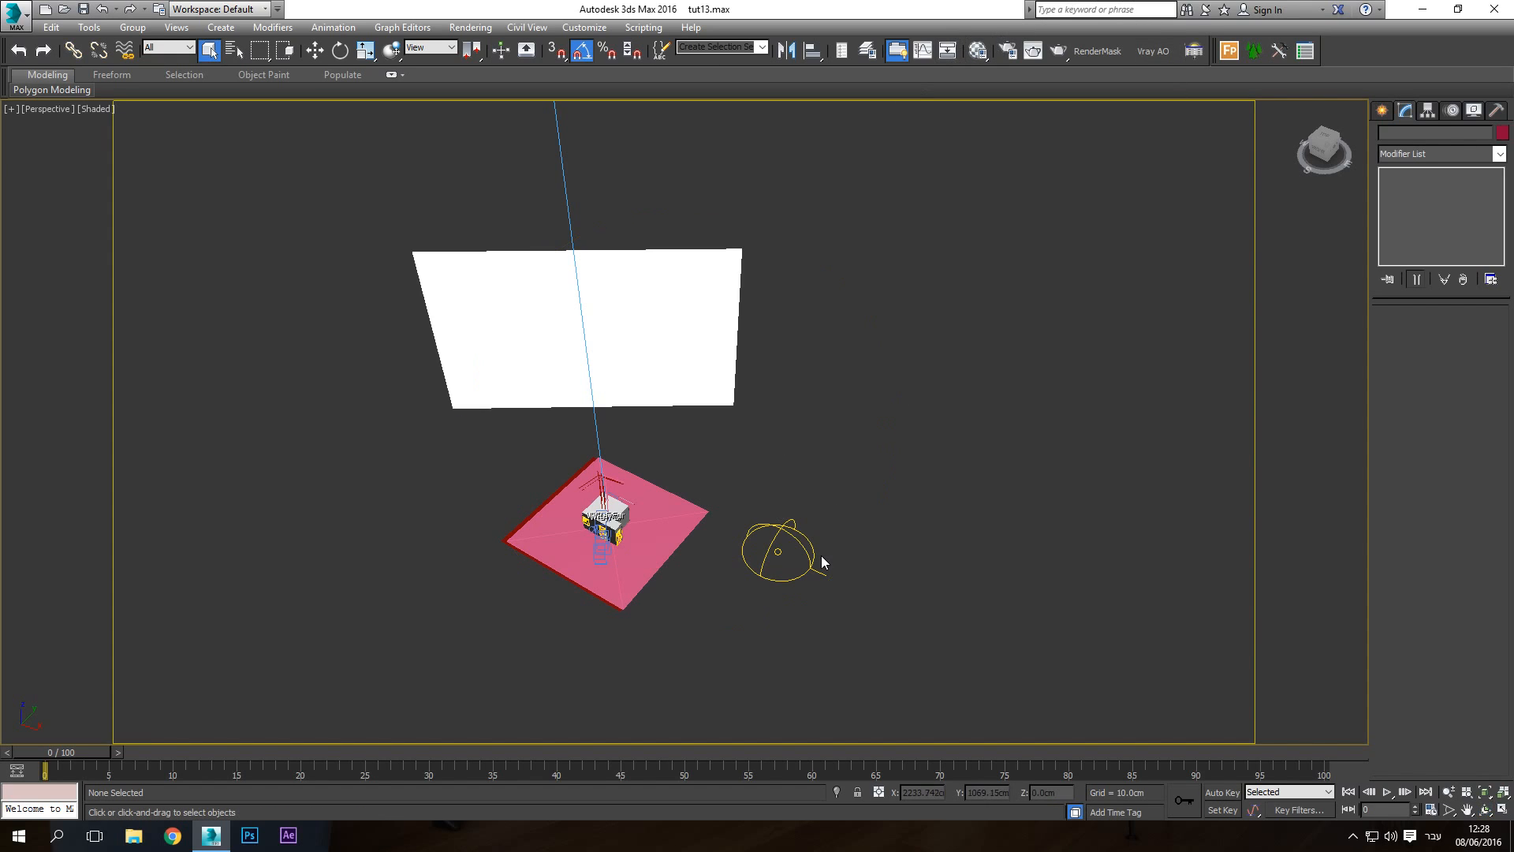
{"action": "left_click", "coordinate": [170, 48]}
{"action": "left_click", "coordinate": [156, 95]}
Select all the lights in and around the building and delete them
{"action": "scroll", "coordinate": [508, 470], "scroll_direction": "down", "scroll_amount": 3}
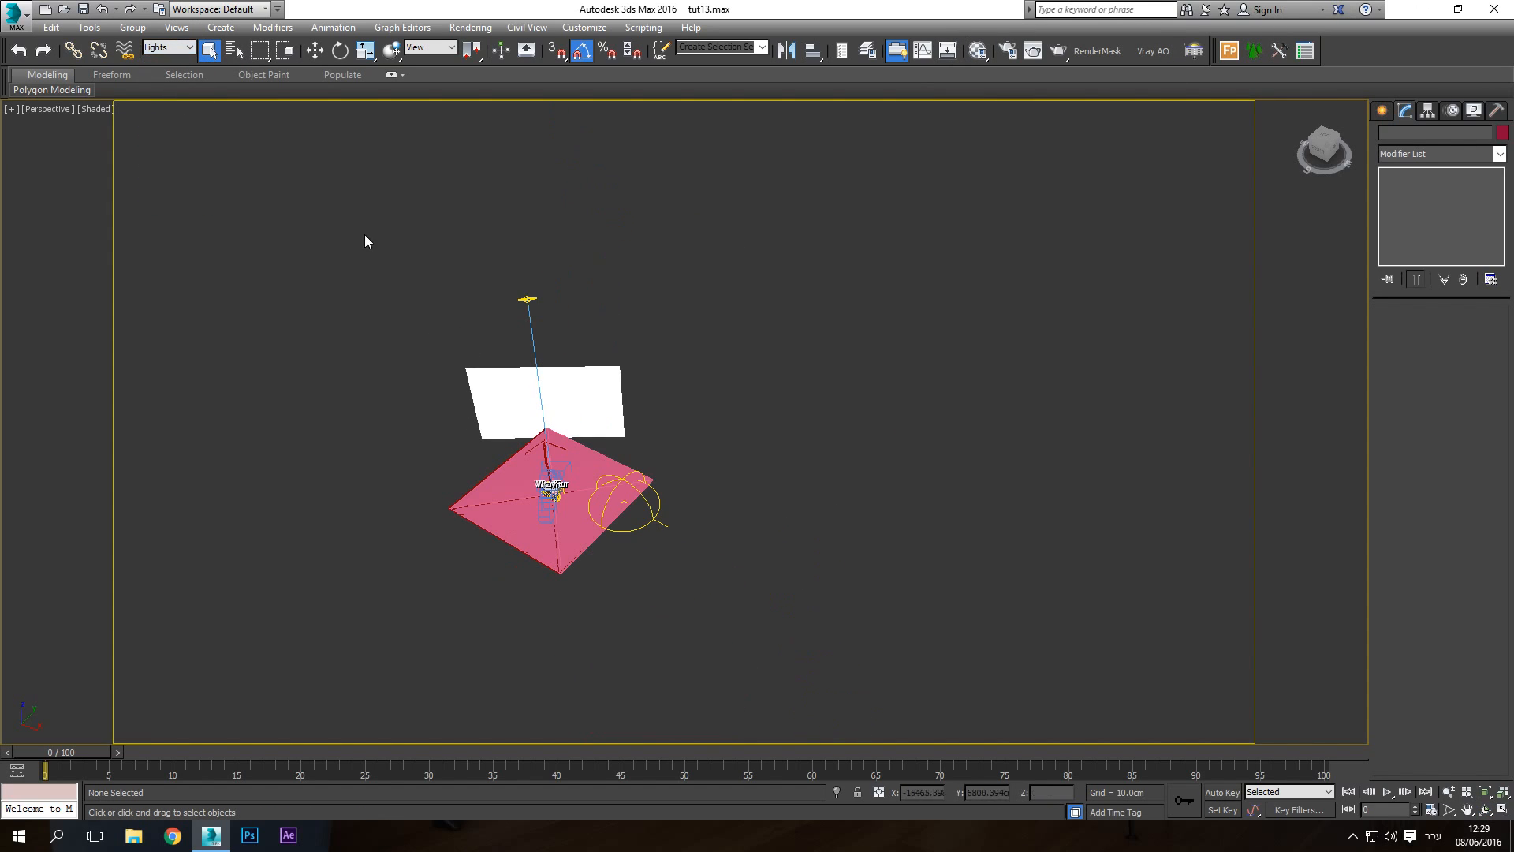
{"action": "left_click_drag", "start_coordinate": [364, 234], "coordinate": [727, 542]}
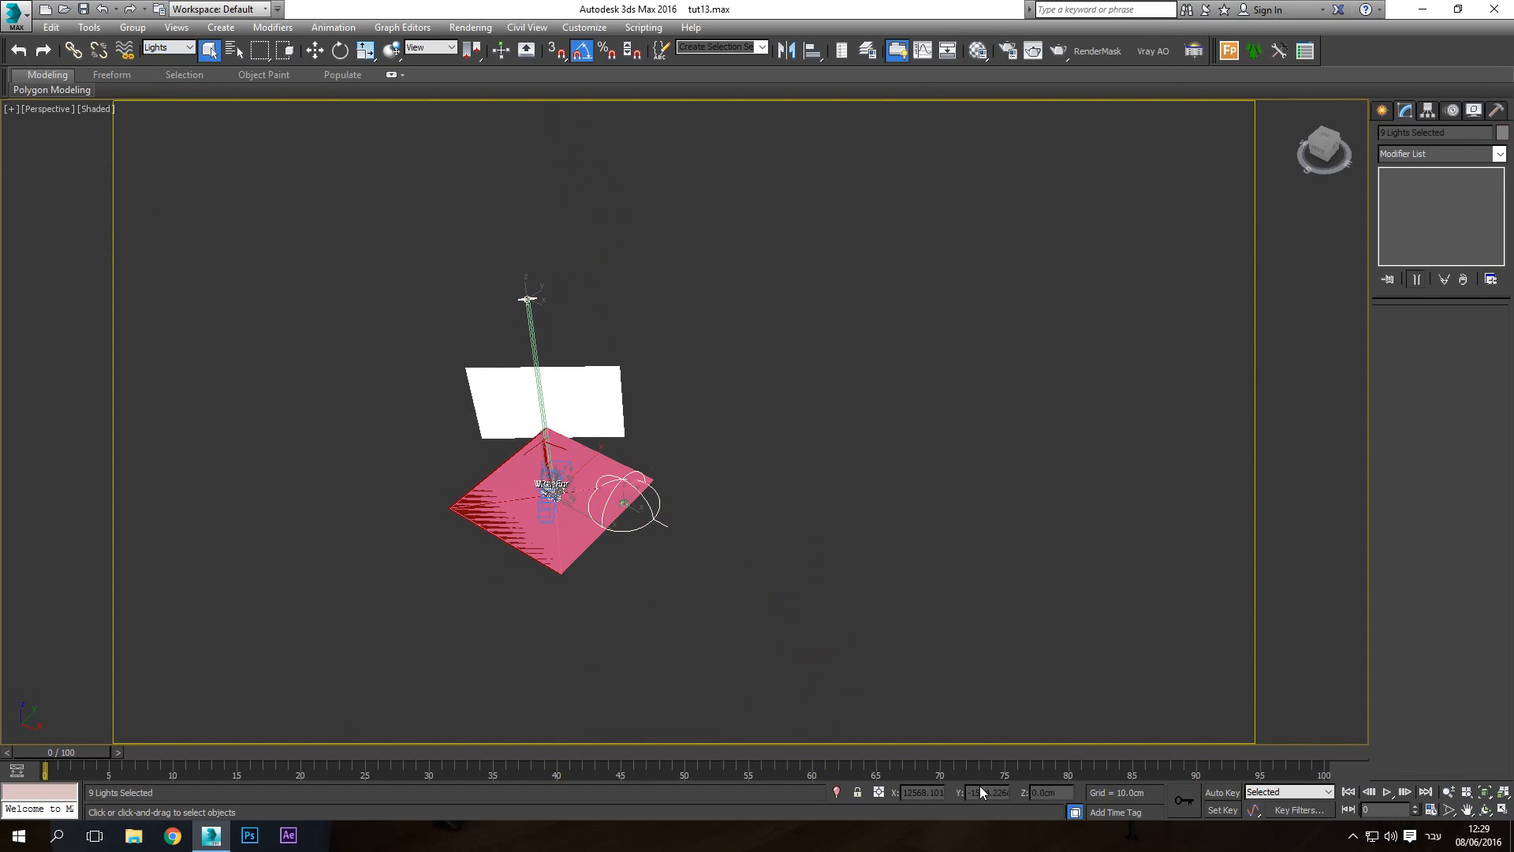
{"action": "left_click", "coordinate": [169, 48]}
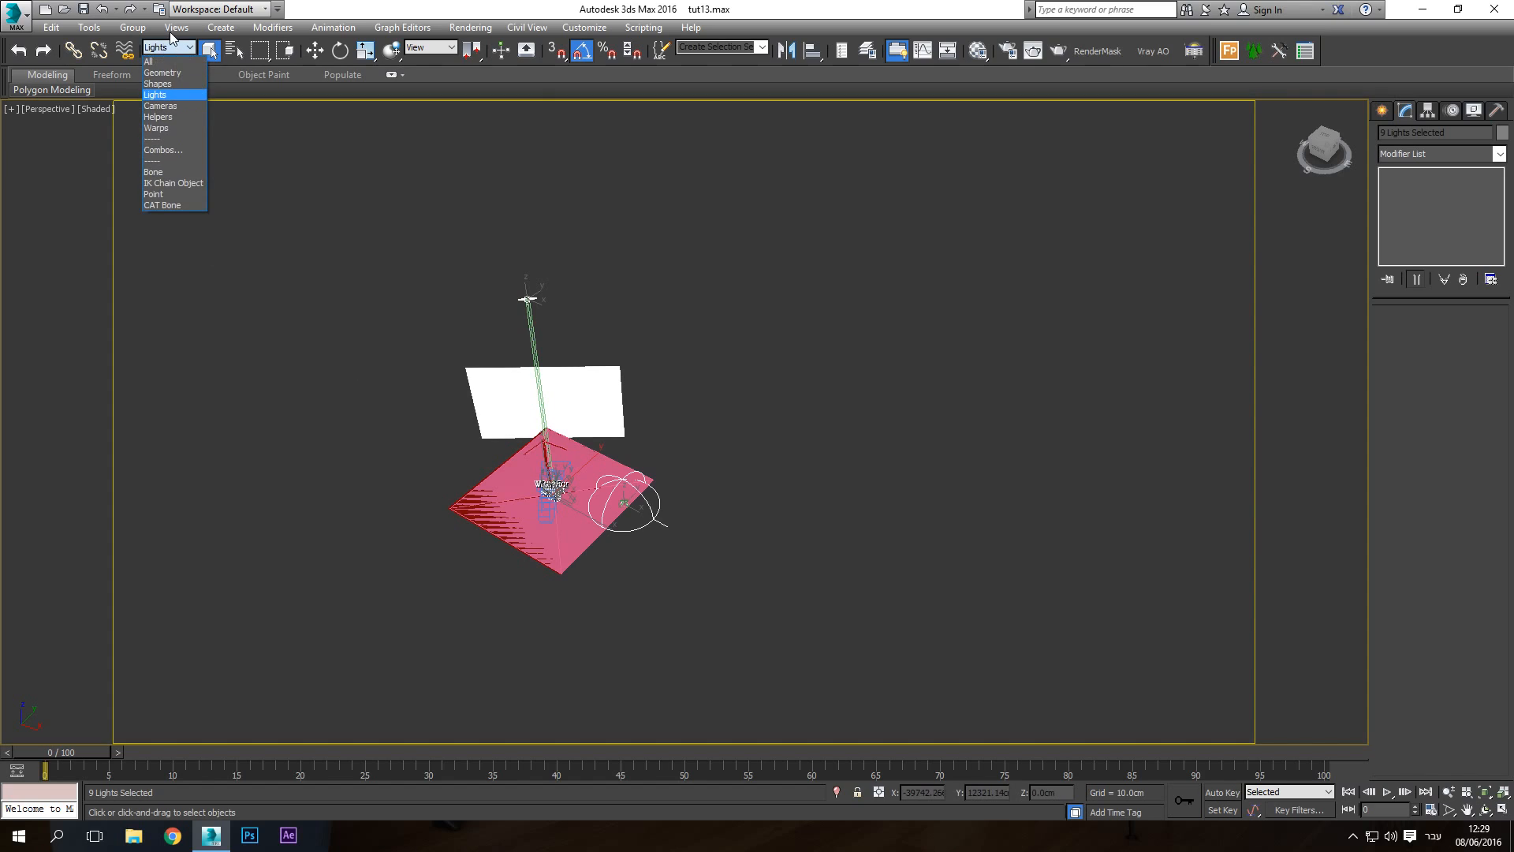
{"action": "left_click", "coordinate": [162, 95]}
{"action": "left_click_drag", "start_coordinate": [252, 209], "coordinate": [907, 702]}
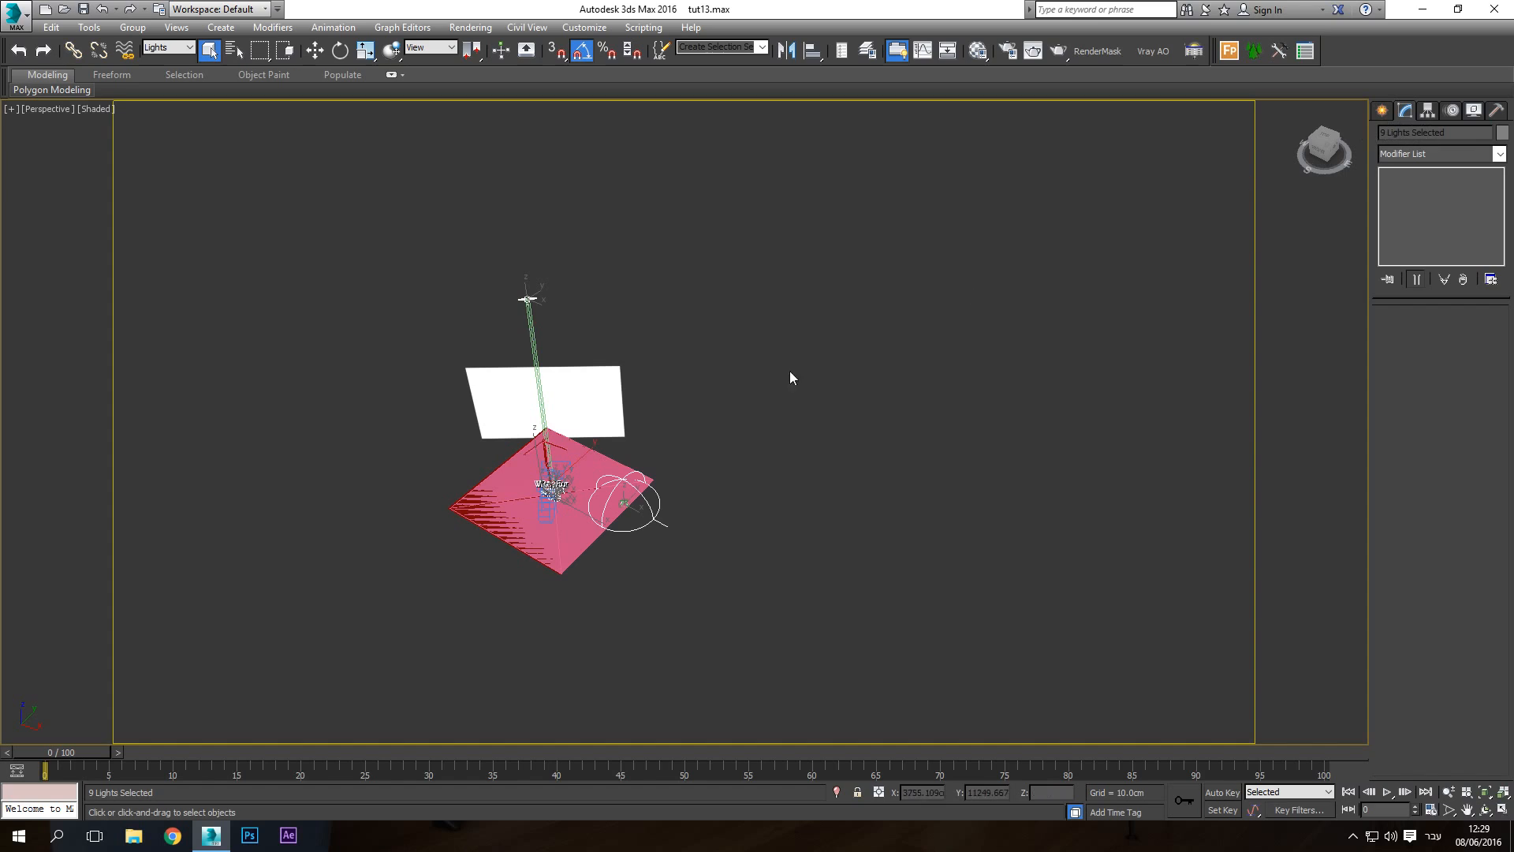
{"action": "scroll", "coordinate": [612, 486], "scroll_direction": "up", "scroll_amount": 4}
{"action": "scroll", "coordinate": [612, 481], "scroll_direction": "down", "scroll_amount": 3}
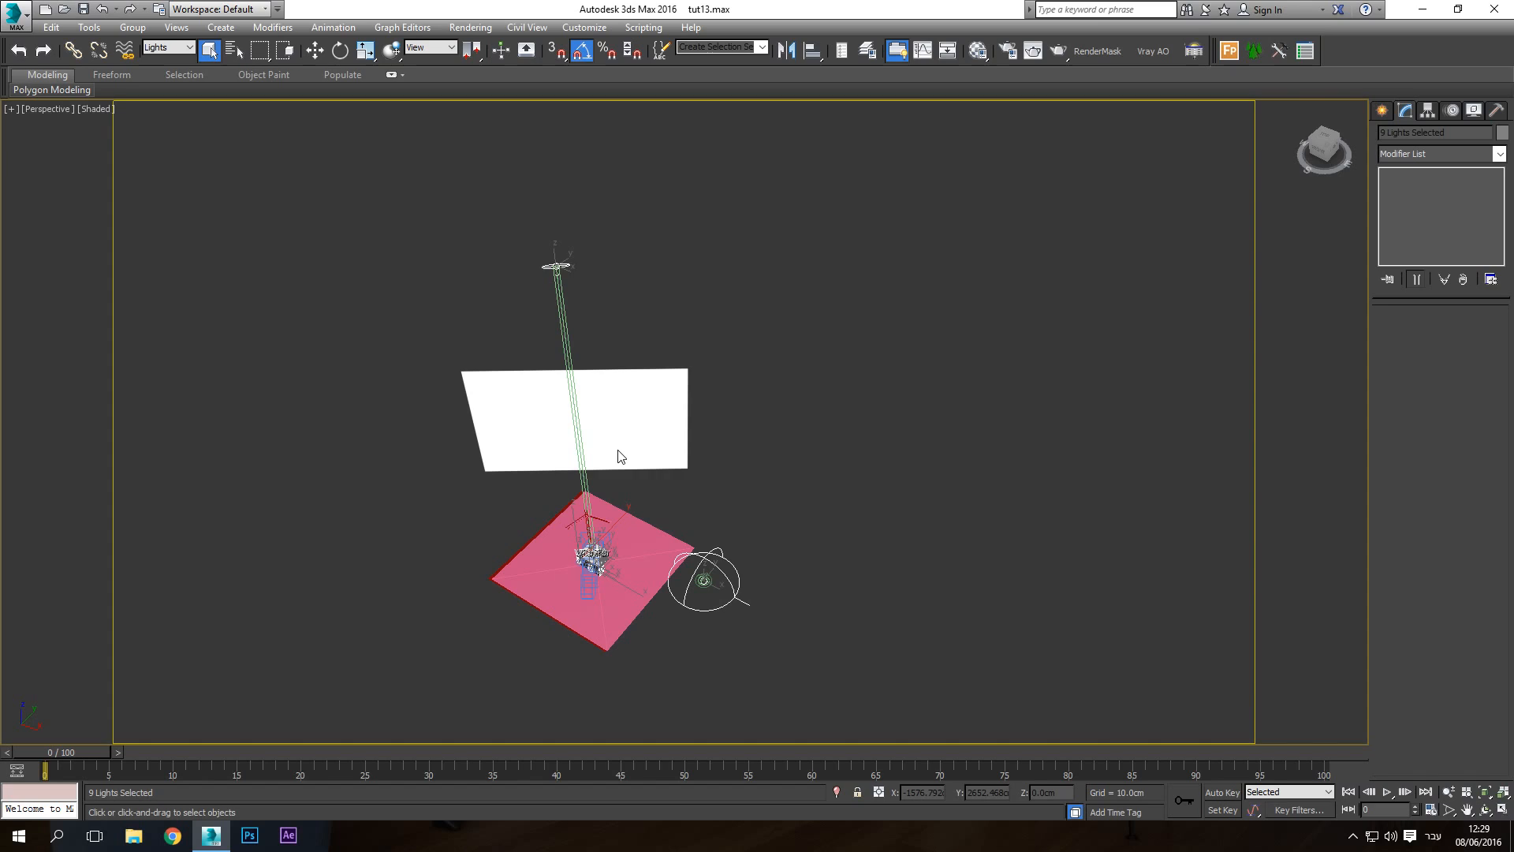
{"action": "key", "text": "Delete"}
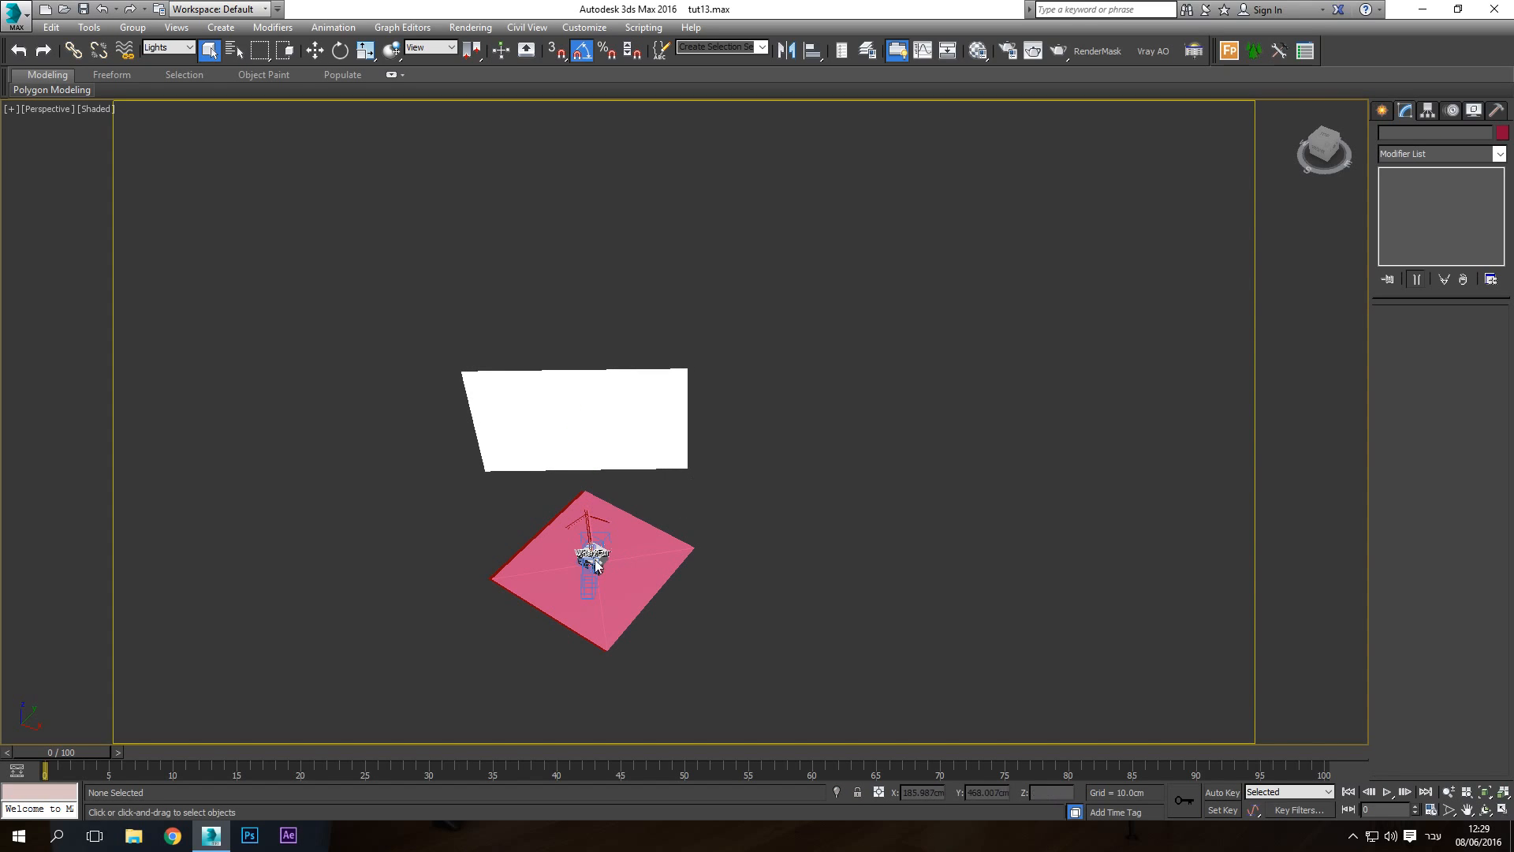
Switch the renderer to Default Scanline Renderer and back to V-Ray Adv 3.30.05
{"action": "scroll", "coordinate": [624, 564], "scroll_direction": "up", "scroll_amount": 4}
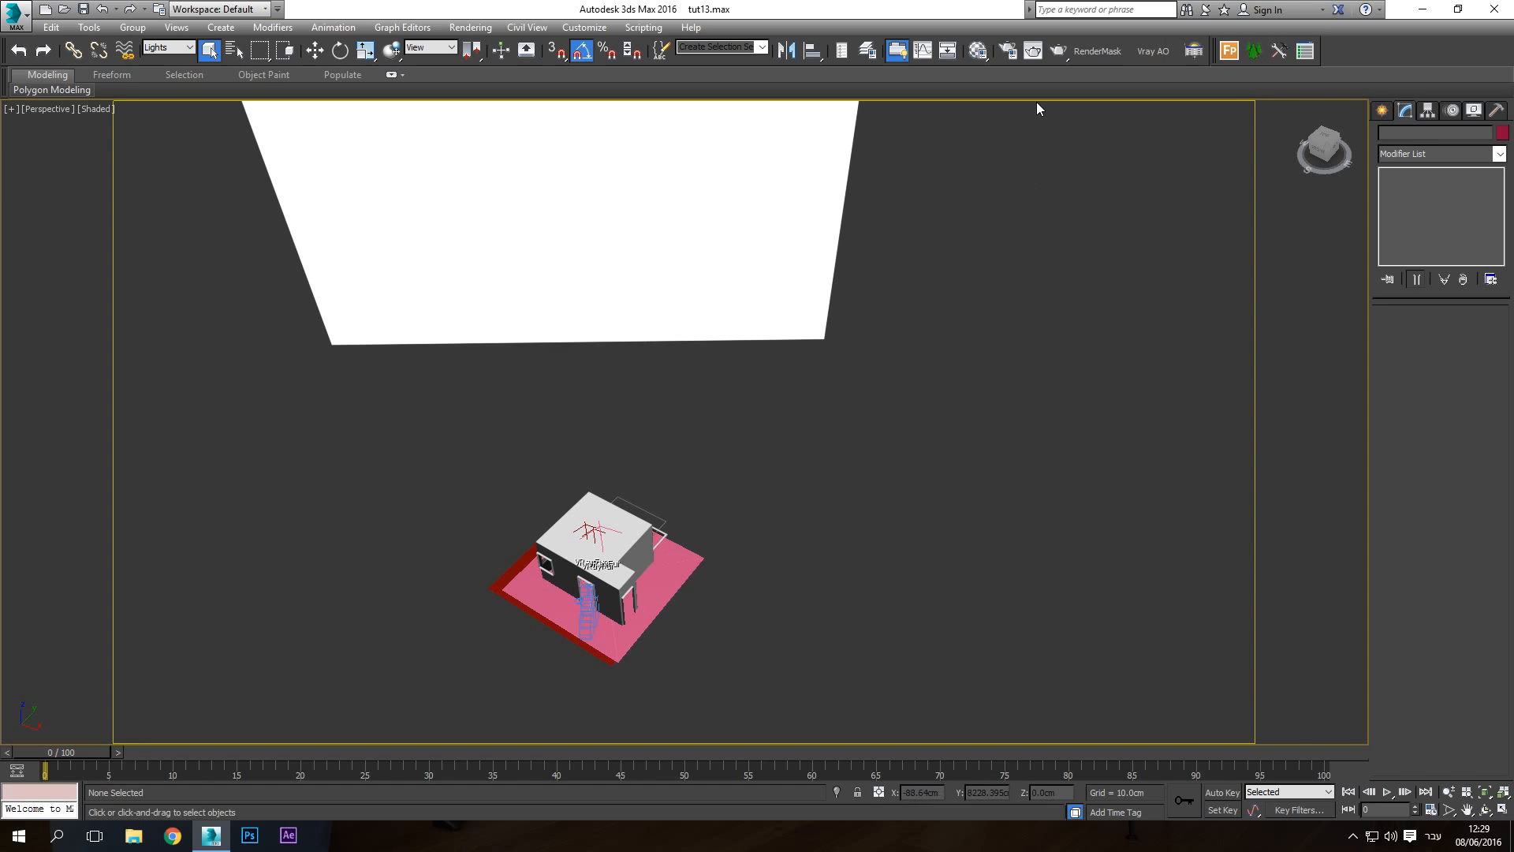
{"action": "left_click", "coordinate": [1013, 52]}
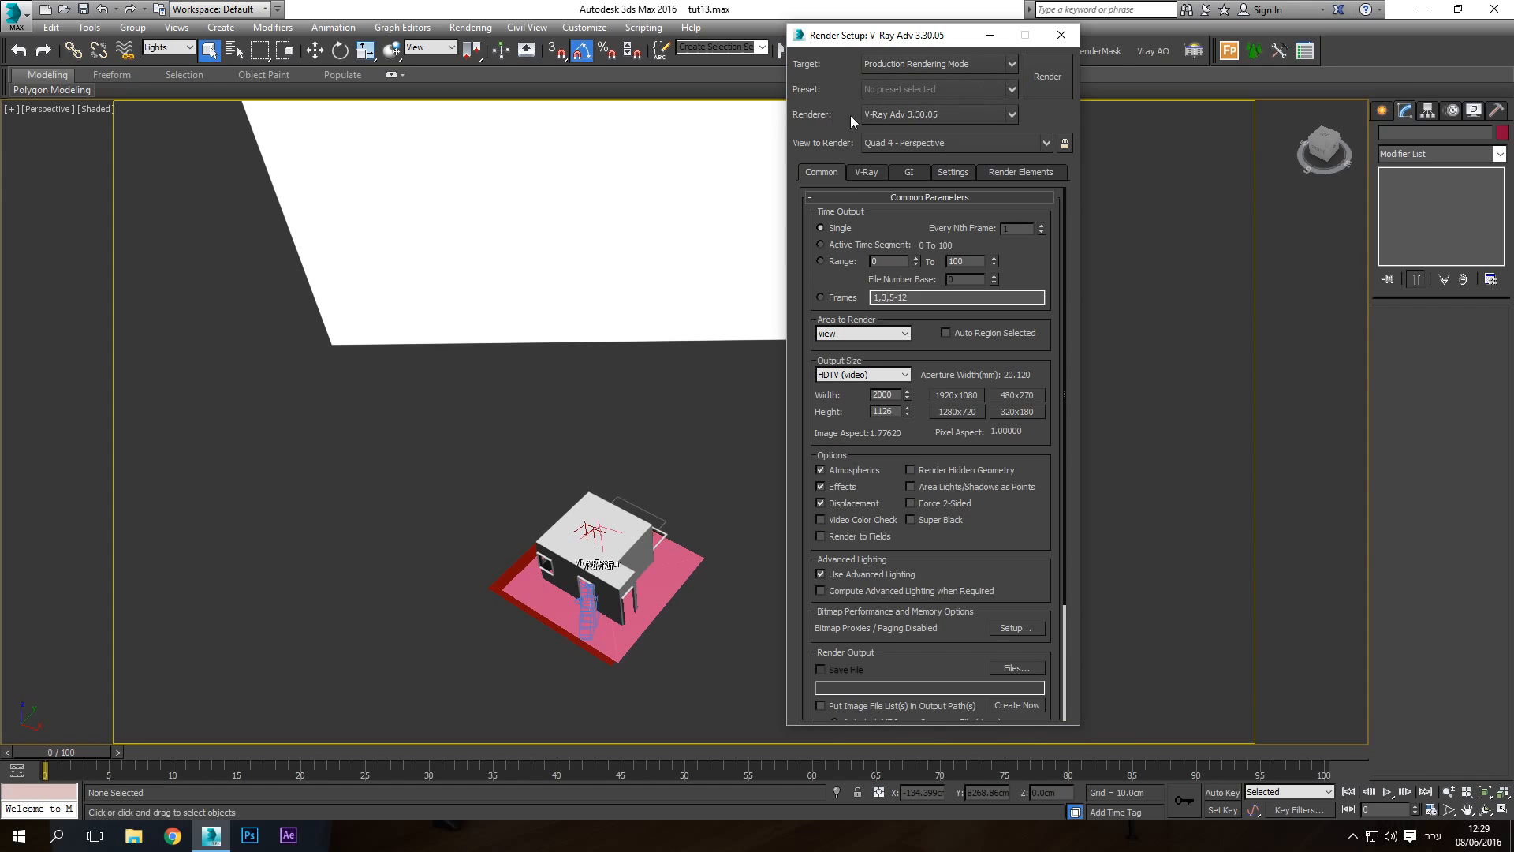
{"action": "left_click", "coordinate": [902, 111]}
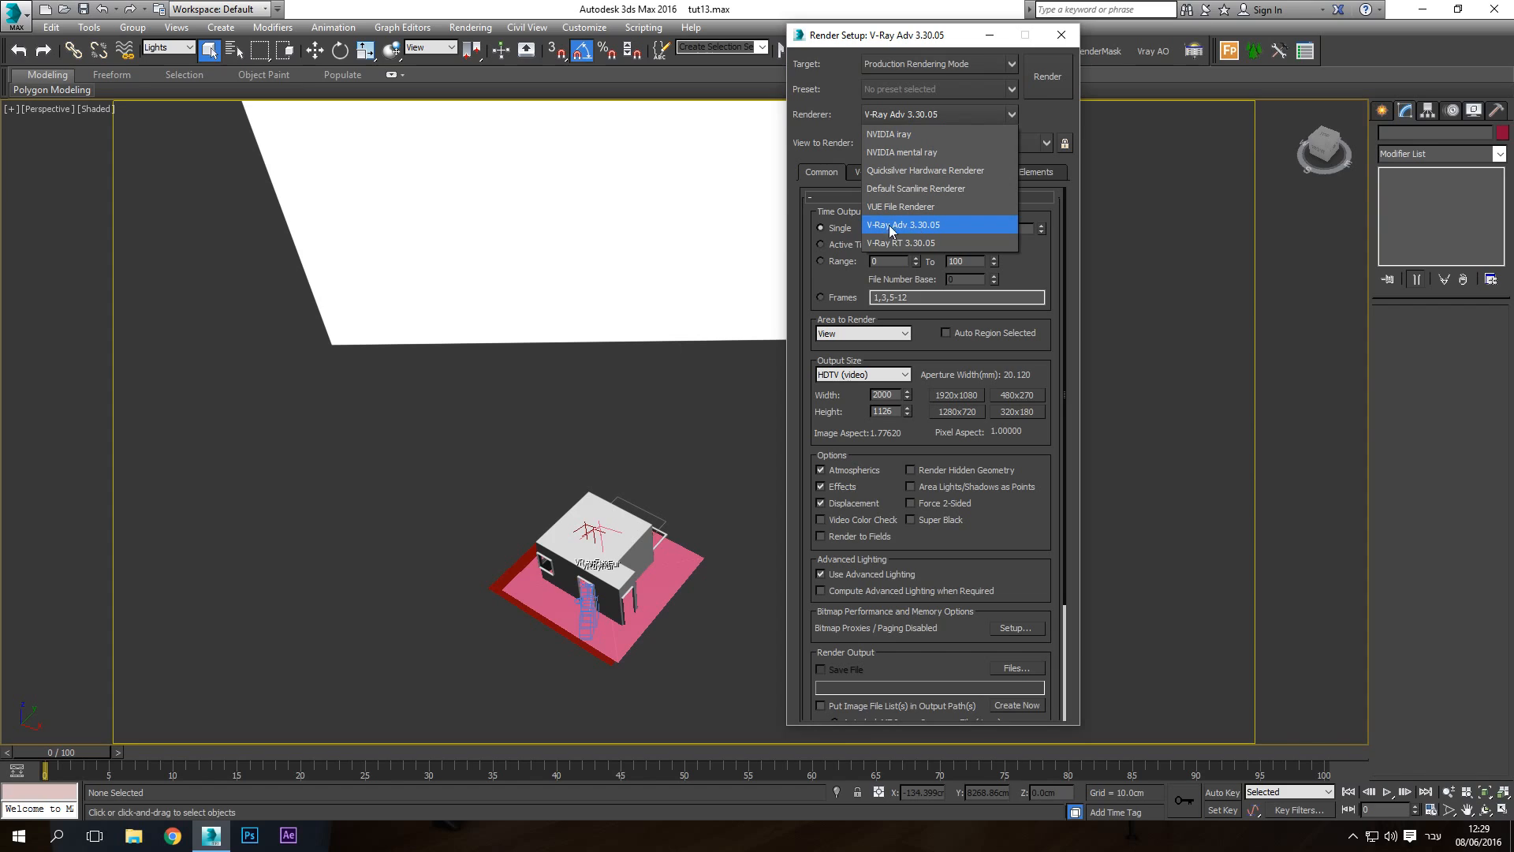
{"action": "left_click", "coordinate": [907, 188]}
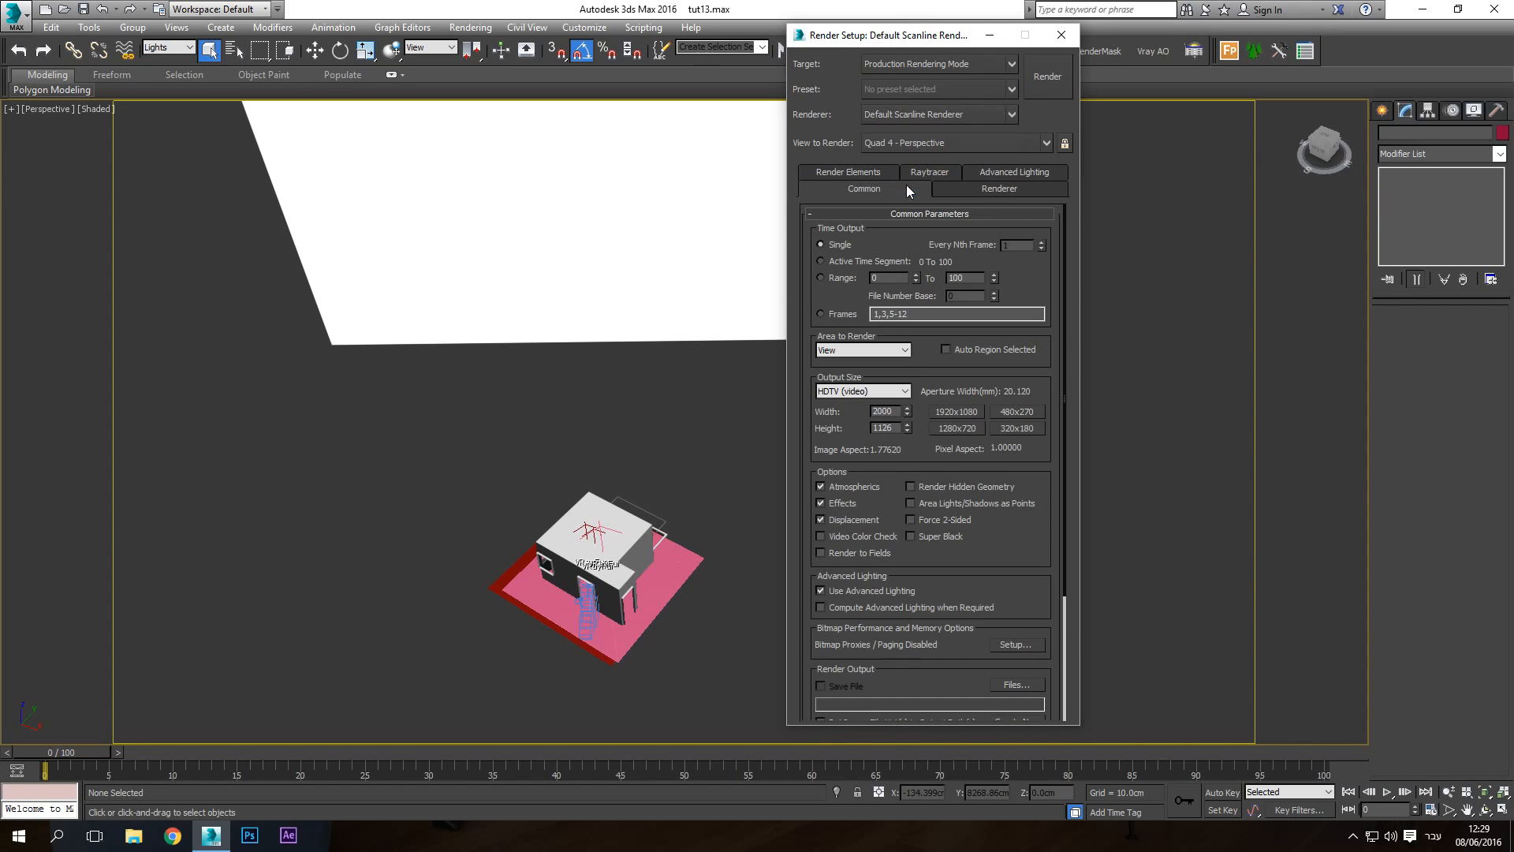
{"action": "left_click", "coordinate": [917, 116]}
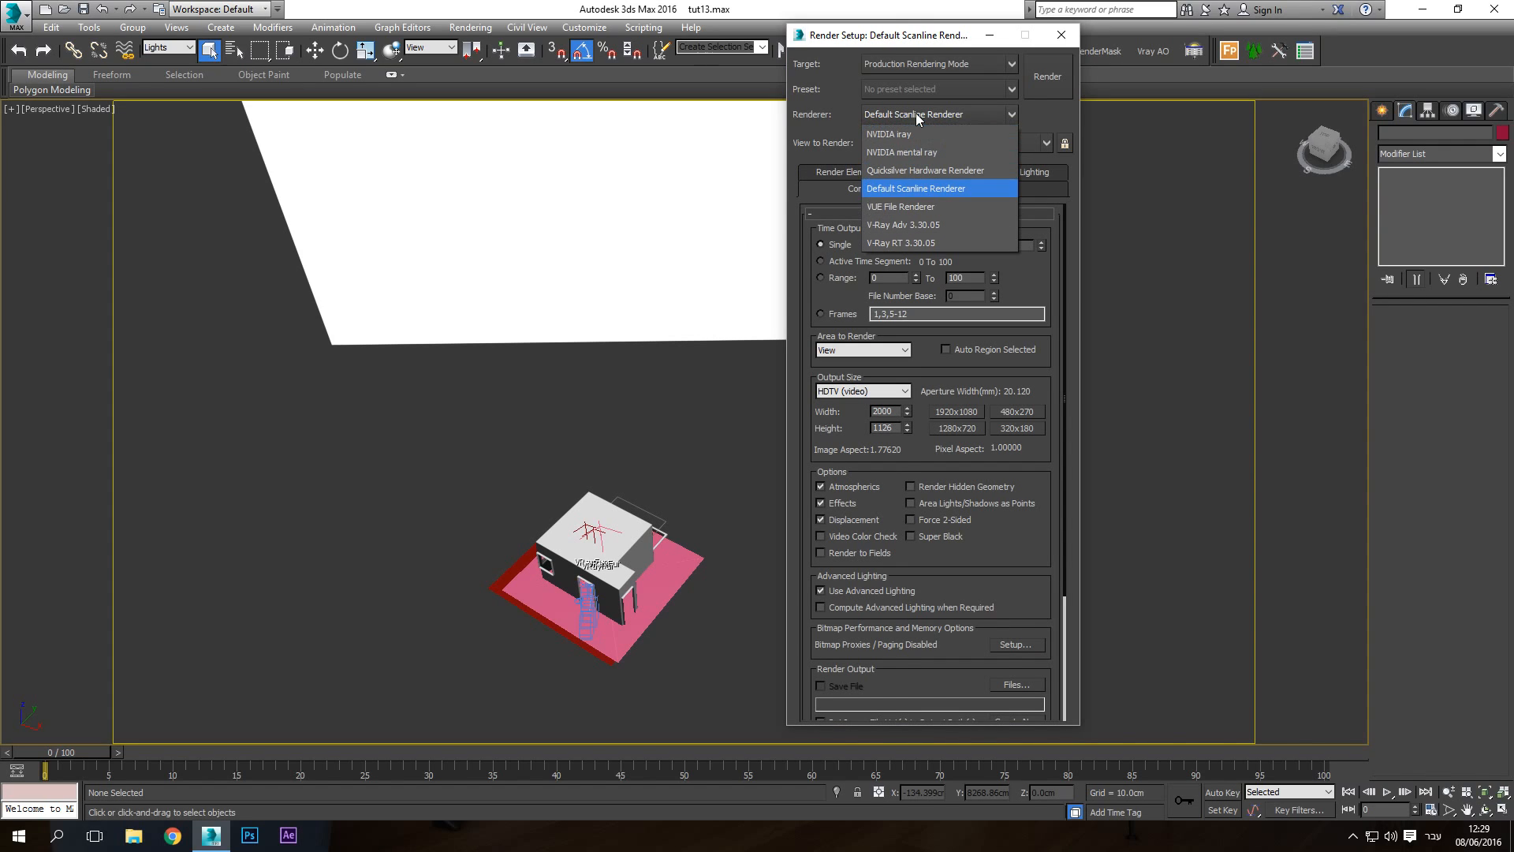
{"action": "left_click", "coordinate": [903, 225]}
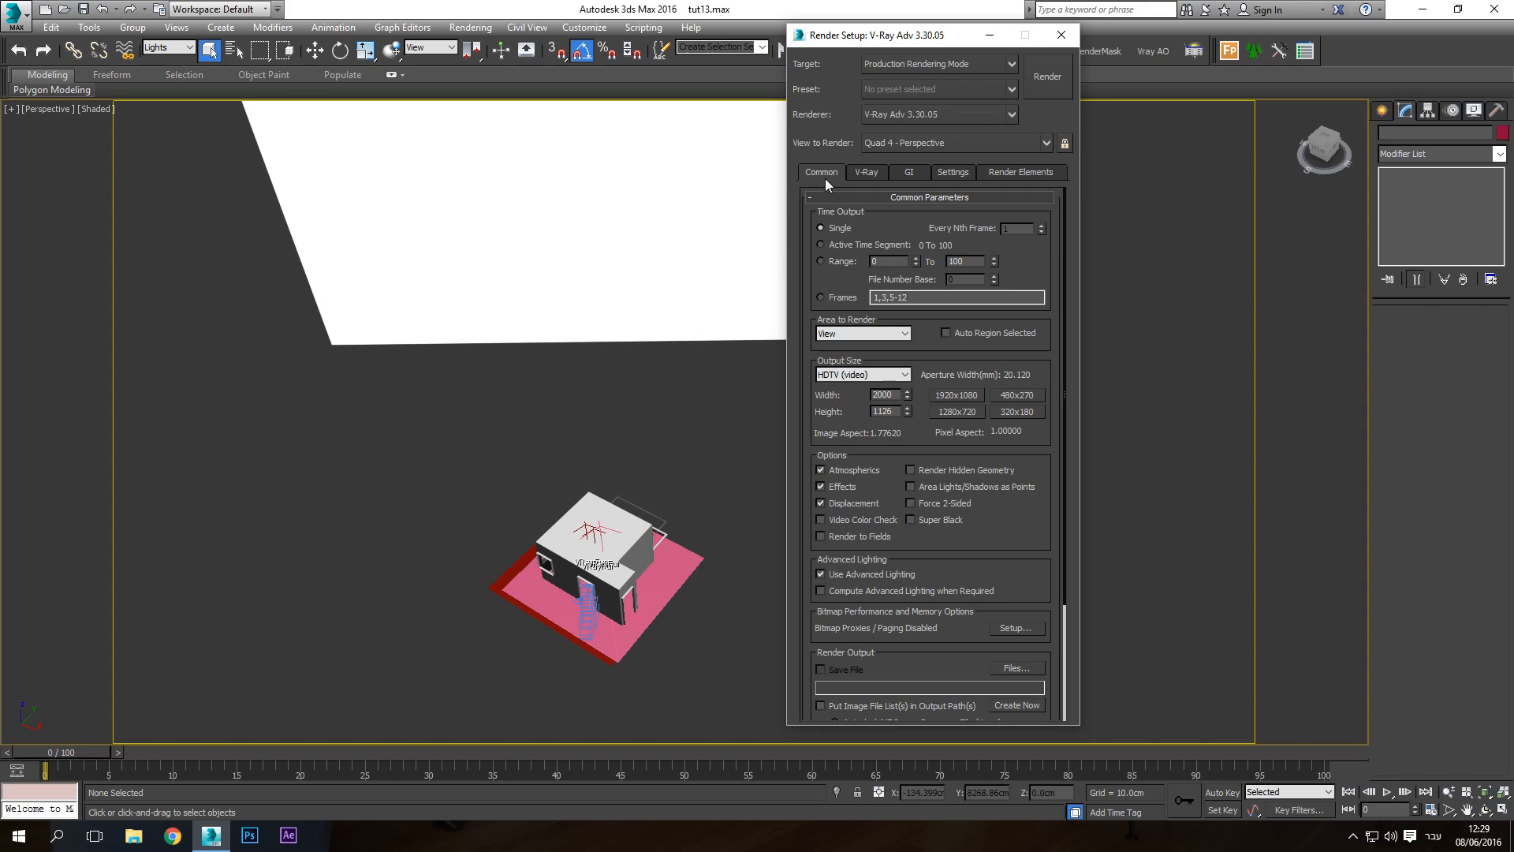
Look through the V-Ray, GI, Settings, Render Elements and Common render settings, and close the render setup
{"action": "left_click", "coordinate": [866, 173]}
{"action": "left_click", "coordinate": [912, 172]}
{"action": "left_click", "coordinate": [956, 176]}
{"action": "left_click", "coordinate": [999, 174]}
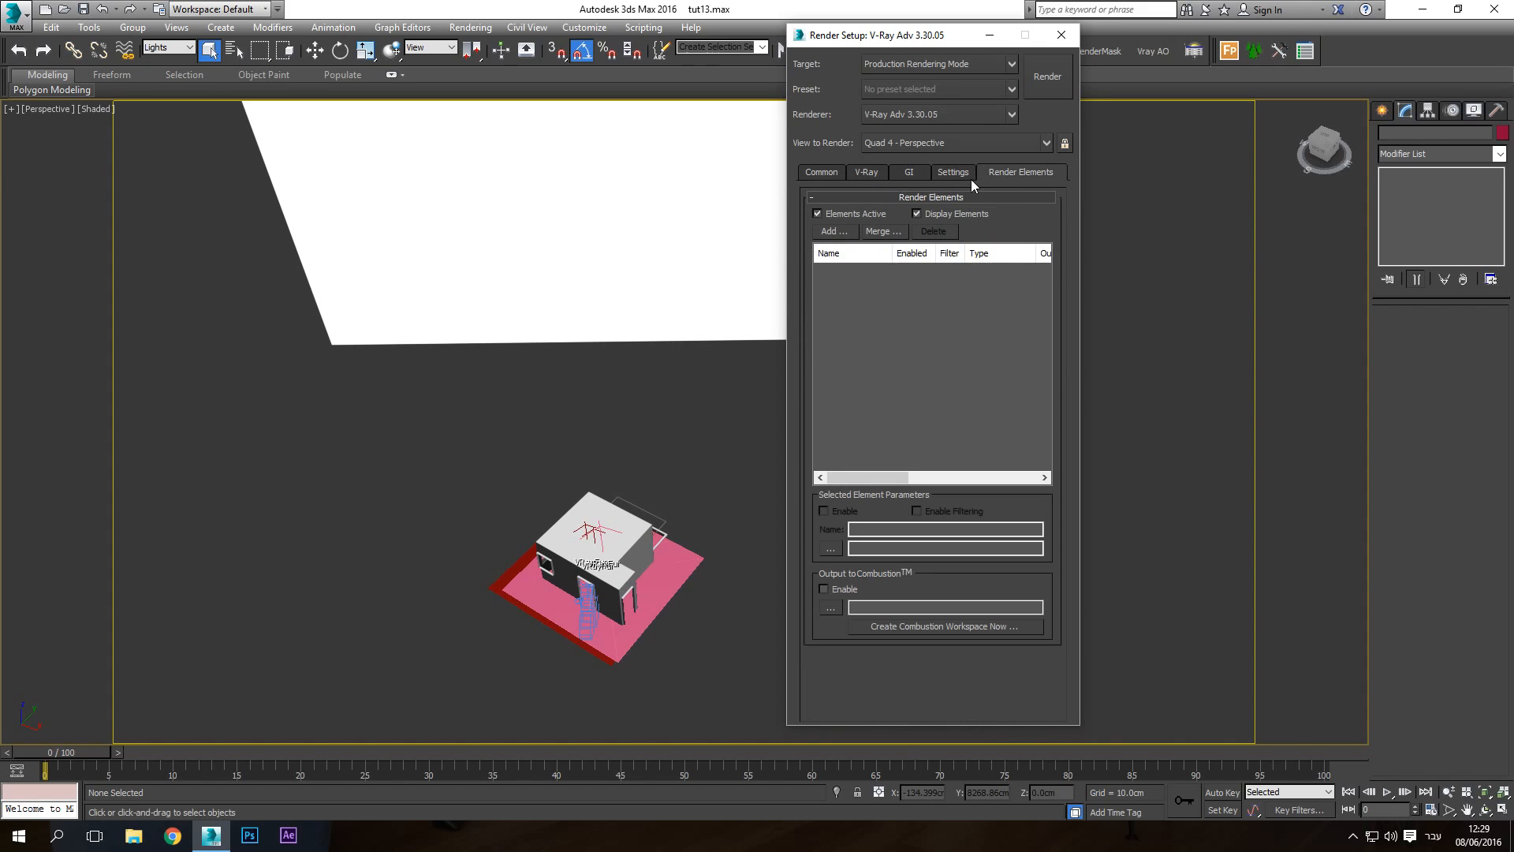
{"action": "left_click", "coordinate": [956, 173]}
{"action": "left_click", "coordinate": [907, 171]}
{"action": "left_click", "coordinate": [865, 173]}
{"action": "left_click", "coordinate": [820, 173]}
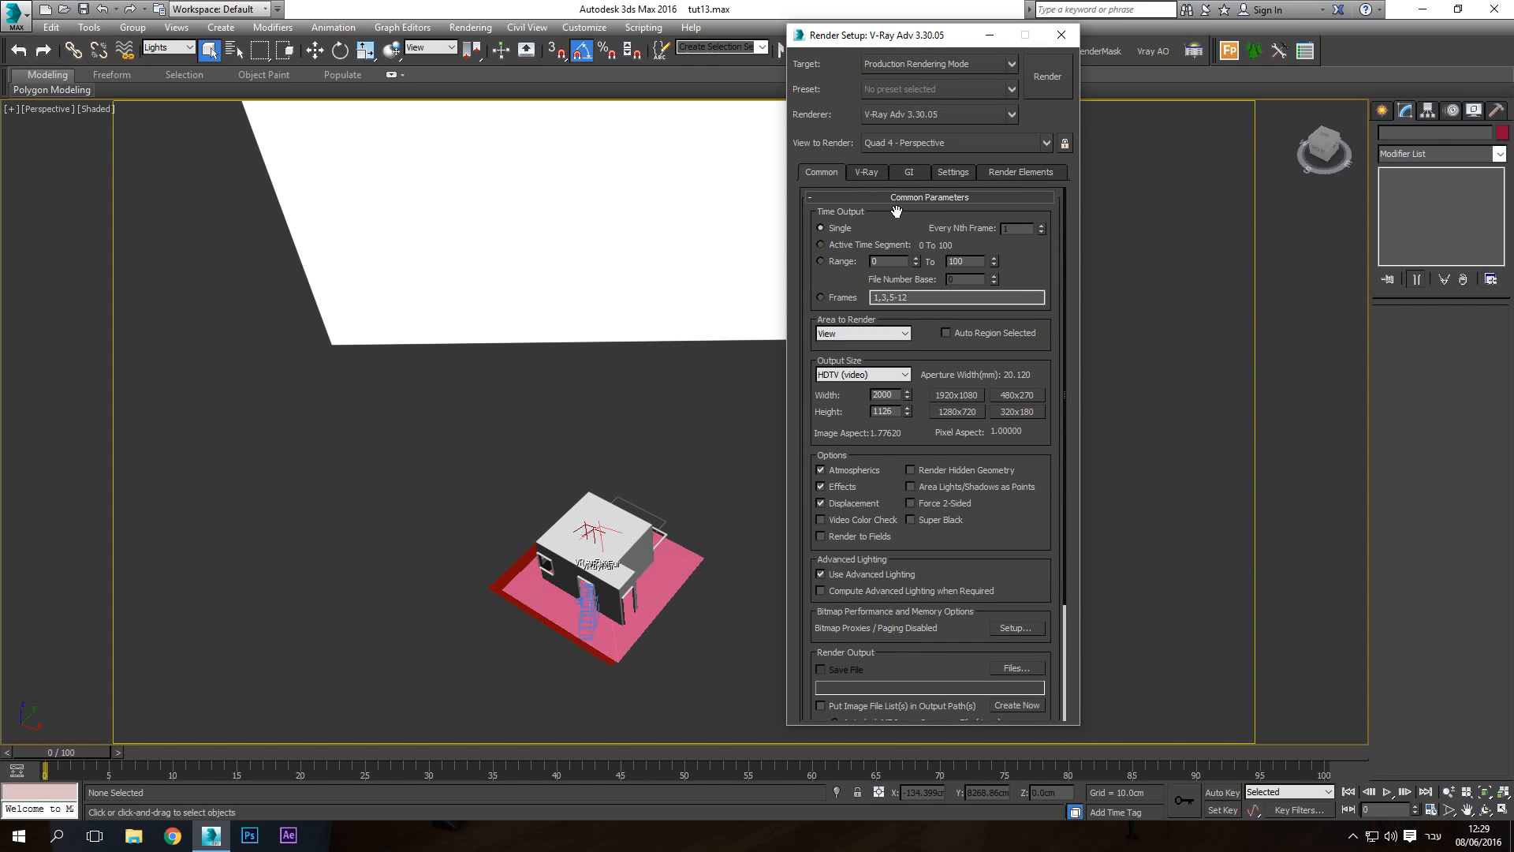
{"action": "left_click", "coordinate": [1062, 35]}
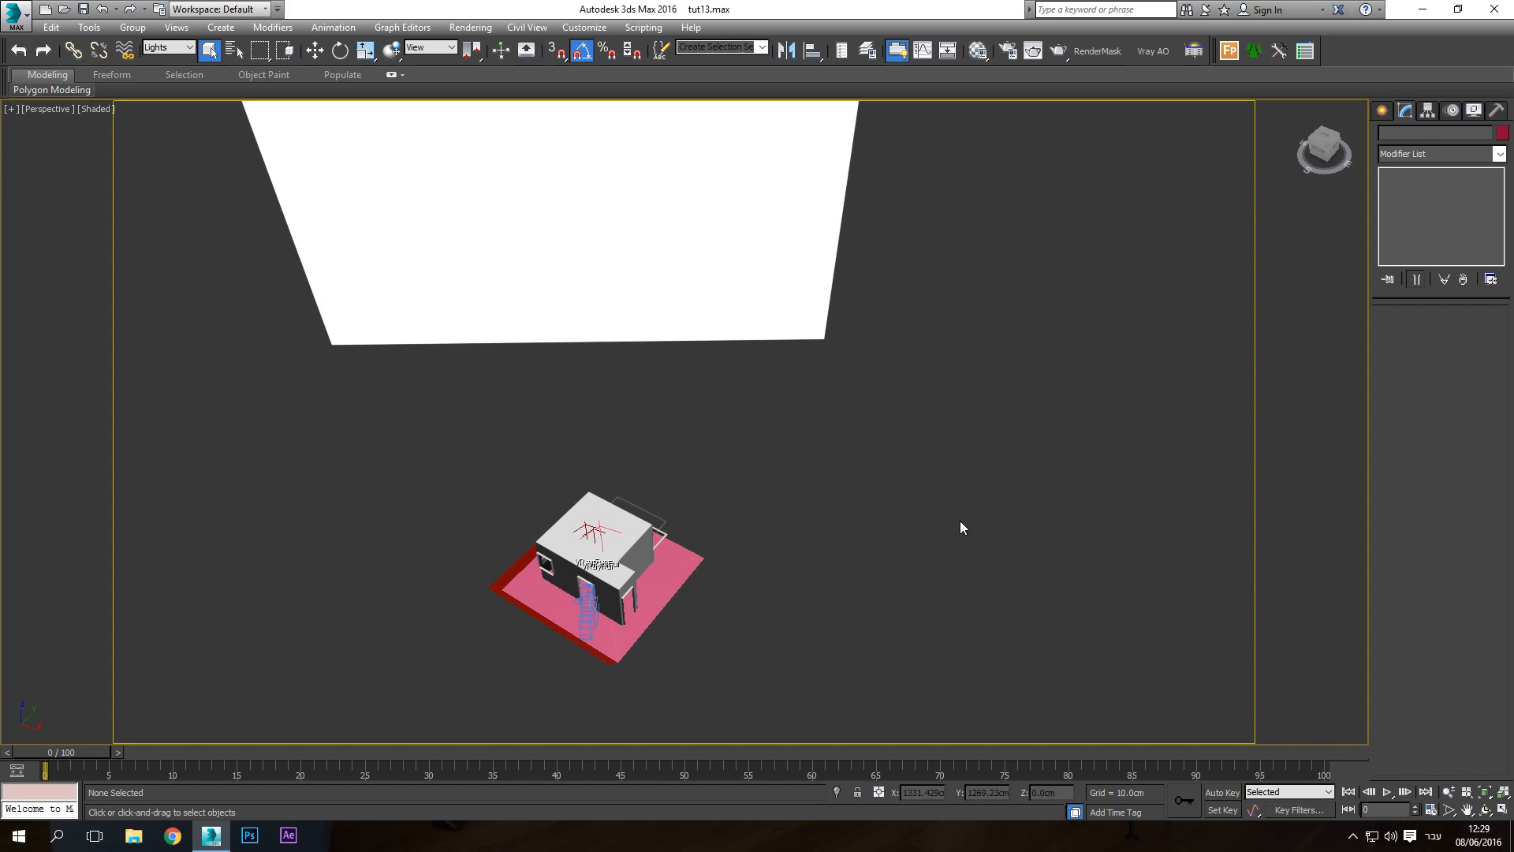
Reset the selection filter to All object types and bring up the camera creation options
{"action": "scroll", "coordinate": [616, 541], "scroll_direction": "up", "scroll_amount": 5}
{"action": "middle_click_drag", "start_coordinate": [615, 541], "coordinate": [624, 587]}
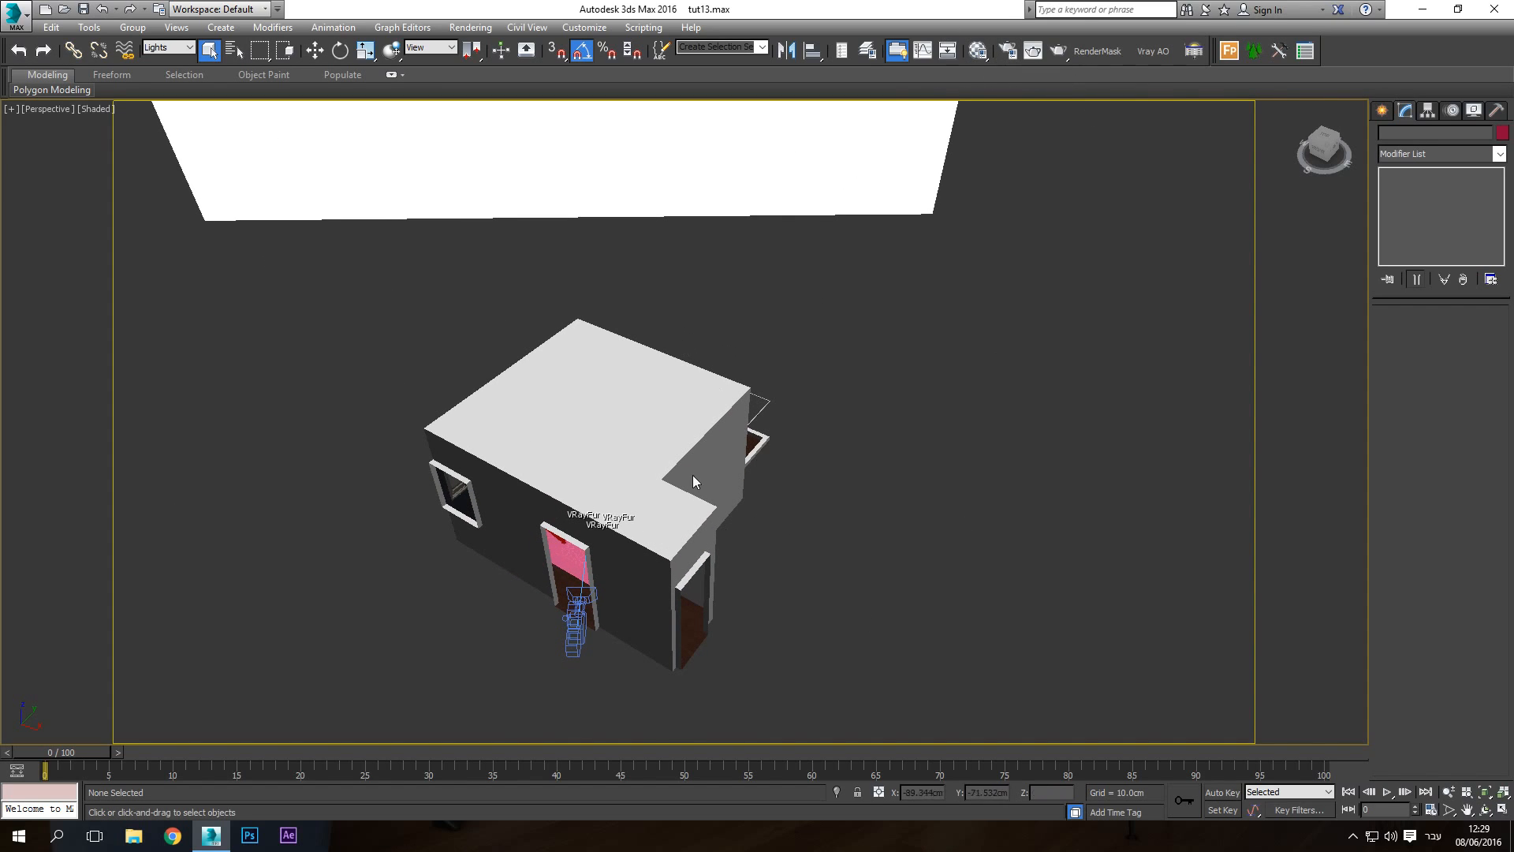
{"action": "left_click", "coordinate": [168, 48]}
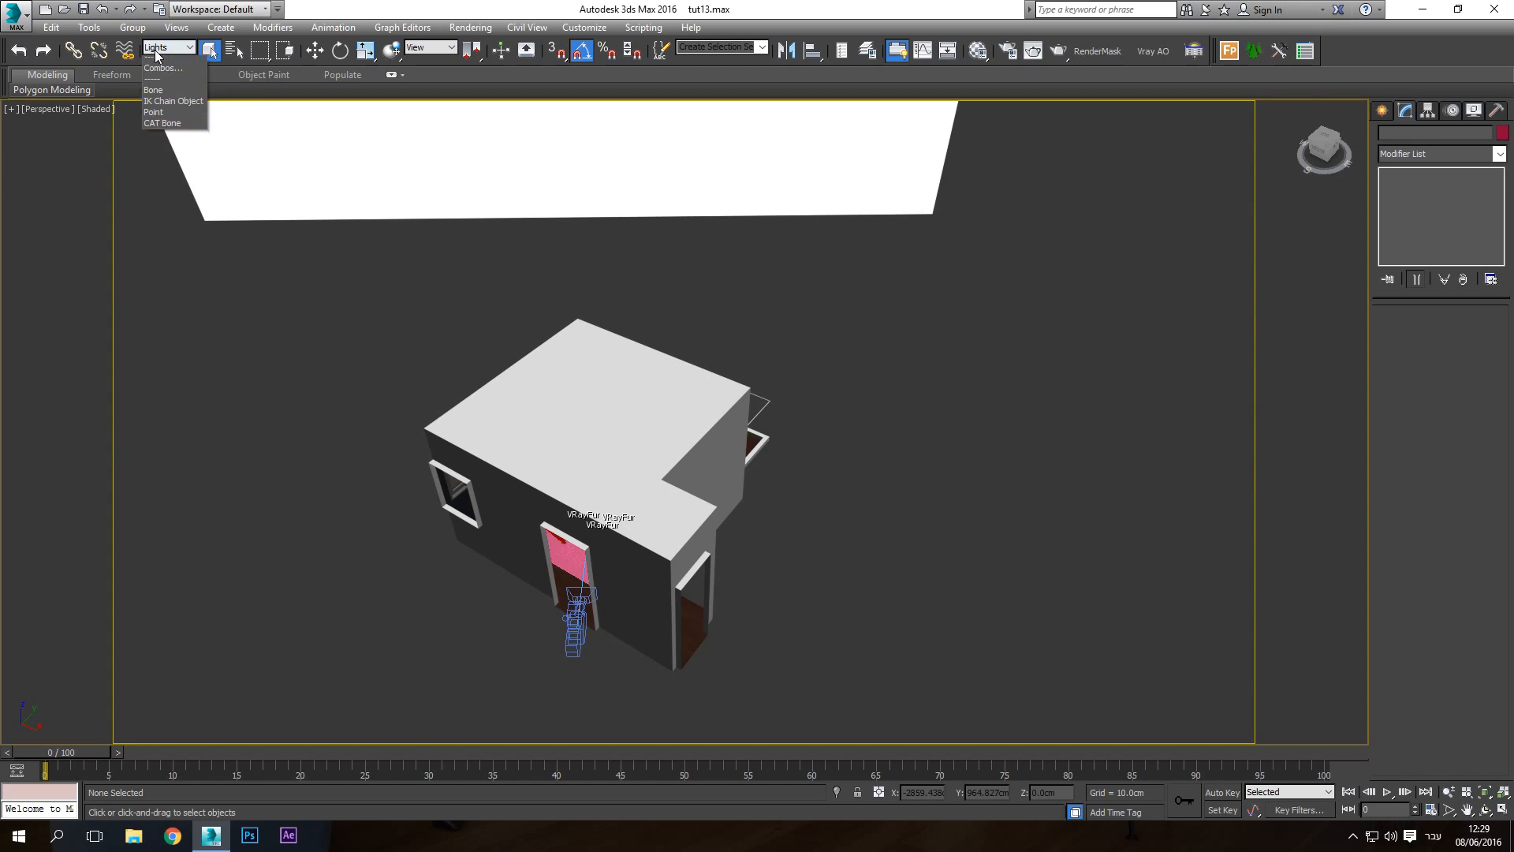
{"action": "left_click", "coordinate": [158, 56]}
{"action": "scroll", "coordinate": [589, 631], "scroll_direction": "up", "scroll_amount": 5}
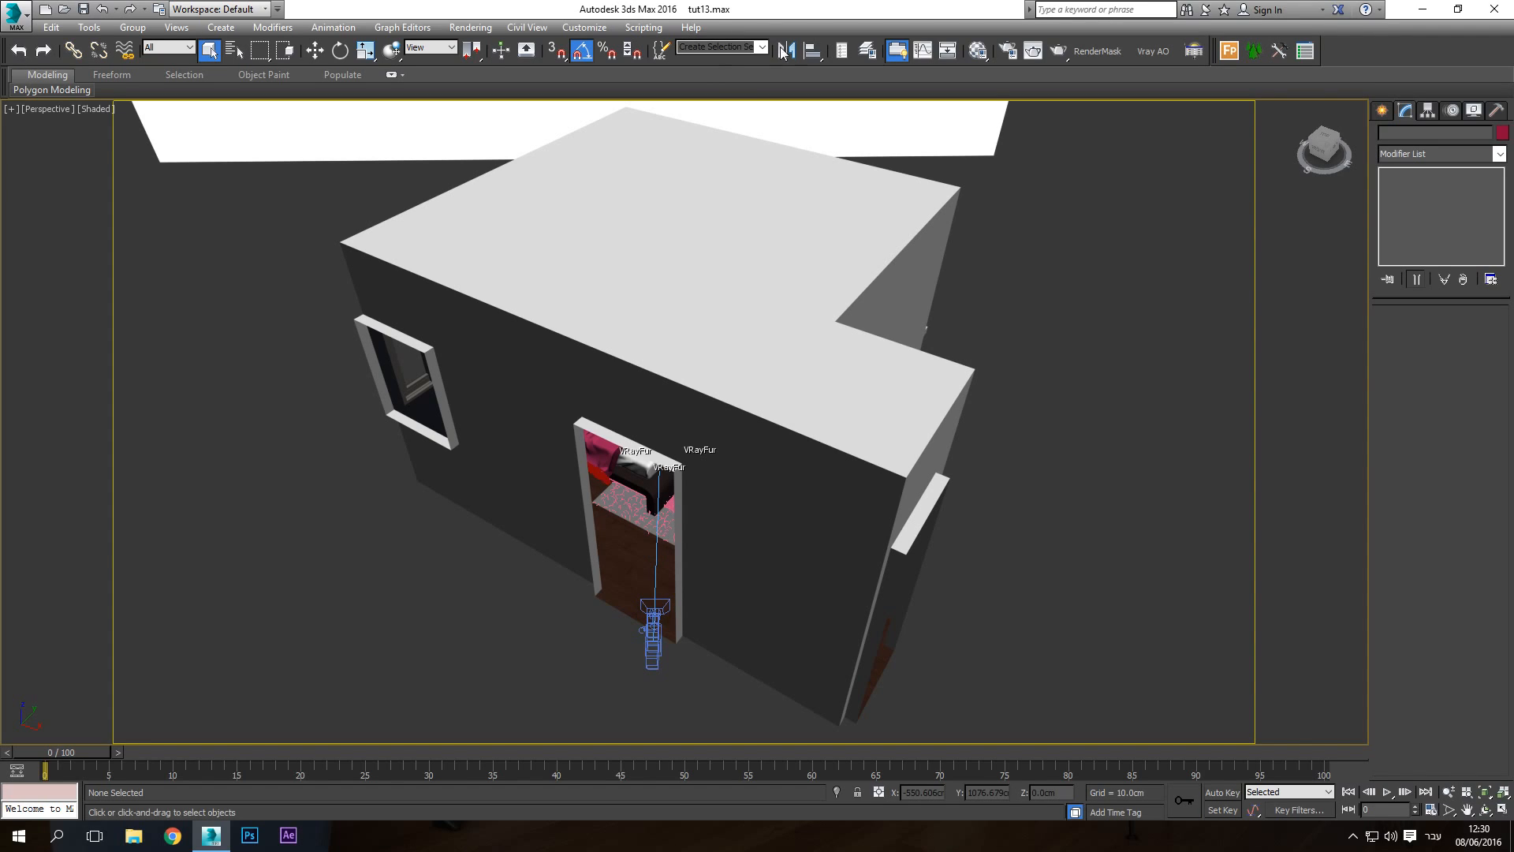
{"action": "left_click", "coordinate": [1383, 111]}
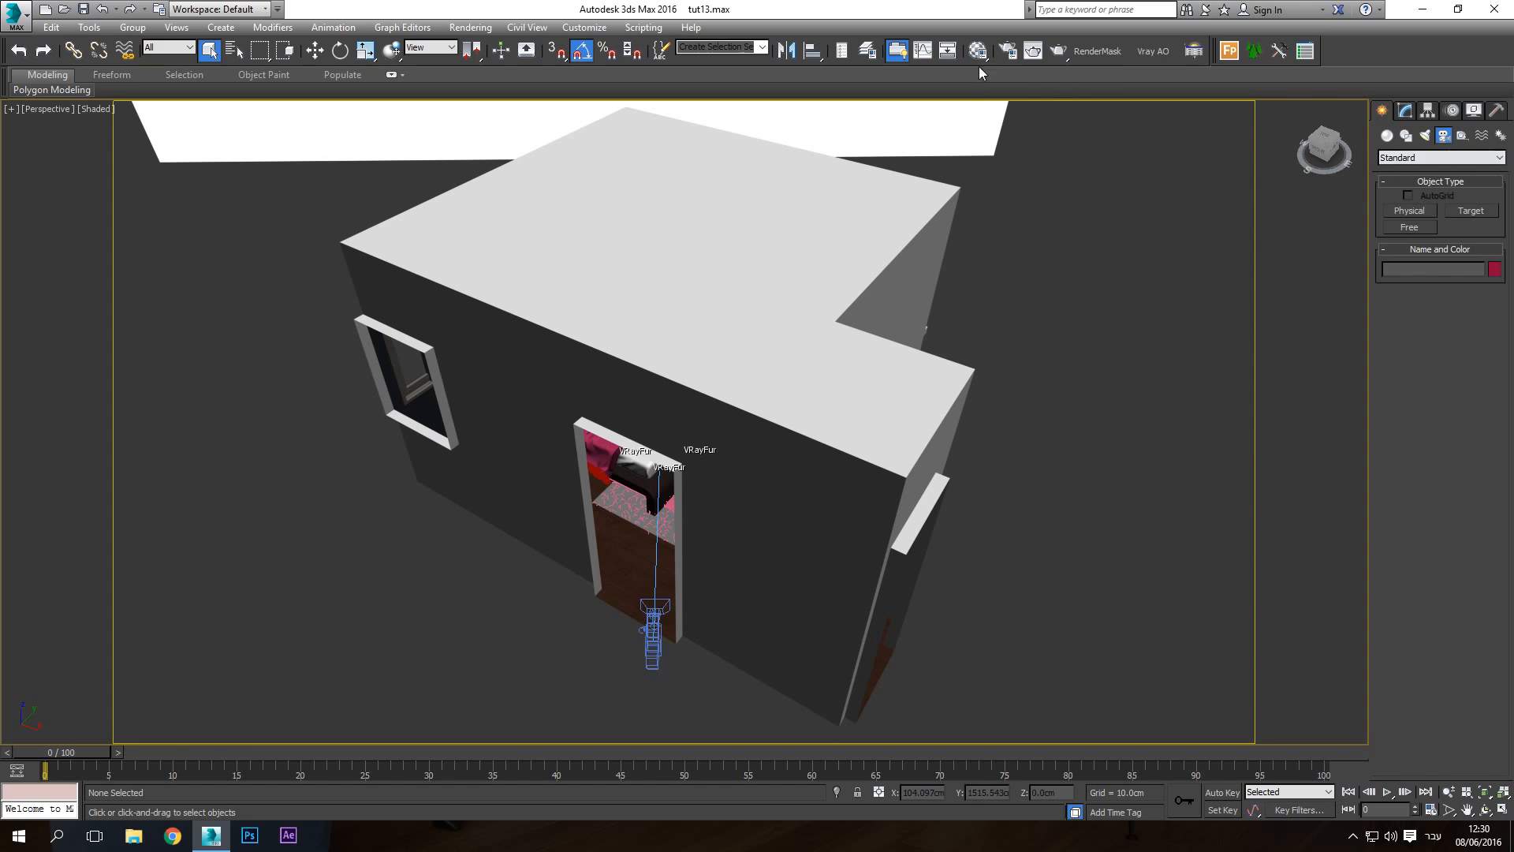
Check the active renderer in the render setup and close it
{"action": "left_click", "coordinate": [1008, 50]}
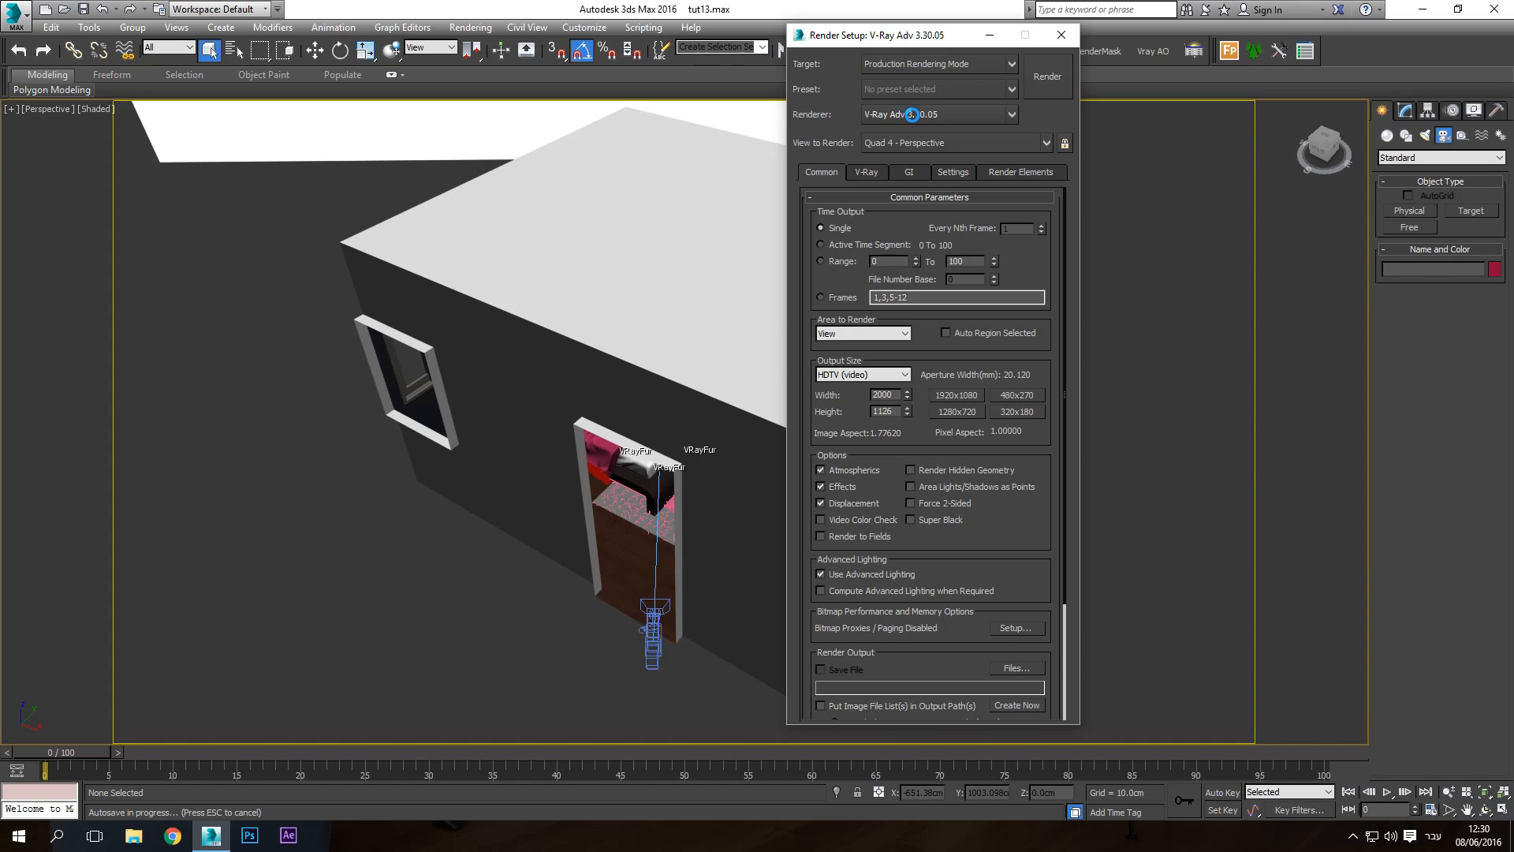
{"action": "key", "text": "Escape"}
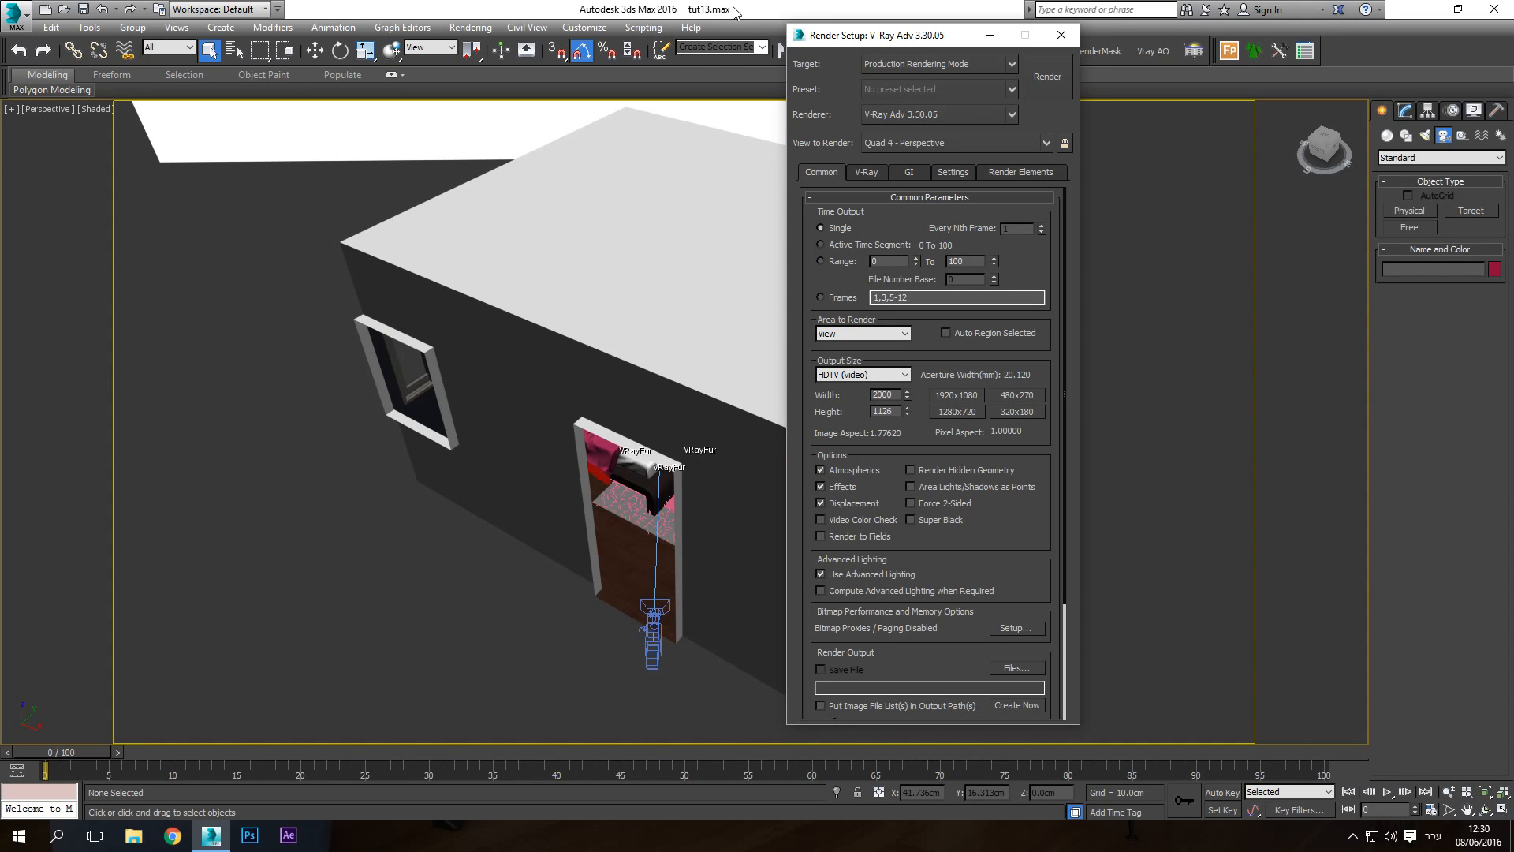
{"action": "left_click", "coordinate": [1061, 36]}
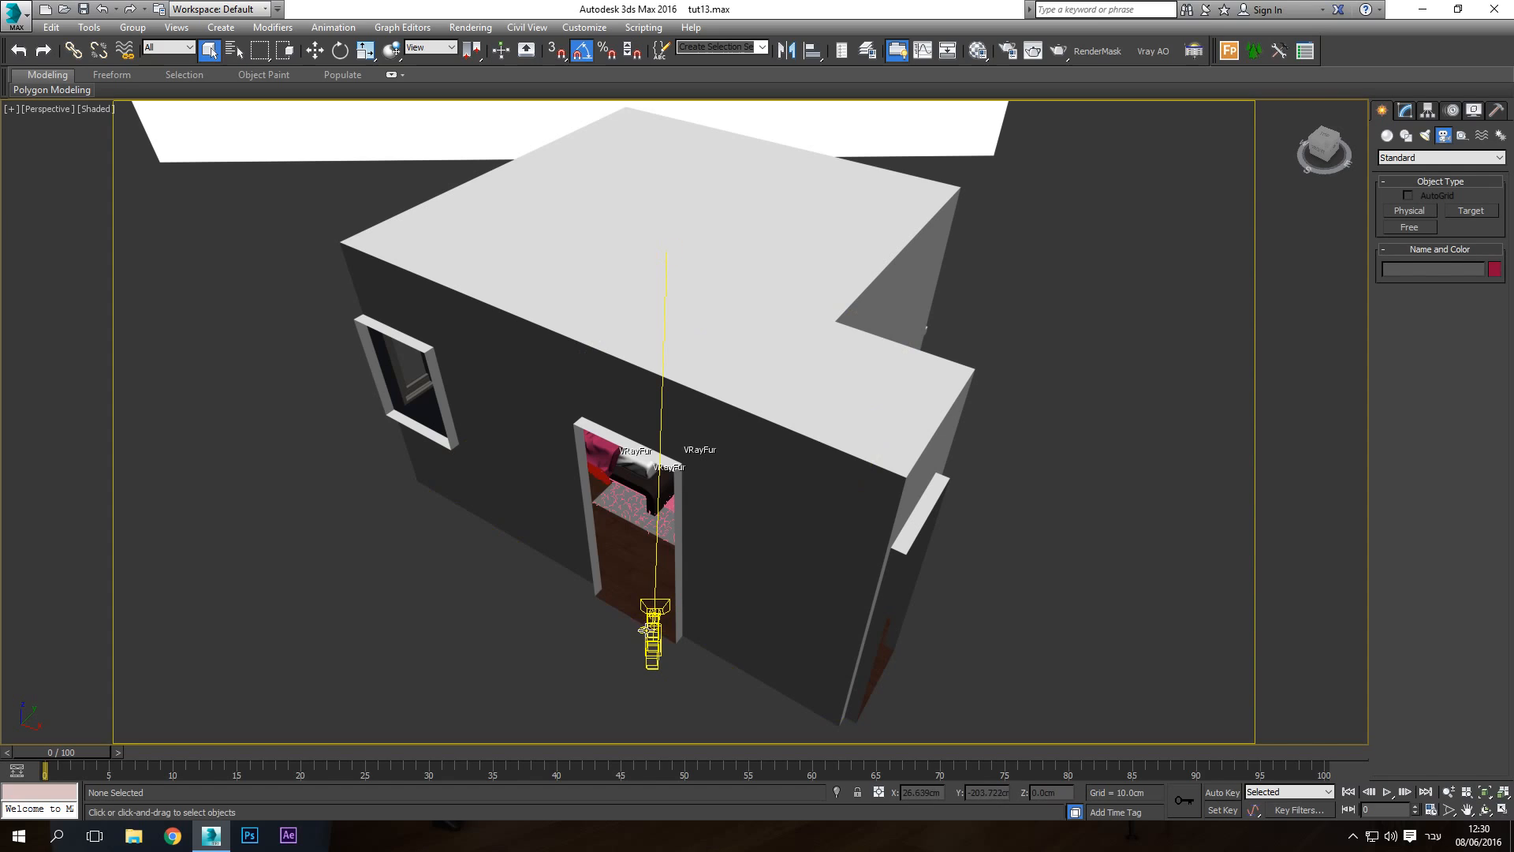
Start a Physical camera and show the scene from the top in wireframe, close to Camera001
{"action": "left_click", "coordinate": [1413, 209]}
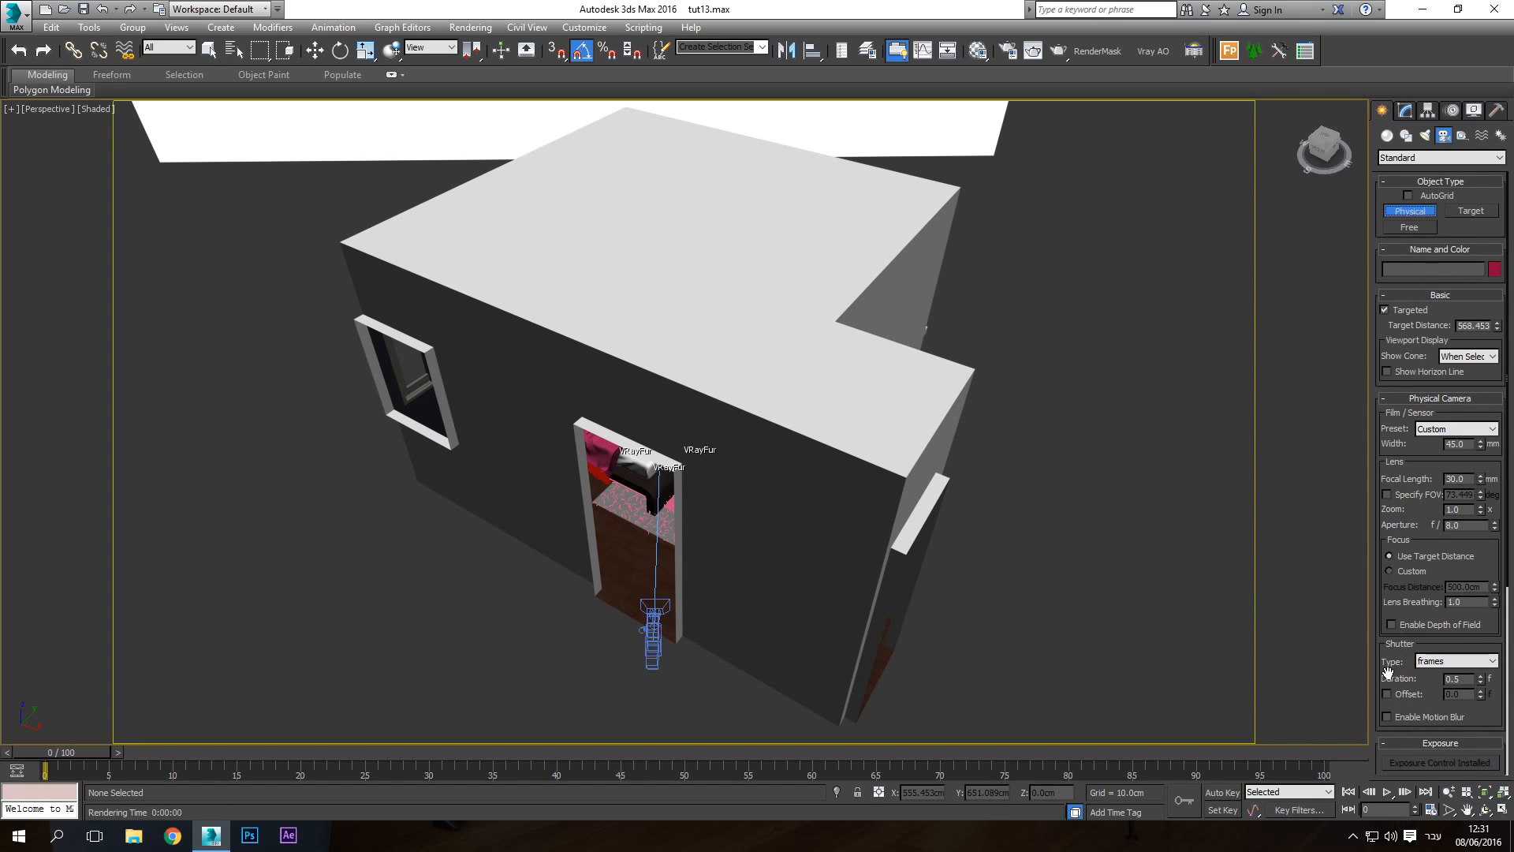
{"action": "left_click_drag", "start_coordinate": [1387, 672], "coordinate": [1352, 613]}
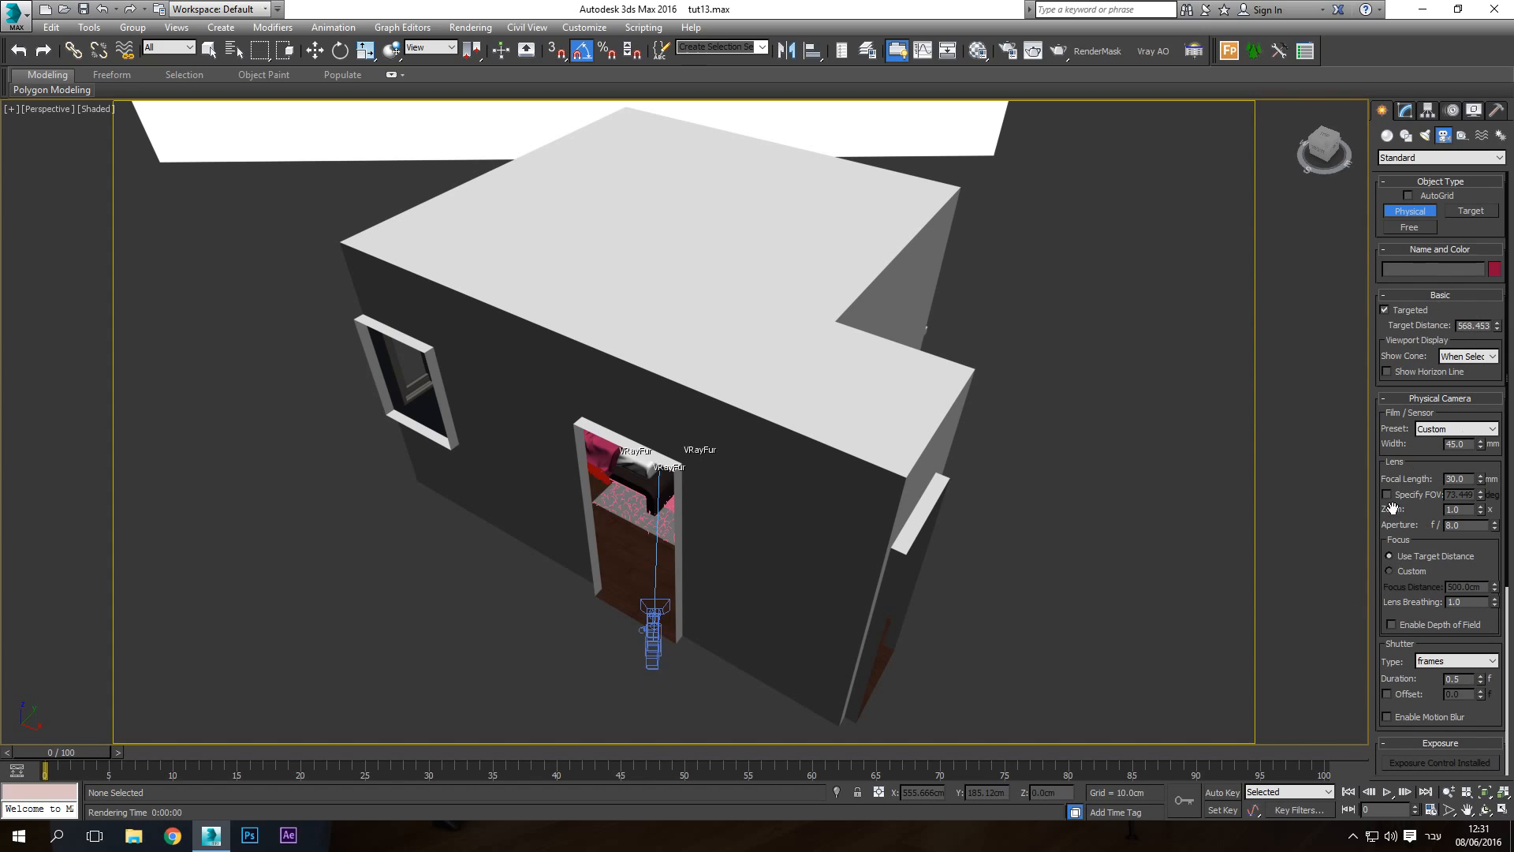
{"action": "middle_click_drag", "start_coordinate": [1024, 621], "coordinate": [1019, 582]}
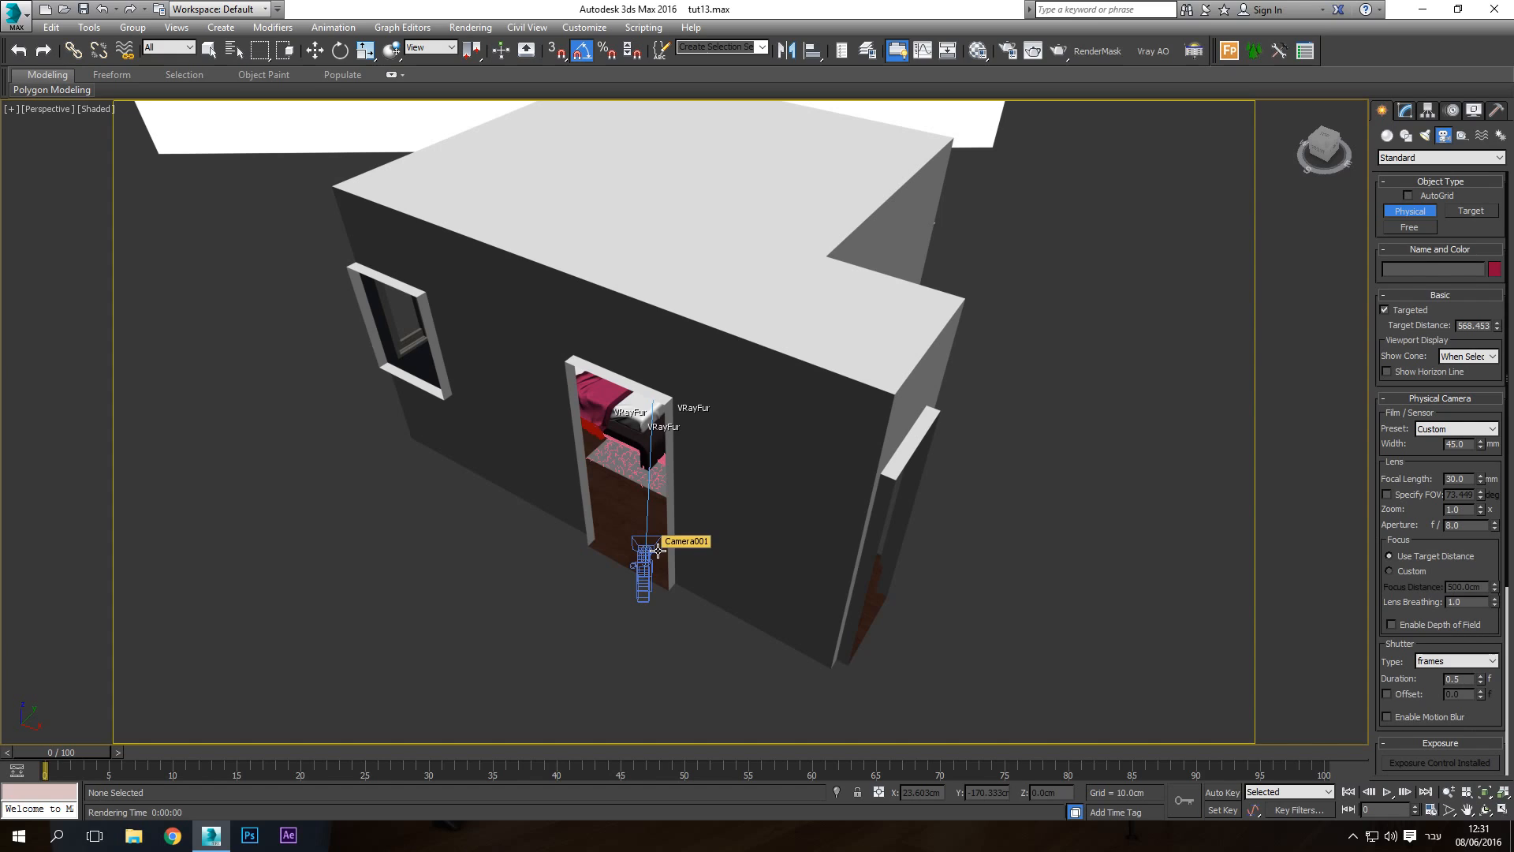
{"action": "key", "text": "t"}
{"action": "scroll", "coordinate": [730, 554], "scroll_direction": "down", "scroll_amount": 5}
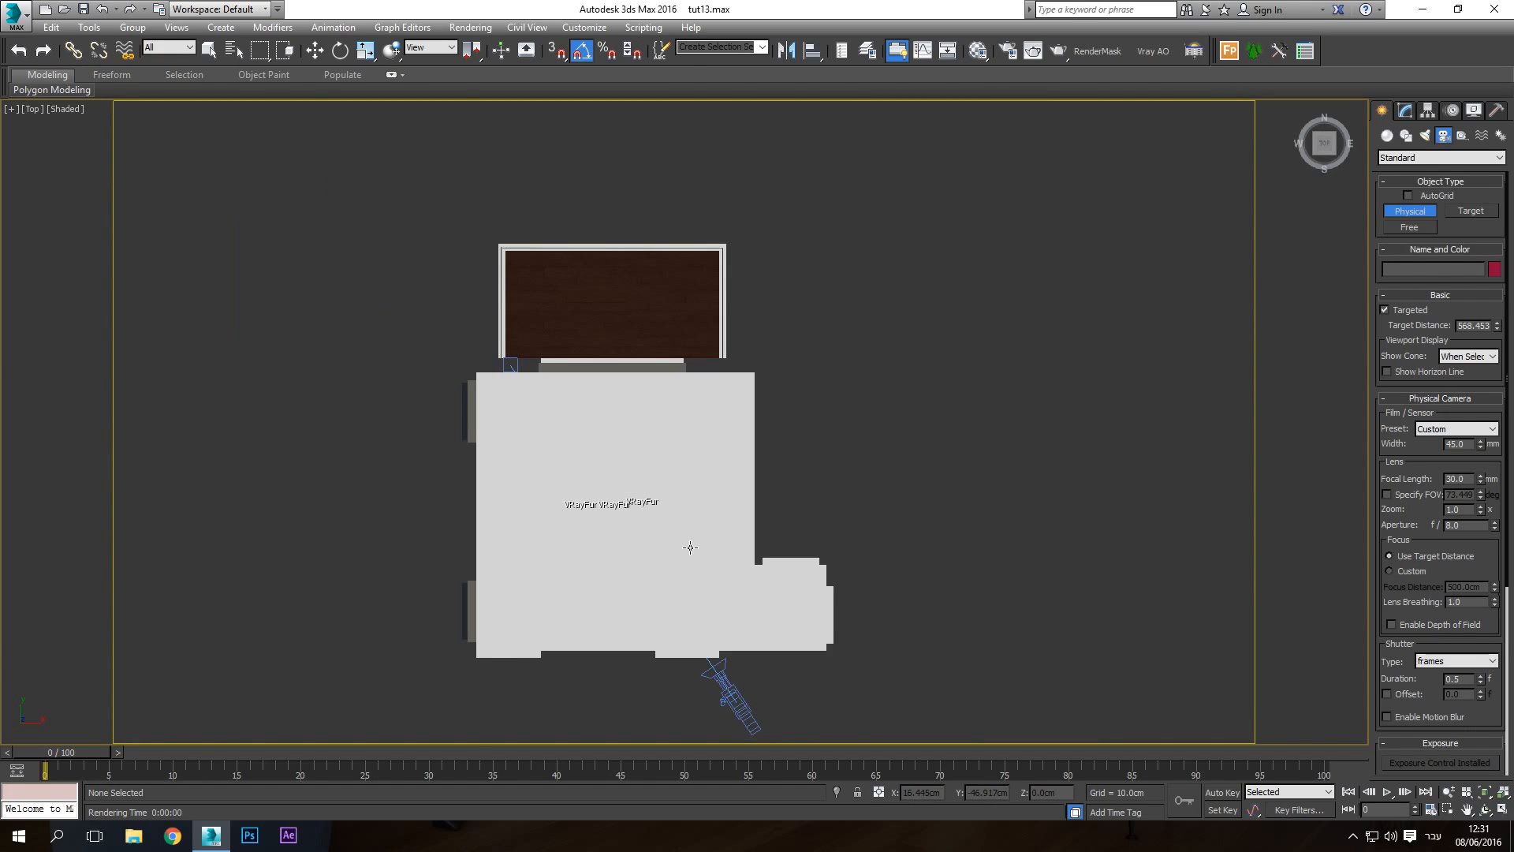
{"action": "key", "text": "F3"}
{"action": "middle_click_drag", "start_coordinate": [719, 691], "coordinate": [705, 534]}
{"action": "scroll", "coordinate": [706, 534], "scroll_direction": "up", "scroll_amount": 5}
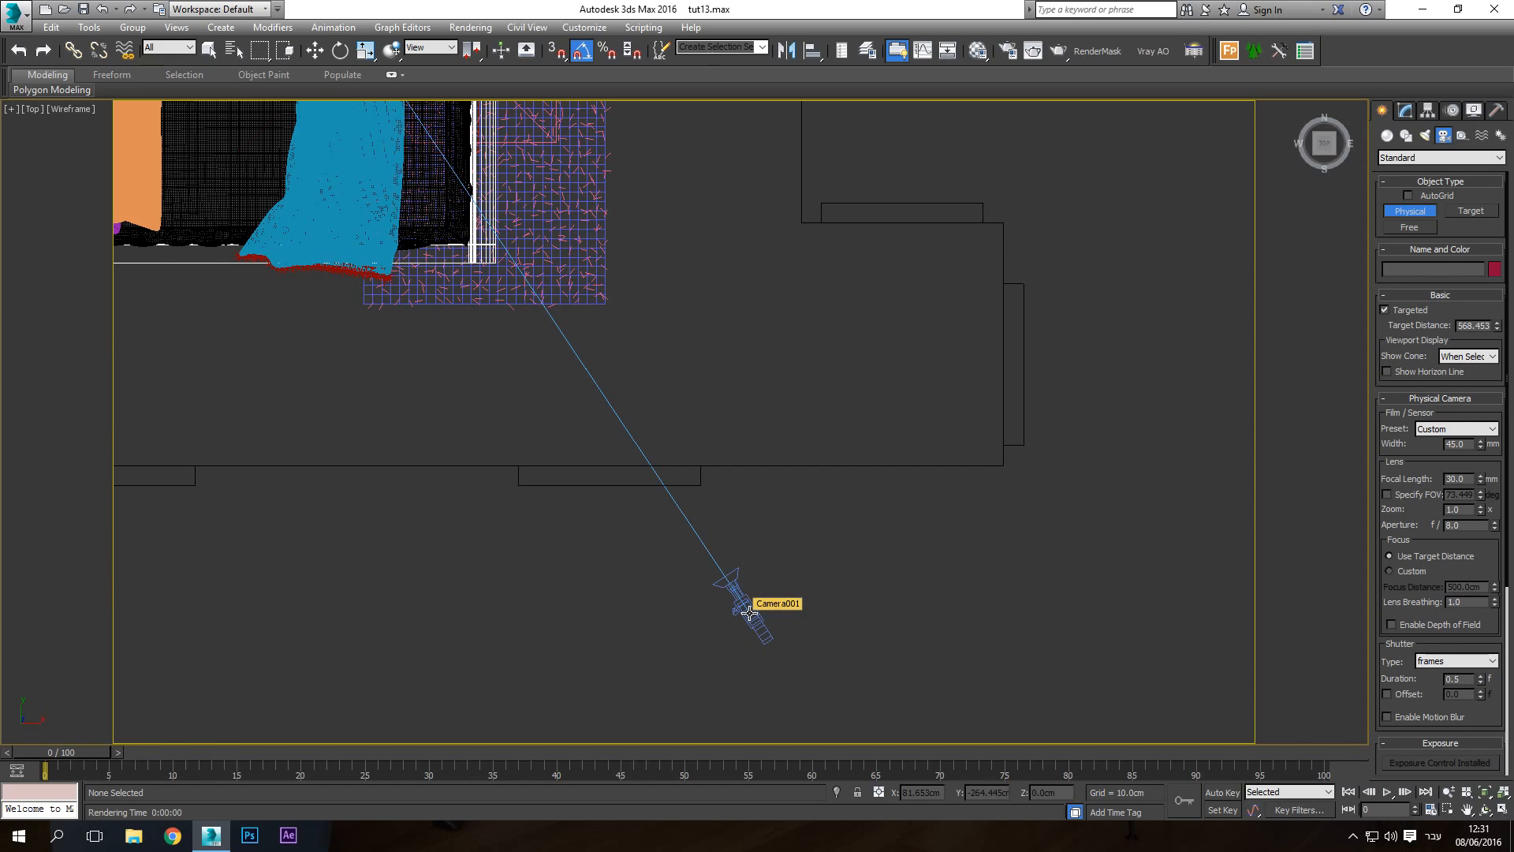
Place the physical camera beside Camera001, aimed at Camera001's target near the curtain, with a target distance of about 569 cm
{"action": "left_click_drag", "start_coordinate": [747, 613], "coordinate": [491, 205]}
{"action": "scroll", "coordinate": [539, 244], "scroll_direction": "down", "scroll_amount": 5}
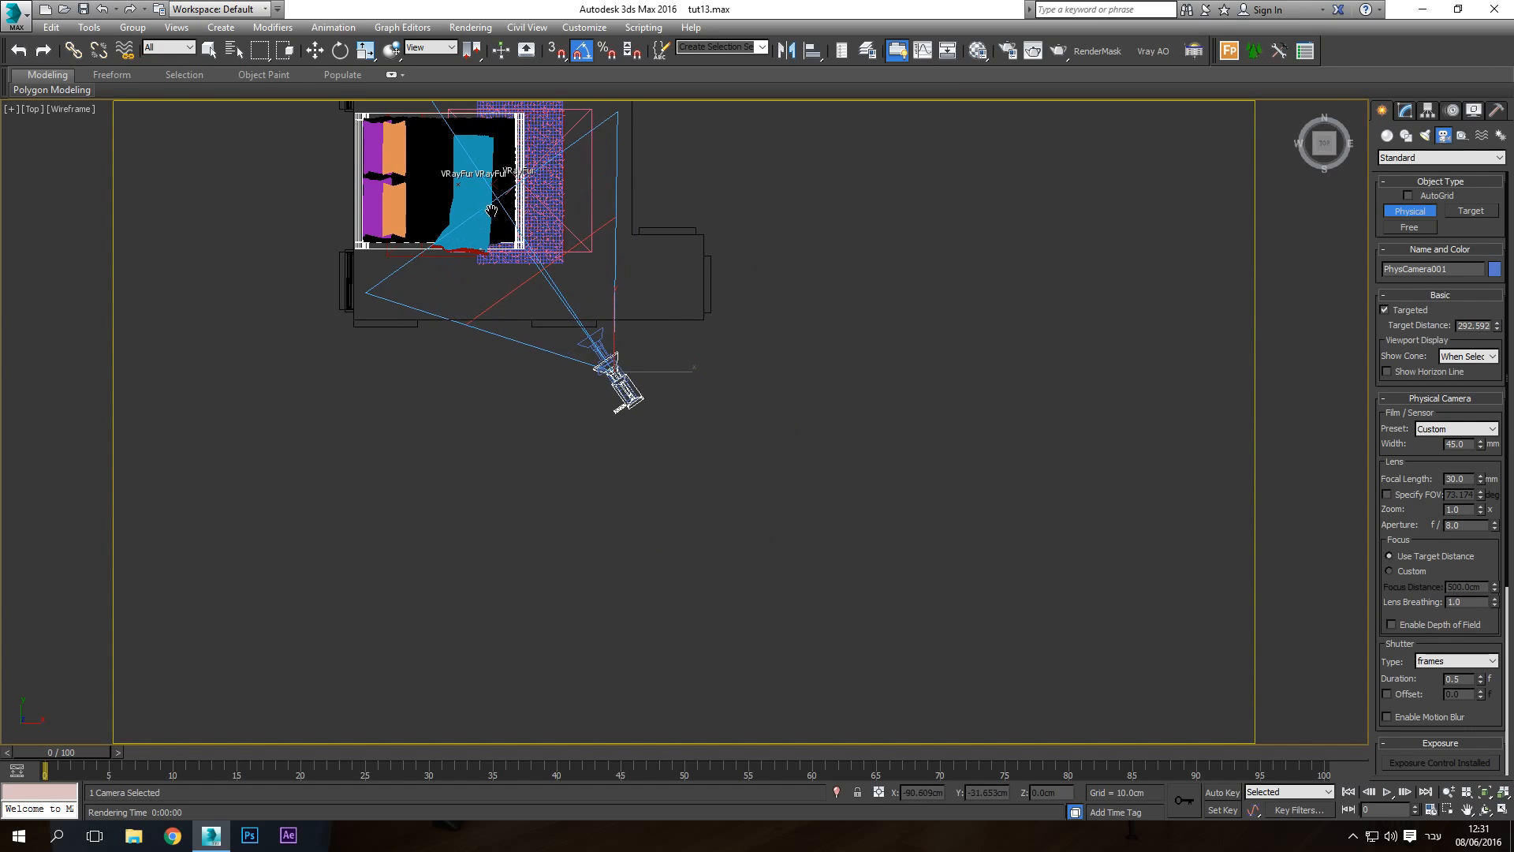
{"action": "middle_click_drag", "start_coordinate": [491, 205], "coordinate": [592, 511]}
{"action": "left_click_drag", "start_coordinate": [592, 511], "coordinate": [451, 258]}
{"action": "scroll", "coordinate": [497, 362], "scroll_direction": "up", "scroll_amount": 5}
{"action": "middle_click_drag", "start_coordinate": [575, 427], "coordinate": [439, 220]}
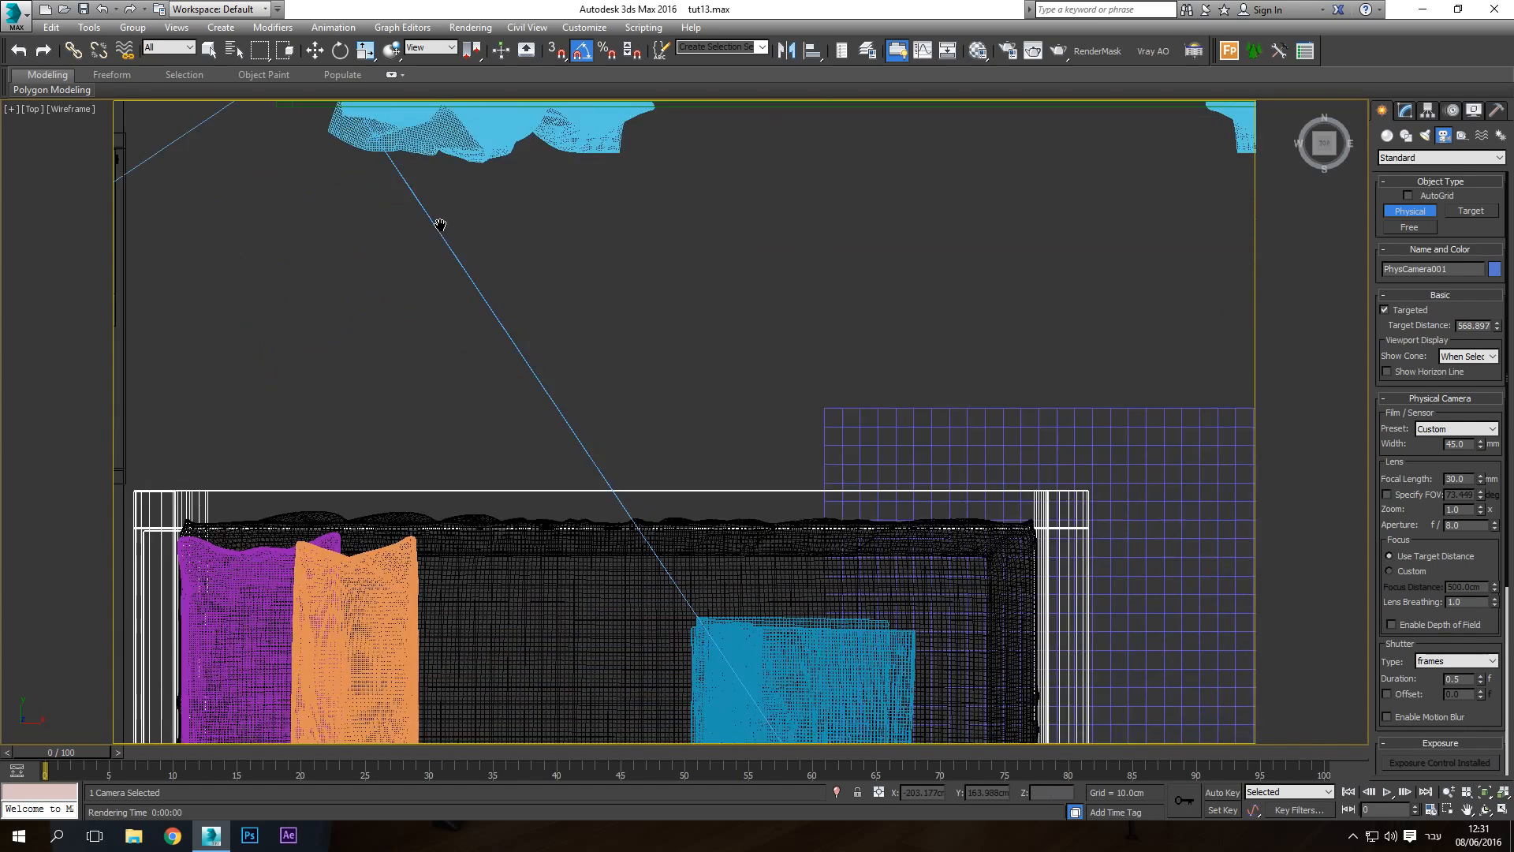
Compare the positions of the new physical camera and its target with those of Camera001 in the top view
{"action": "scroll", "coordinate": [440, 224], "scroll_direction": "down", "scroll_amount": 5}
{"action": "middle_click_drag", "start_coordinate": [717, 703], "coordinate": [608, 481]}
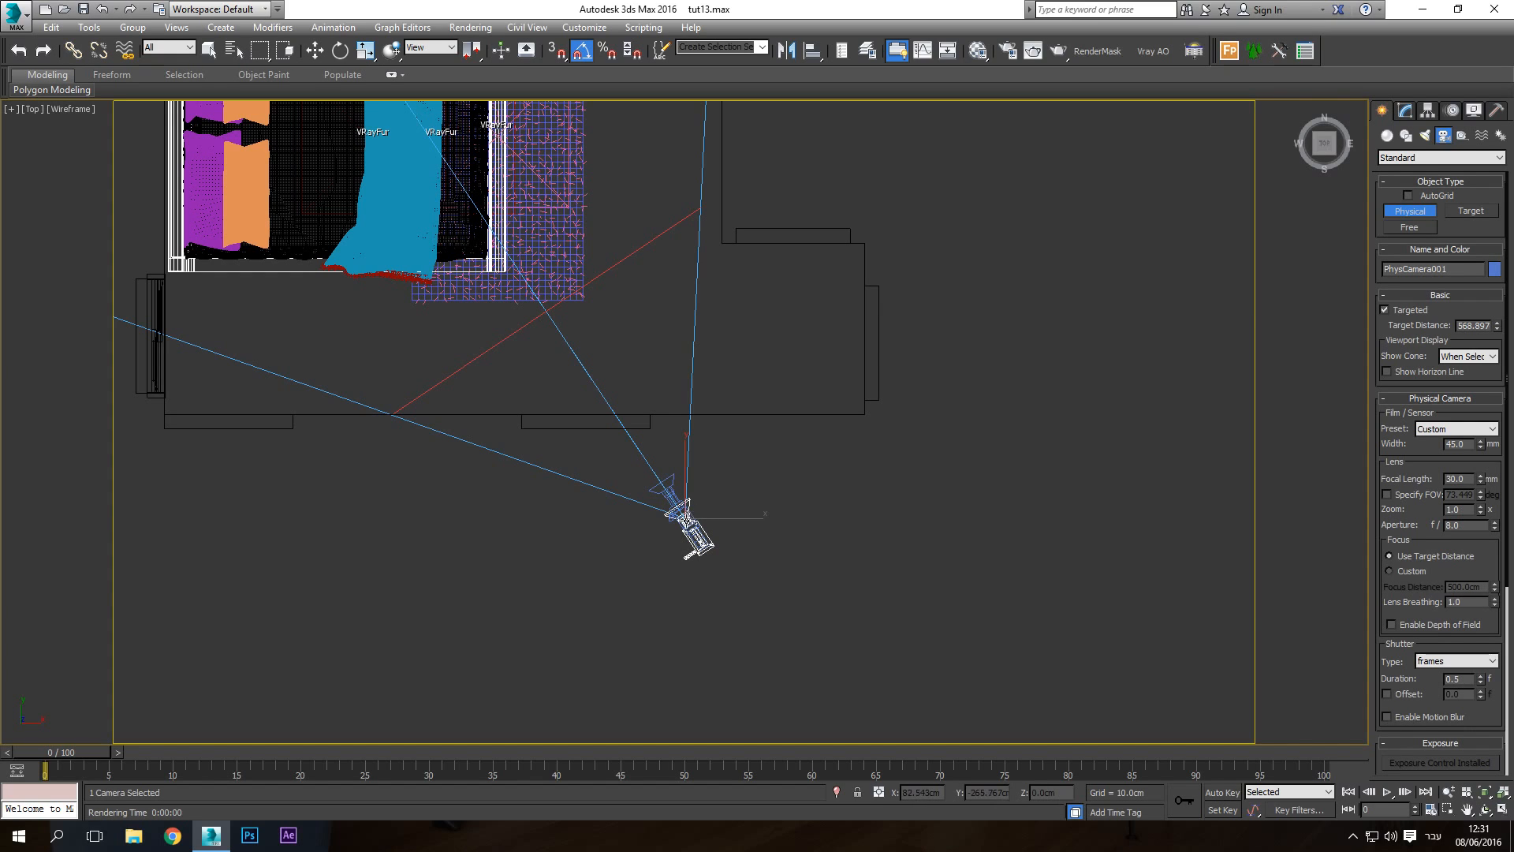
{"action": "scroll", "coordinate": [746, 592], "scroll_direction": "down", "scroll_amount": 3}
{"action": "middle_click_drag", "start_coordinate": [517, 285], "coordinate": [540, 337]}
{"action": "scroll", "coordinate": [541, 339], "scroll_direction": "up", "scroll_amount": 6}
{"action": "scroll", "coordinate": [558, 356], "scroll_direction": "up", "scroll_amount": 3}
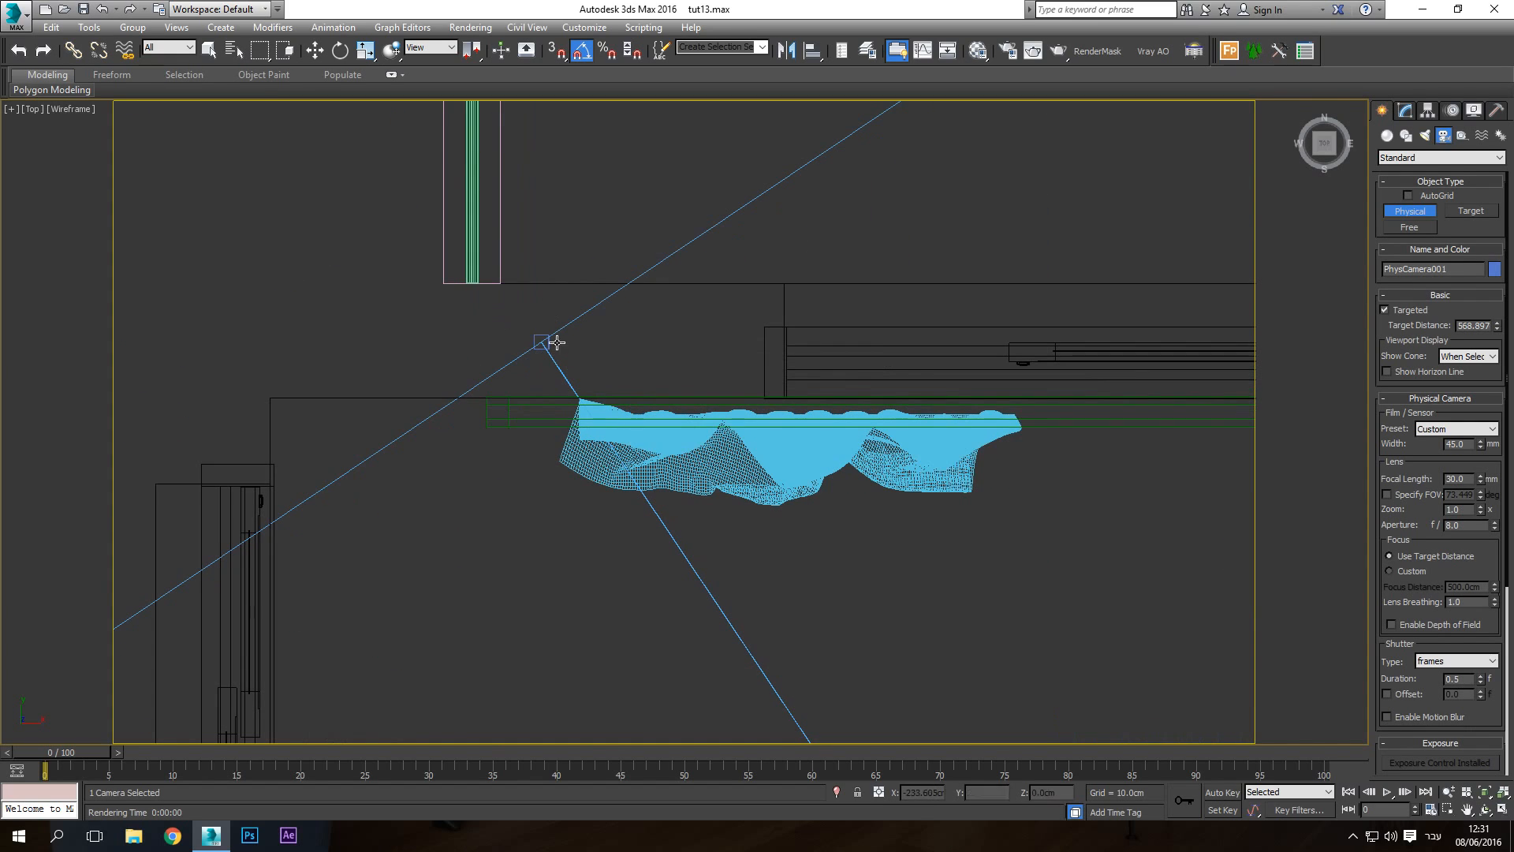
{"action": "scroll", "coordinate": [453, 294], "scroll_direction": "down", "scroll_amount": 6}
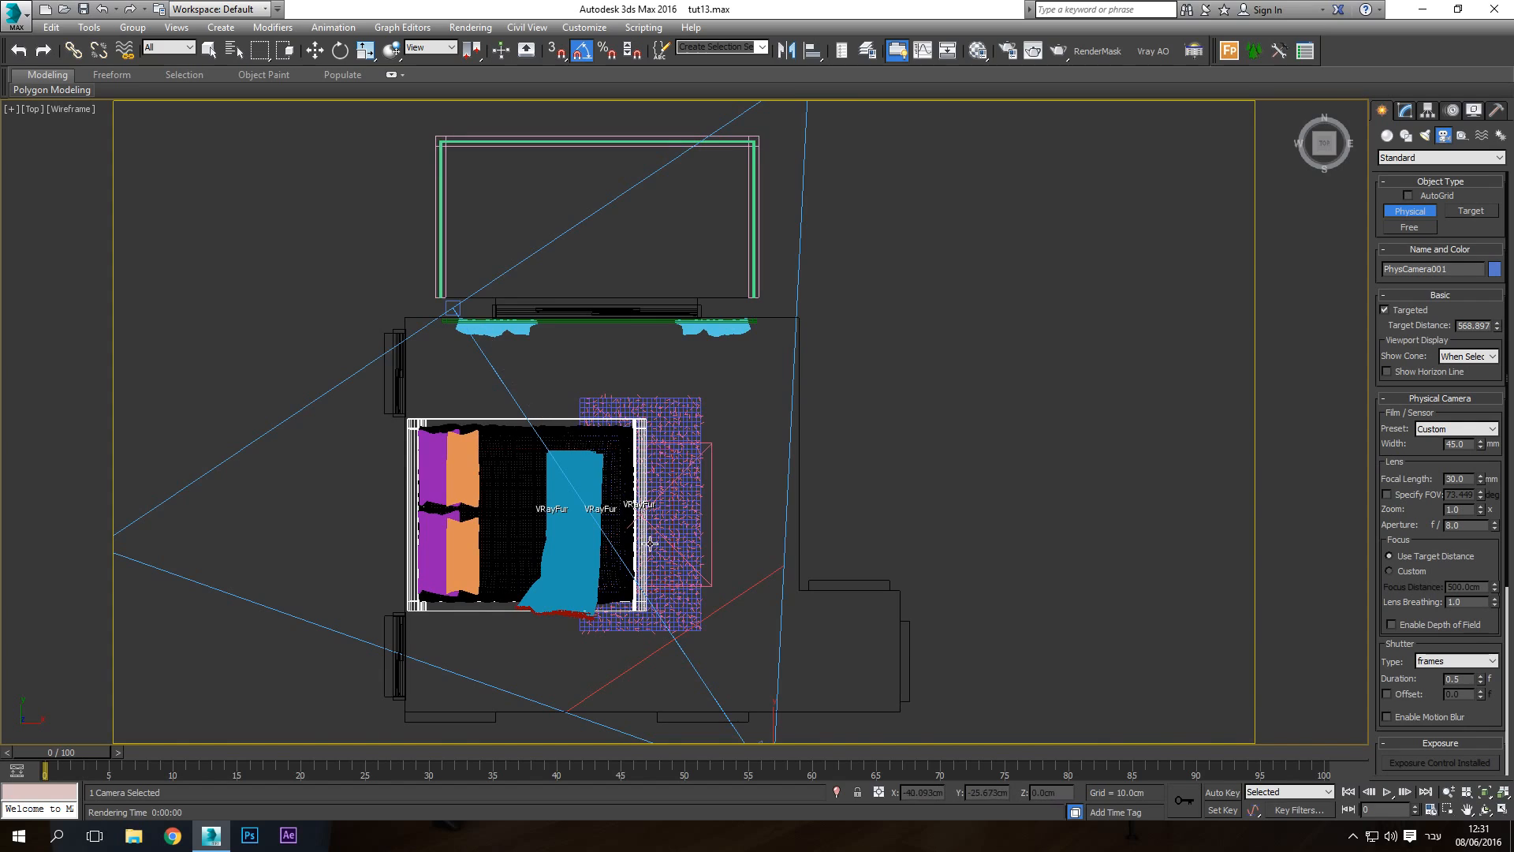
Select PhysCamera001 together with its target, showing the scene from the front
{"action": "middle_click_drag", "start_coordinate": [651, 543], "coordinate": [545, 299]}
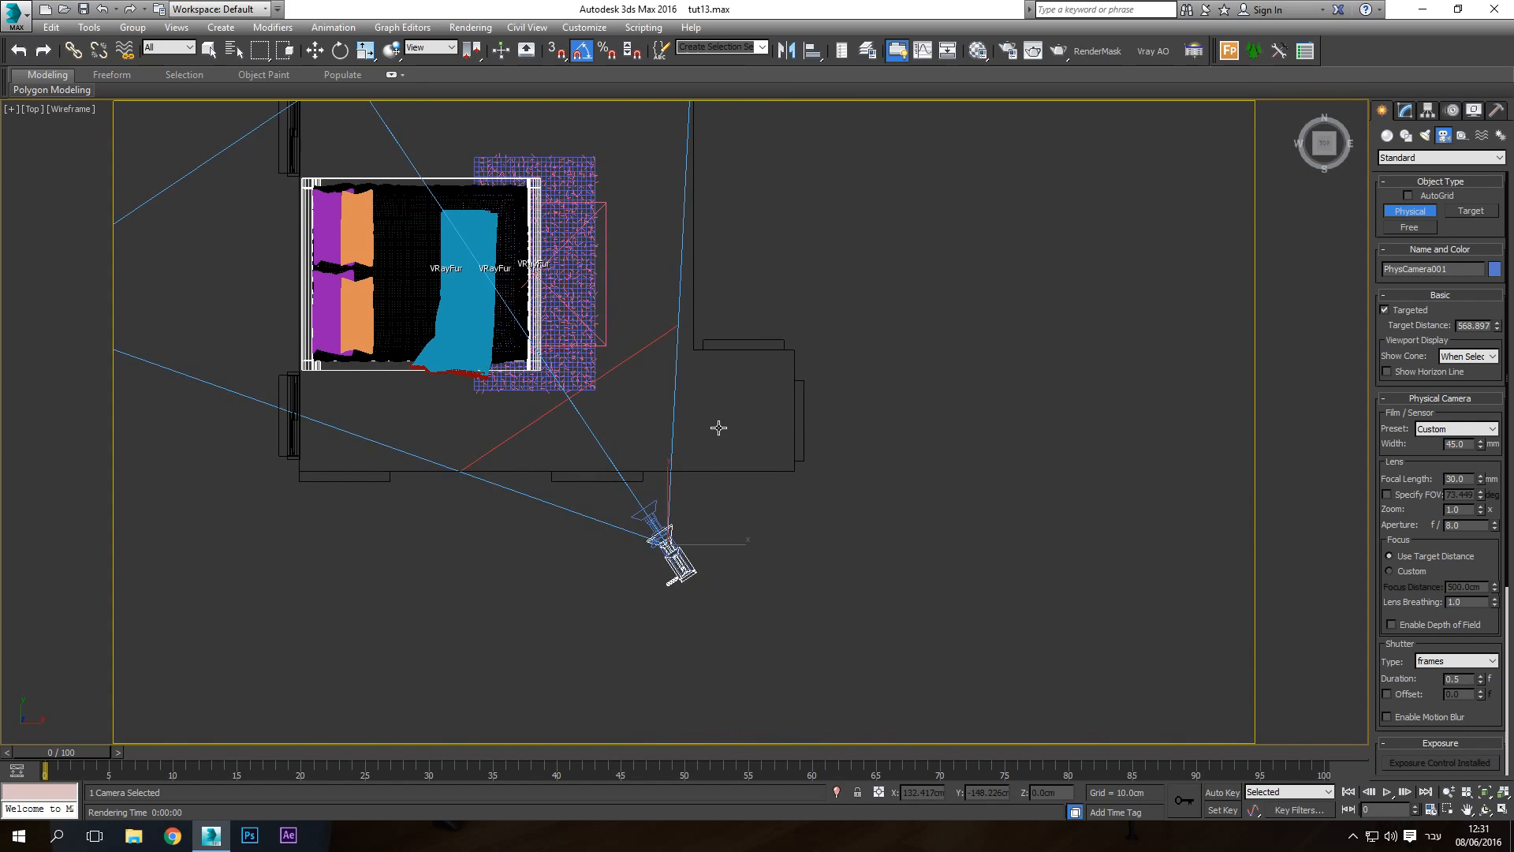
{"action": "key", "text": "f"}
{"action": "scroll", "coordinate": [718, 427], "scroll_direction": "up", "scroll_amount": 3}
{"action": "right_click", "coordinate": [789, 497]}
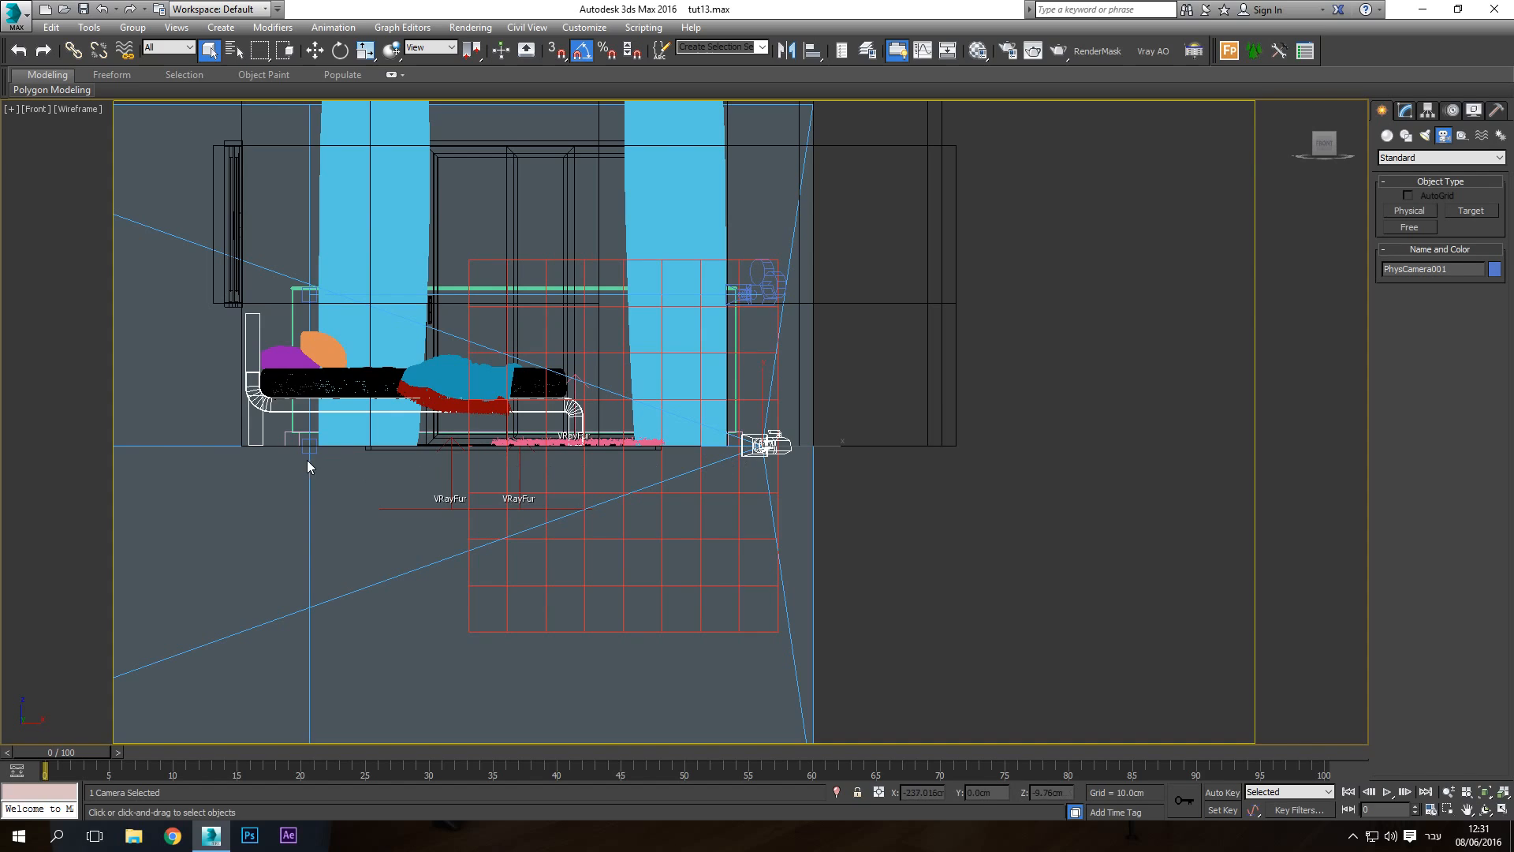
{"action": "left_click", "coordinate": [231, 50]}
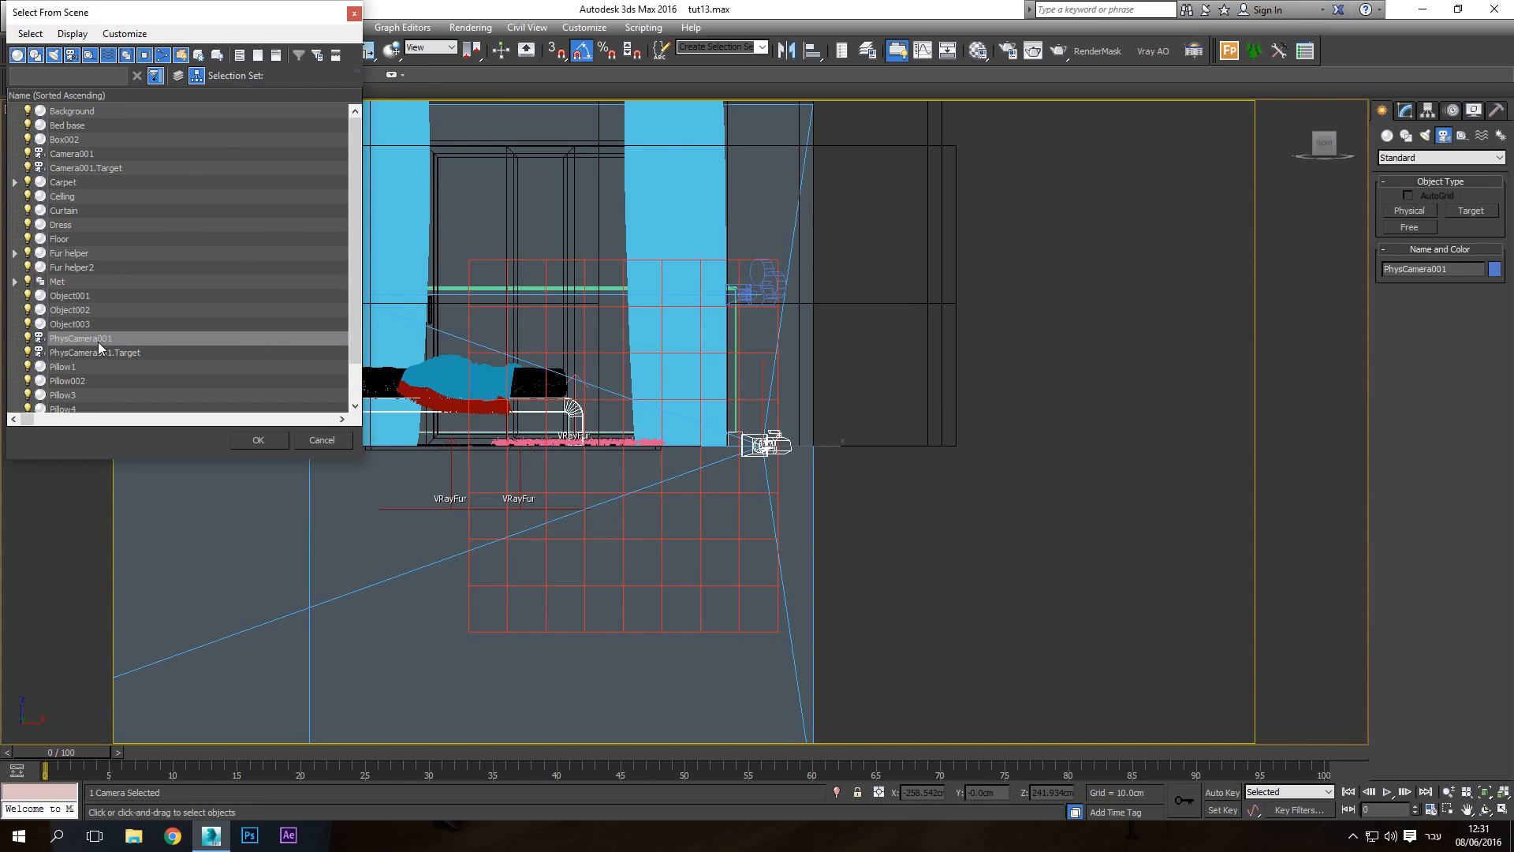
{"action": "left_click", "coordinate": [129, 351], "text": "ctrl"}
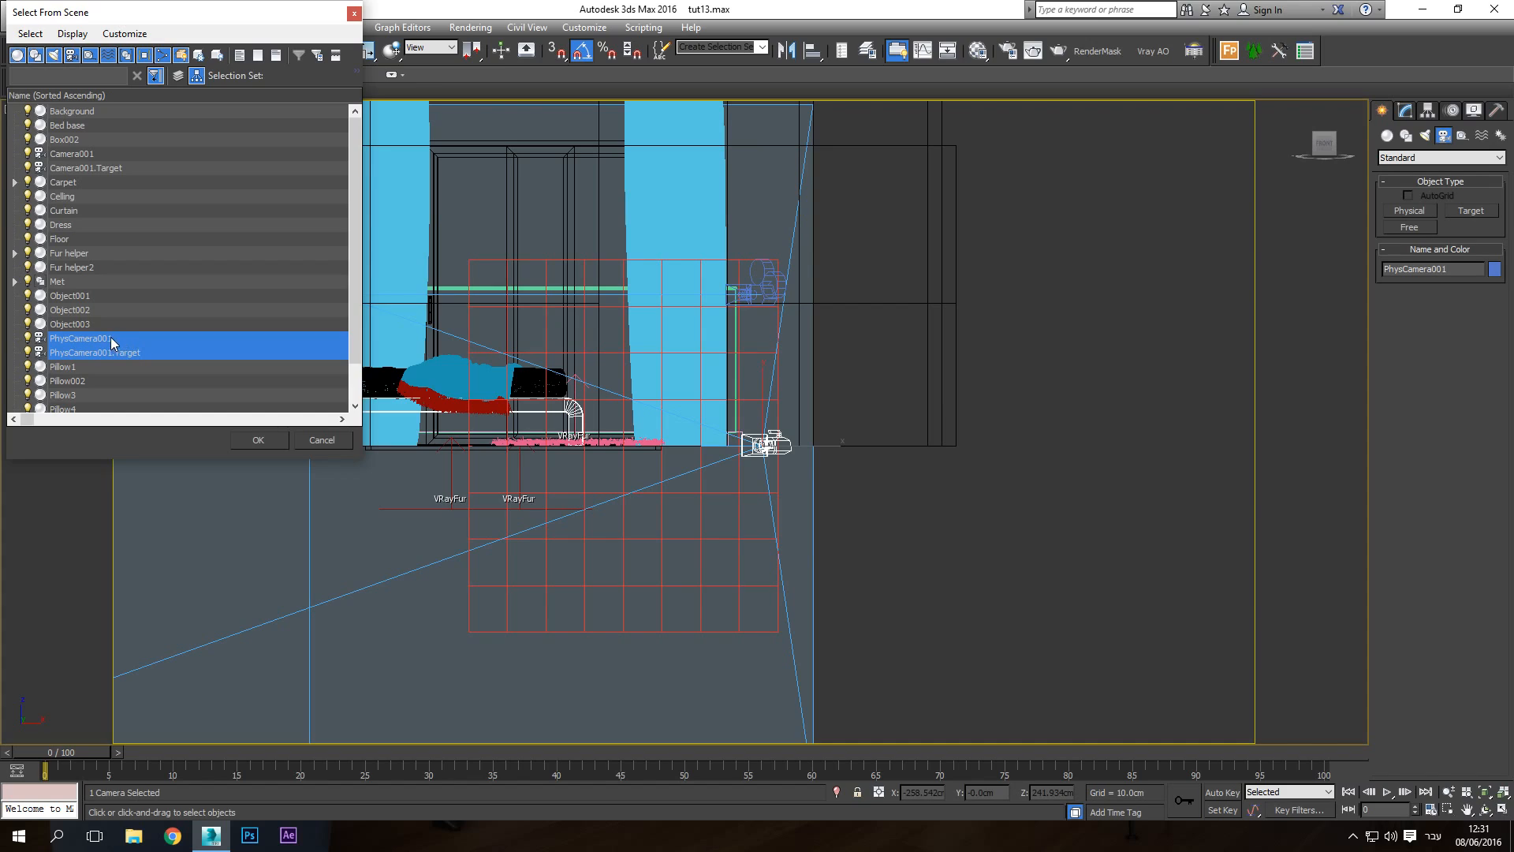
{"action": "left_click", "coordinate": [105, 339]}
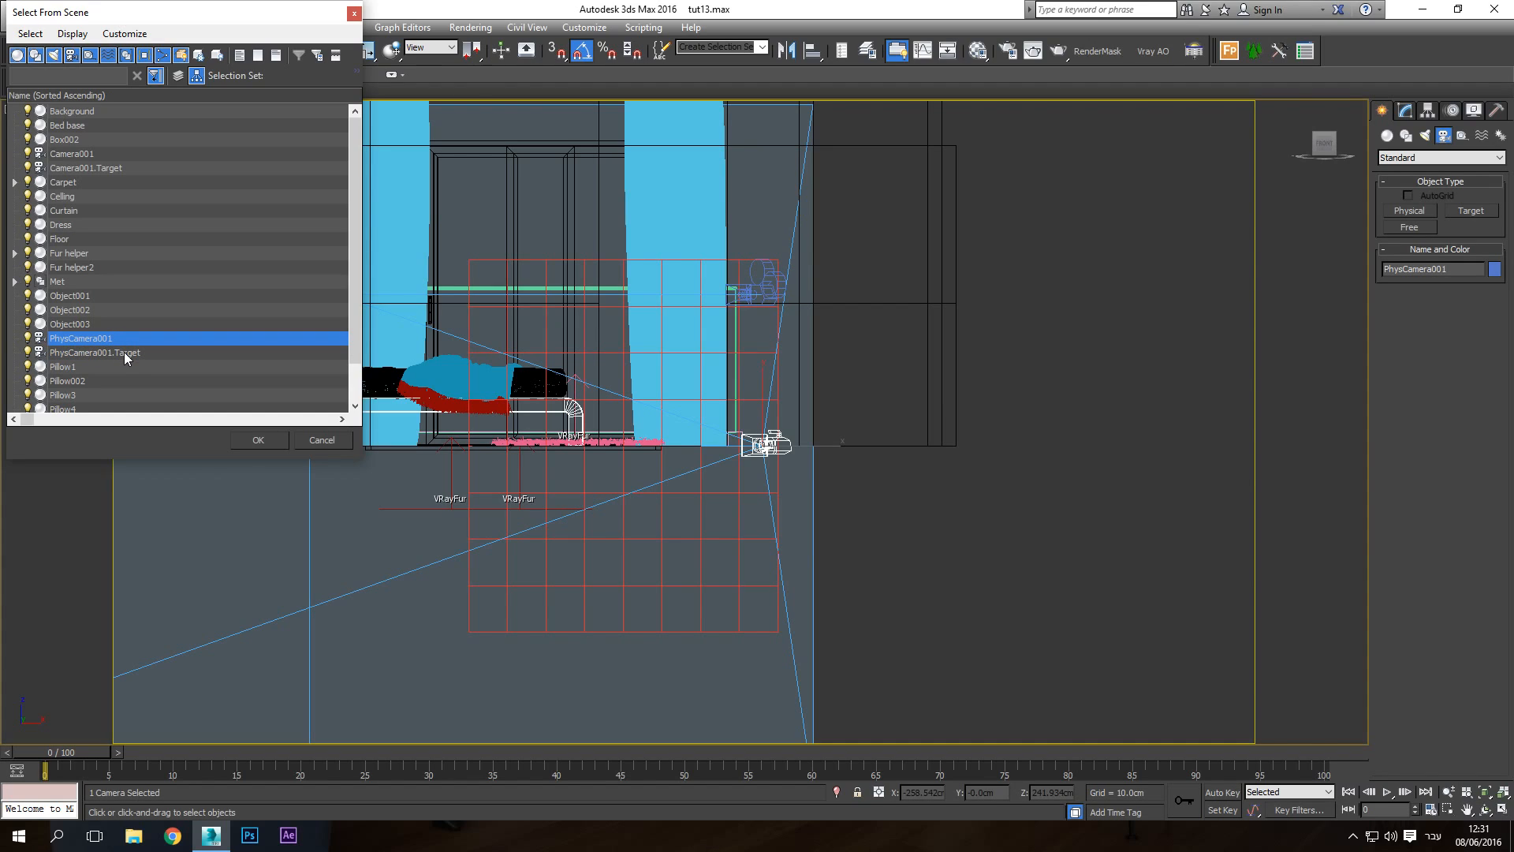
{"action": "left_click", "coordinate": [125, 352], "text": "ctrl"}
{"action": "left_click", "coordinate": [258, 439]}
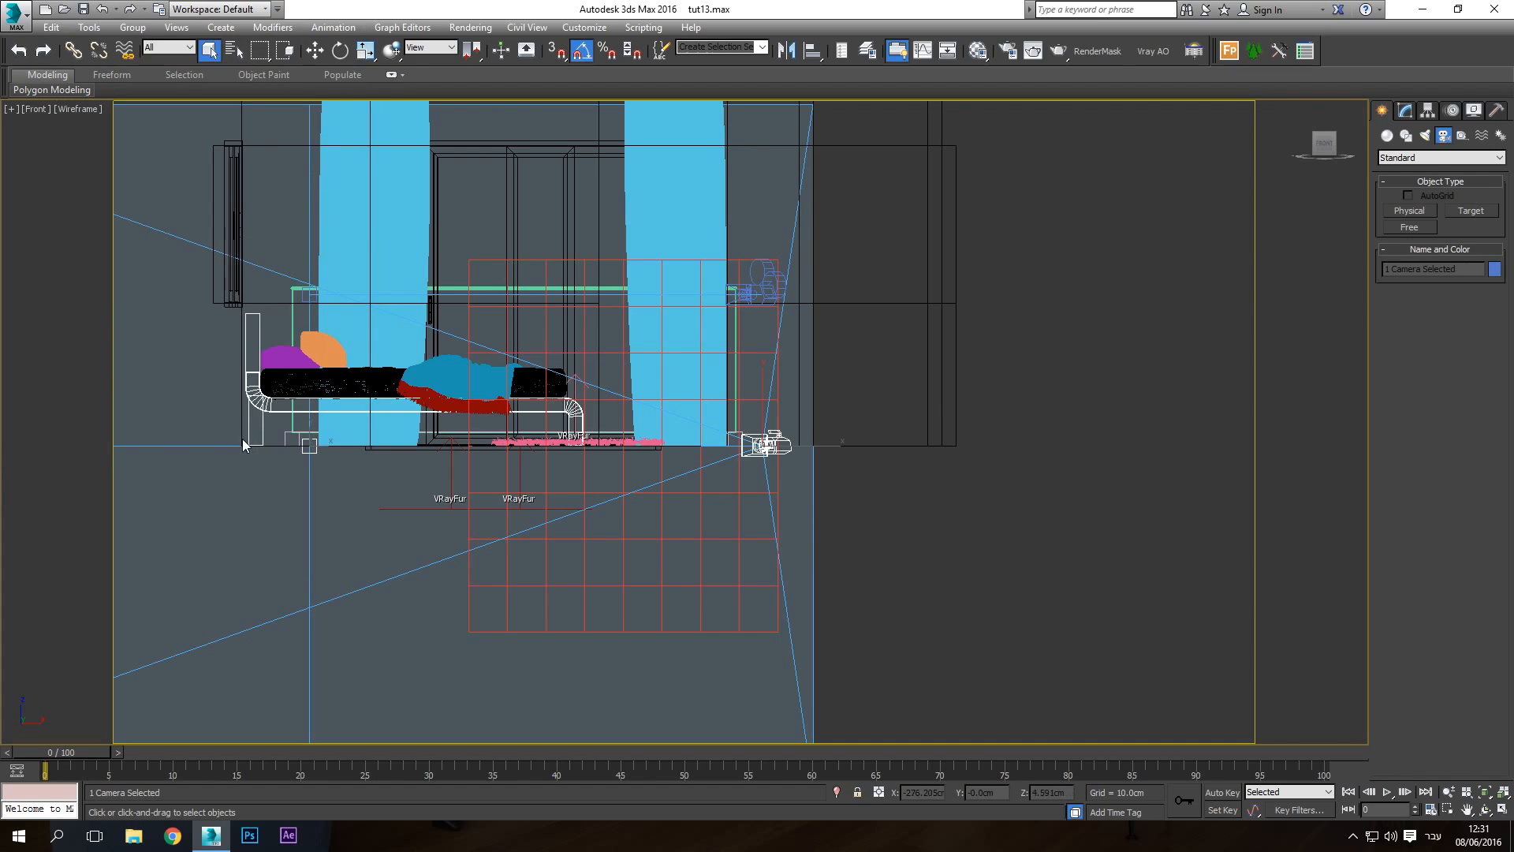
Raise the physical camera and its target together from floor level to approximately Camera001's height in the front view
{"action": "left_click", "coordinate": [316, 50]}
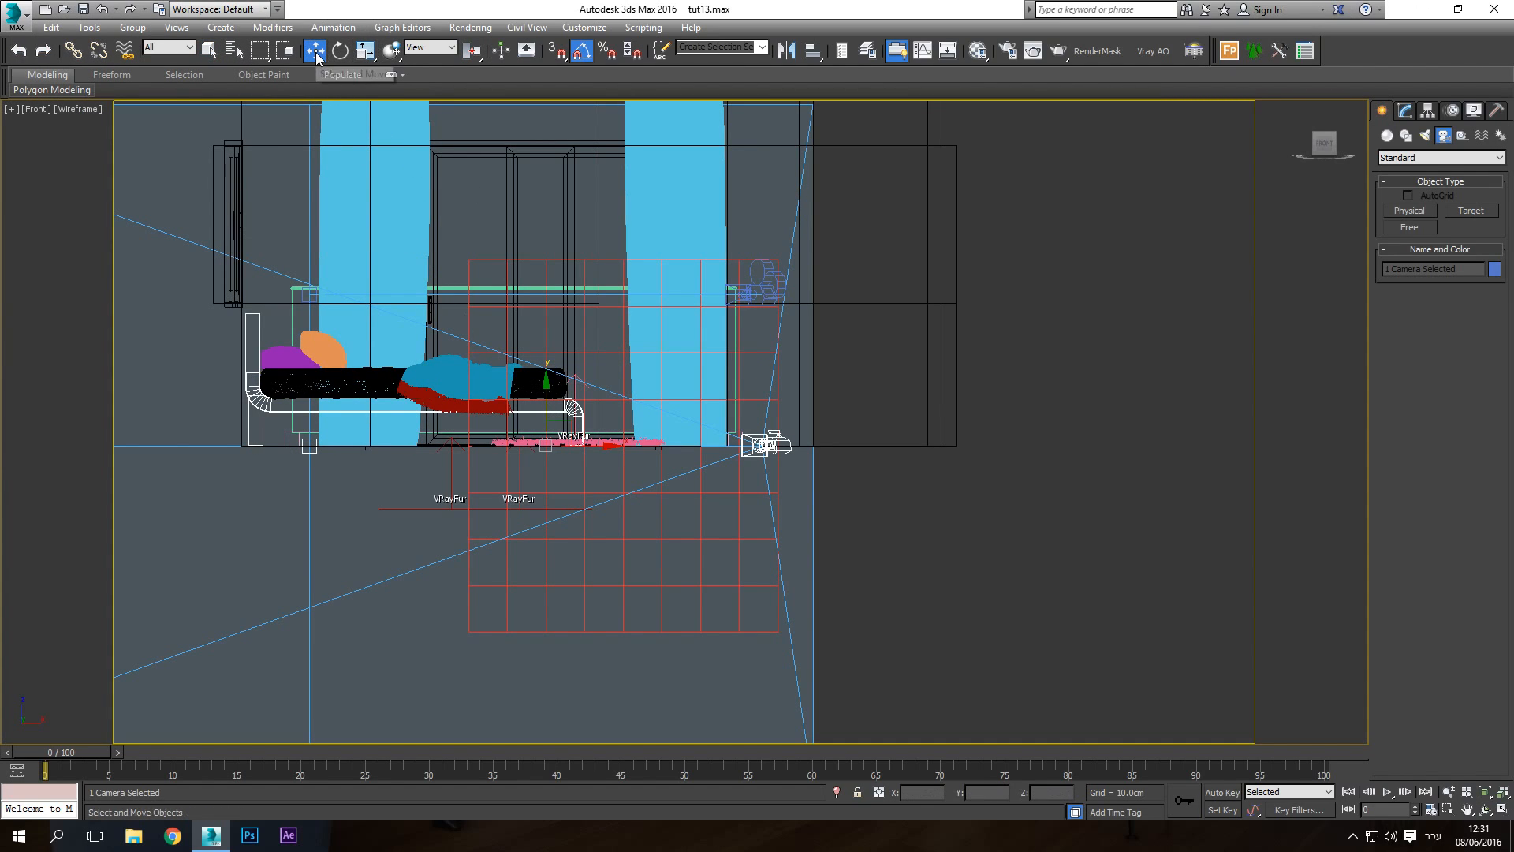
{"action": "left_click_drag", "start_coordinate": [536, 375], "coordinate": [550, 251]}
{"action": "scroll", "coordinate": [749, 304], "scroll_direction": "up", "scroll_amount": 5}
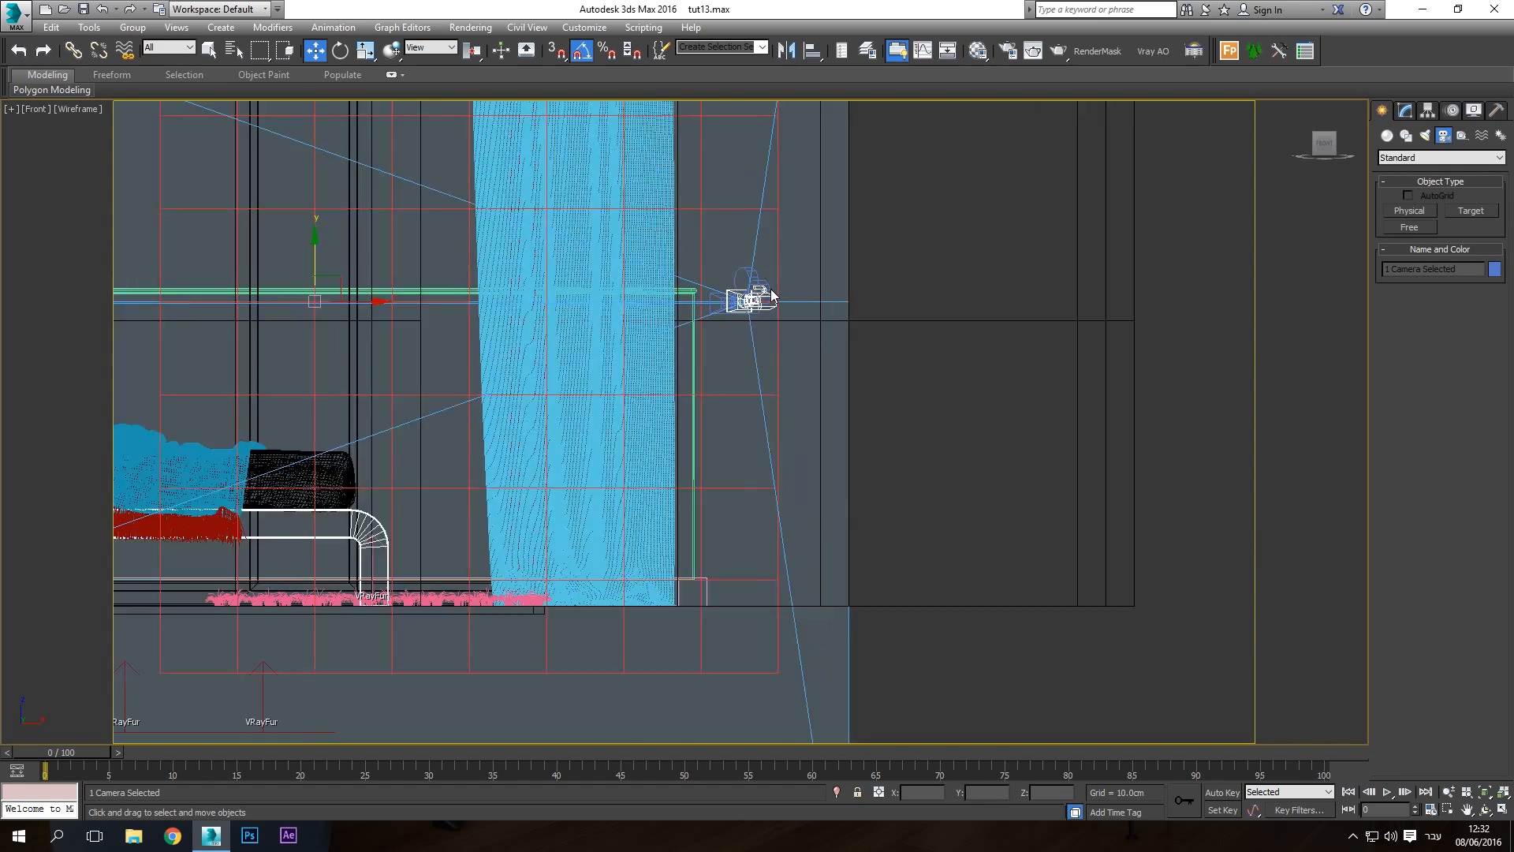
{"action": "scroll", "coordinate": [716, 329], "scroll_direction": "up", "scroll_amount": 6}
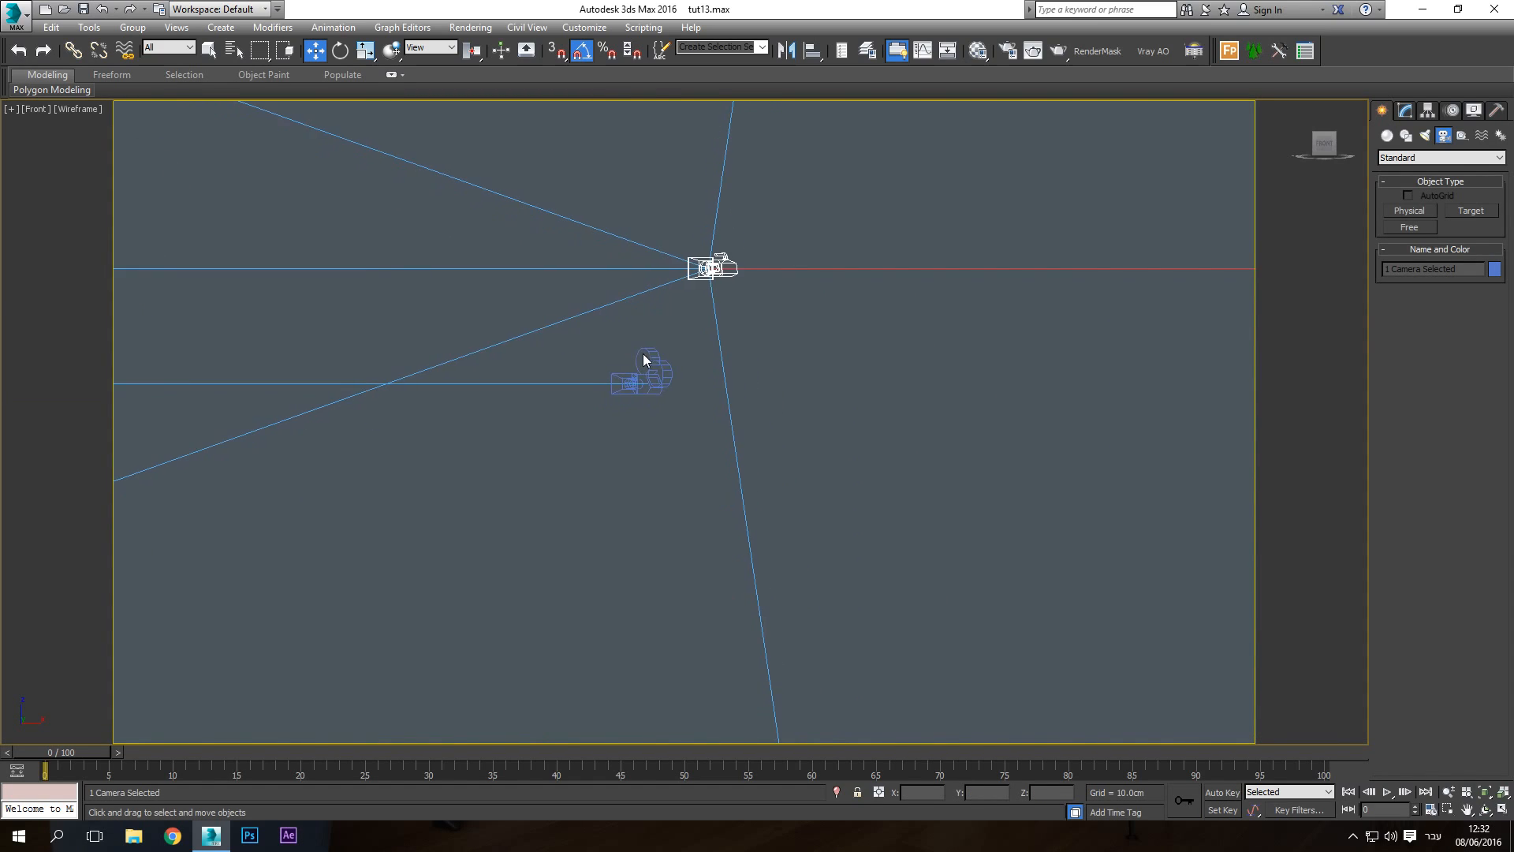
{"action": "scroll", "coordinate": [645, 362], "scroll_direction": "up", "scroll_amount": 3}
{"action": "left_click_drag", "start_coordinate": [759, 198], "coordinate": [703, 430]}
{"action": "scroll", "coordinate": [627, 436], "scroll_direction": "down", "scroll_amount": 8}
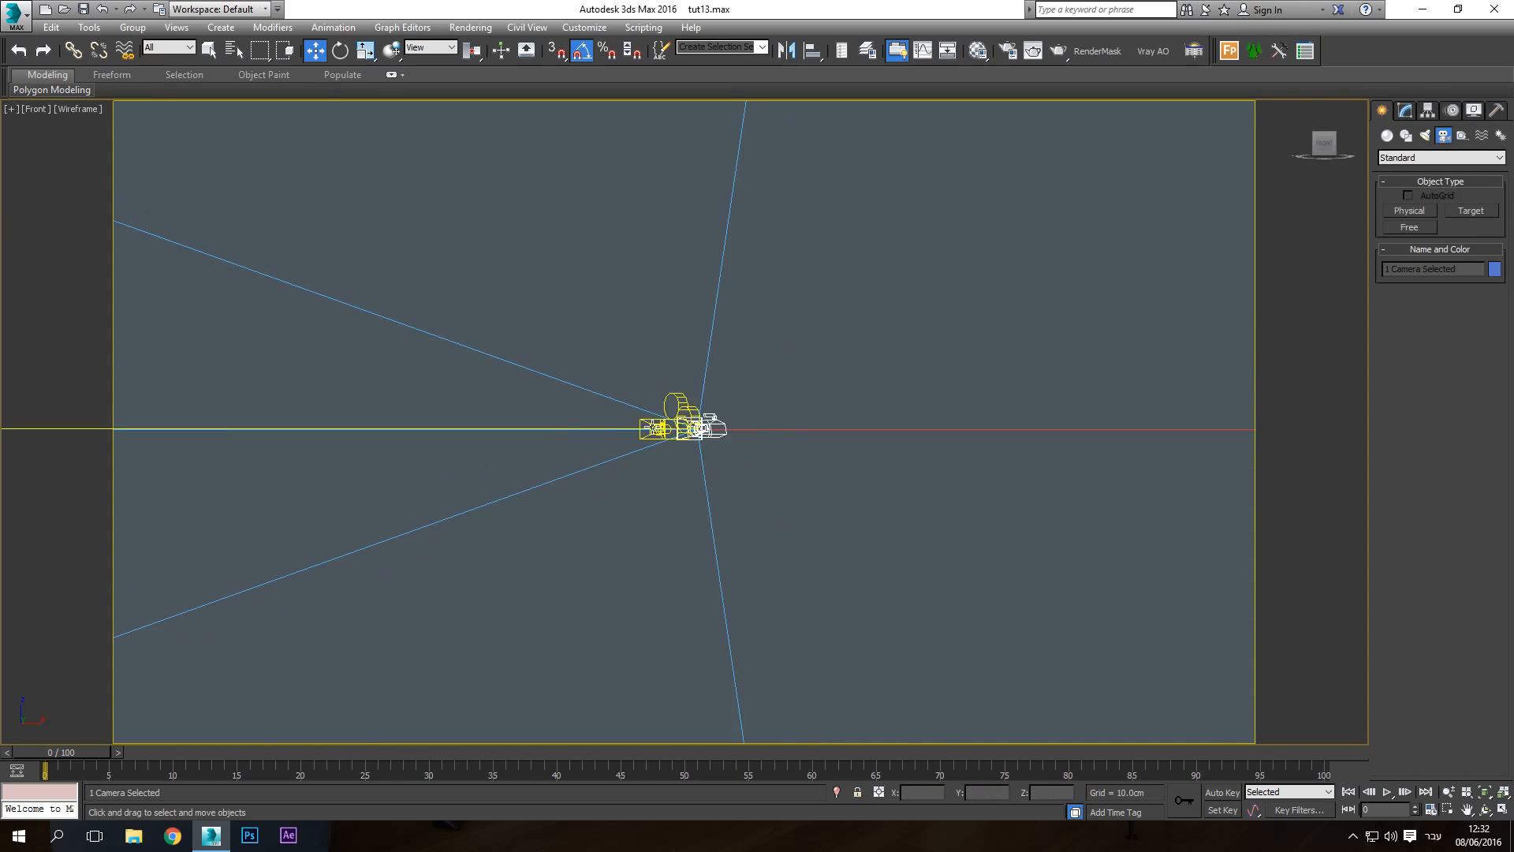
Fine-tune the height of the physical camera and its target to match Camera001, at about Z 106 cm
{"action": "middle_click_drag", "start_coordinate": [557, 448], "coordinate": [881, 473]}
{"action": "scroll", "coordinate": [948, 476], "scroll_direction": "up", "scroll_amount": 6}
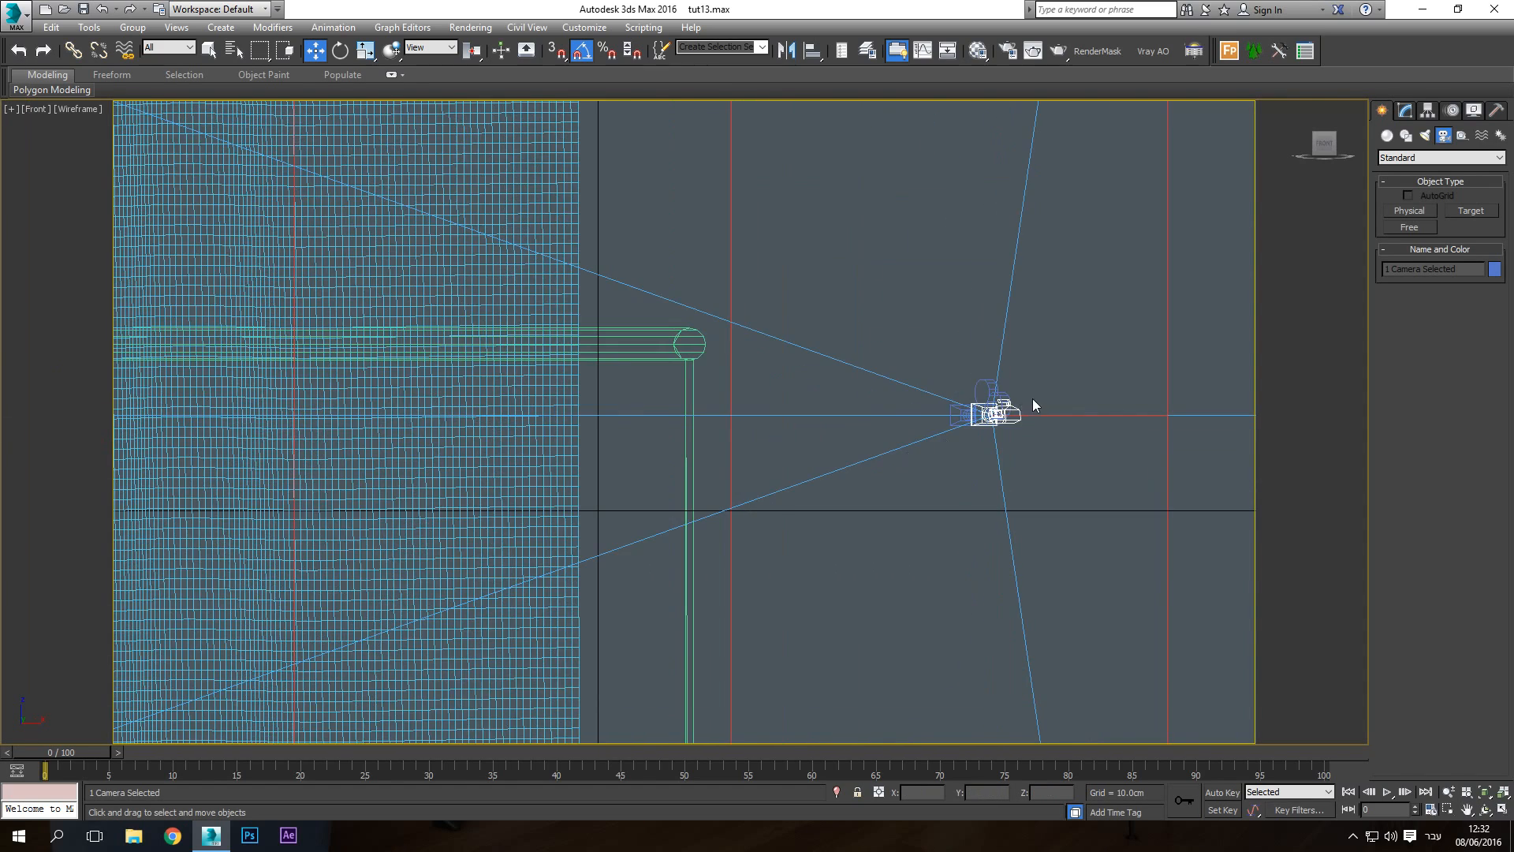
{"action": "scroll", "coordinate": [1033, 399], "scroll_direction": "up", "scroll_amount": 8}
{"action": "scroll", "coordinate": [679, 586], "scroll_direction": "up", "scroll_amount": 8}
{"action": "scroll", "coordinate": [978, 398], "scroll_direction": "up", "scroll_amount": 5}
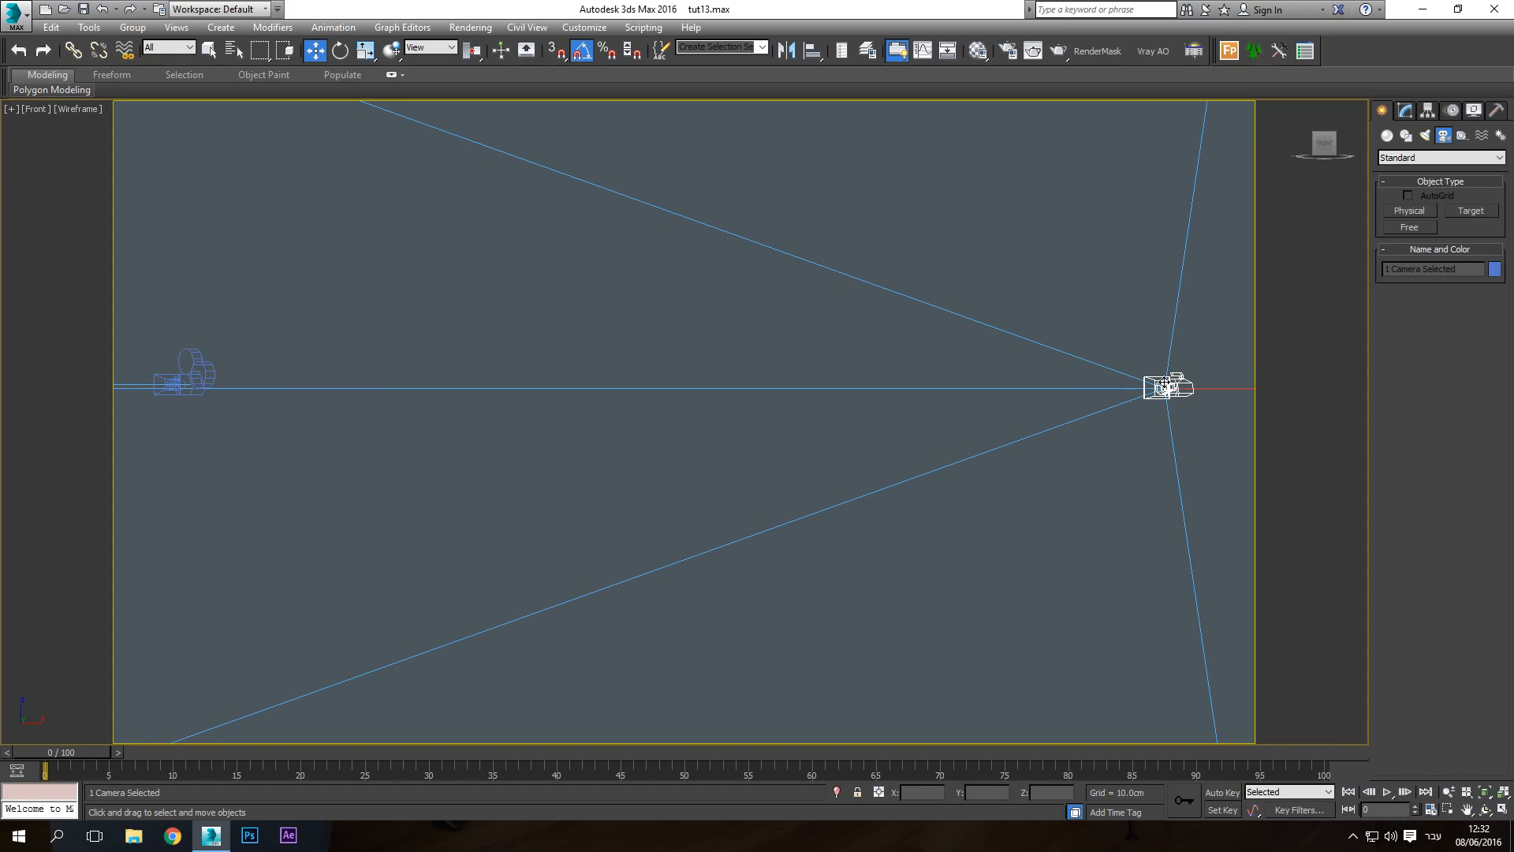
{"action": "left_click_drag", "start_coordinate": [1165, 382], "coordinate": [1165, 383]}
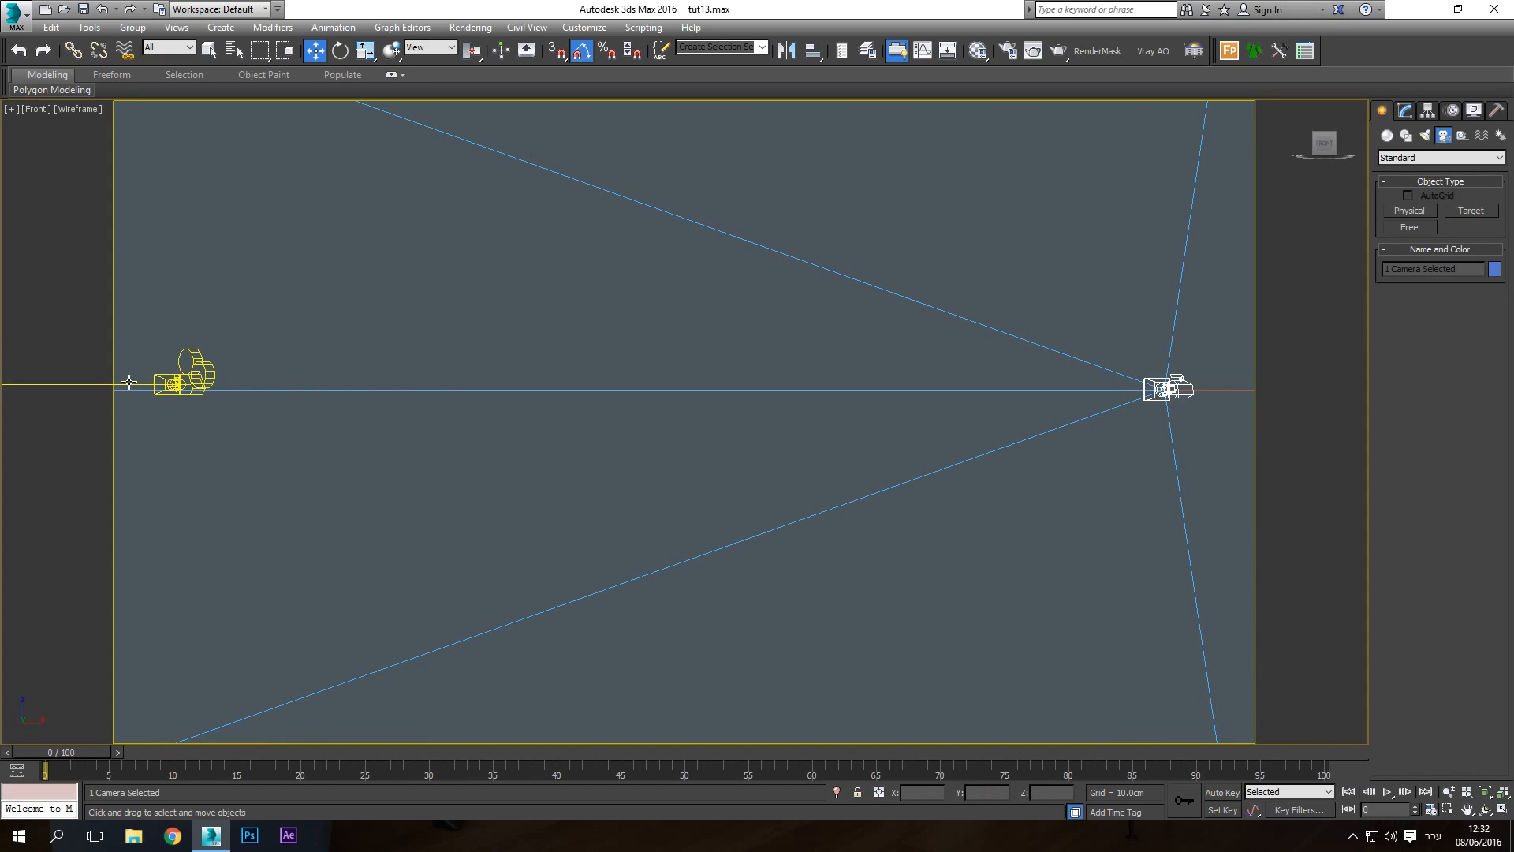
{"action": "left_click_drag", "start_coordinate": [1158, 389], "coordinate": [1166, 384]}
{"action": "scroll", "coordinate": [773, 461], "scroll_direction": "down", "scroll_amount": 10}
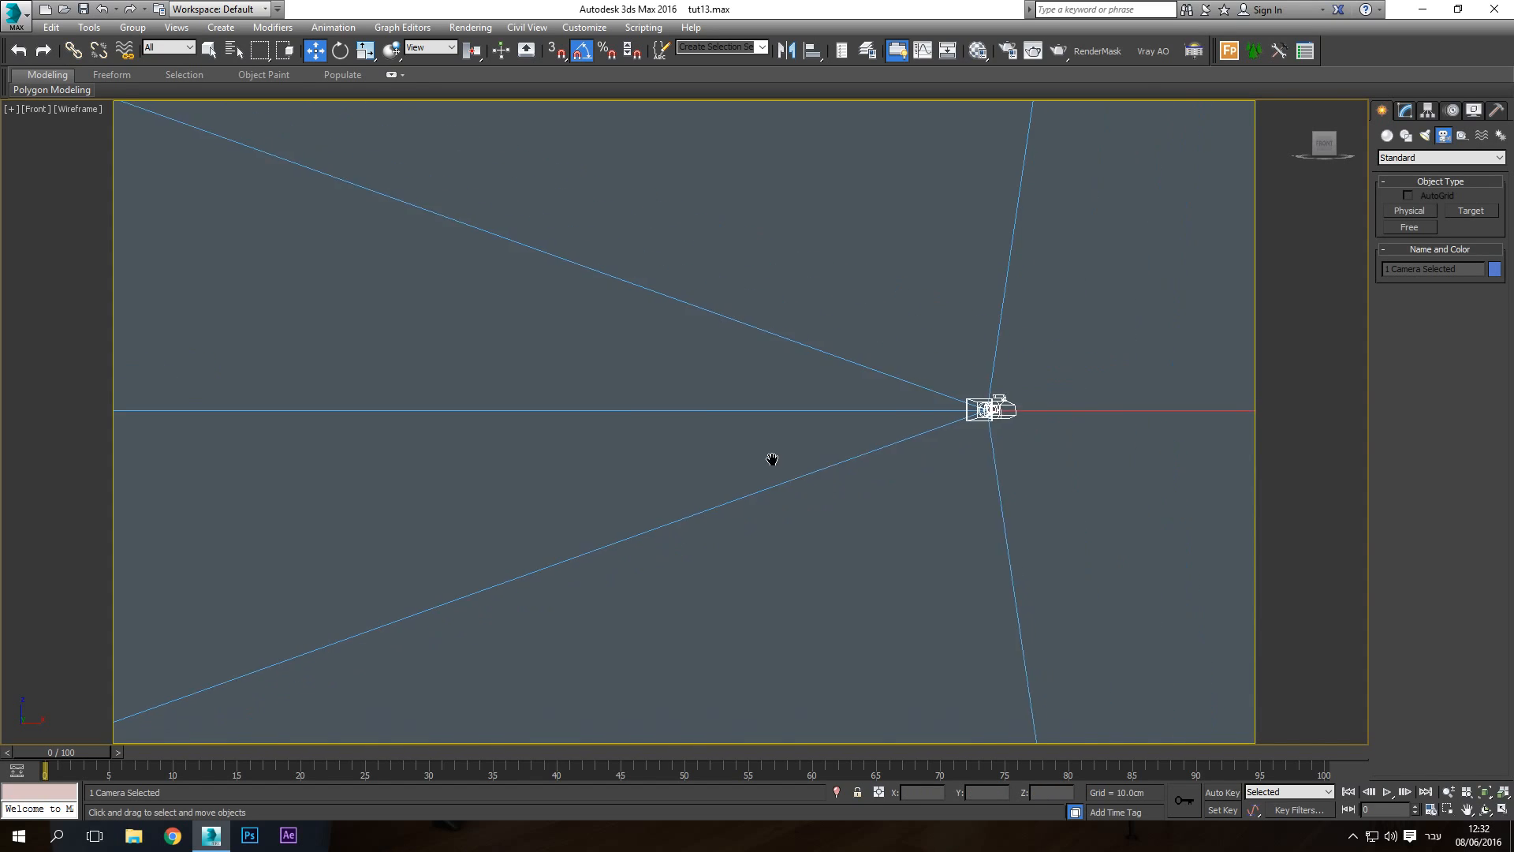
Move only PhysCamera001 onto Camera001's position in the top view, at about X 81.5 cm, Y -264 cm
{"action": "key", "text": "t"}
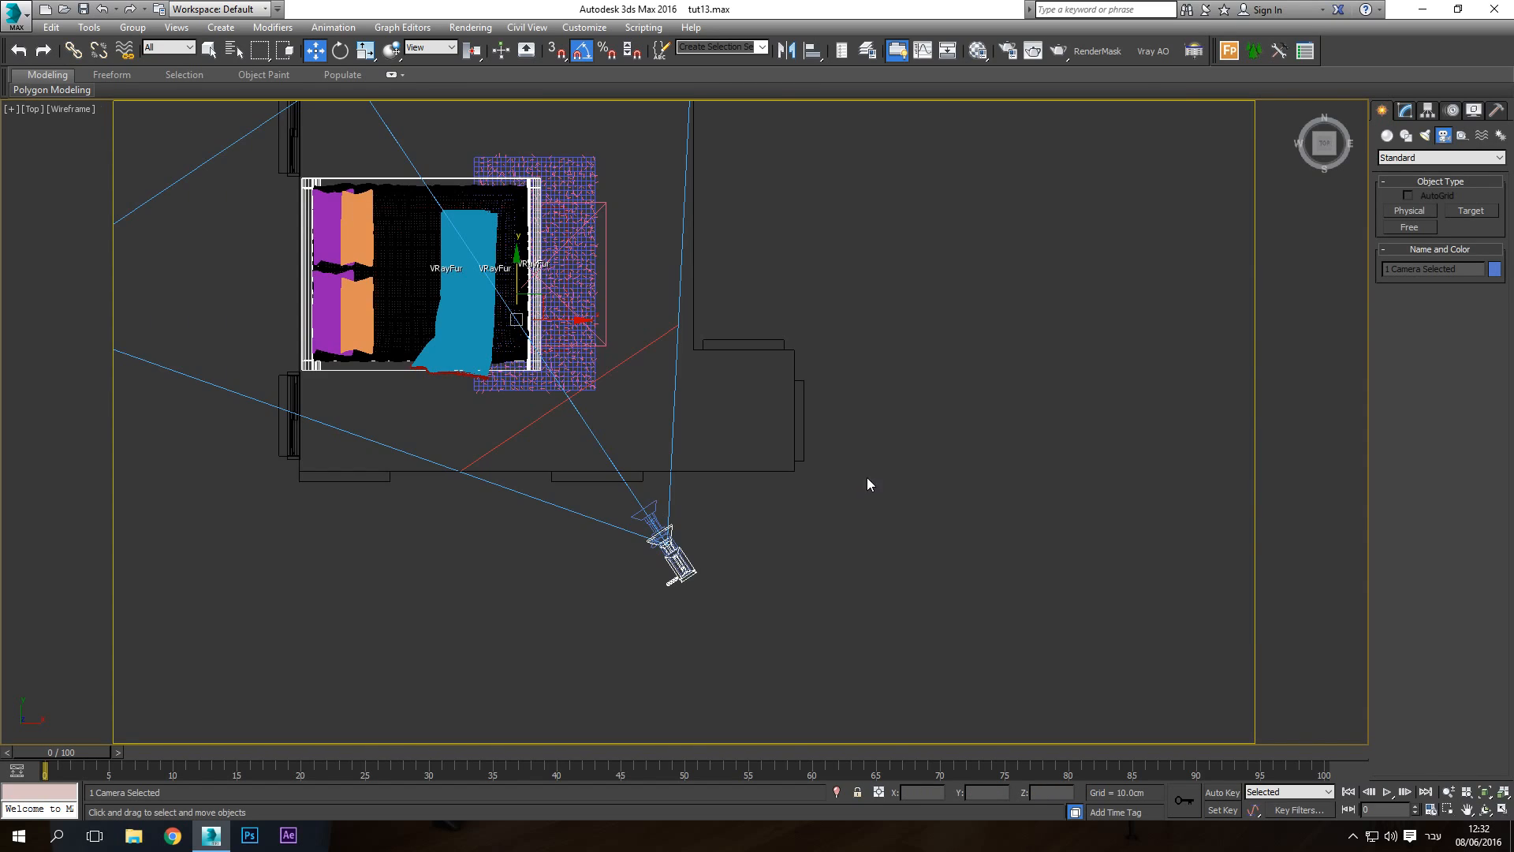
{"action": "middle_click_drag", "start_coordinate": [638, 579], "coordinate": [636, 554]}
{"action": "scroll", "coordinate": [631, 562], "scroll_direction": "up", "scroll_amount": 10}
{"action": "middle_click_drag", "start_coordinate": [631, 615], "coordinate": [572, 131]}
{"action": "scroll", "coordinate": [608, 271], "scroll_direction": "up", "scroll_amount": 10}
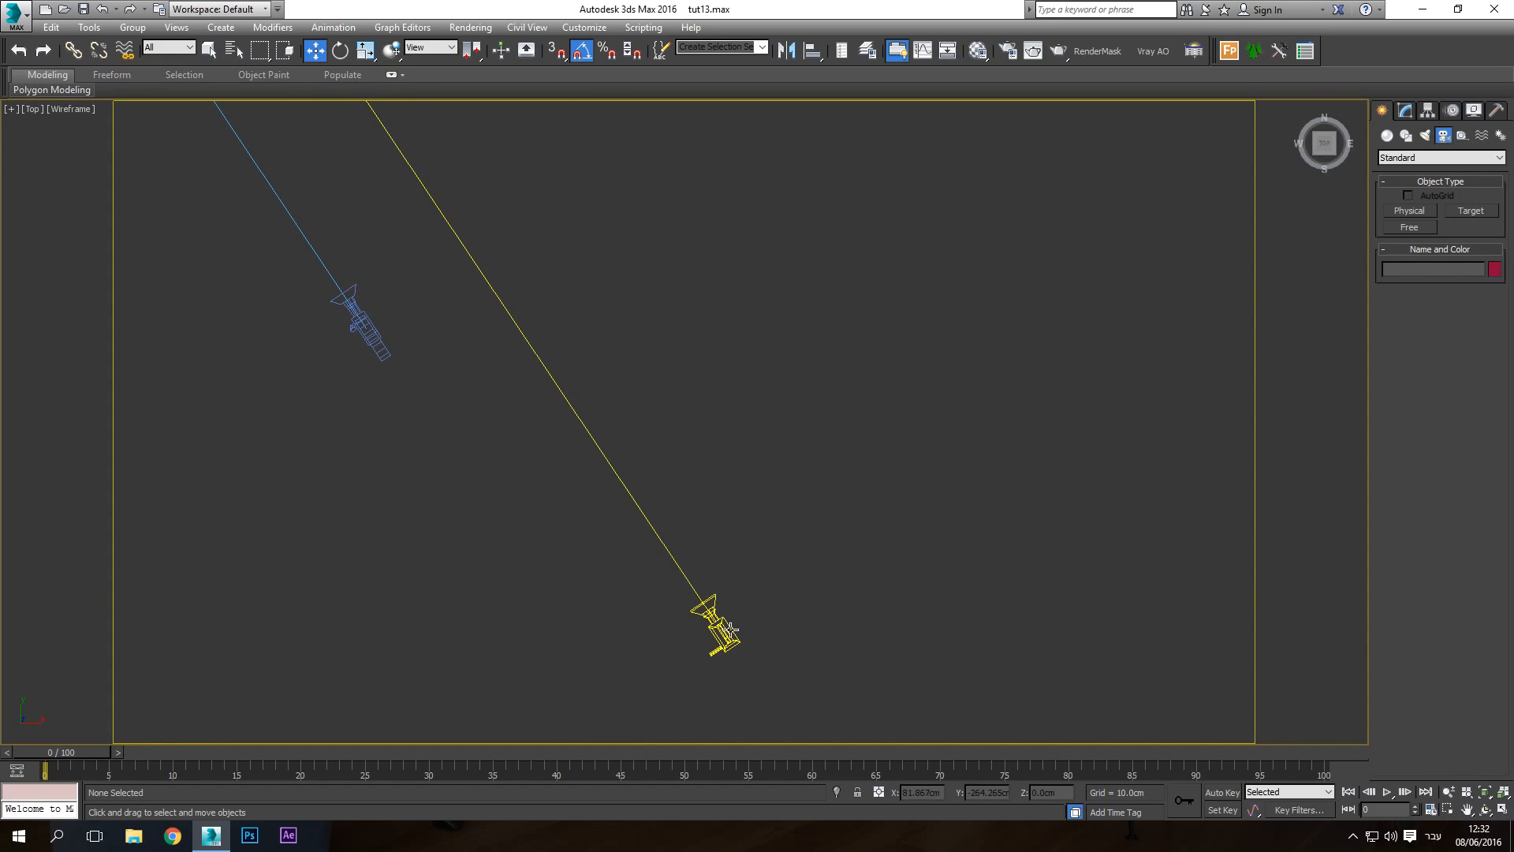
{"action": "left_click", "coordinate": [726, 629]}
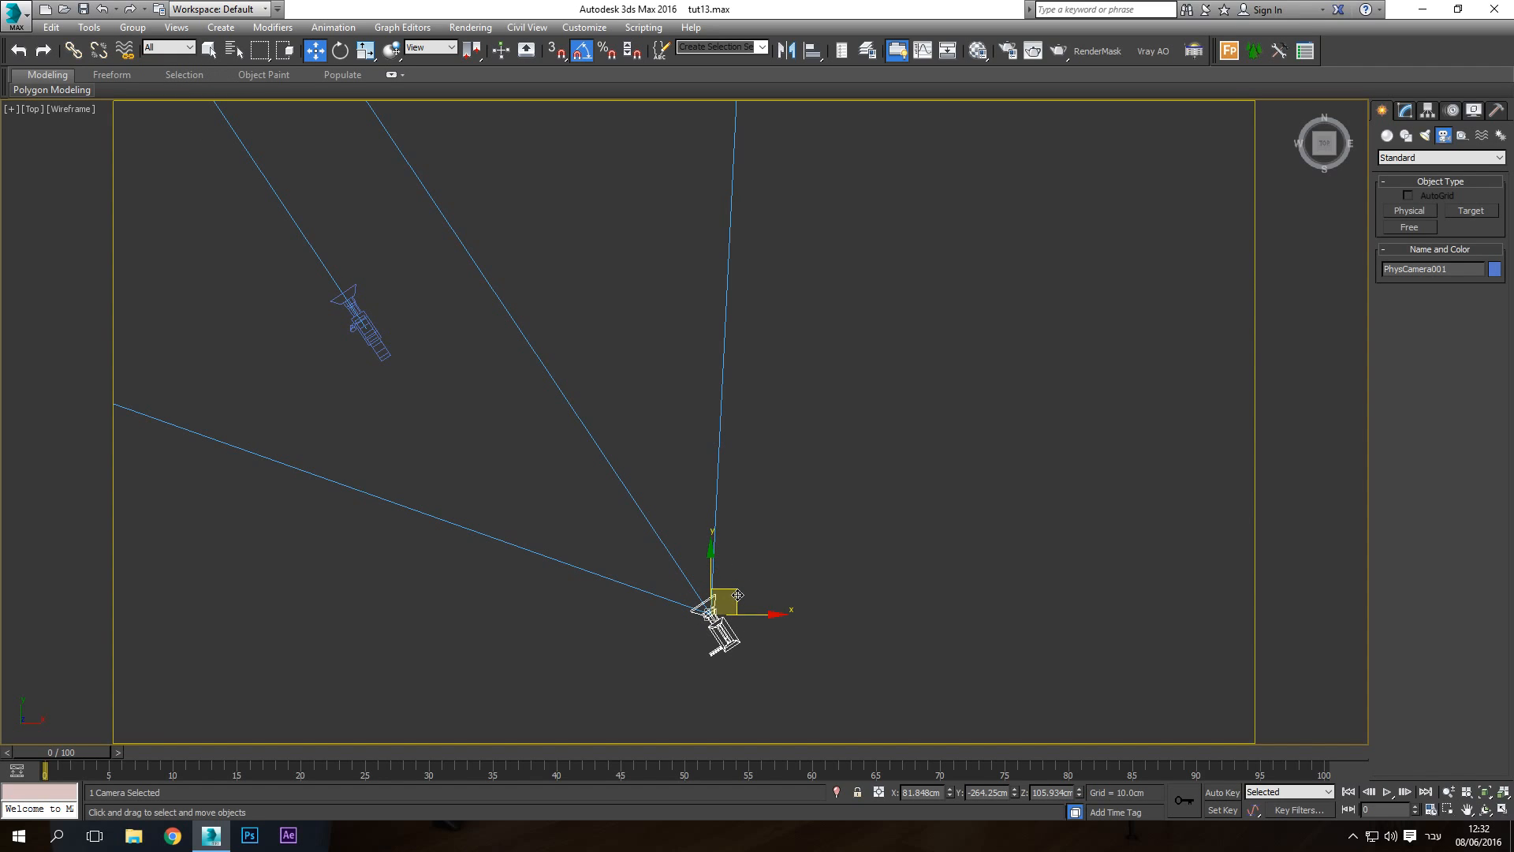
{"action": "left_click_drag", "start_coordinate": [739, 596], "coordinate": [436, 437]}
{"action": "scroll", "coordinate": [432, 439], "scroll_direction": "down", "scroll_amount": 8}
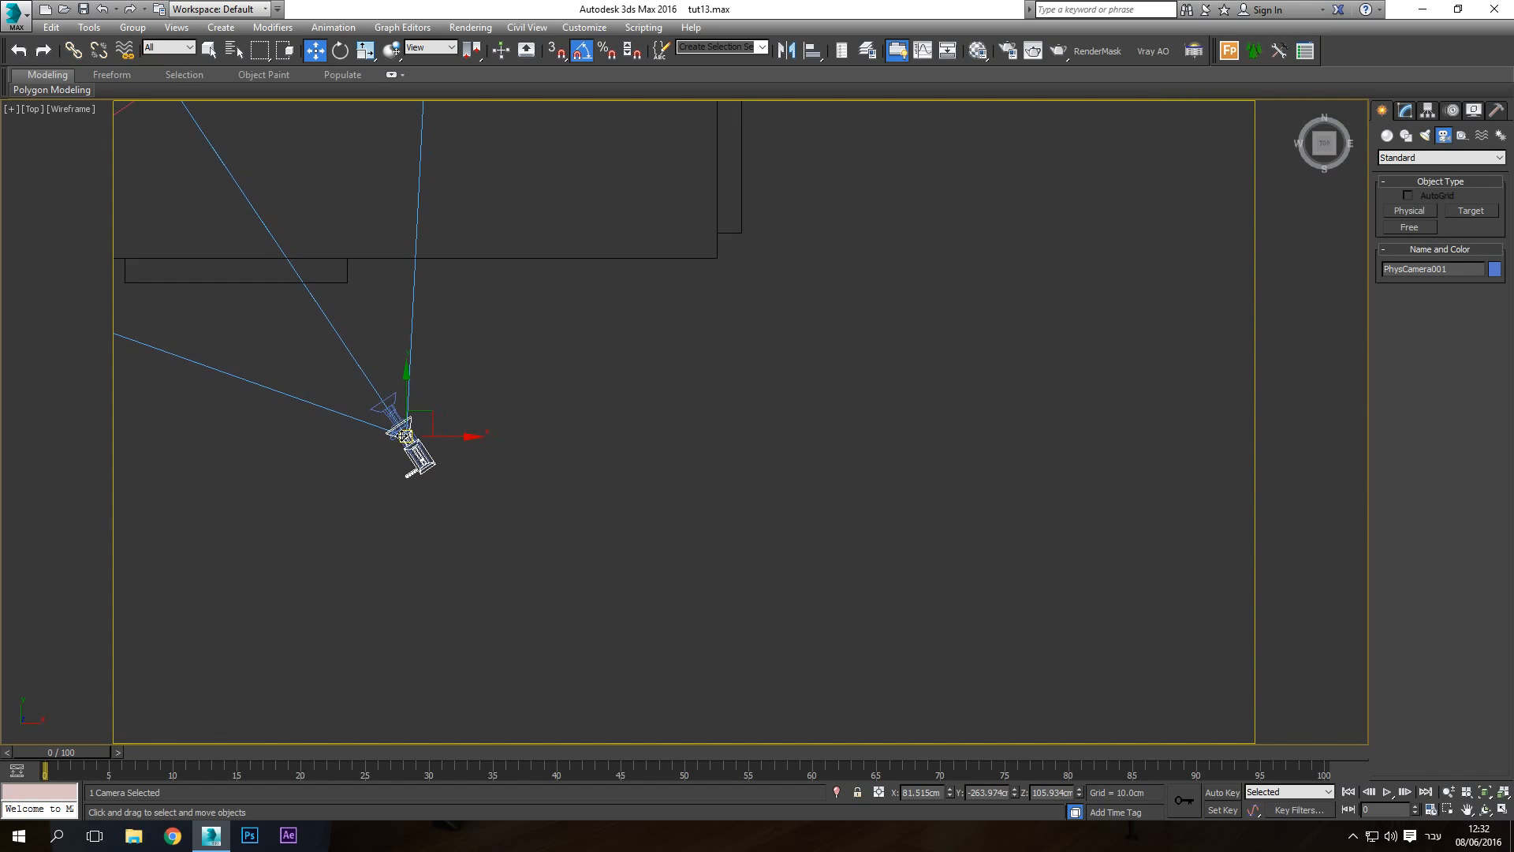
Move PhysCamera001's target exactly onto Camera001's target near the curtain in the top view, at about X -235 cm, Y 208.2 cm
{"action": "scroll", "coordinate": [403, 436], "scroll_direction": "down", "scroll_amount": 8}
{"action": "scroll", "coordinate": [386, 402], "scroll_direction": "up", "scroll_amount": 9}
{"action": "scroll", "coordinate": [277, 235], "scroll_direction": "up", "scroll_amount": 2}
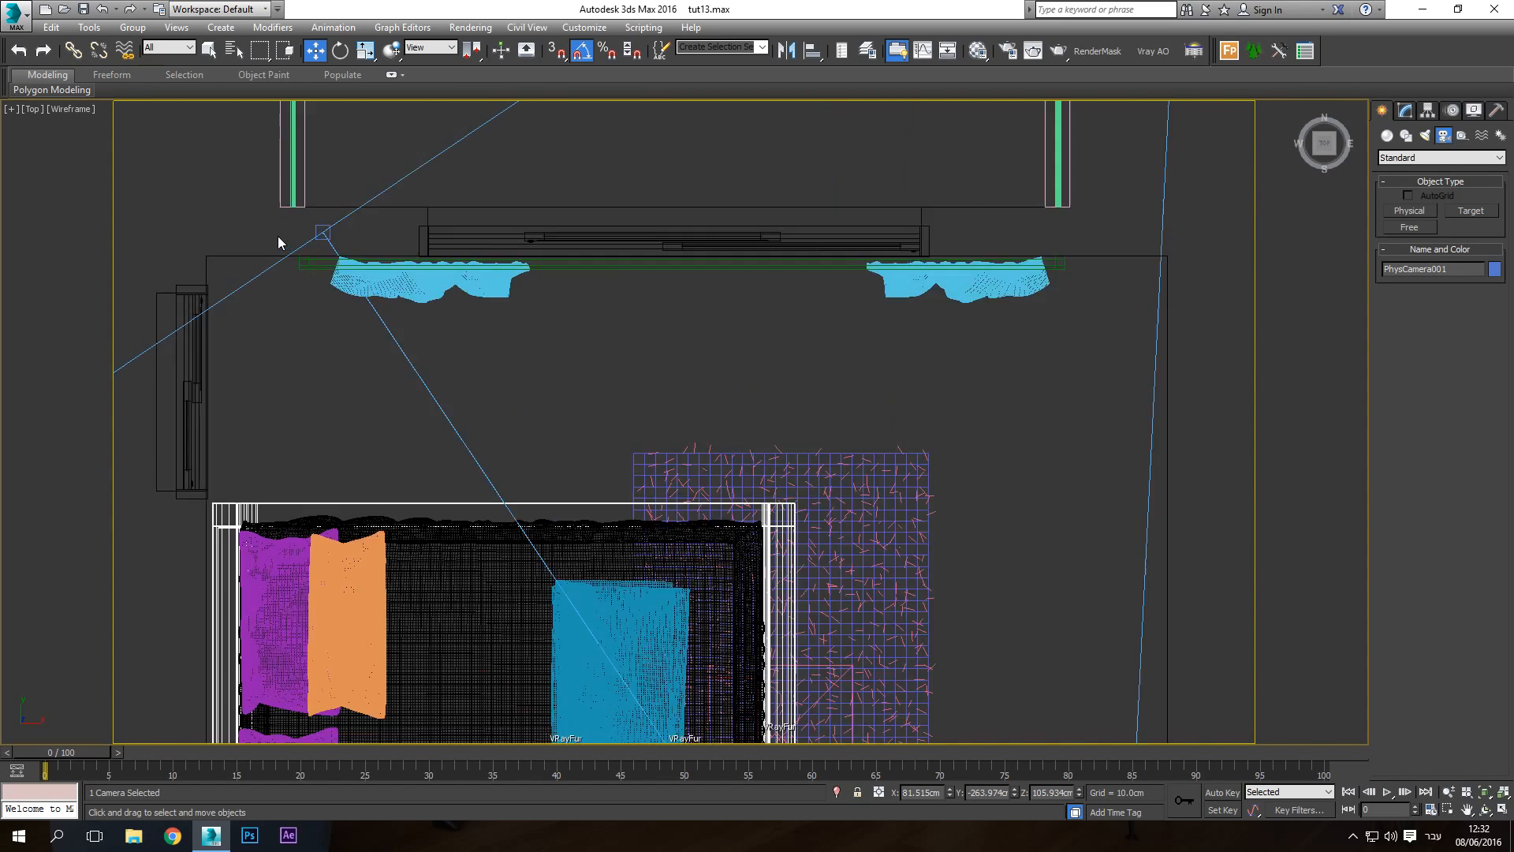
{"action": "scroll", "coordinate": [278, 235], "scroll_direction": "up", "scroll_amount": 6}
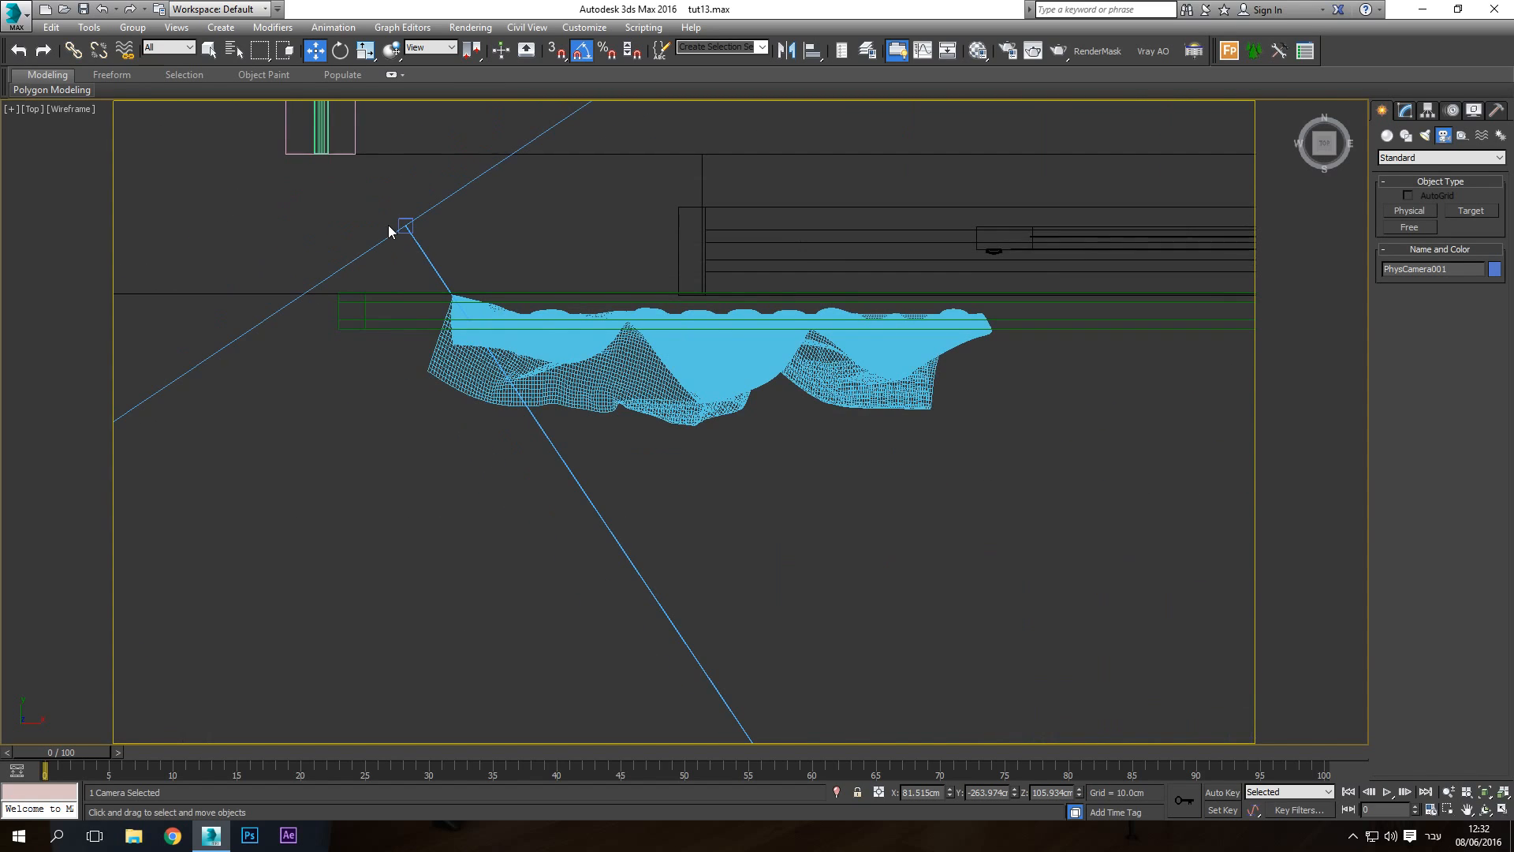
{"action": "left_click", "coordinate": [231, 50]}
{"action": "left_click", "coordinate": [118, 352]}
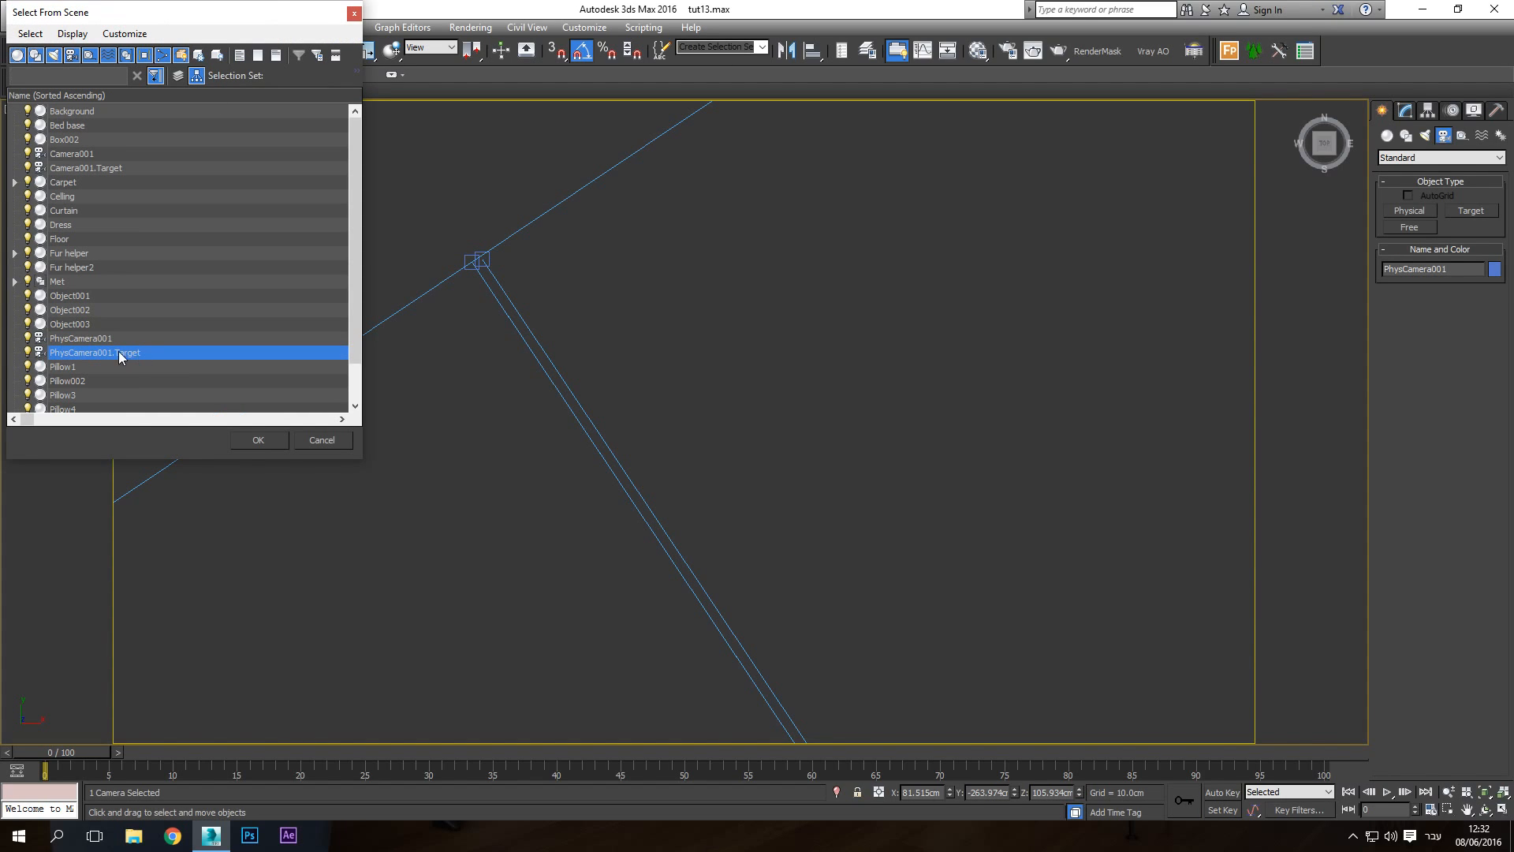
{"action": "double_click", "coordinate": [125, 351]}
{"action": "scroll", "coordinate": [433, 291], "scroll_direction": "up", "scroll_amount": 6}
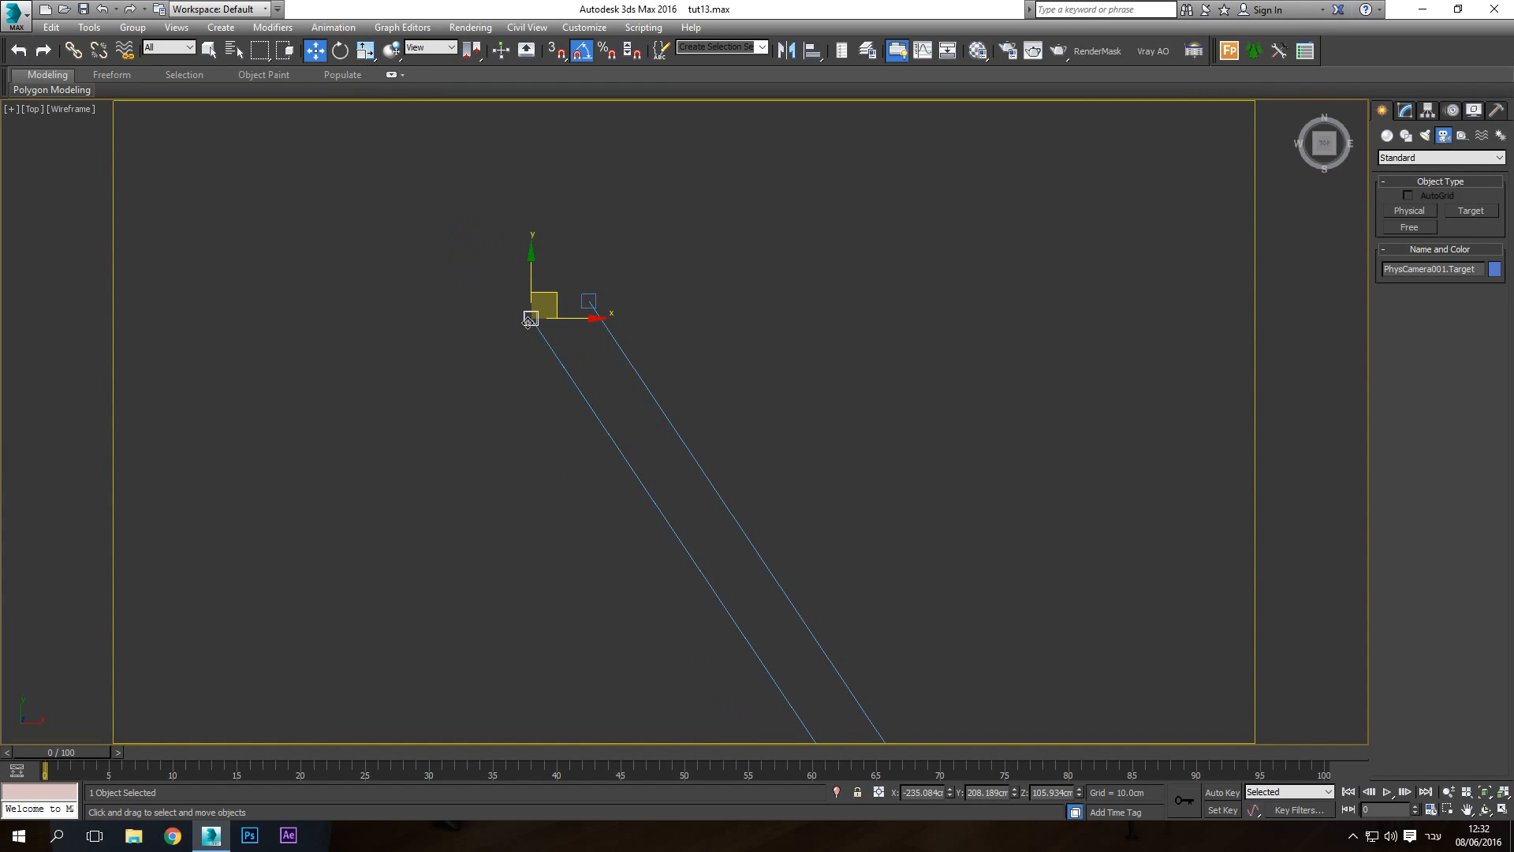
{"action": "middle_click_drag", "start_coordinate": [585, 318], "coordinate": [463, 365]}
{"action": "scroll", "coordinate": [462, 365], "scroll_direction": "up", "scroll_amount": 1}
{"action": "left_click_drag", "start_coordinate": [462, 364], "coordinate": [517, 270]}
{"action": "scroll", "coordinate": [505, 280], "scroll_direction": "up", "scroll_amount": 6}
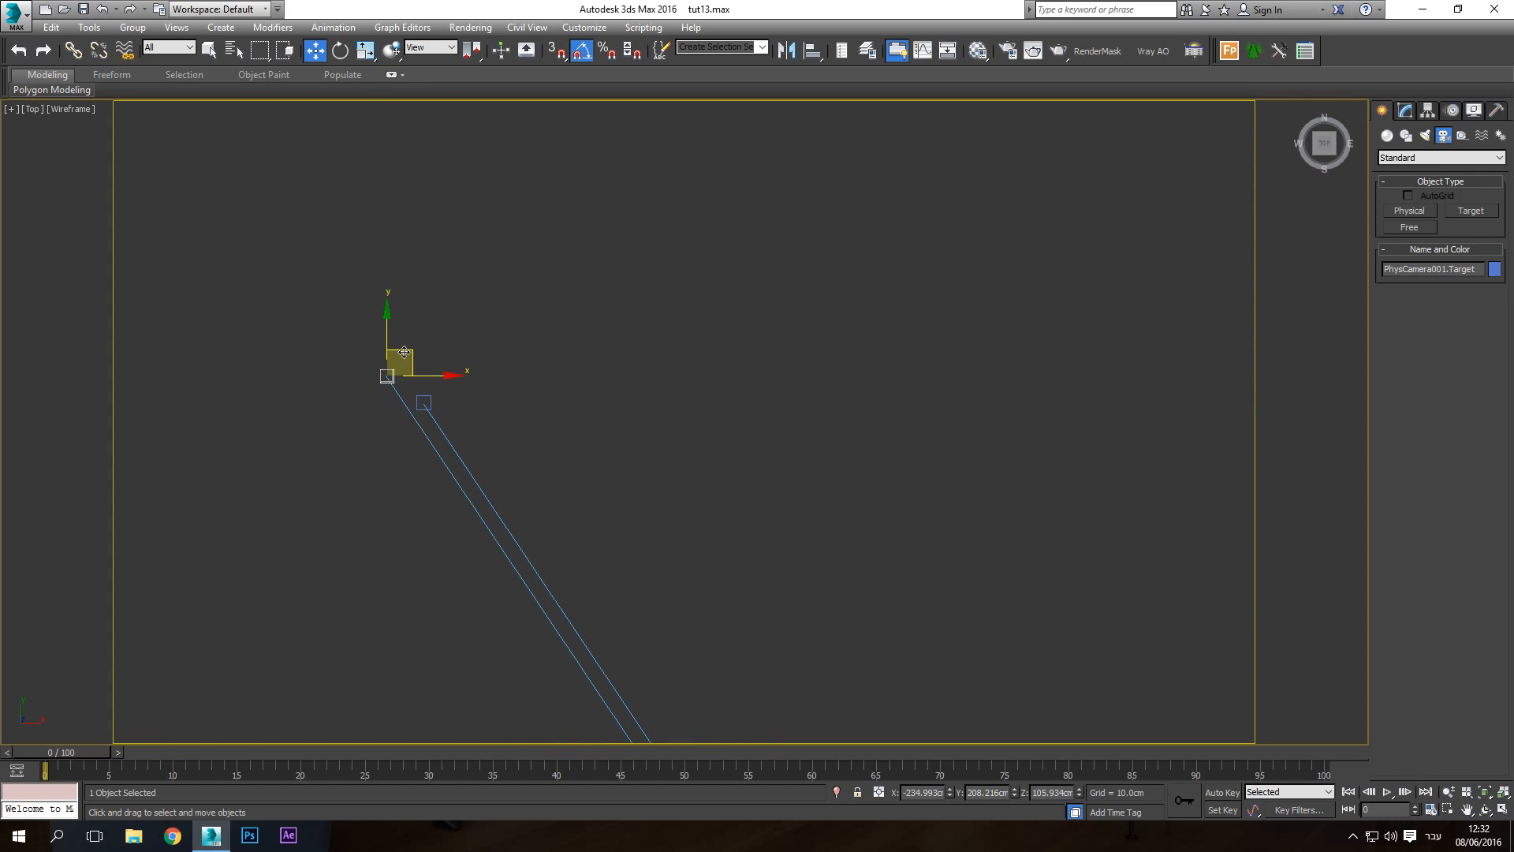
{"action": "left_click_drag", "start_coordinate": [400, 361], "coordinate": [444, 379]}
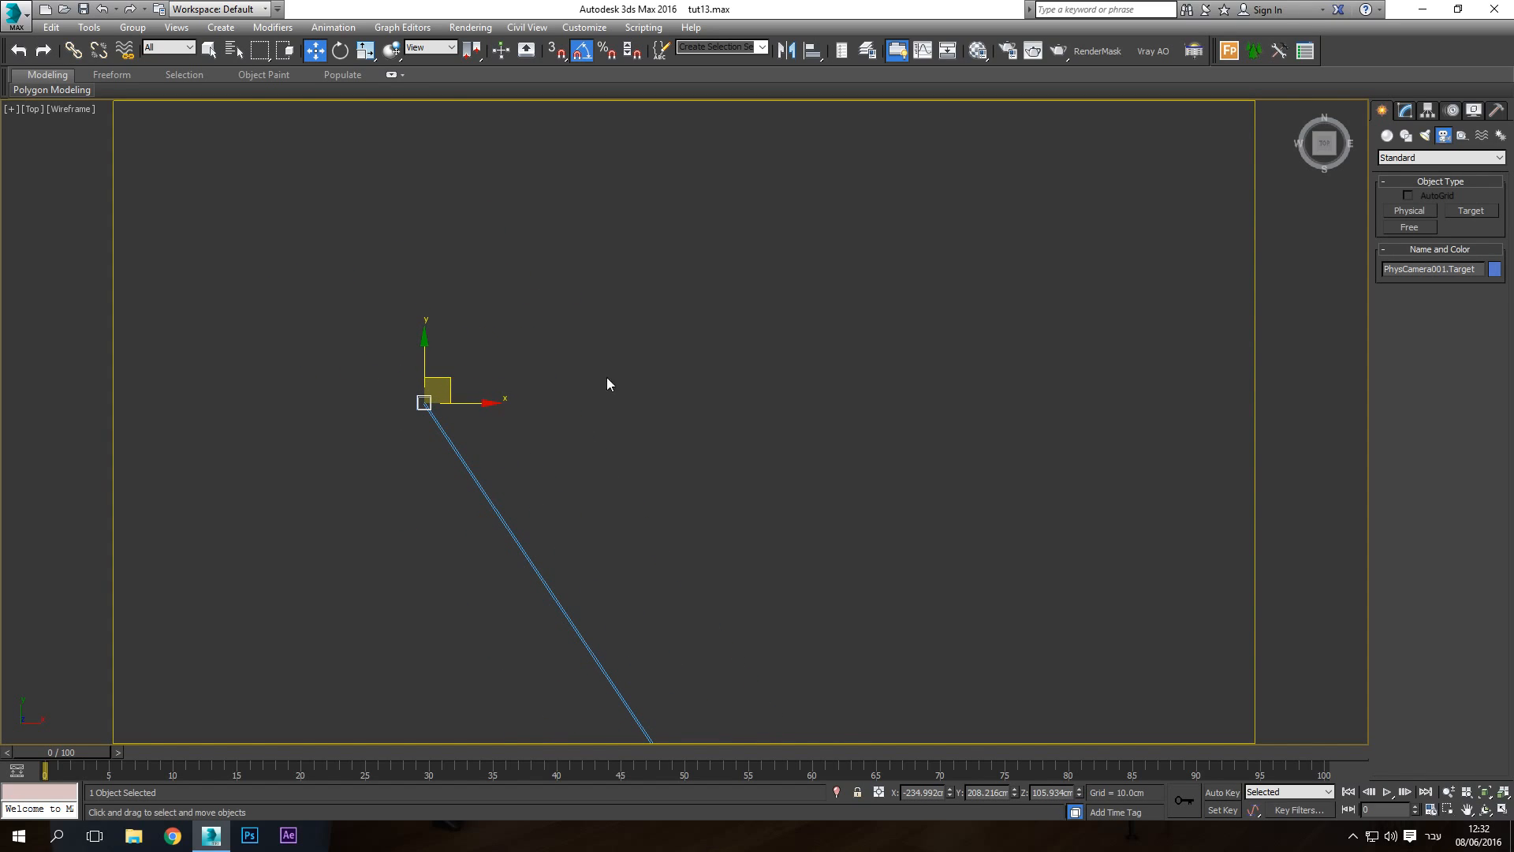
Clear the selection and view the bedroom through Camera001 with shaded display
{"action": "scroll", "coordinate": [683, 382], "scroll_direction": "down", "scroll_amount": 8}
{"action": "scroll", "coordinate": [683, 382], "scroll_direction": "down", "scroll_amount": 4}
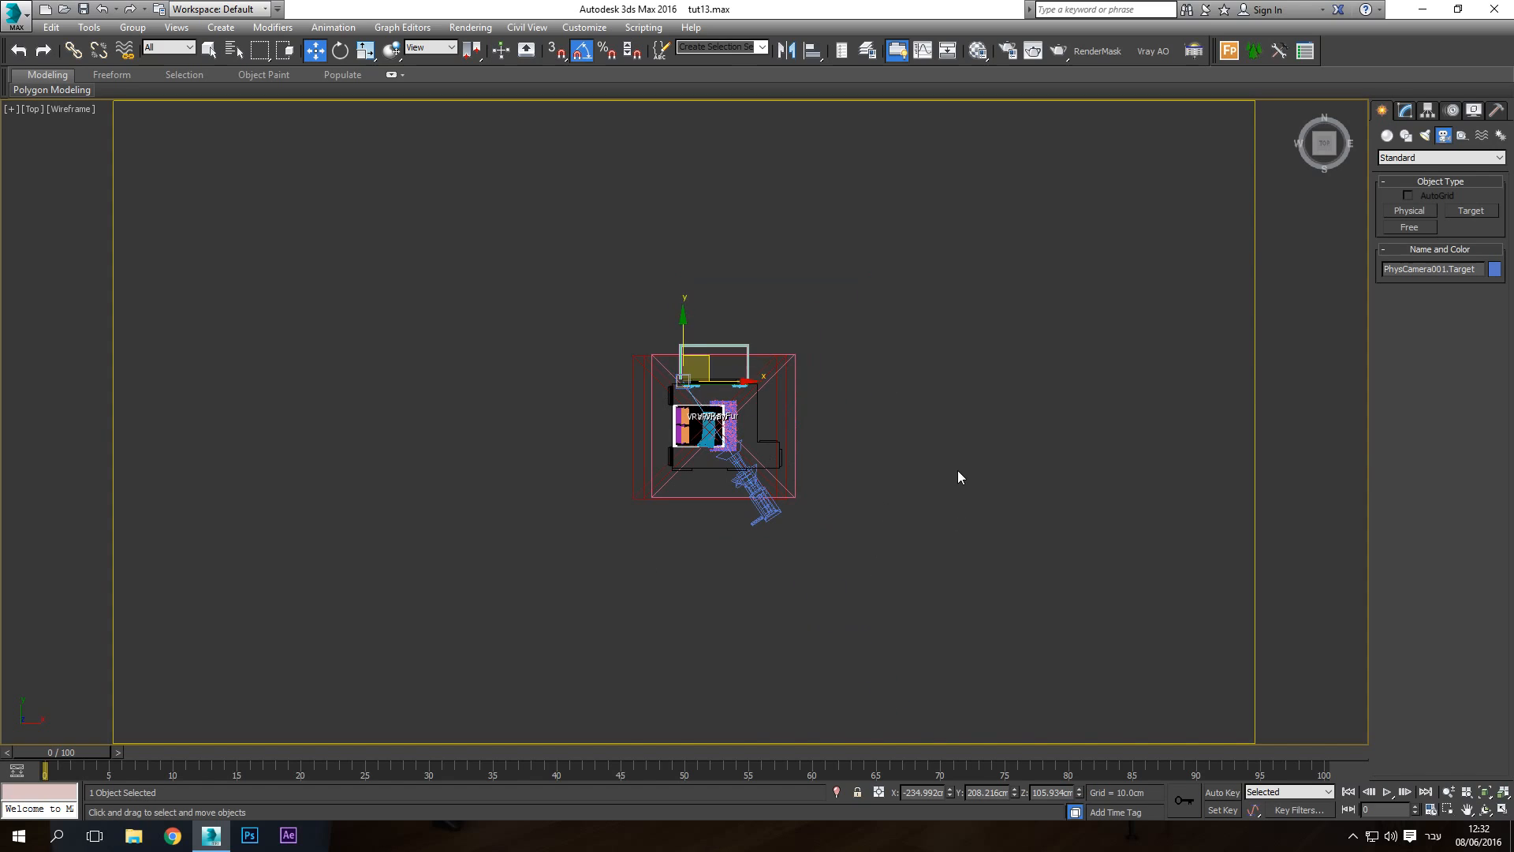
{"action": "left_click", "coordinate": [964, 465]}
{"action": "key", "text": "c"}
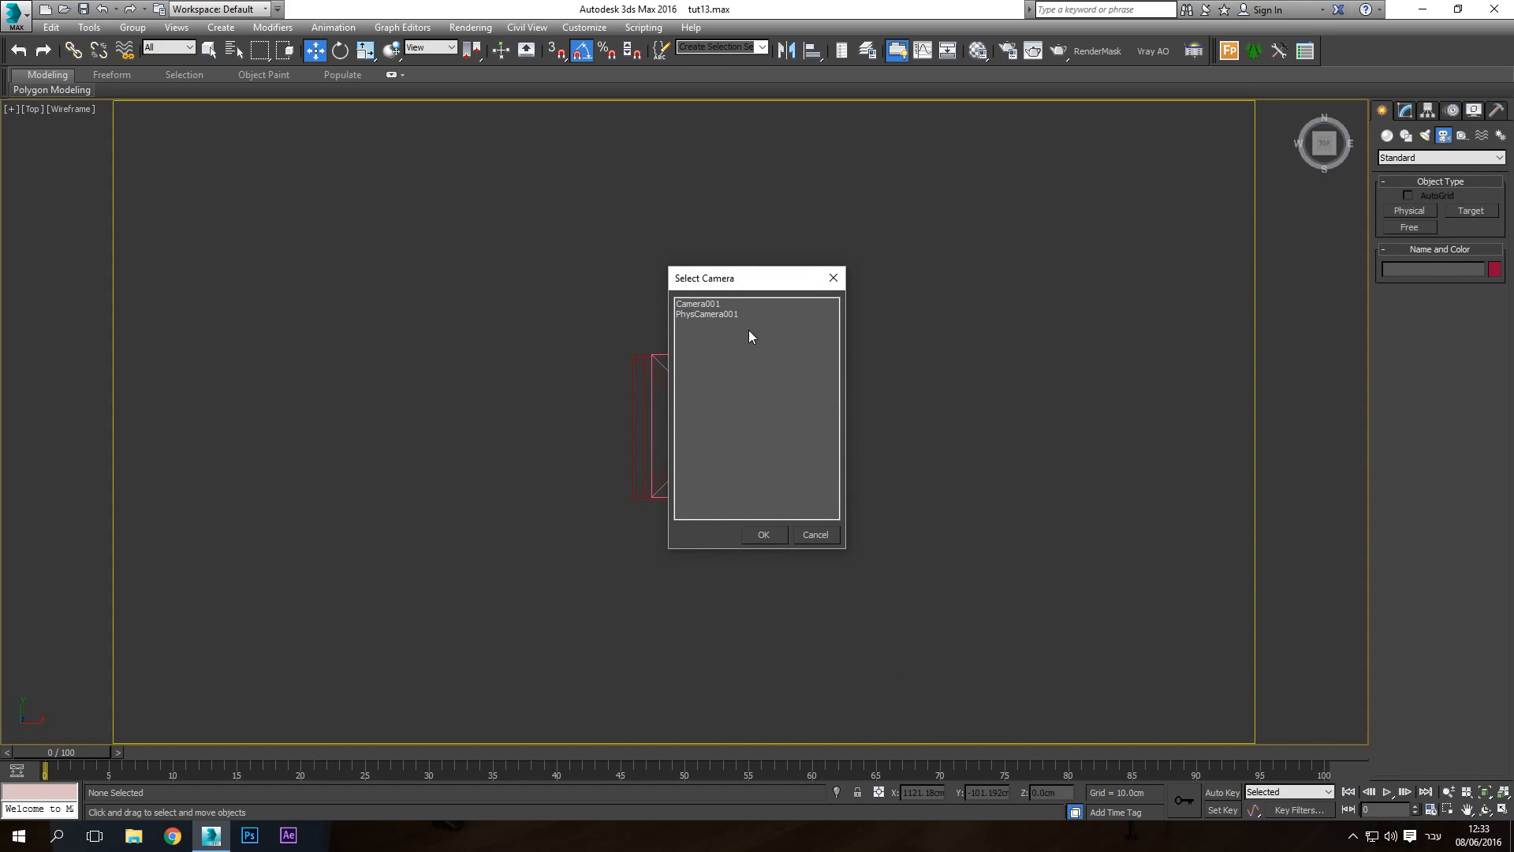
{"action": "double_click", "coordinate": [699, 304]}
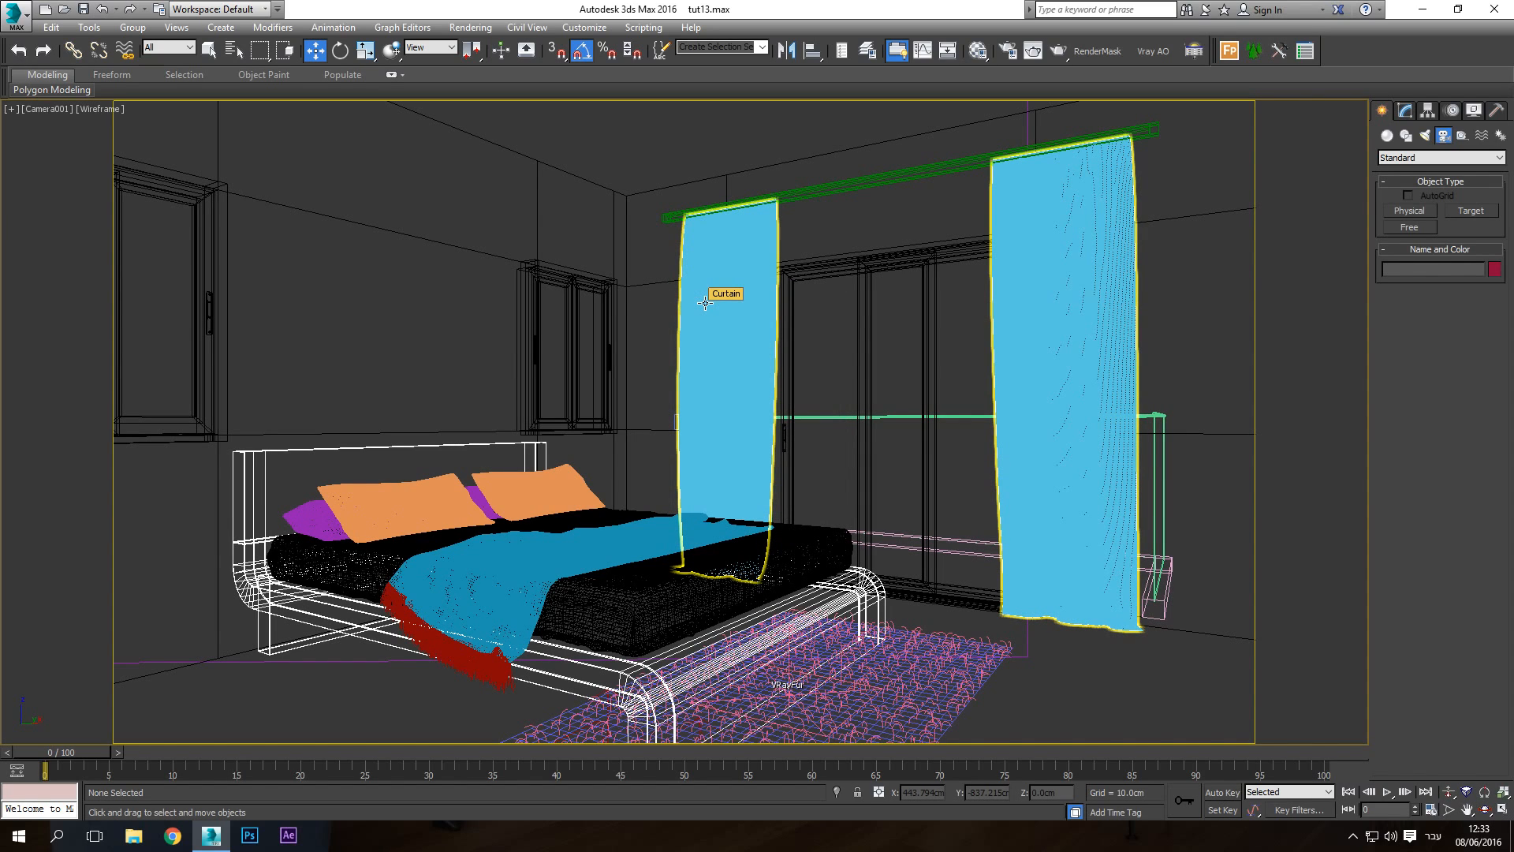
{"action": "key", "text": "F3"}
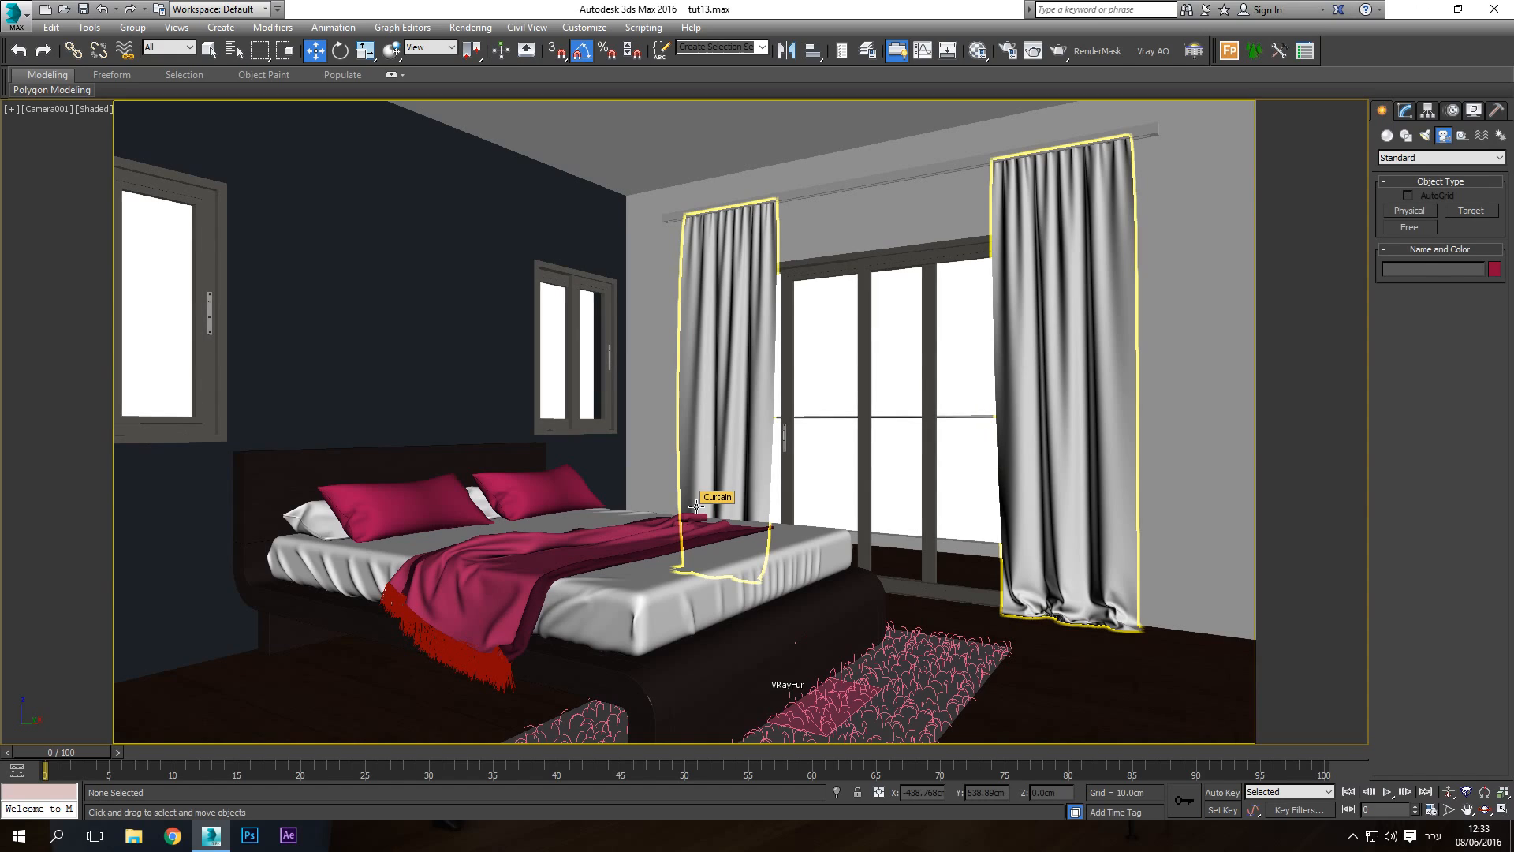
Compare the framing of PhysCamera001 with that of Camera001 by switching between the two camera views, ending on Camera001
{"action": "key", "text": "c"}
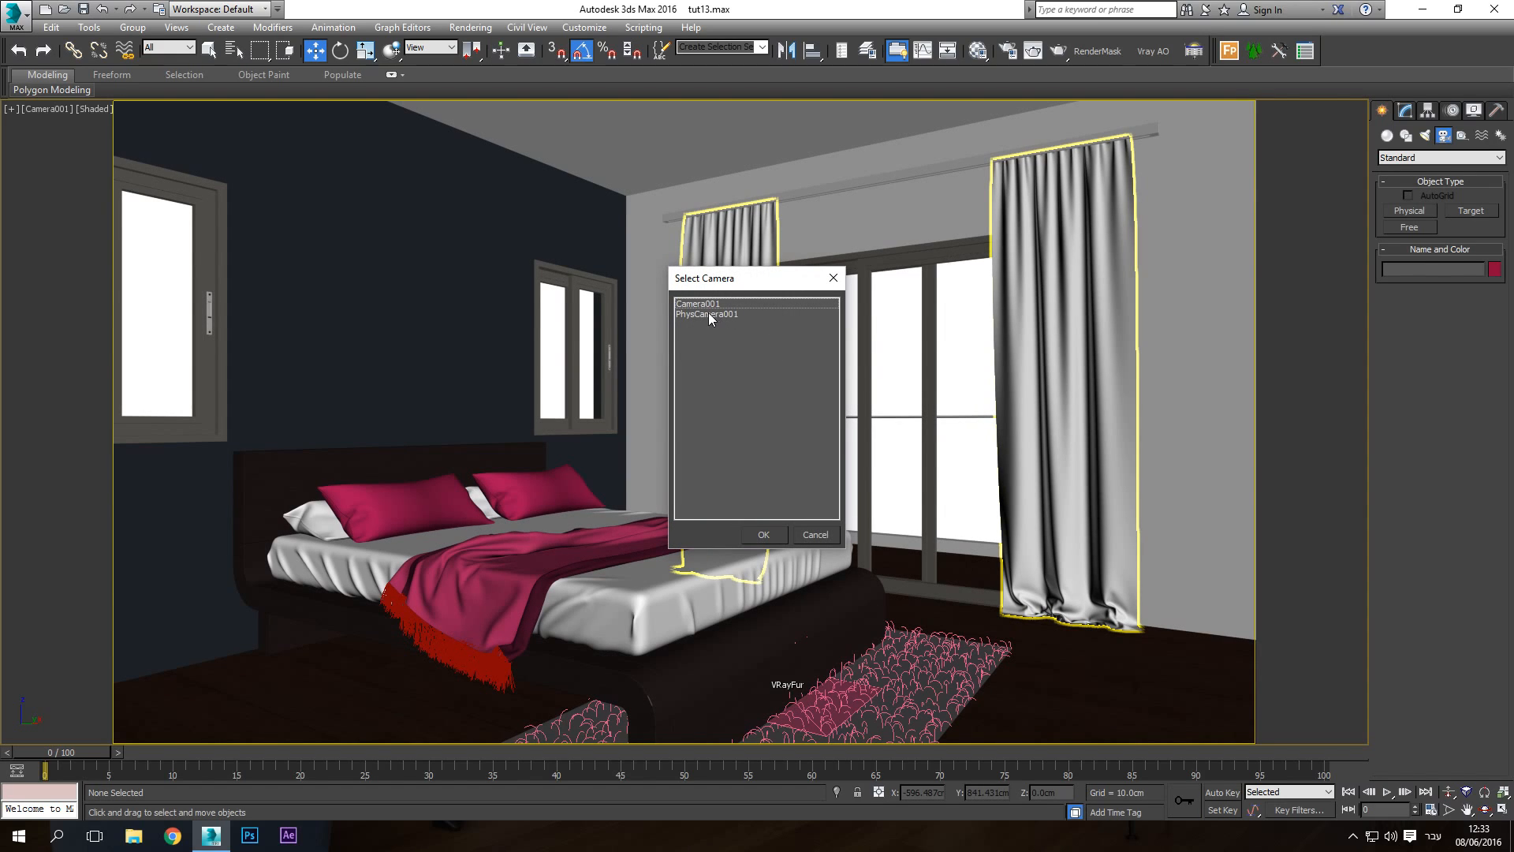
{"action": "double_click", "coordinate": [708, 313]}
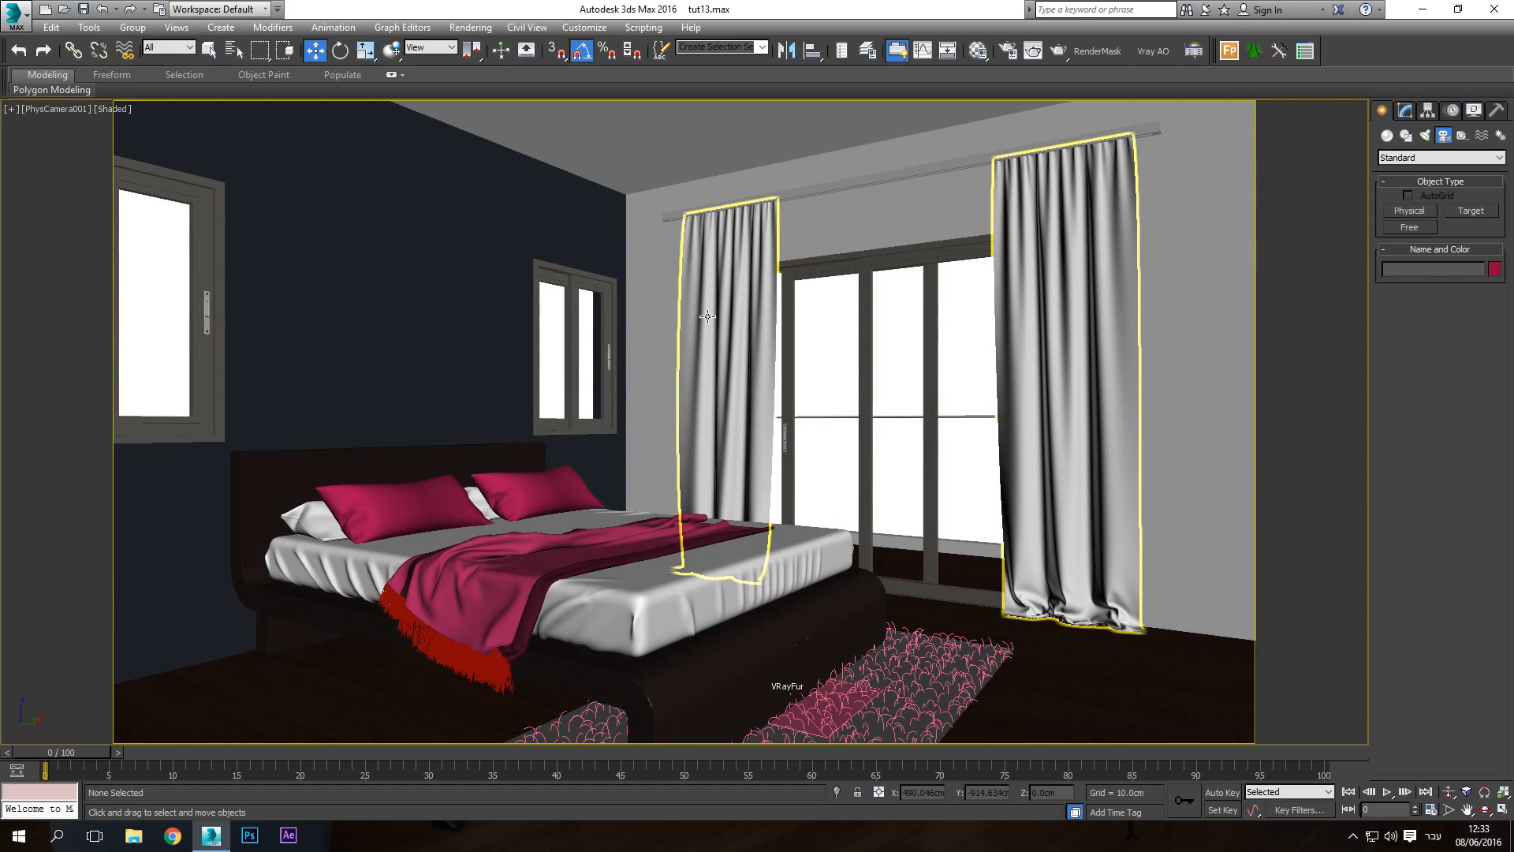
{"action": "key", "text": "c"}
{"action": "double_click", "coordinate": [701, 301]}
{"action": "key", "text": "c"}
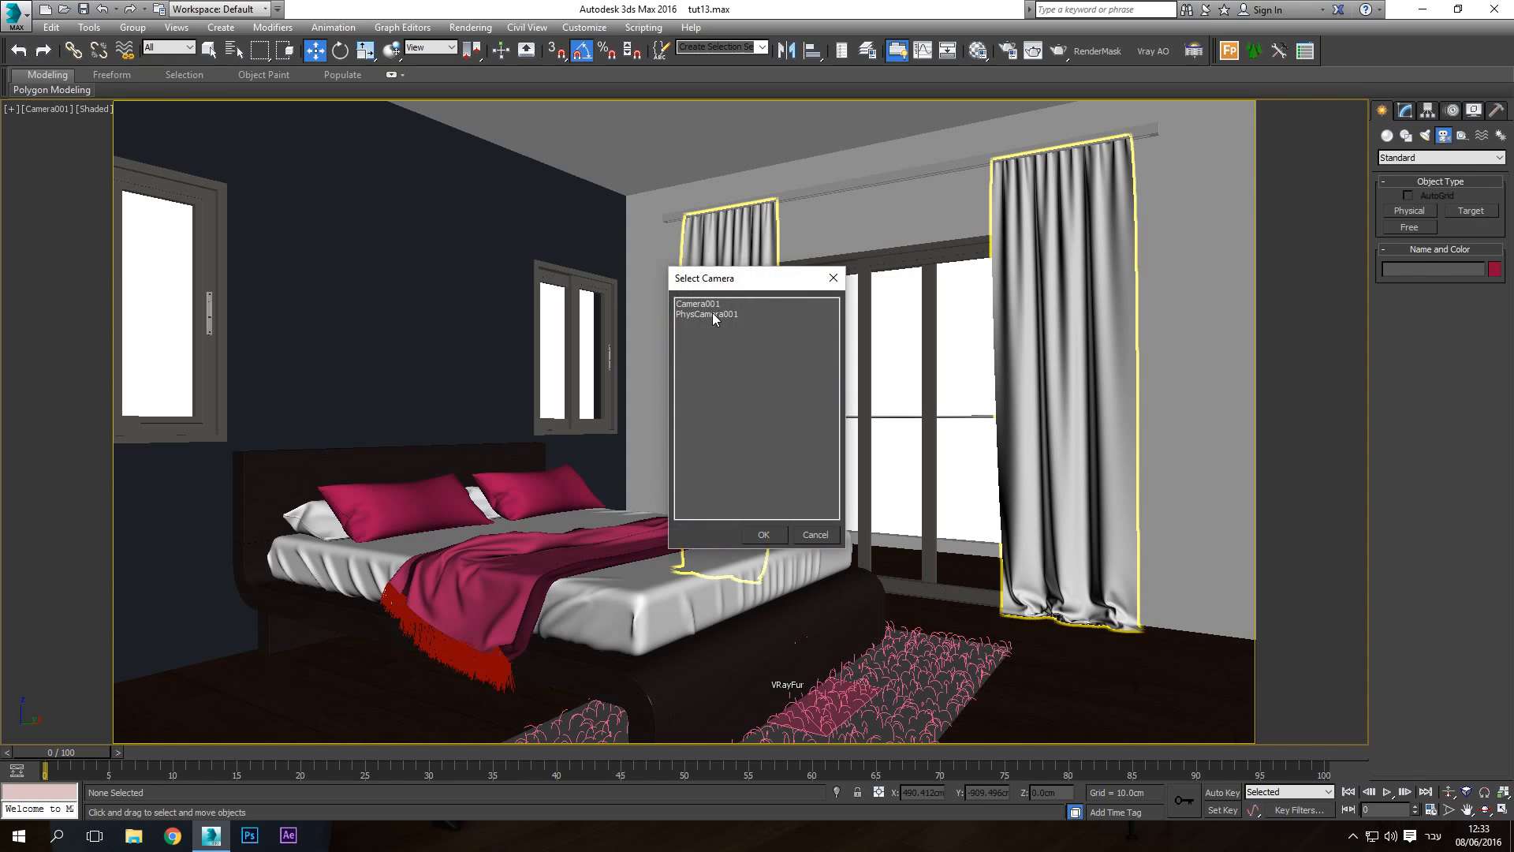
{"action": "double_click", "coordinate": [708, 313]}
{"action": "key", "text": "c"}
{"action": "double_click", "coordinate": [698, 304]}
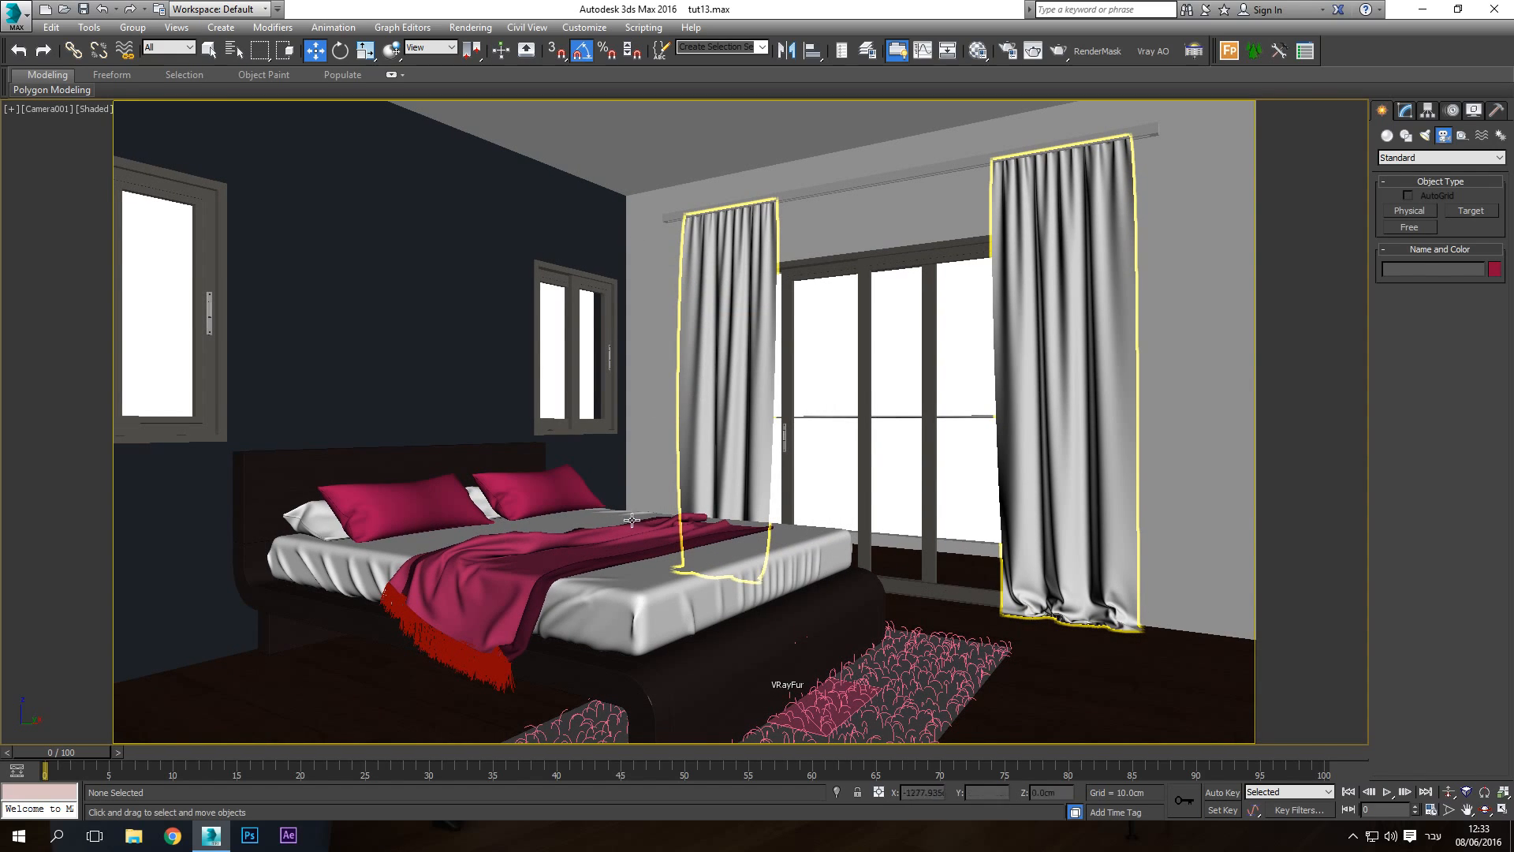
Select PhysCamera001 by name from the scene, show its parameters, and look through it at the bedroom
{"action": "left_click", "coordinate": [1406, 113]}
{"action": "key", "text": "t"}
{"action": "scroll", "coordinate": [679, 584], "scroll_direction": "up", "scroll_amount": 3}
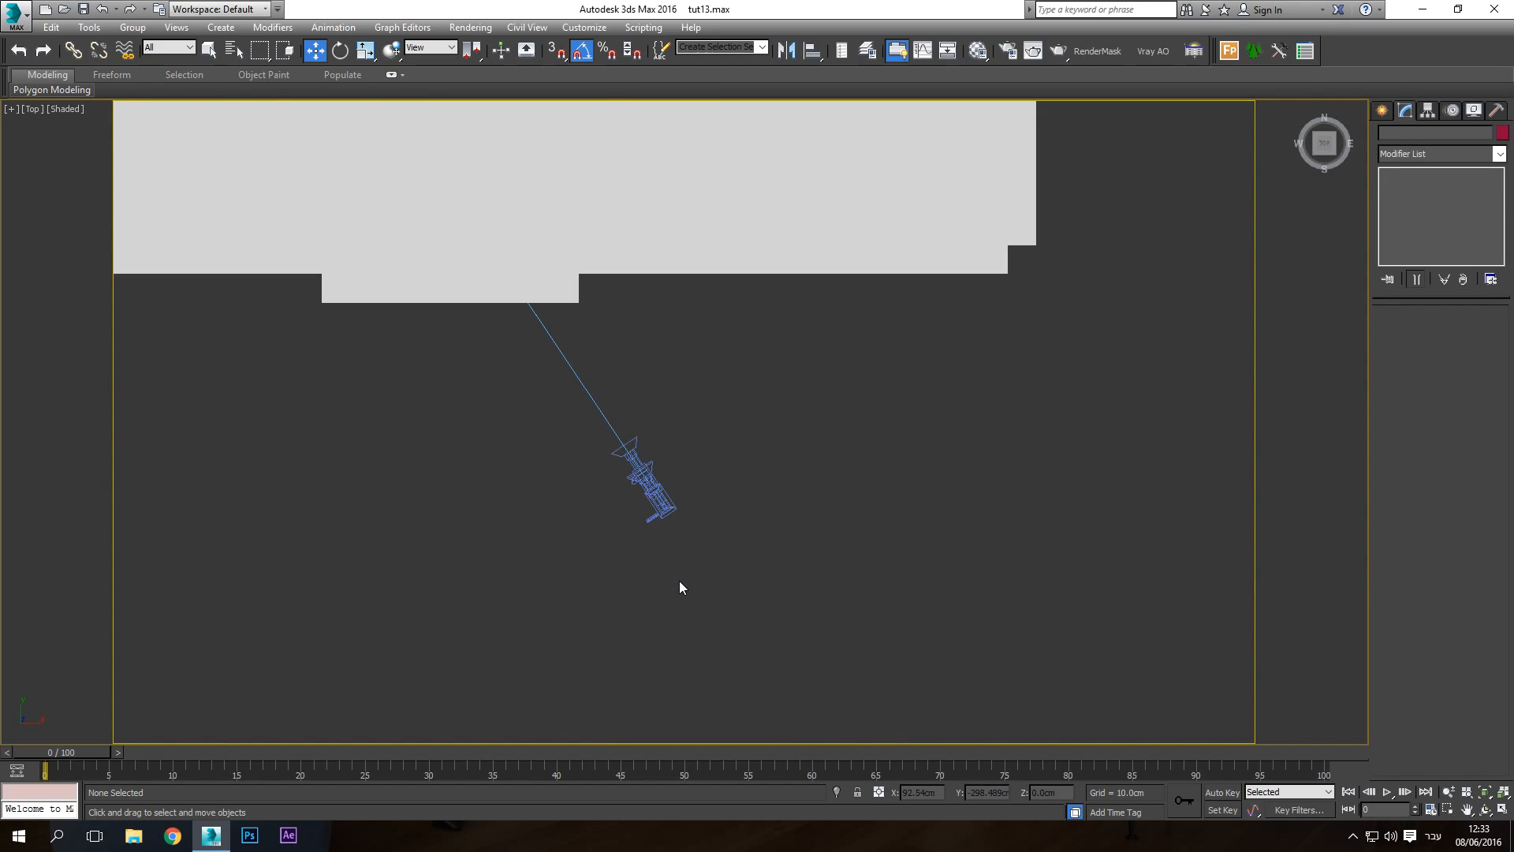
{"action": "mouse_move", "coordinate": [662, 513]}
{"action": "middle_mouse_down"}
{"action": "mouse_move", "coordinate": [596, 440]}
{"action": "mouse_move", "coordinate": [588, 383]}
{"action": "middle_mouse_up"}
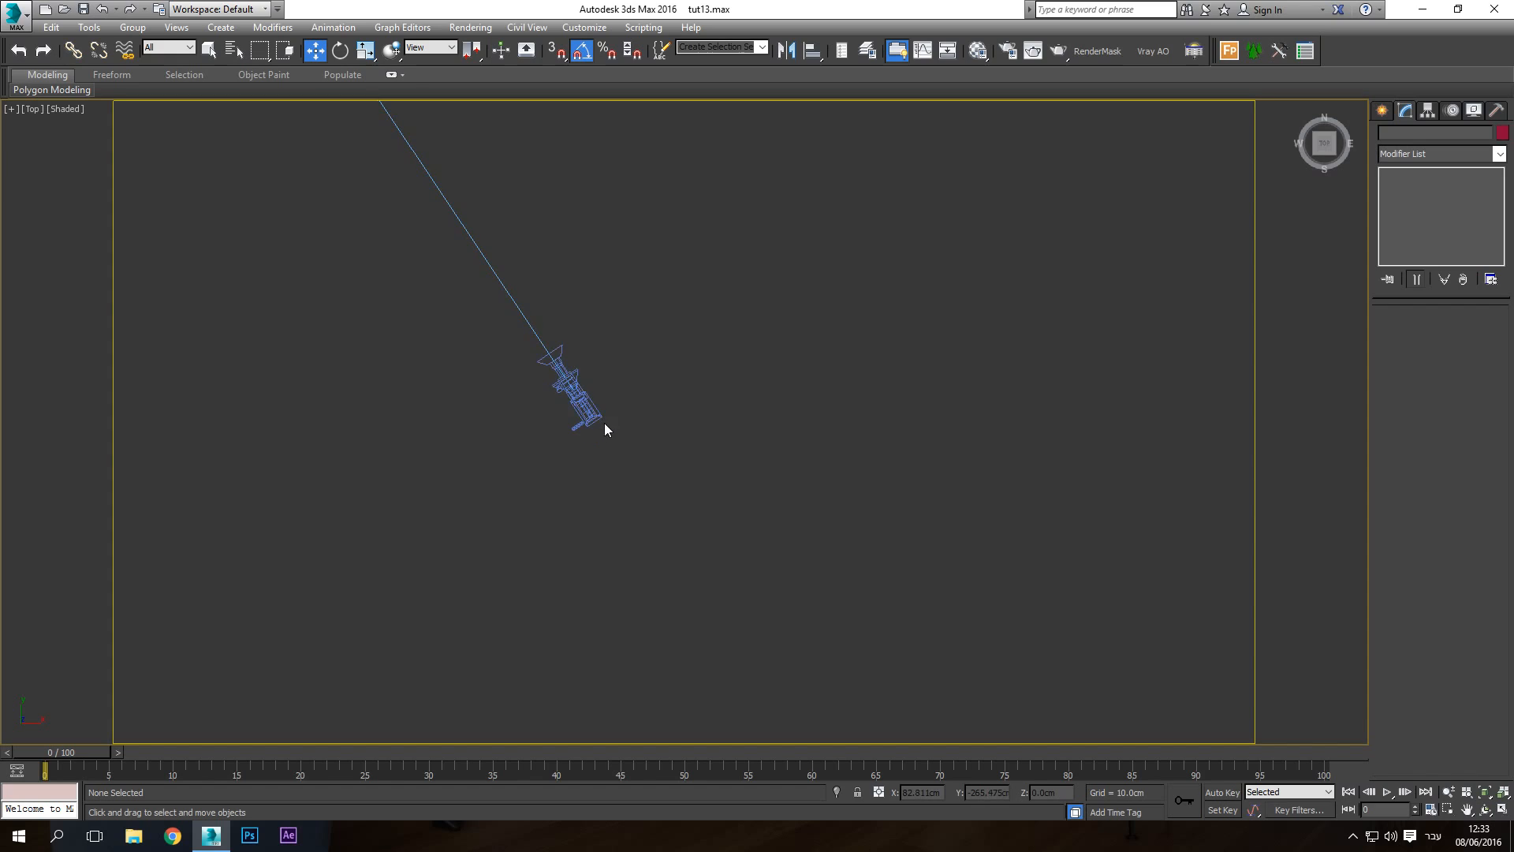
{"action": "middle_click_drag", "start_coordinate": [608, 463], "coordinate": [605, 409]}
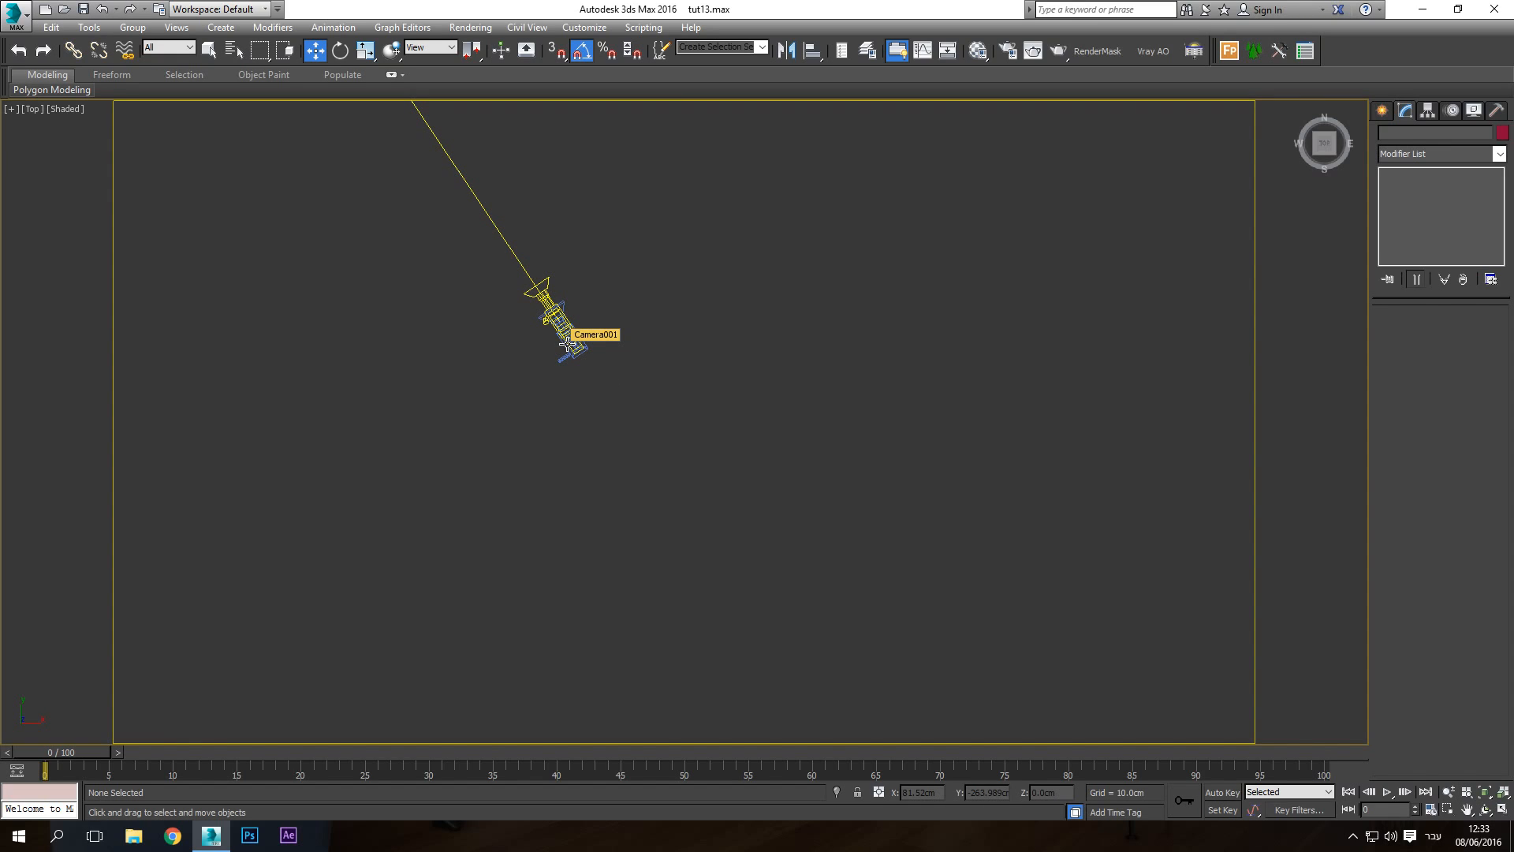
{"action": "scroll", "coordinate": [550, 348], "scroll_direction": "up", "scroll_amount": 5}
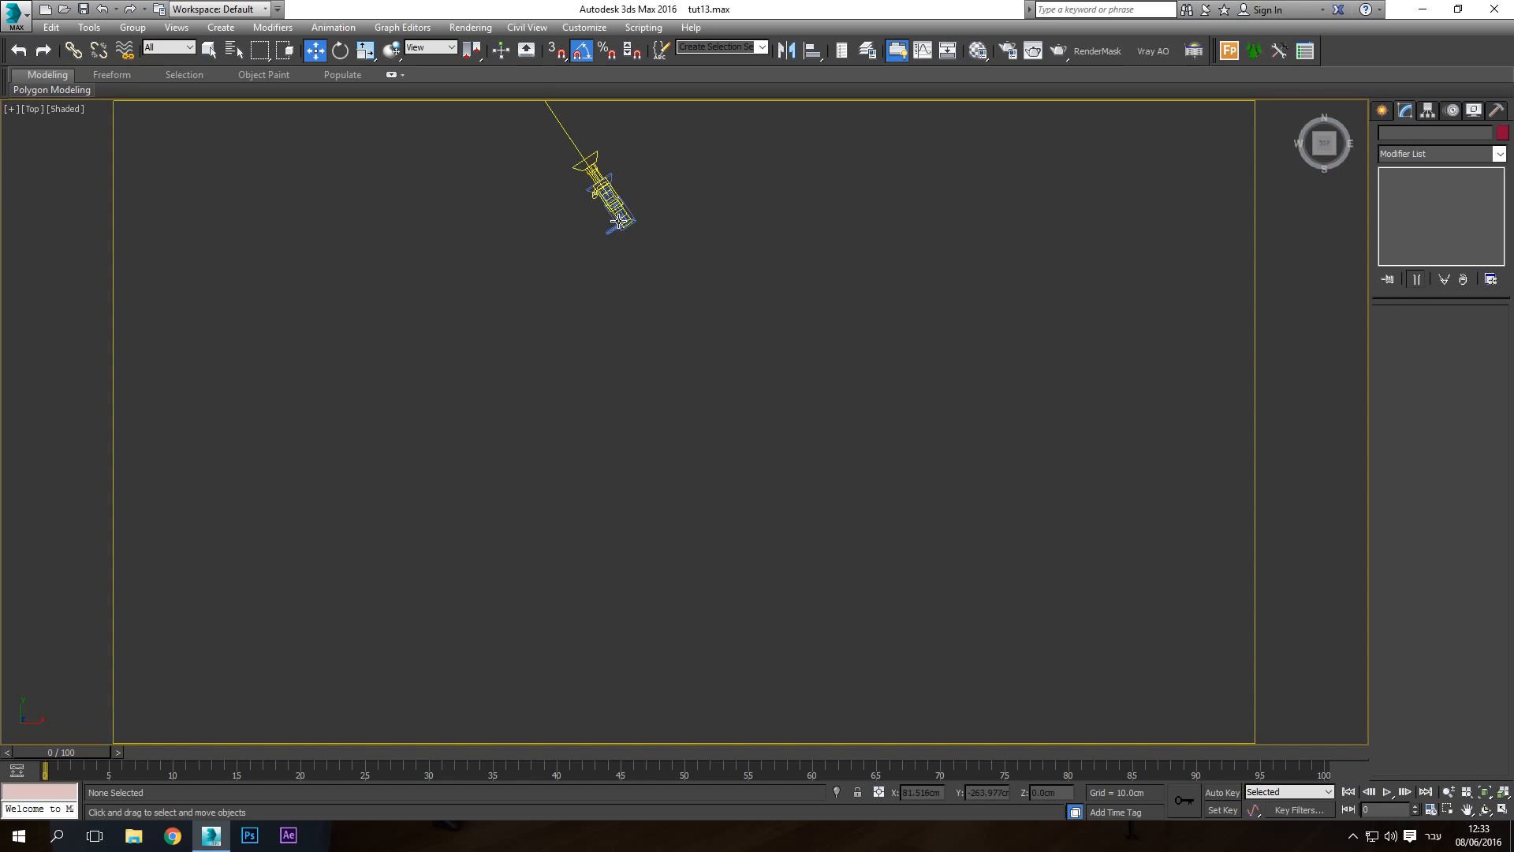
{"action": "left_click", "coordinate": [233, 49]}
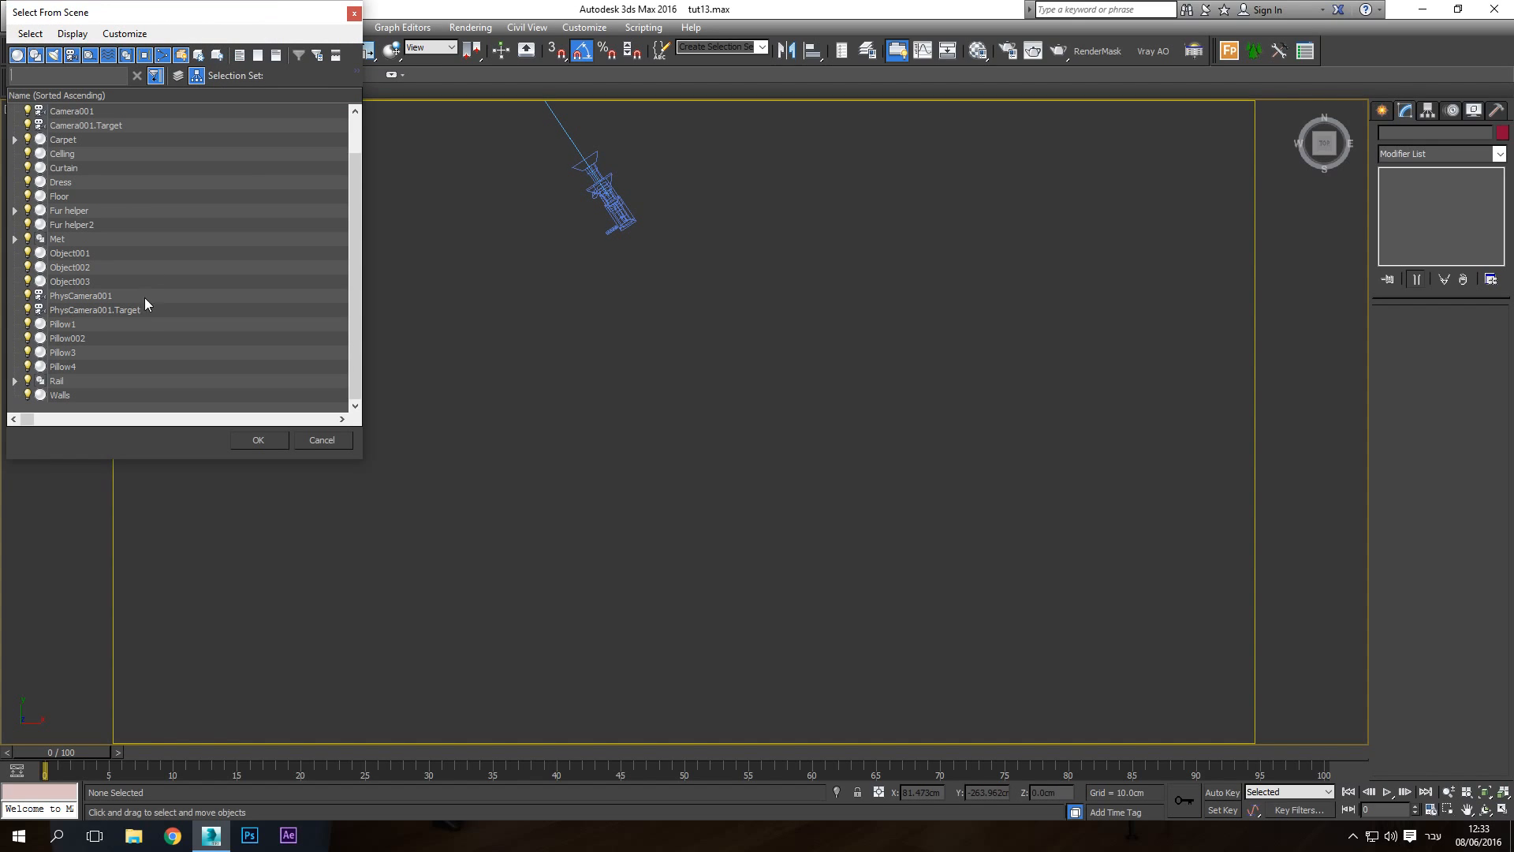
{"action": "double_click", "coordinate": [89, 295]}
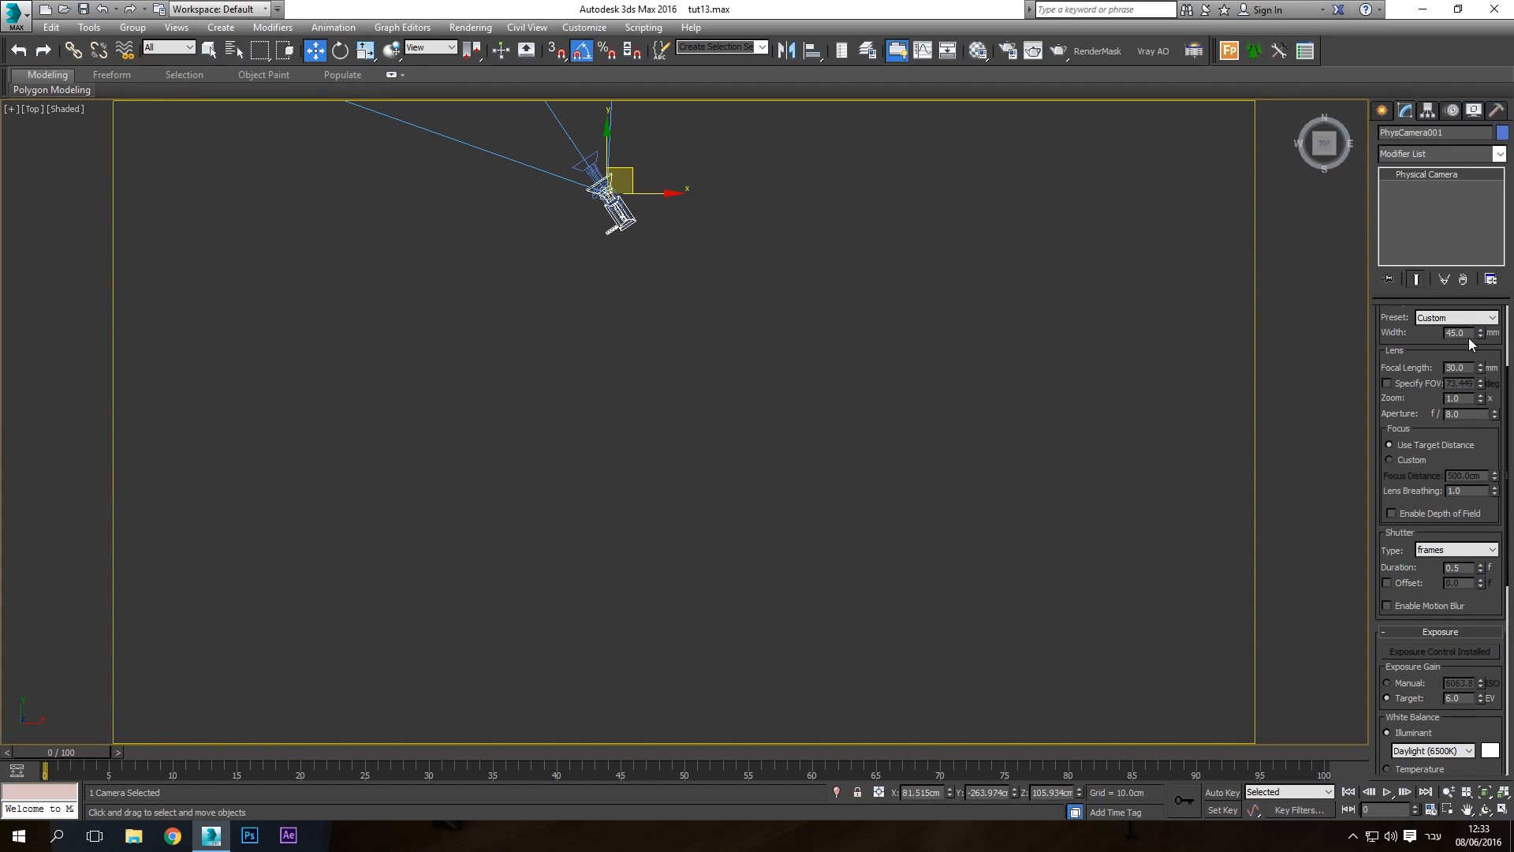
{"action": "scroll", "coordinate": [1427, 344], "scroll_direction": "up", "scroll_amount": 3}
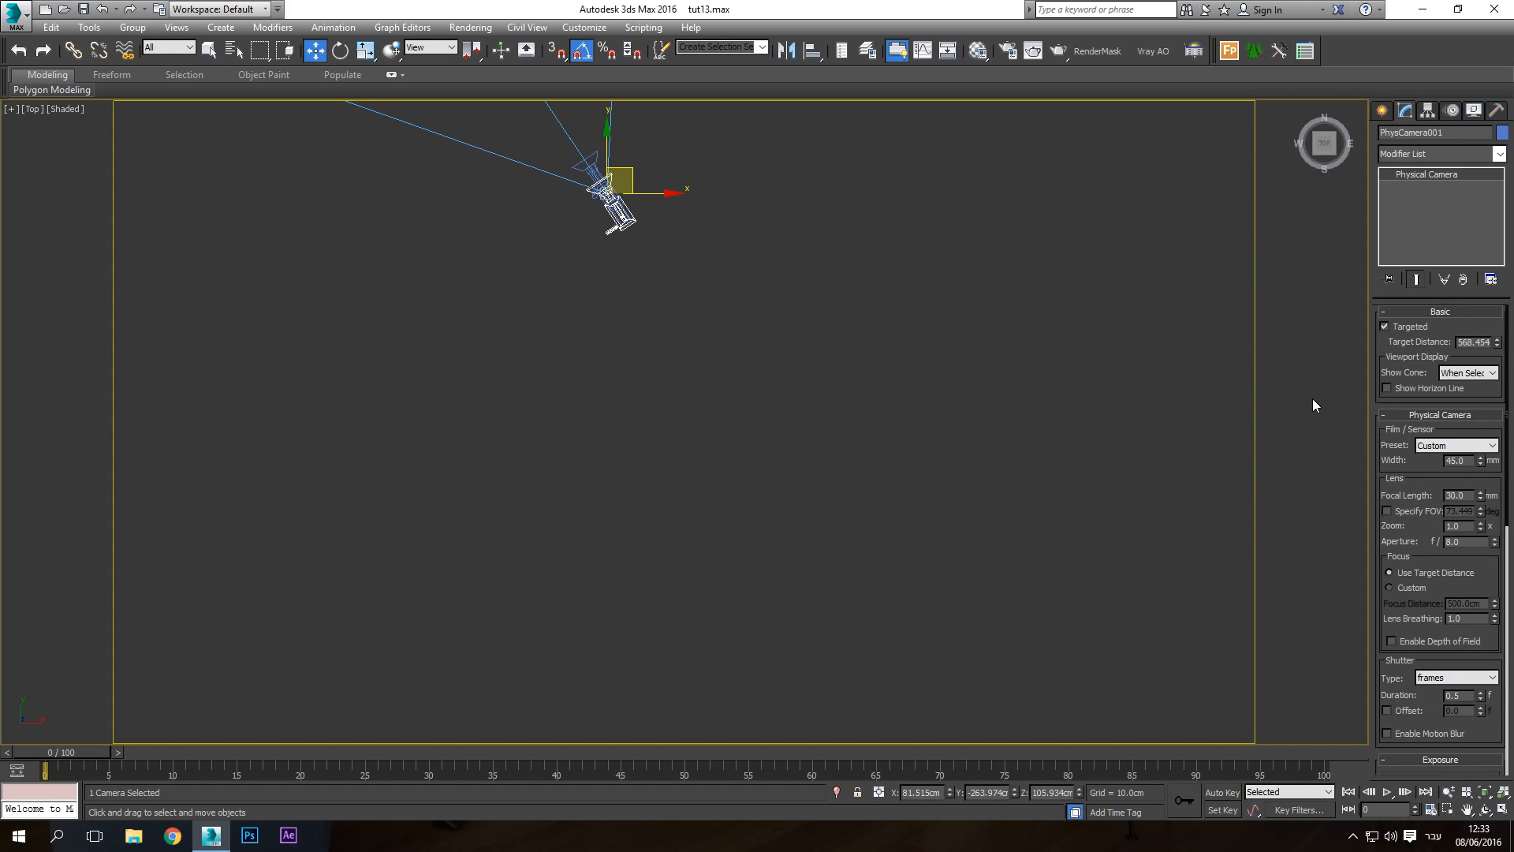
{"action": "key", "text": "c"}
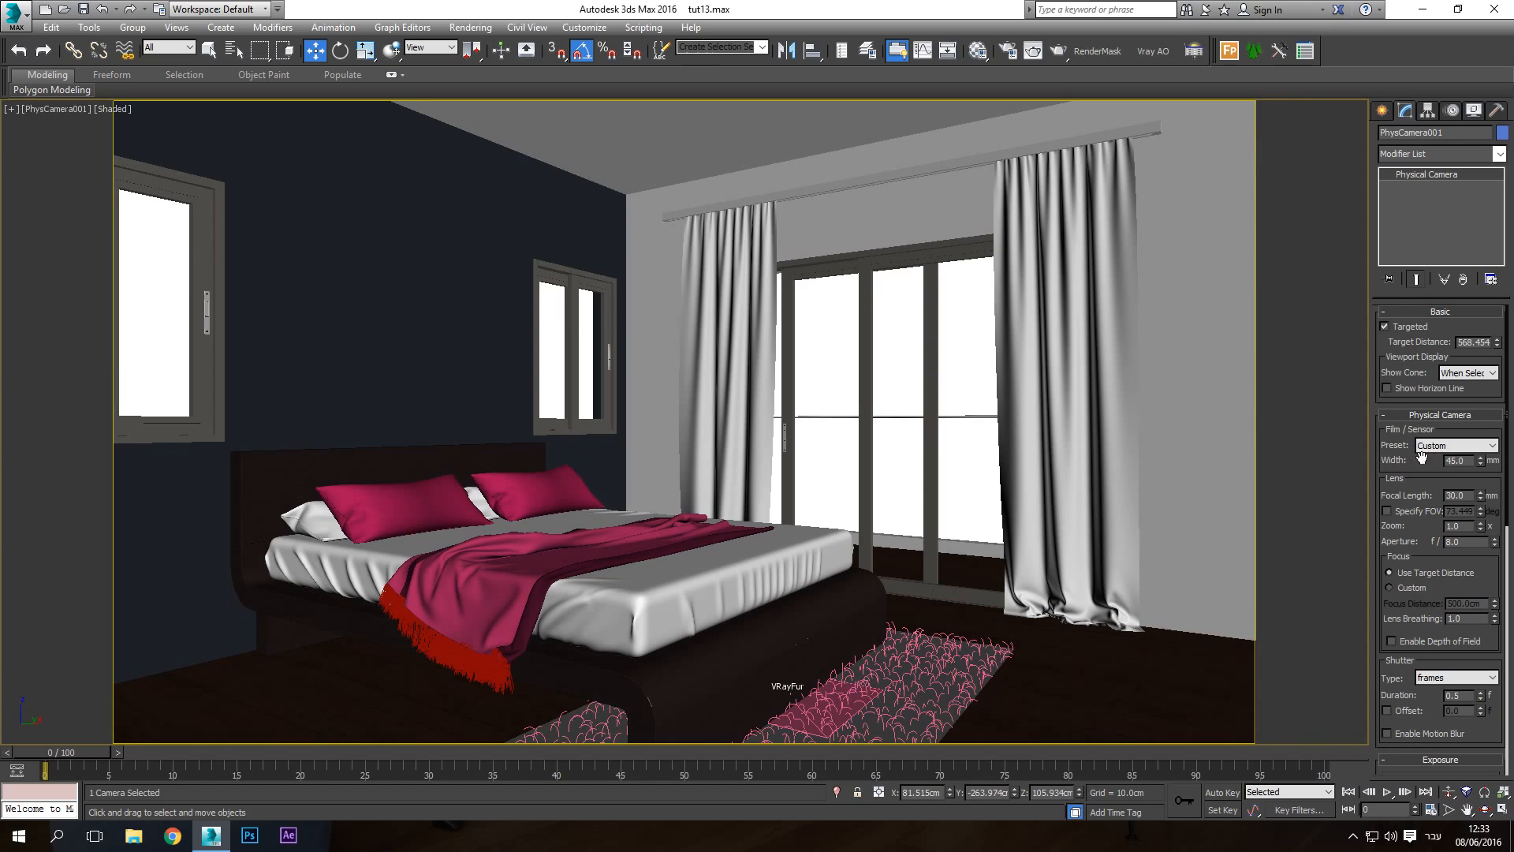
Try a film width of 36 mm on PhysCamera001, restore it to 45 mm, and test the focal length setting, ending at 30 mm
{"action": "left_click_drag", "start_coordinate": [1480, 462], "coordinate": [1472, 491]}
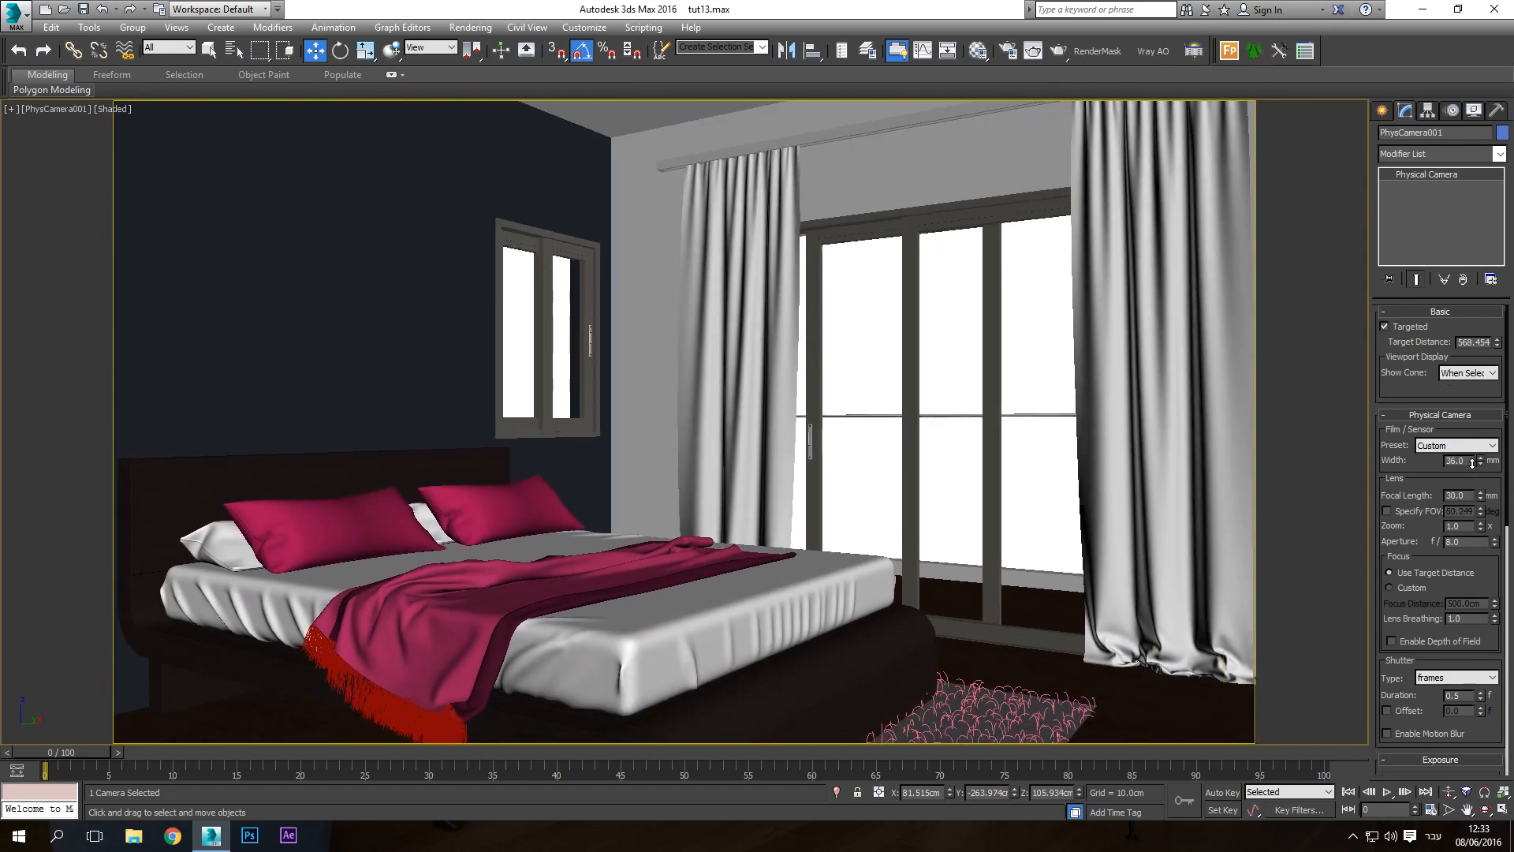
{"action": "mouse_move", "coordinate": [1472, 463]}
{"action": "left_mouse_down"}
{"action": "mouse_move", "coordinate": [1470, 435]}
{"action": "mouse_move", "coordinate": [1446, 476]}
{"action": "left_mouse_up"}
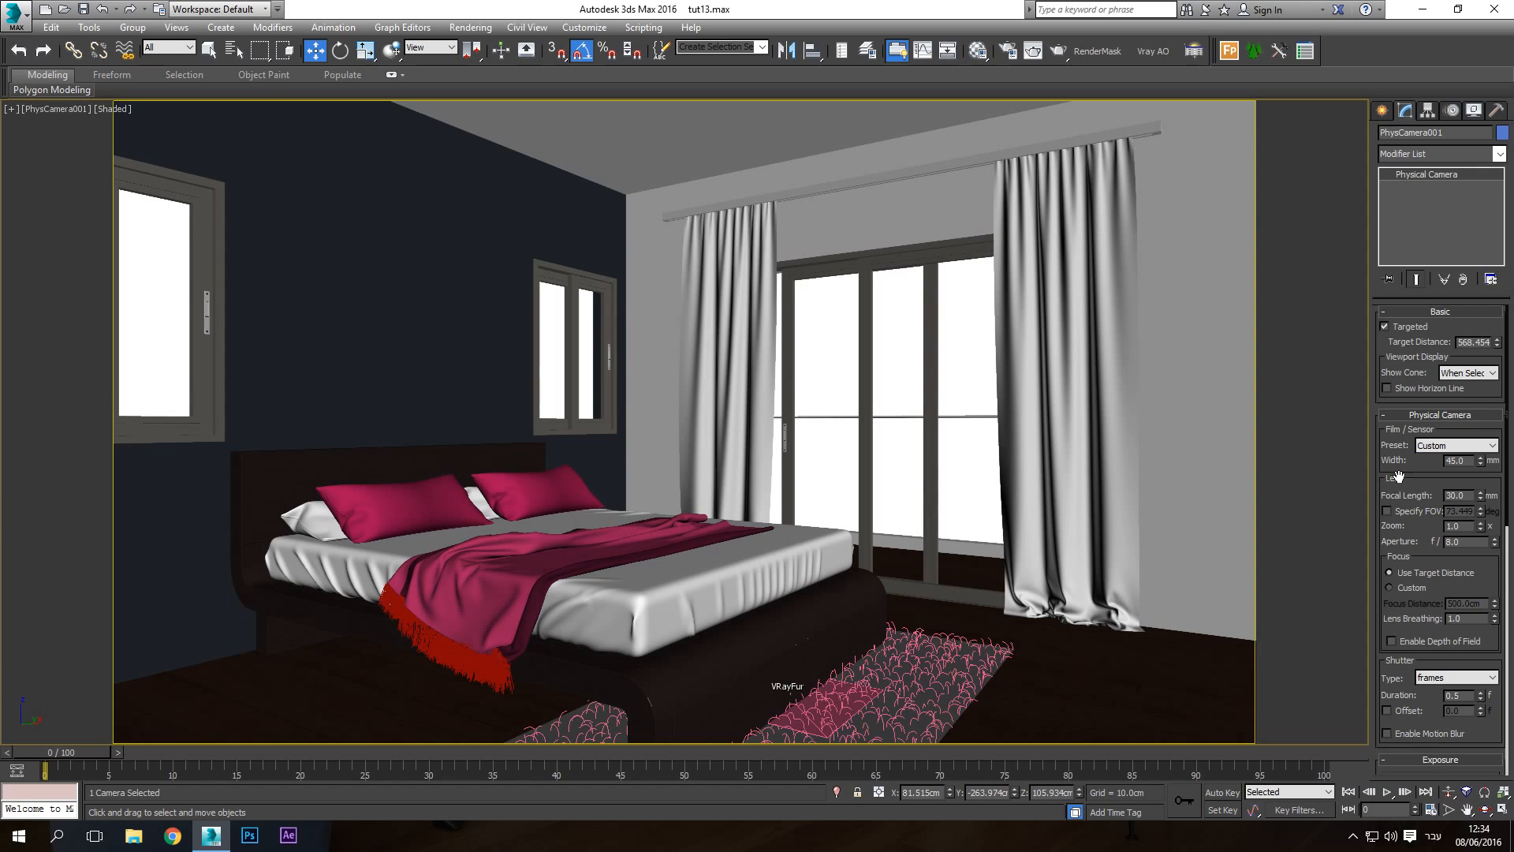
{"action": "mouse_move", "coordinate": [1481, 496]}
{"action": "left_mouse_down"}
{"action": "mouse_move", "coordinate": [1483, 475]}
{"action": "mouse_move", "coordinate": [1483, 511]}
{"action": "mouse_move", "coordinate": [1480, 468]}
{"action": "mouse_move", "coordinate": [1466, 485]}
{"action": "left_mouse_up"}
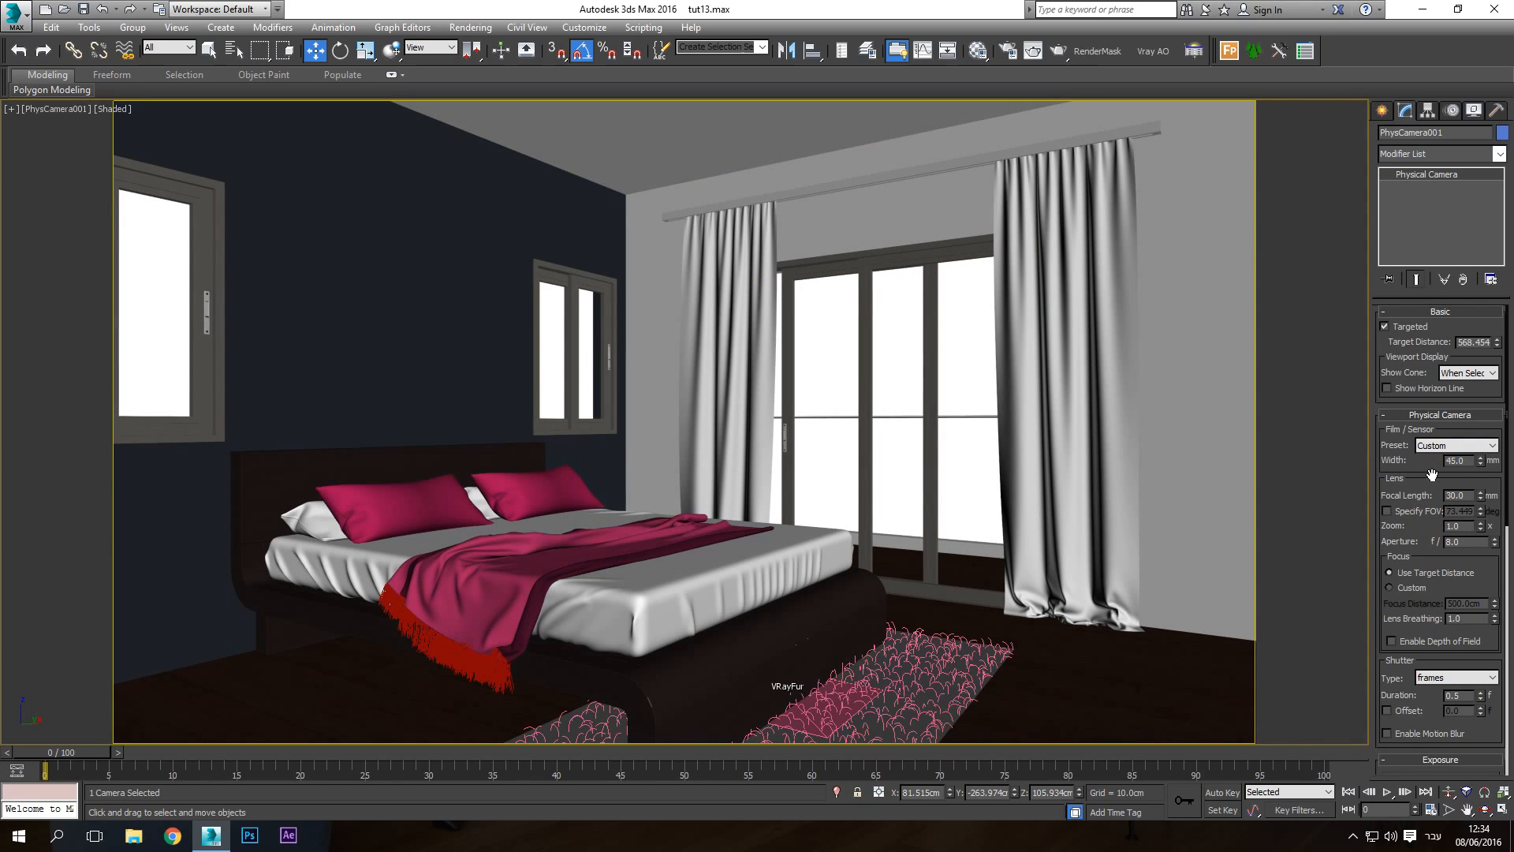
Show the scene from the top in wireframe and bring up PhysCamera001's clipping plane settings
{"action": "scroll", "coordinate": [1432, 473], "scroll_direction": "down", "scroll_amount": 5}
{"action": "key", "text": "t"}
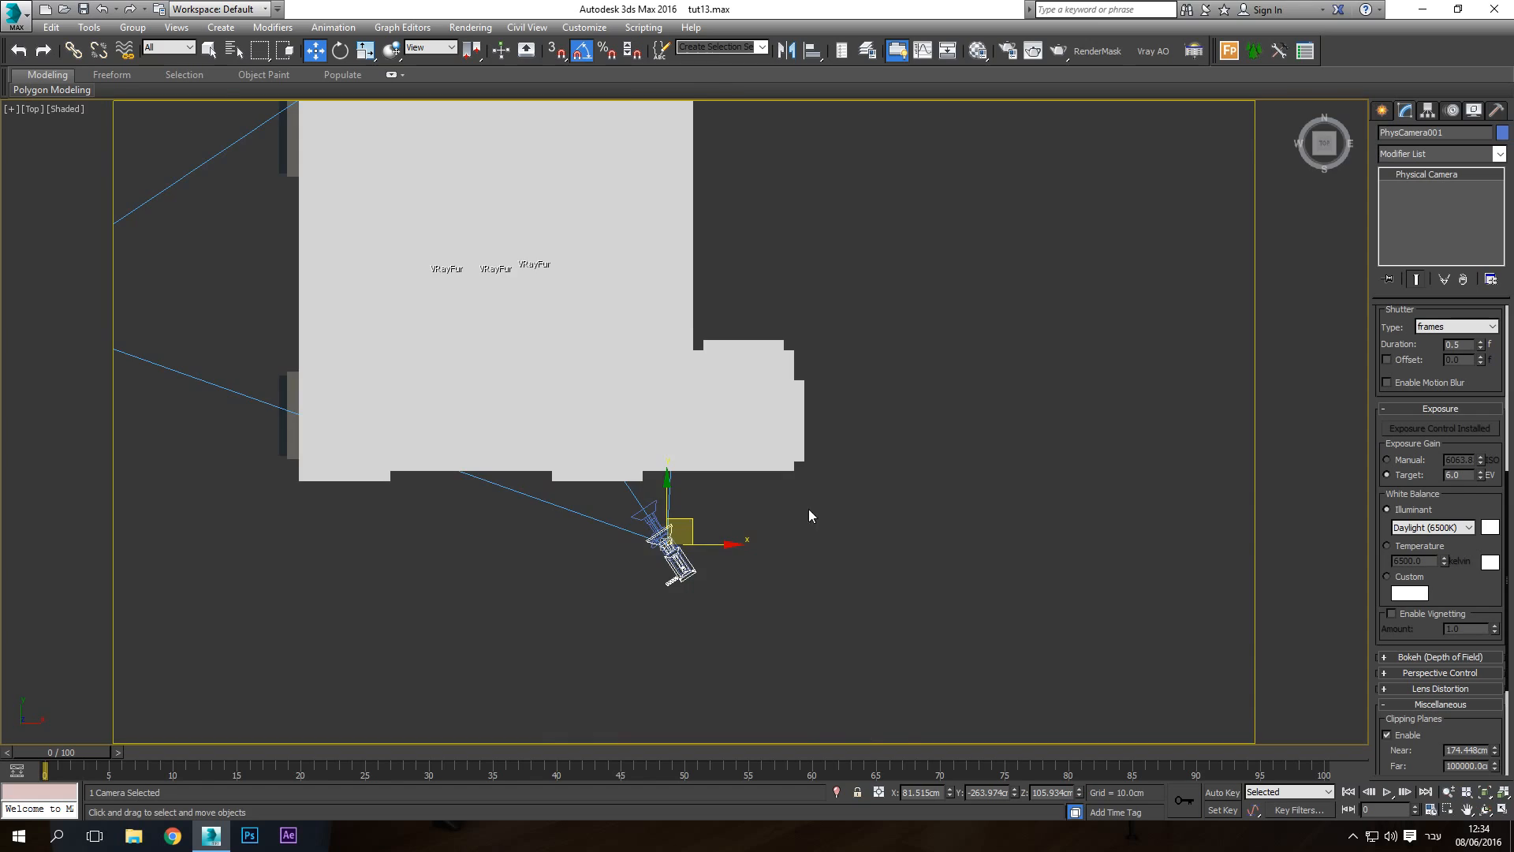
{"action": "key", "text": "F3"}
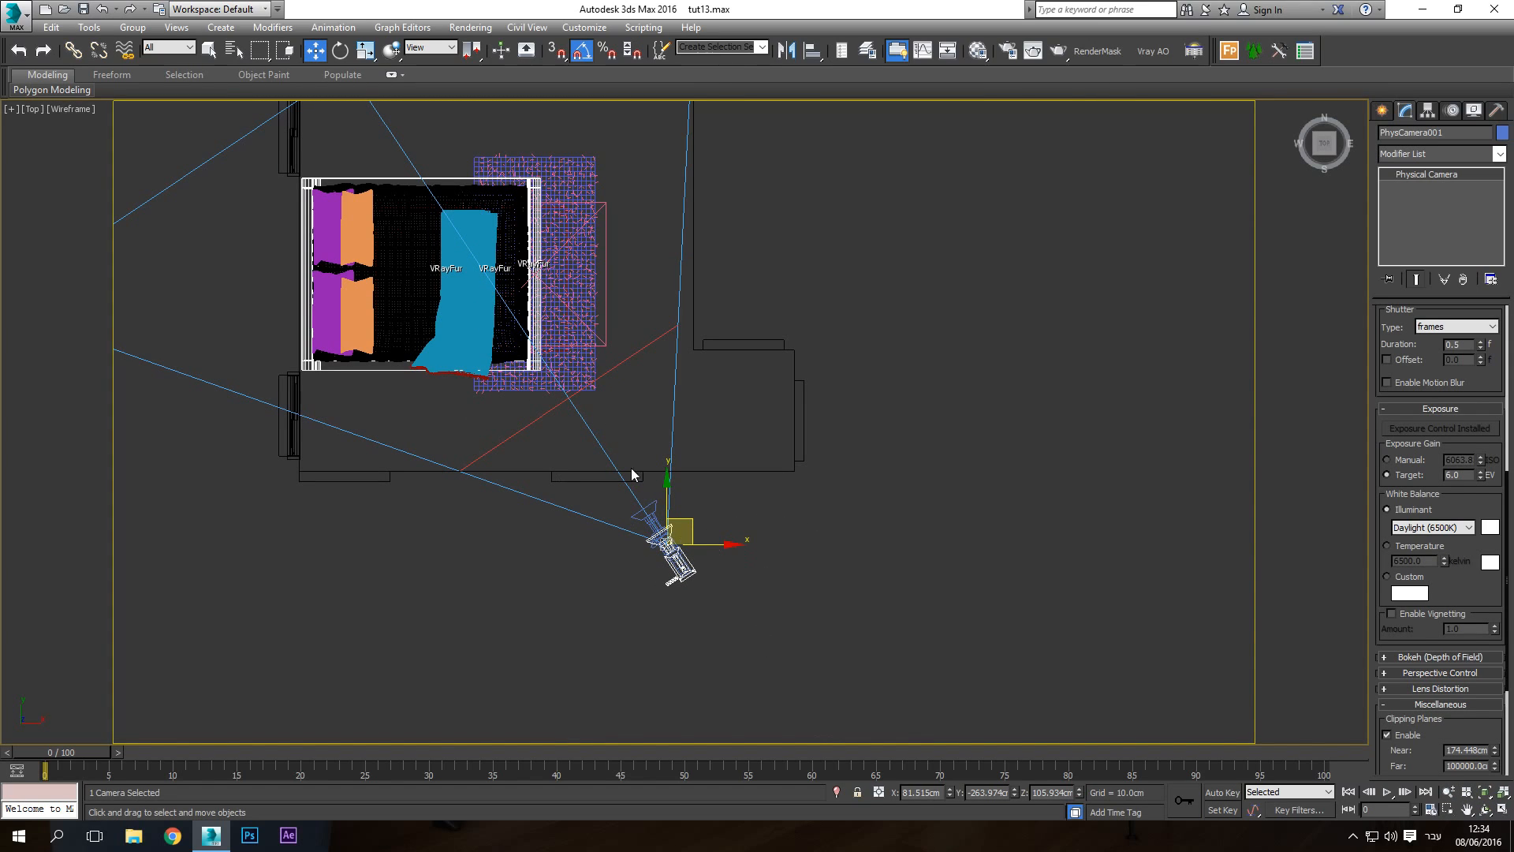
{"action": "left_click_drag", "start_coordinate": [1470, 598], "coordinate": [1465, 499]}
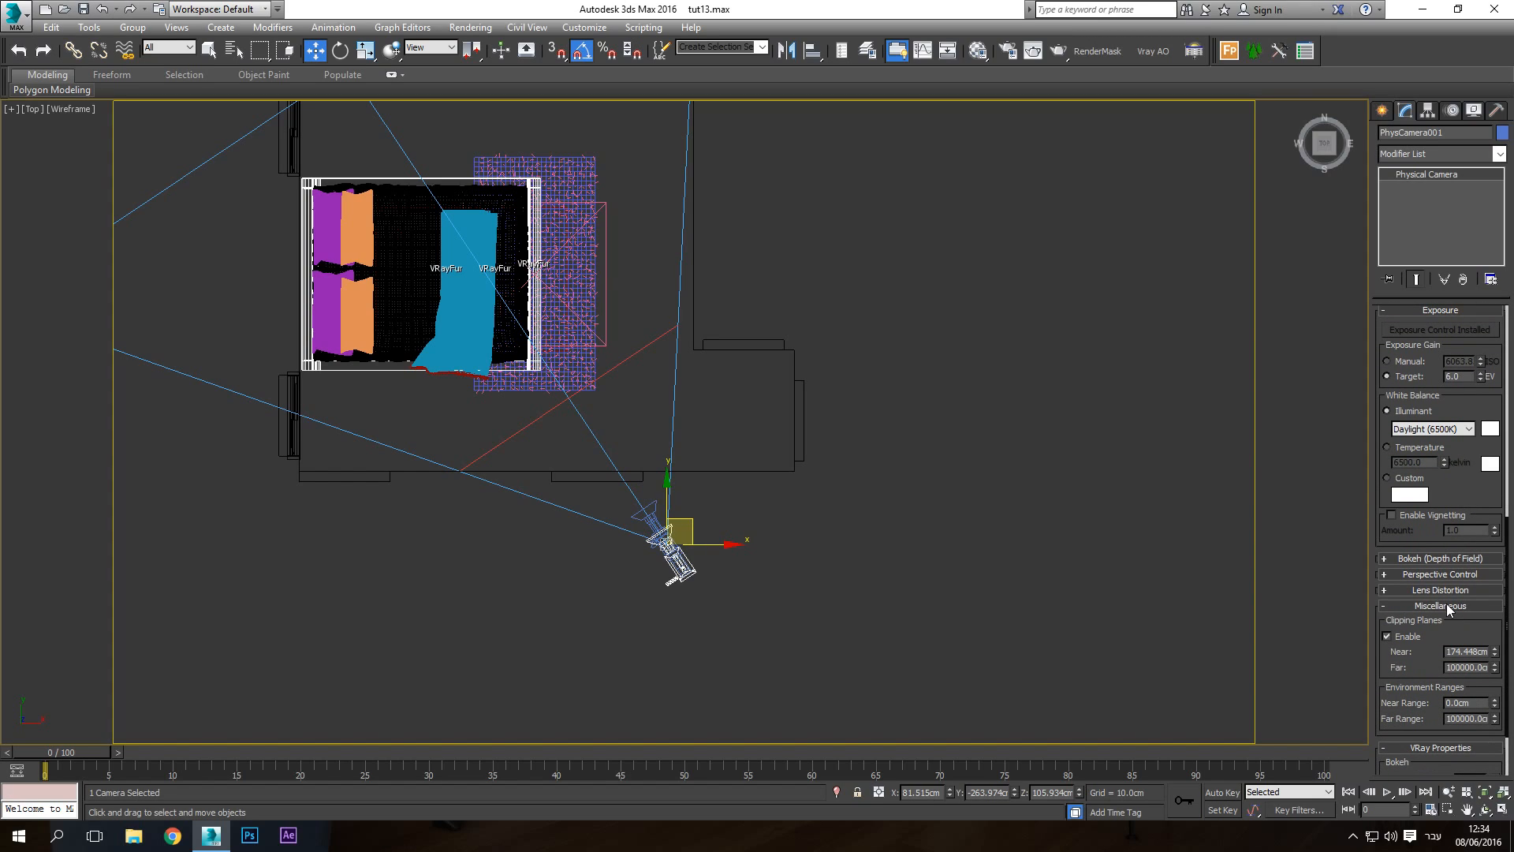
{"action": "left_click", "coordinate": [1446, 605]}
{"action": "left_click", "coordinate": [1443, 651]}
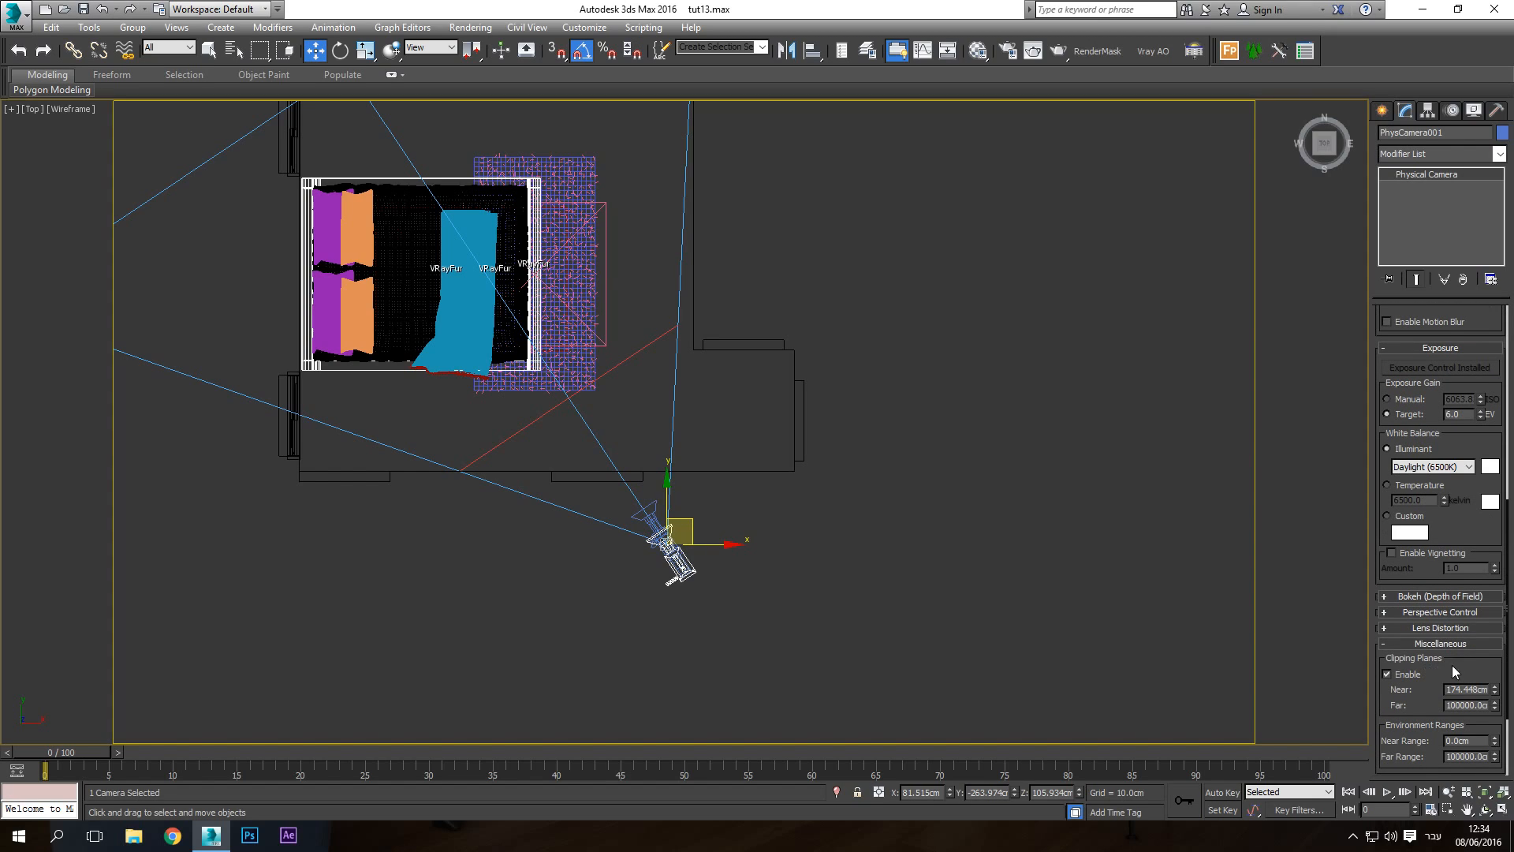
{"action": "left_click_drag", "start_coordinate": [1455, 671], "coordinate": [1450, 629]}
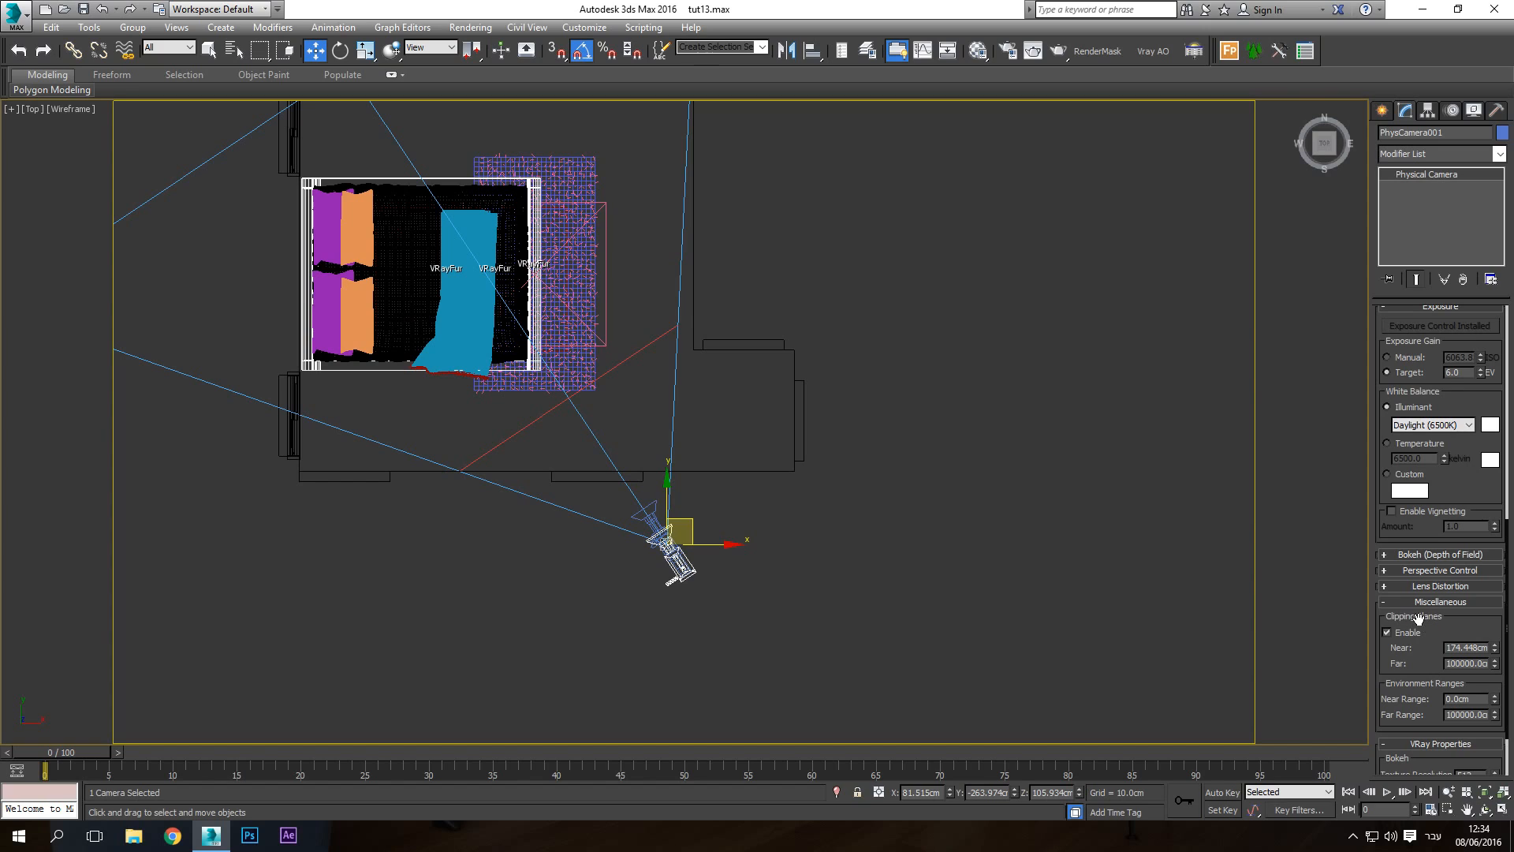
Disable PhysCamera001's clipping planes while looking through it, return to the top view, and enable them again
{"action": "key", "text": "c"}
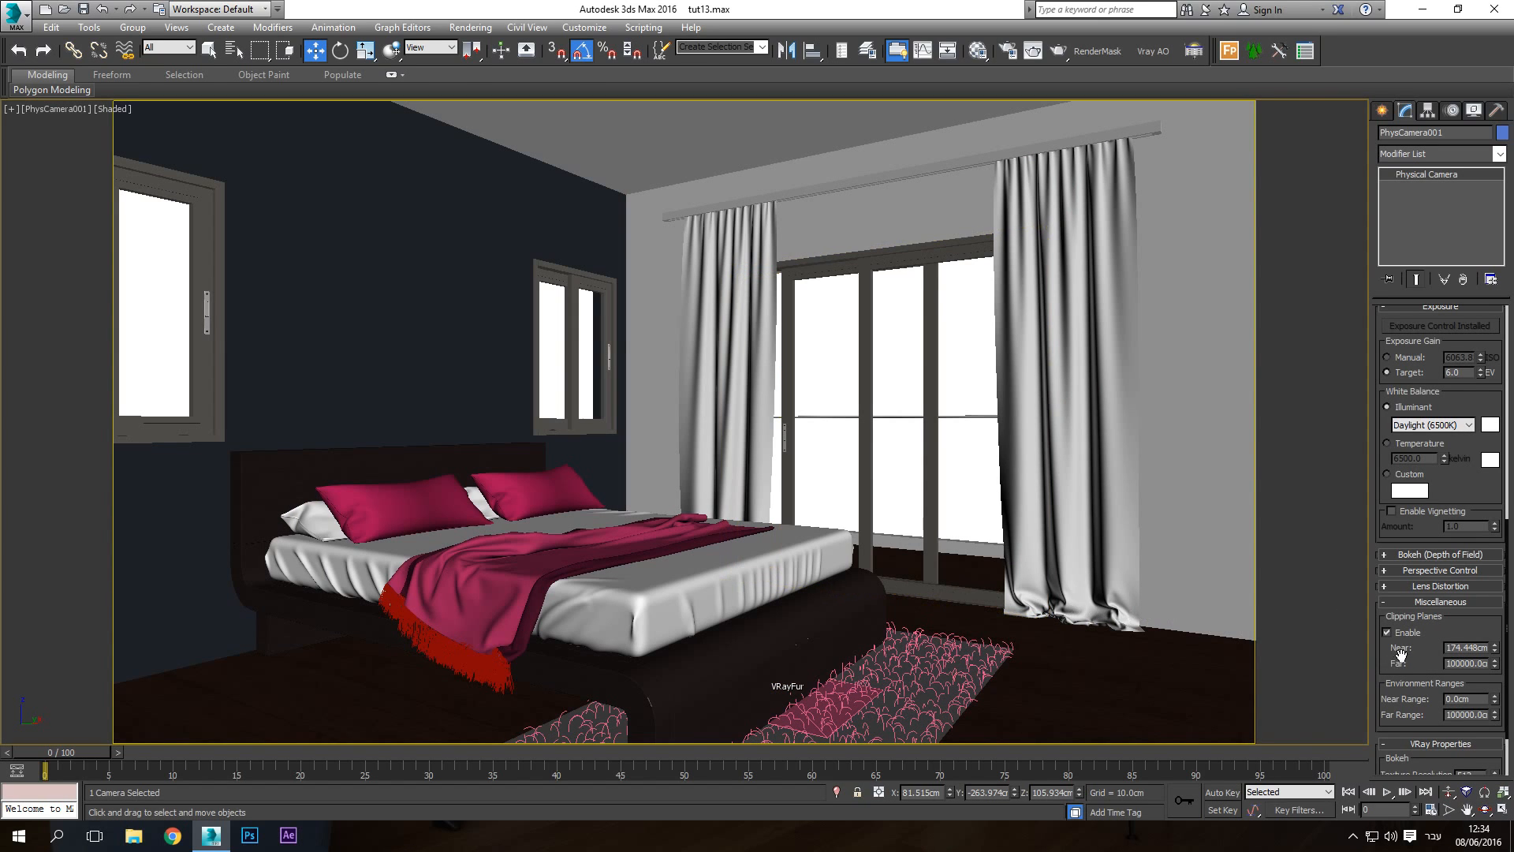
{"action": "left_click", "coordinate": [1403, 631]}
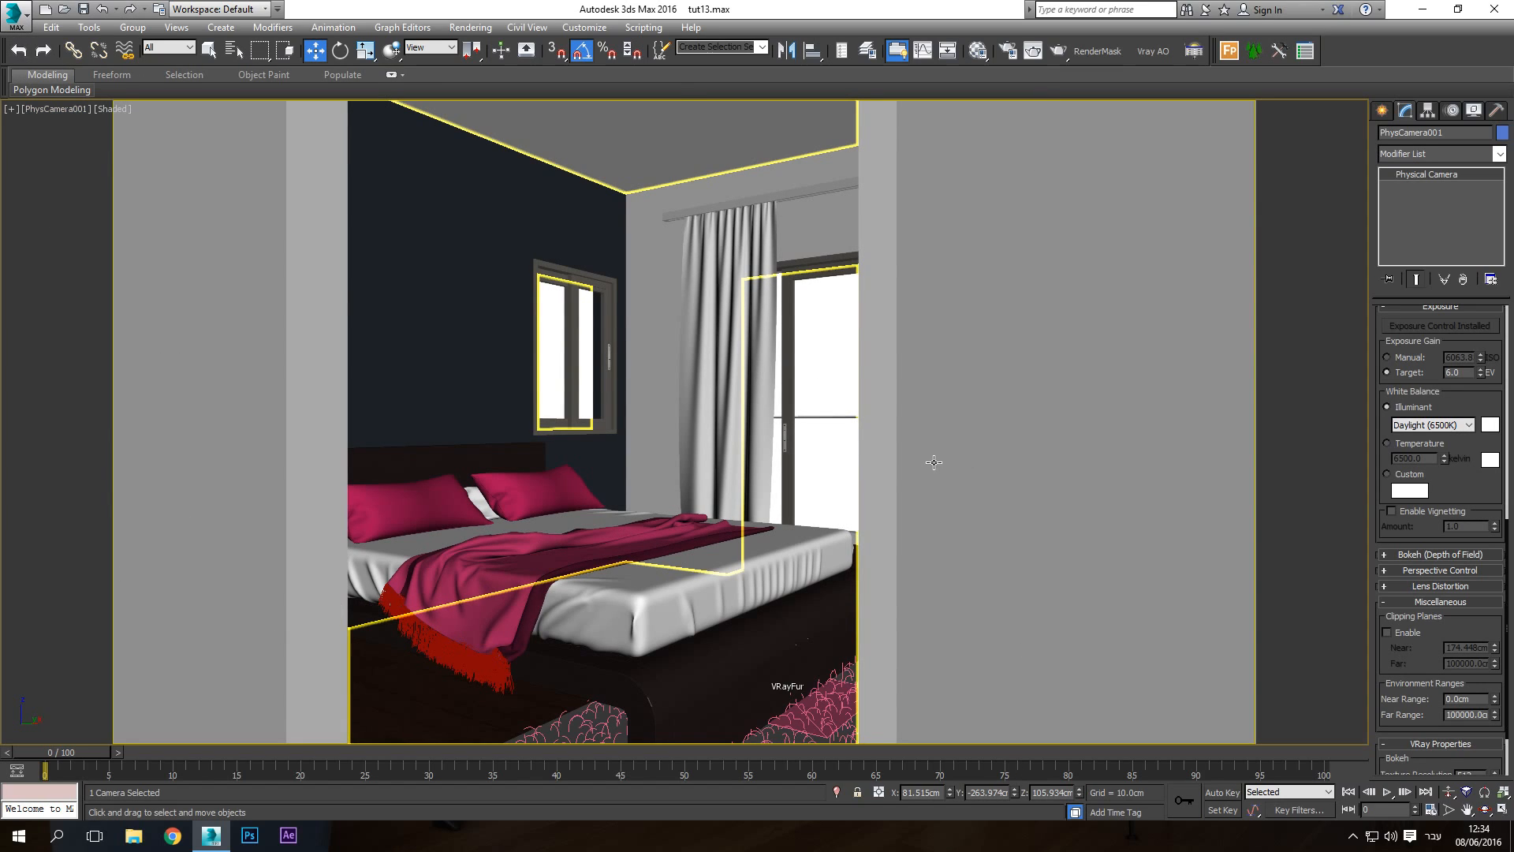
{"action": "key", "text": "t"}
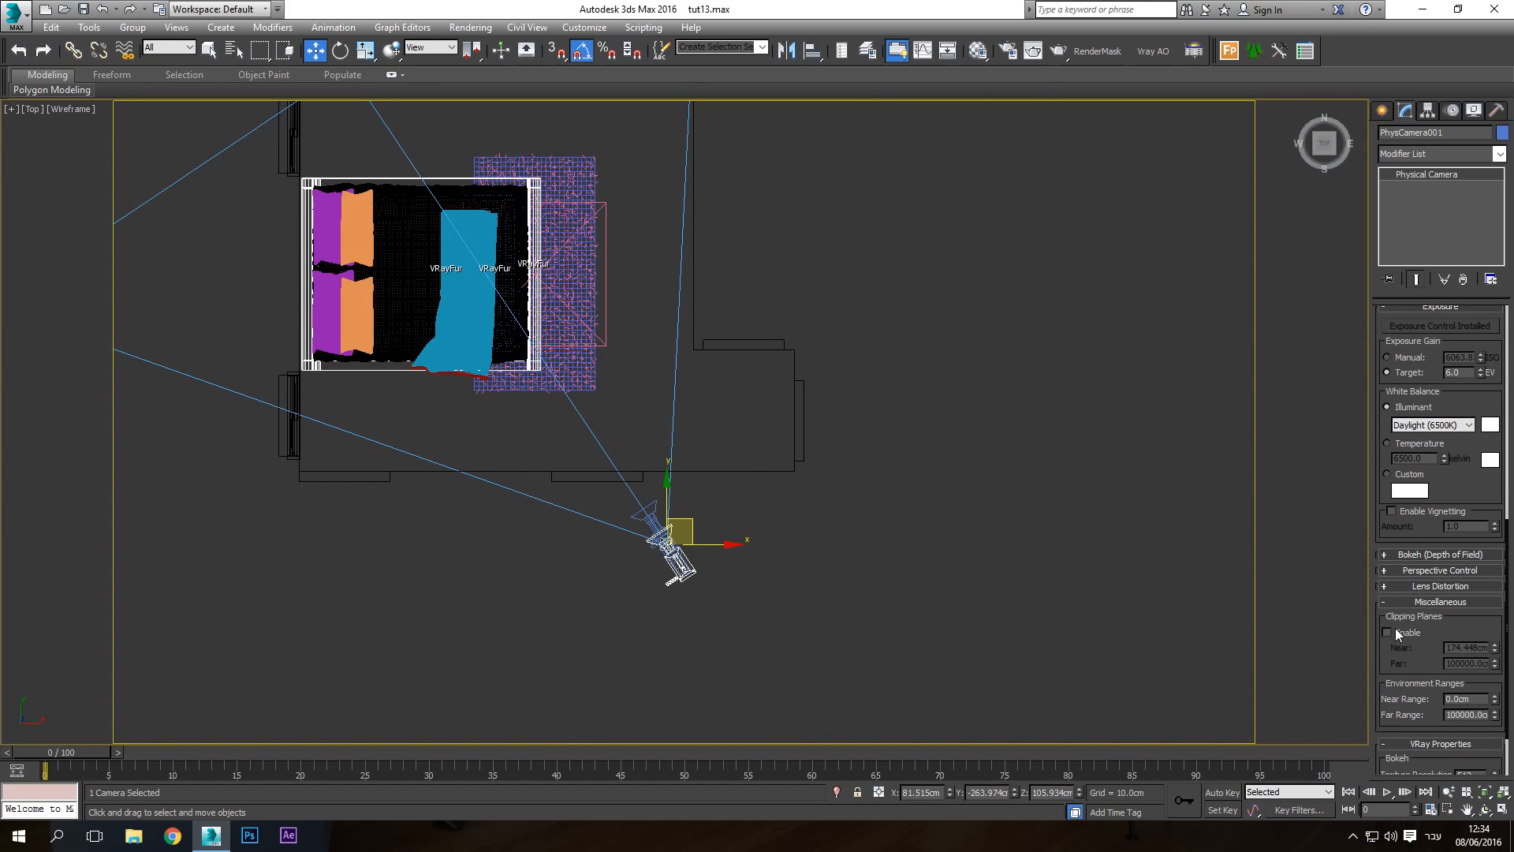
{"action": "left_click", "coordinate": [1390, 631]}
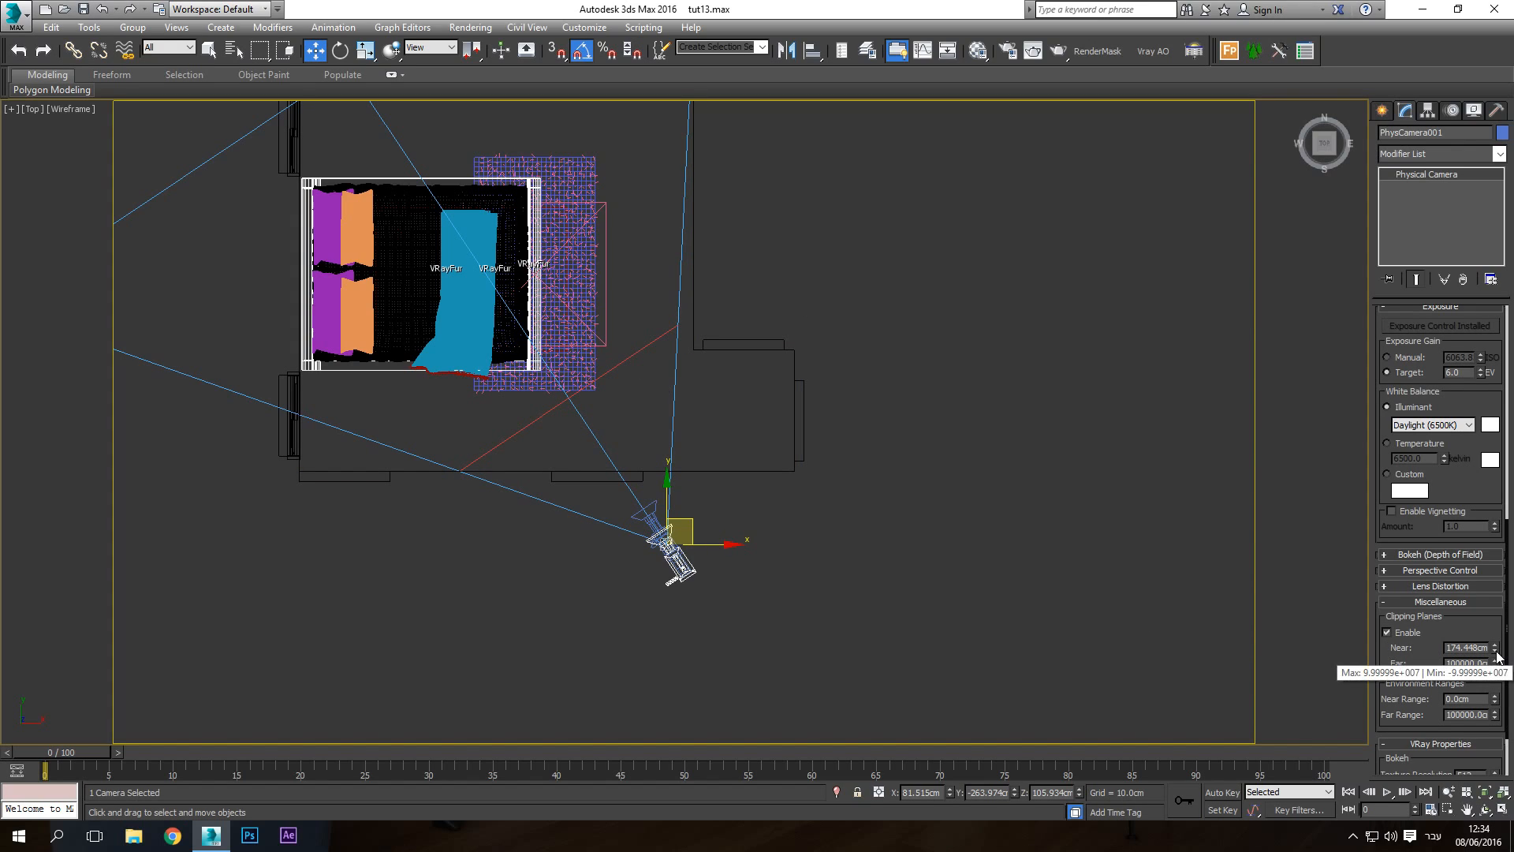
Set PhysCamera001's near clipping distance to about 177.9 cm and inspect where the clipping plane meets the wall in the top view
{"action": "mouse_move", "coordinate": [1494, 650]}
{"action": "left_mouse_down"}
{"action": "mouse_move", "coordinate": [1491, 676]}
{"action": "mouse_move", "coordinate": [1491, 650]}
{"action": "left_mouse_up"}
{"action": "scroll", "coordinate": [328, 460], "scroll_direction": "up", "scroll_amount": 6}
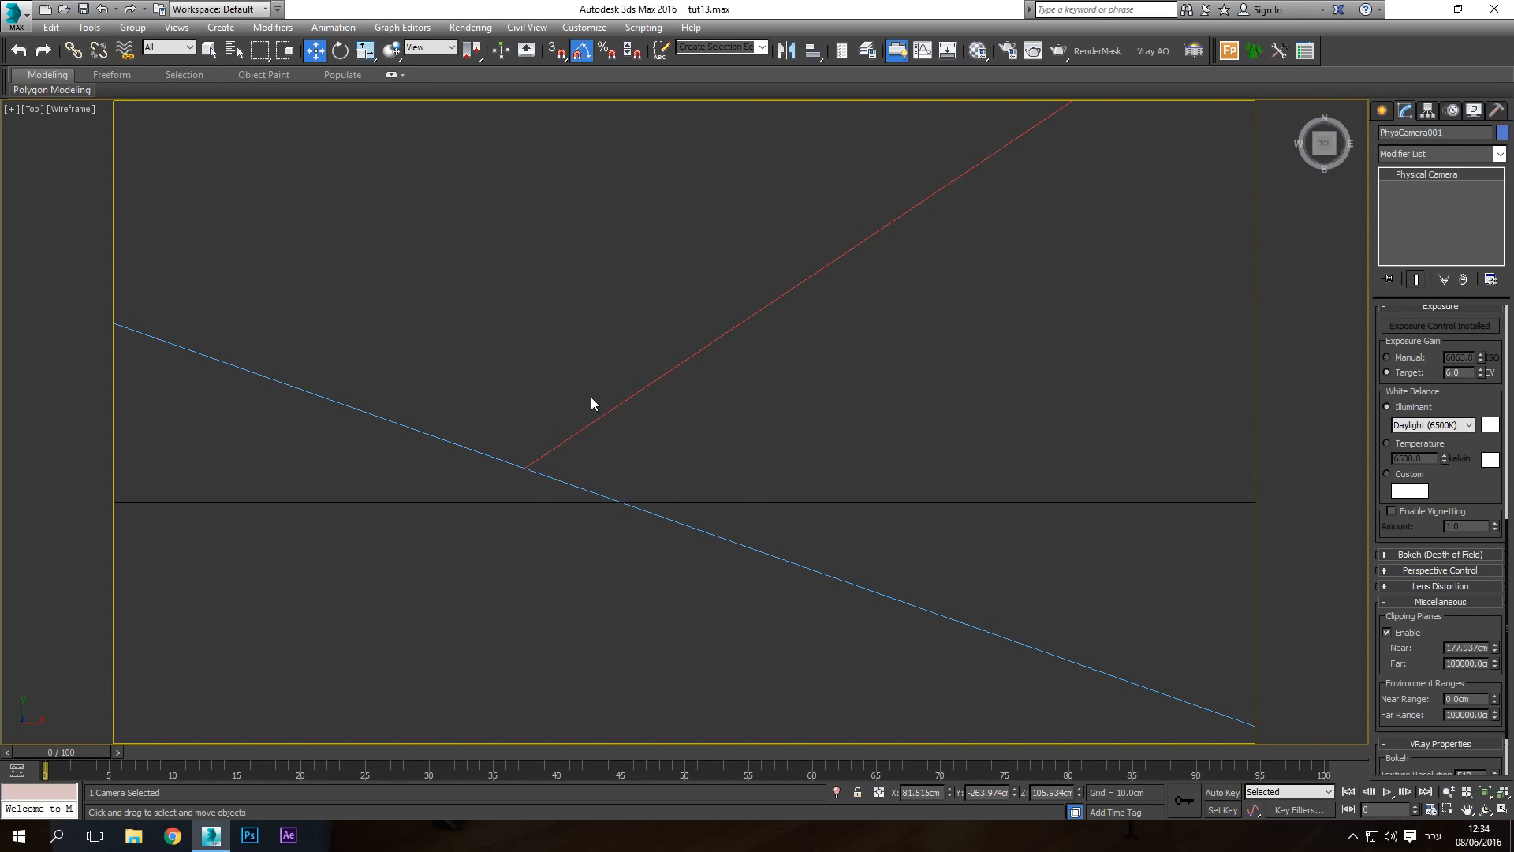
{"action": "scroll", "coordinate": [741, 395], "scroll_direction": "down", "scroll_amount": 8}
{"action": "scroll", "coordinate": [732, 398], "scroll_direction": "up", "scroll_amount": 7}
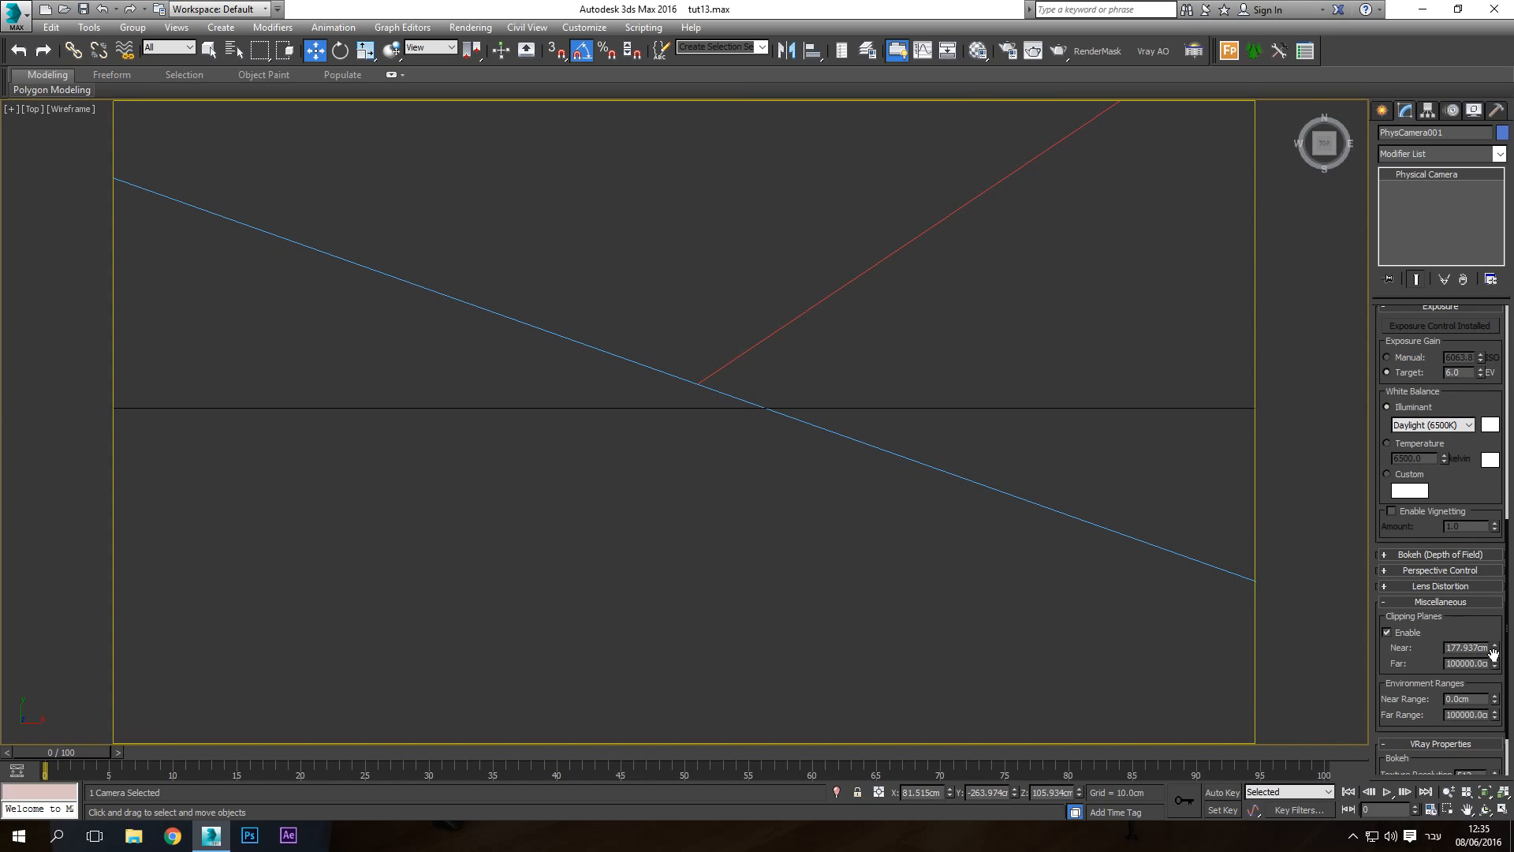
{"action": "left_click_drag", "start_coordinate": [1496, 652], "coordinate": [1493, 651]}
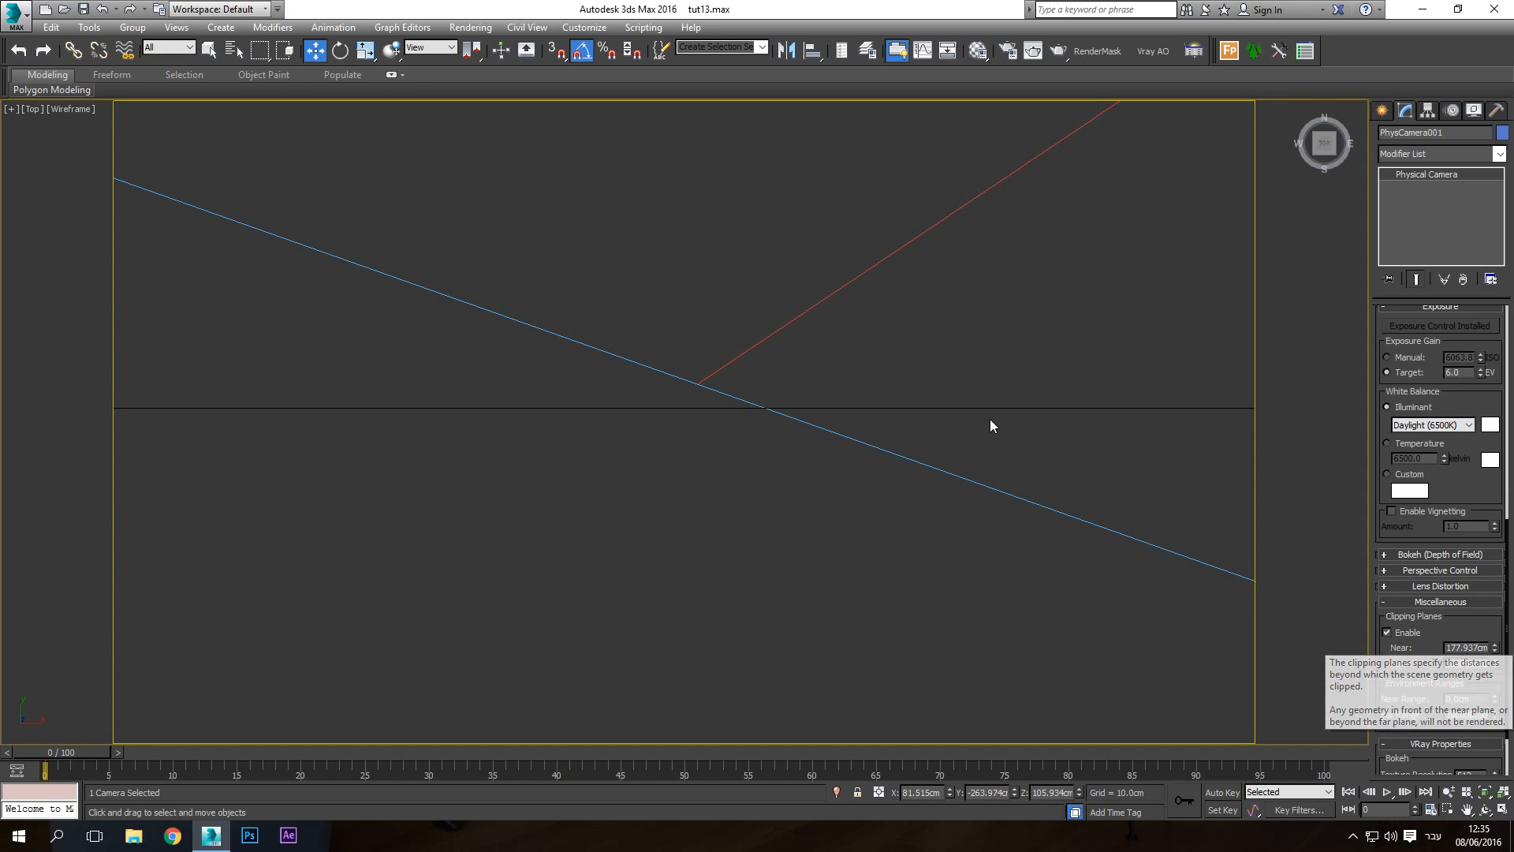
{"action": "scroll", "coordinate": [697, 490], "scroll_direction": "down", "scroll_amount": 6}
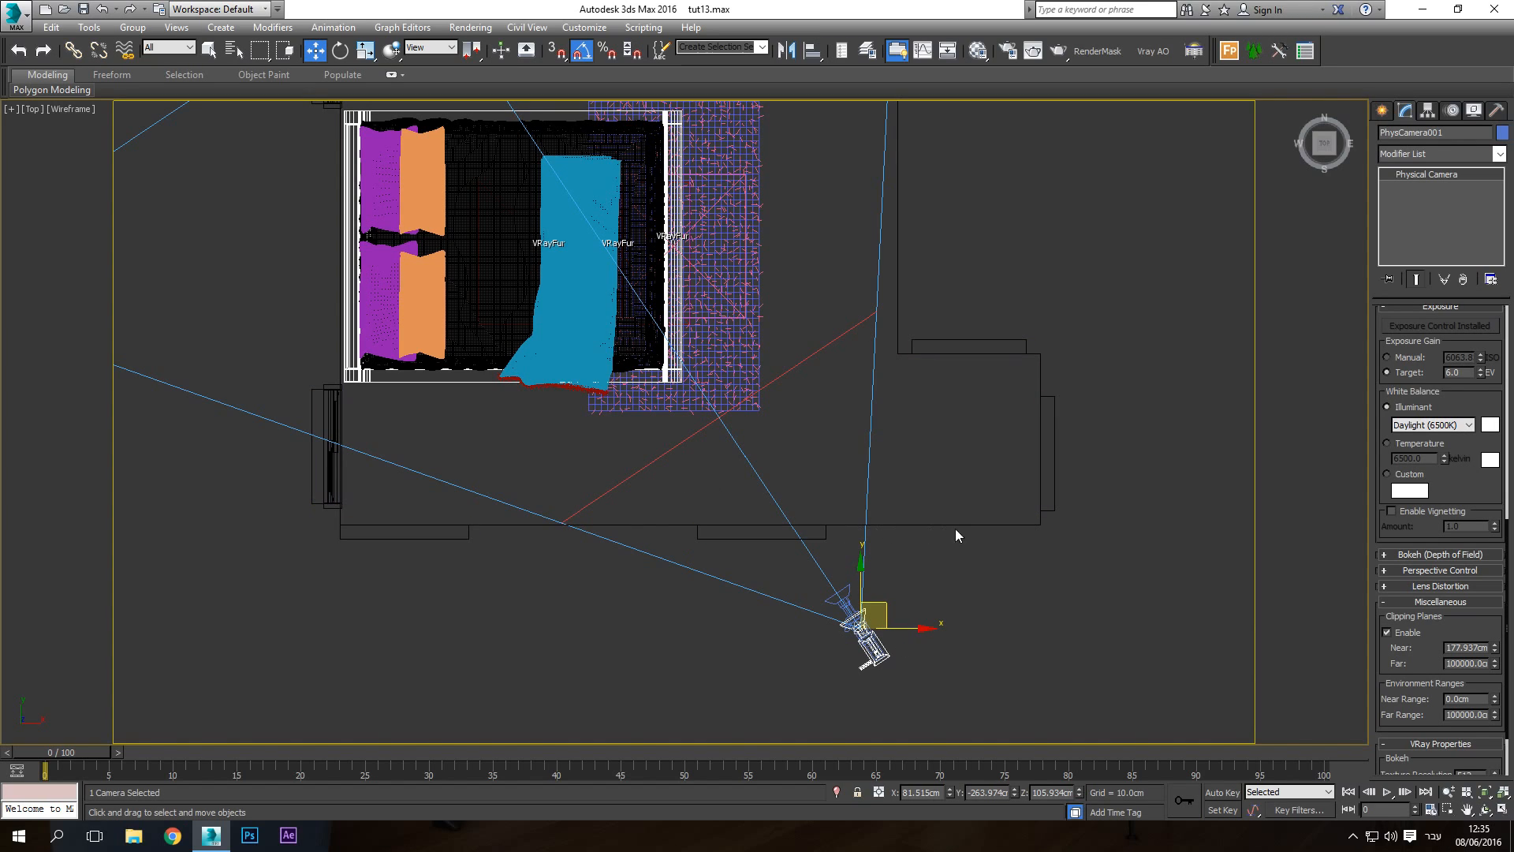
{"action": "scroll", "coordinate": [560, 521], "scroll_direction": "up", "scroll_amount": 6}
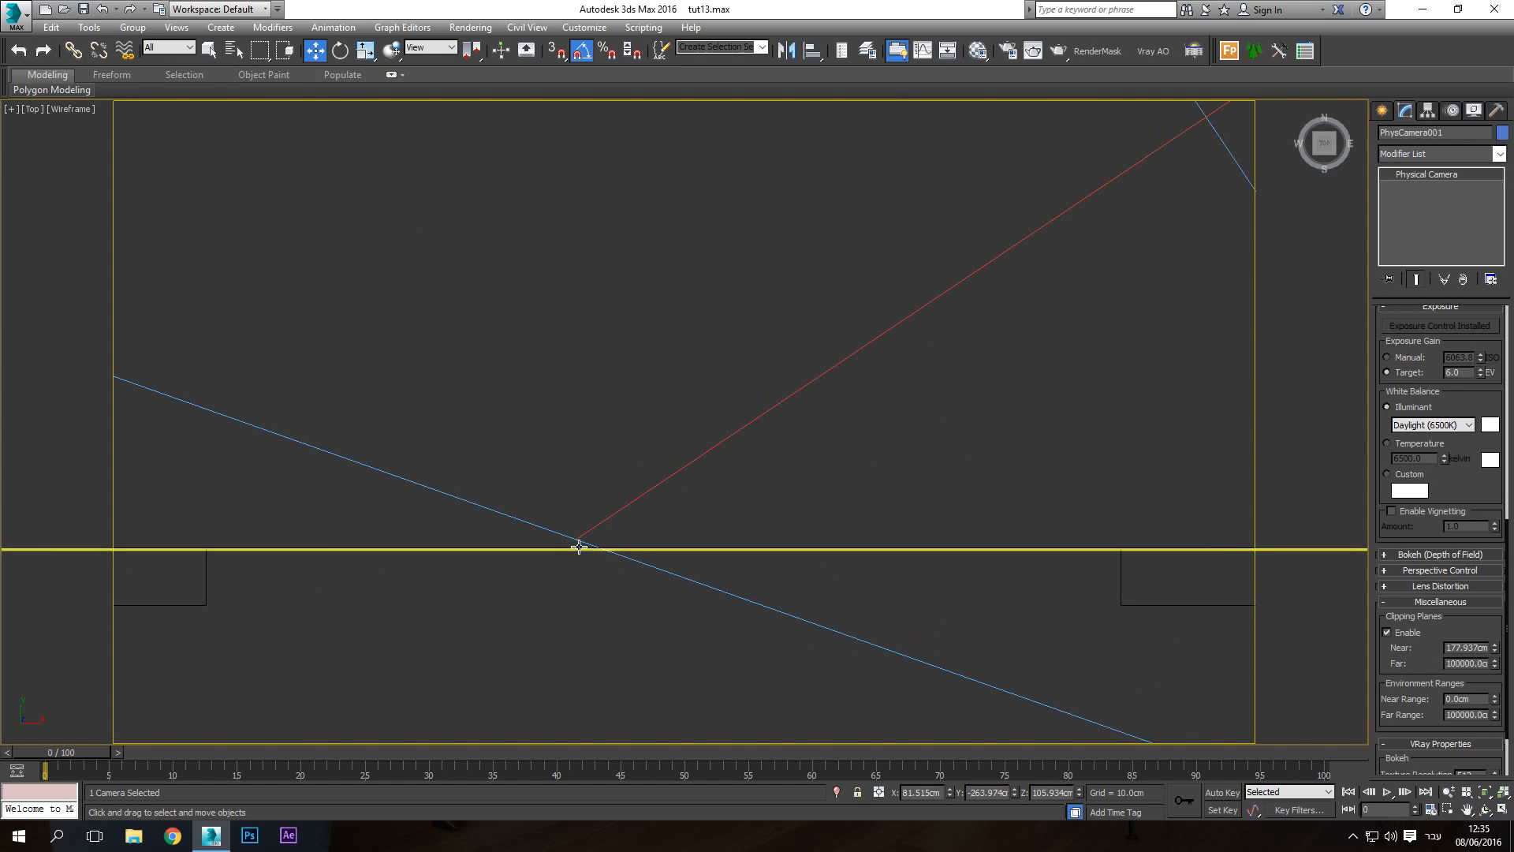
Try a near clipping distance of about 170.9 cm and check it through PhysCamera001 with shaded display
{"action": "left_click_drag", "start_coordinate": [1497, 653], "coordinate": [1496, 662]}
{"action": "key", "text": "Escape"}
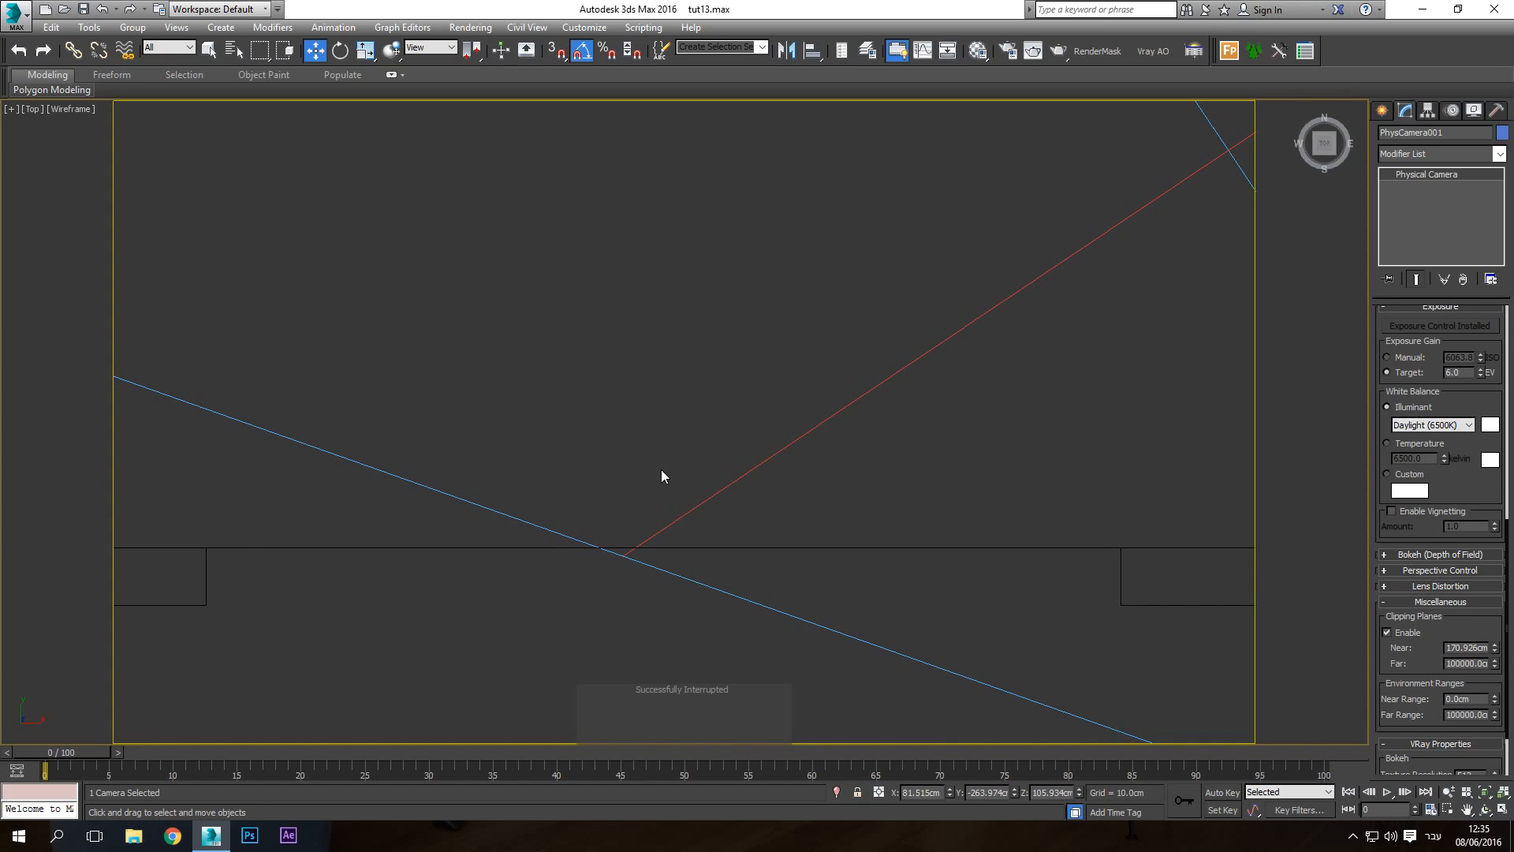
{"action": "key", "text": "c"}
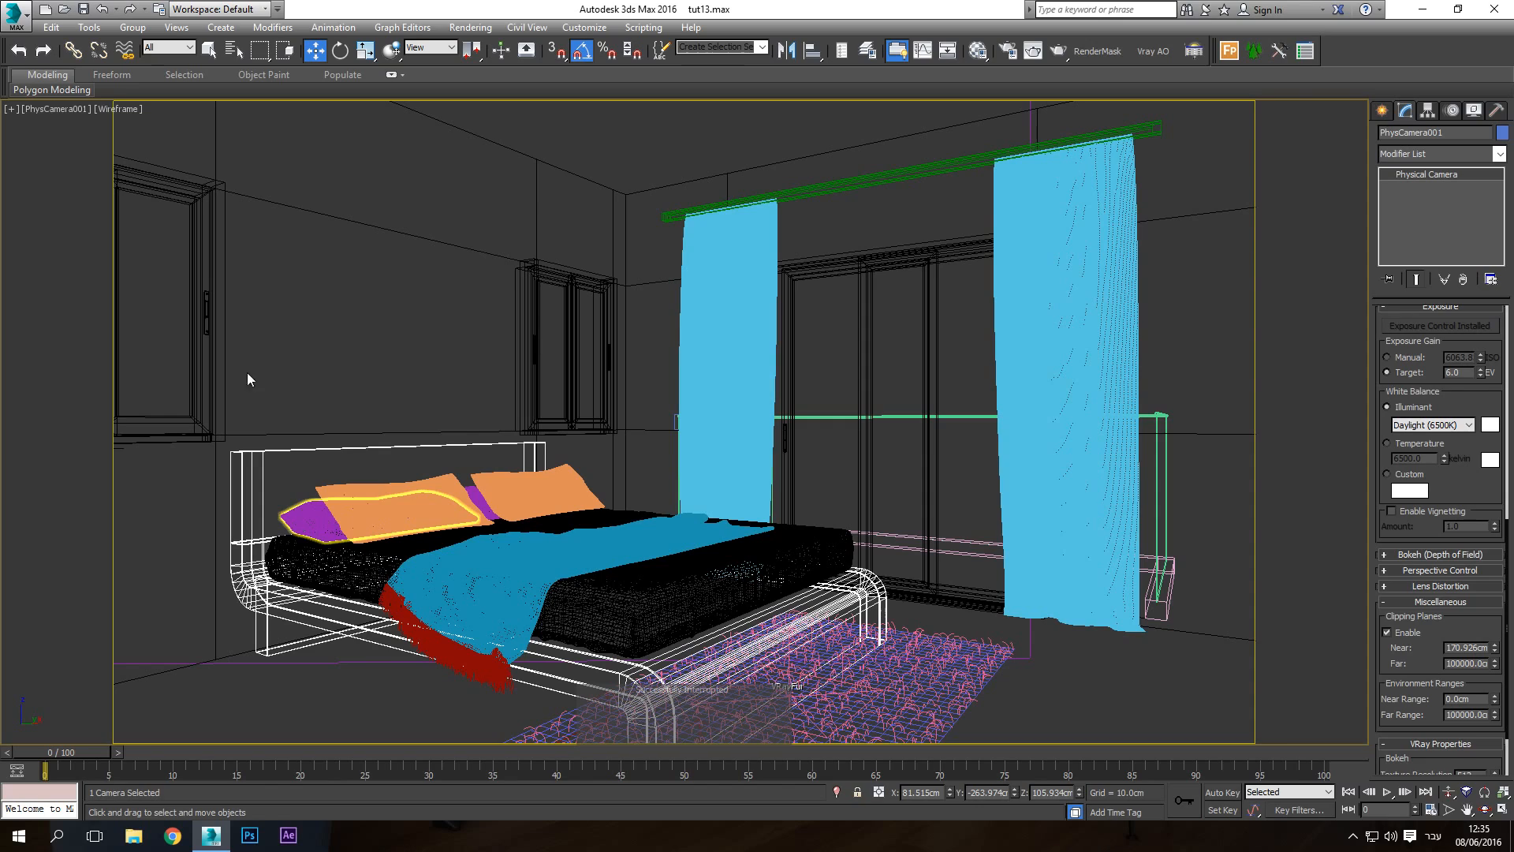
{"action": "left_click", "coordinate": [104, 110]}
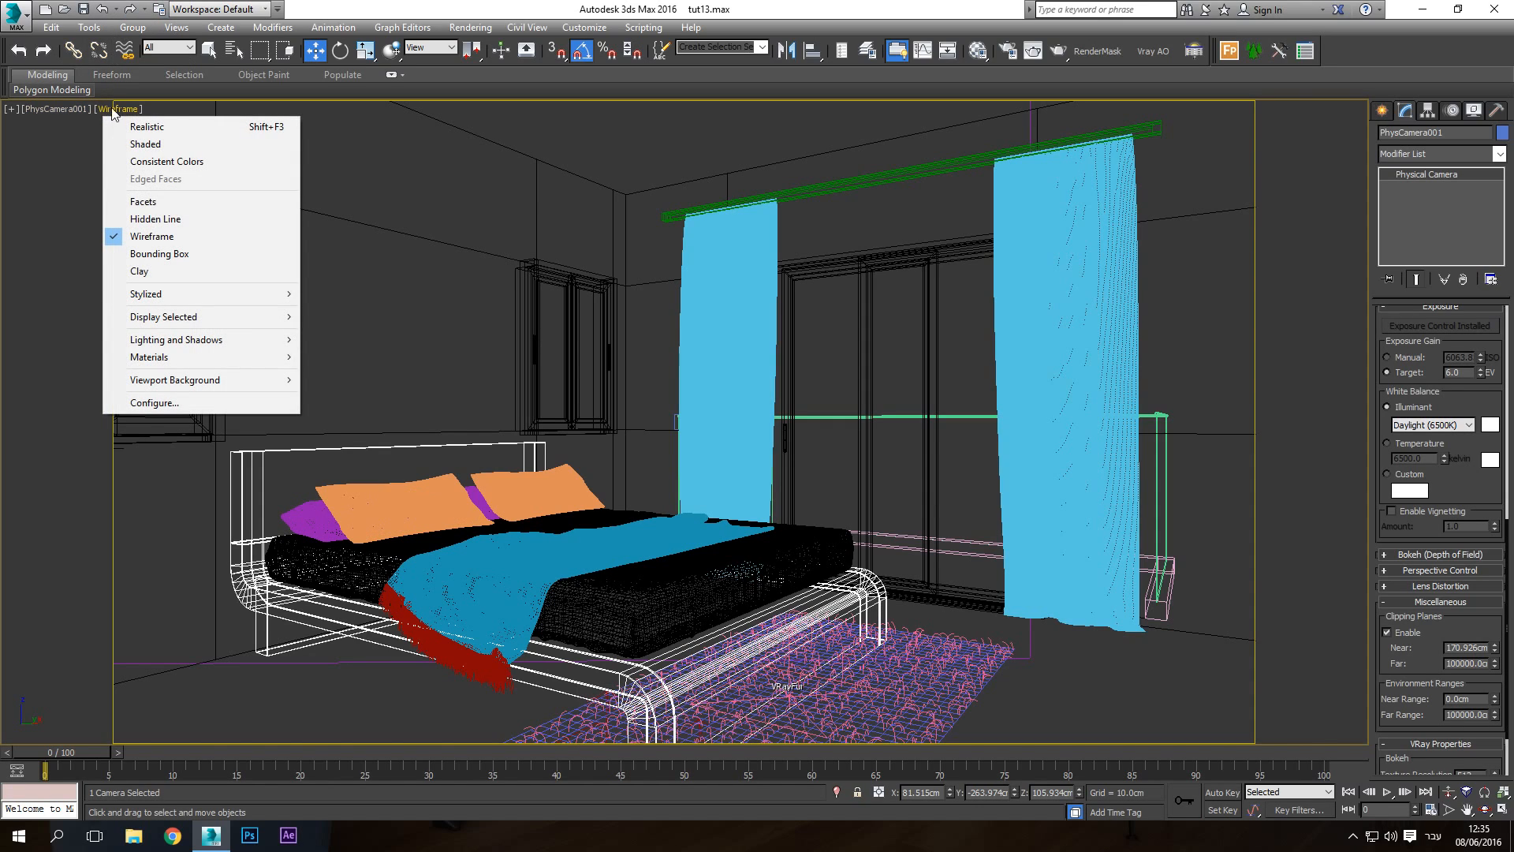
{"action": "left_click", "coordinate": [165, 146]}
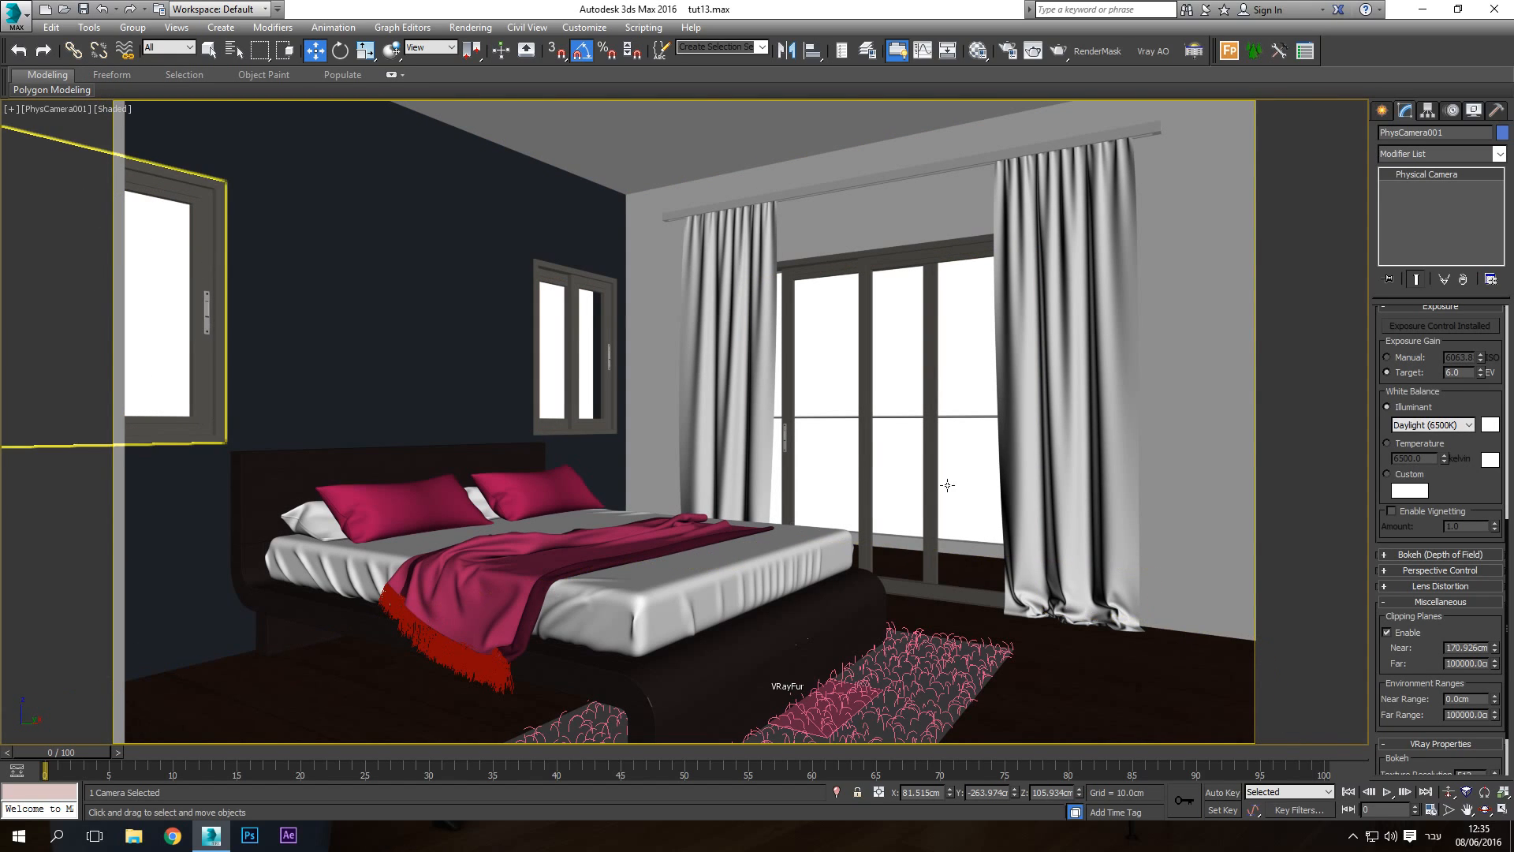
Set the near clipping distance to about 176.1 cm, just inside the wall in the wireframe top view, and look through PhysCamera001
{"action": "key", "text": "t"}
{"action": "key", "text": "F3"}
{"action": "scroll", "coordinate": [576, 453], "scroll_direction": "up", "scroll_amount": 5}
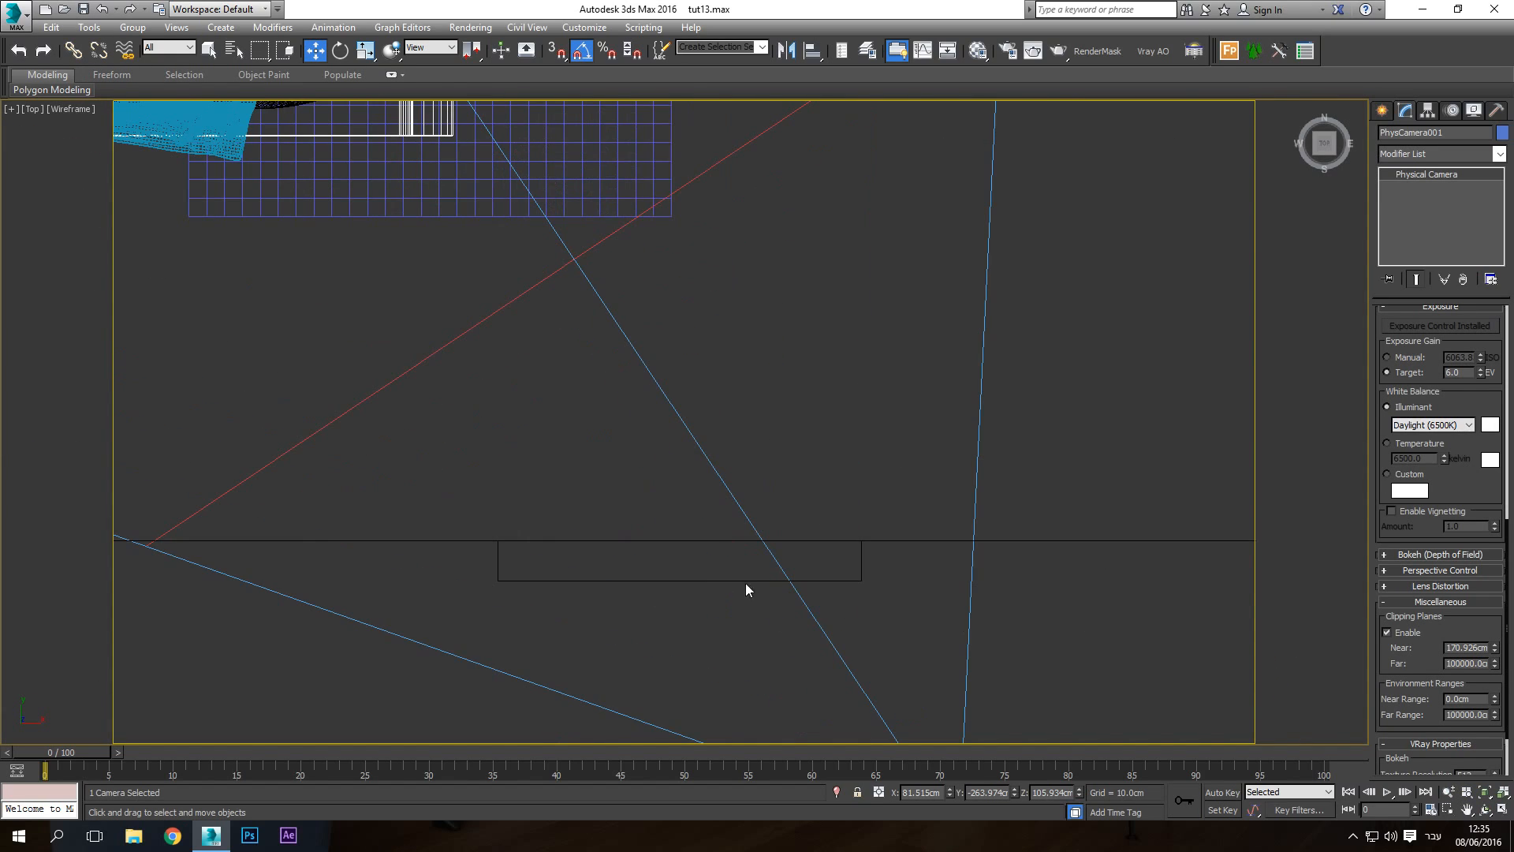
{"action": "middle_click_drag", "start_coordinate": [746, 585], "coordinate": [1111, 491]}
{"action": "left_click", "coordinate": [1496, 645]}
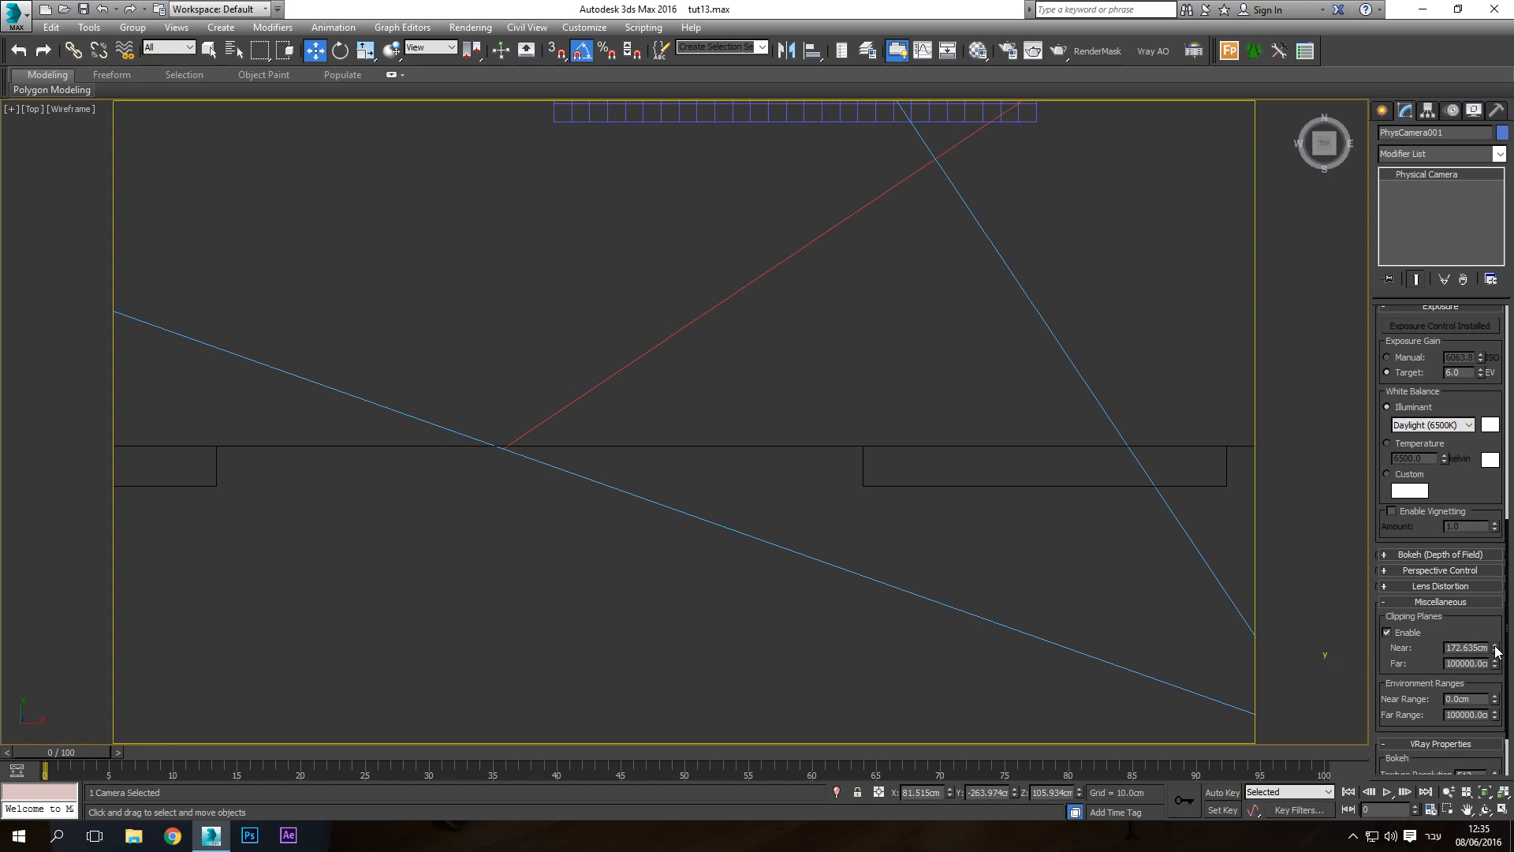
{"action": "scroll", "coordinate": [483, 455], "scroll_direction": "up", "scroll_amount": 4}
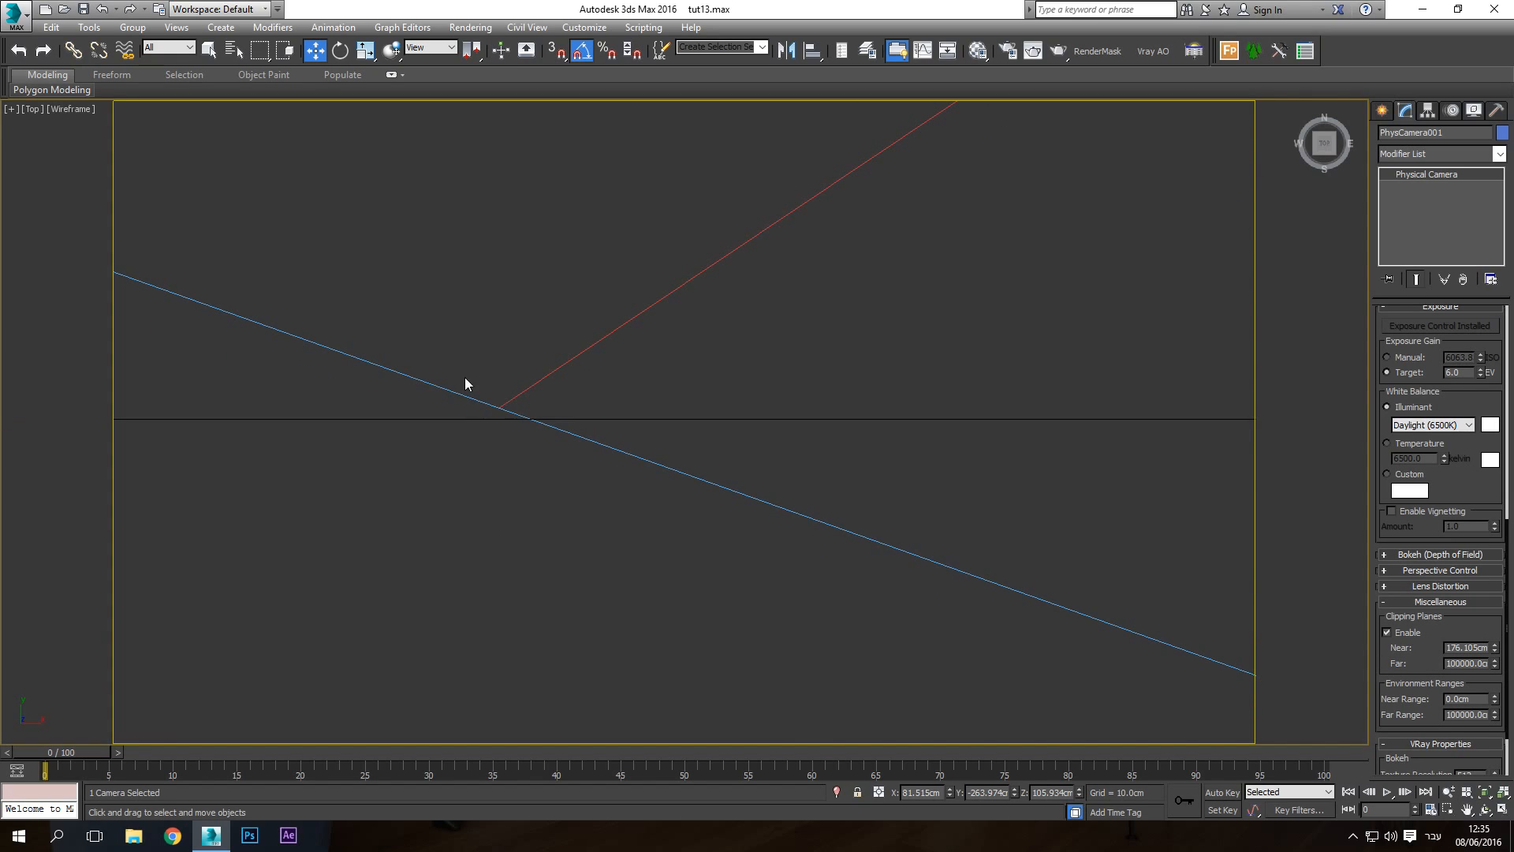
{"action": "scroll", "coordinate": [635, 455], "scroll_direction": "down", "scroll_amount": 3}
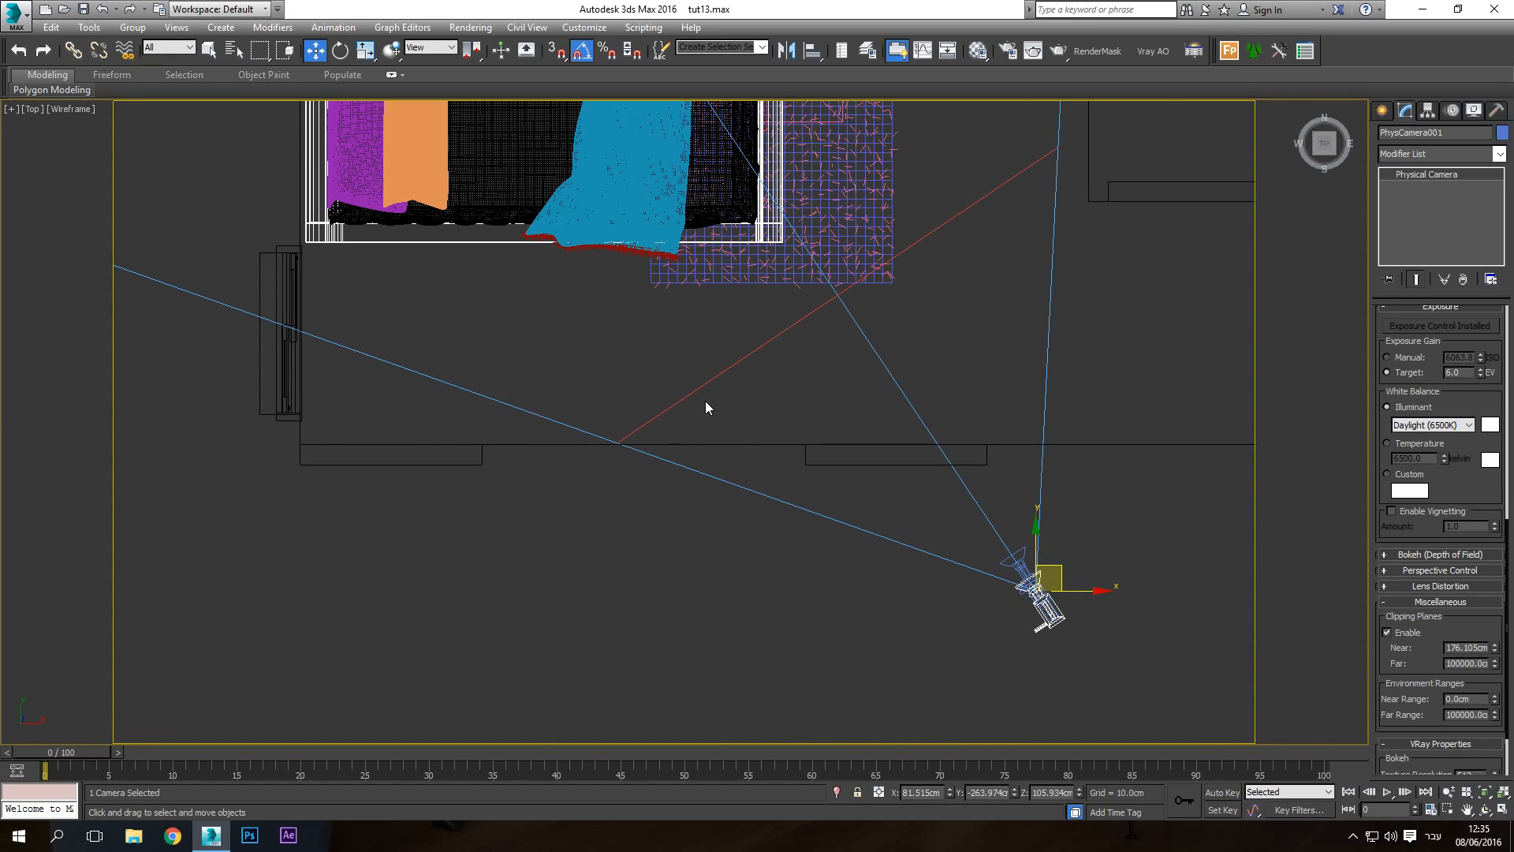
{"action": "key", "text": "c"}
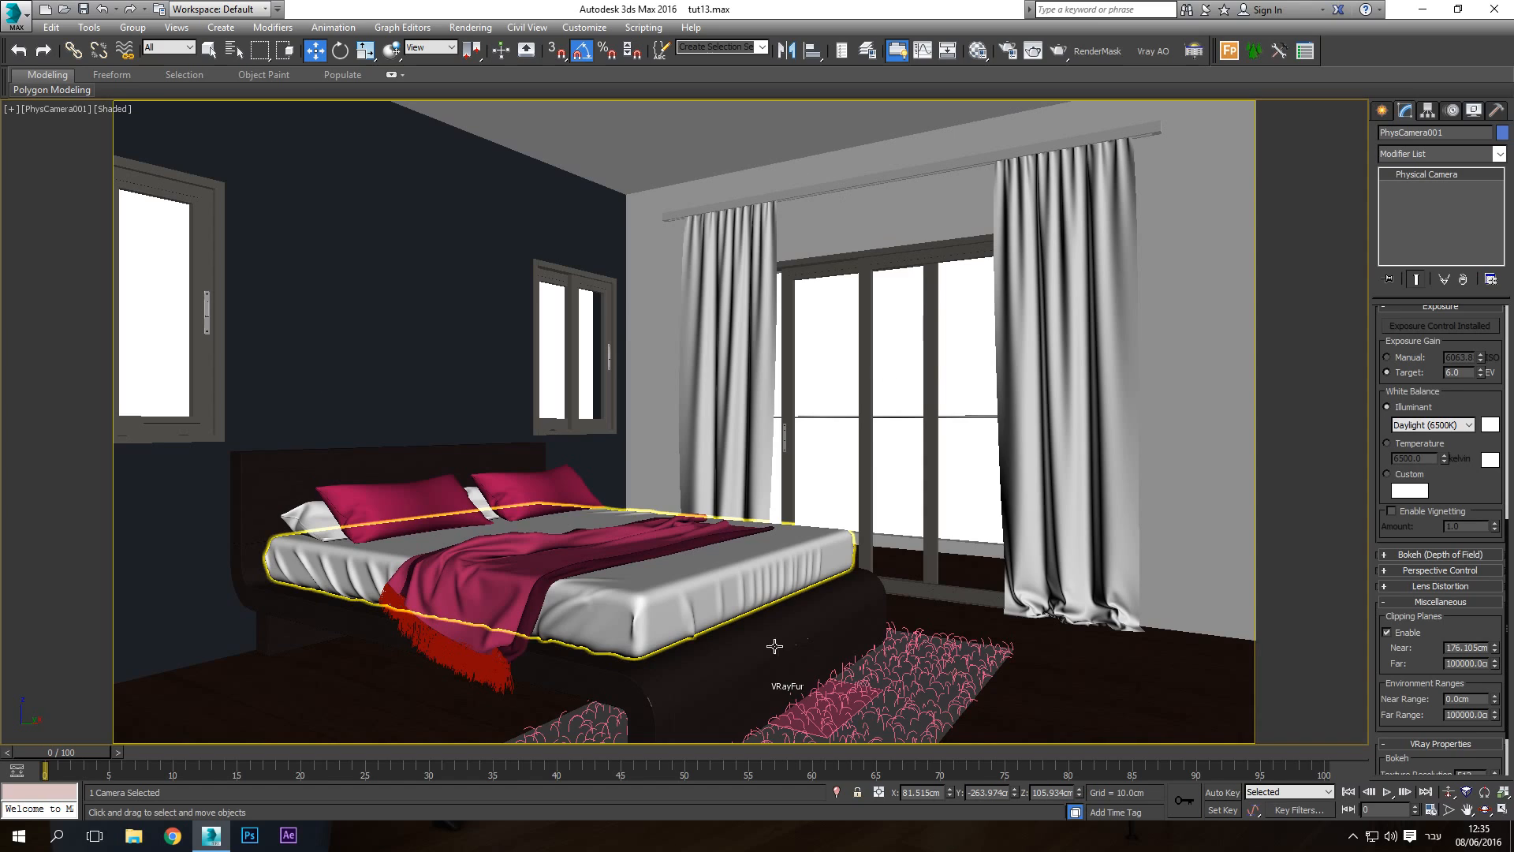
Toggle edged faces on and off in the PhysCamera001 view and switch it to wireframe display
{"action": "key", "text": "F4"}
{"action": "key", "text": "F4"}
{"action": "key", "text": "F3"}
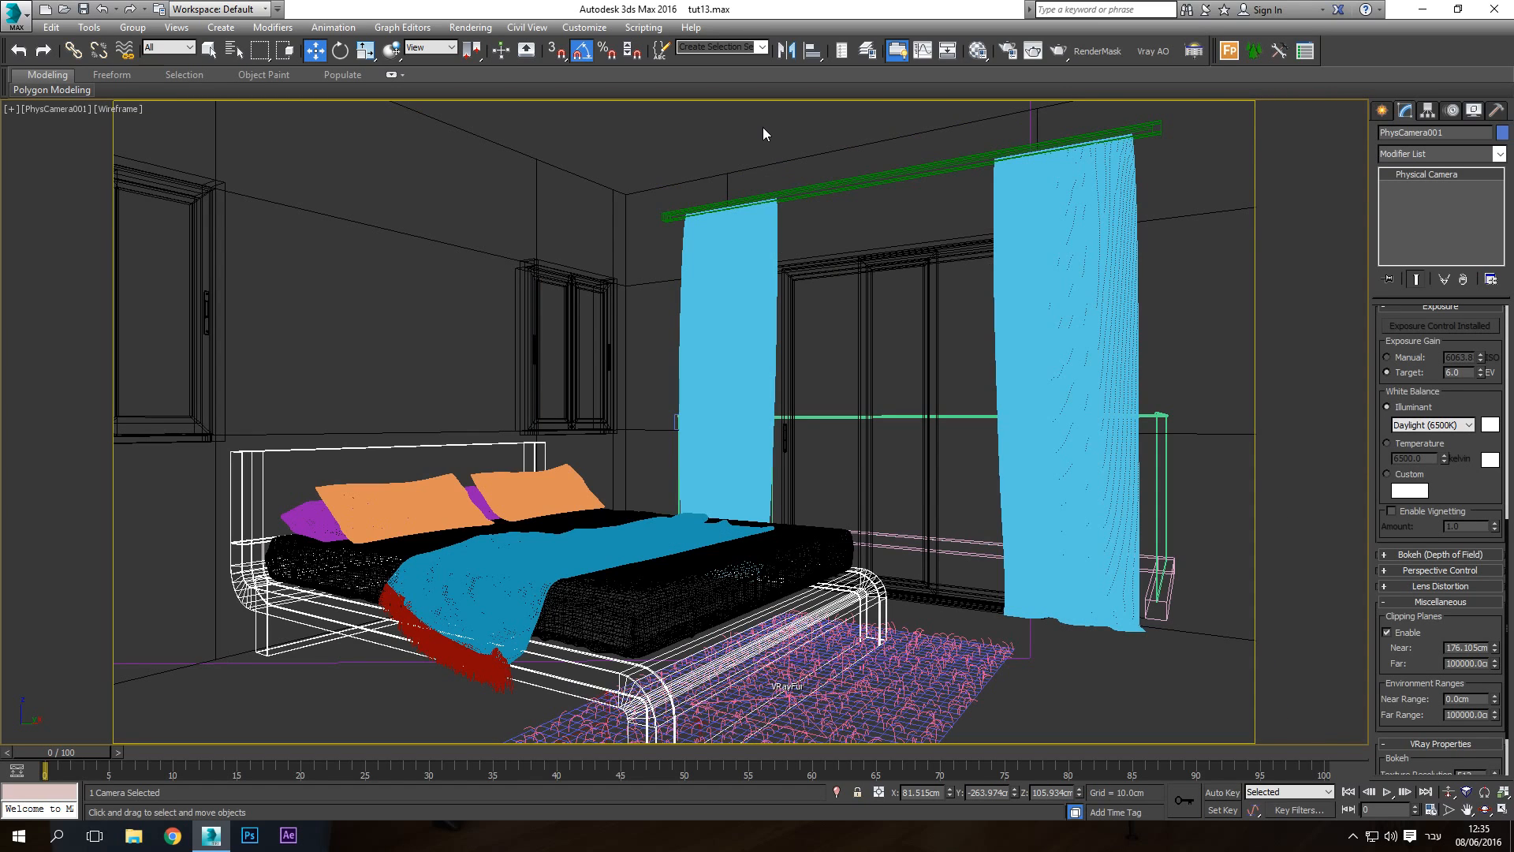
Show the camera view shaded and compare the framing through Camera001 and PhysCamera001
{"action": "left_click", "coordinate": [763, 128]}
{"action": "key", "text": "F3"}
{"action": "key", "text": "c"}
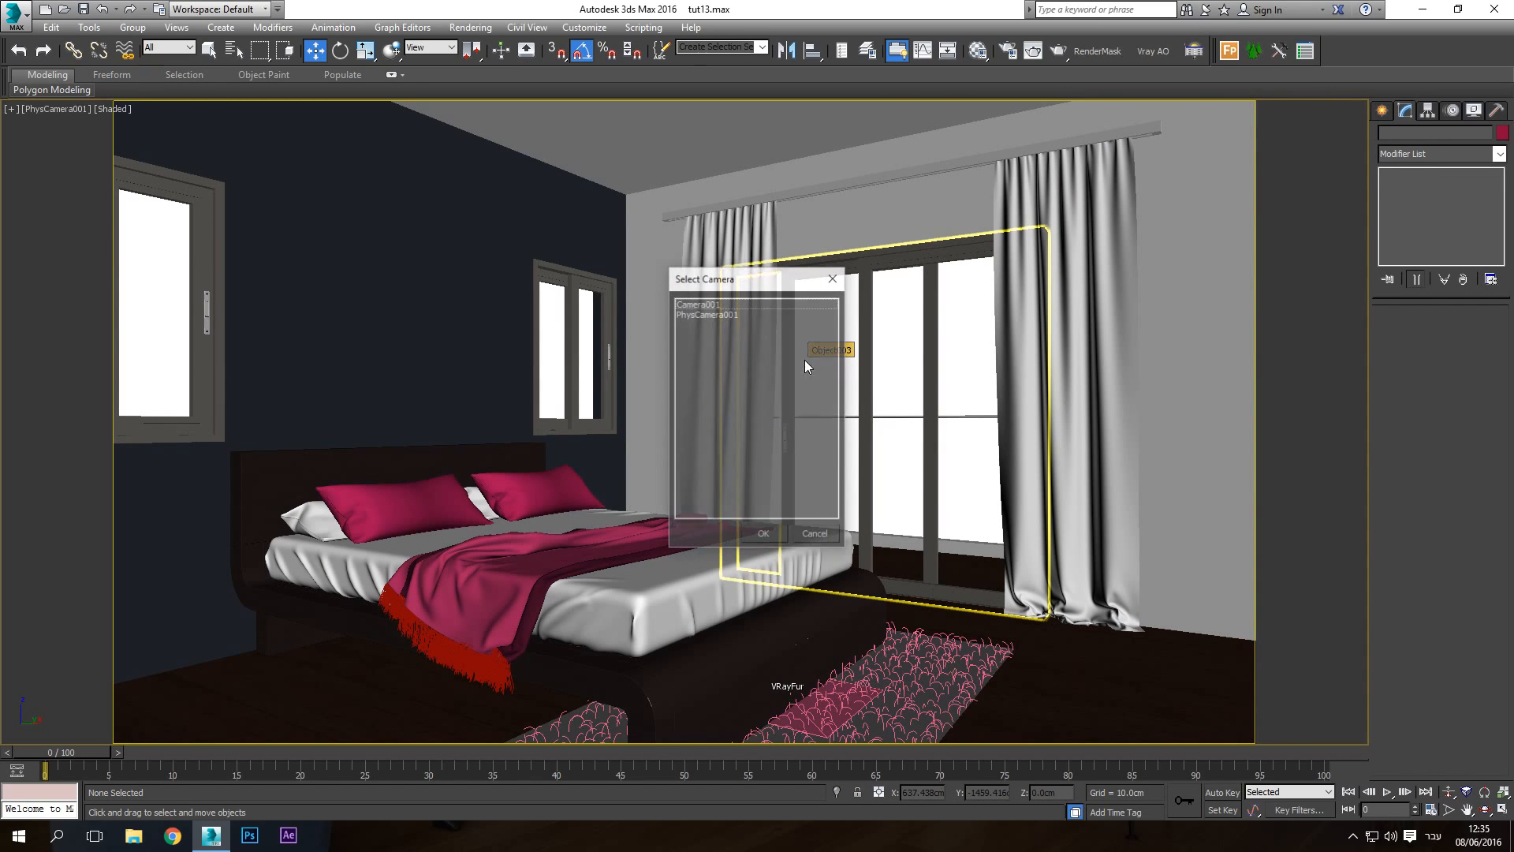
{"action": "double_click", "coordinate": [718, 306]}
{"action": "double_click", "coordinate": [722, 314]}
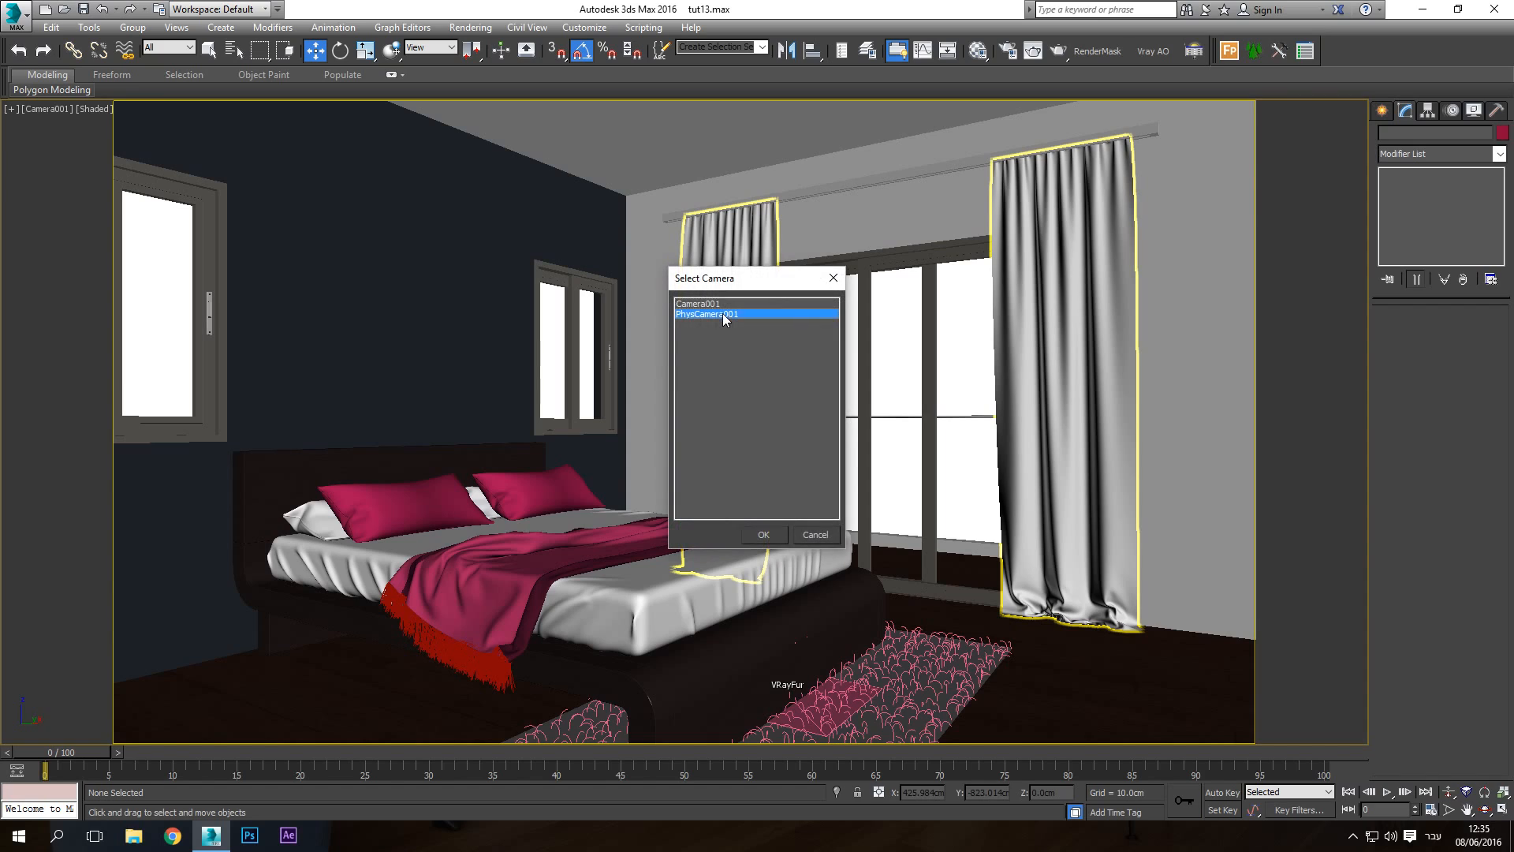
In the top view, delete the original Camera001 and select the remaining physical camera
{"action": "key", "text": "t"}
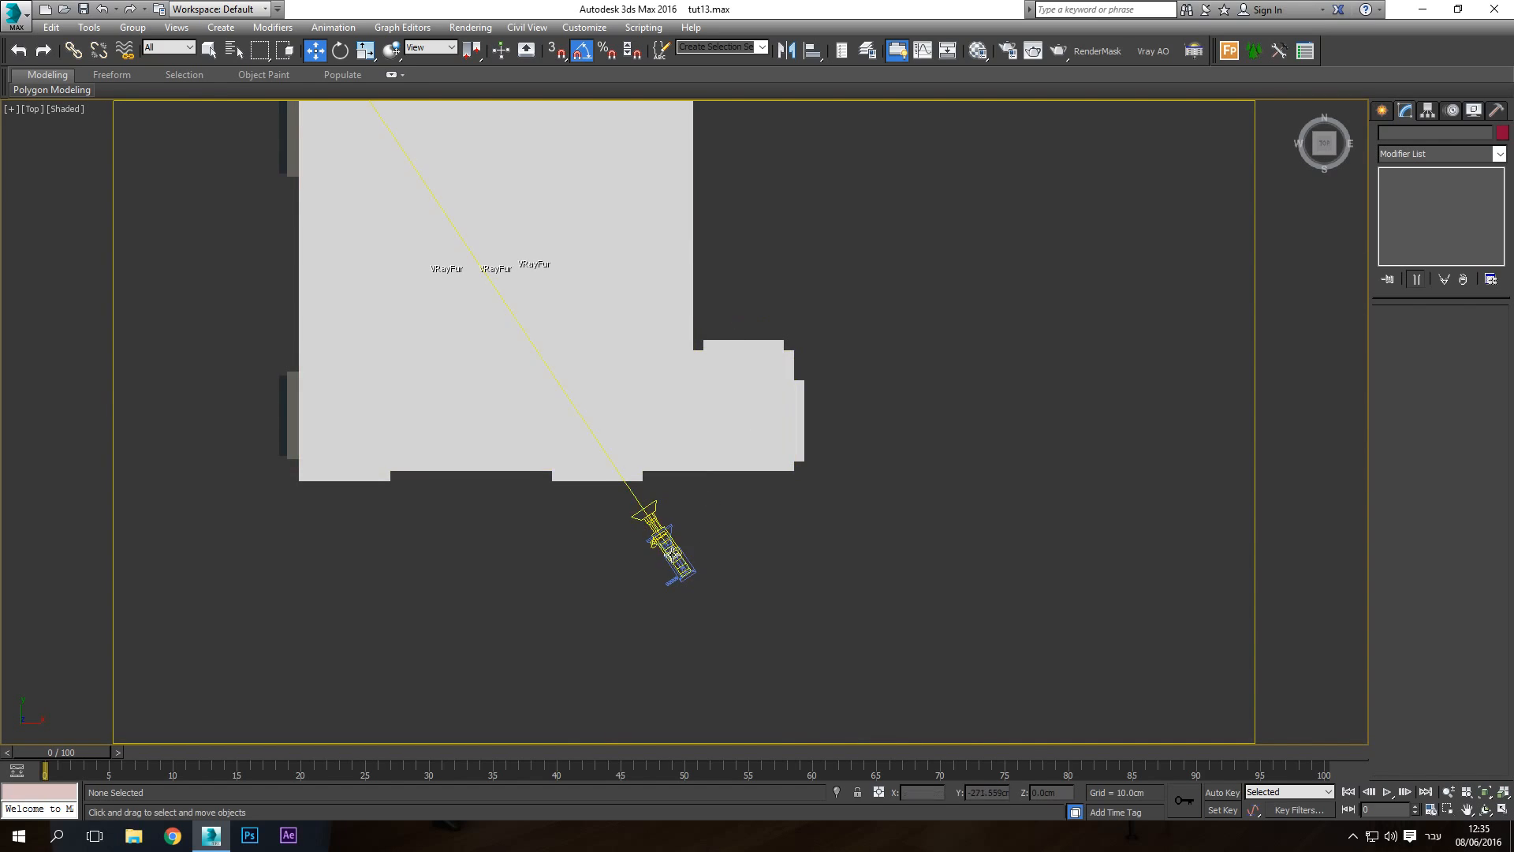
{"action": "scroll", "coordinate": [670, 552], "scroll_direction": "up", "scroll_amount": 6}
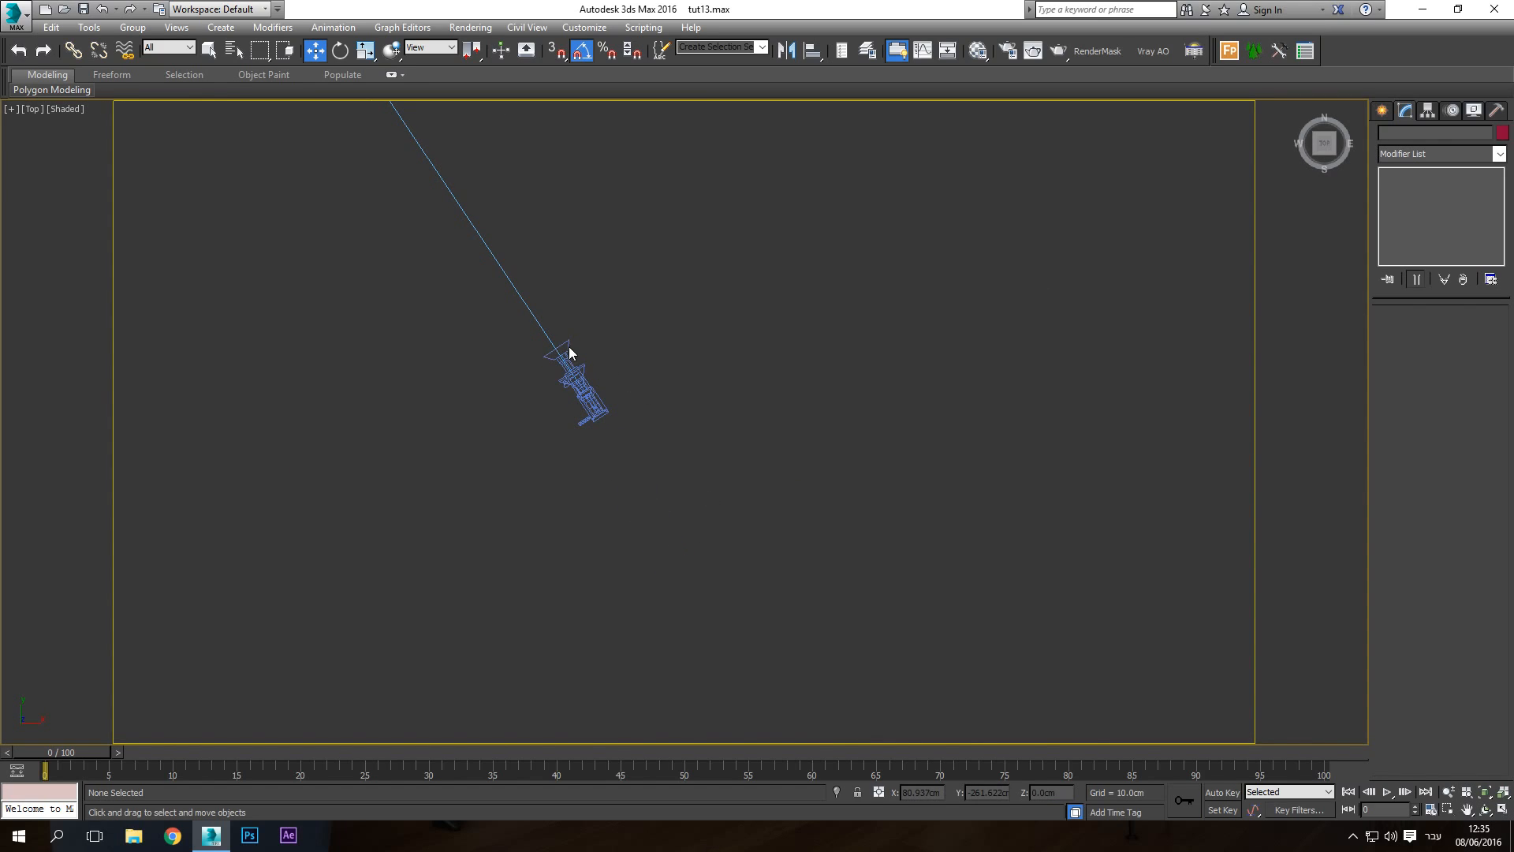
{"action": "left_click", "coordinate": [568, 348]}
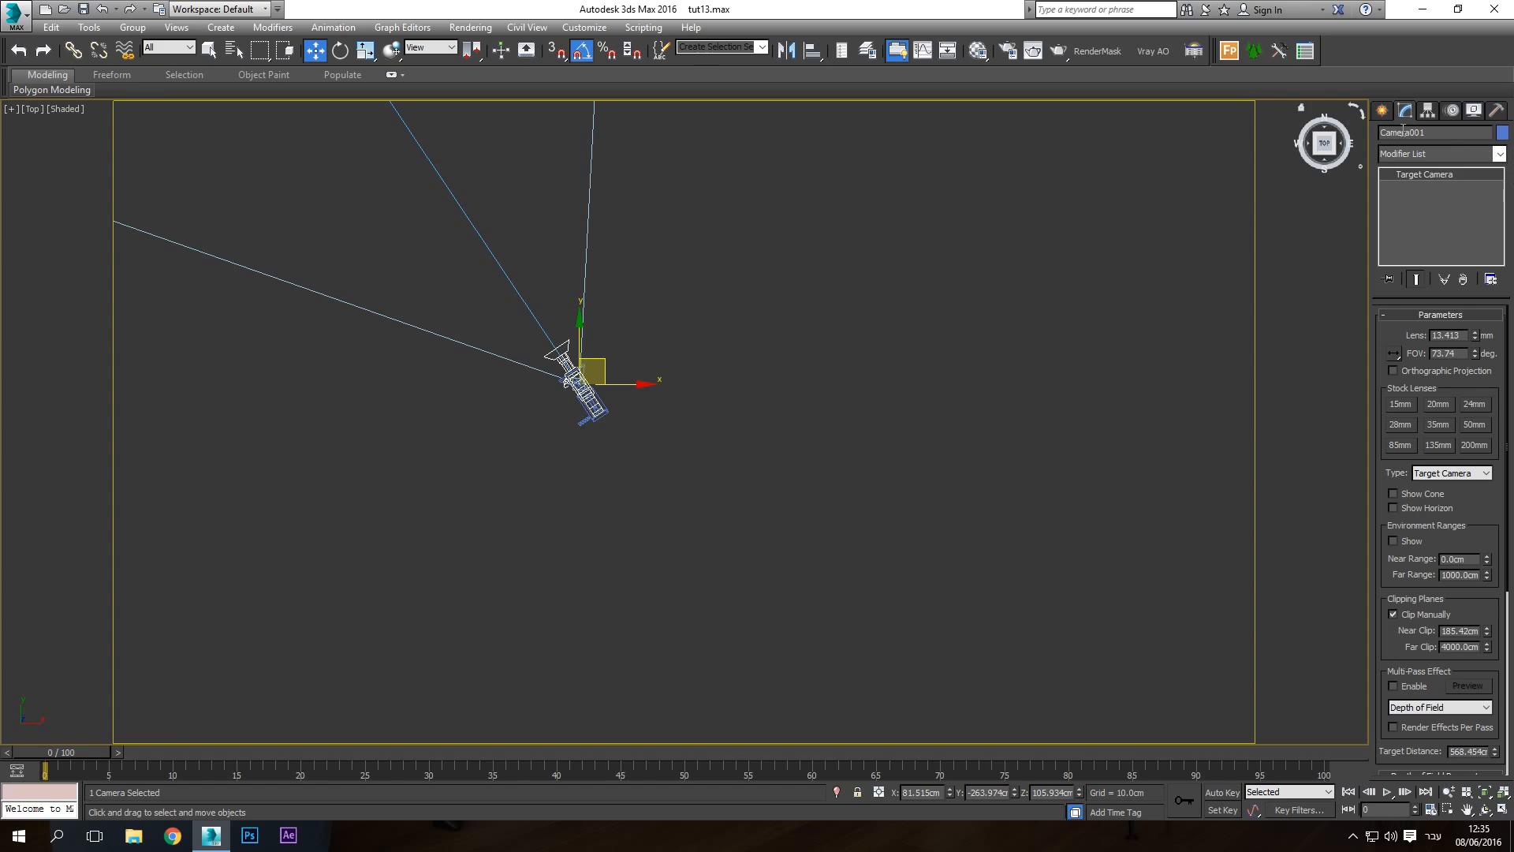
{"action": "left_click", "coordinate": [831, 410]}
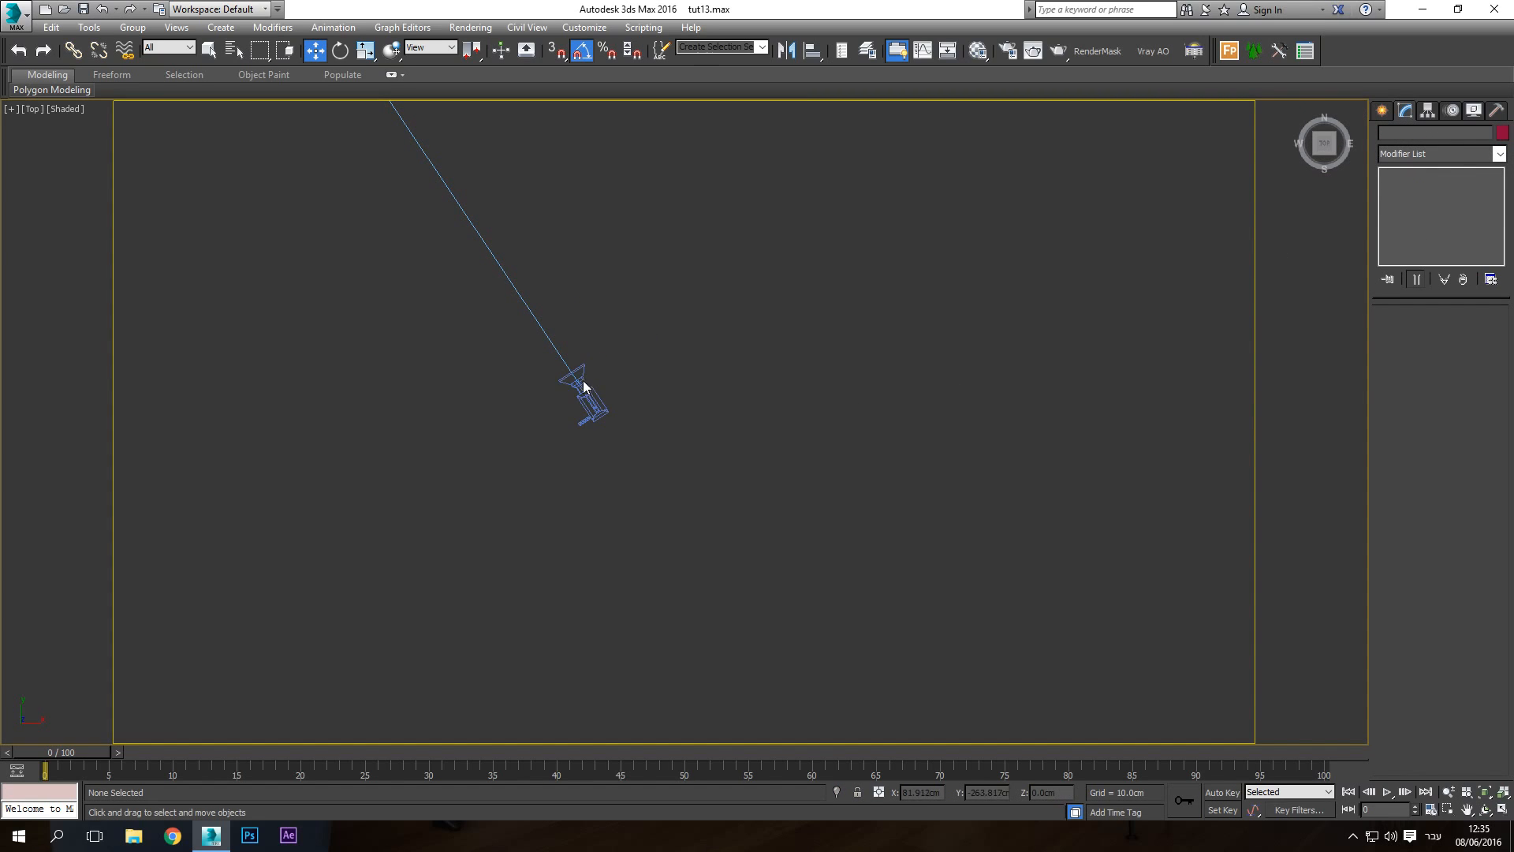
{"action": "mouse_move", "coordinate": [584, 386]}
{"action": "left_mouse_down"}
{"action": "mouse_move", "coordinate": [710, 491]}
{"action": "mouse_move", "coordinate": [694, 479]}
{"action": "left_mouse_up"}
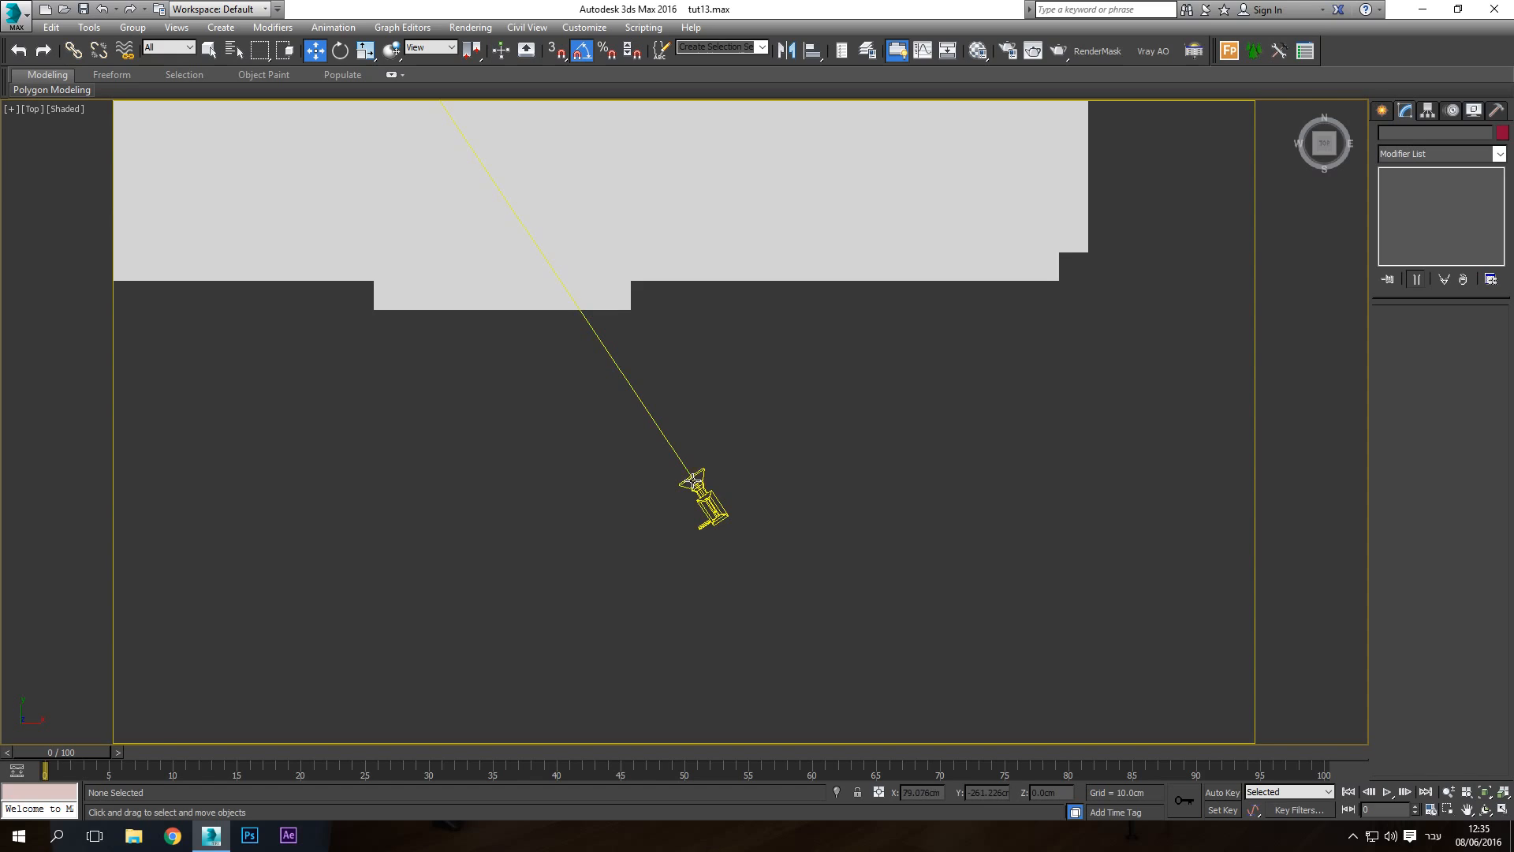
{"action": "left_click", "coordinate": [692, 479]}
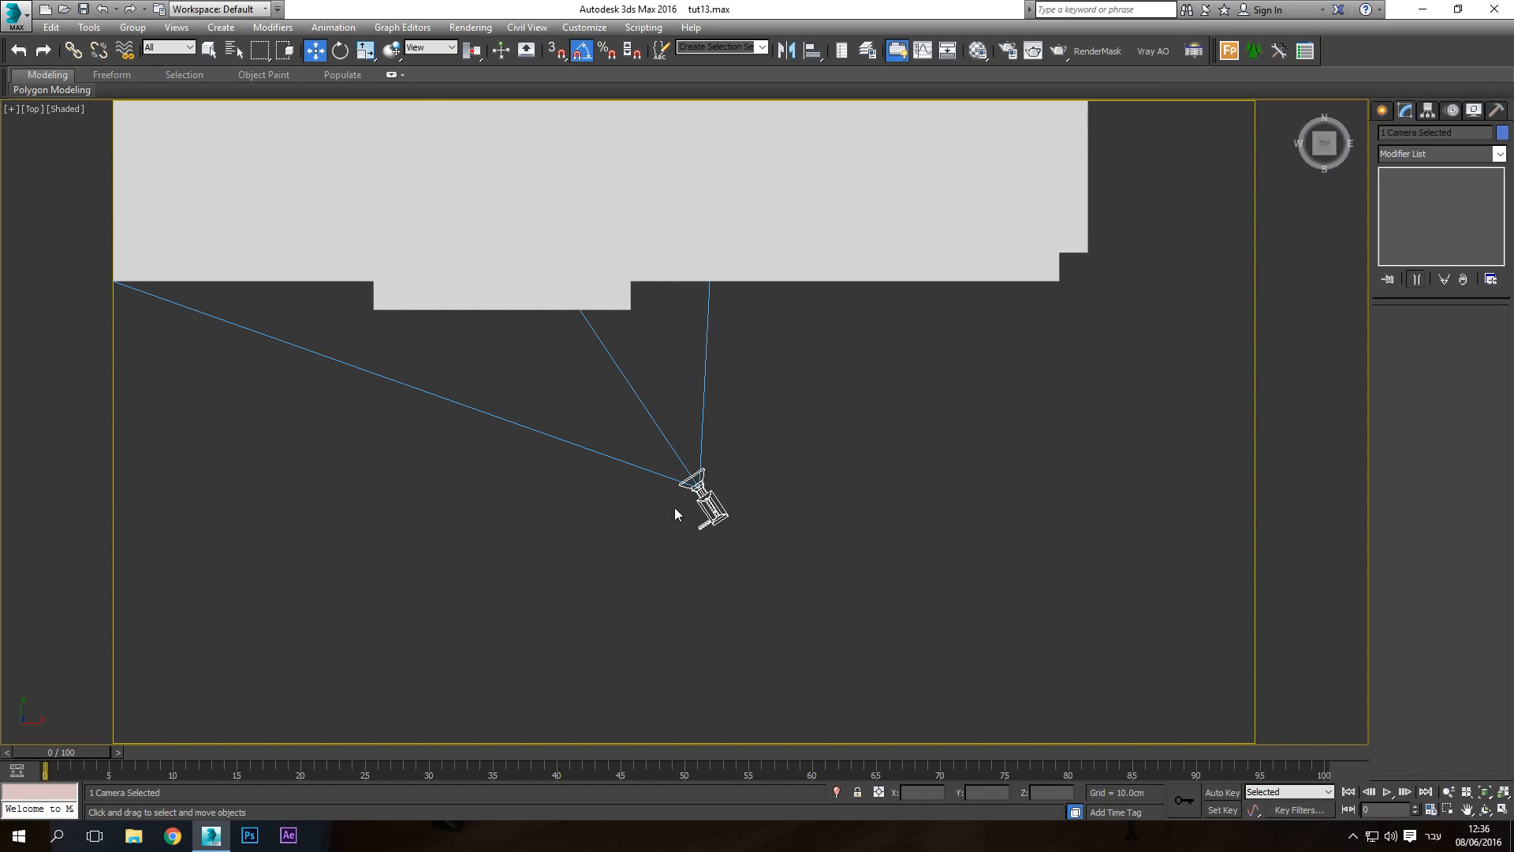
{"action": "scroll", "coordinate": [773, 489], "scroll_direction": "down", "scroll_amount": 3}
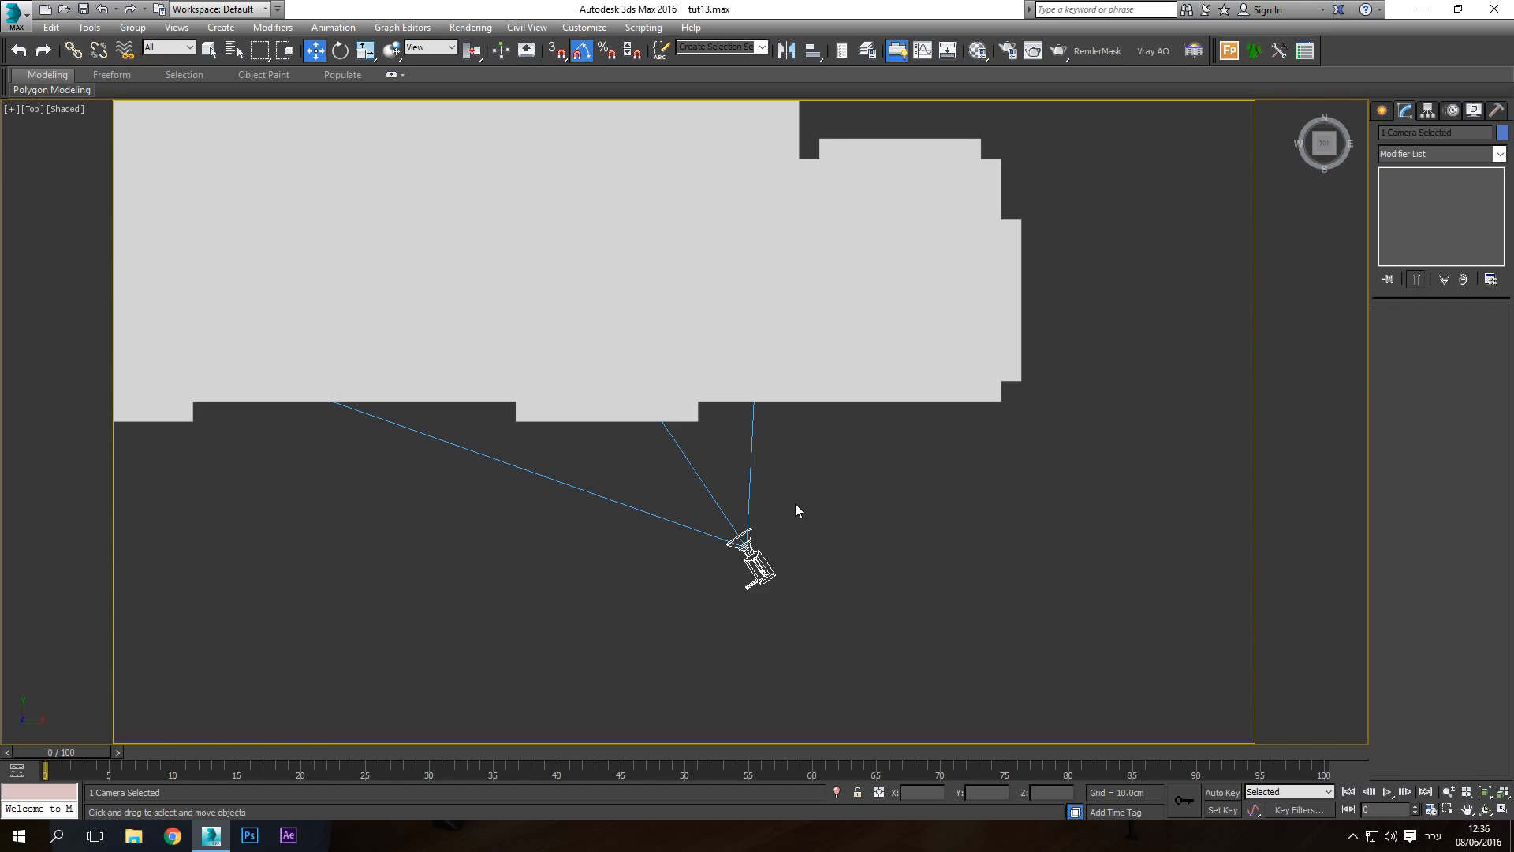
Review the environment's Physical Camera Exposure Control settings, including per-camera exposure, image control and physical scale
{"action": "left_click", "coordinate": [471, 27]}
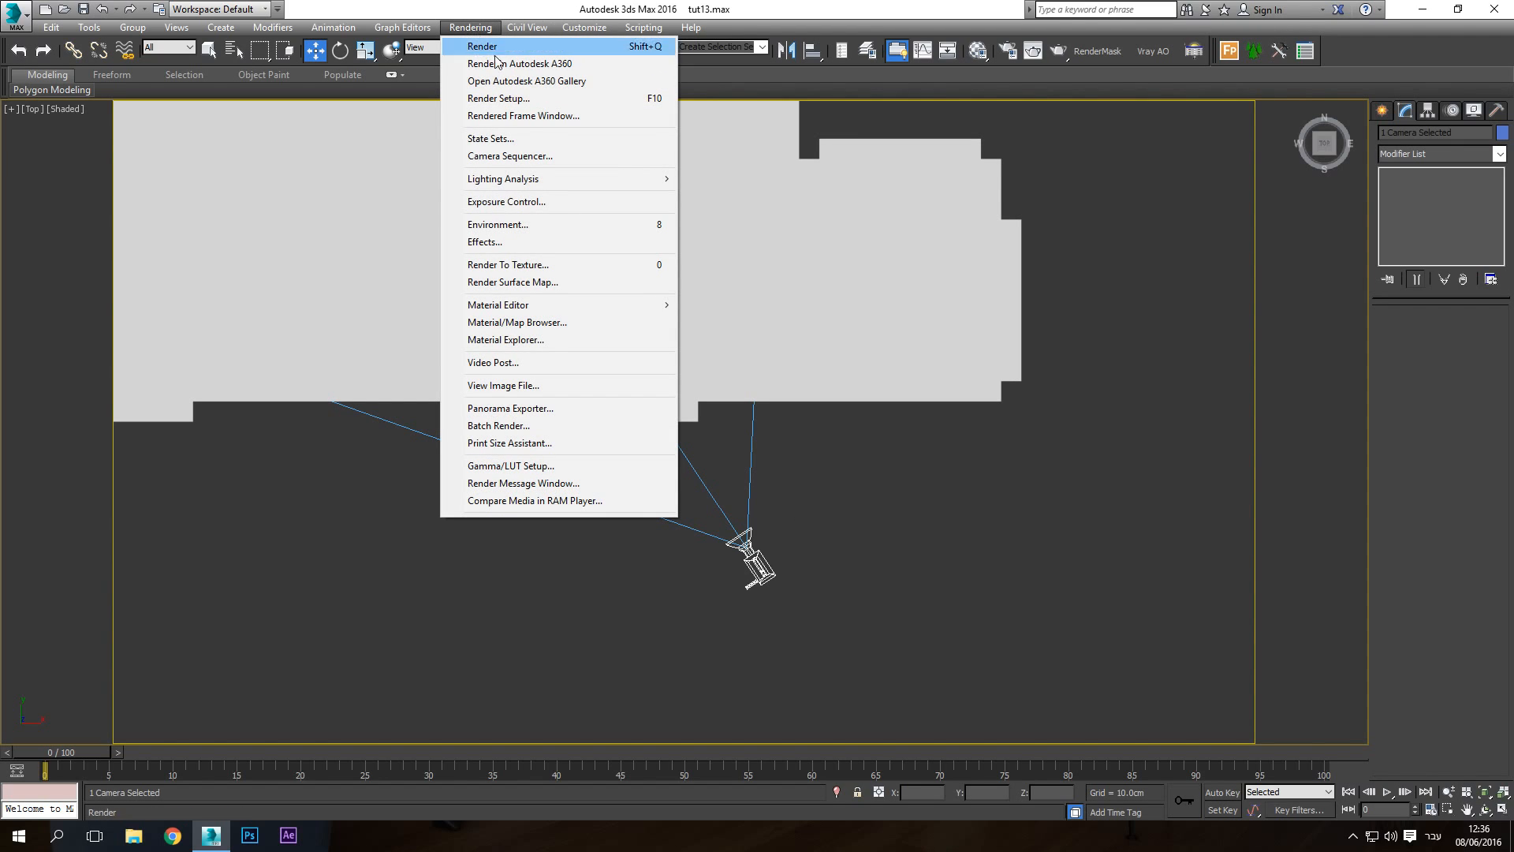
{"action": "left_click", "coordinate": [494, 225]}
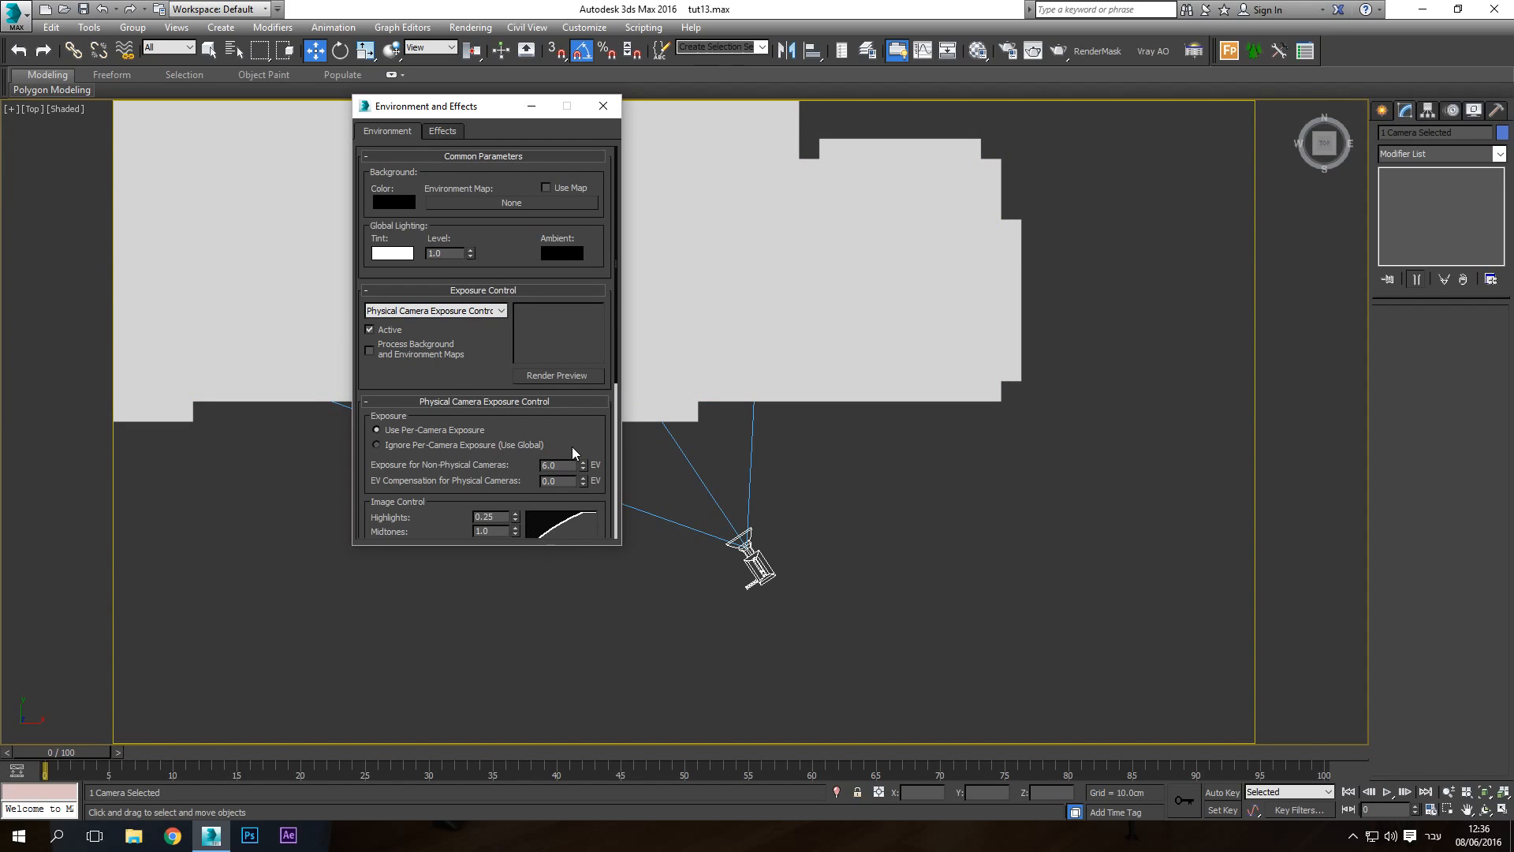
{"action": "left_click_drag", "start_coordinate": [588, 417], "coordinate": [574, 319]}
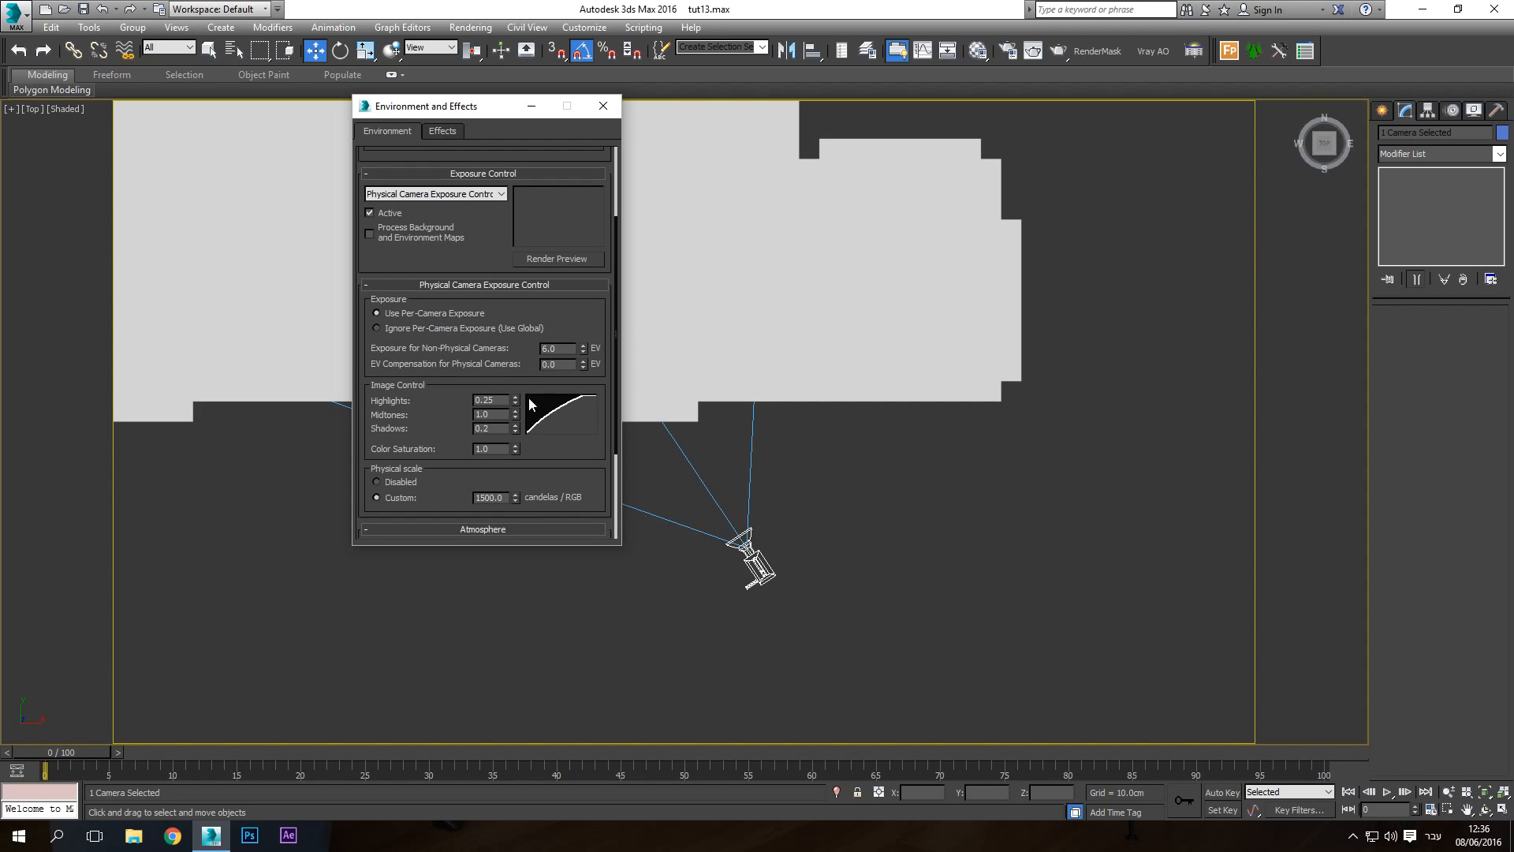
{"action": "left_click_drag", "start_coordinate": [569, 299], "coordinate": [578, 473]}
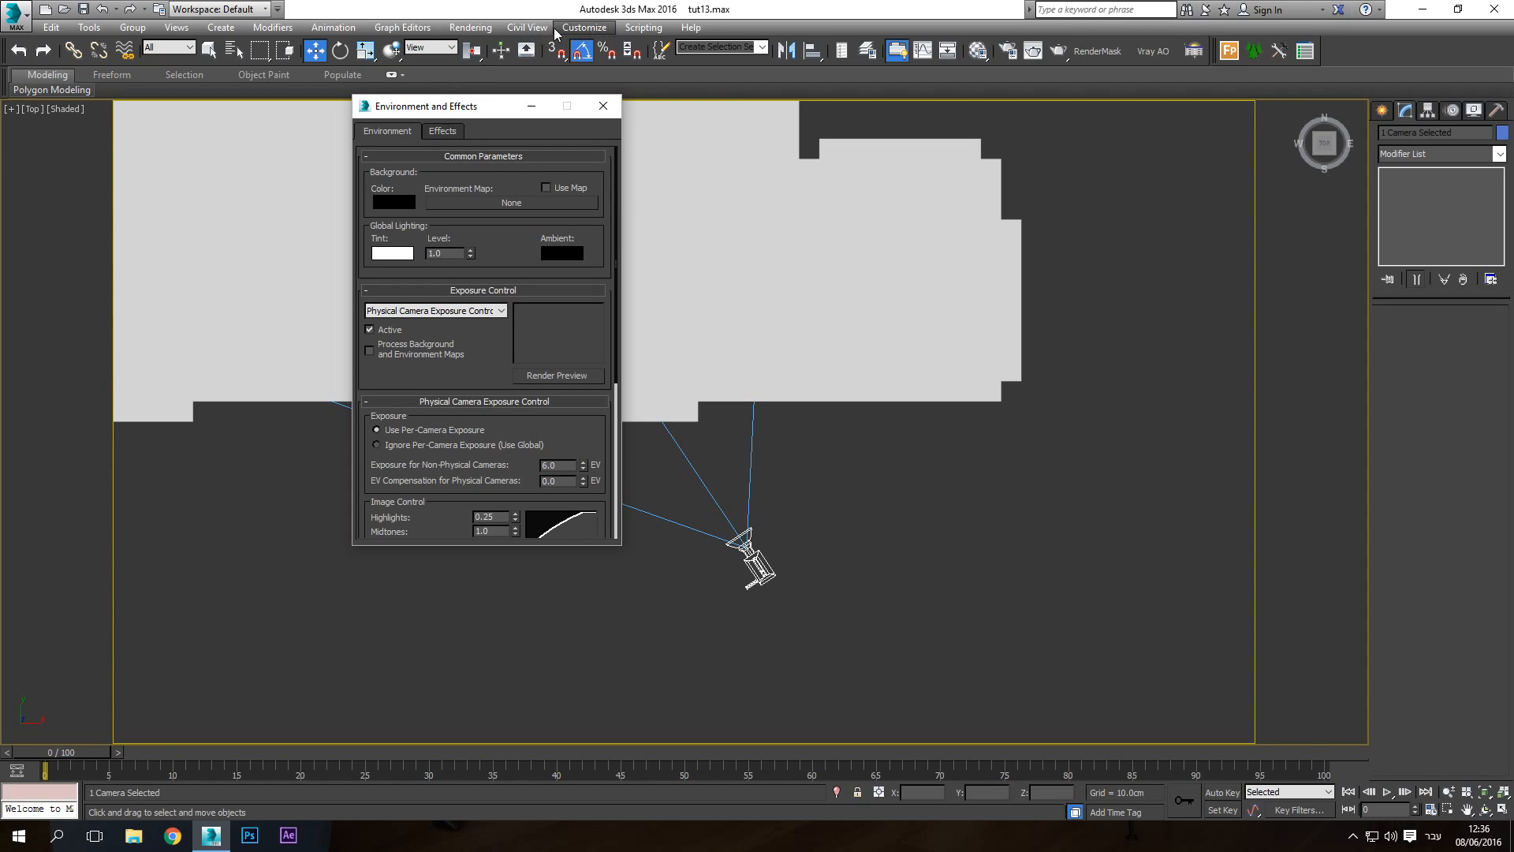
{"action": "left_click", "coordinate": [477, 29]}
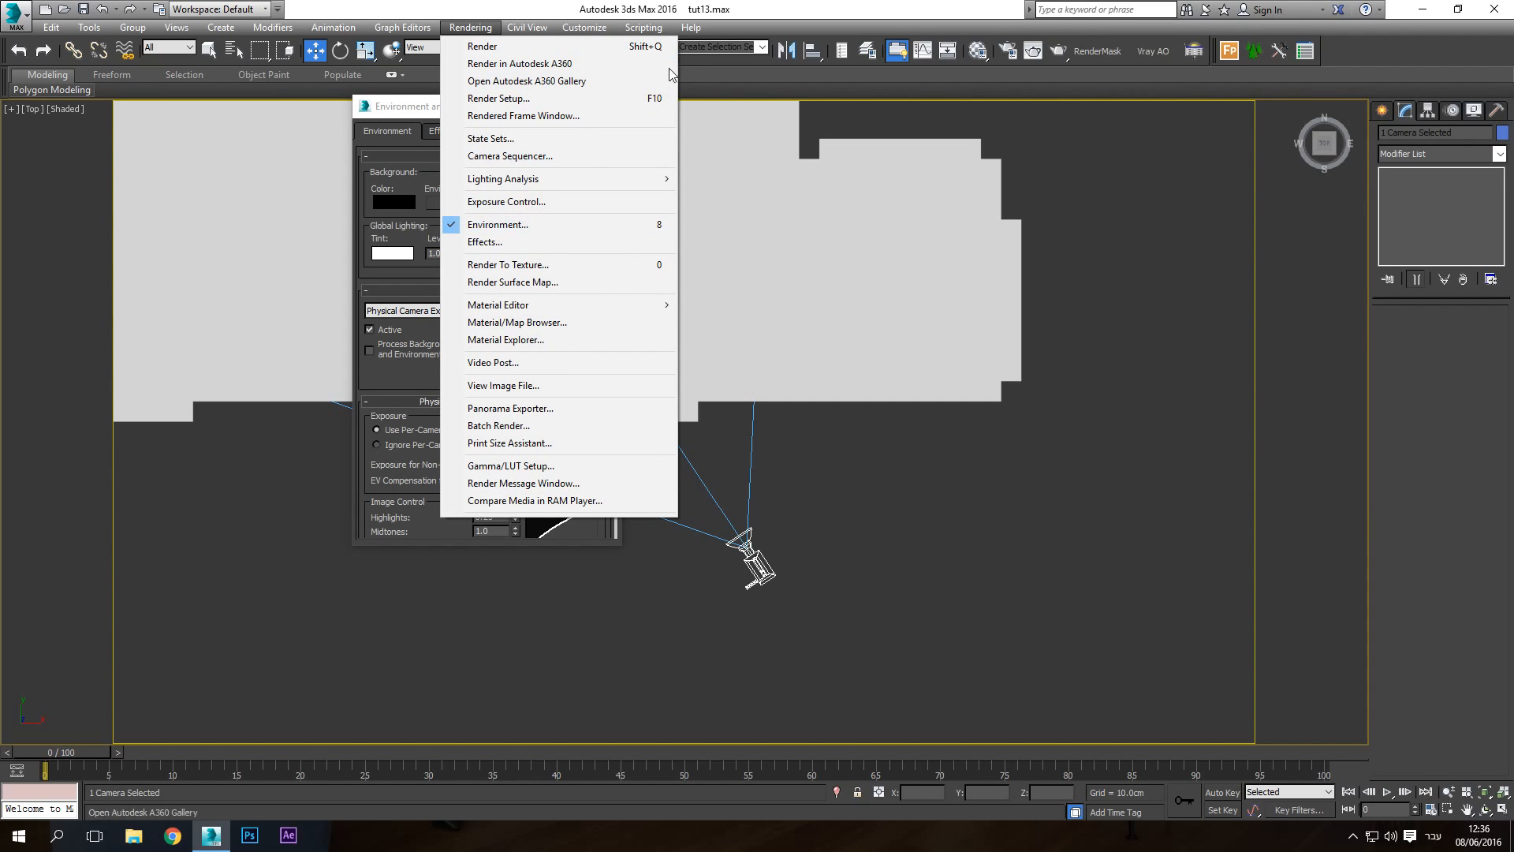
{"action": "left_click", "coordinate": [827, 710]}
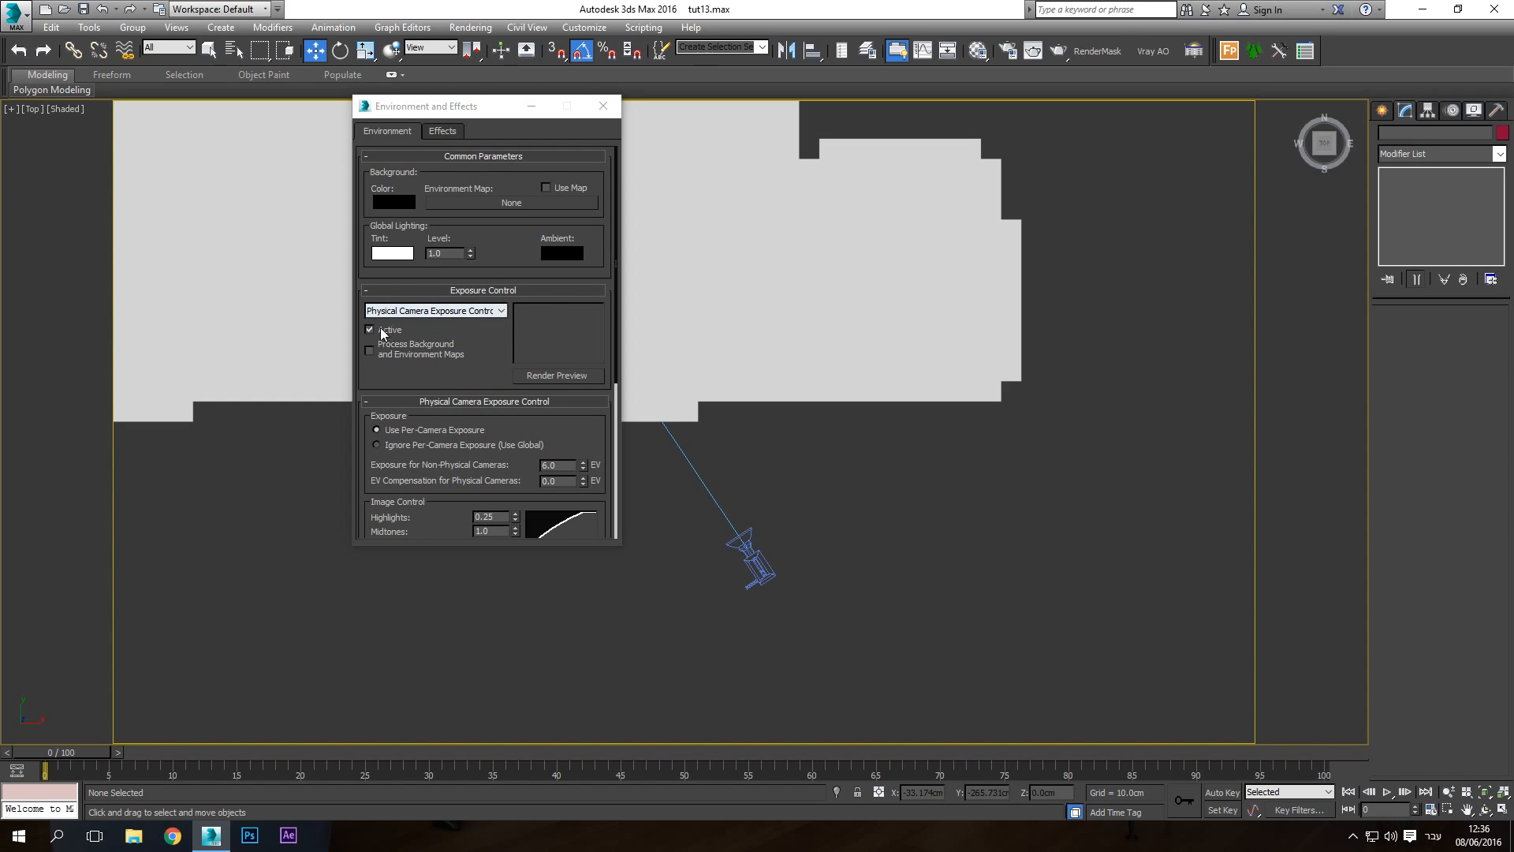
{"action": "left_click", "coordinate": [604, 107]}
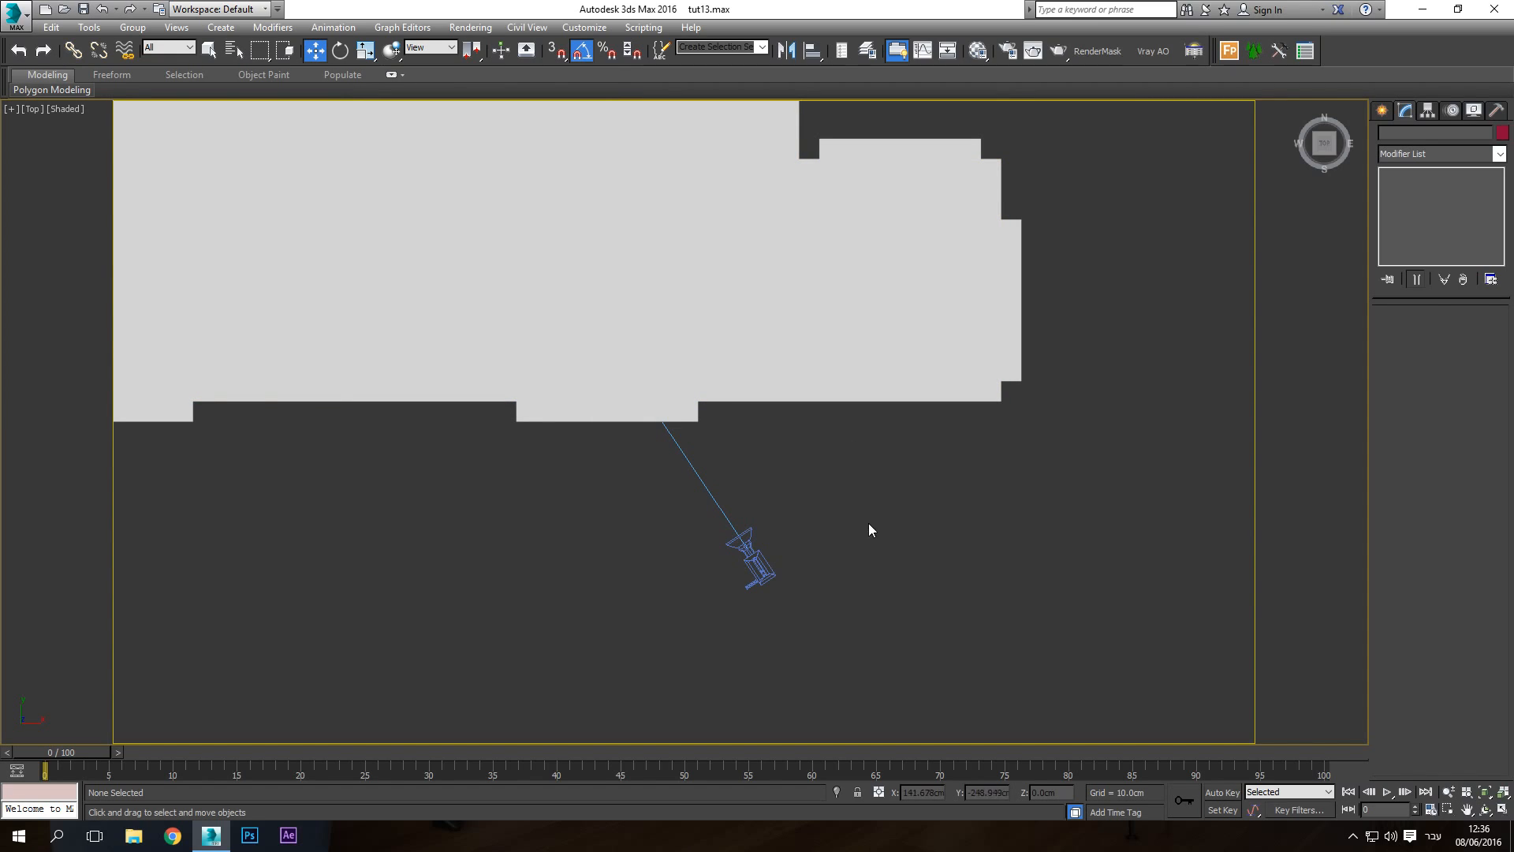
Return to the shaded PhysCamera001 view and run a test render of the bedroom to inspect its exposure
{"action": "scroll", "coordinate": [820, 536], "scroll_direction": "down", "scroll_amount": 3}
{"action": "key", "text": "F3"}
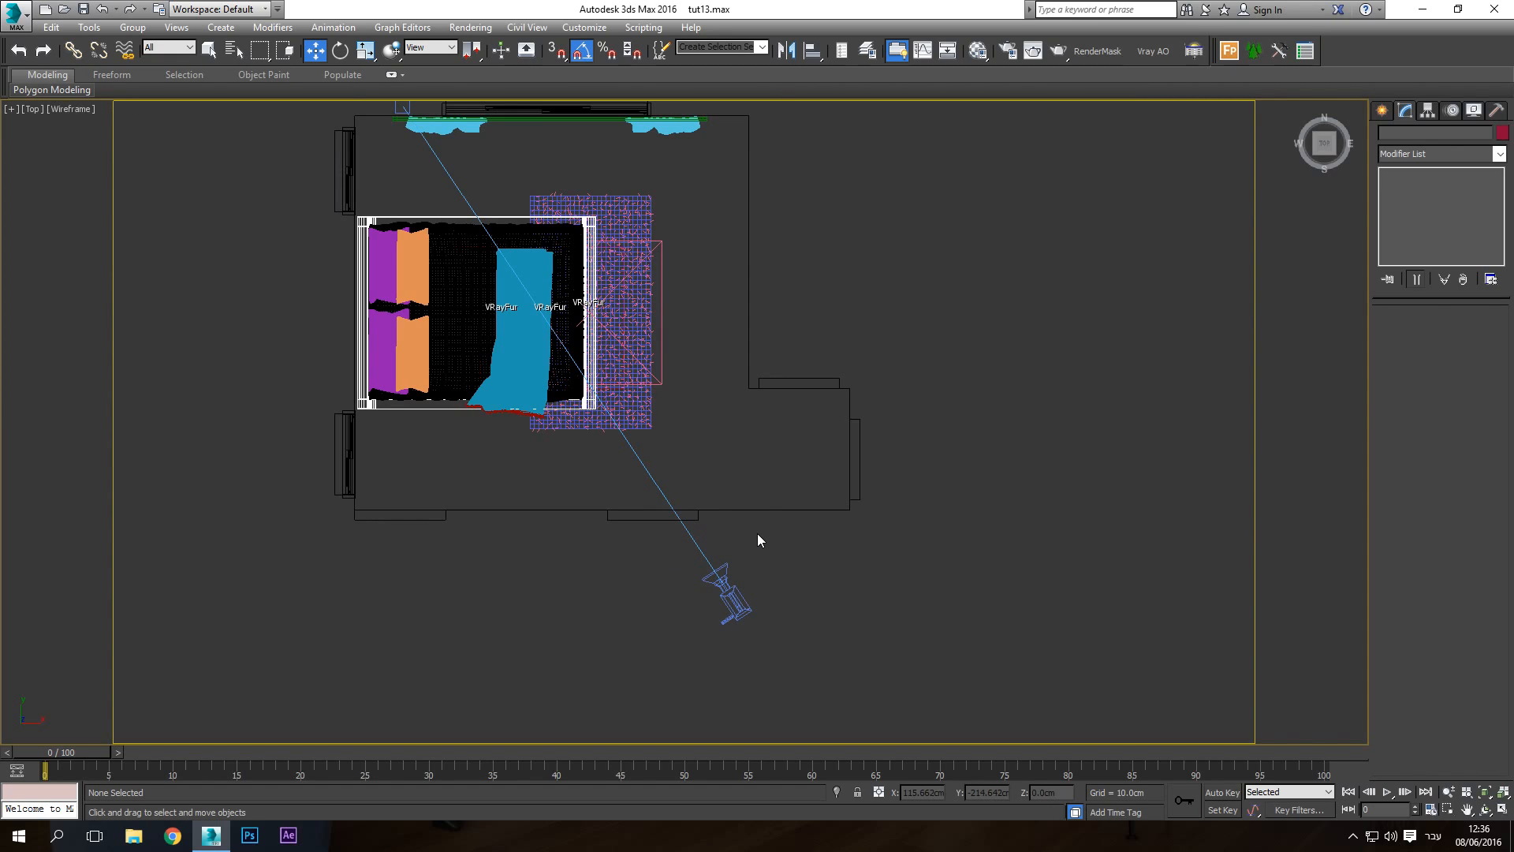
{"action": "key", "text": "F3"}
{"action": "key", "text": "c"}
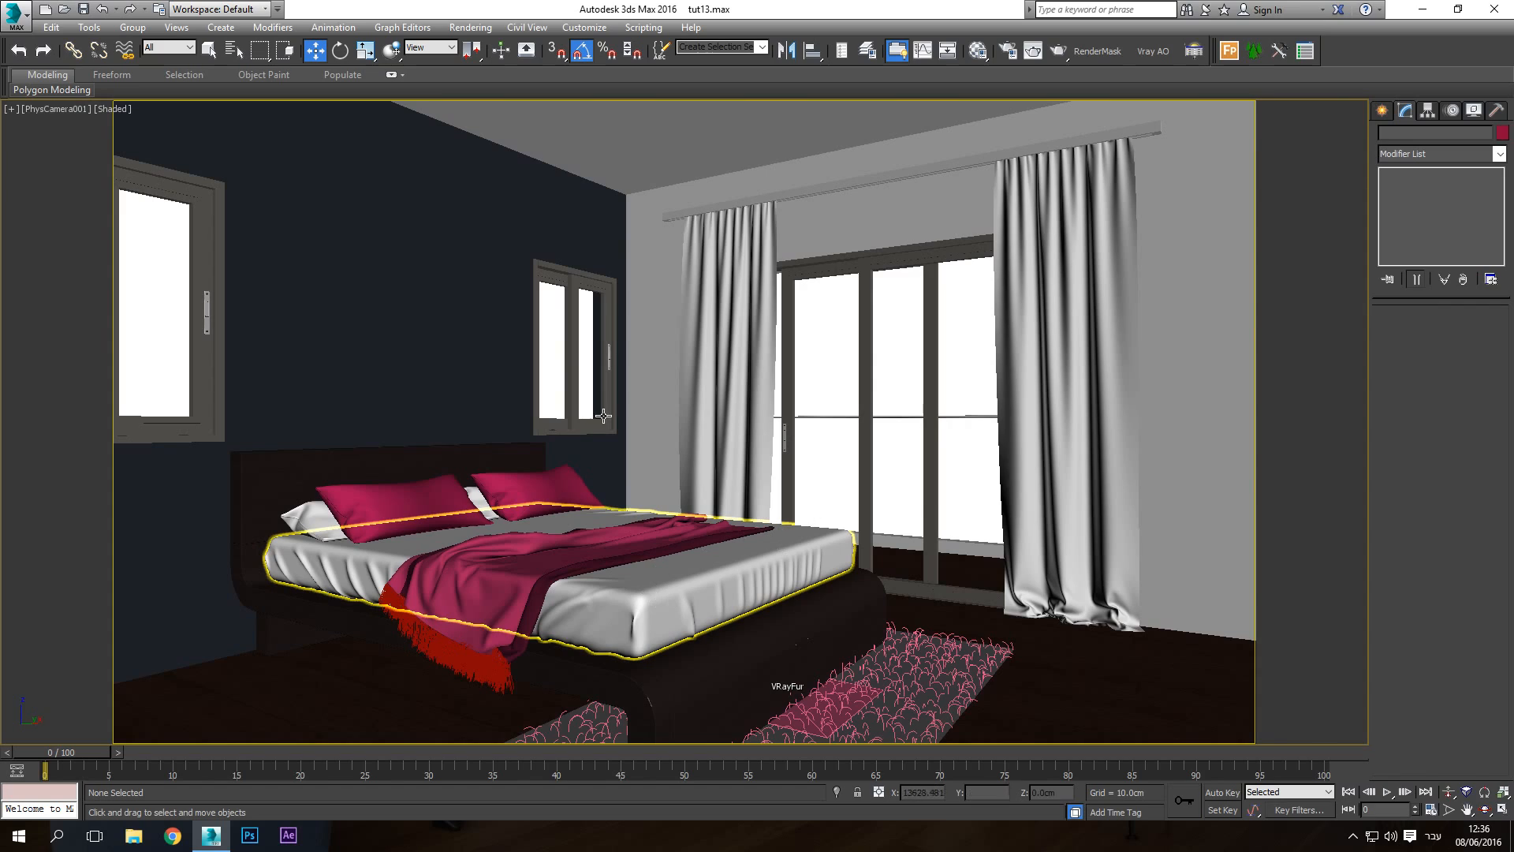
{"action": "left_click", "coordinate": [1059, 51]}
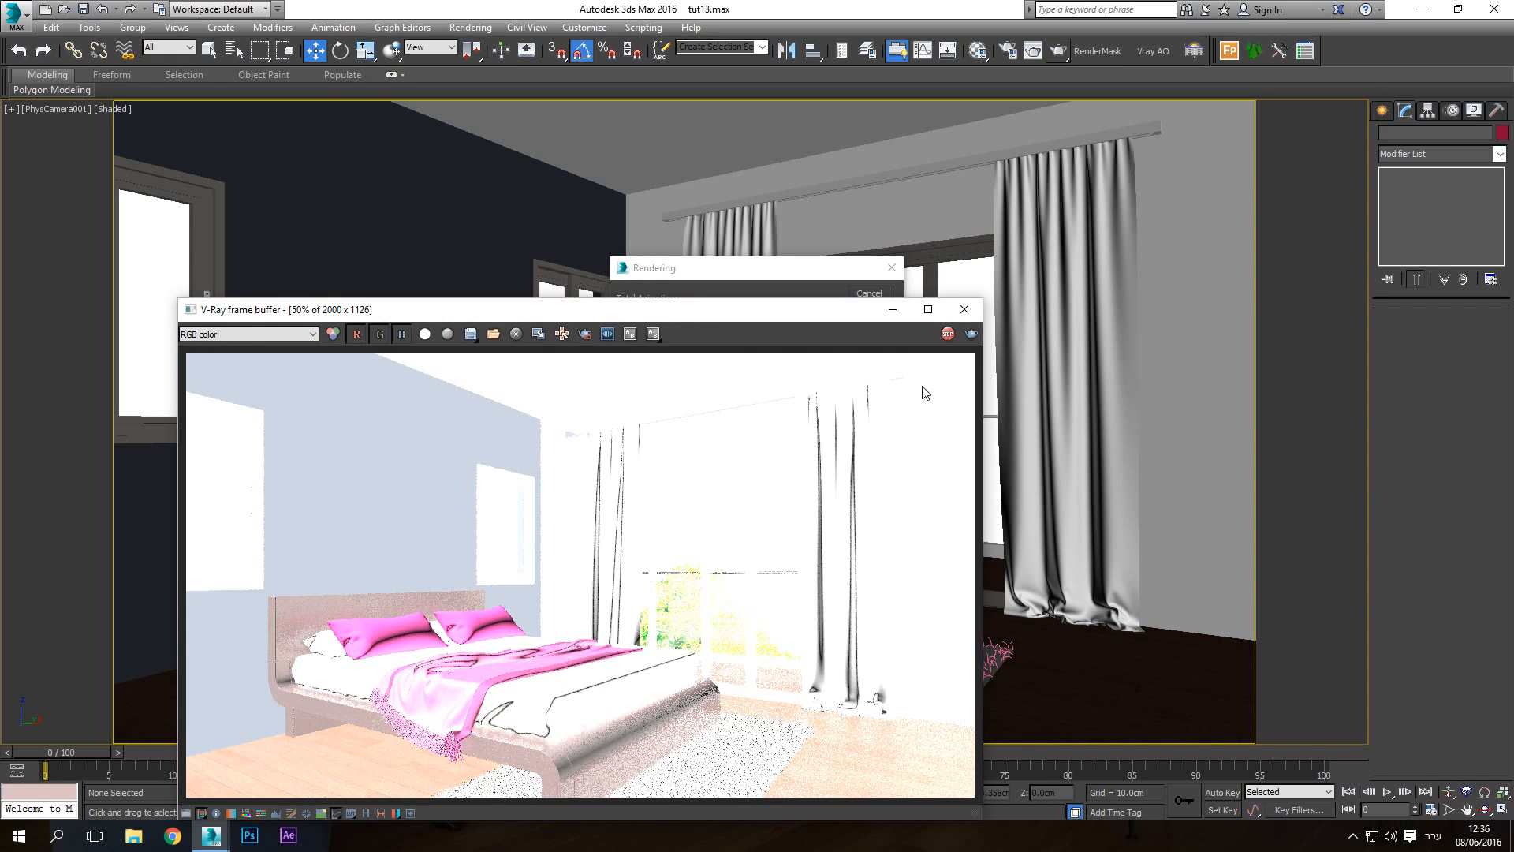
{"action": "left_click_drag", "start_coordinate": [750, 311], "coordinate": [769, 152]}
{"action": "left_click", "coordinate": [932, 150]}
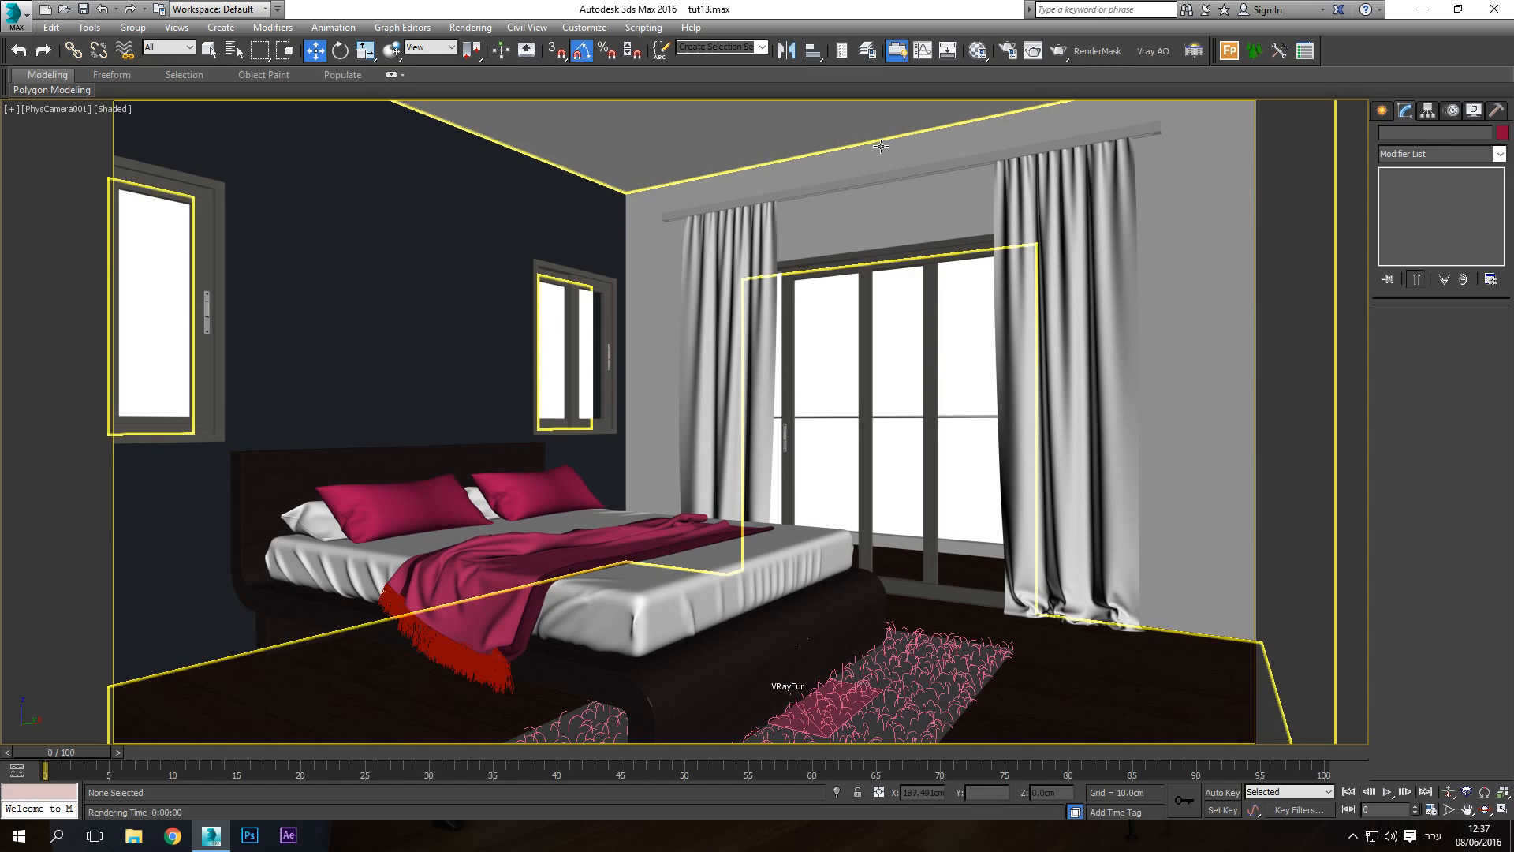
Look over the V-Ray render setup, checking the GI settings and the common parameters
{"action": "left_click", "coordinate": [1008, 52]}
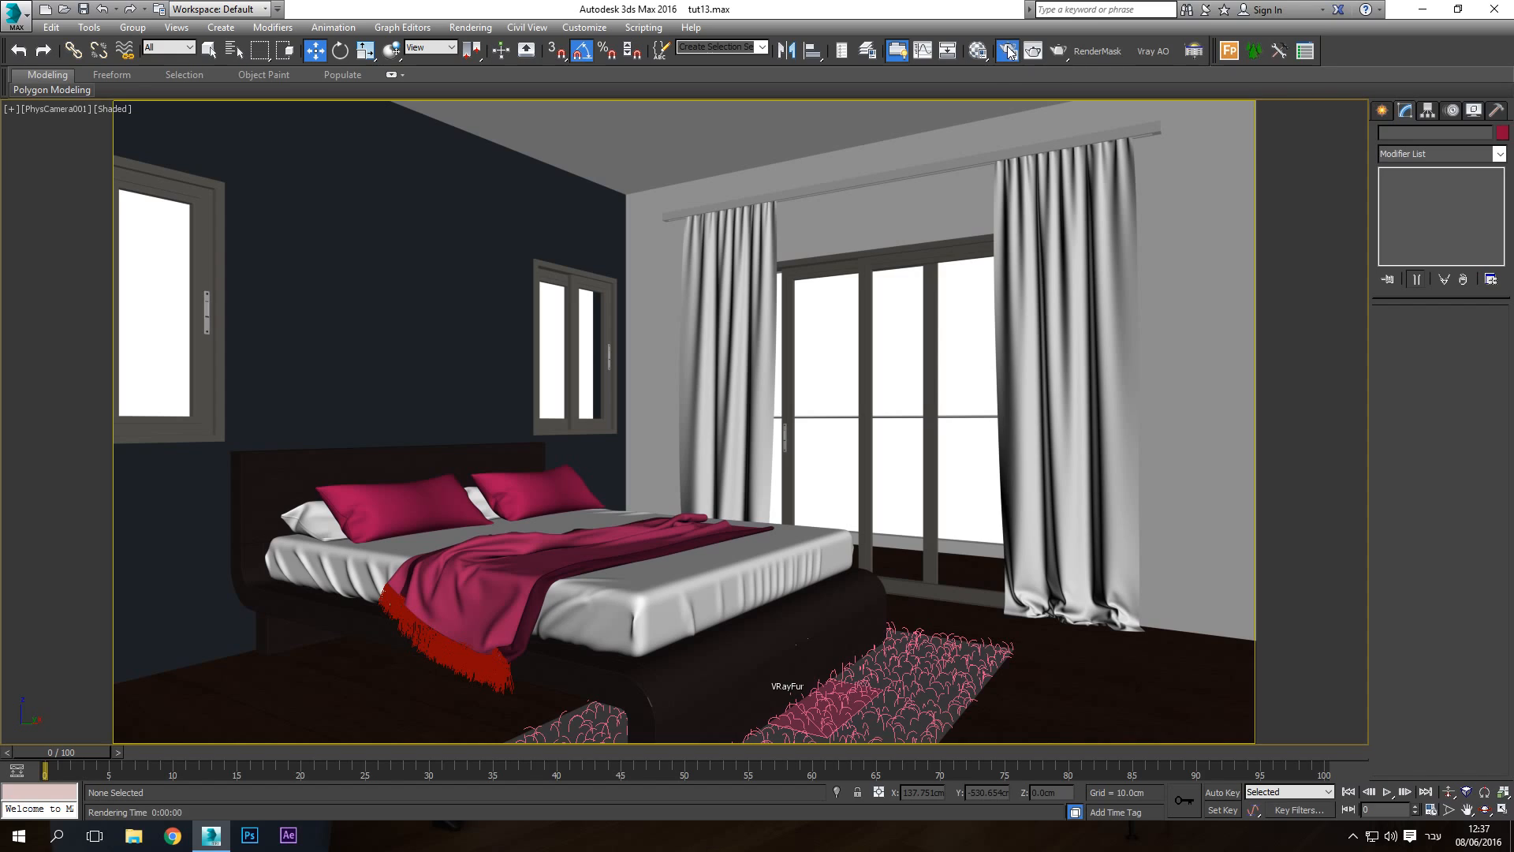
{"action": "left_click_drag", "start_coordinate": [937, 29], "coordinate": [777, 57]}
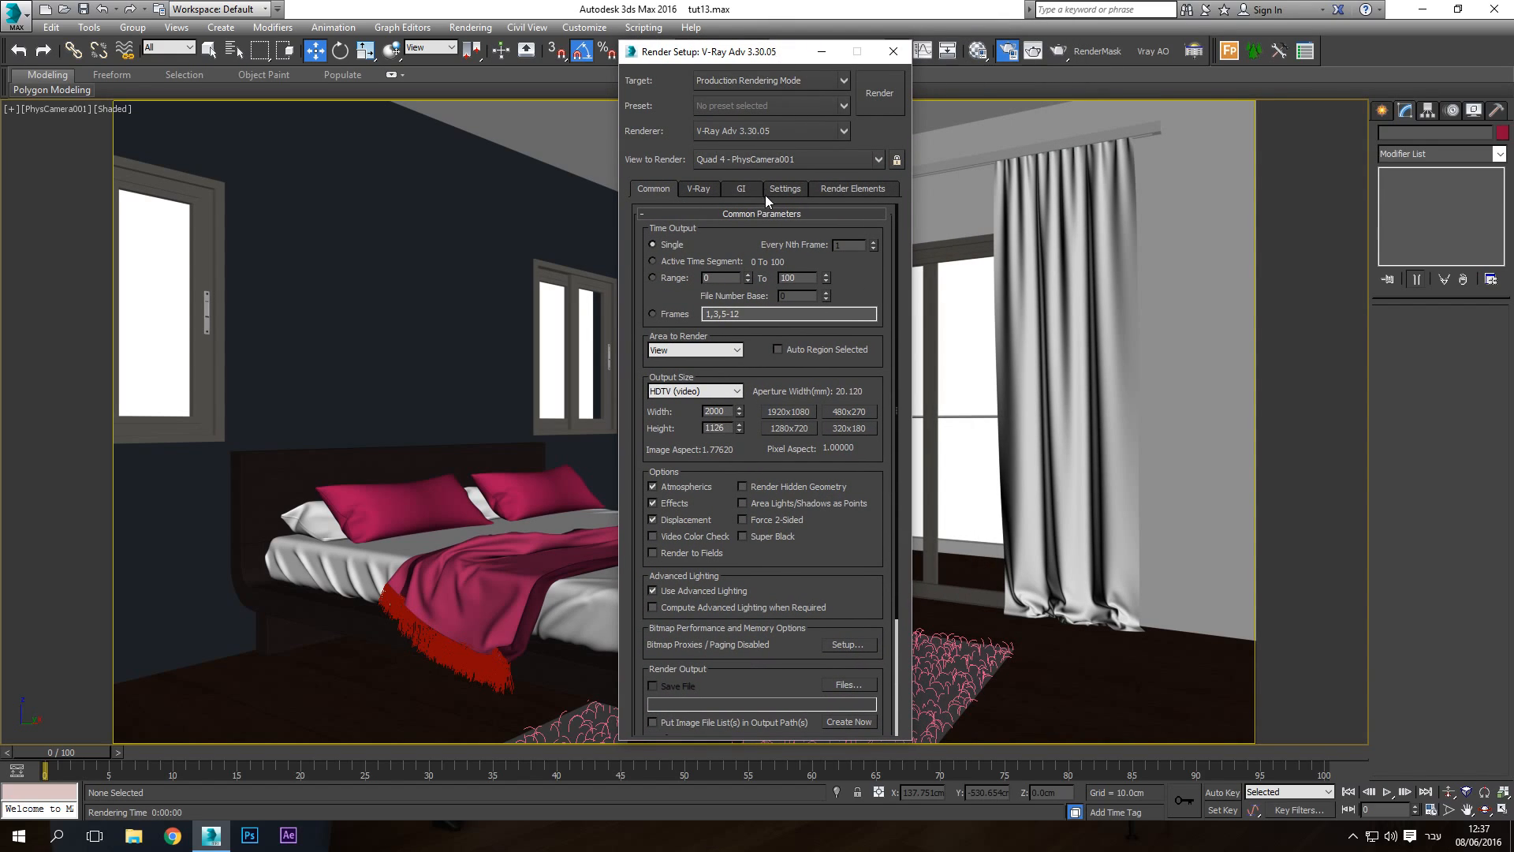
{"action": "left_click", "coordinate": [740, 190]}
{"action": "left_click", "coordinate": [655, 190]}
{"action": "left_click", "coordinate": [894, 52]}
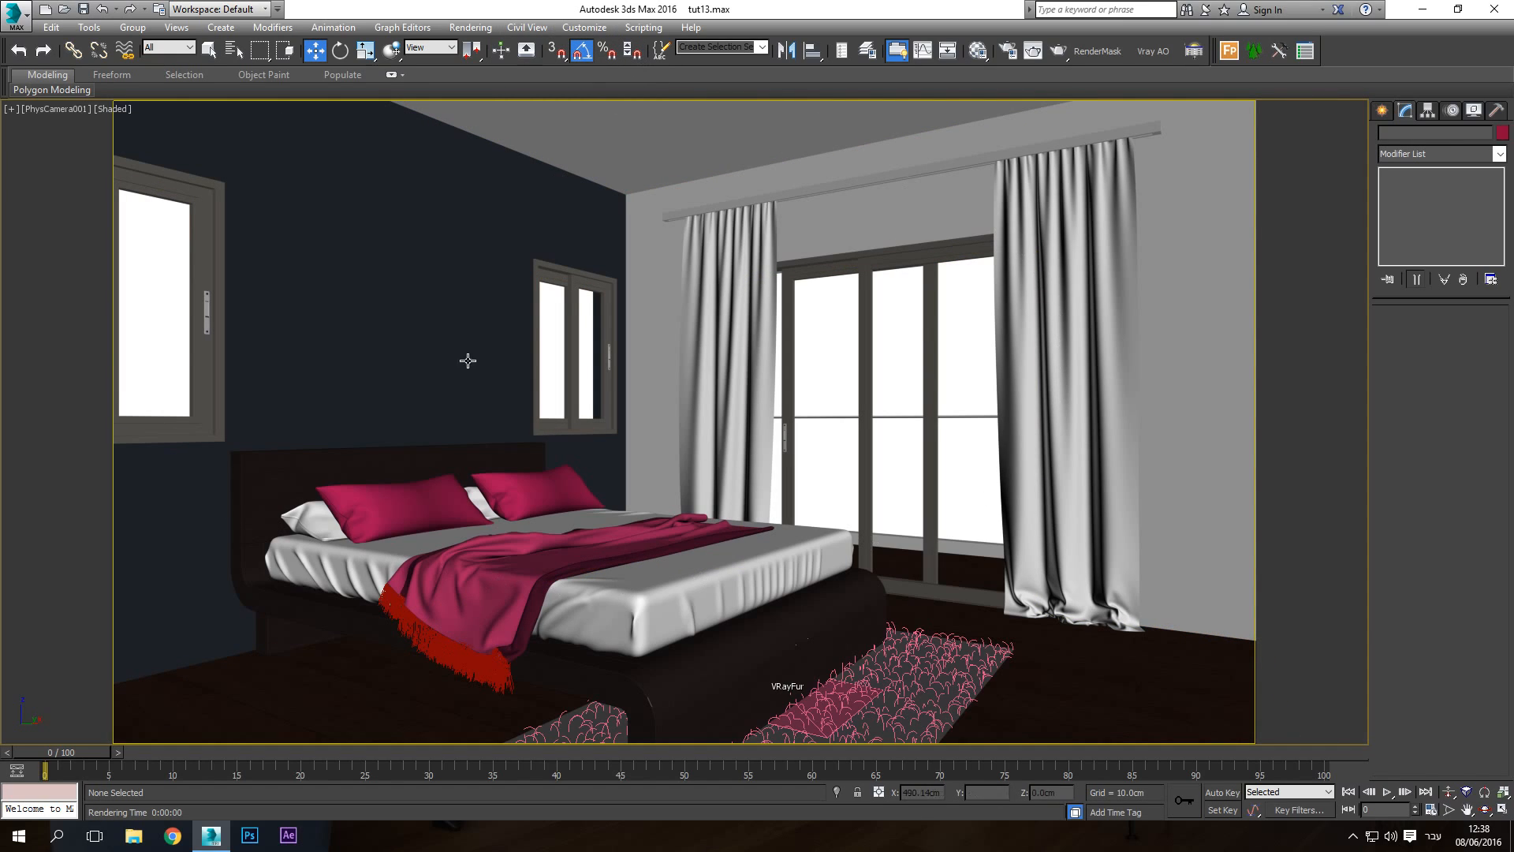
Enable Gamma/LUT correction with gamma 2.2 and recheck the options affecting color selectors and the Material Editor
{"action": "left_click", "coordinate": [473, 30]}
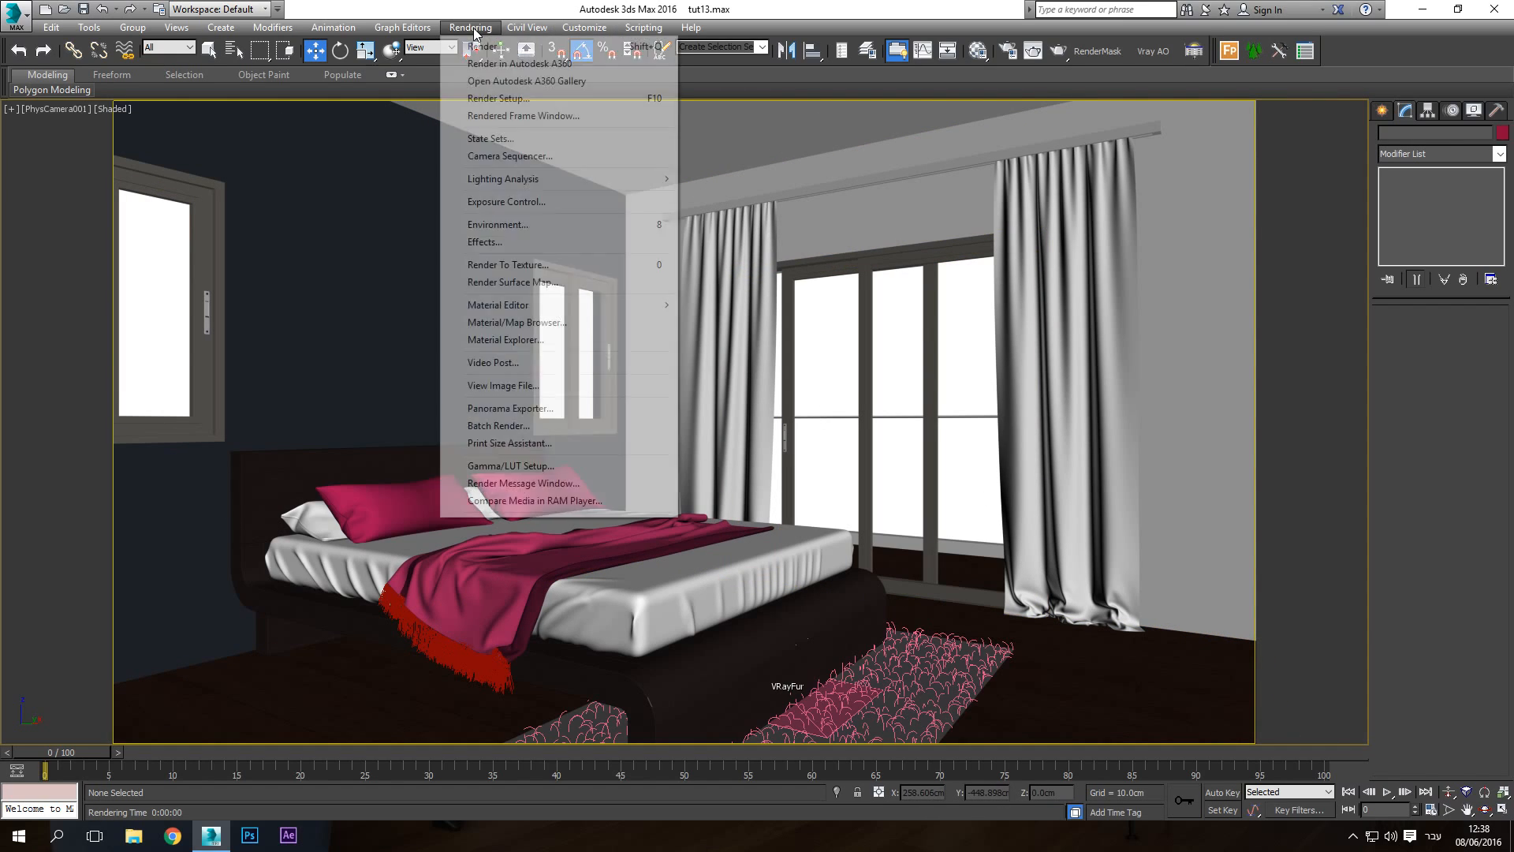
{"action": "left_click", "coordinate": [522, 466]}
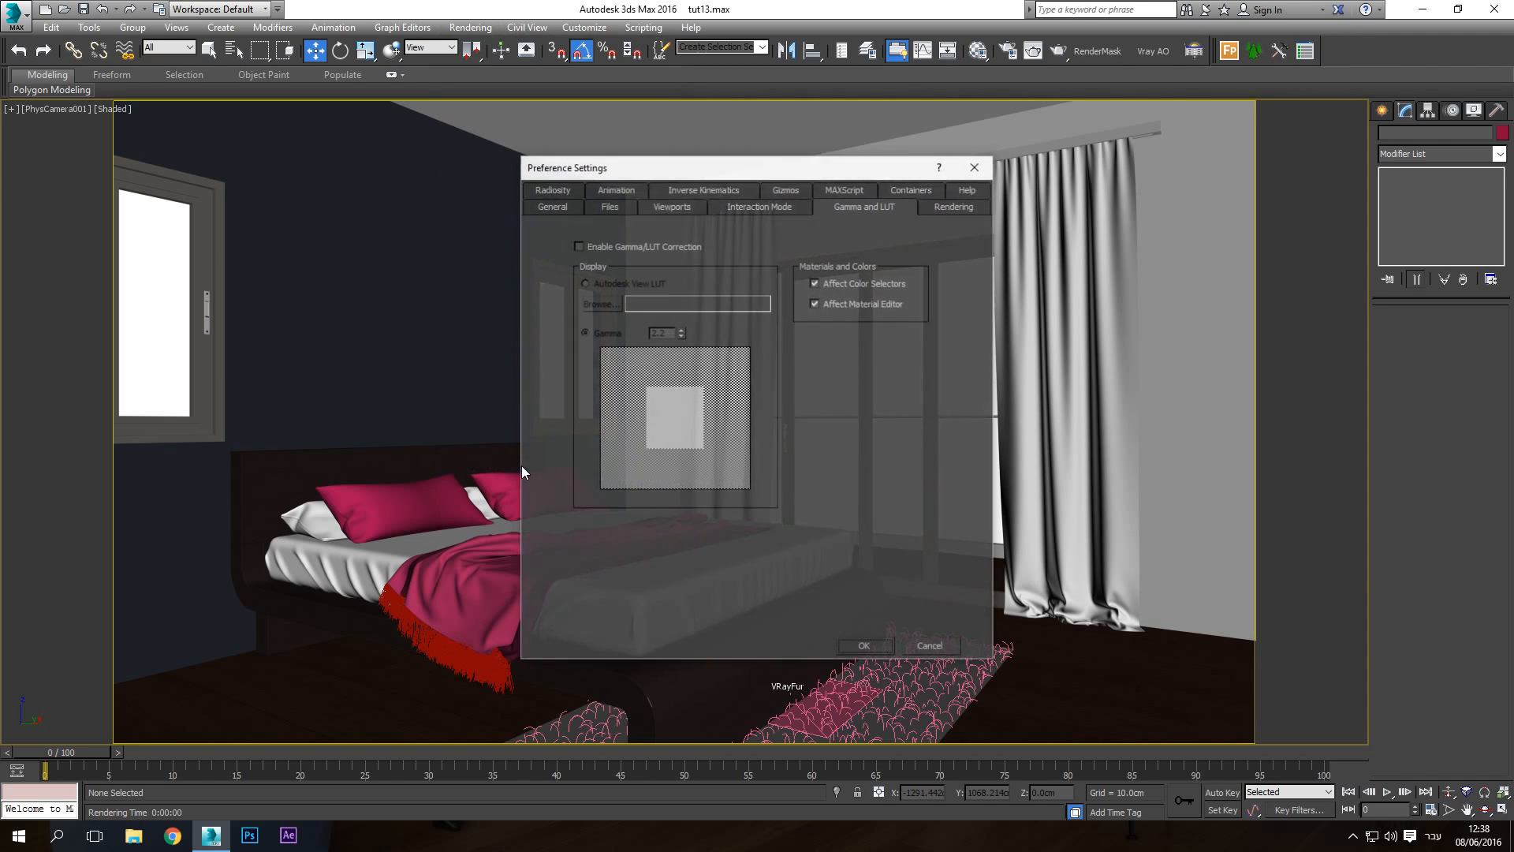
{"action": "left_click", "coordinate": [577, 247]}
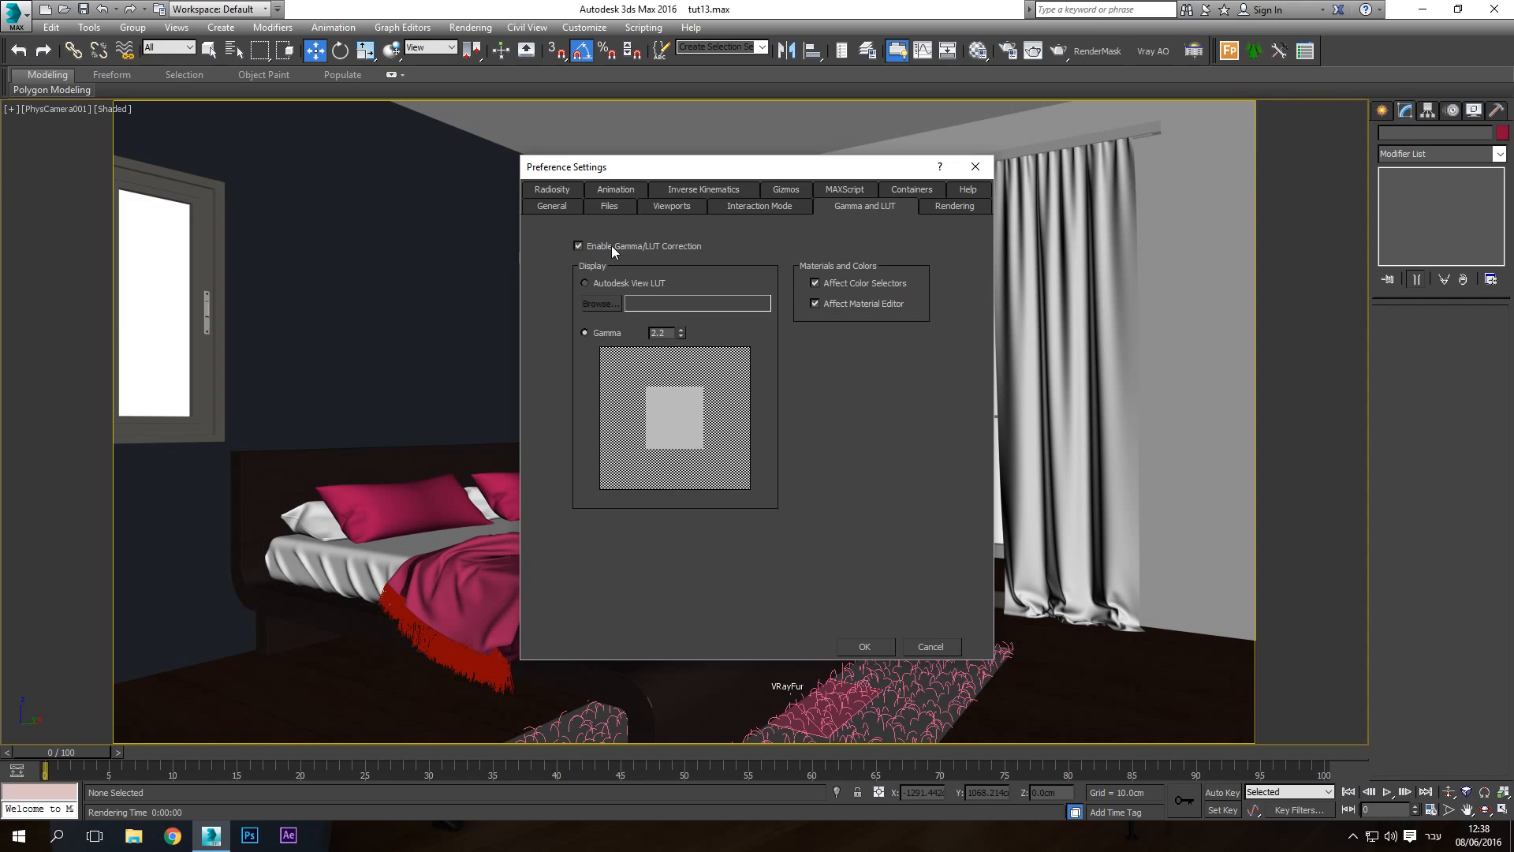
{"action": "left_click", "coordinate": [864, 646]}
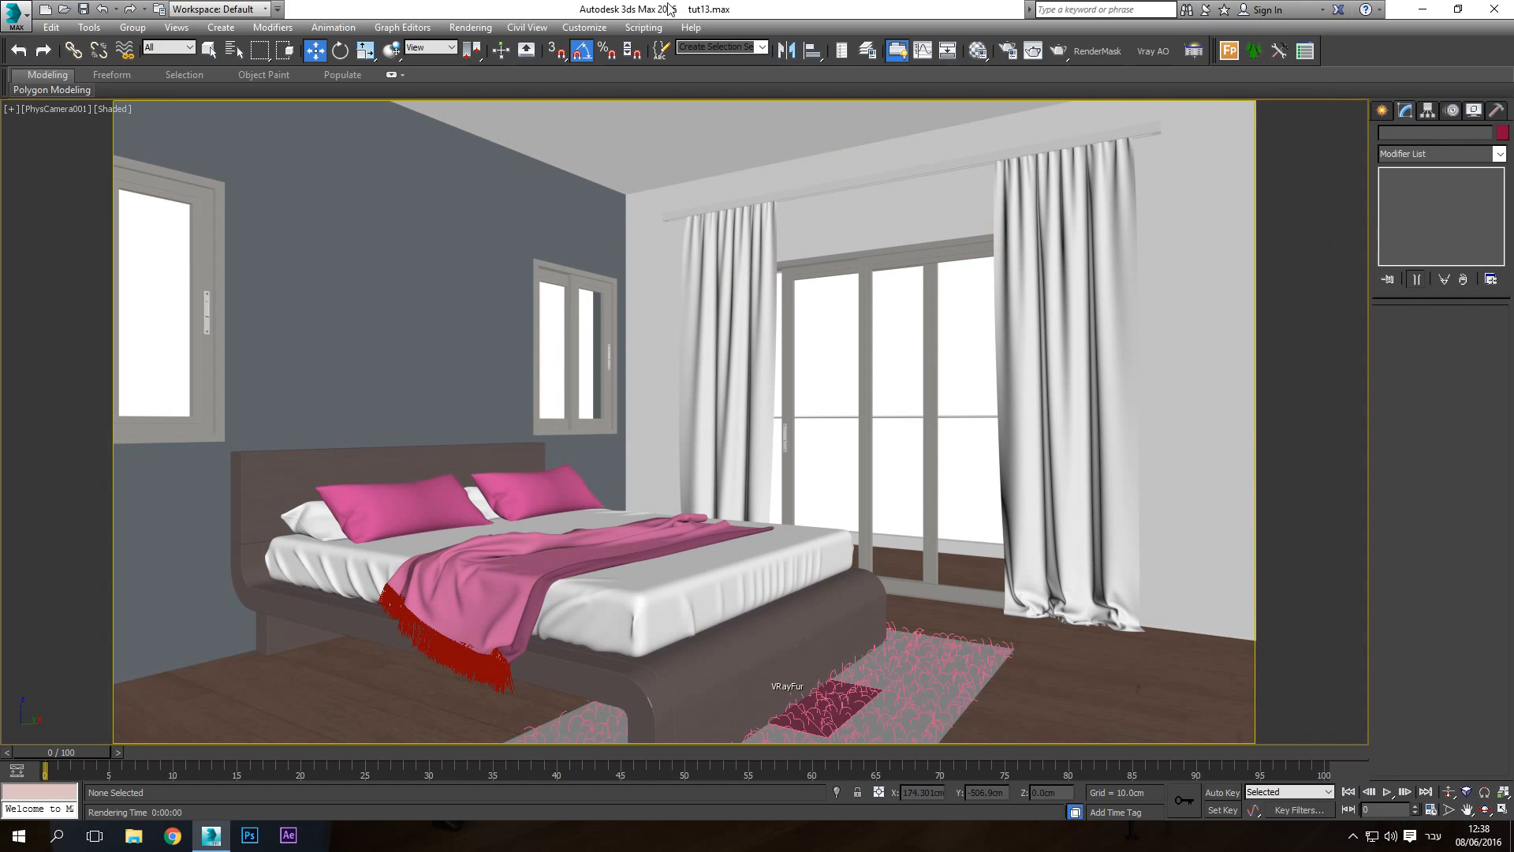
{"action": "left_click", "coordinate": [470, 26]}
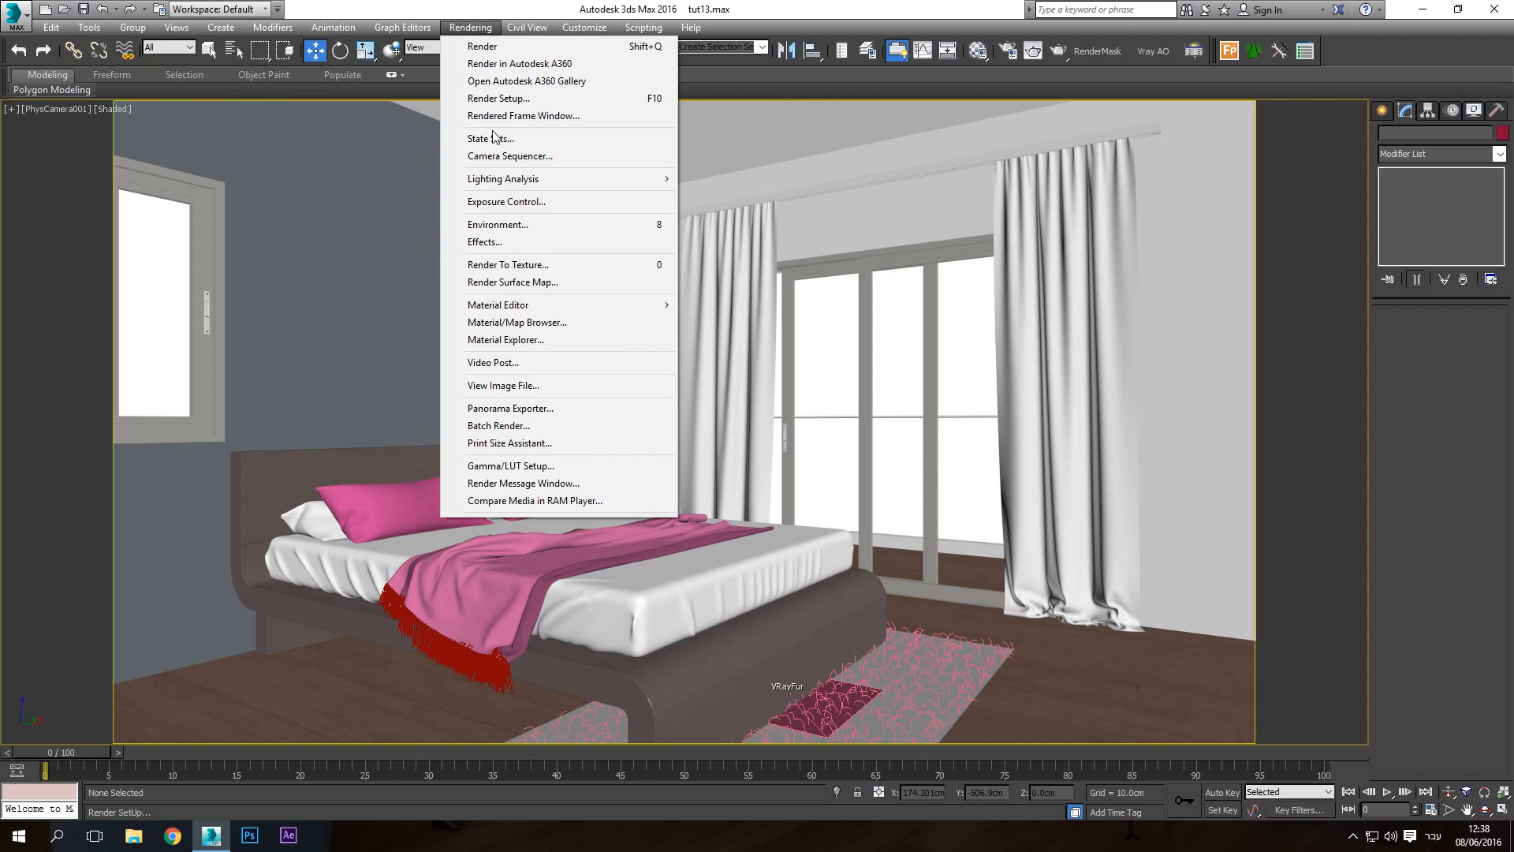
{"action": "left_click", "coordinate": [540, 467]}
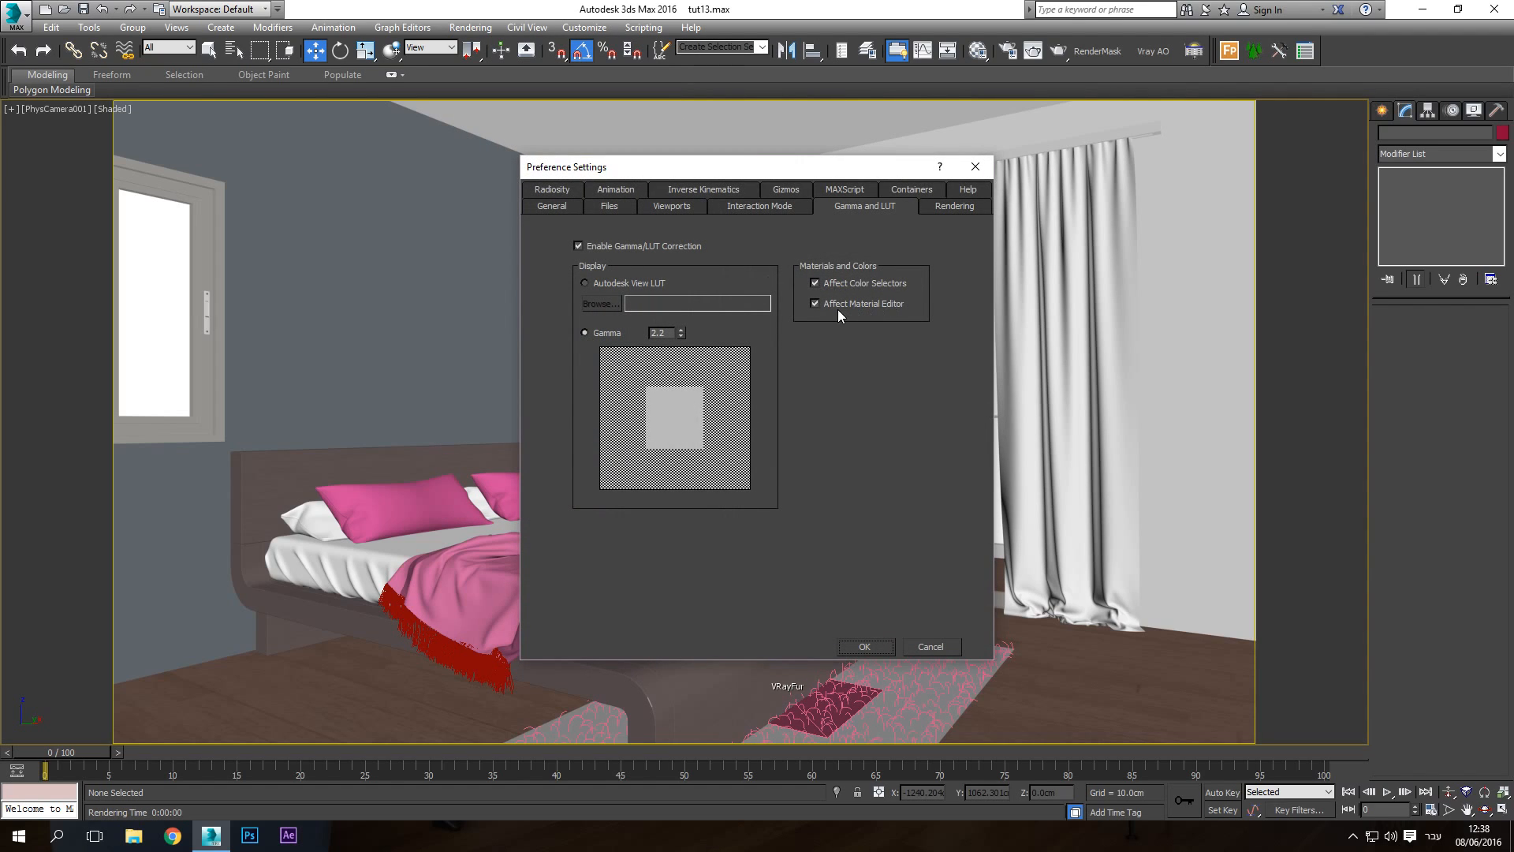
{"action": "left_click", "coordinate": [871, 643]}
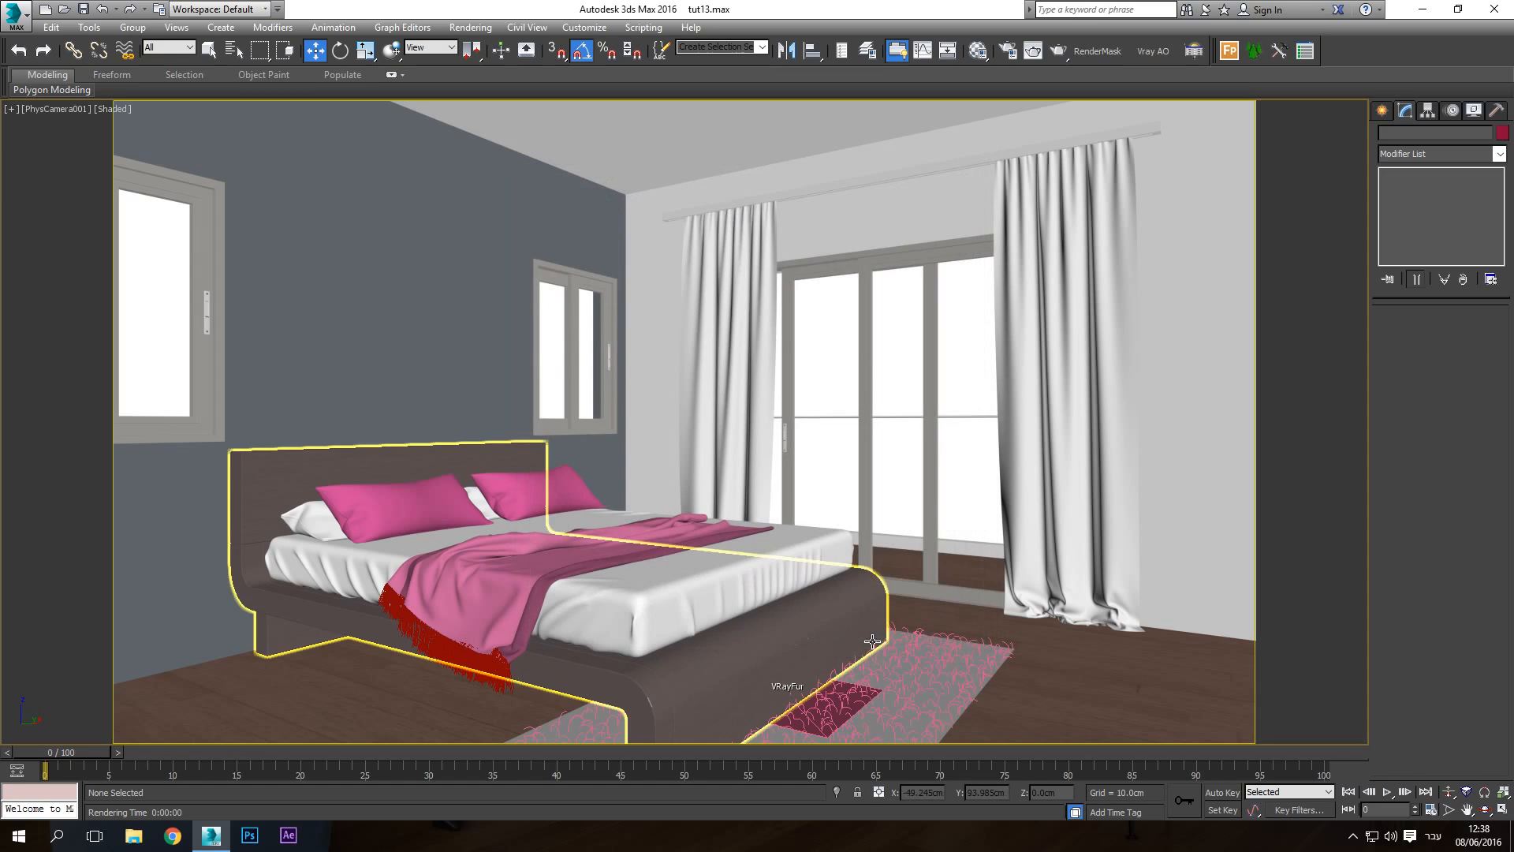
Set the render output size to 1280x720 and show V-Ray's Global switches in Expert mode
{"action": "left_click", "coordinate": [1009, 51]}
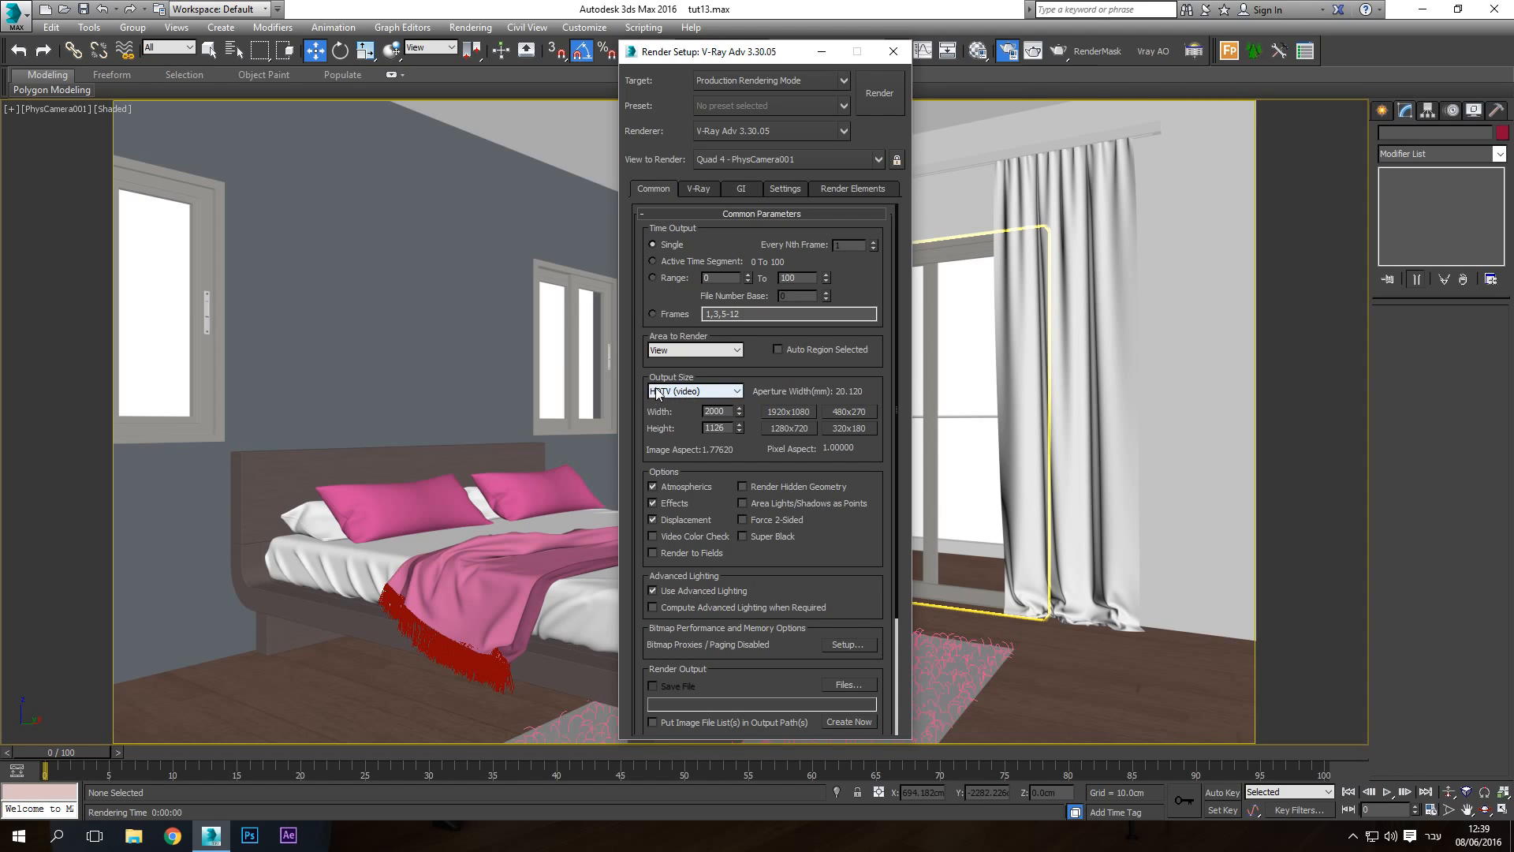
{"action": "left_click", "coordinate": [789, 429]}
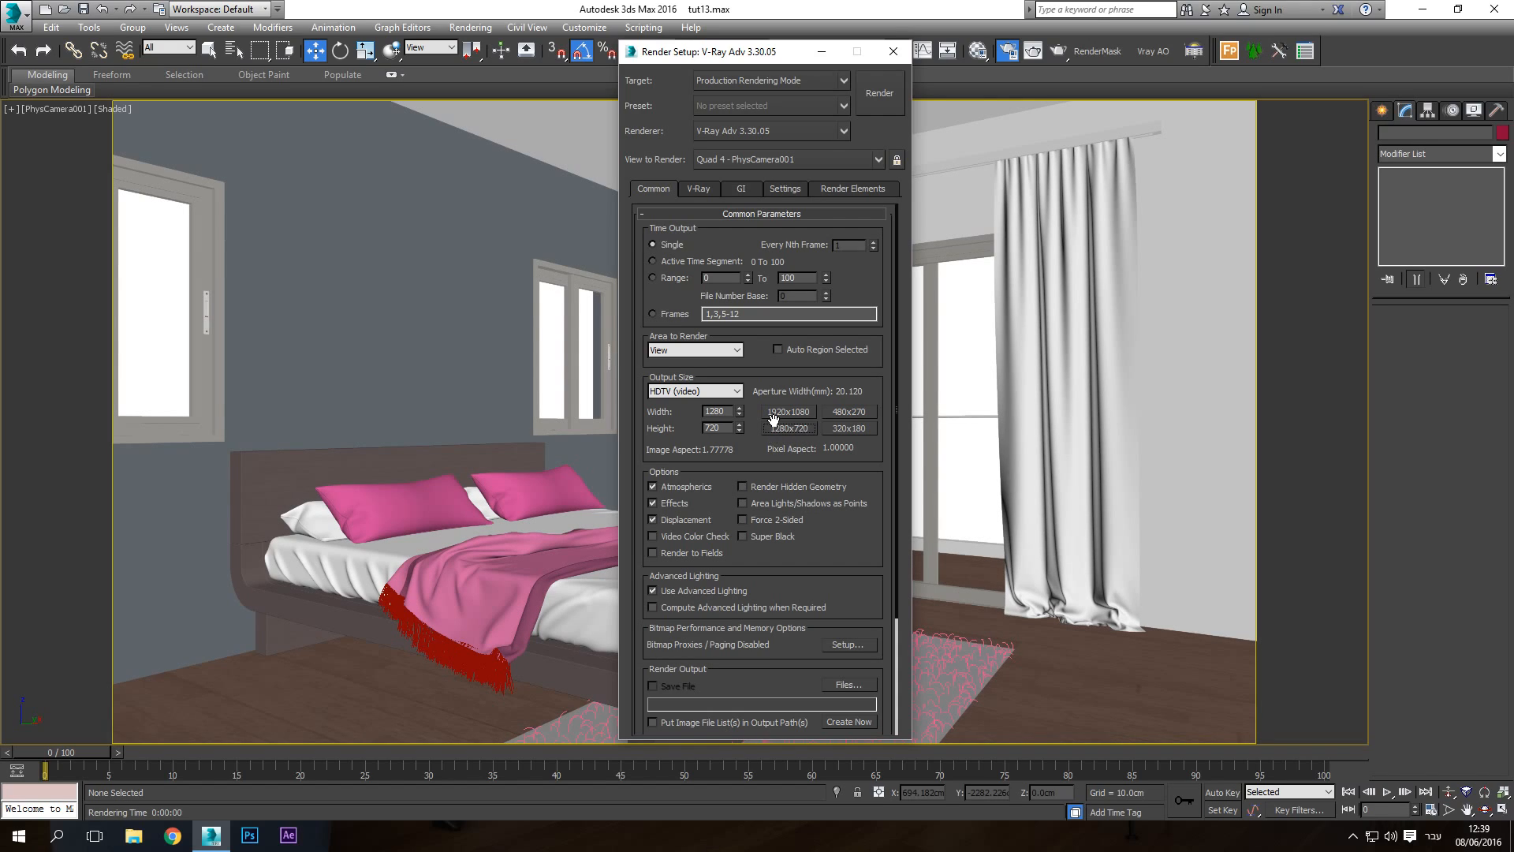
{"action": "left_click", "coordinate": [699, 189]}
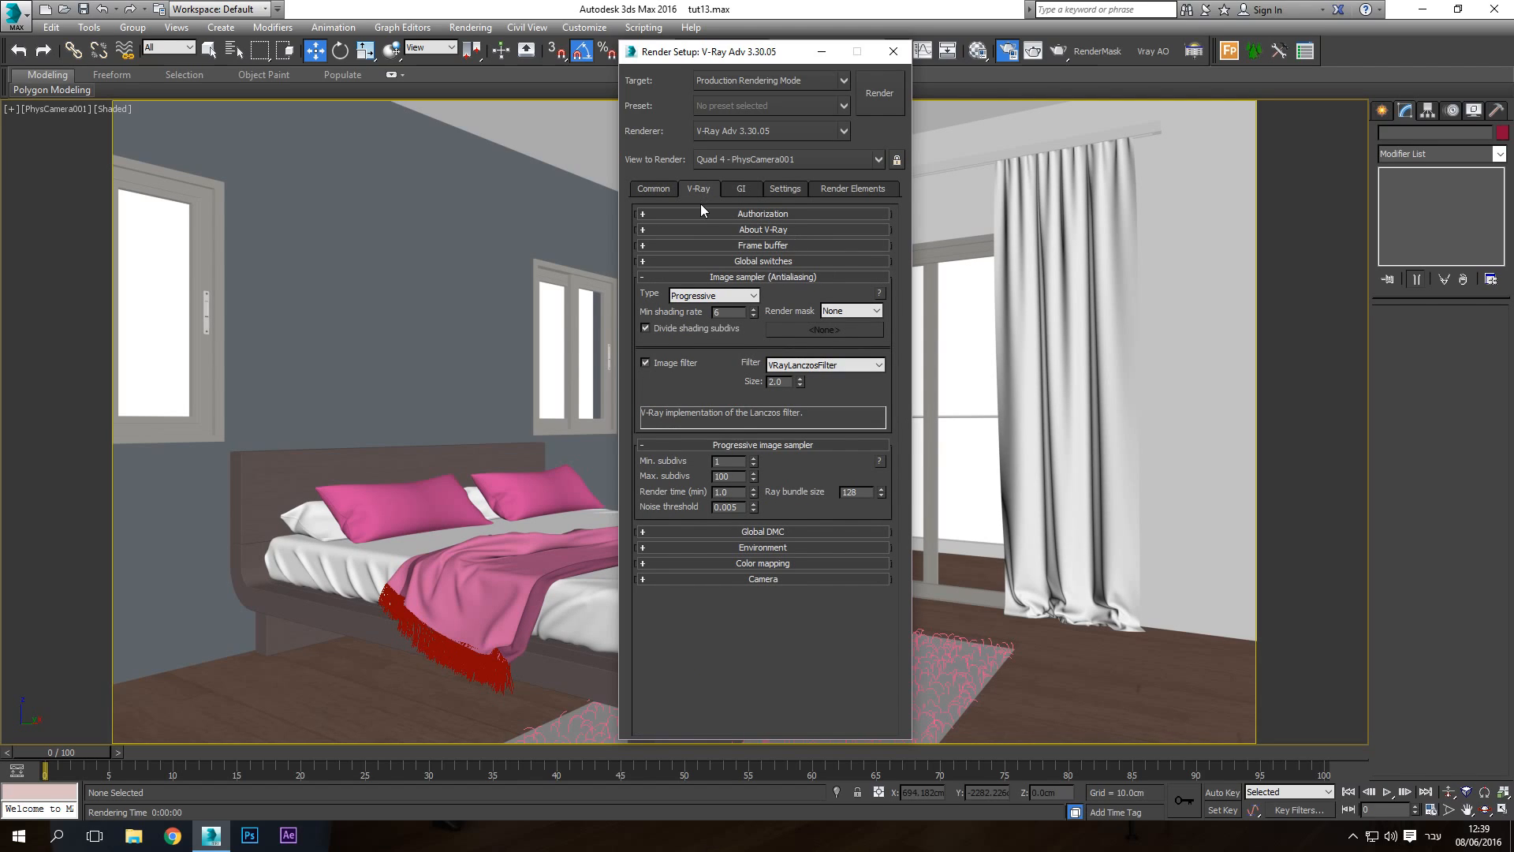
{"action": "left_click", "coordinate": [746, 262]}
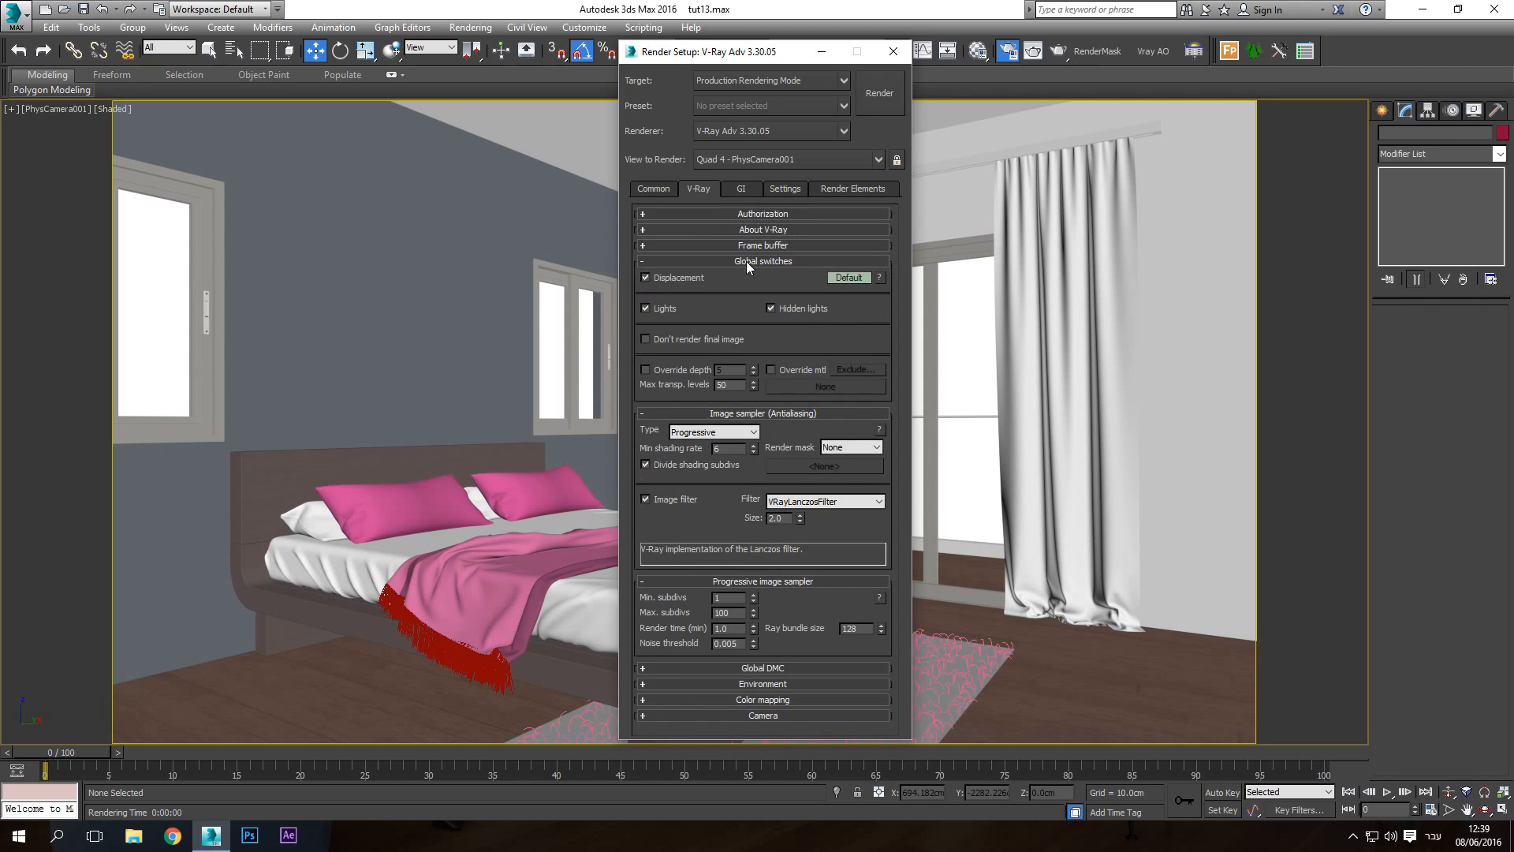
{"action": "left_click", "coordinate": [848, 278]}
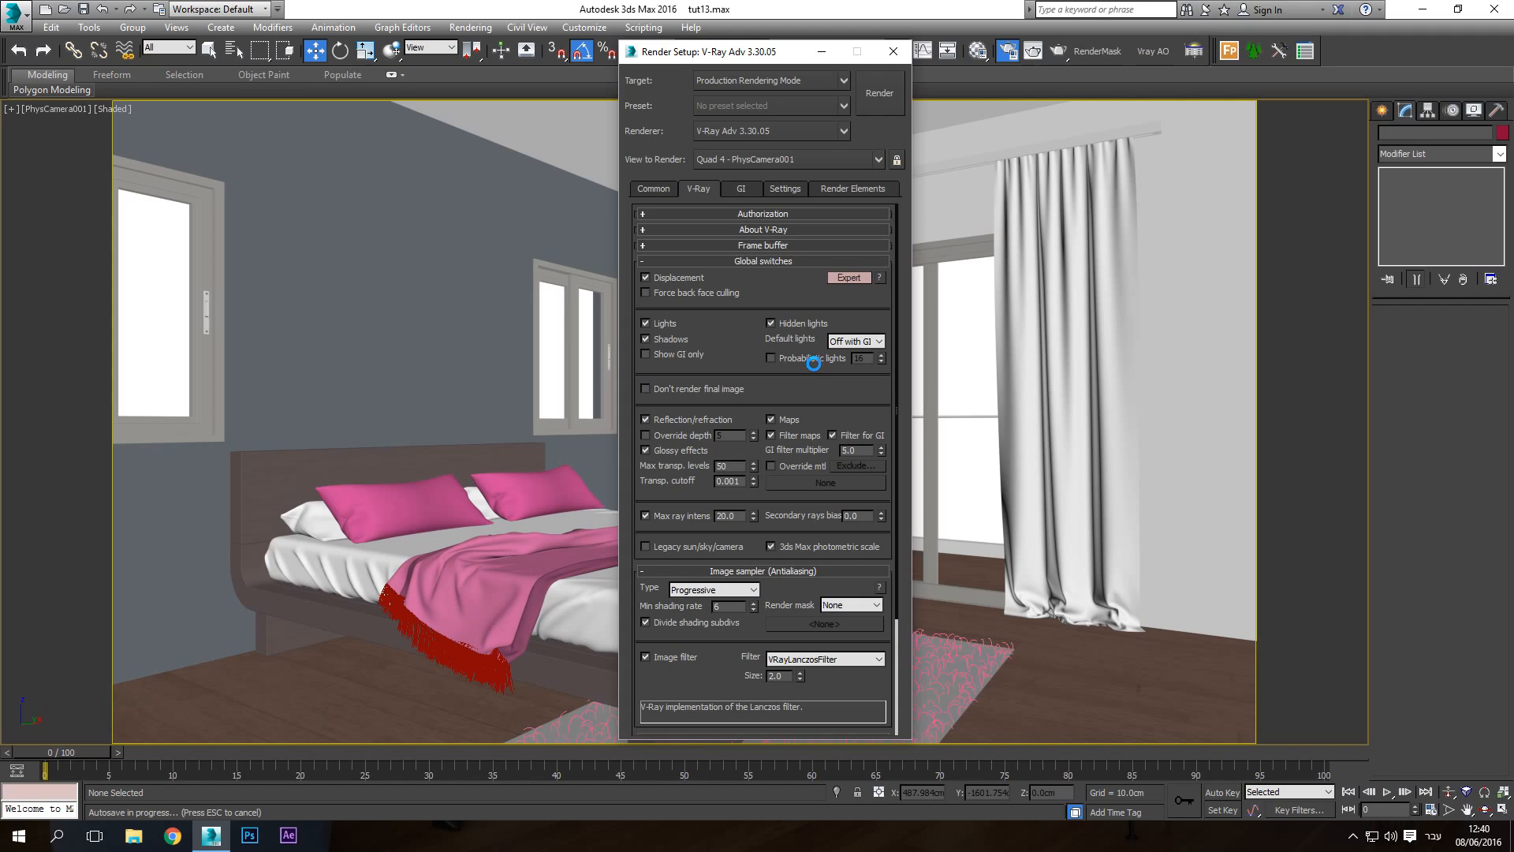
Compare the Progressive and Adaptive image sampler types, leaving the sampler set to Adaptive
{"action": "key", "text": "Escape"}
{"action": "left_click_drag", "start_coordinate": [709, 686], "coordinate": [716, 542]}
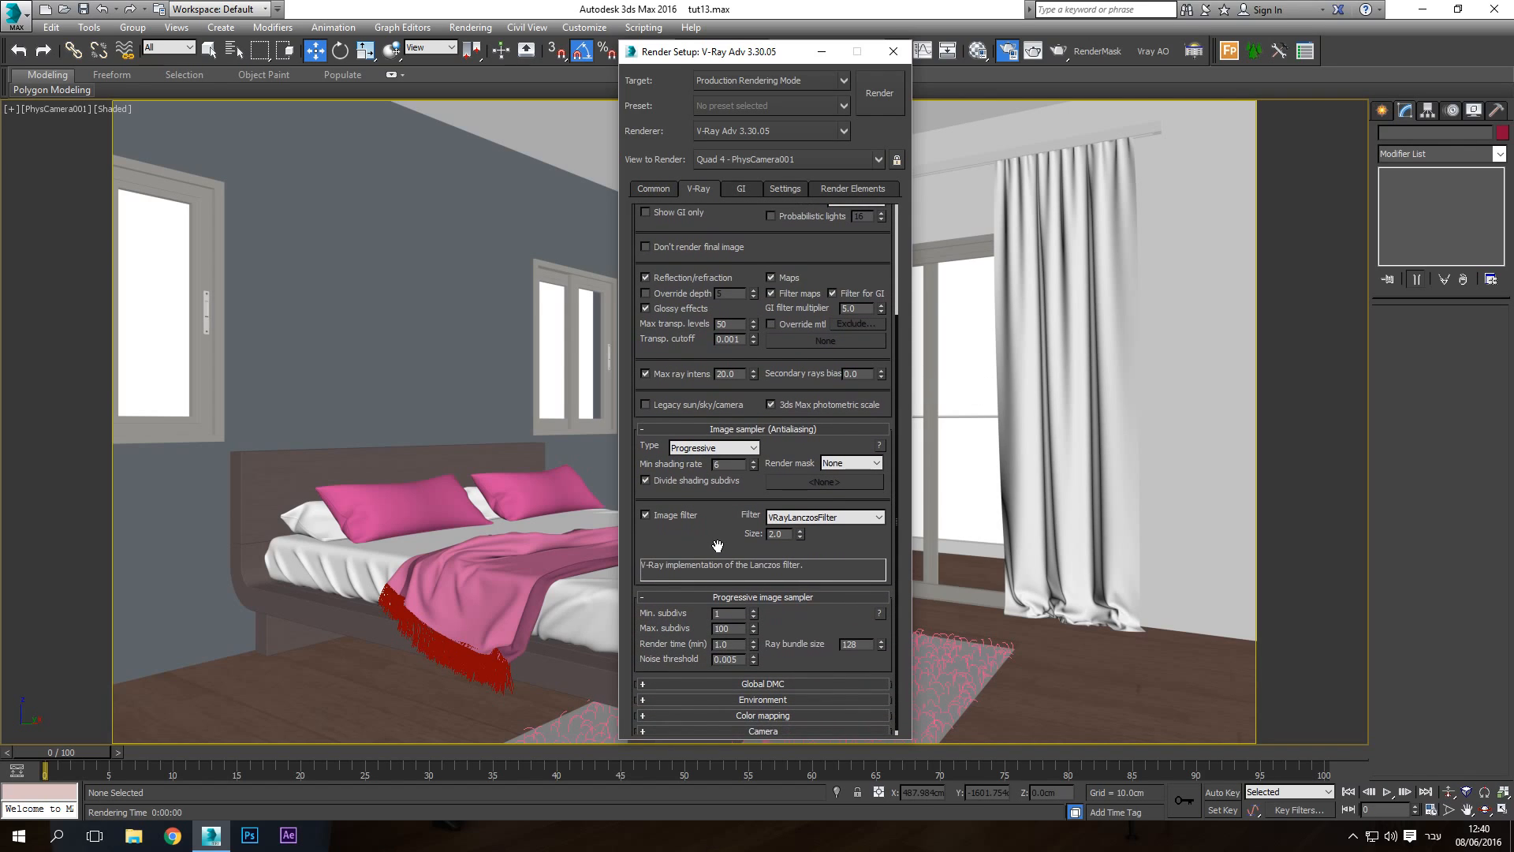
{"action": "left_click", "coordinate": [691, 449]}
{"action": "left_click", "coordinate": [700, 471]}
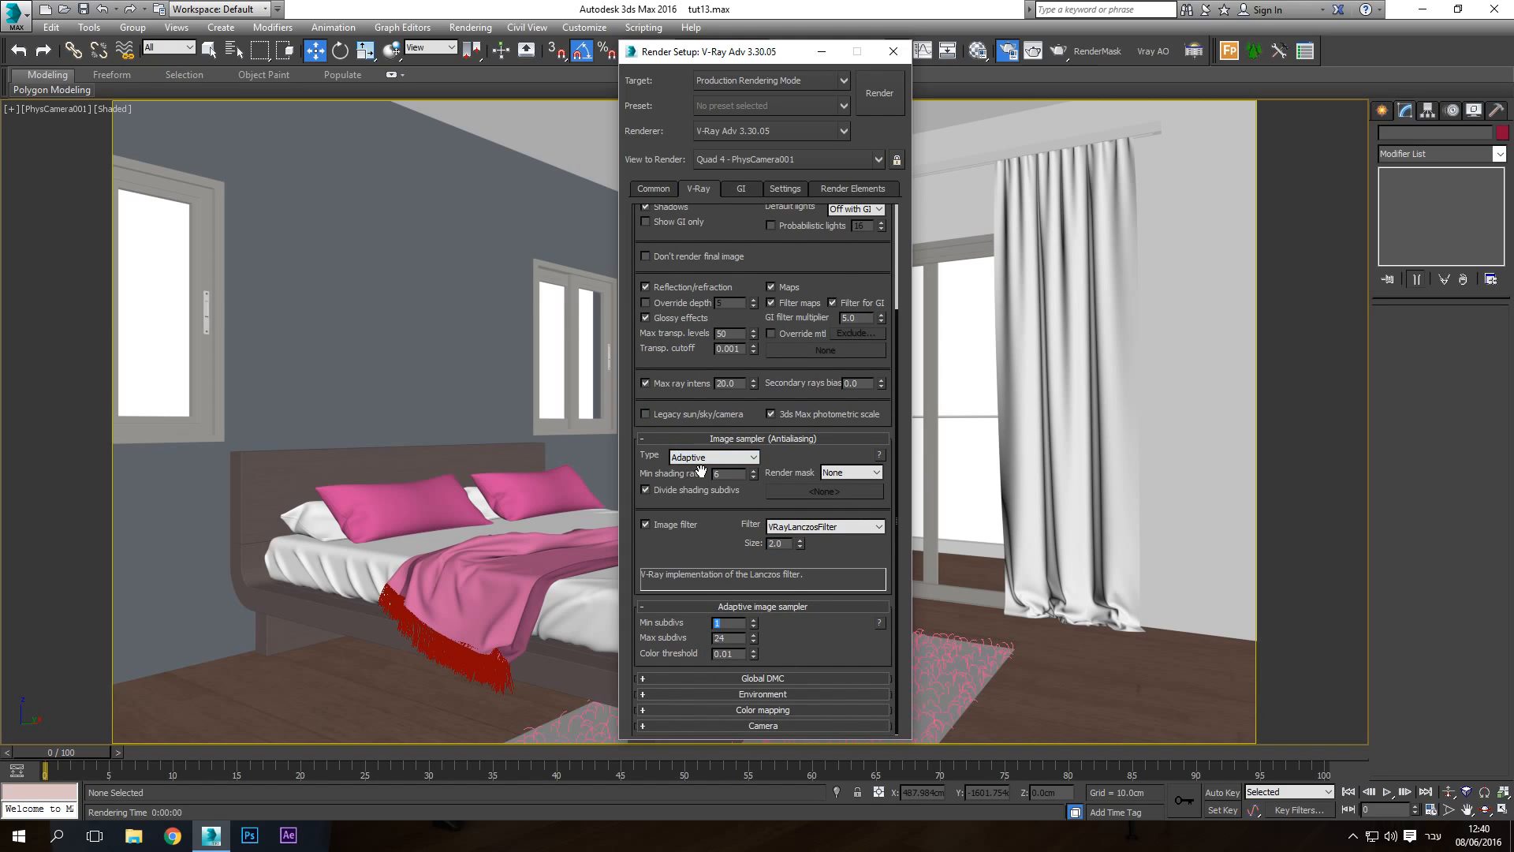
{"action": "left_click", "coordinate": [697, 457]}
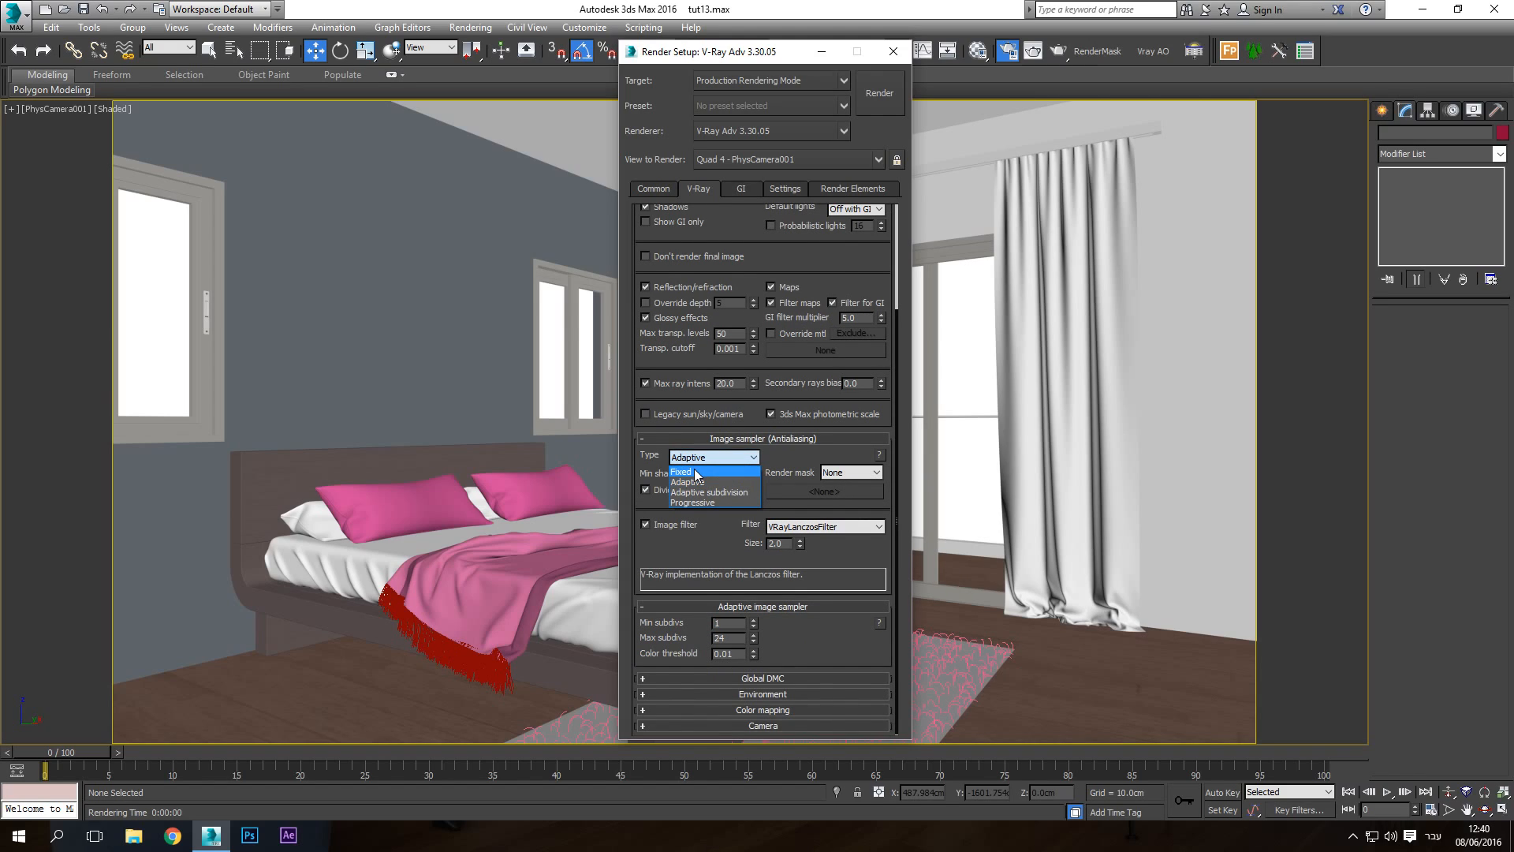
{"action": "left_click", "coordinate": [727, 501]}
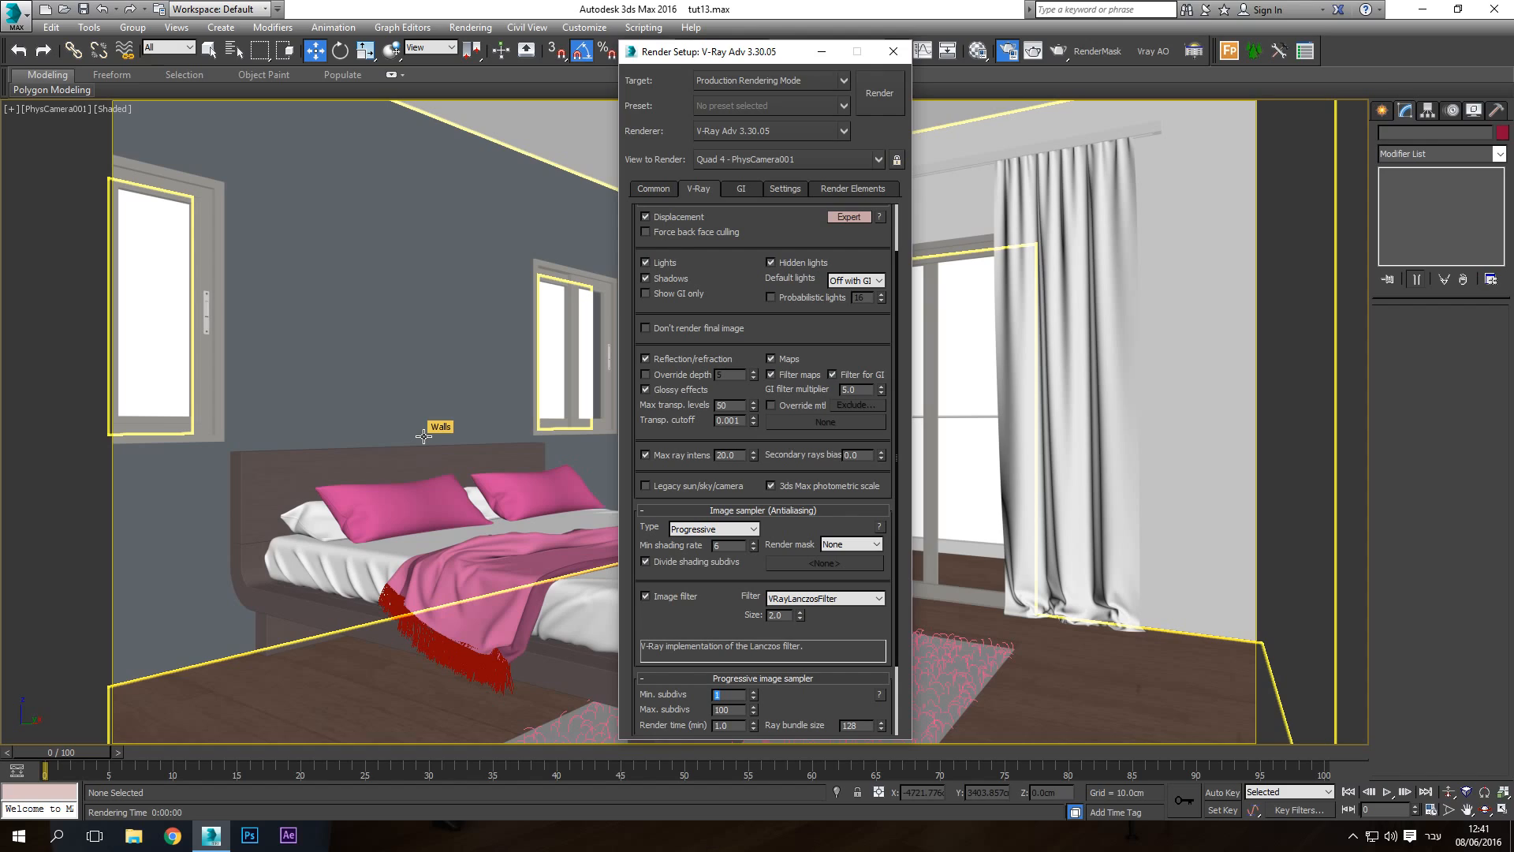
{"action": "left_click", "coordinate": [716, 528]}
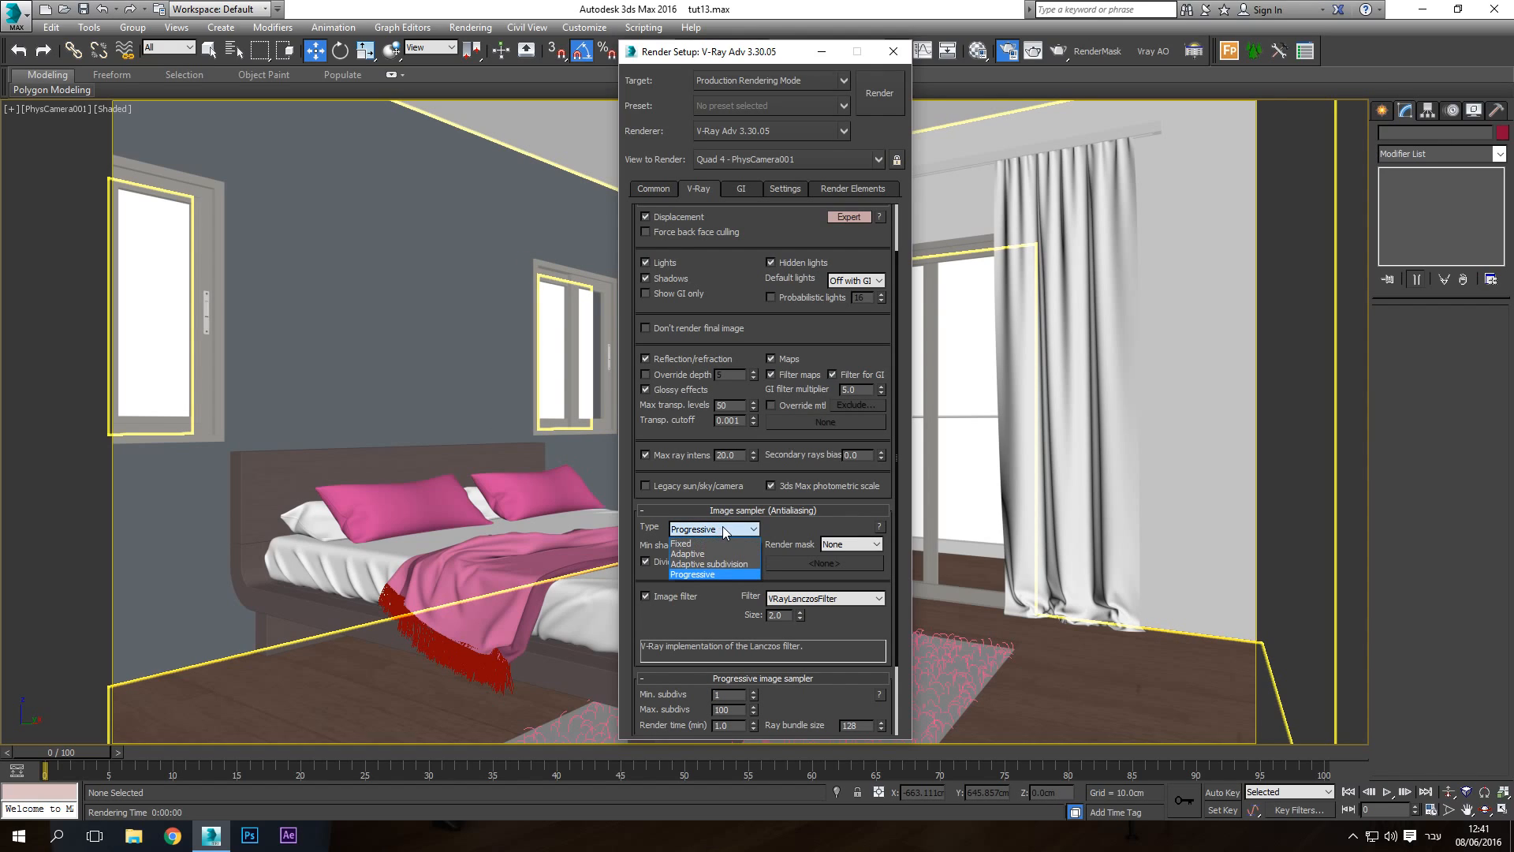
{"action": "left_click", "coordinate": [689, 554]}
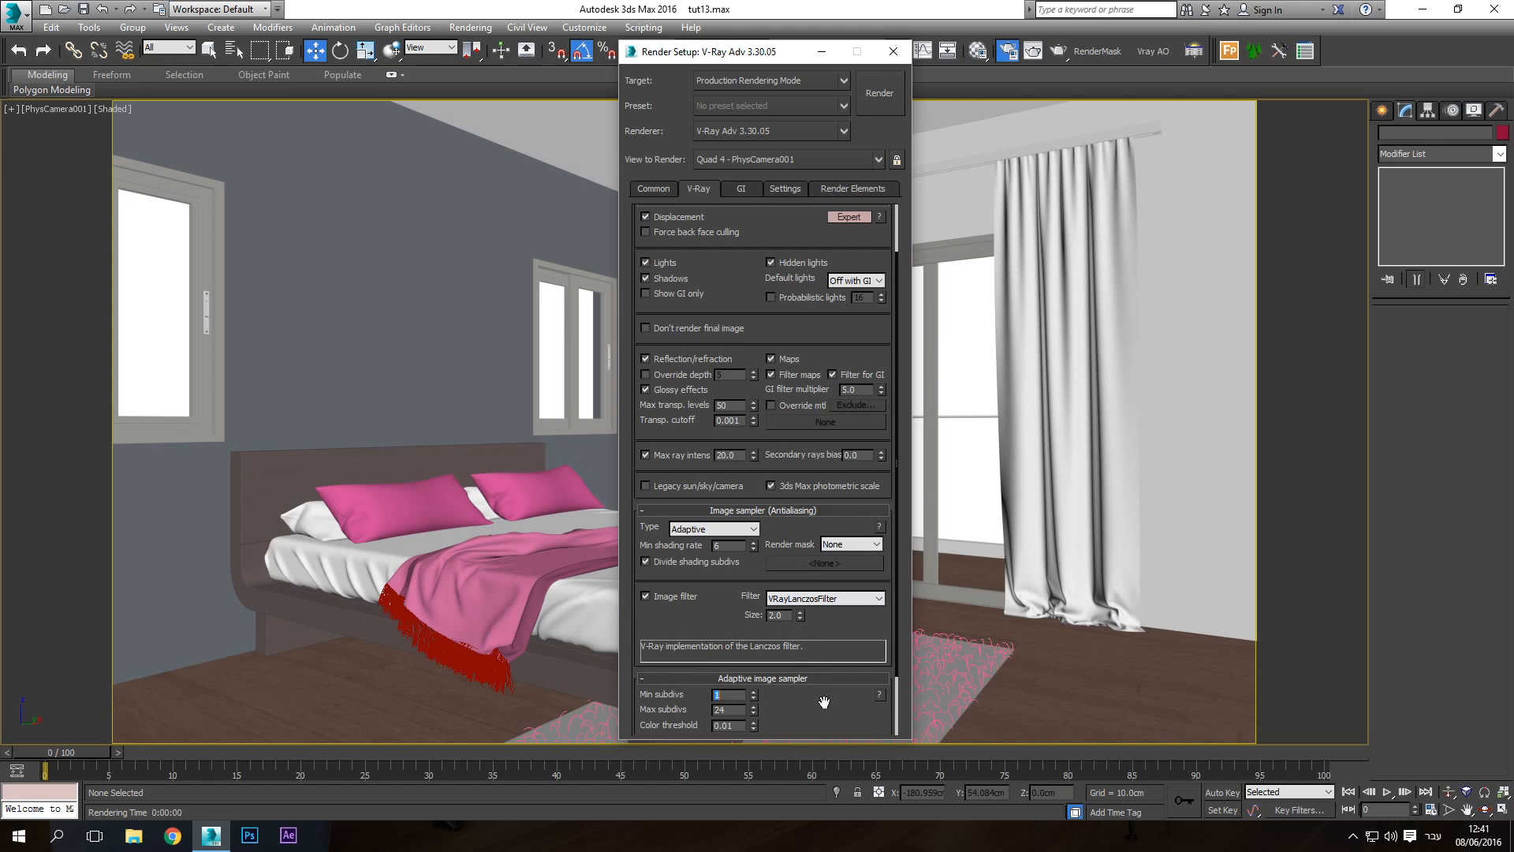
Show the Global DMC settings in Advanced mode and place their rollout between Image sampler and Adaptive image sampler
{"action": "left_click_drag", "start_coordinate": [827, 711], "coordinate": [825, 631]}
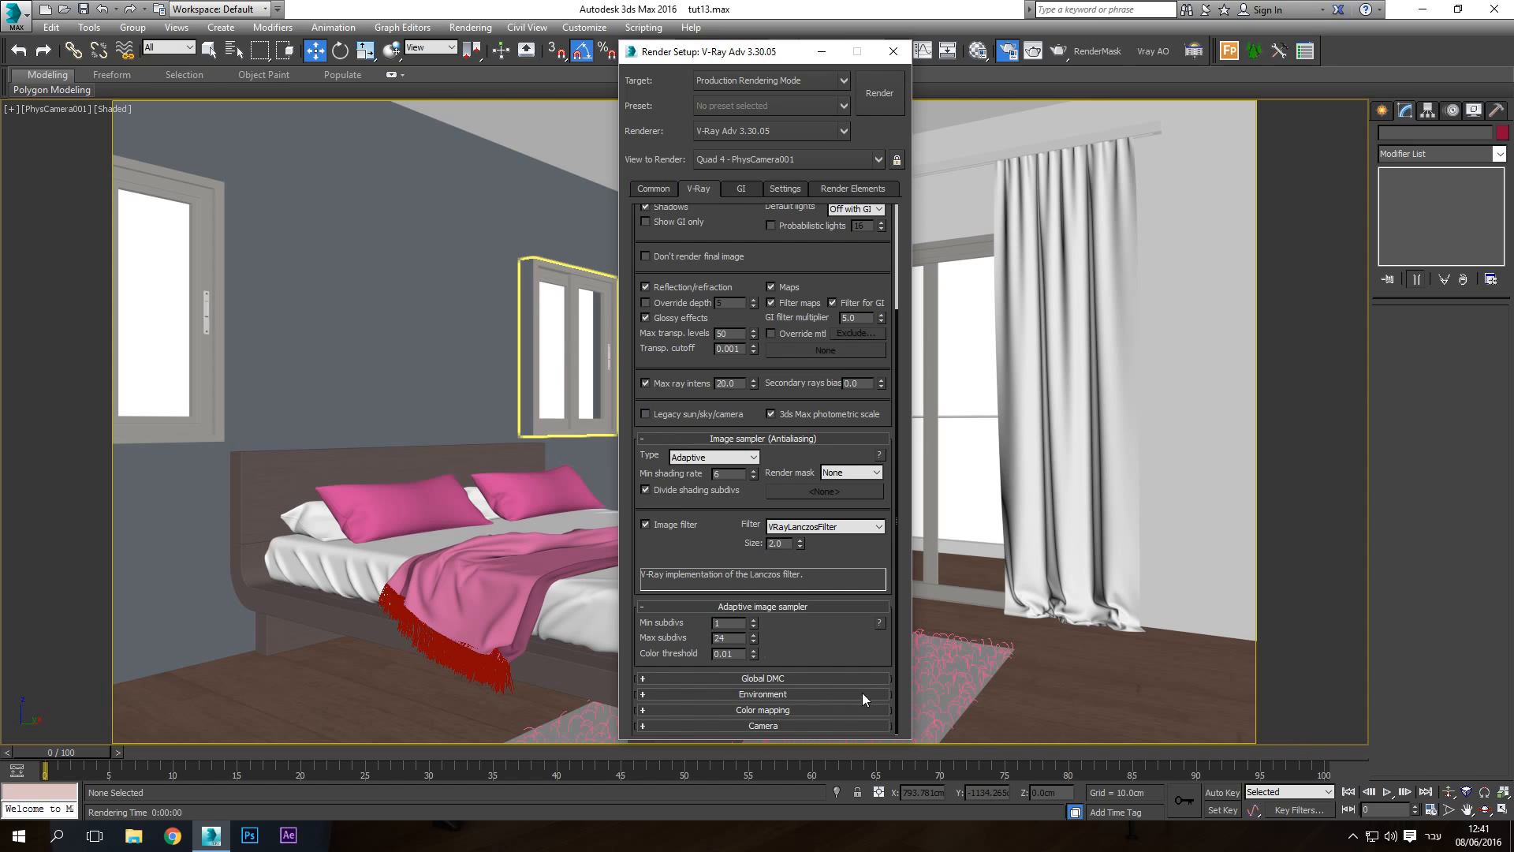
{"action": "left_click", "coordinate": [778, 677]}
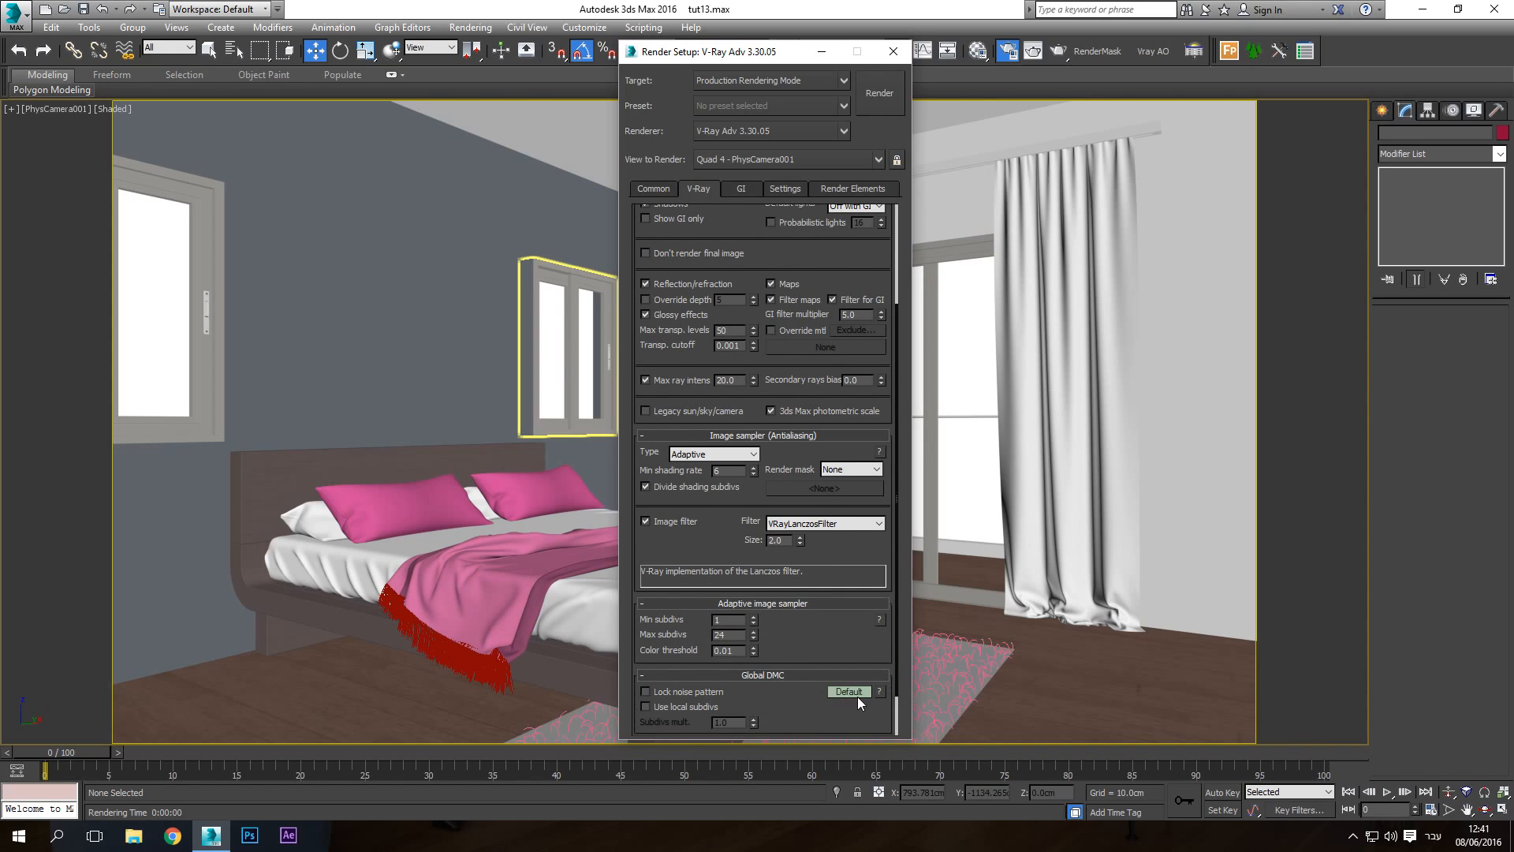
{"action": "left_click", "coordinate": [858, 698]}
{"action": "left_click_drag", "start_coordinate": [847, 692], "coordinate": [847, 632]}
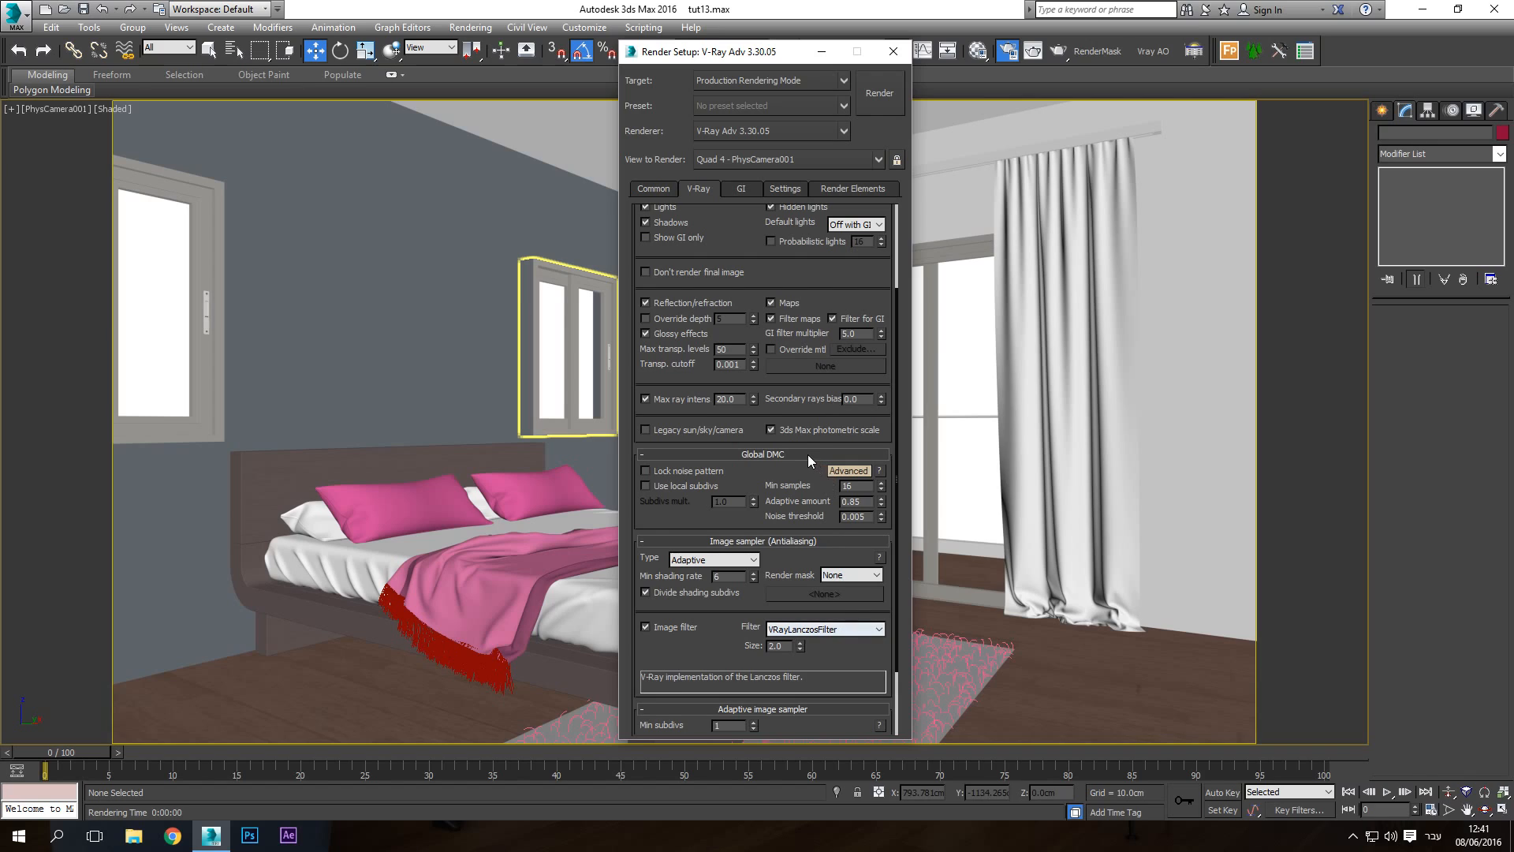
{"action": "left_click_drag", "start_coordinate": [806, 455], "coordinate": [792, 550]}
{"action": "left_click_drag", "start_coordinate": [806, 453], "coordinate": [786, 712]}
{"action": "left_click_drag", "start_coordinate": [821, 658], "coordinate": [781, 556]}
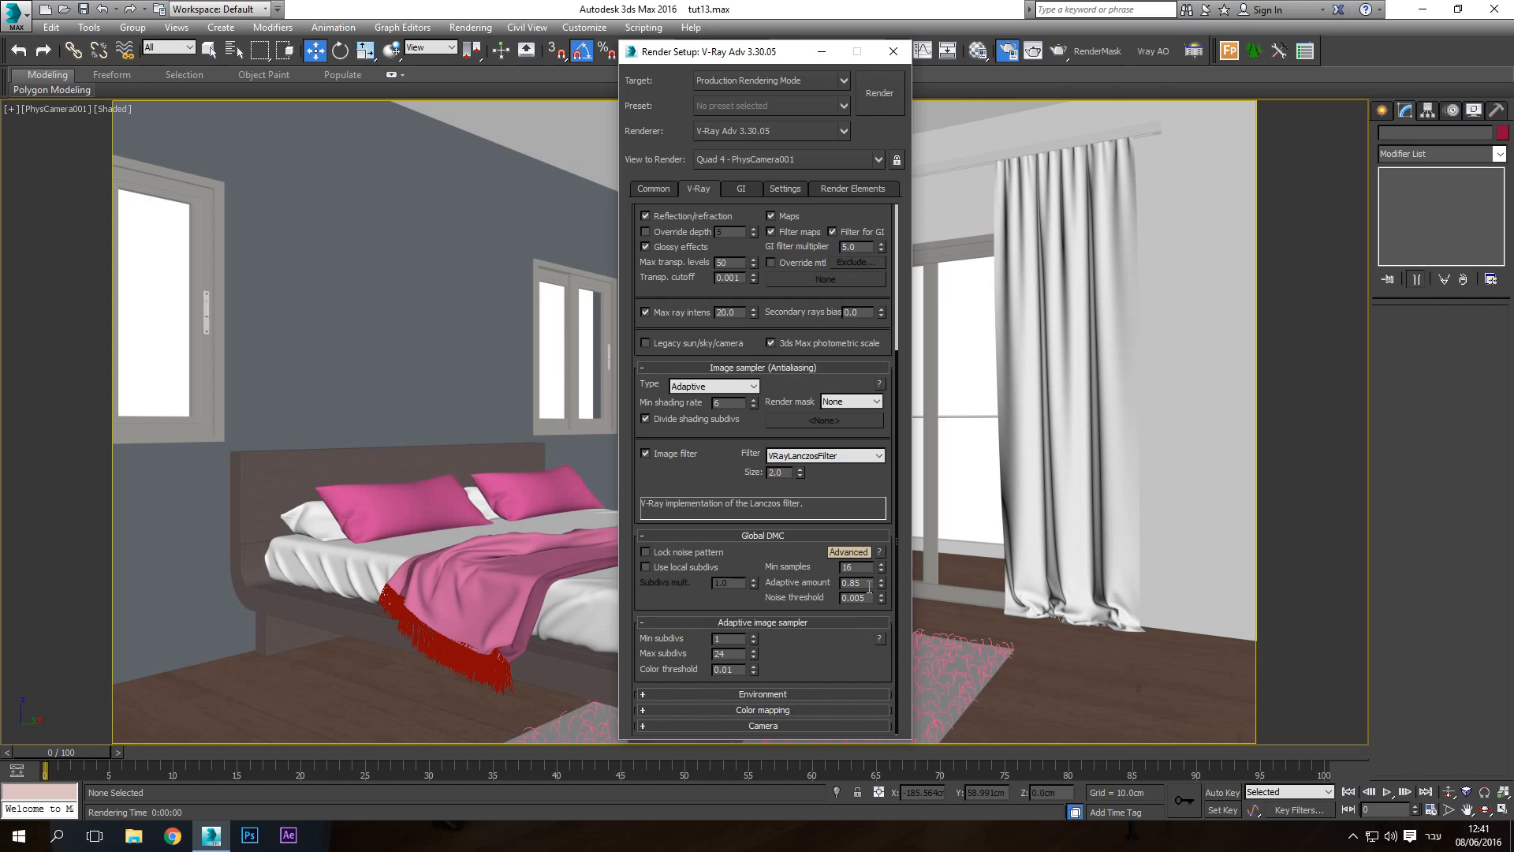
{"action": "mouse_move", "coordinate": [872, 584]}
Expand the Environment and Color mapping settings, set color mapping to Linear multiply and show its options in Expert mode
{"action": "left_click", "coordinate": [771, 694]}
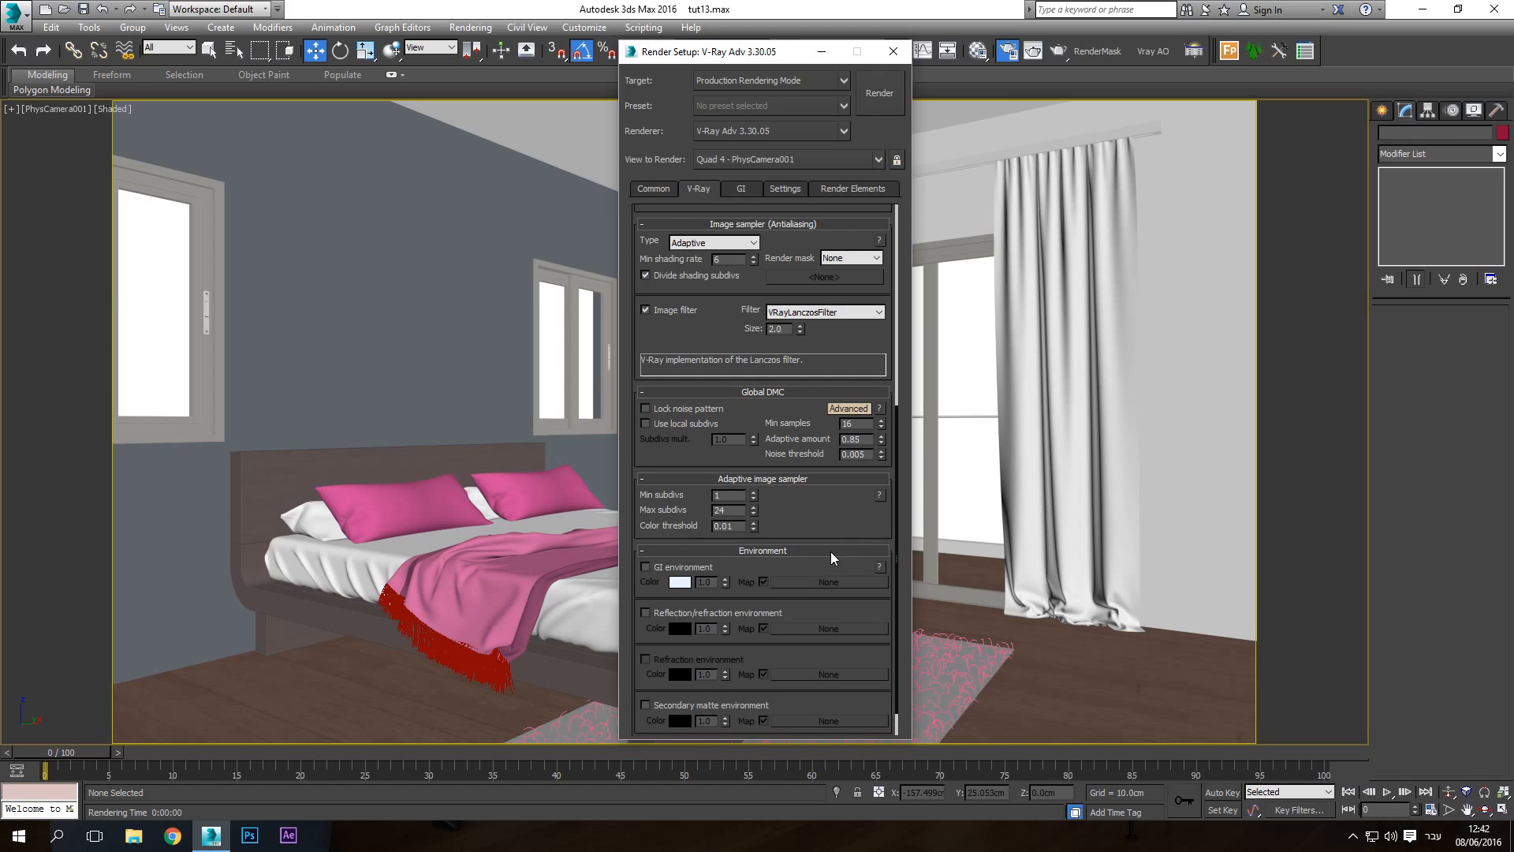
{"action": "scroll", "coordinate": [788, 600], "scroll_direction": "down", "scroll_amount": 1}
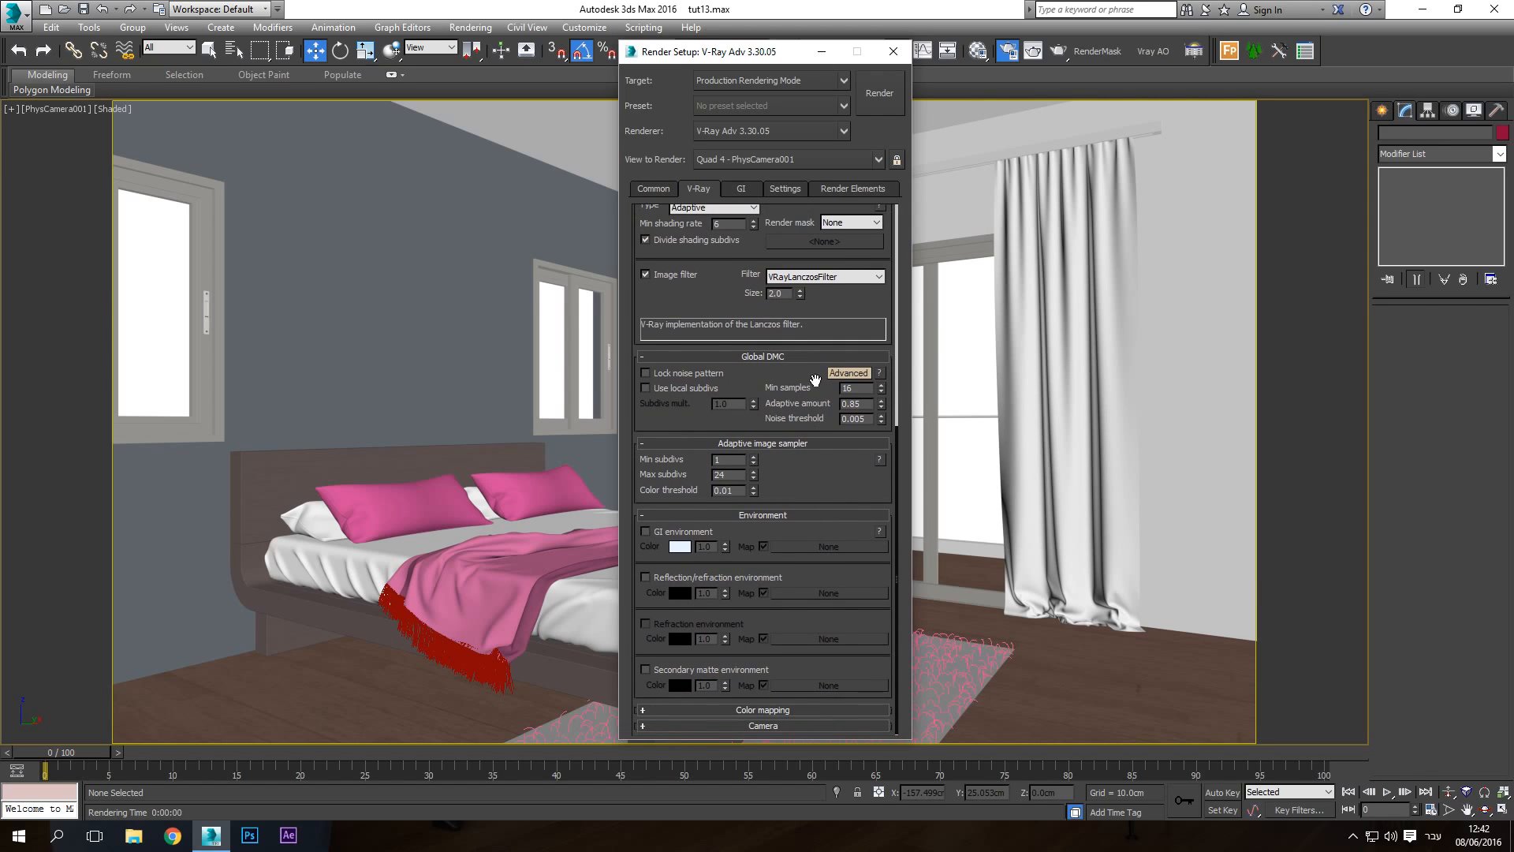
{"action": "scroll", "coordinate": [779, 713], "scroll_direction": "down", "scroll_amount": 1}
{"action": "scroll", "coordinate": [706, 718], "scroll_direction": "down", "scroll_amount": 1}
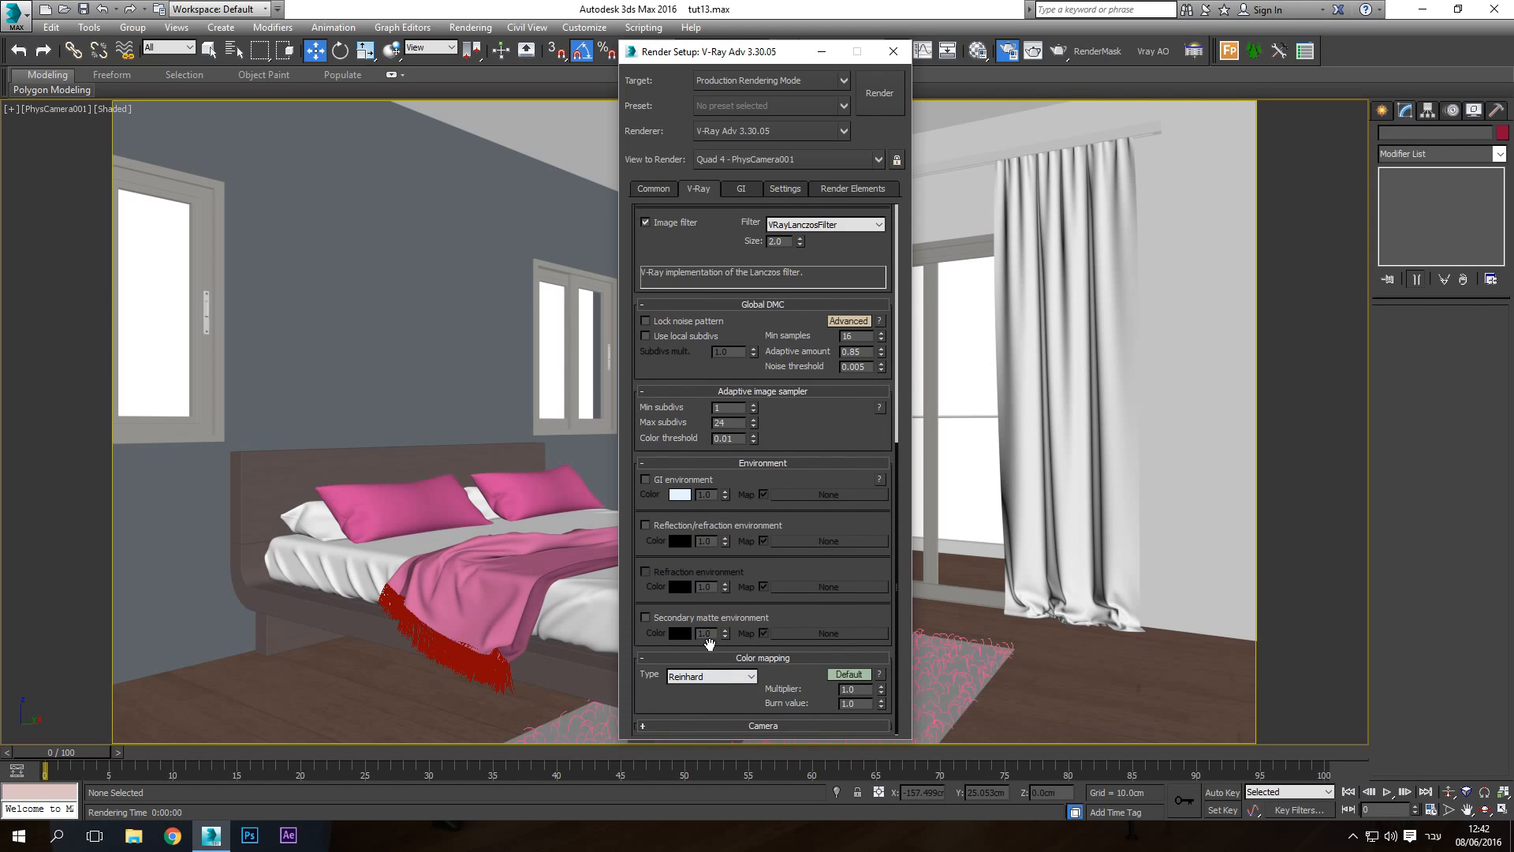
{"action": "left_click", "coordinate": [696, 678]}
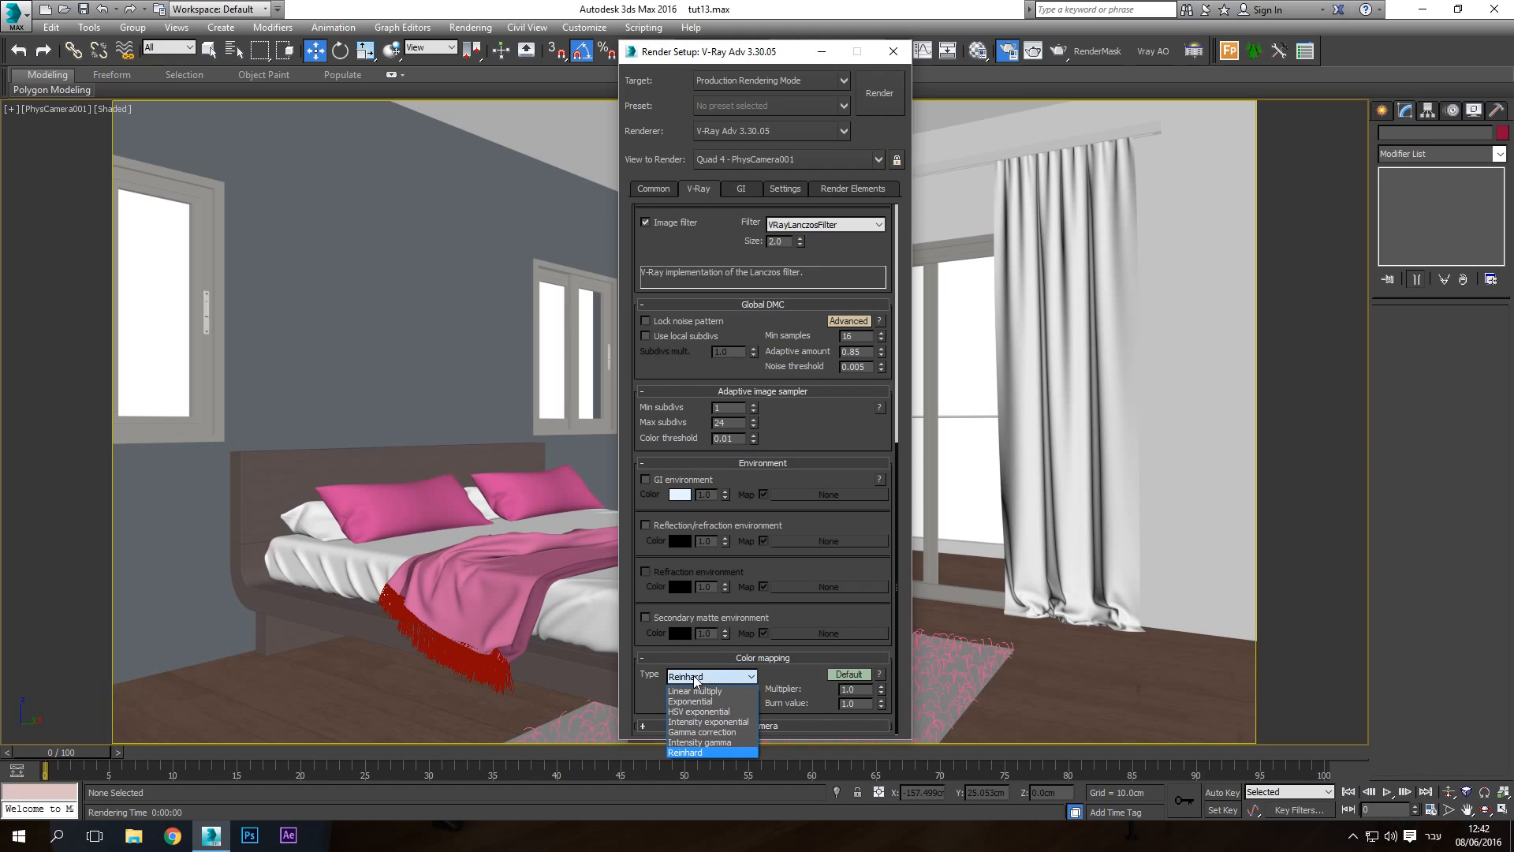
{"action": "left_click", "coordinate": [708, 692]}
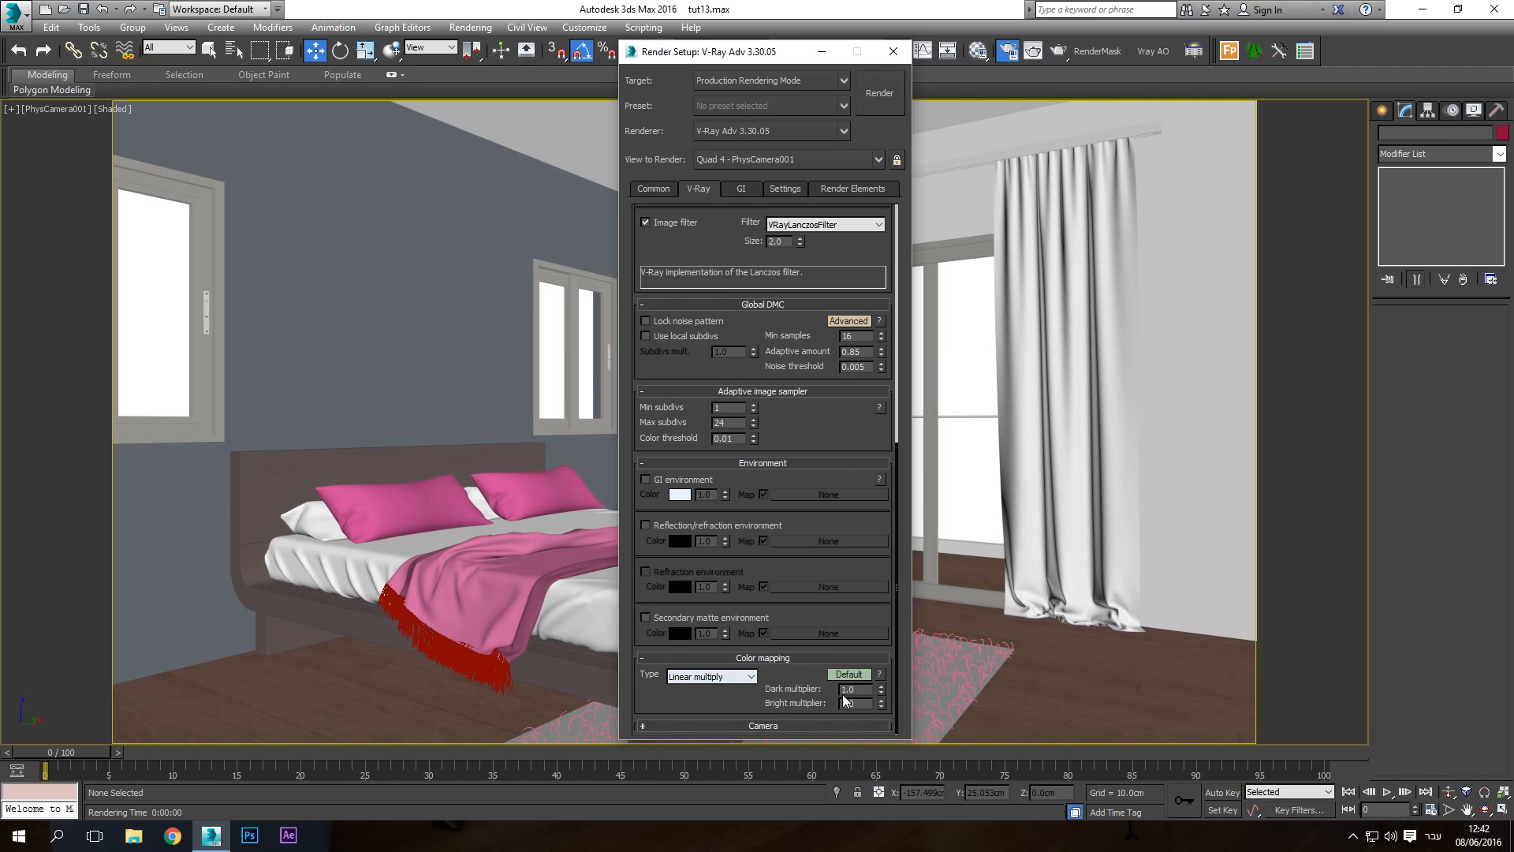
{"action": "scroll", "coordinate": [860, 685], "scroll_direction": "up", "scroll_amount": 2}
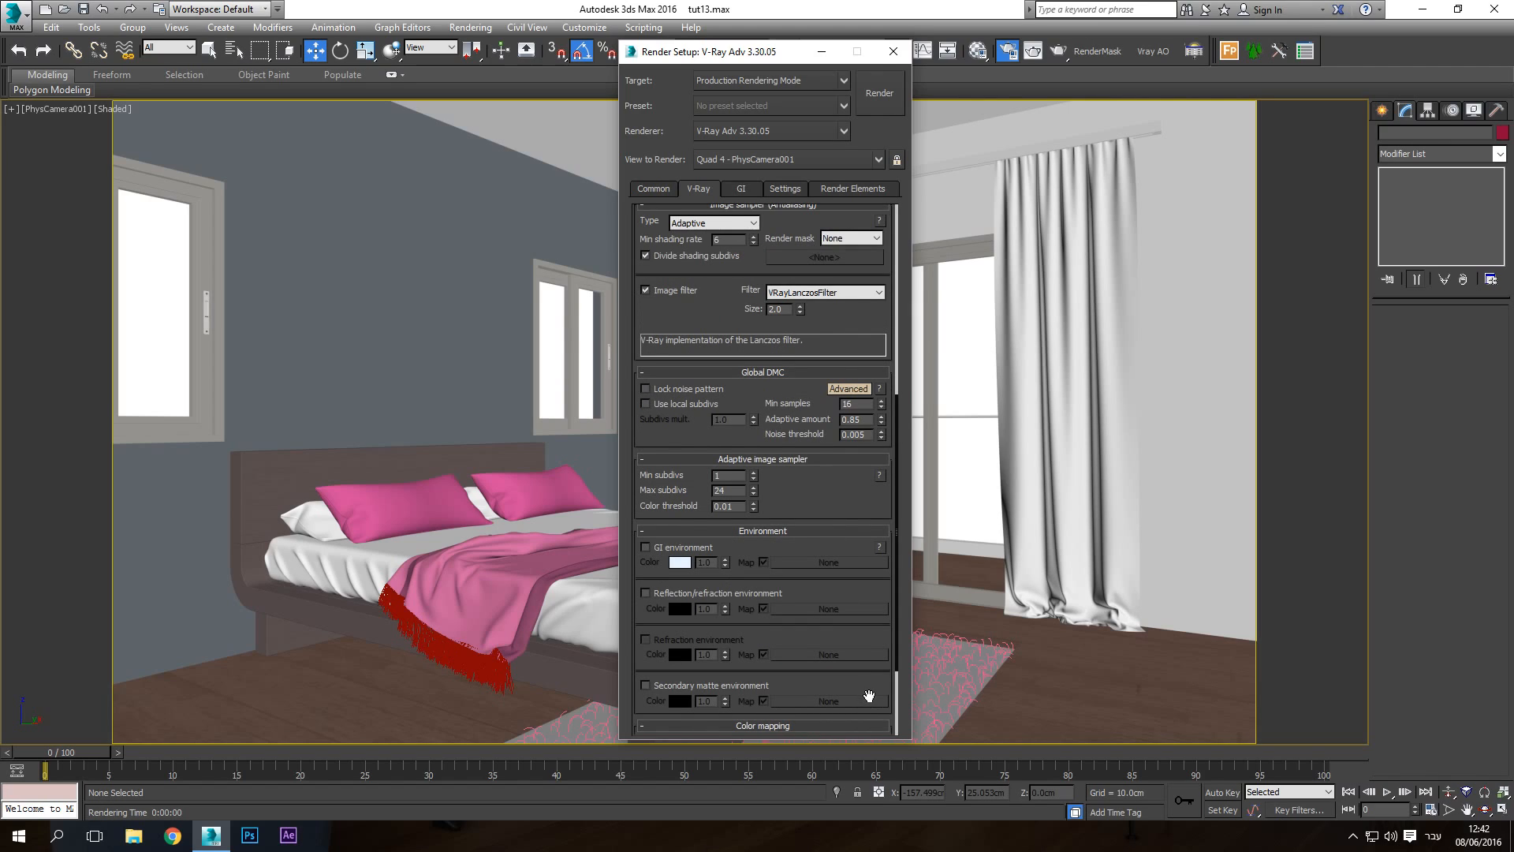
{"action": "scroll", "coordinate": [869, 694], "scroll_direction": "down", "scroll_amount": 4}
{"action": "scroll", "coordinate": [862, 624], "scroll_direction": "up", "scroll_amount": 4}
{"action": "scroll", "coordinate": [854, 635], "scroll_direction": "down", "scroll_amount": 4}
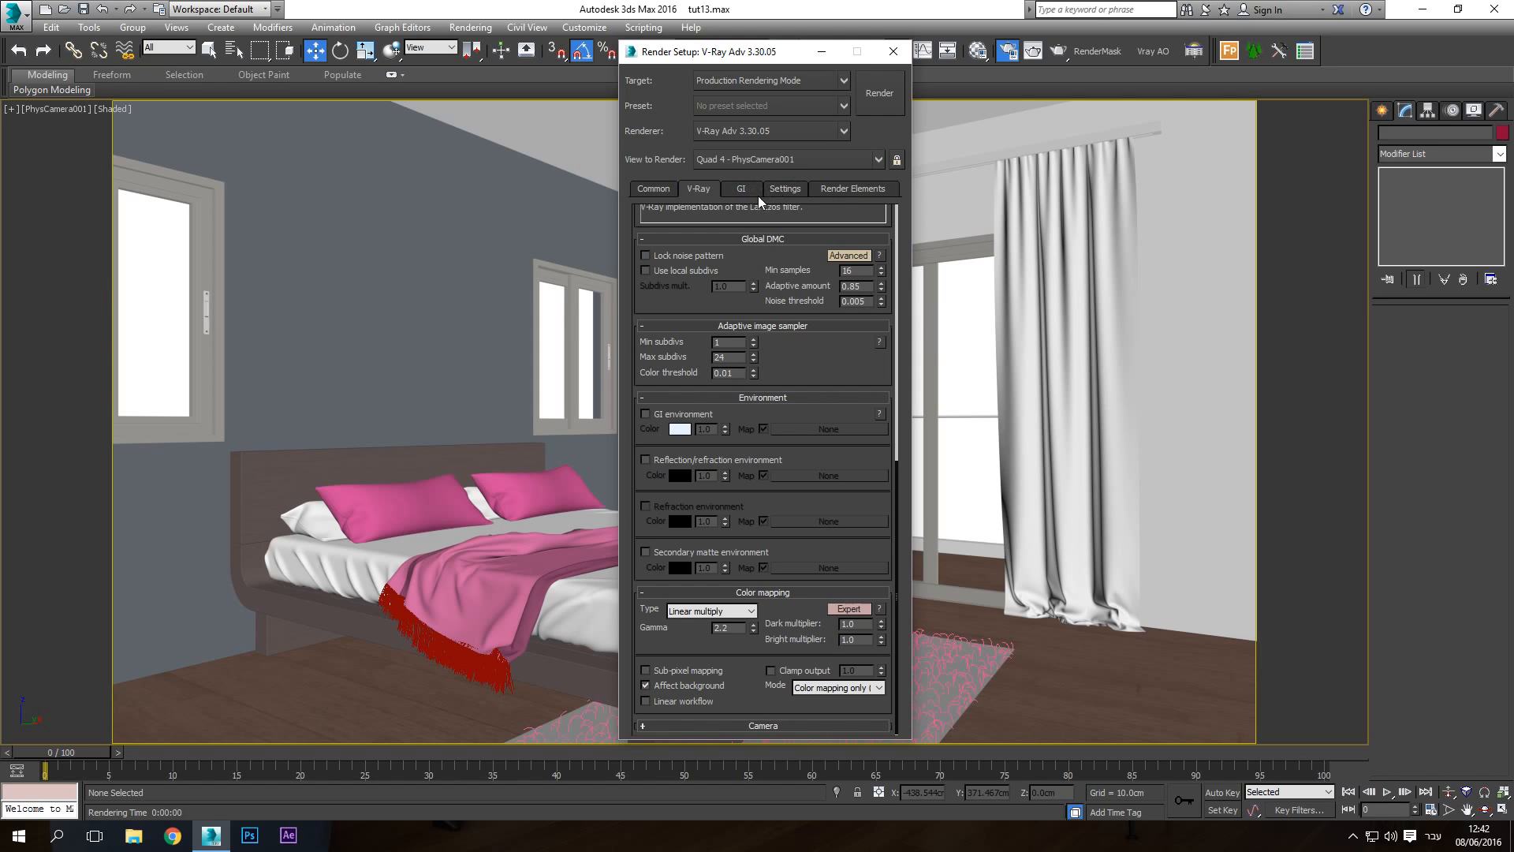
Show the V-Ray System settings in Expert mode, turn off Use Embree for motion blur and check the Embree hair option
{"action": "left_click", "coordinate": [786, 191]}
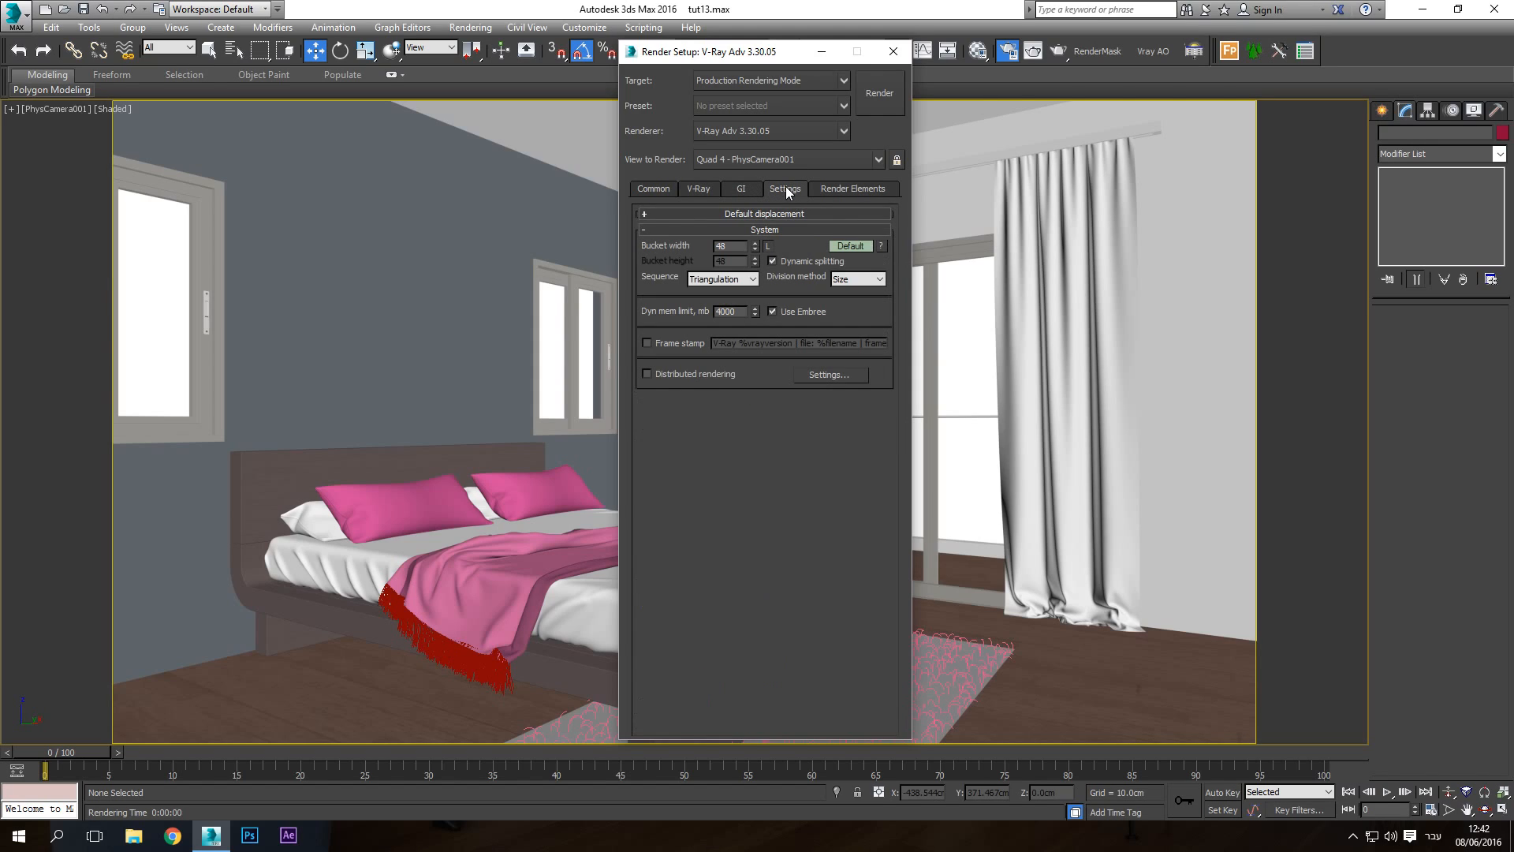
{"action": "left_click", "coordinate": [850, 246]}
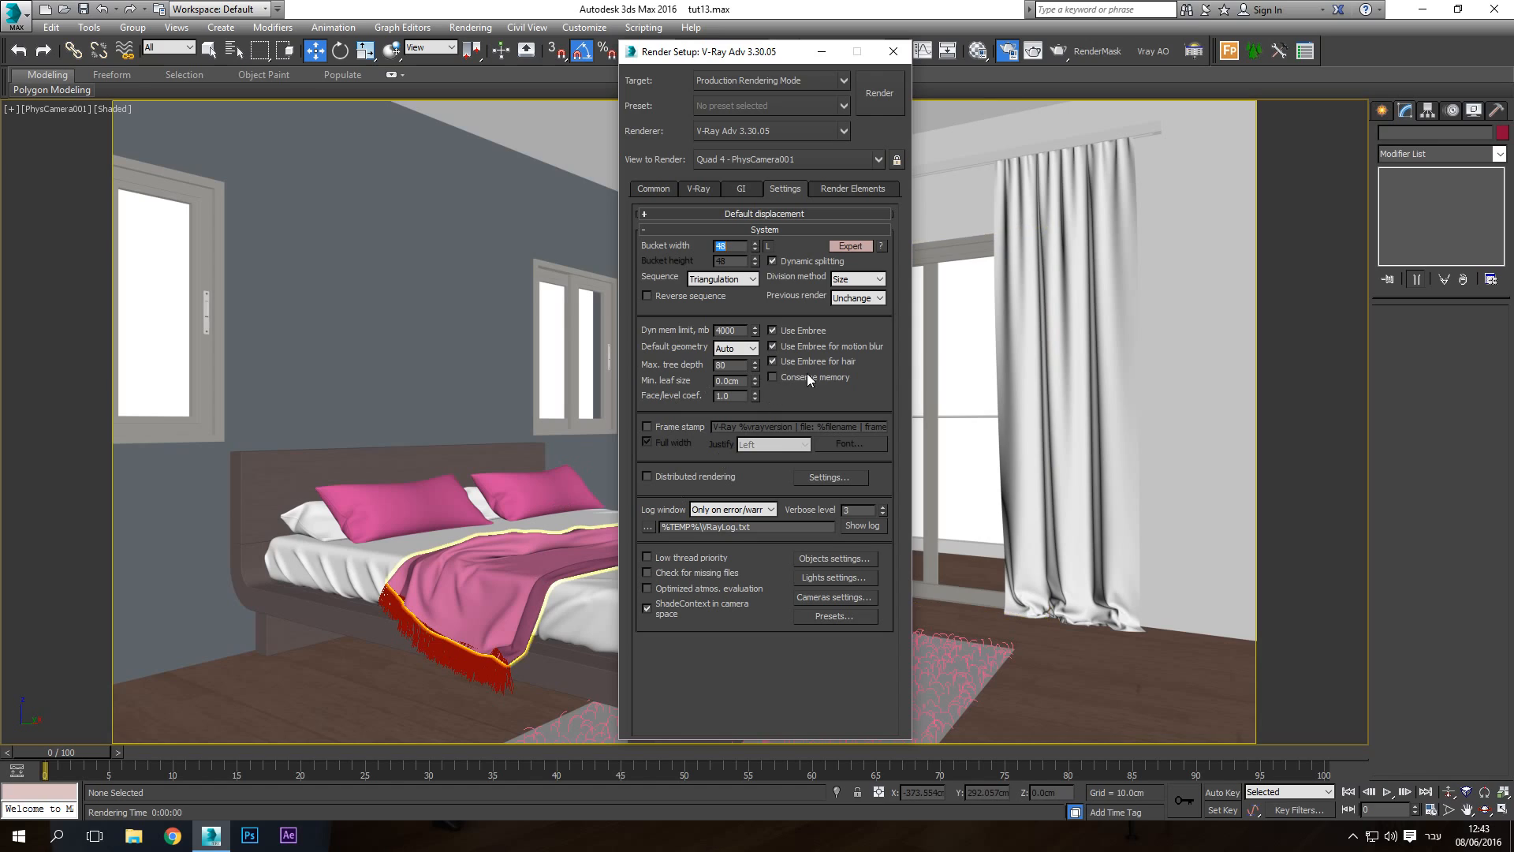
{"action": "mouse_move", "coordinate": [784, 347]}
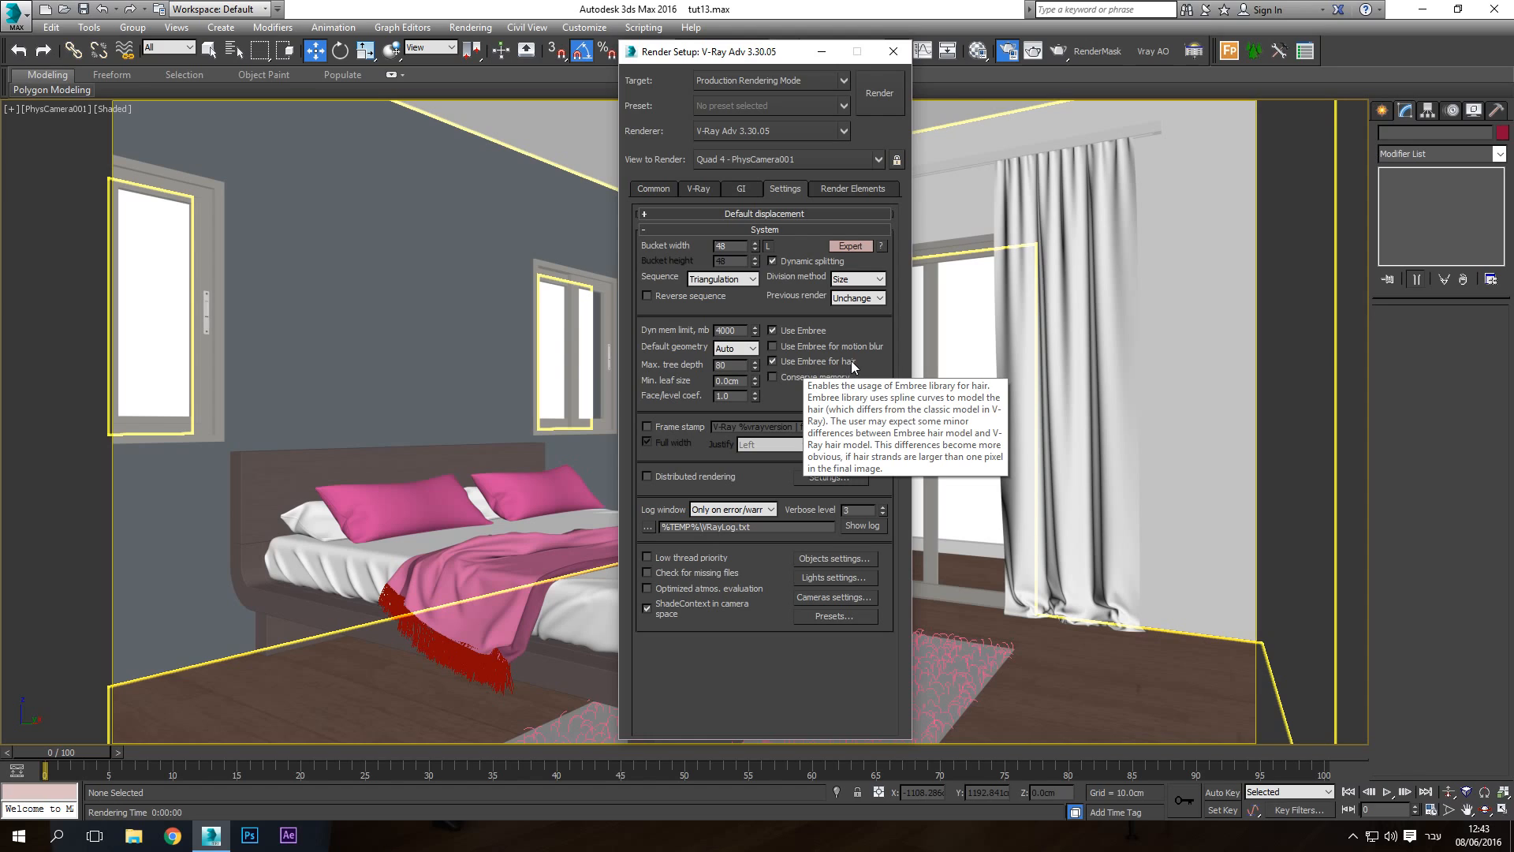
{"action": "left_click_drag", "start_coordinate": [749, 63], "coordinate": [158, 23]}
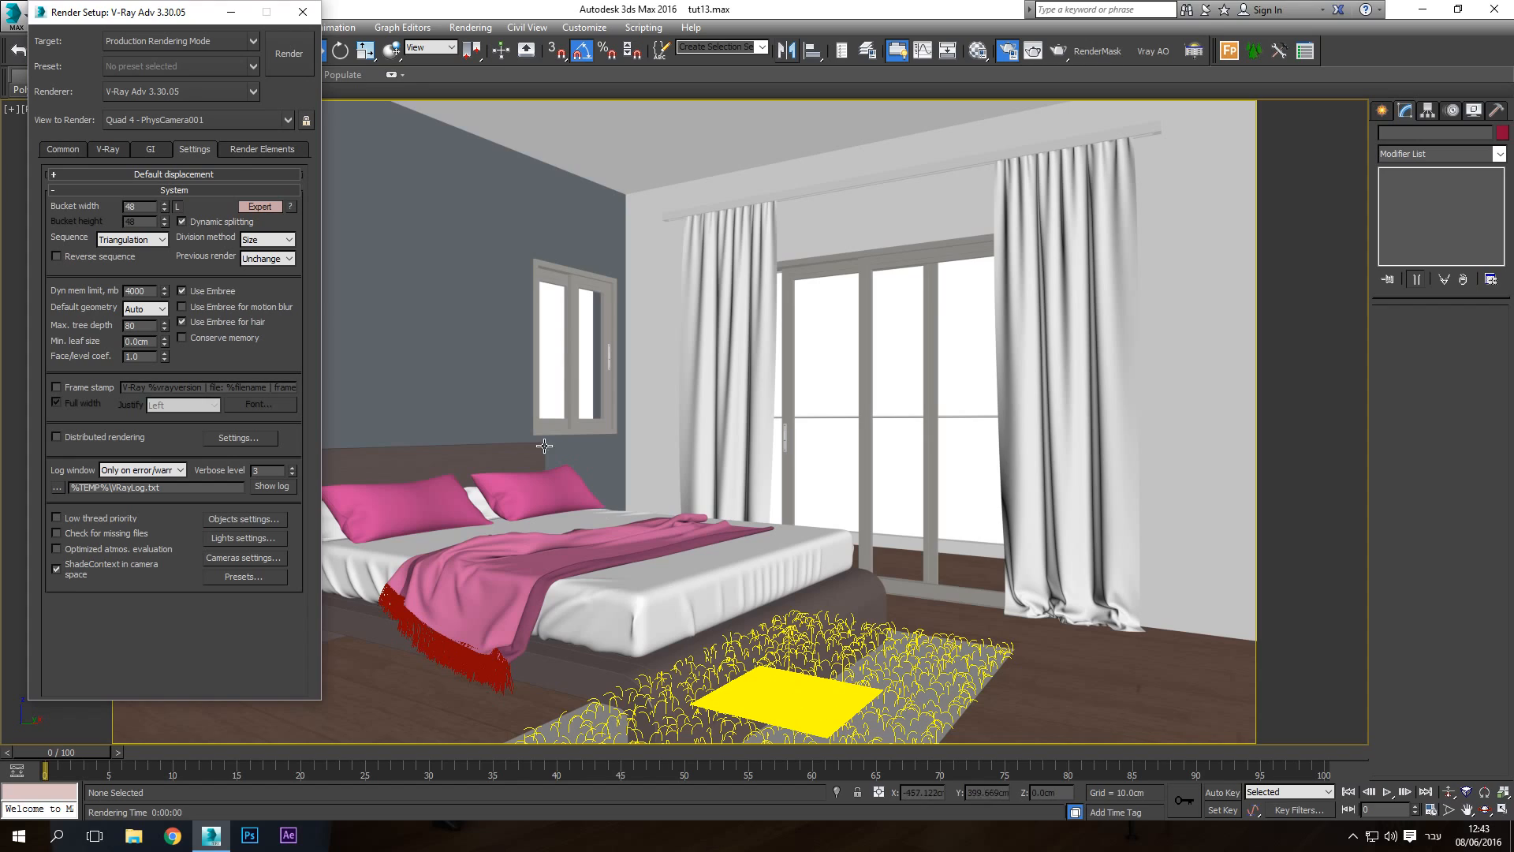
{"action": "left_click_drag", "start_coordinate": [145, 12], "coordinate": [532, 116]}
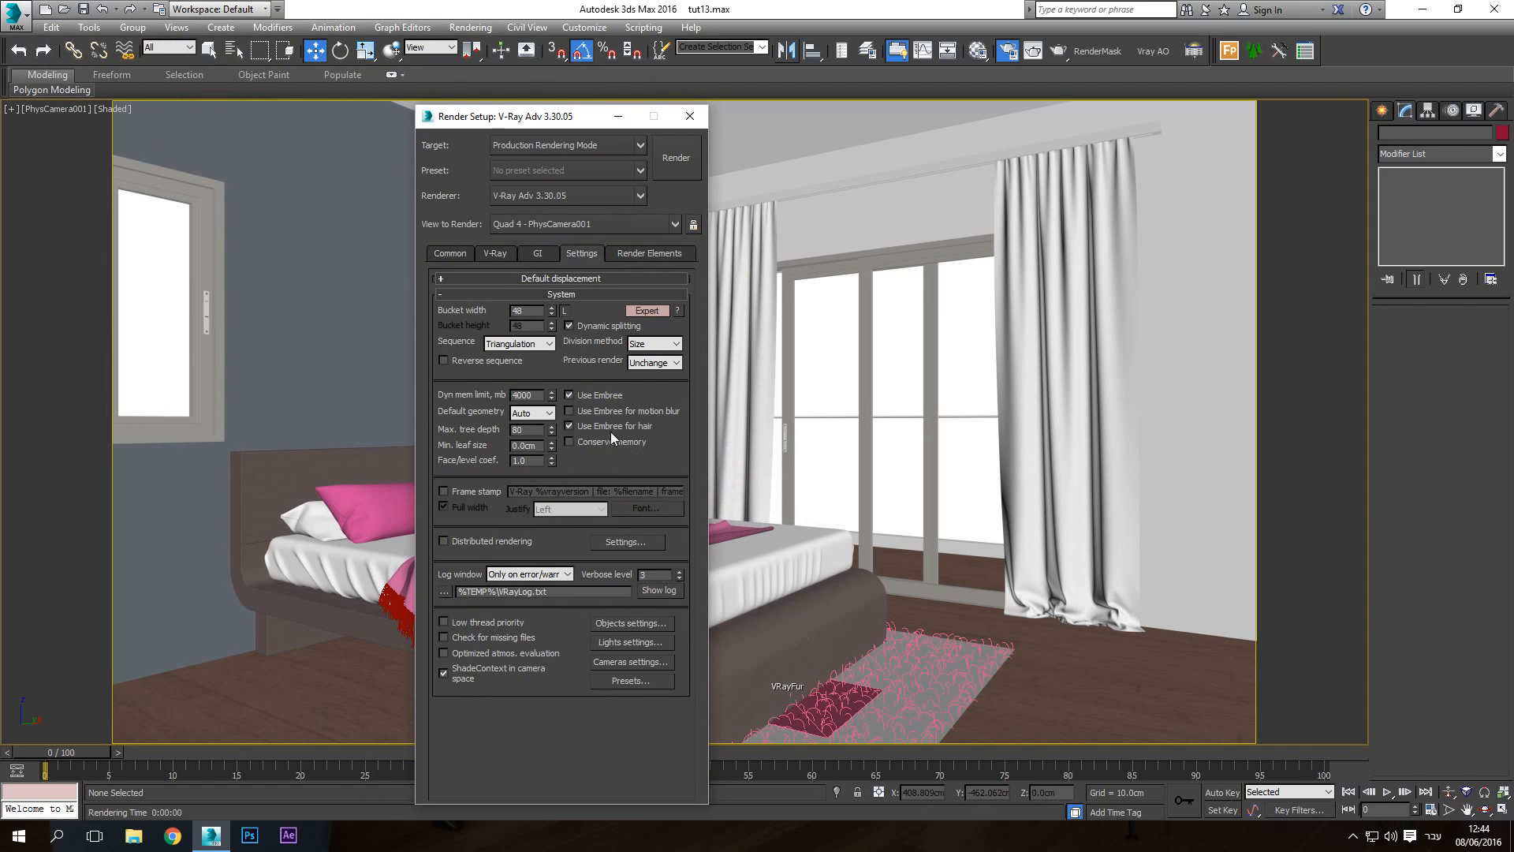
{"action": "mouse_move", "coordinate": [610, 425]}
{"action": "mouse_move", "coordinate": [591, 399]}
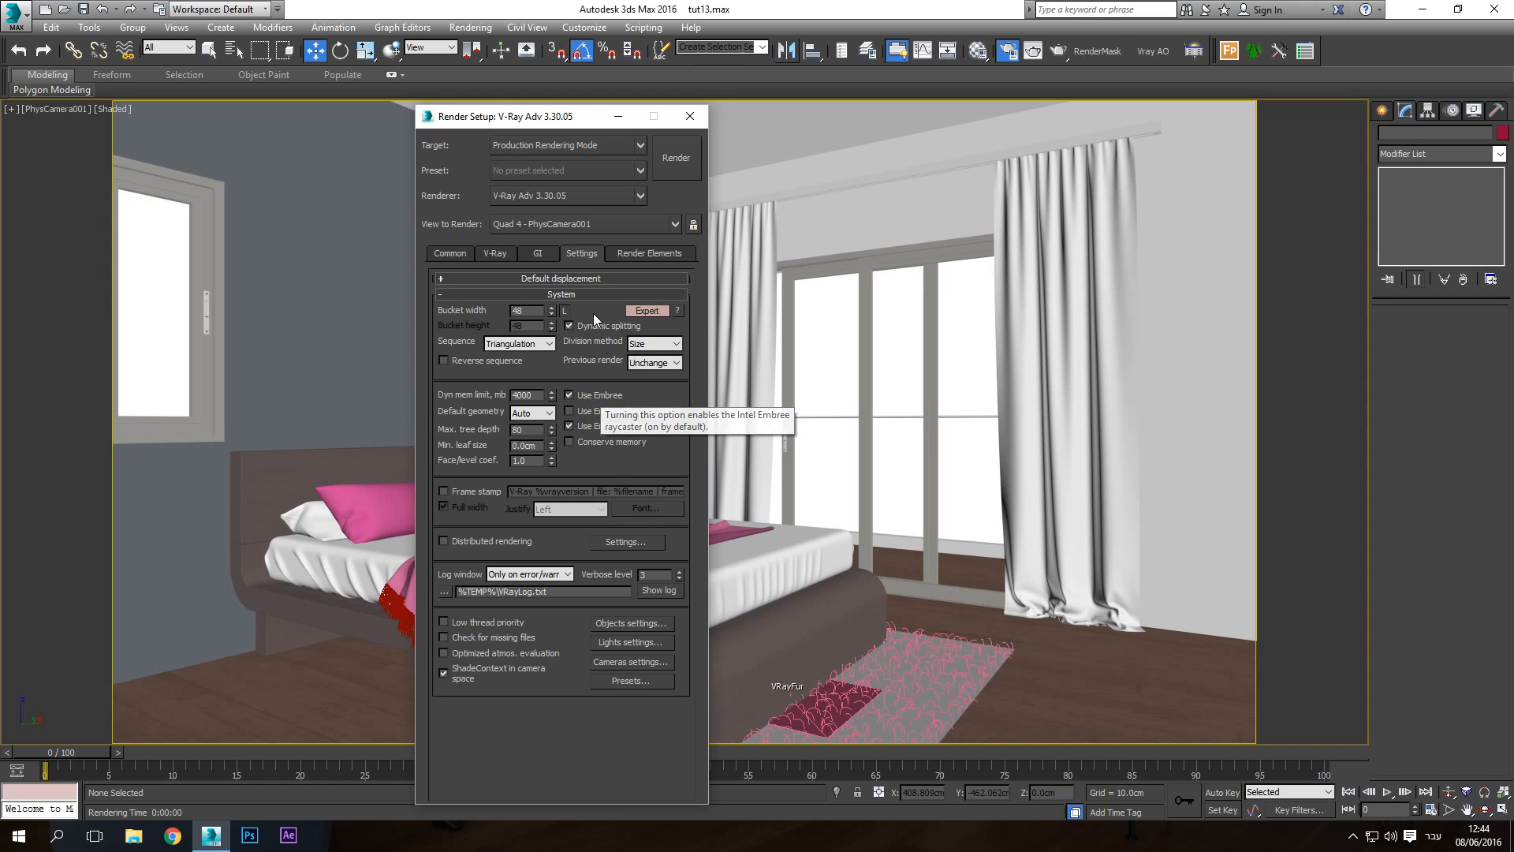
Enable global illumination in Expert mode with Irradiance map as the primary engine
{"action": "left_click", "coordinate": [537, 254]}
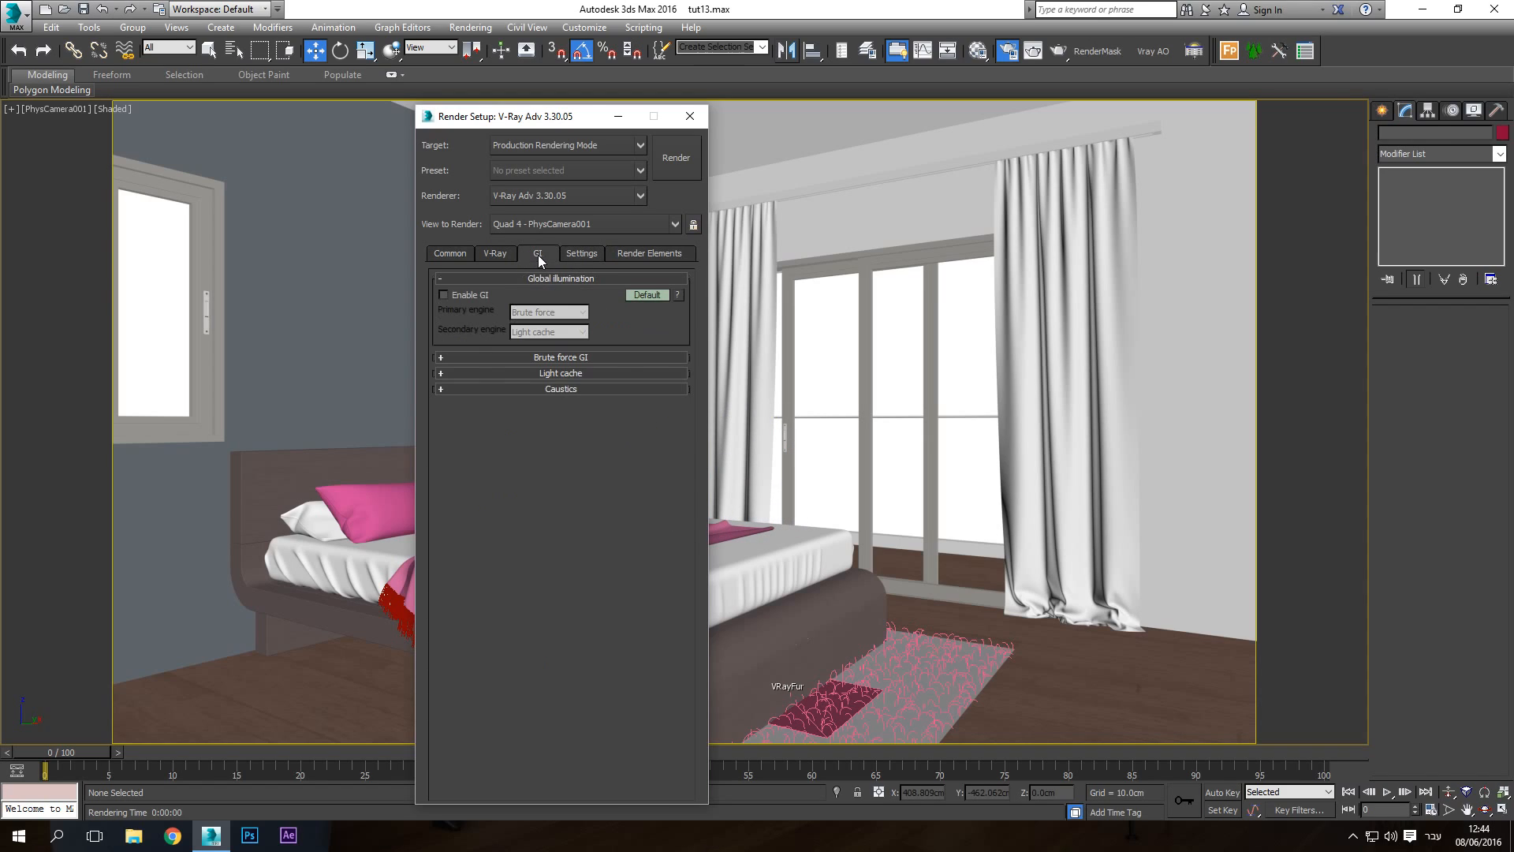
{"action": "left_click", "coordinate": [645, 295]}
{"action": "left_click", "coordinate": [647, 295]}
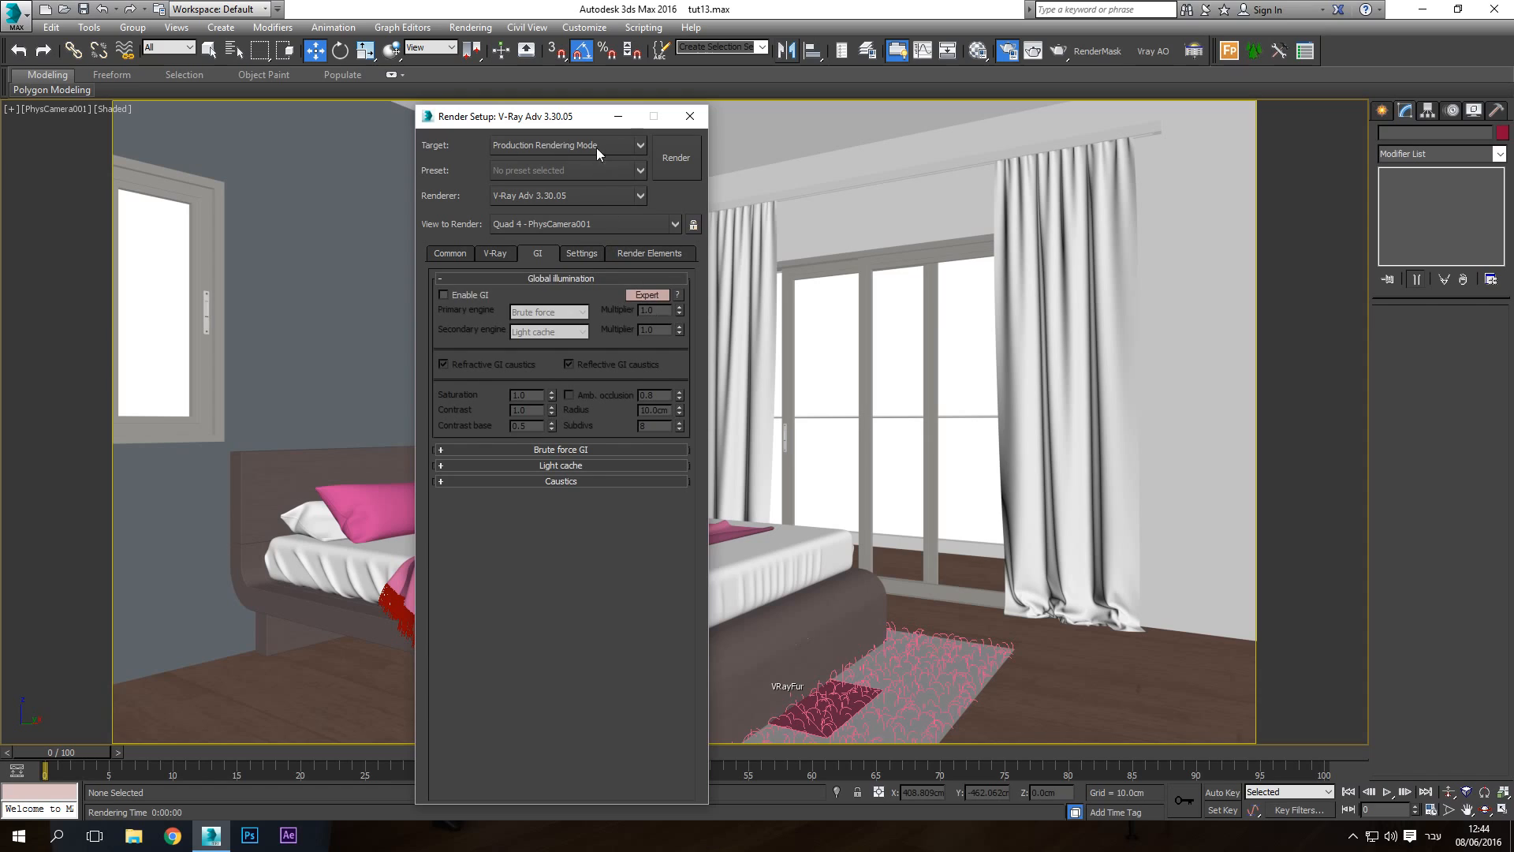
{"action": "left_click_drag", "start_coordinate": [574, 125], "coordinate": [690, 39]}
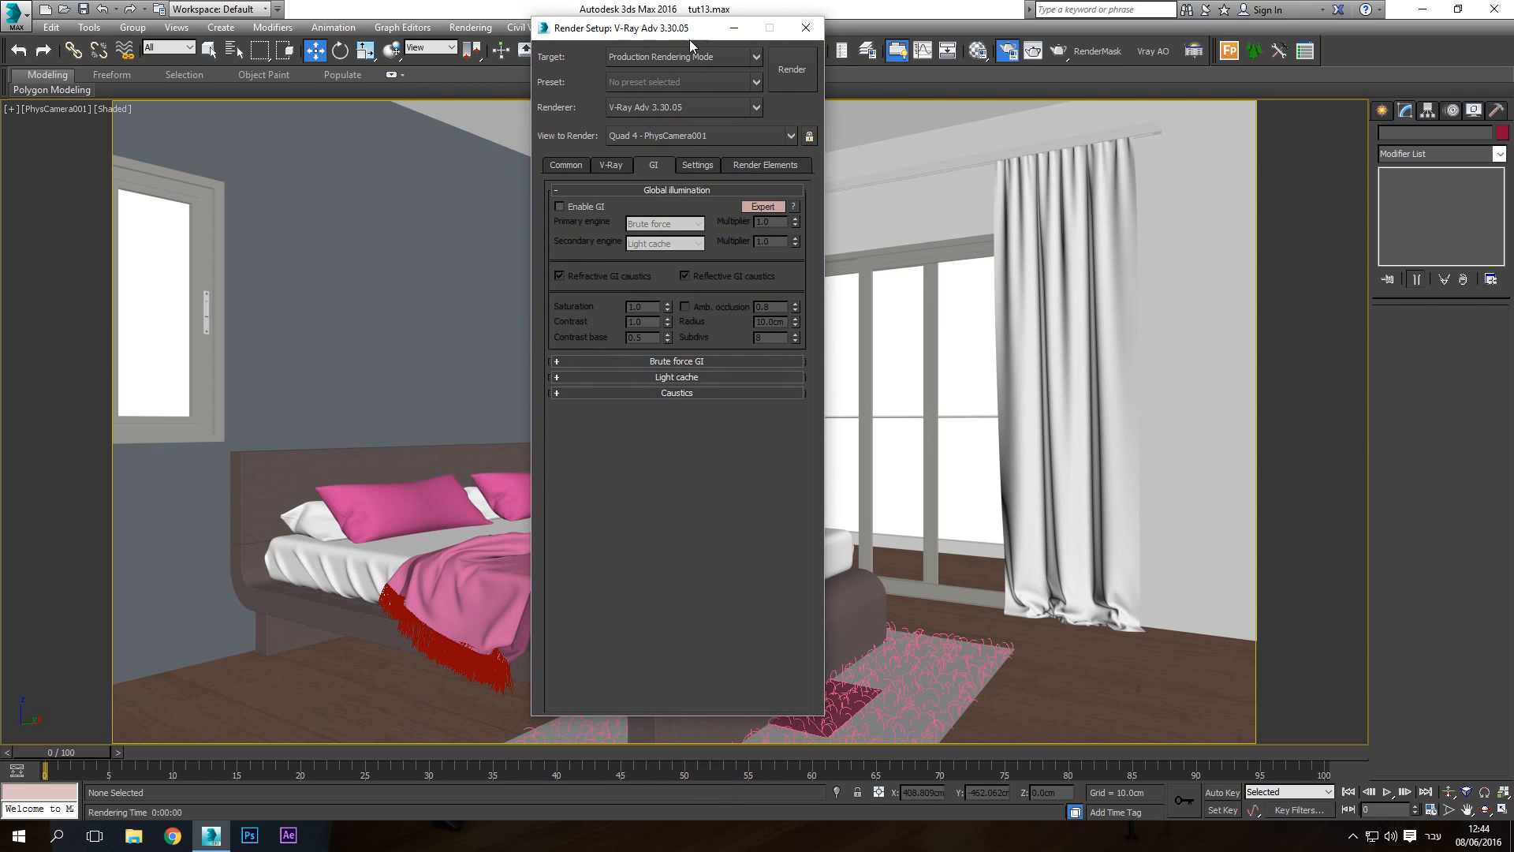
{"action": "left_click", "coordinate": [561, 208]}
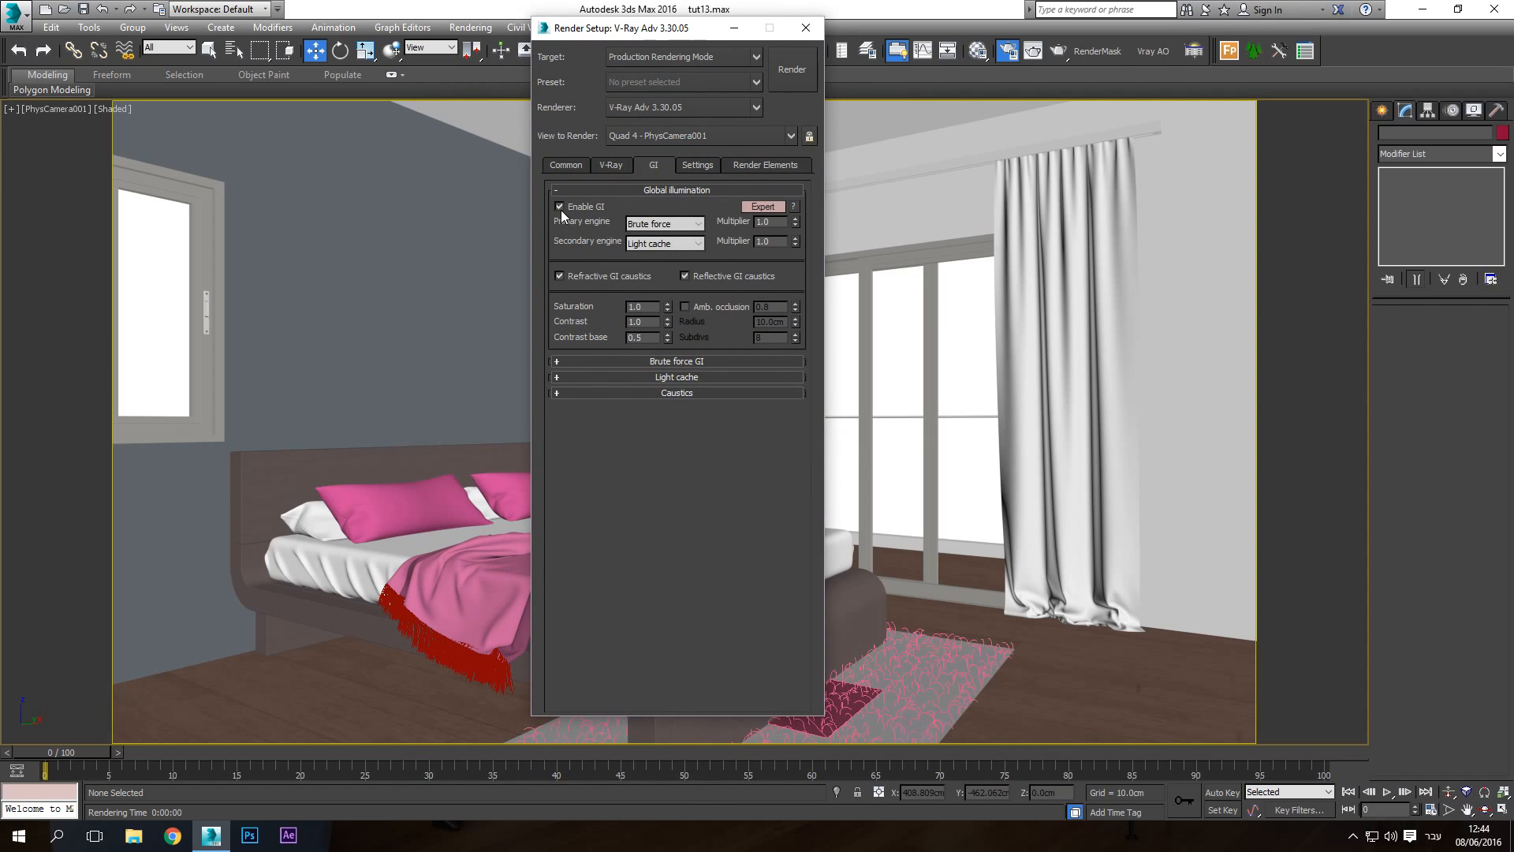
{"action": "left_click", "coordinate": [652, 224]}
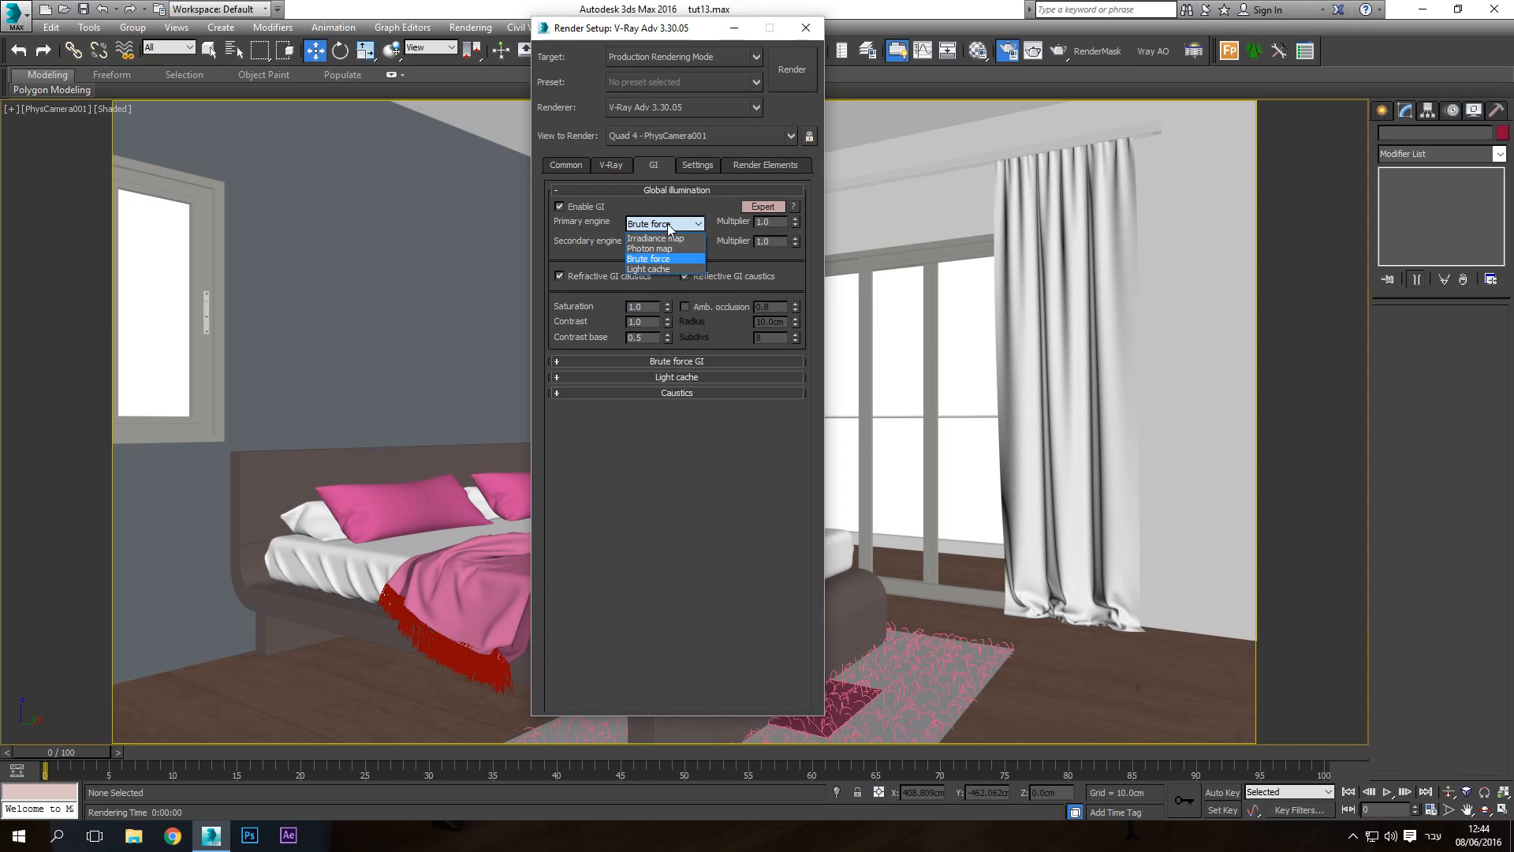
{"action": "left_click", "coordinate": [675, 237]}
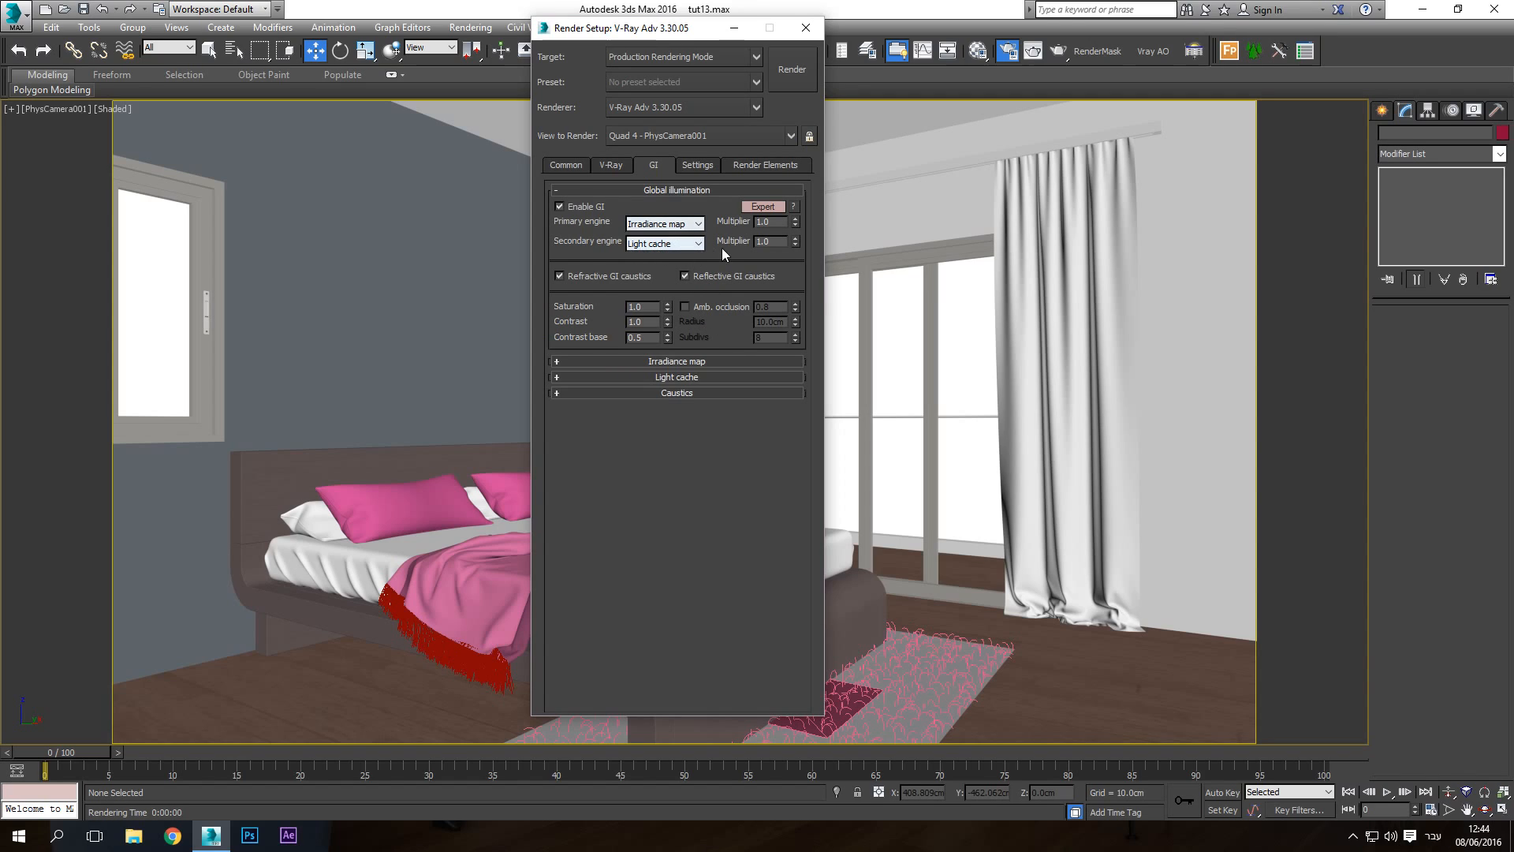
Show the Irradiance map settings in Expert mode and check the available presets, keeping High
{"action": "left_click", "coordinate": [680, 361]}
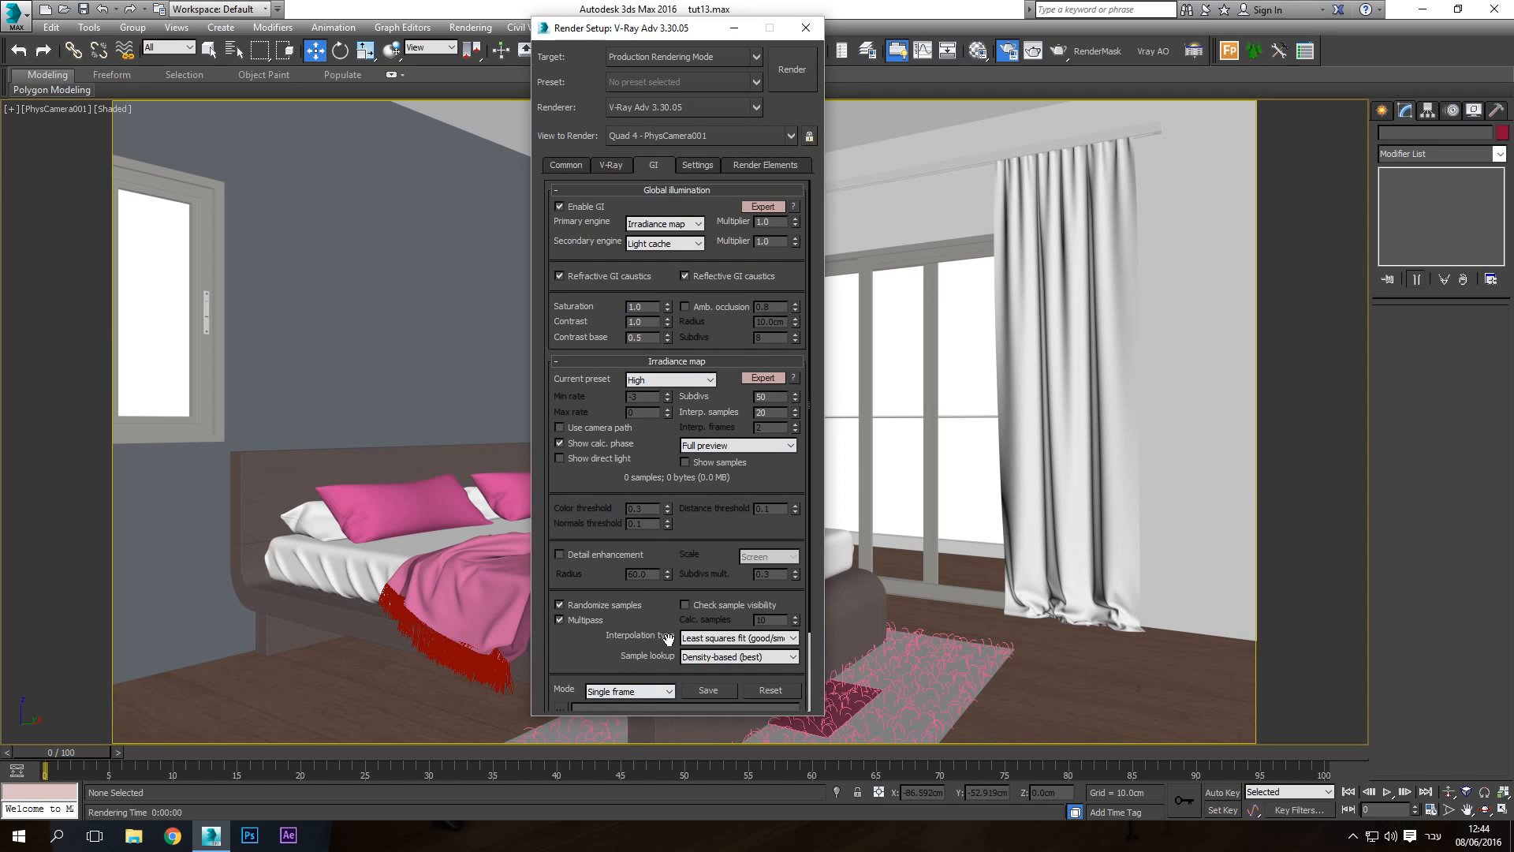
{"action": "left_click", "coordinate": [631, 382]}
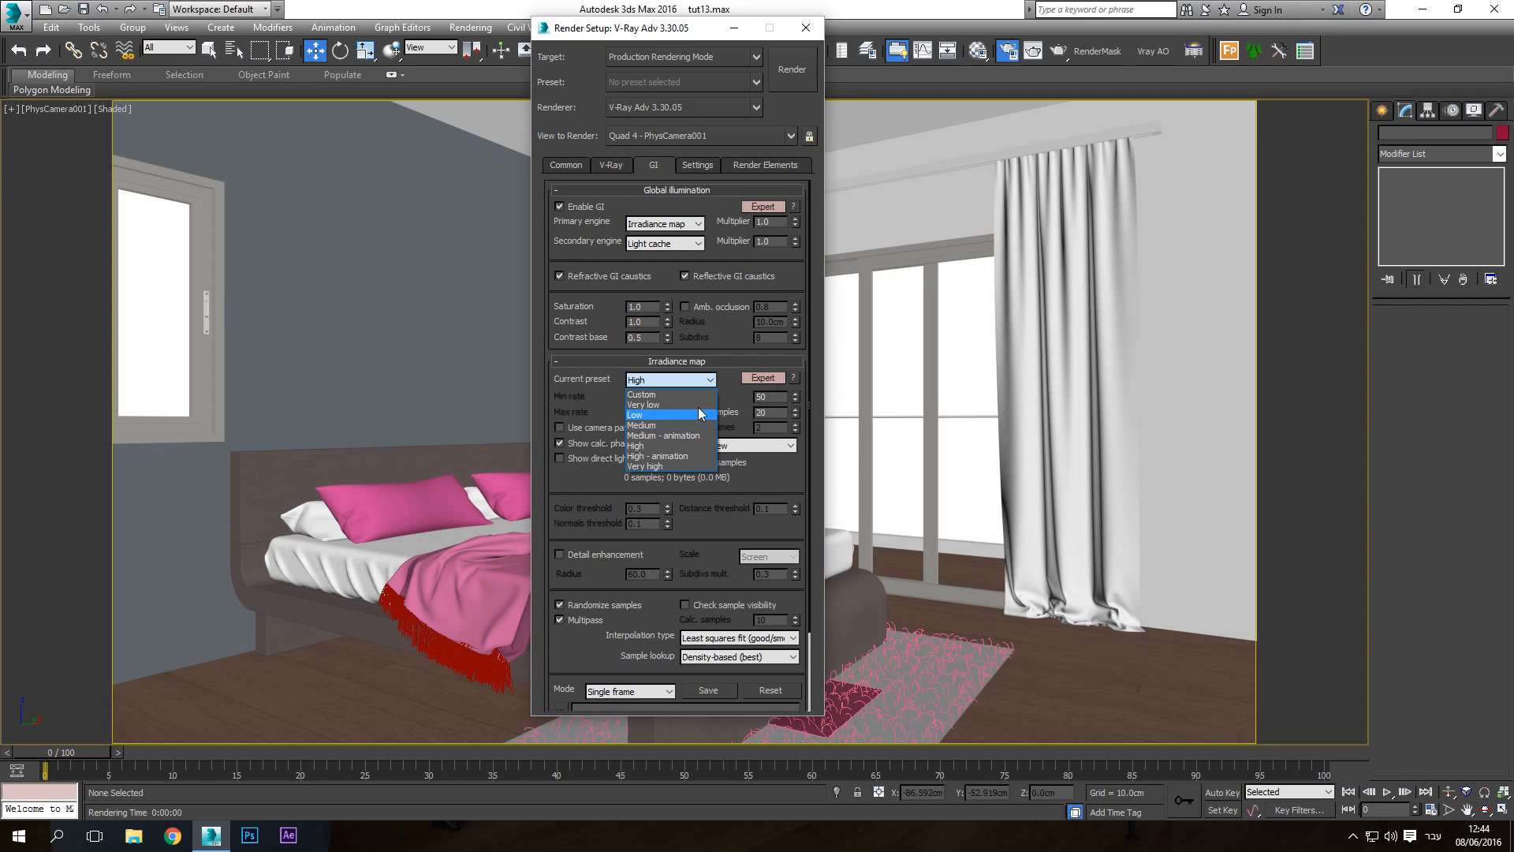
{"action": "left_click", "coordinate": [639, 387]}
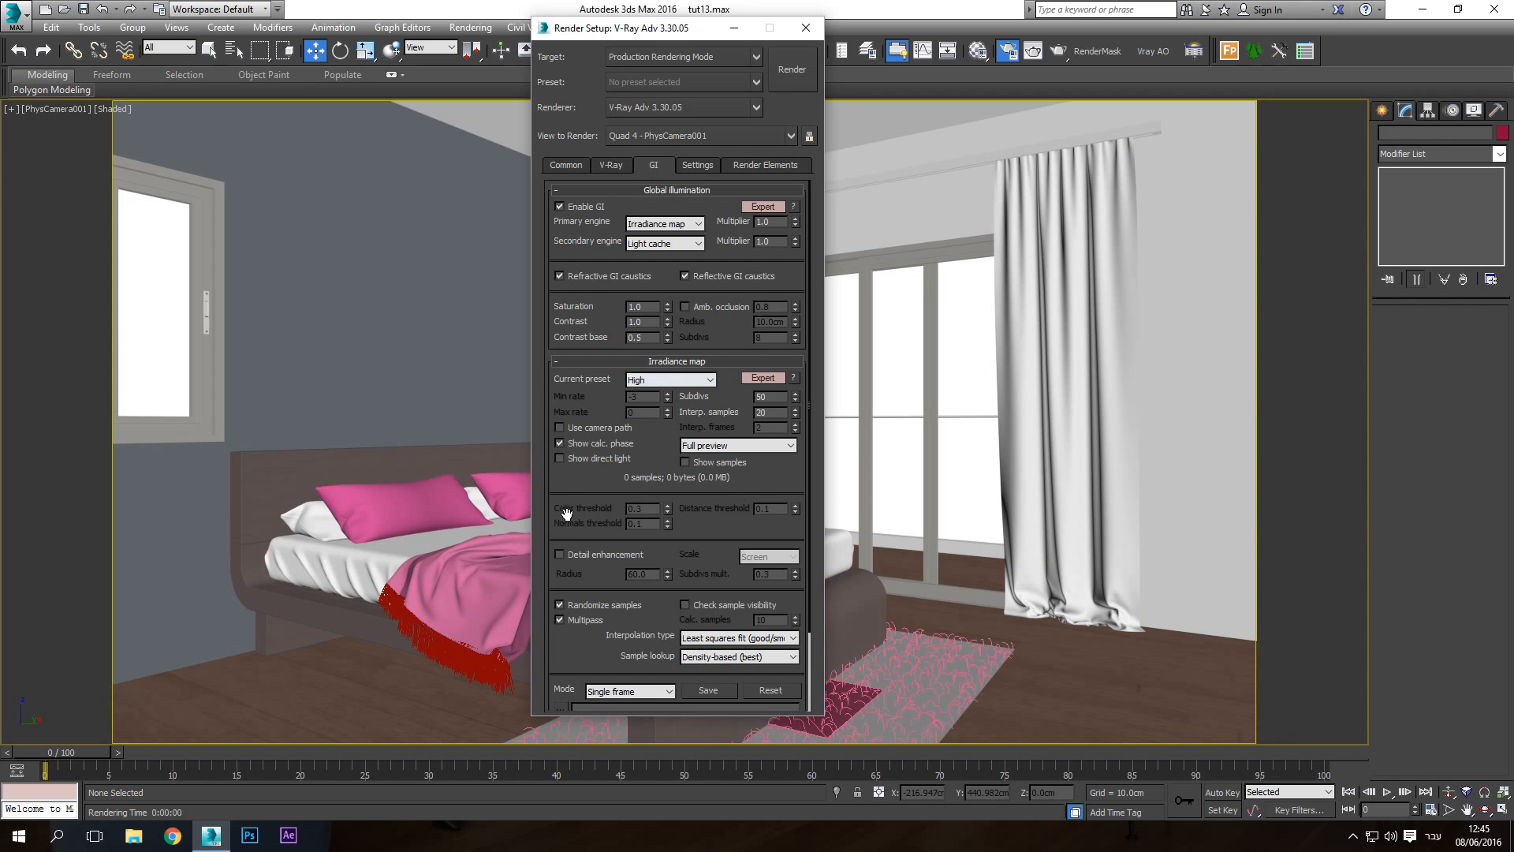
Expand the Light cache settings in Expert mode and look through their options
{"action": "left_click_drag", "start_coordinate": [565, 500], "coordinate": [541, 305]}
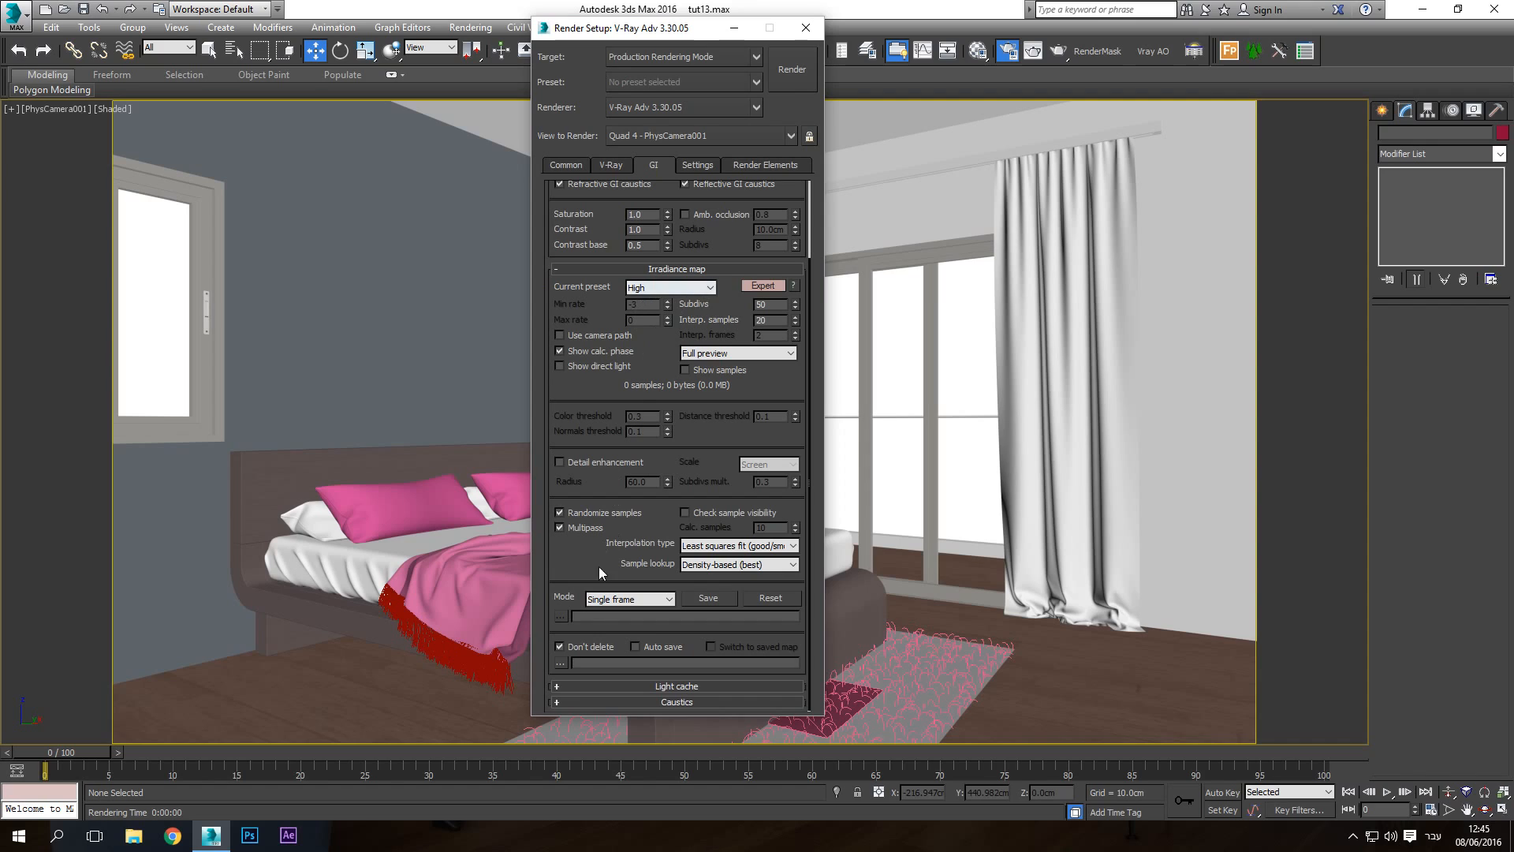
{"action": "left_click", "coordinate": [684, 687]}
{"action": "left_click_drag", "start_coordinate": [765, 614], "coordinate": [748, 473]}
{"action": "left_click", "coordinate": [760, 503]}
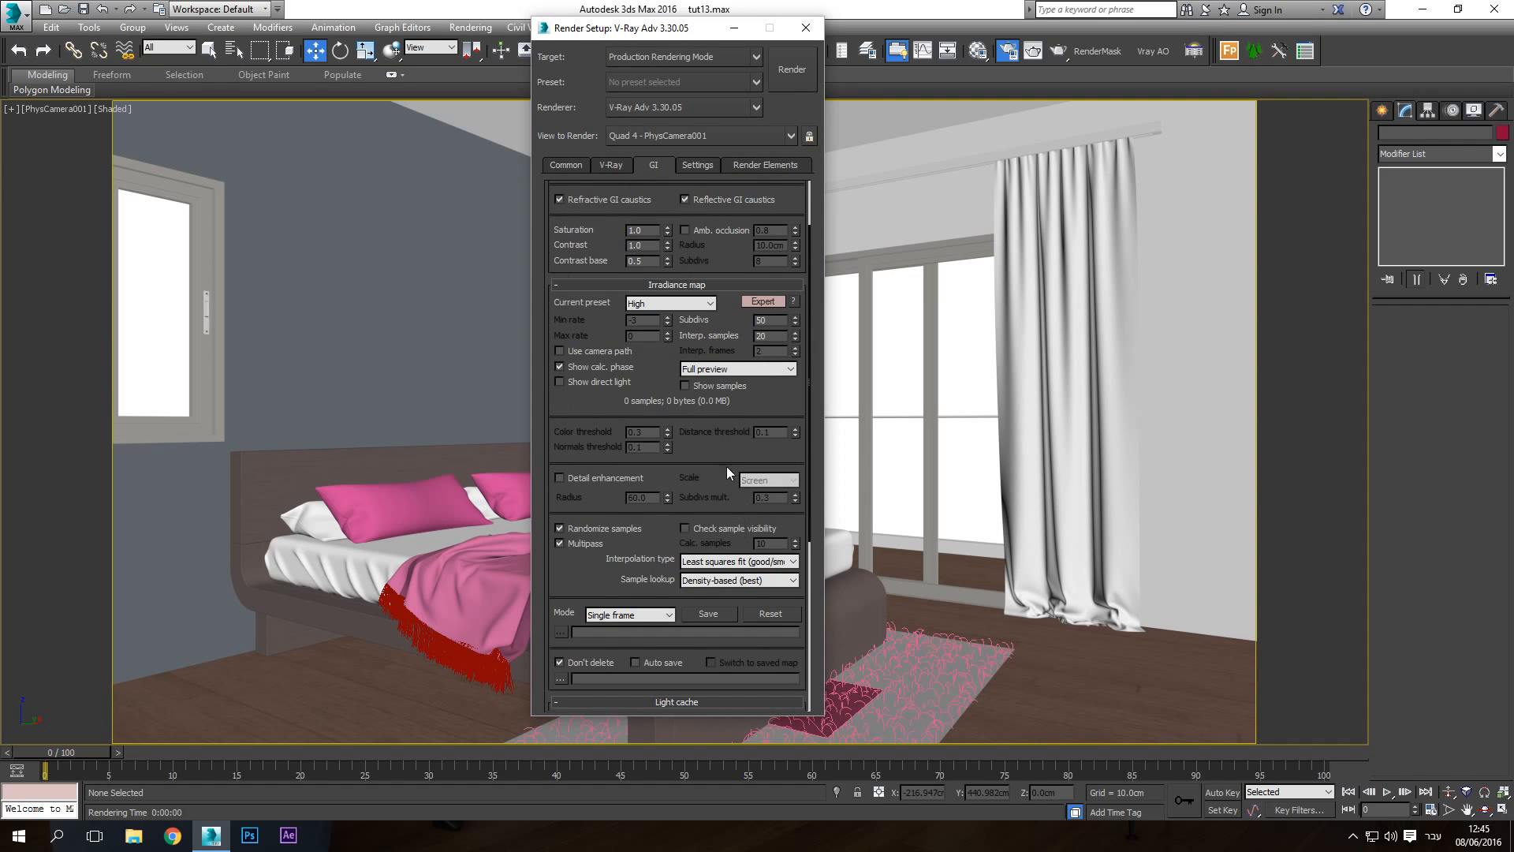
{"action": "scroll", "coordinate": [722, 481], "scroll_direction": "down", "scroll_amount": 3}
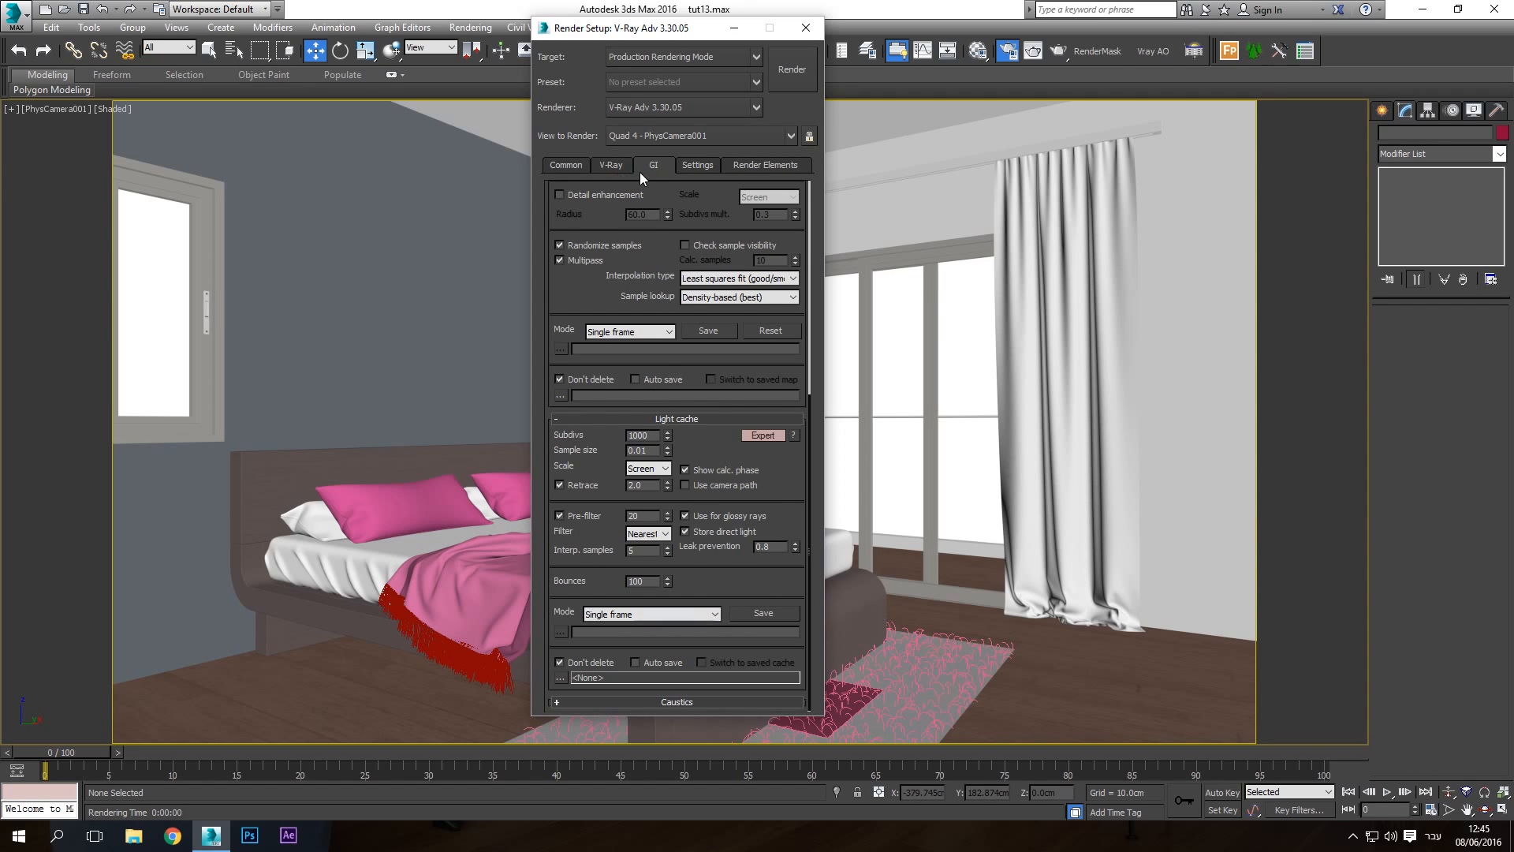
Review the global illumination settings and check the available primary engines, keeping Irradiance map
{"action": "left_click_drag", "start_coordinate": [663, 183], "coordinate": [668, 771]}
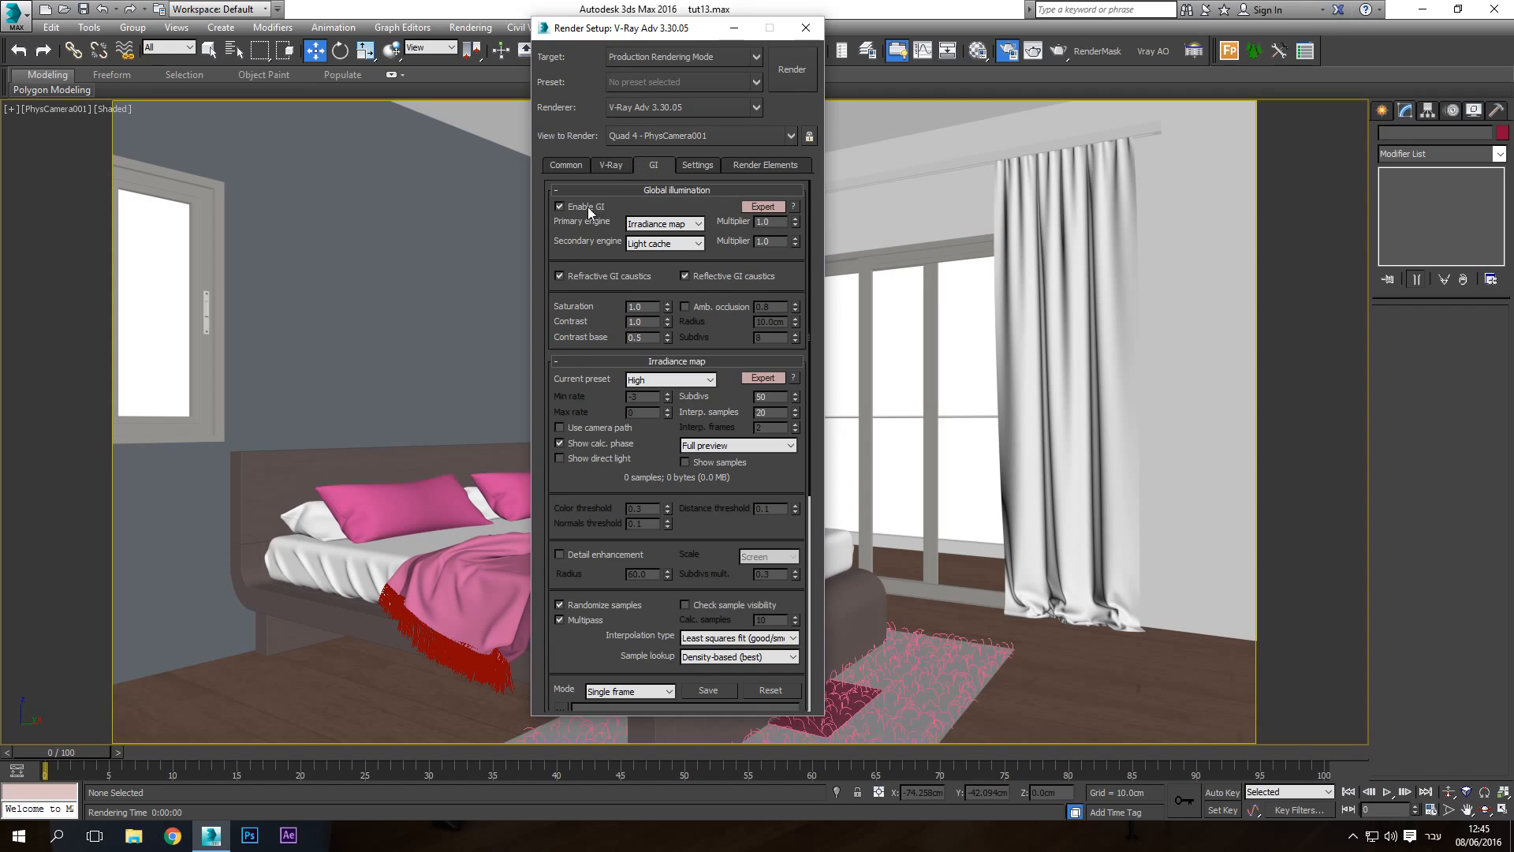
{"action": "left_click", "coordinate": [656, 225]}
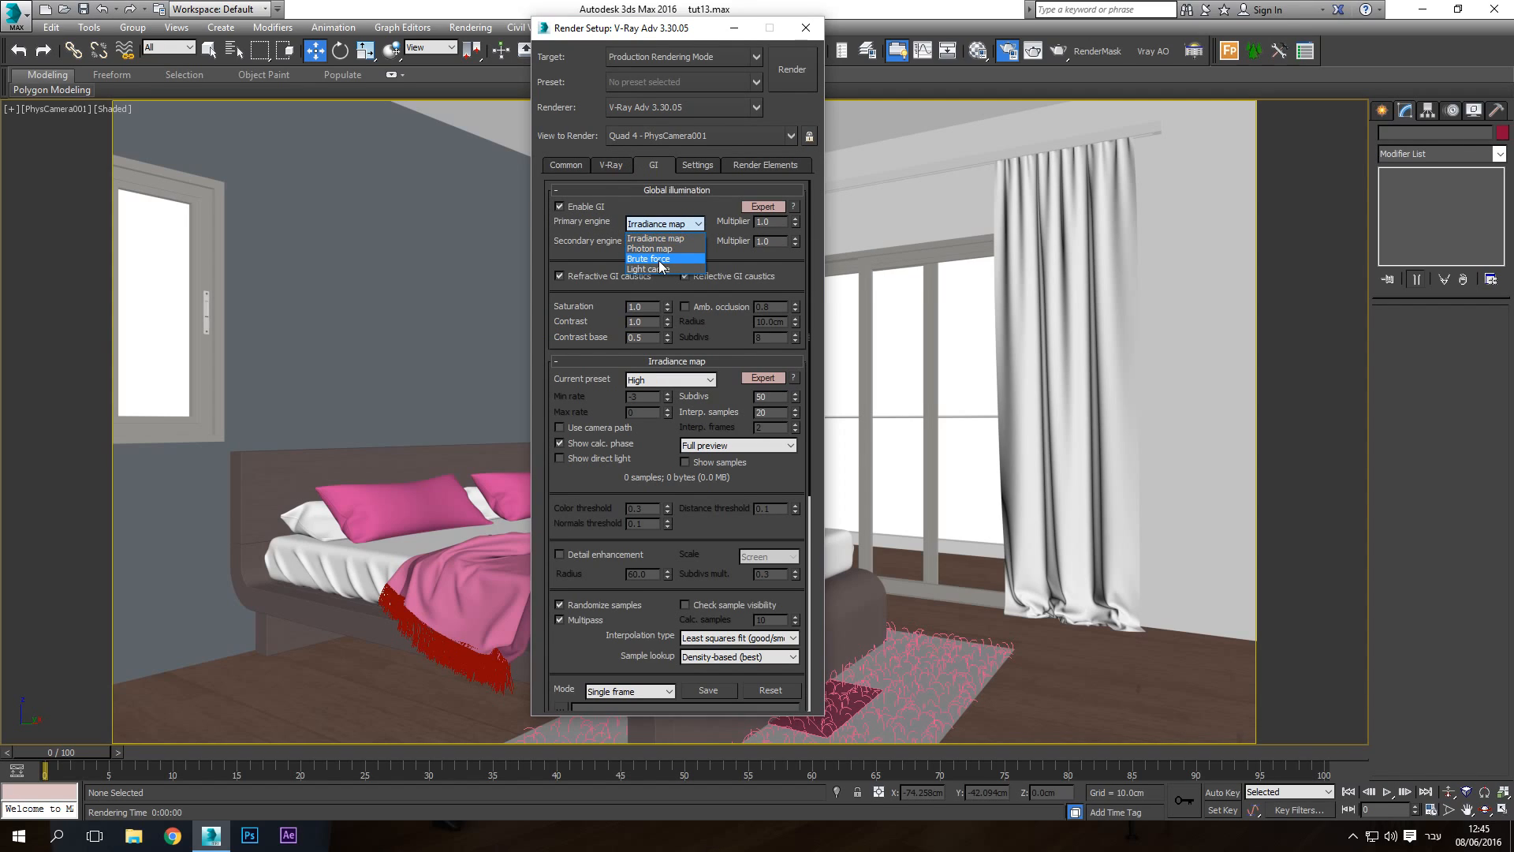
{"action": "left_click", "coordinate": [657, 239]}
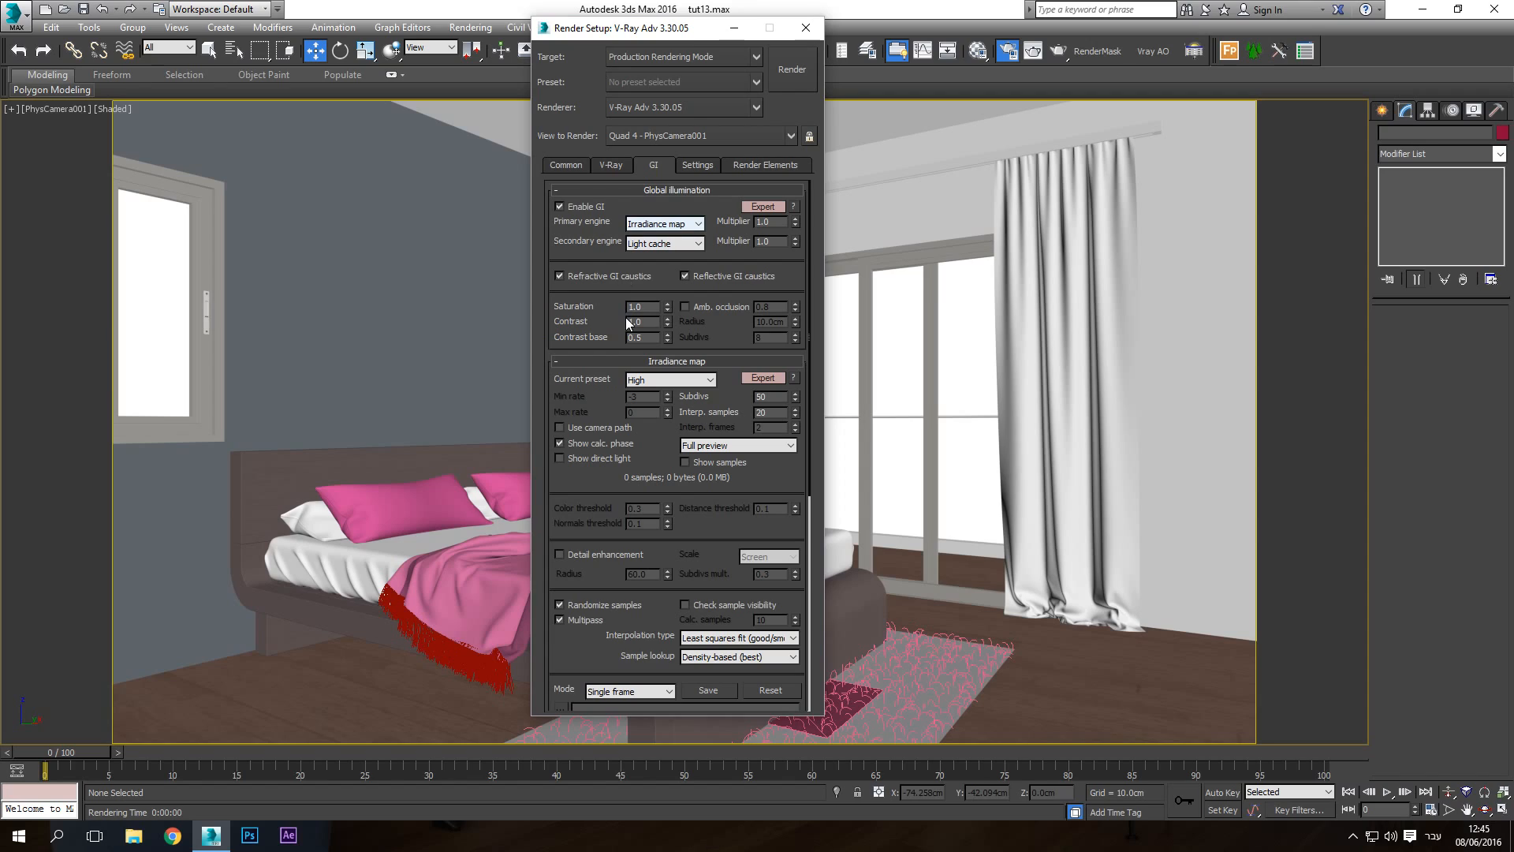
Look through the V-Ray sampler, environment and color mapping settings and the common parameters, and check the available renderers, keeping V-Ray Adv 3.30.05
{"action": "left_click", "coordinate": [610, 165]}
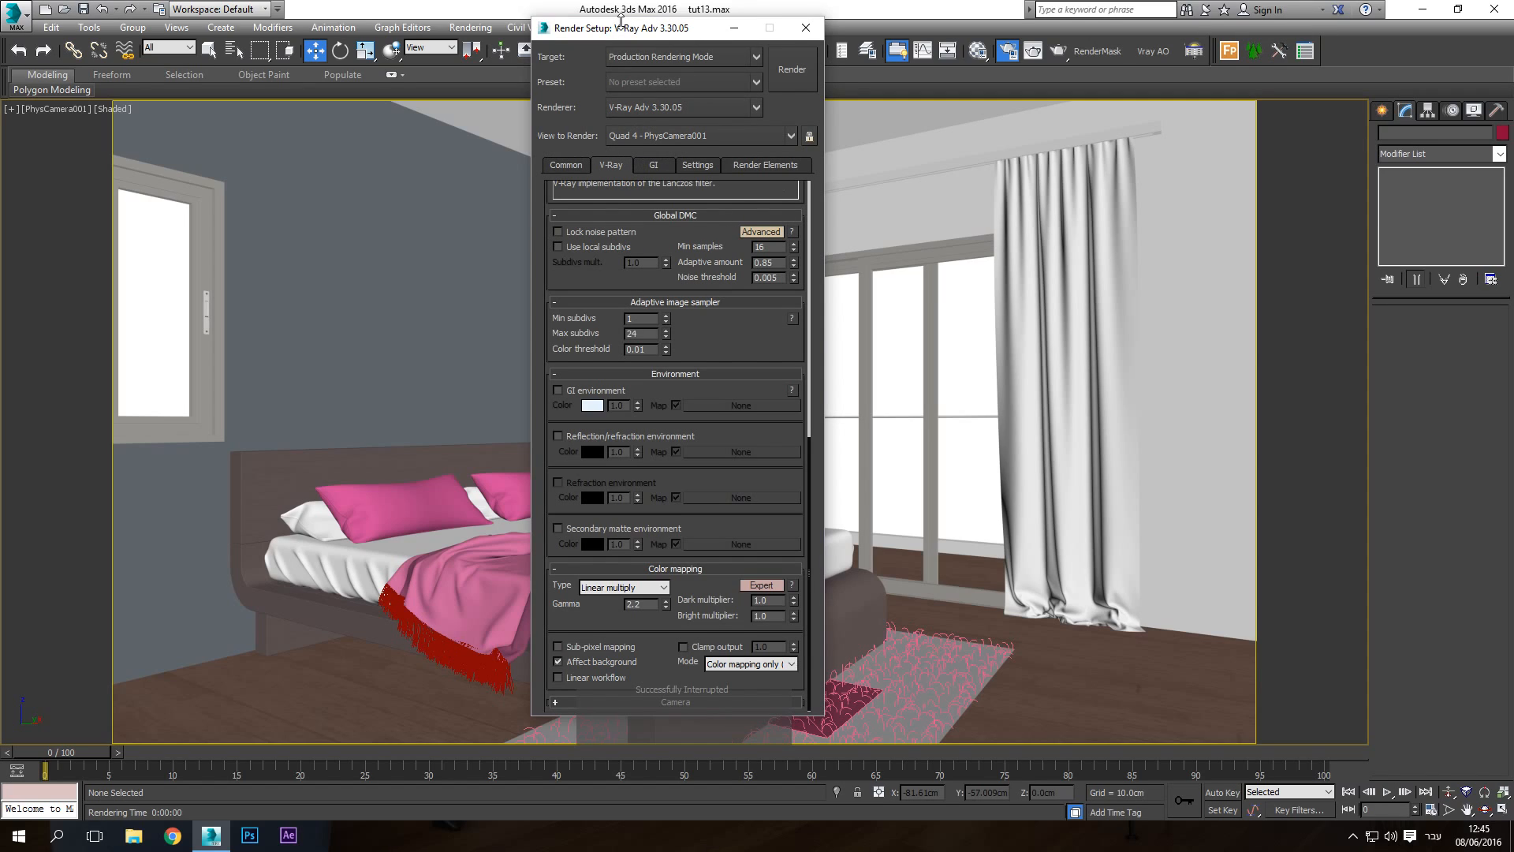
{"action": "left_click", "coordinate": [567, 166]}
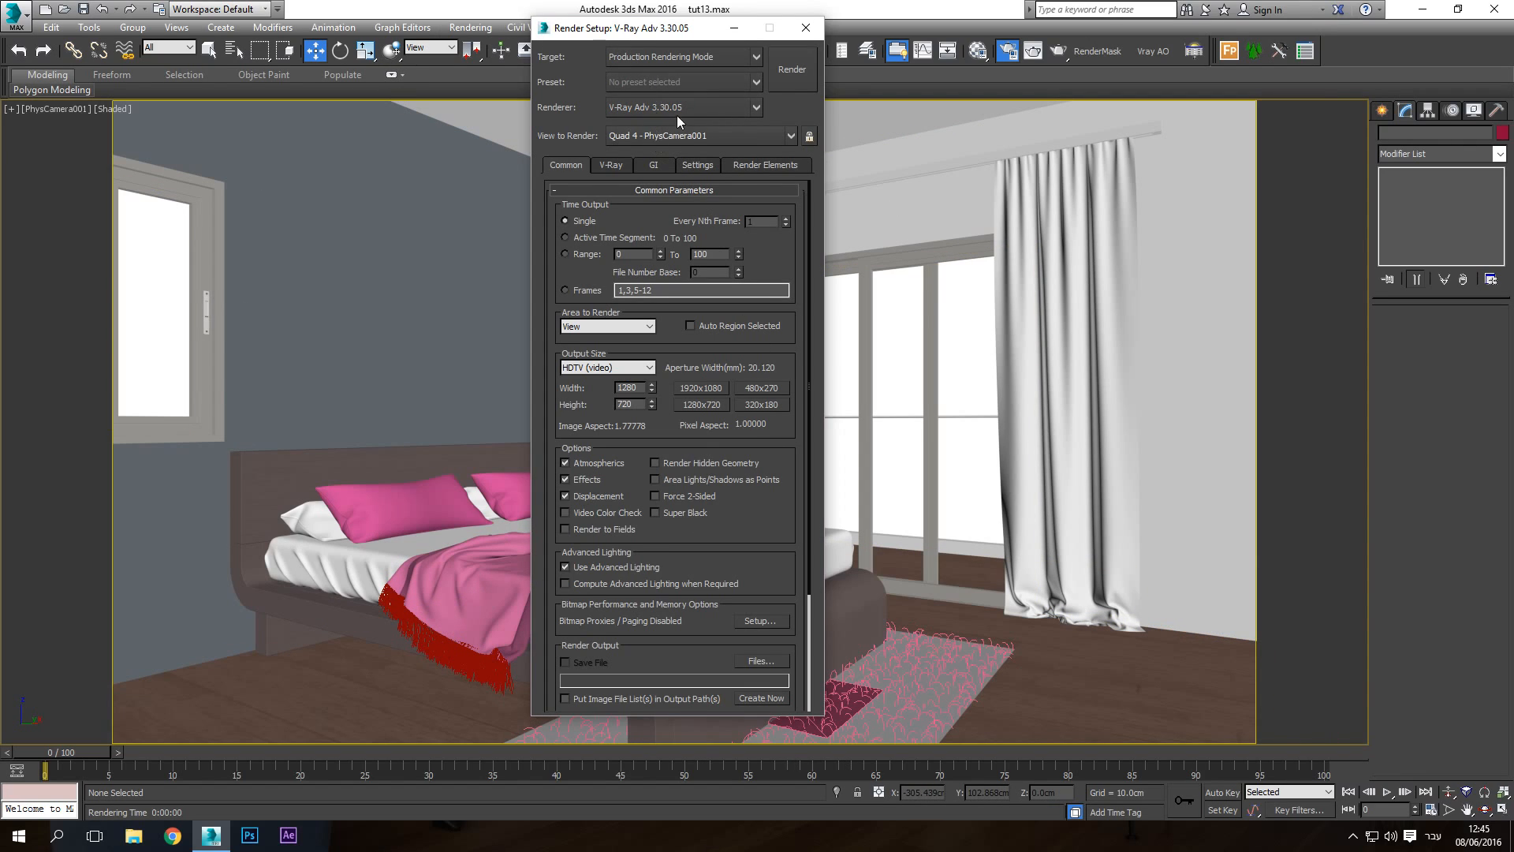
{"action": "left_click", "coordinate": [638, 107]}
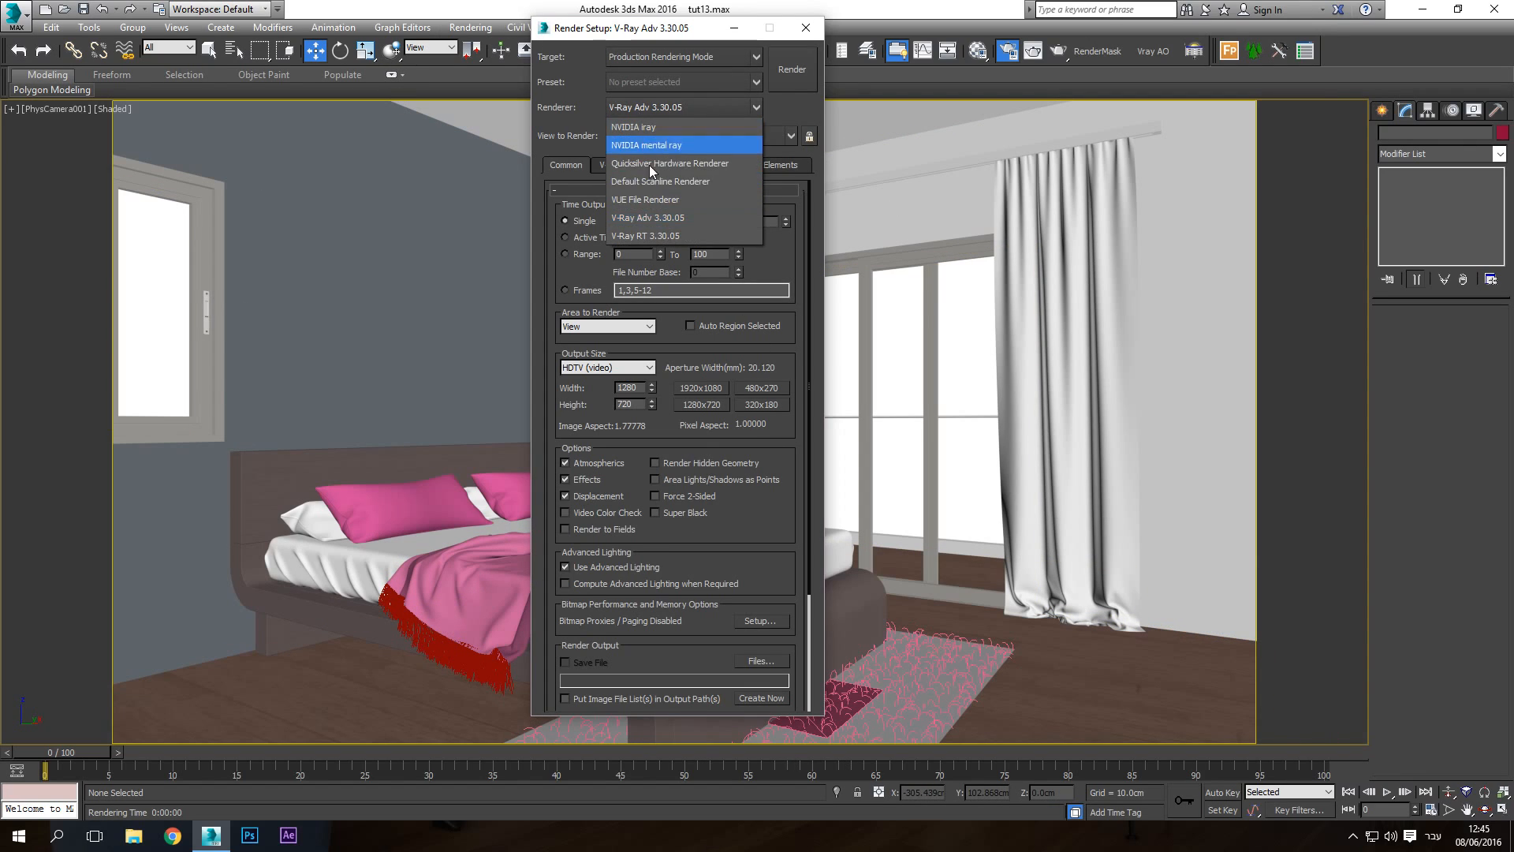
{"action": "left_click", "coordinate": [656, 91]}
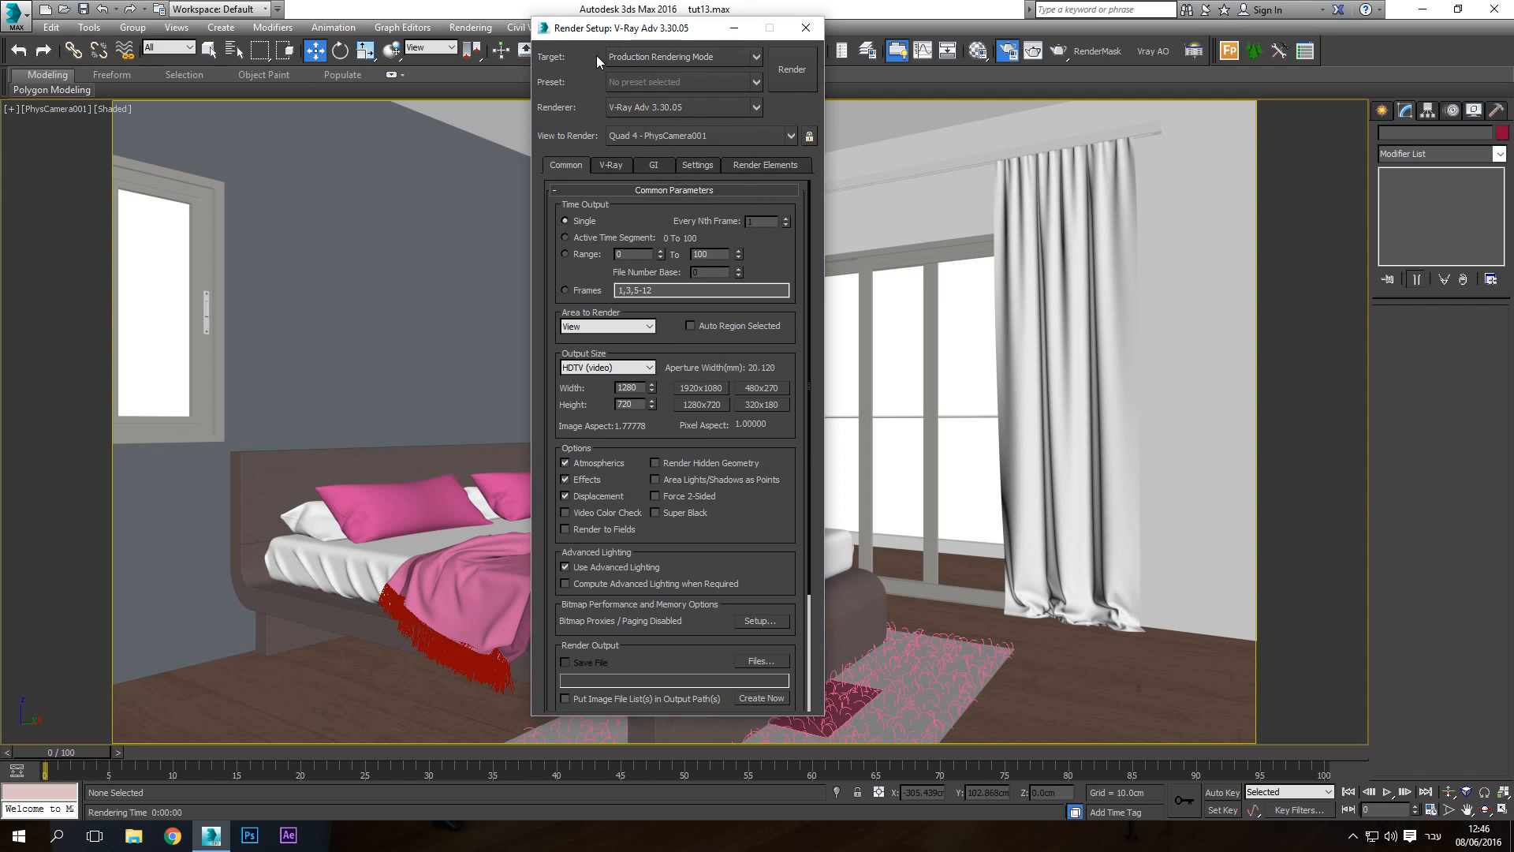
Set the render target to ActiveShade Mode with the V-Ray RT 3.30.05 renderer and the HDTV (video) output size
{"action": "left_click", "coordinate": [649, 58]}
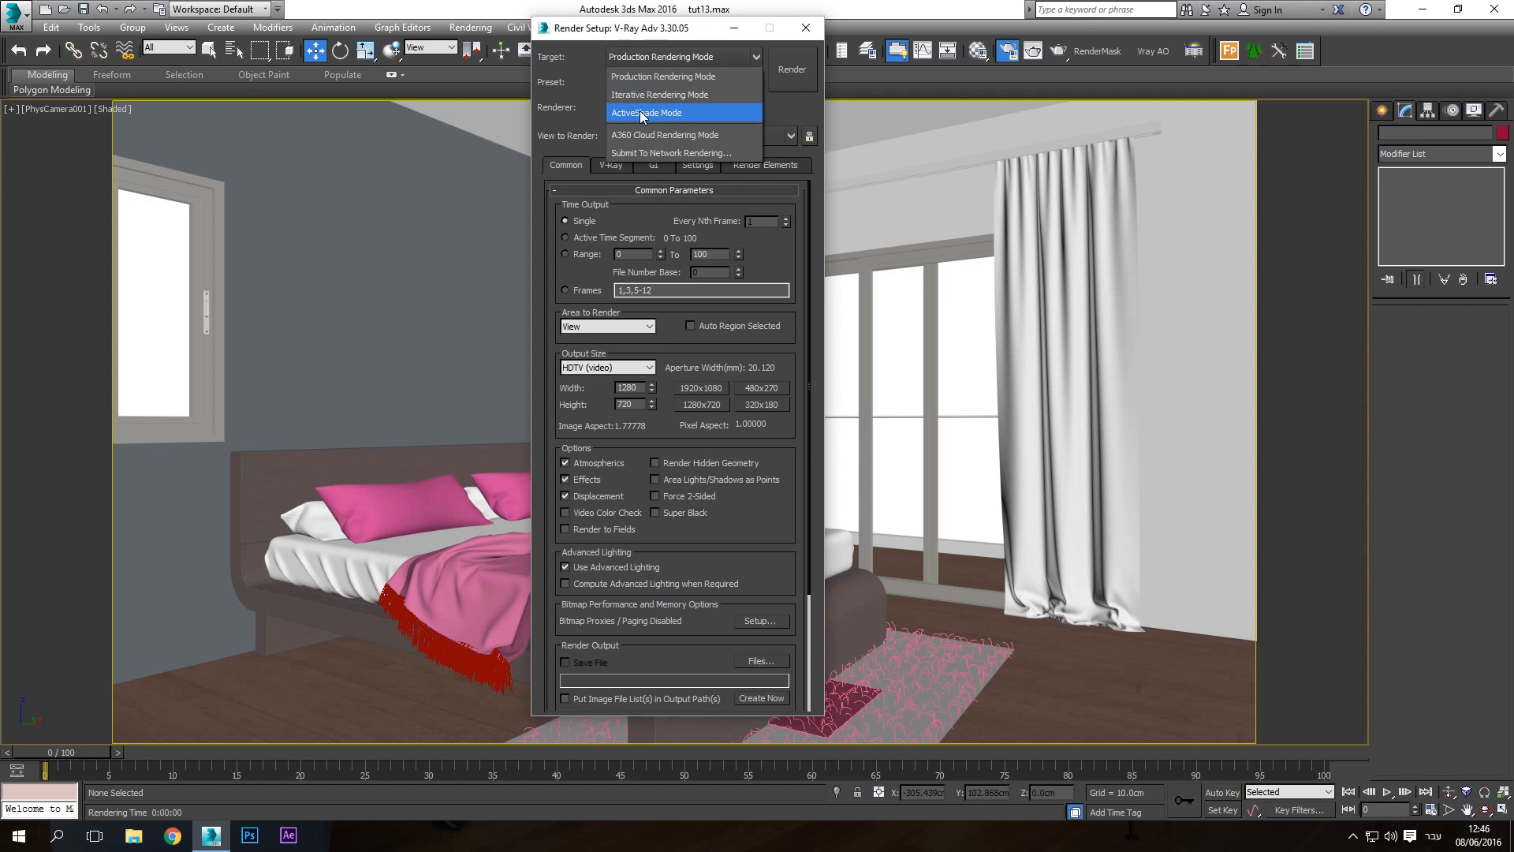
{"action": "left_click", "coordinate": [650, 115]}
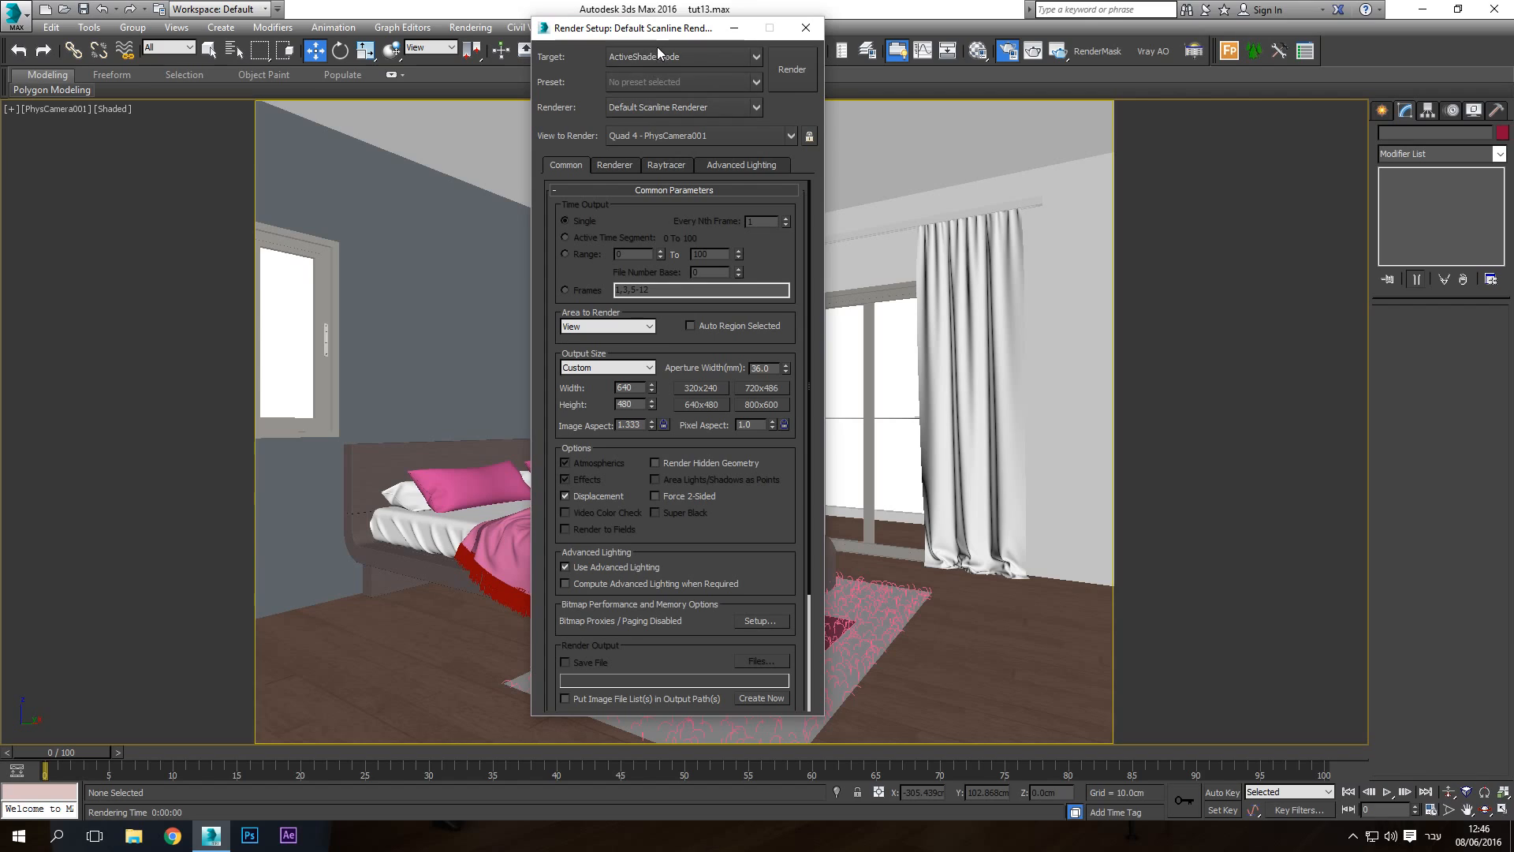
{"action": "left_click", "coordinate": [662, 108]}
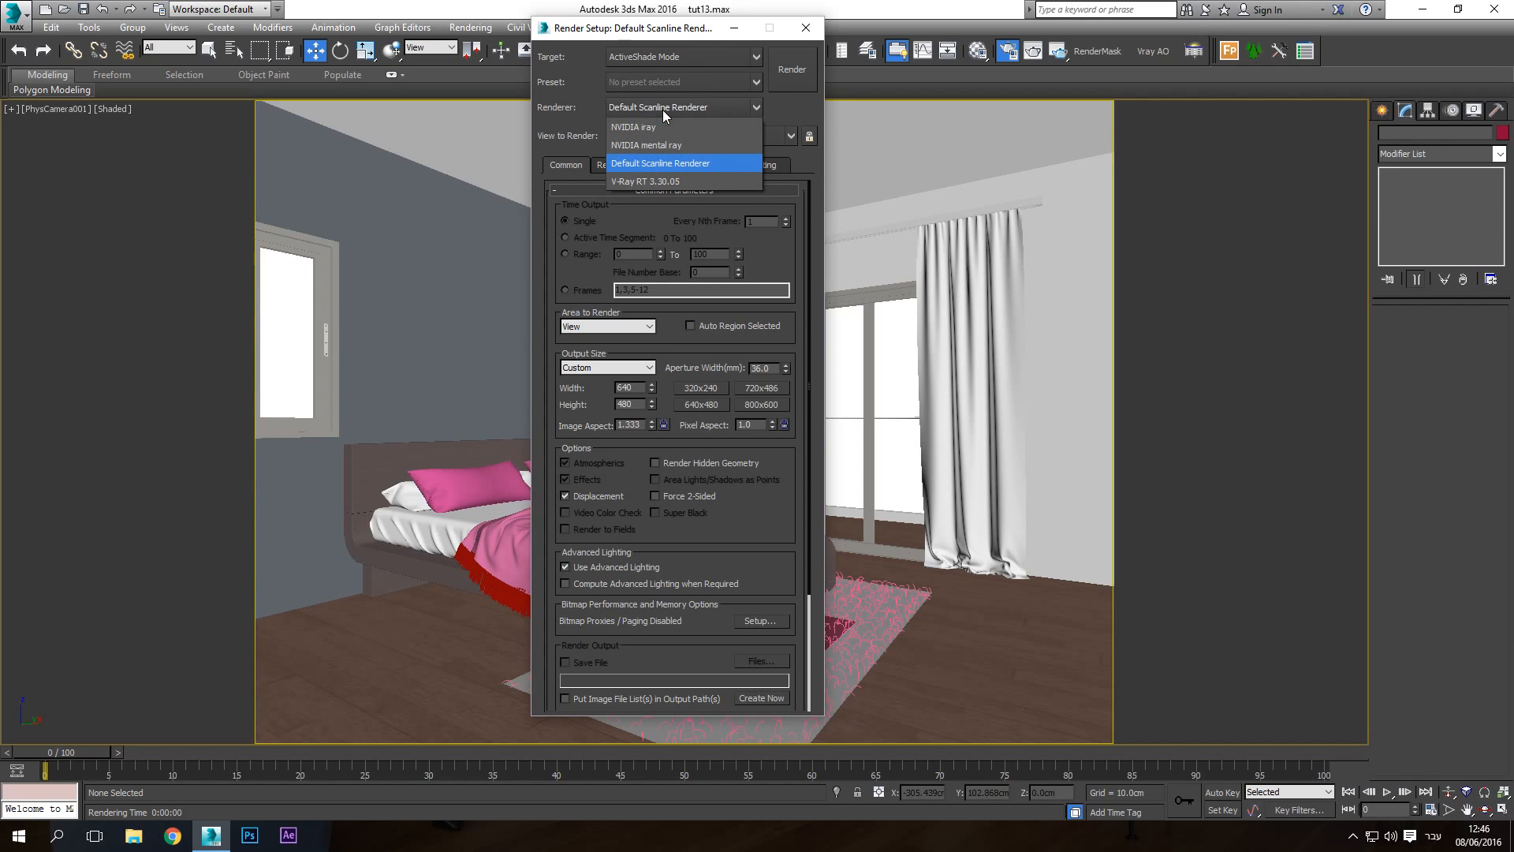
{"action": "left_click", "coordinate": [647, 182]}
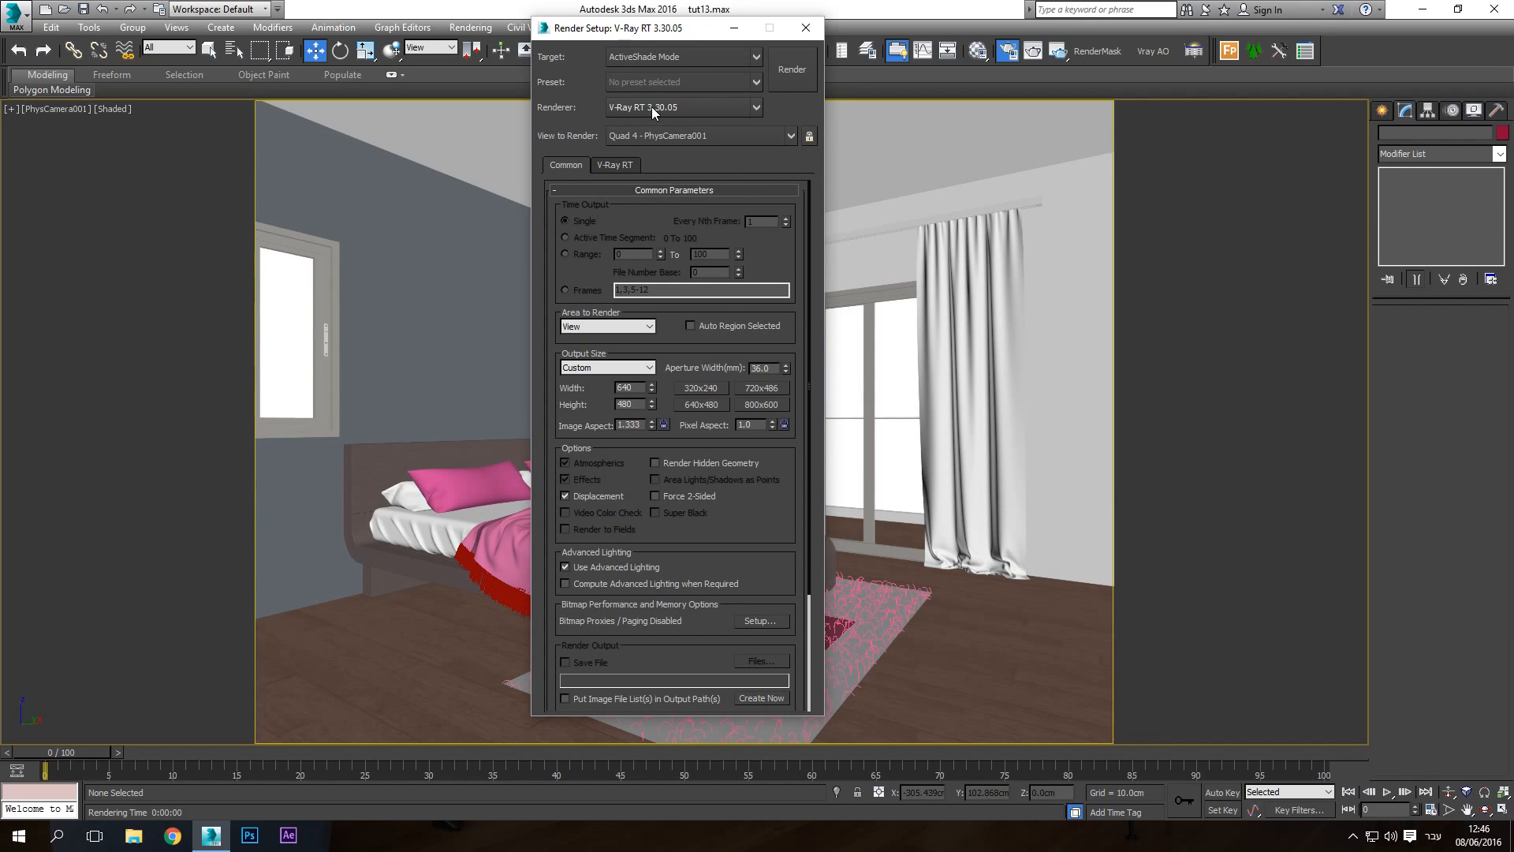
{"action": "left_click", "coordinate": [606, 367]}
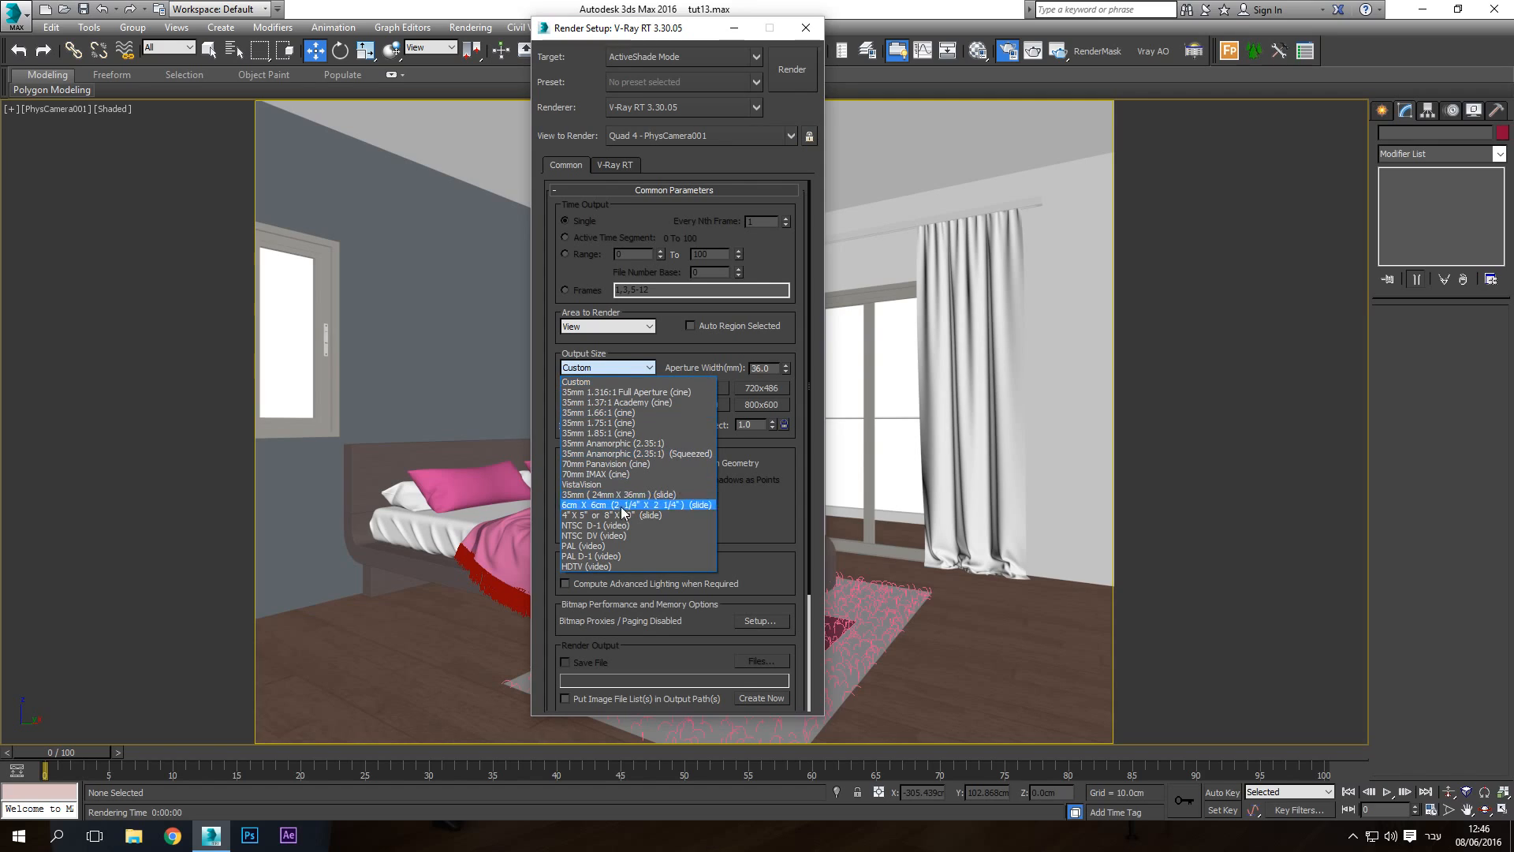
{"action": "left_click", "coordinate": [595, 566]}
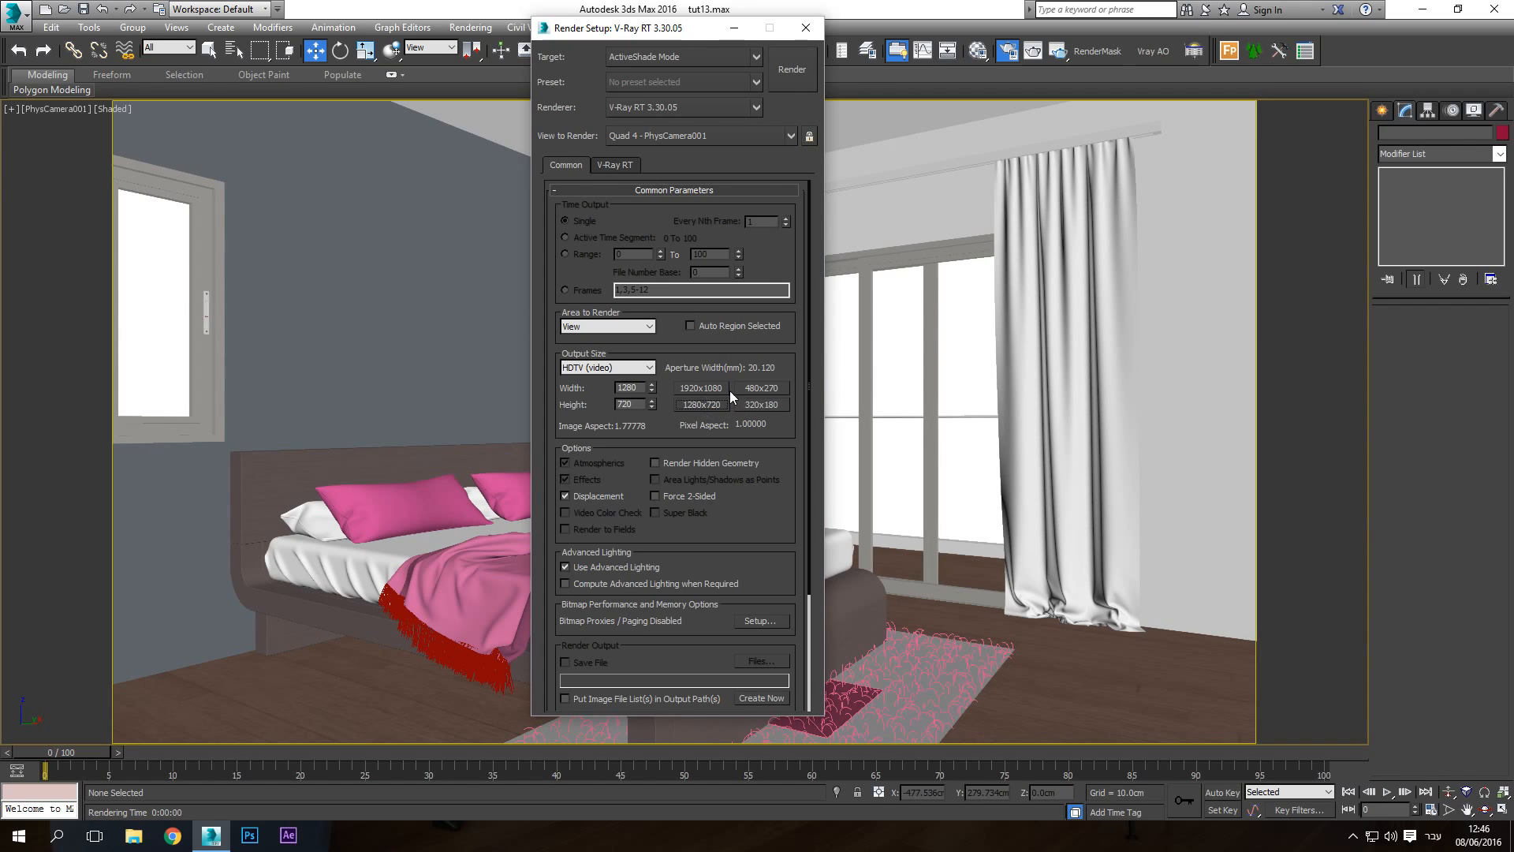
Switch the target to Production Rendering Mode to check its GI and common settings, and return to ActiveShade Mode
{"action": "left_click", "coordinate": [663, 57]}
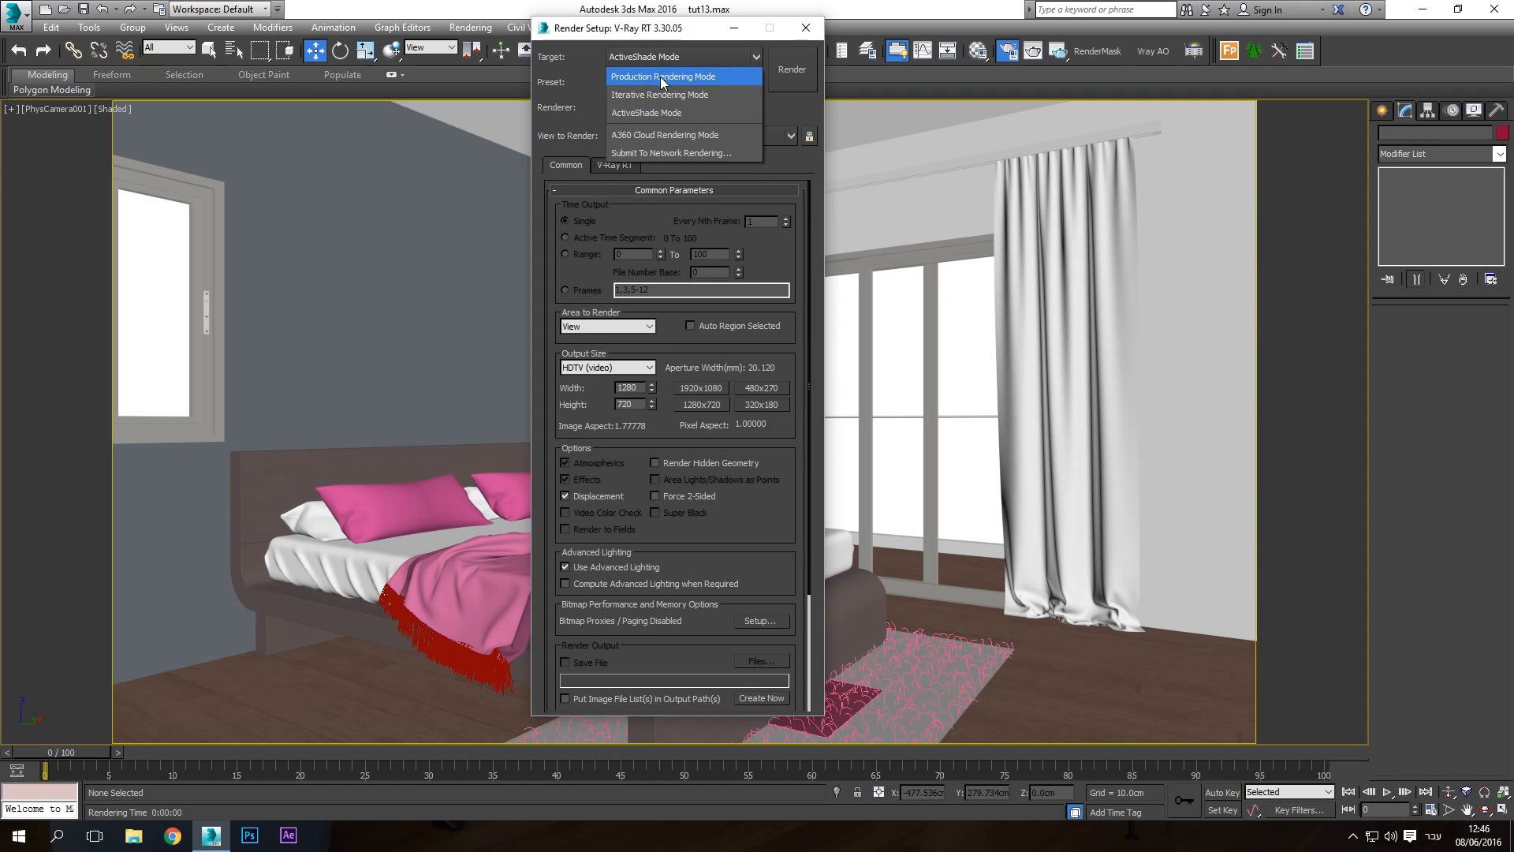
{"action": "left_click", "coordinate": [647, 76]}
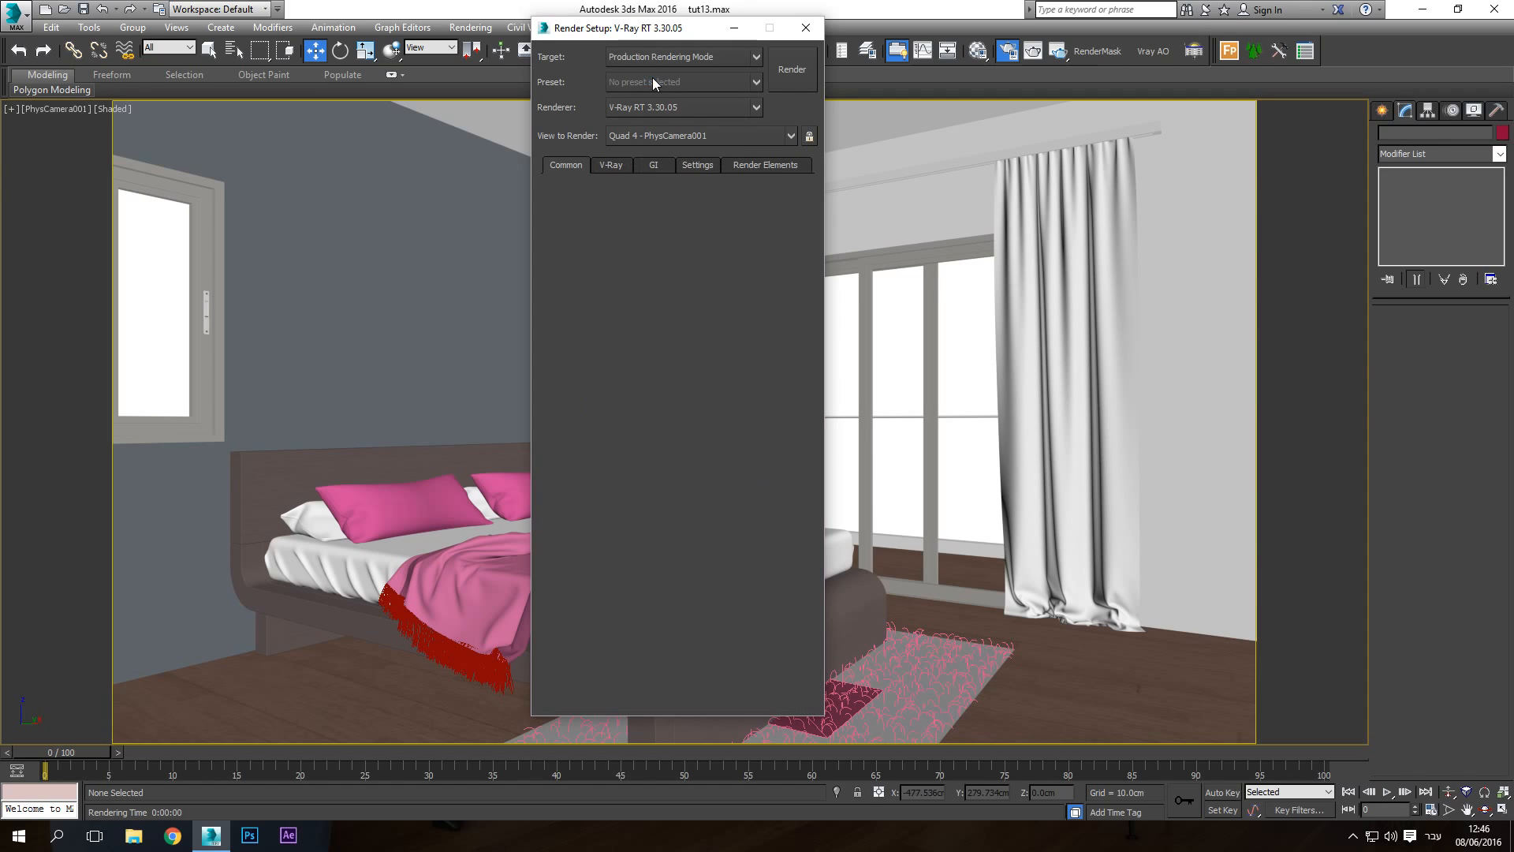
{"action": "left_click", "coordinate": [654, 165]}
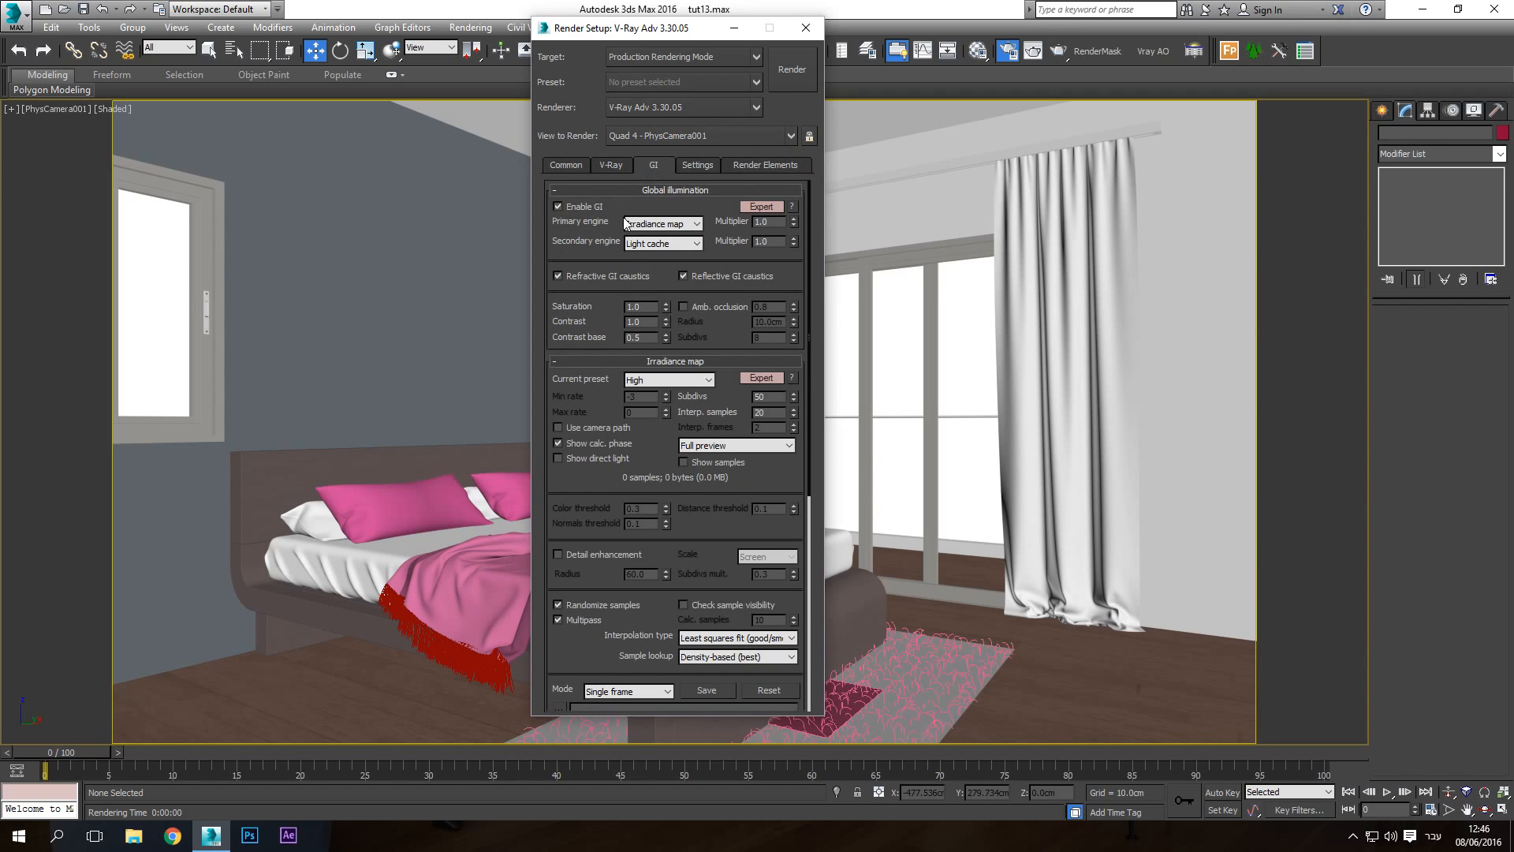
{"action": "left_click", "coordinate": [568, 164]}
{"action": "left_click", "coordinate": [664, 55]}
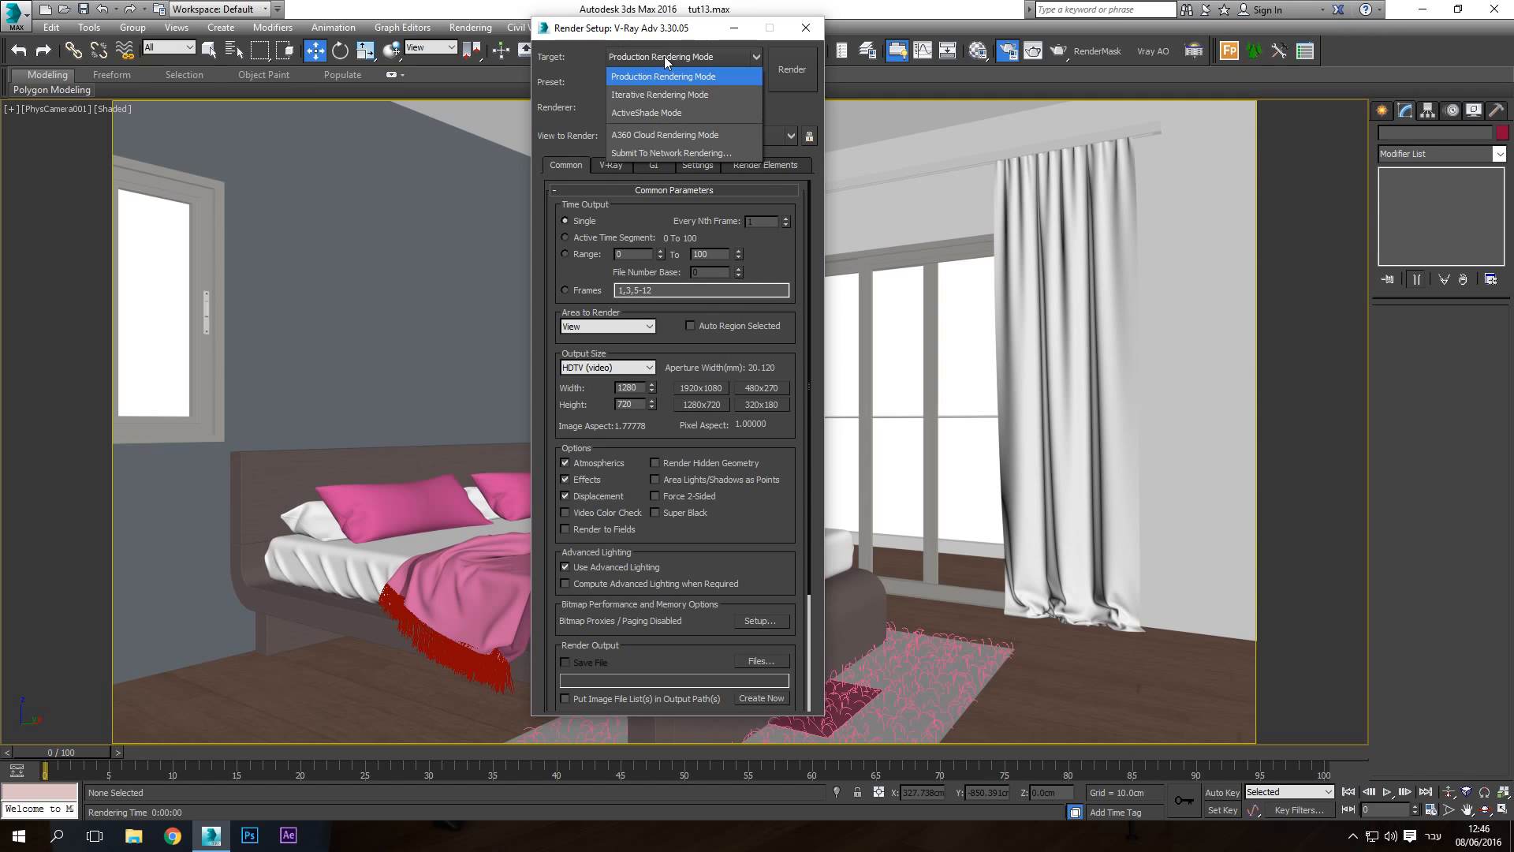
{"action": "left_click", "coordinate": [650, 114]}
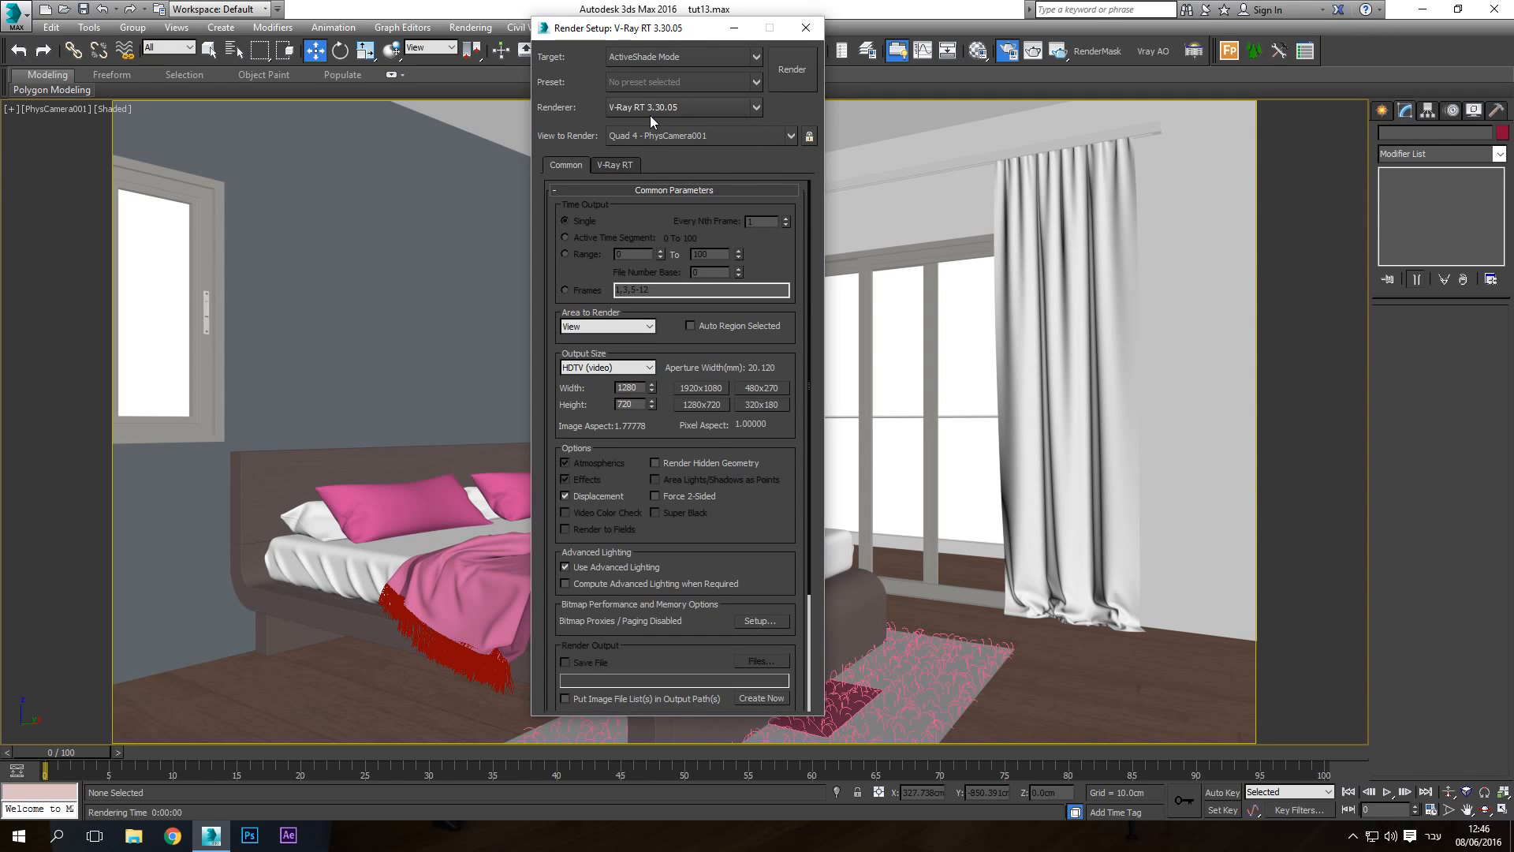
In the V-Ray RT settings, enable Motion blur and set the engine type to CUDA
{"action": "left_click", "coordinate": [612, 167]}
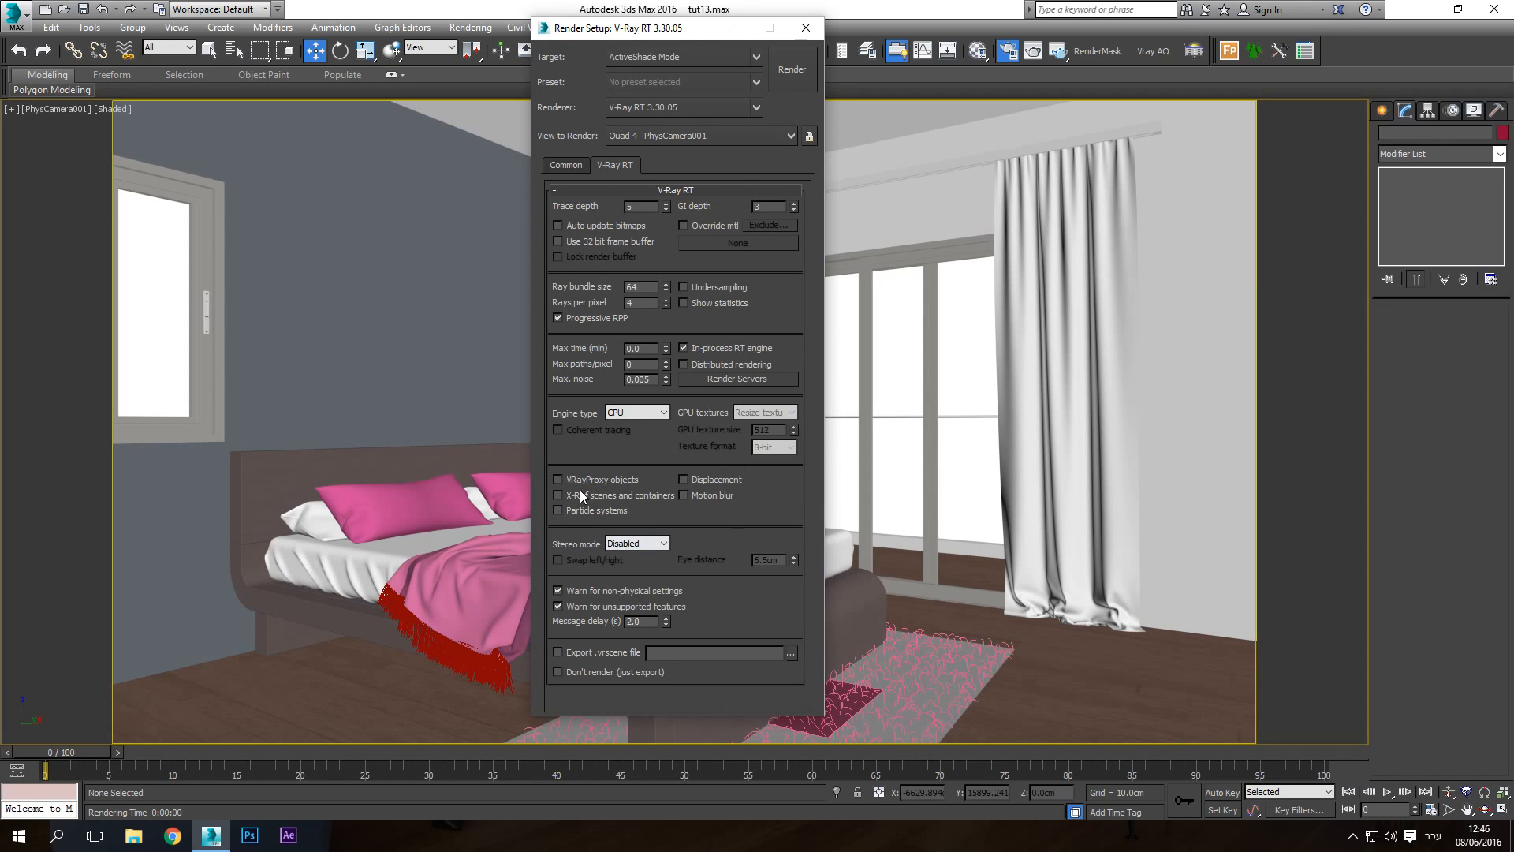
{"action": "left_click", "coordinate": [683, 495]}
{"action": "left_click", "coordinate": [684, 479]}
{"action": "left_click", "coordinate": [684, 479]}
{"action": "left_click", "coordinate": [638, 410]}
{"action": "left_click", "coordinate": [625, 448]}
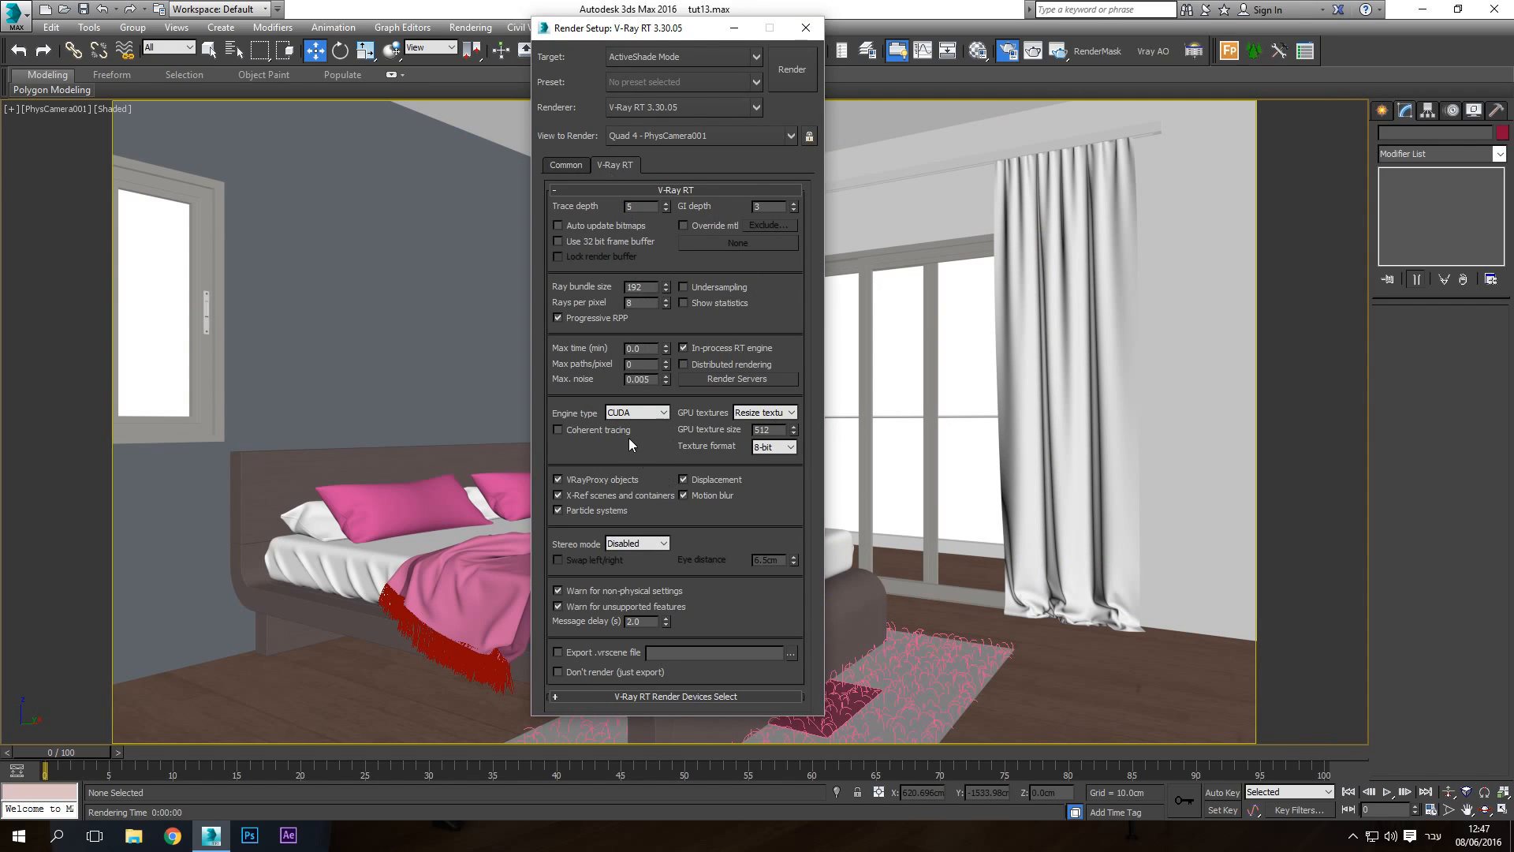
Start an ActiveShade render of the PhysCamera001 view, look at it in the V-Ray frame buffer, and close the frame buffer and Render Setup
{"action": "left_click", "coordinate": [792, 73]}
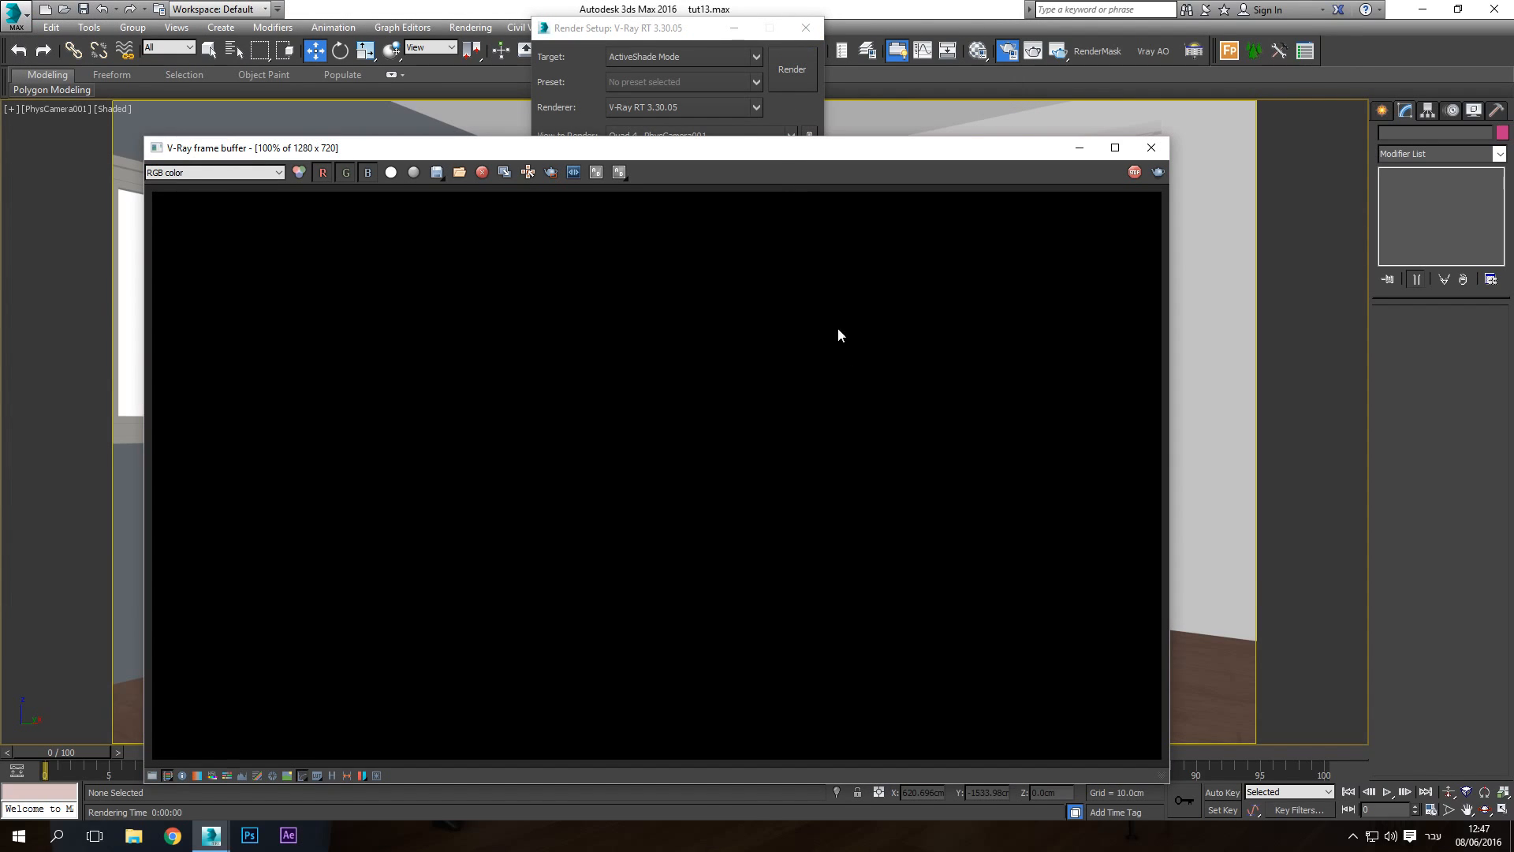
{"action": "left_click_drag", "start_coordinate": [766, 155], "coordinate": [958, 167]}
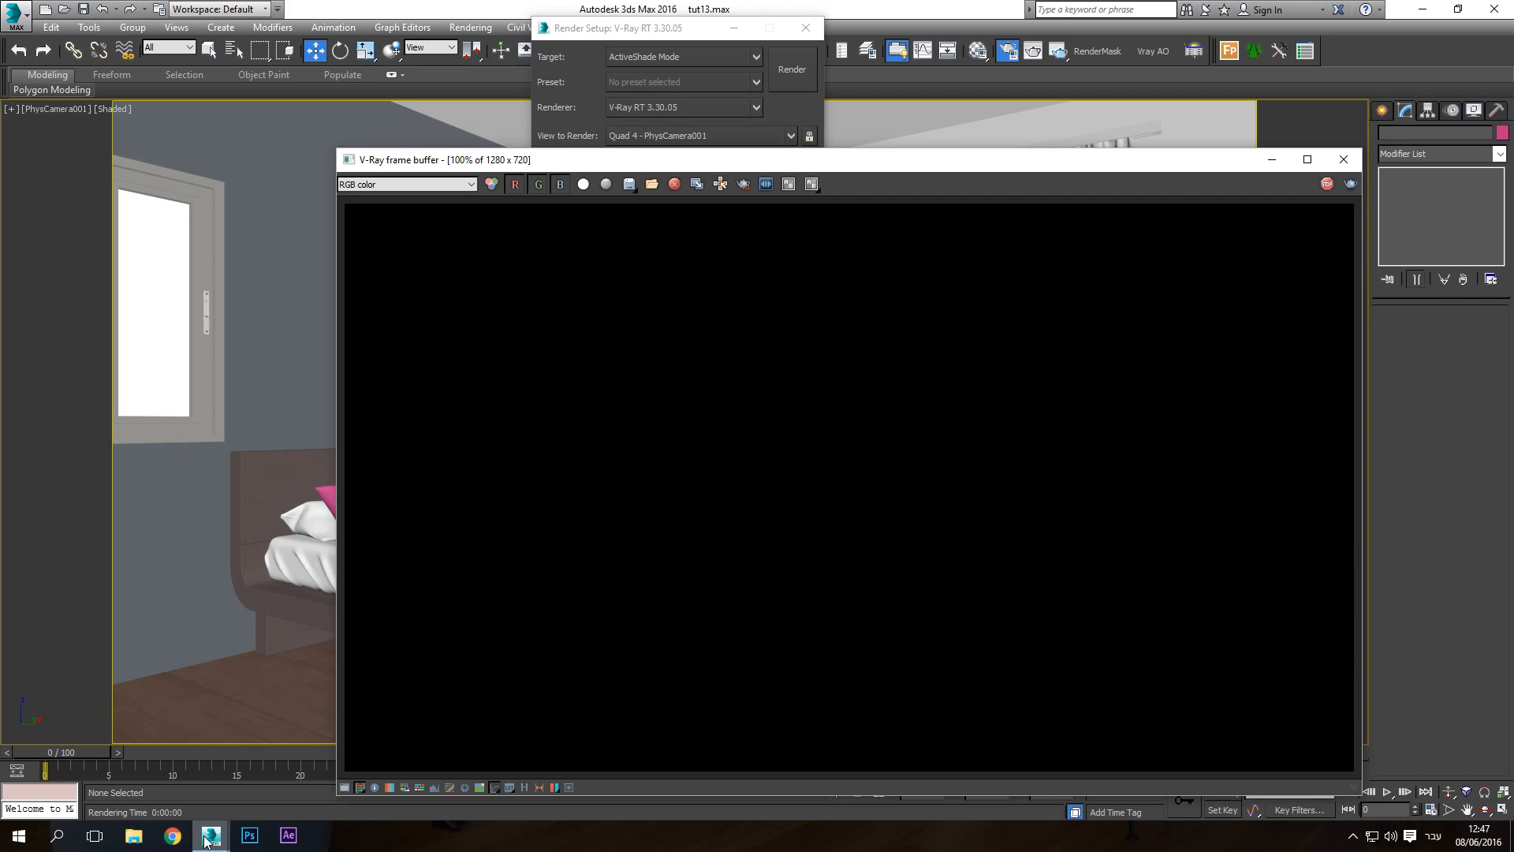
{"action": "mouse_move", "coordinate": [594, 164]}
{"action": "left_mouse_down"}
{"action": "mouse_move", "coordinate": [511, 796]}
{"action": "mouse_move", "coordinate": [606, 185]}
{"action": "left_mouse_up"}
{"action": "left_click", "coordinate": [638, 65]}
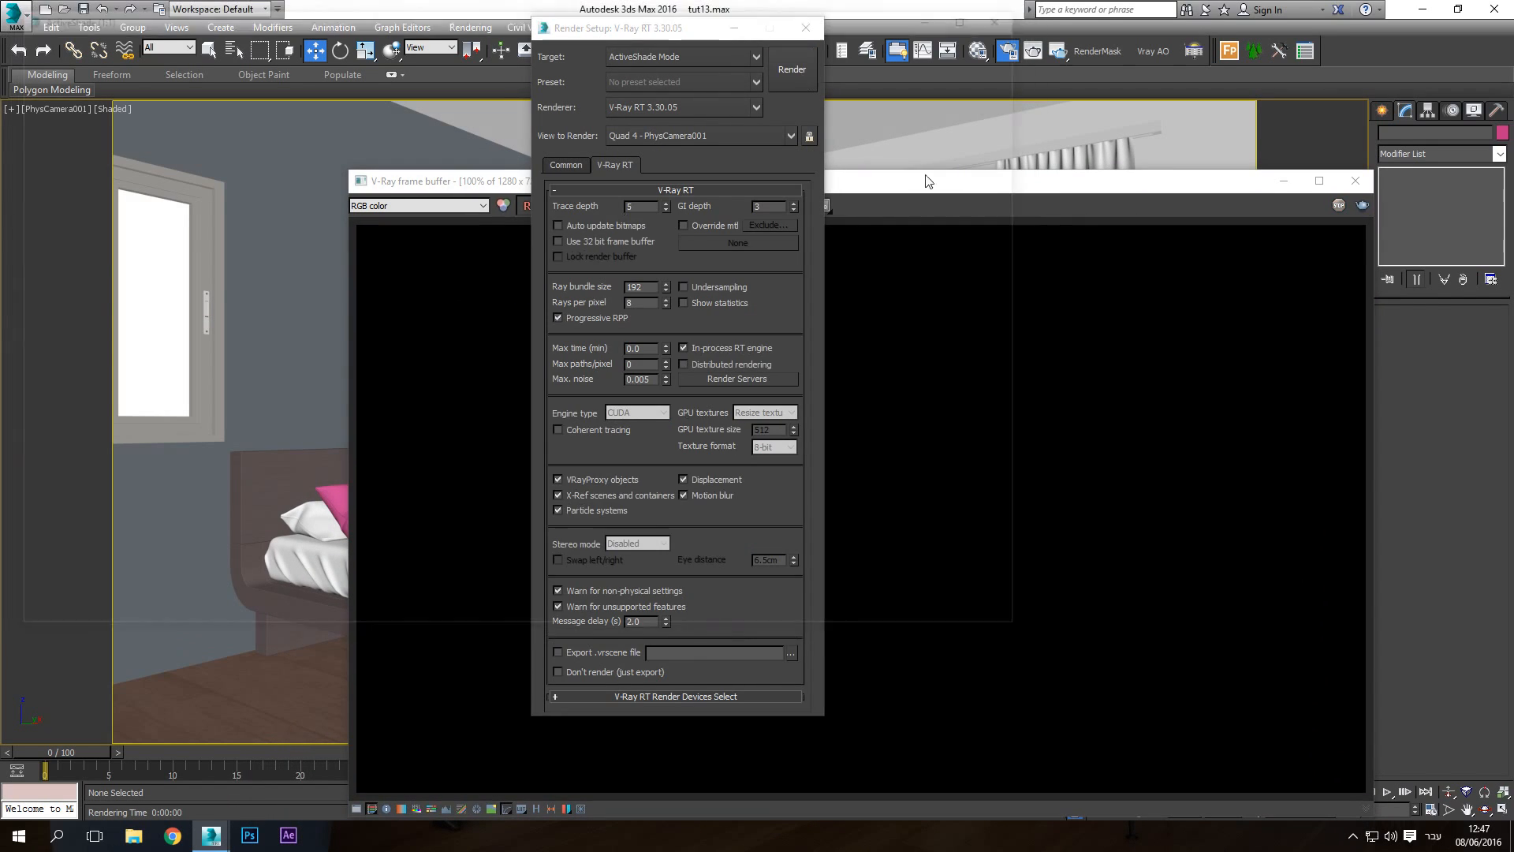
{"action": "left_click", "coordinate": [1027, 232]}
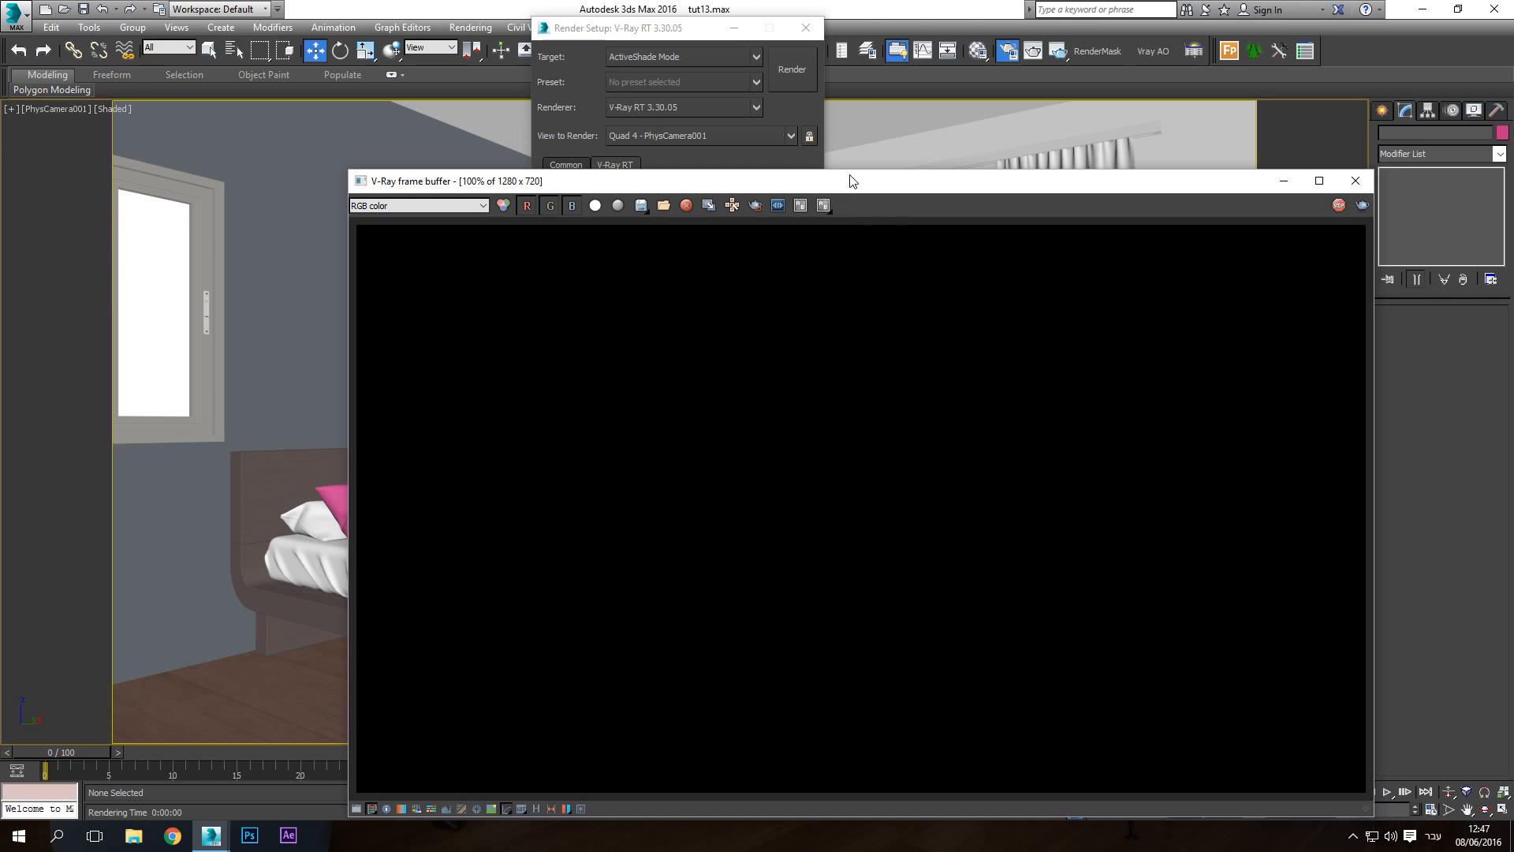
{"action": "left_click_drag", "start_coordinate": [852, 180], "coordinate": [762, 122]}
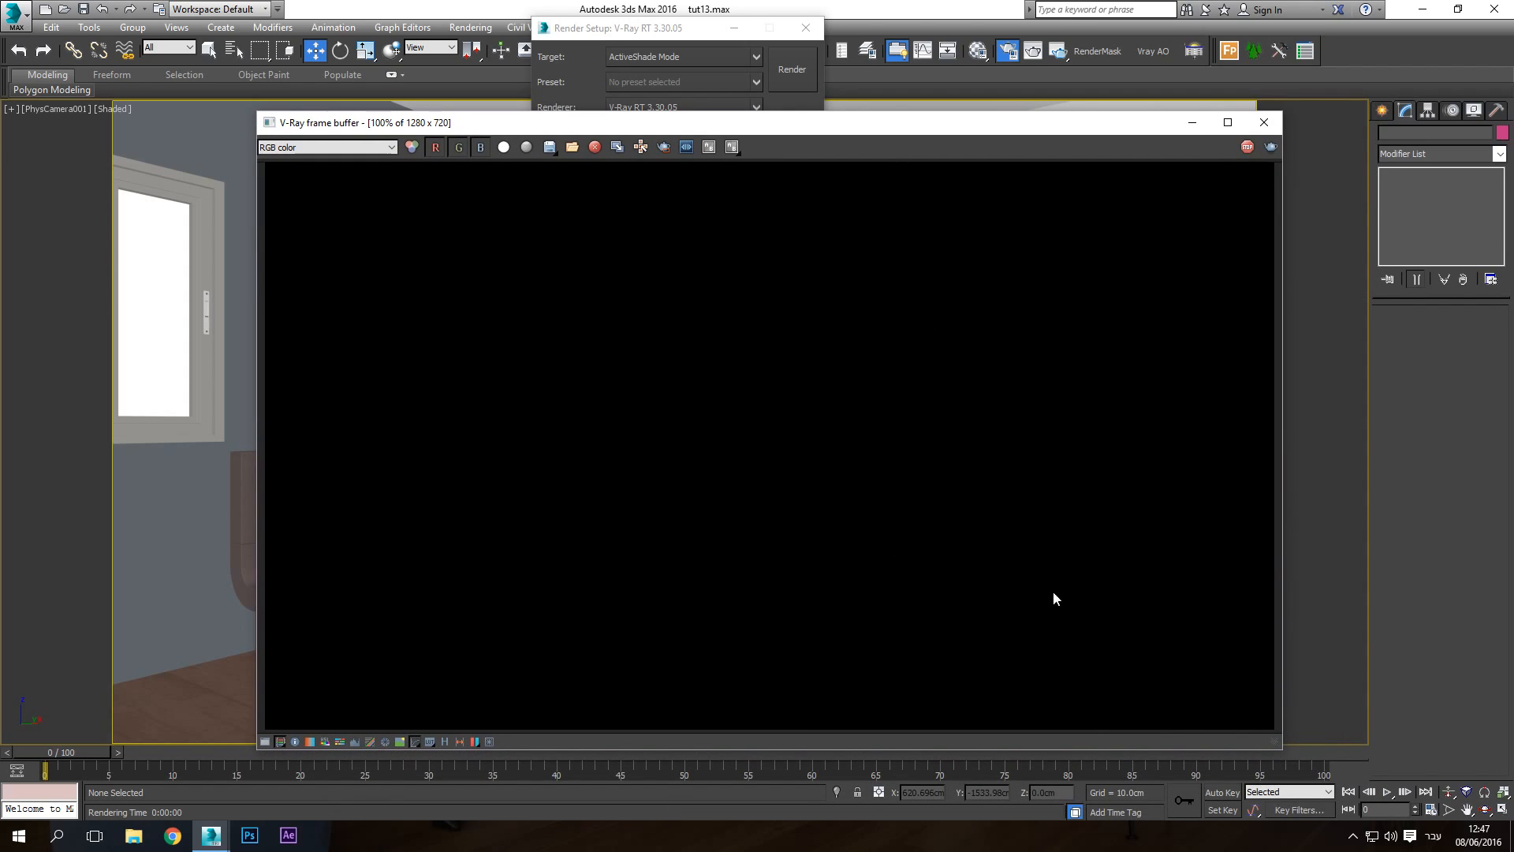
{"action": "left_click", "coordinate": [1265, 123]}
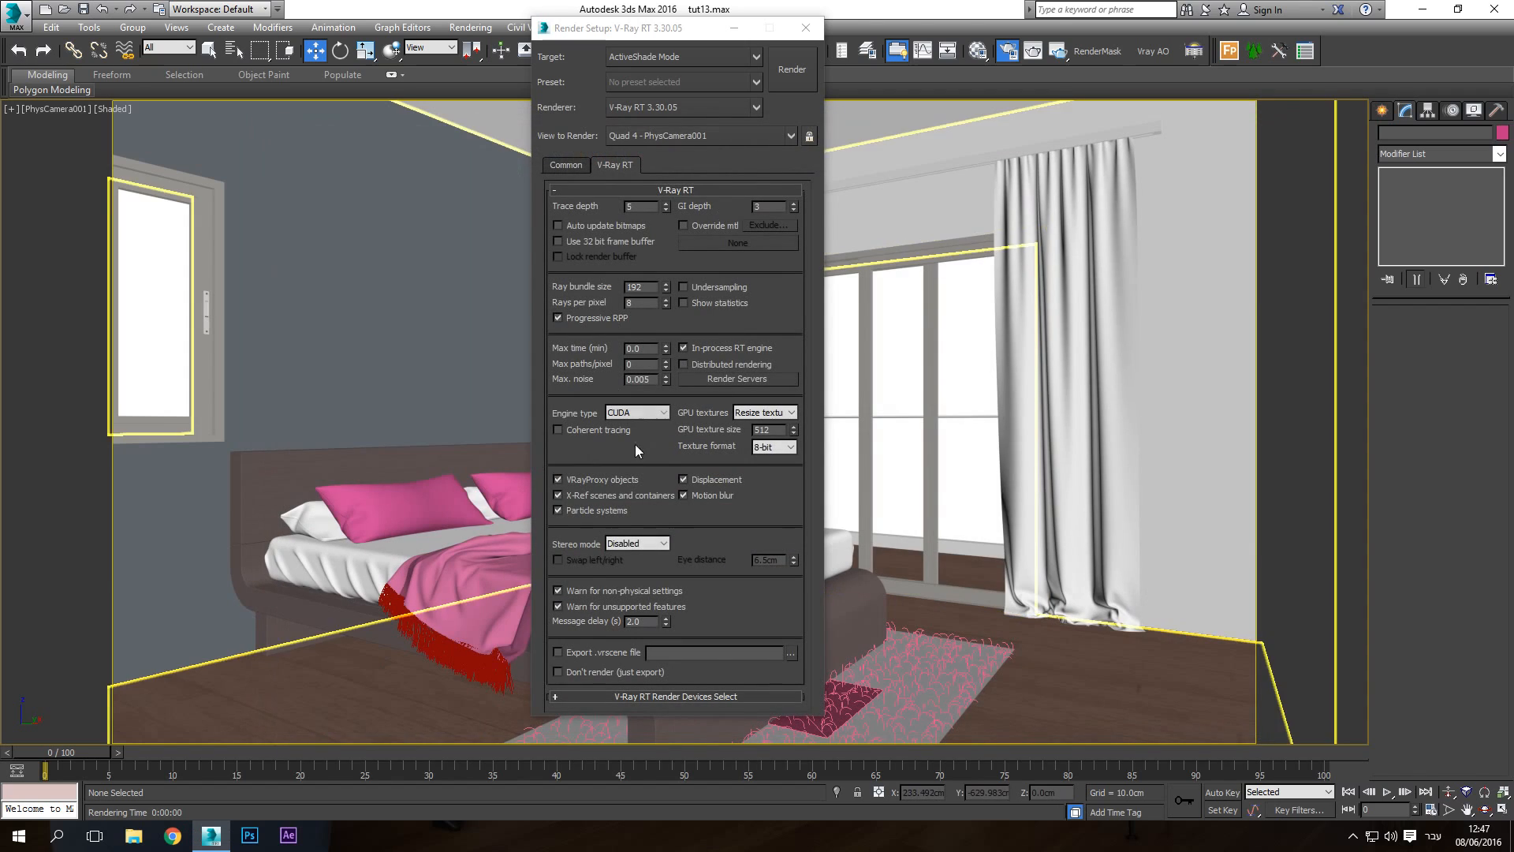
{"action": "left_click", "coordinate": [806, 29]}
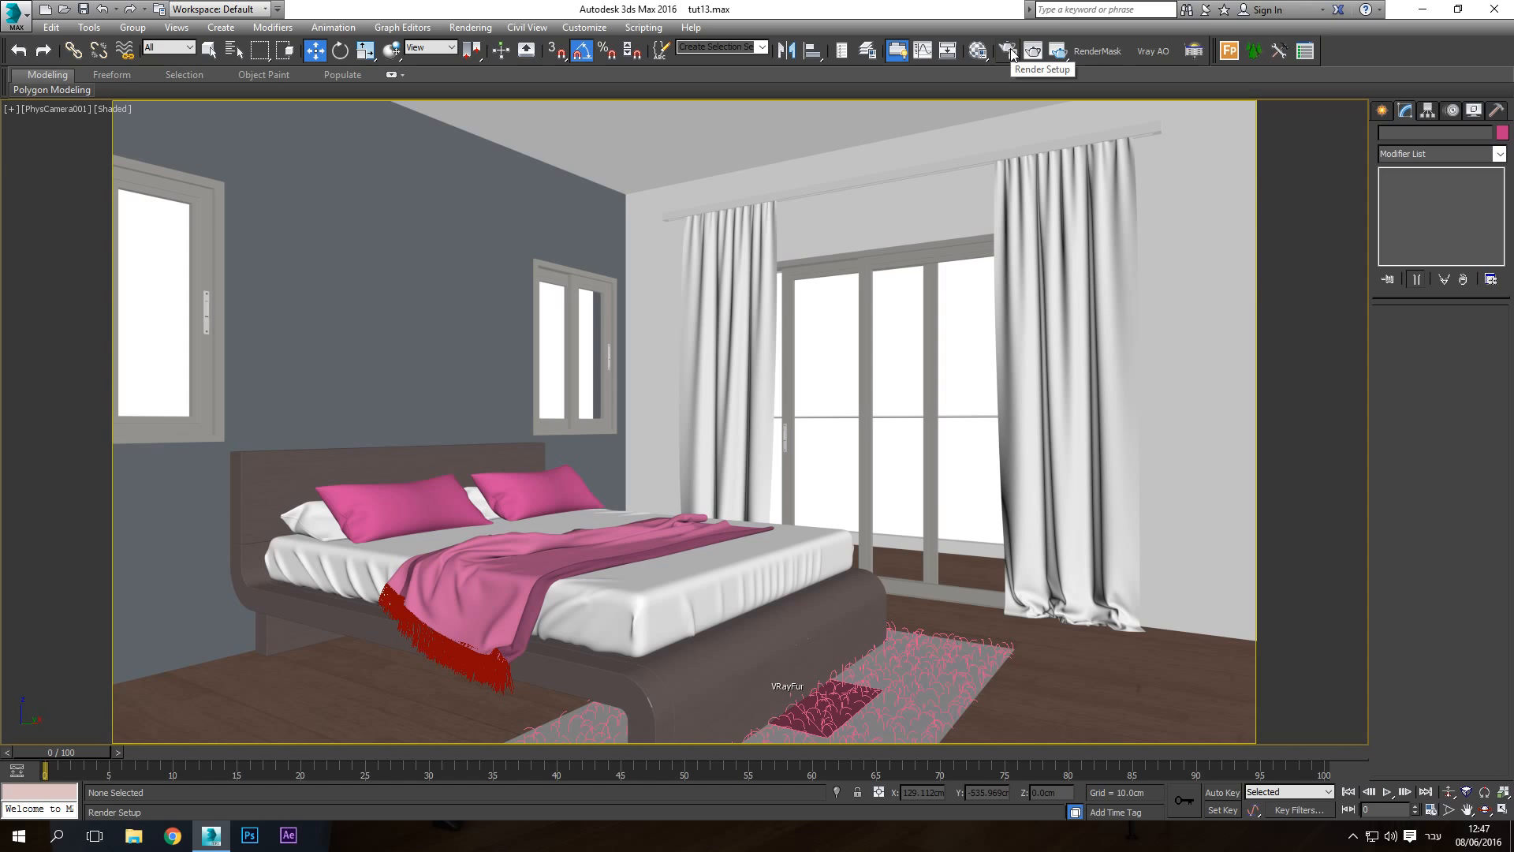
Switch from the camera to a Perspective view of the whole building from outside and display edged faces
{"action": "key", "text": "p"}
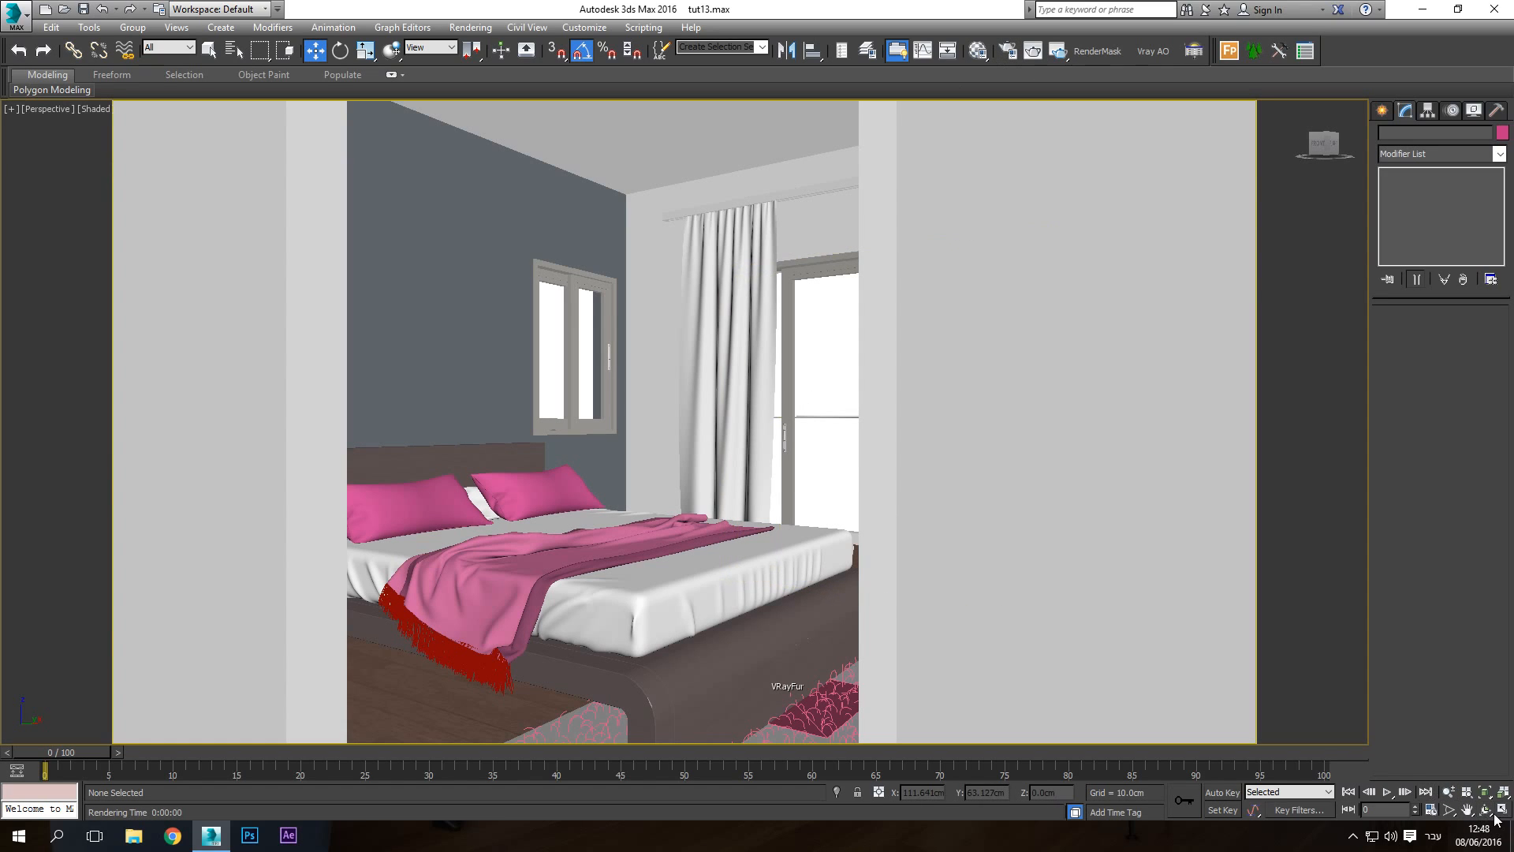
{"action": "key", "text": "ctrl+r"}
{"action": "left_click_drag", "start_coordinate": [746, 427], "coordinate": [635, 451]}
{"action": "key", "text": "w"}
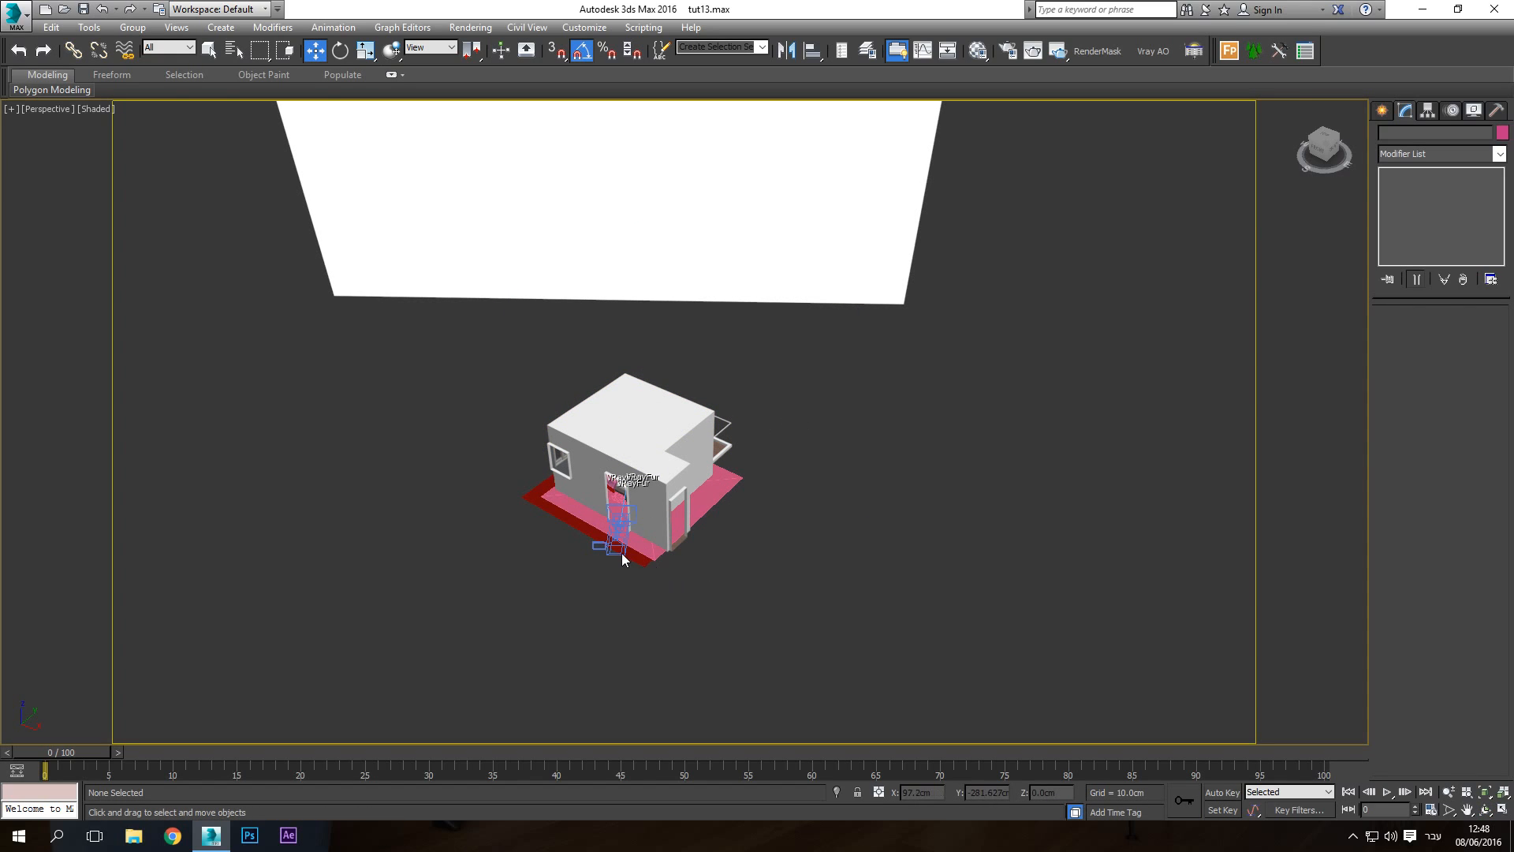
{"action": "scroll", "coordinate": [624, 554], "scroll_direction": "up", "scroll_amount": 5}
{"action": "key", "text": "F4"}
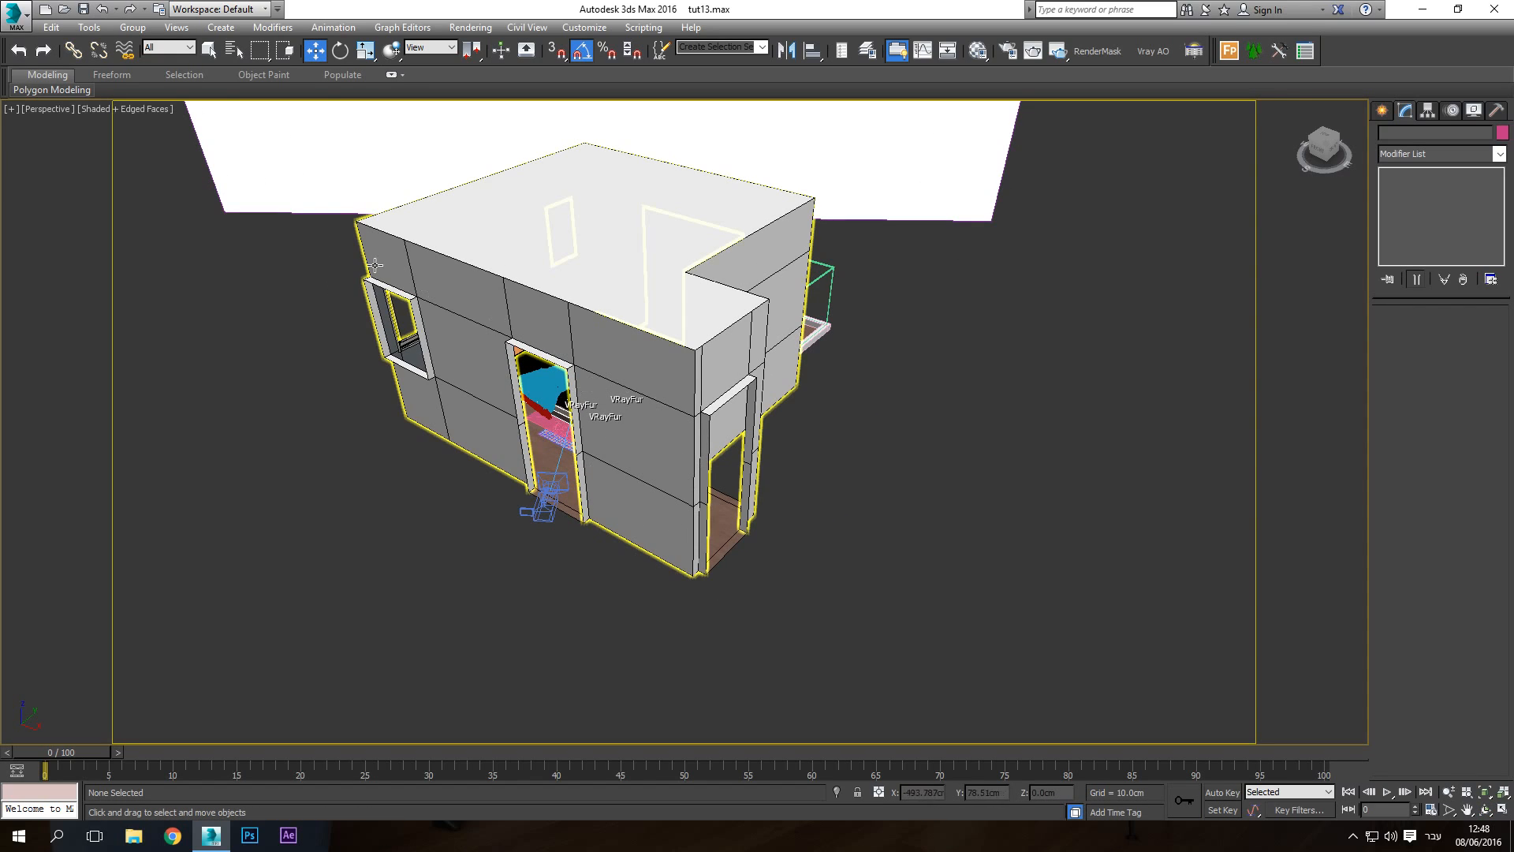
Inspect the building from all sides to check its doorways, windows and terrace
{"action": "left_click", "coordinate": [1485, 809]}
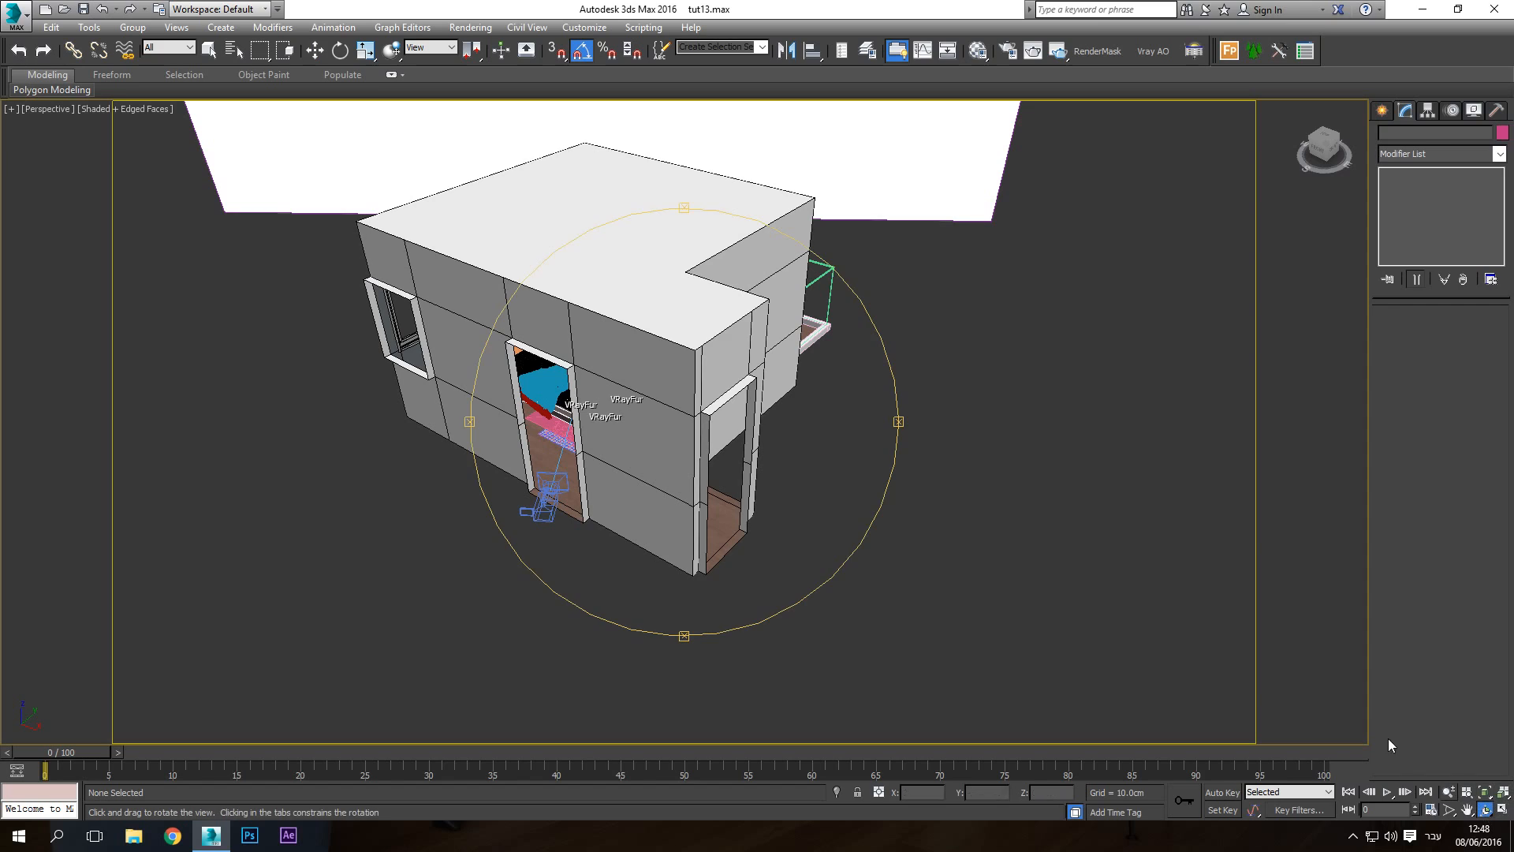
{"action": "left_click_drag", "start_coordinate": [702, 402], "coordinate": [442, 328]}
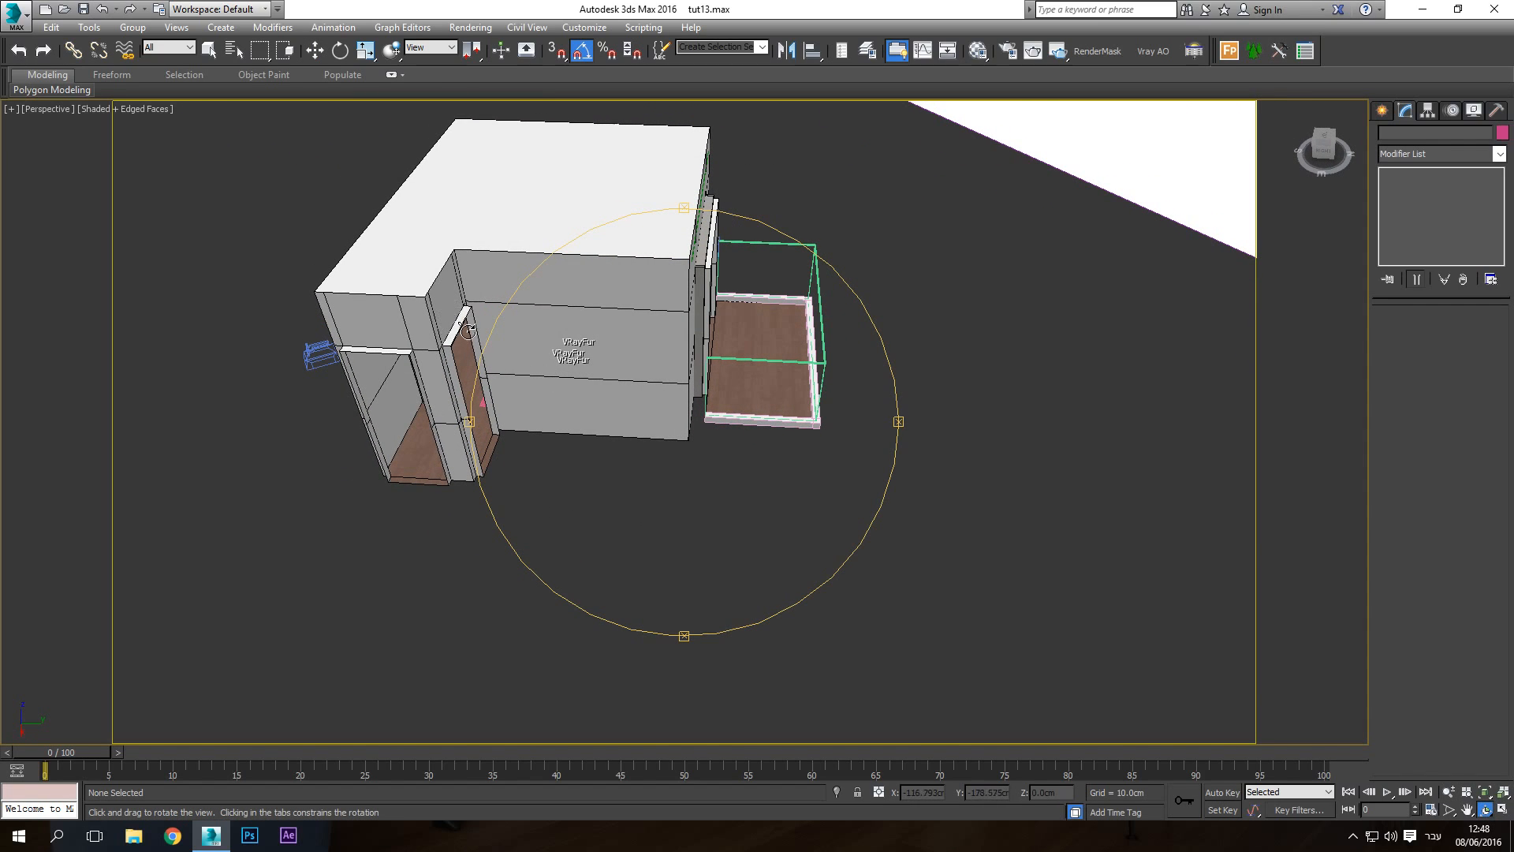
{"action": "right_click", "coordinate": [468, 332]}
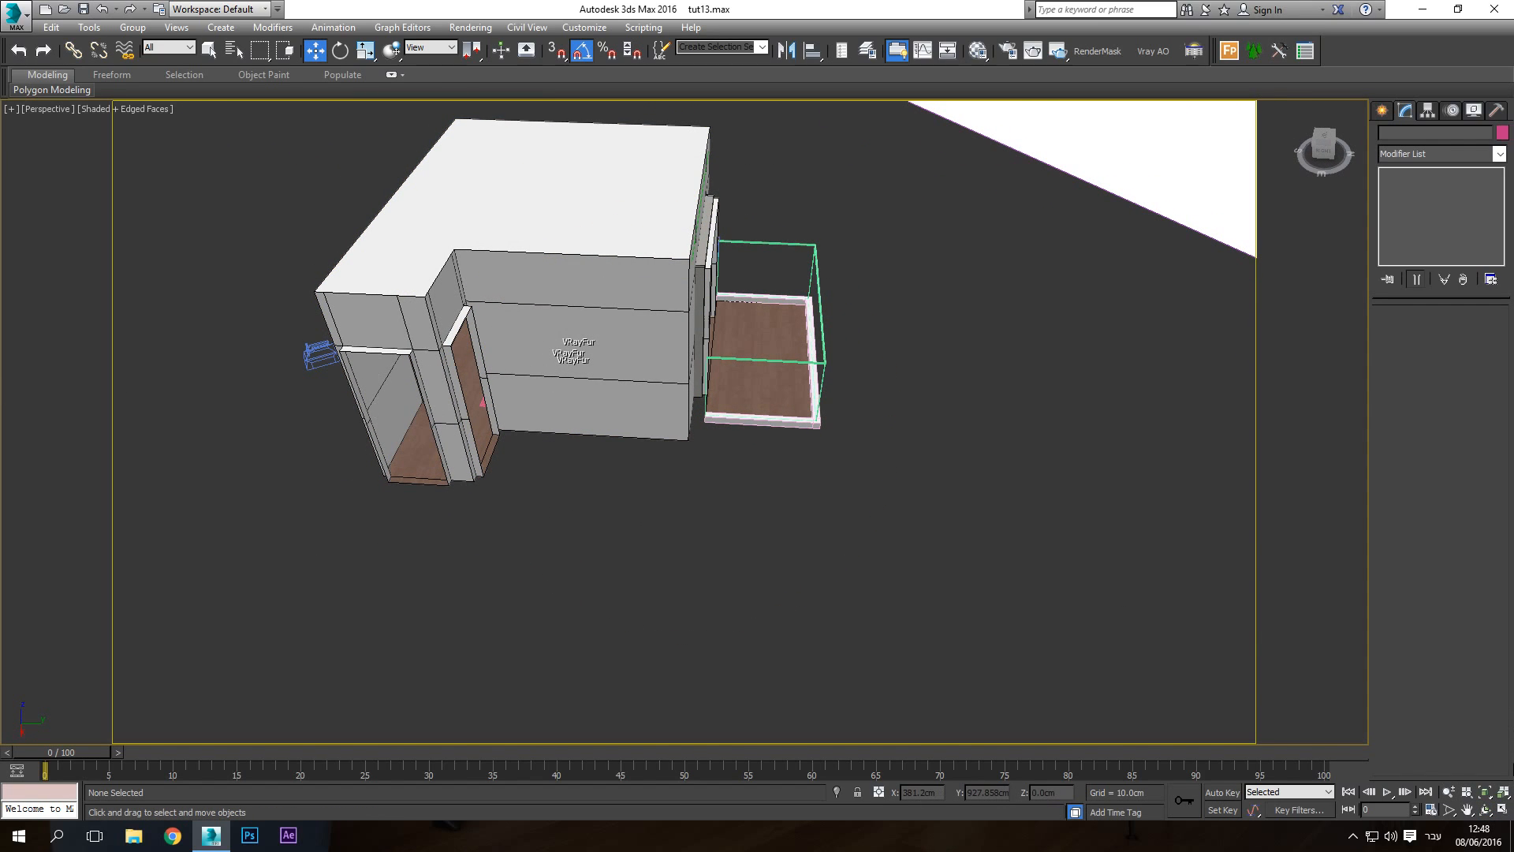
{"action": "left_click", "coordinate": [1487, 810]}
{"action": "left_click_drag", "start_coordinate": [552, 398], "coordinate": [878, 398]}
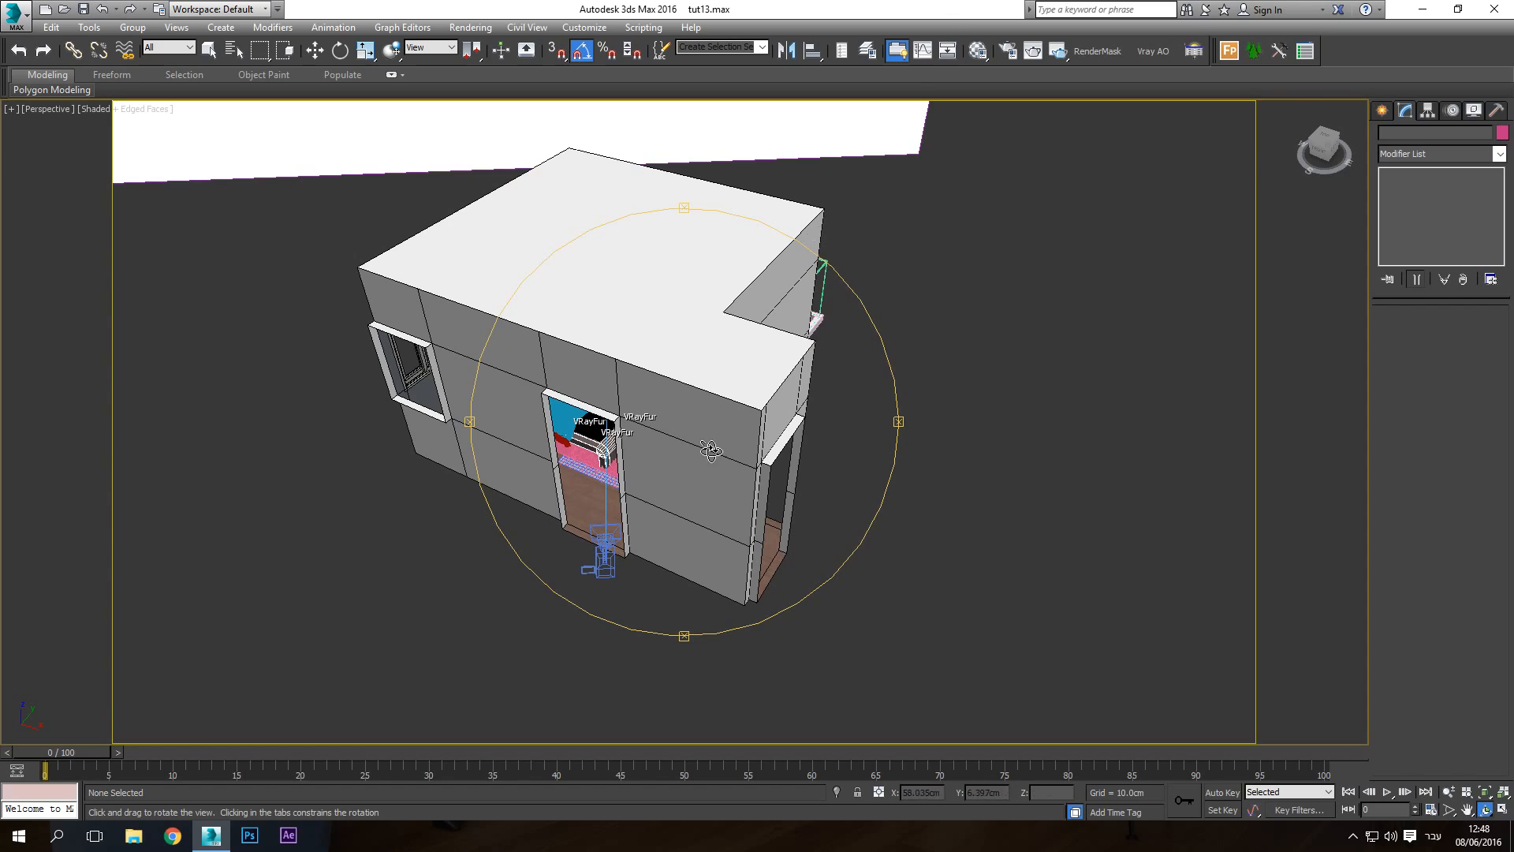
{"action": "left_click_drag", "start_coordinate": [712, 448], "coordinate": [635, 638]}
{"action": "left_click_drag", "start_coordinate": [727, 534], "coordinate": [808, 454]}
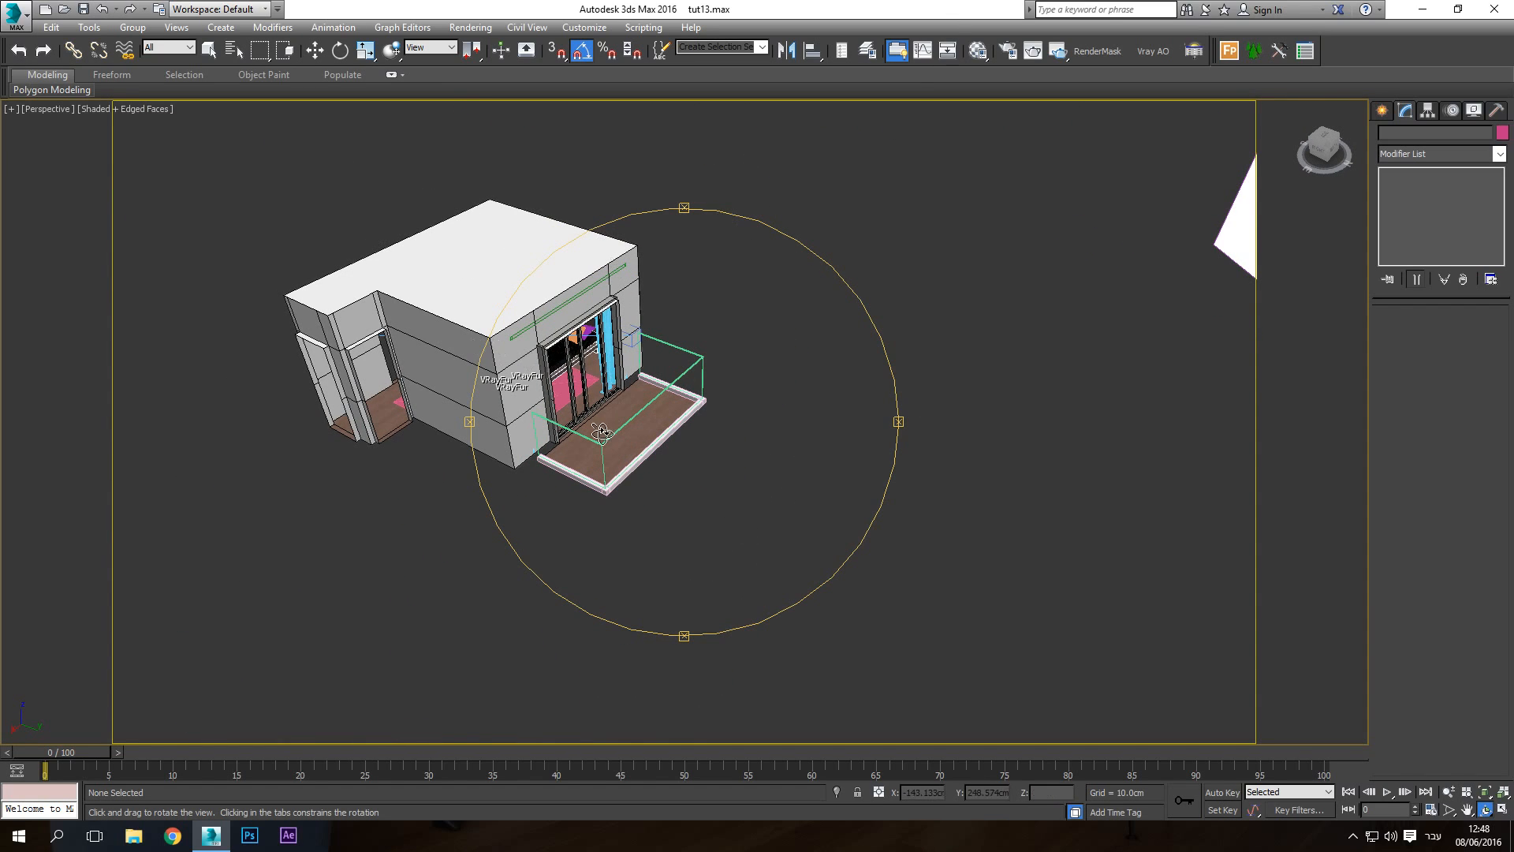
{"action": "left_click_drag", "start_coordinate": [603, 434], "coordinate": [679, 418]}
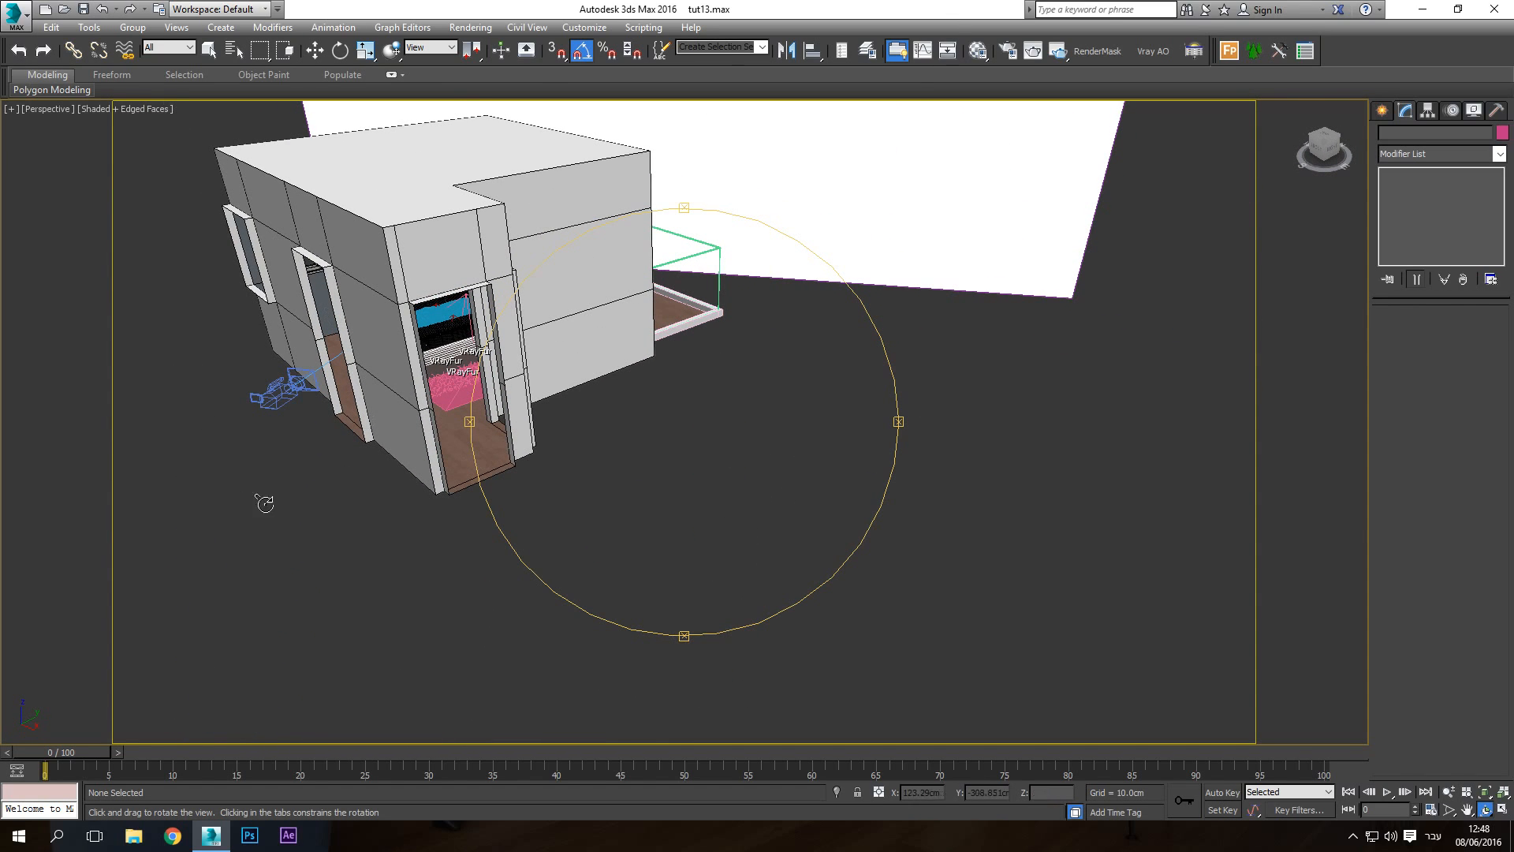
{"action": "left_click_drag", "start_coordinate": [612, 470], "coordinate": [574, 540]}
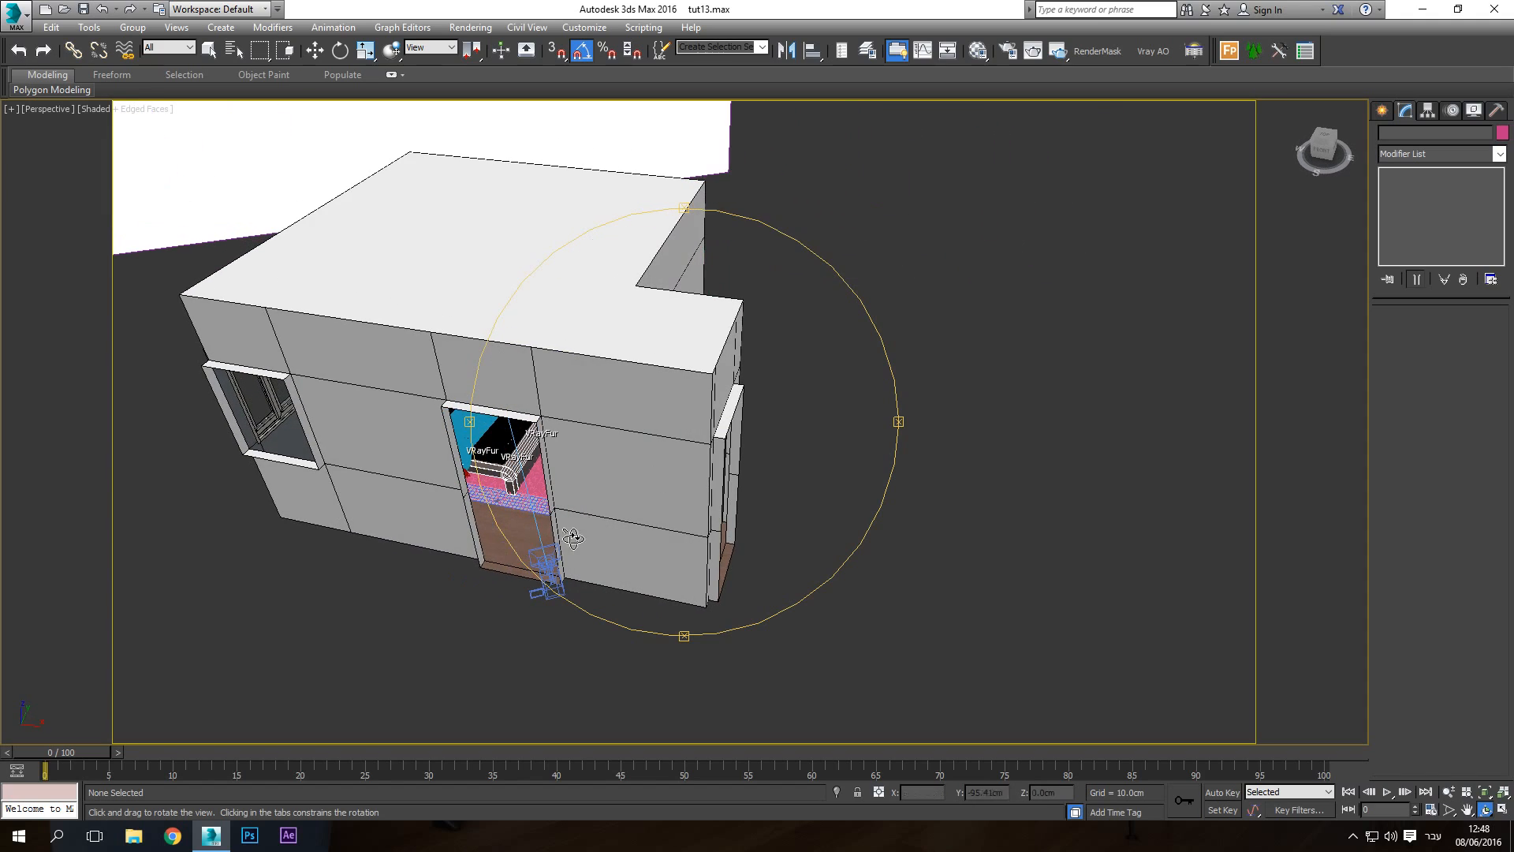
{"action": "left_click_drag", "start_coordinate": [750, 470], "coordinate": [568, 436]}
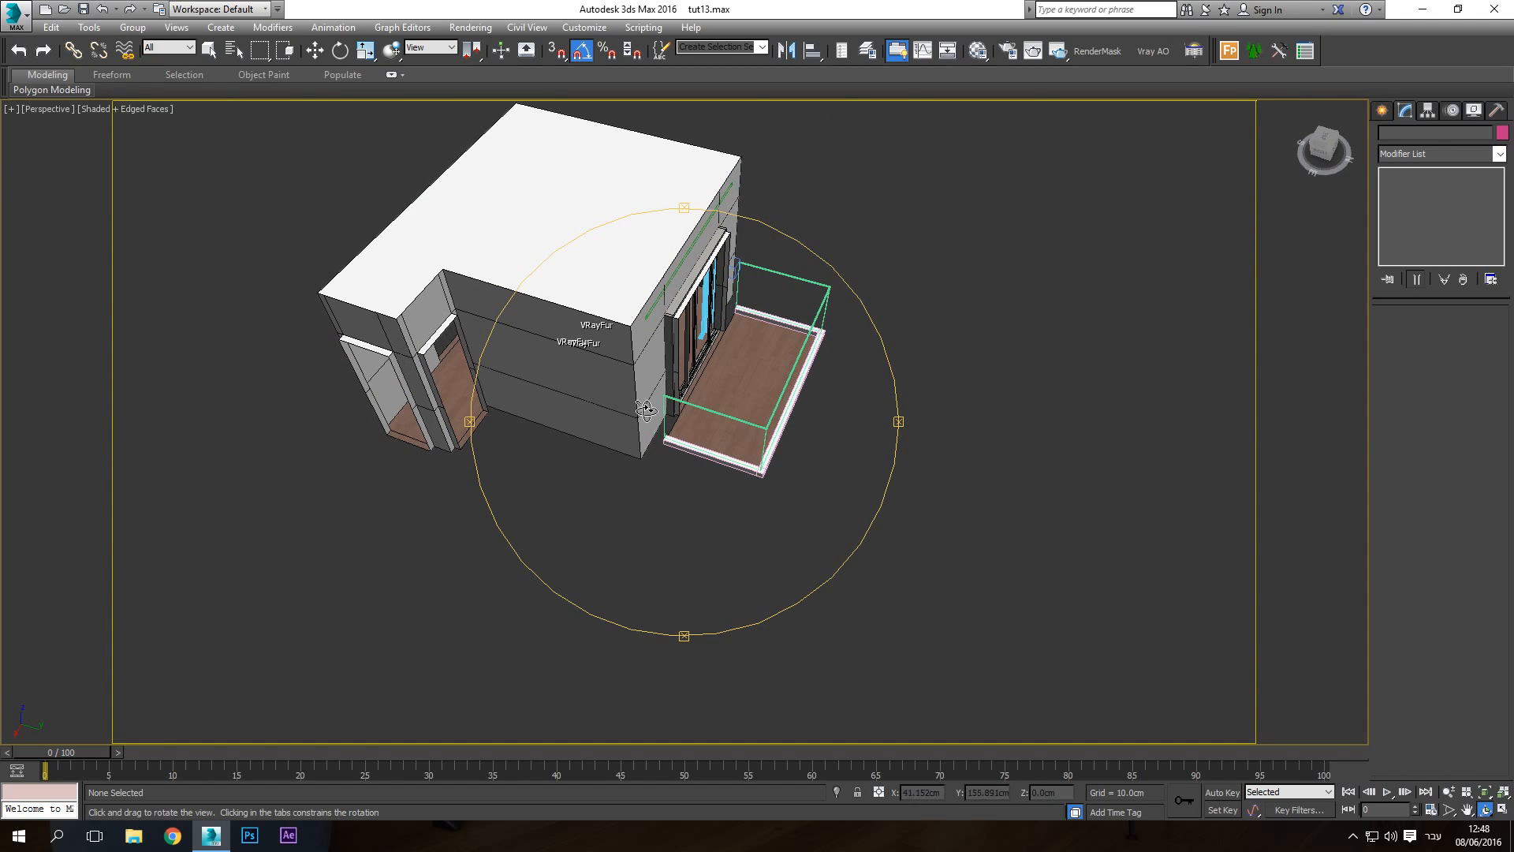
{"action": "left_click_drag", "start_coordinate": [445, 502], "coordinate": [564, 735]}
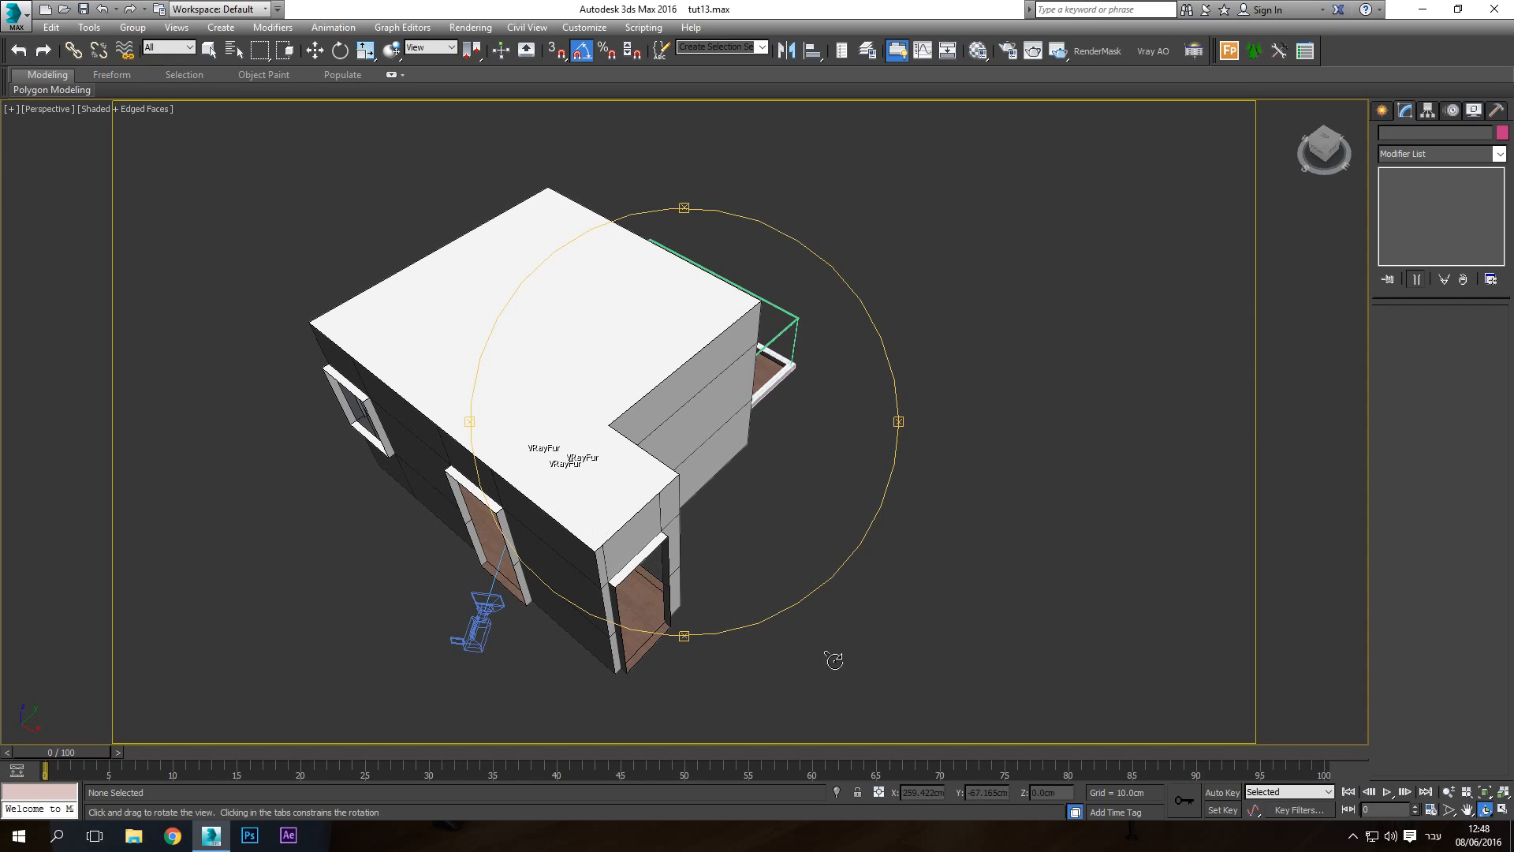
{"action": "right_click", "coordinate": [639, 557]}
{"action": "middle_click_drag", "start_coordinate": [757, 594], "coordinate": [787, 555]}
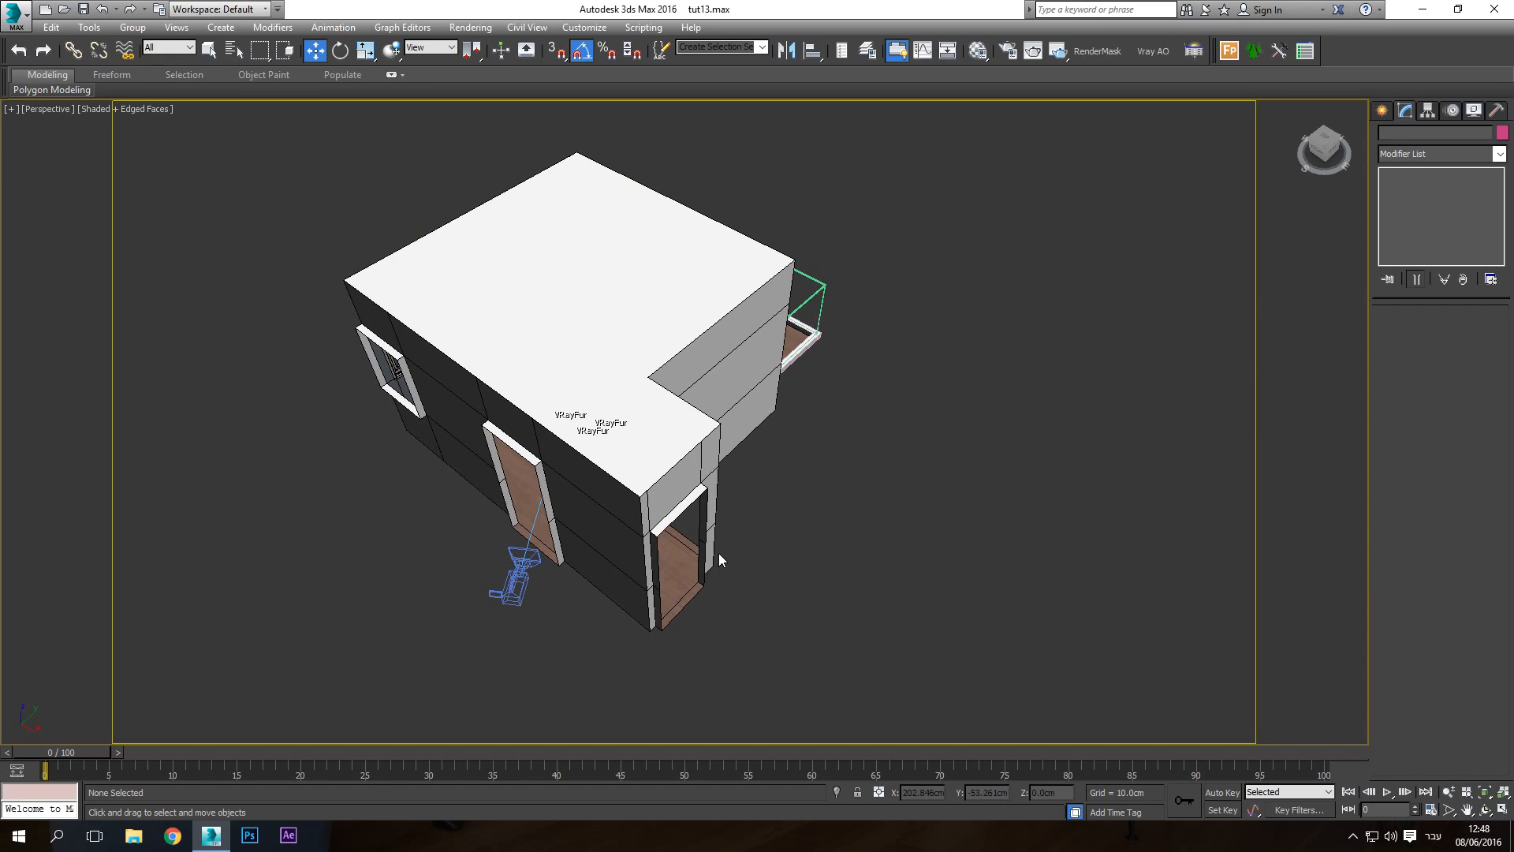
Select the four vertical side edges of the doorway beside the camera in the Walls object and bridge them to close it
{"action": "left_click", "coordinate": [678, 482]}
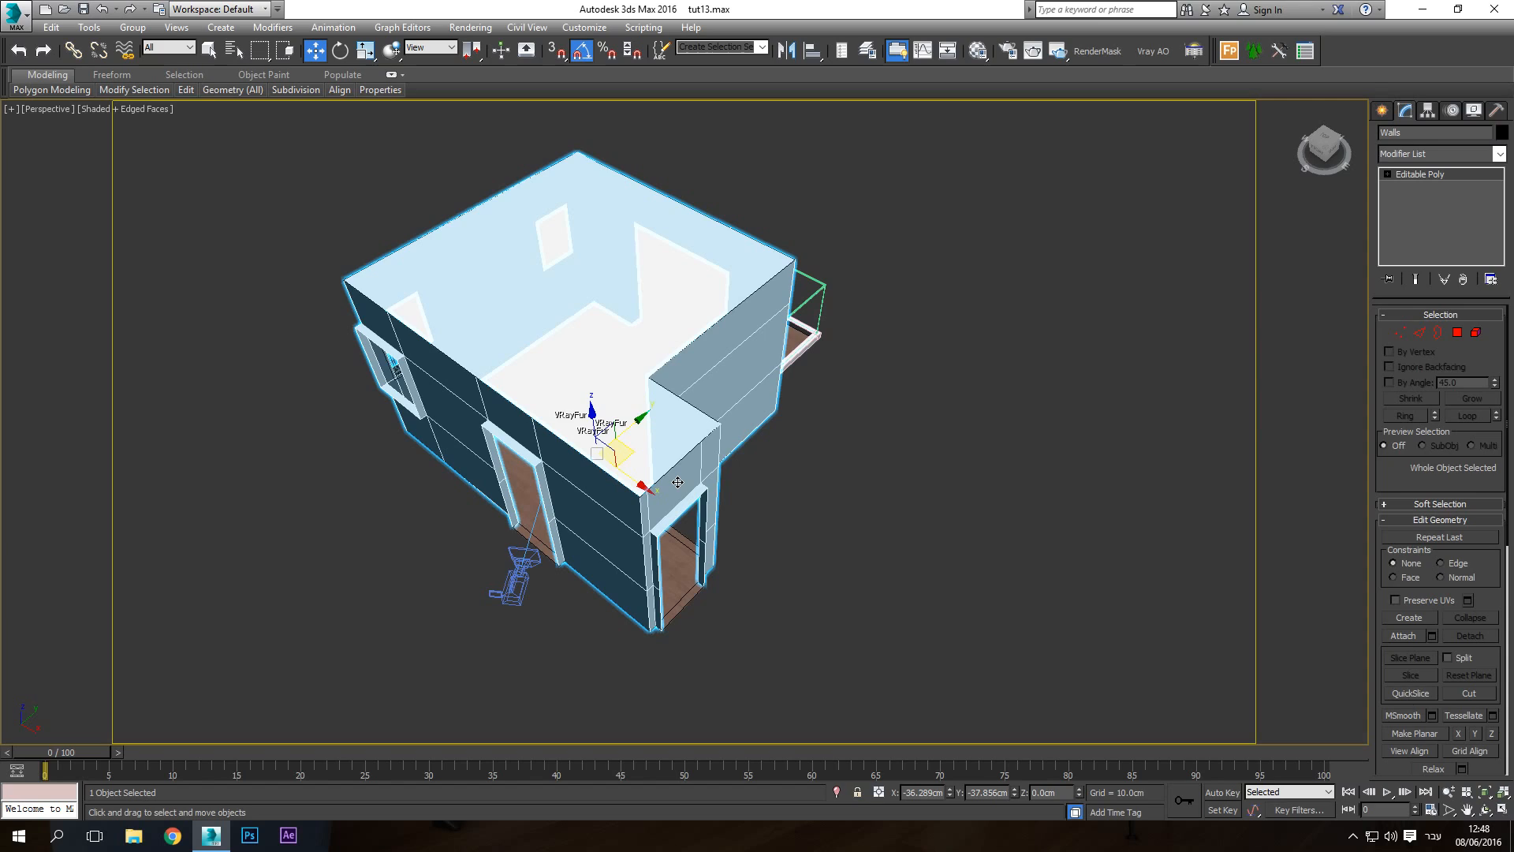
{"action": "left_click", "coordinate": [1419, 333]}
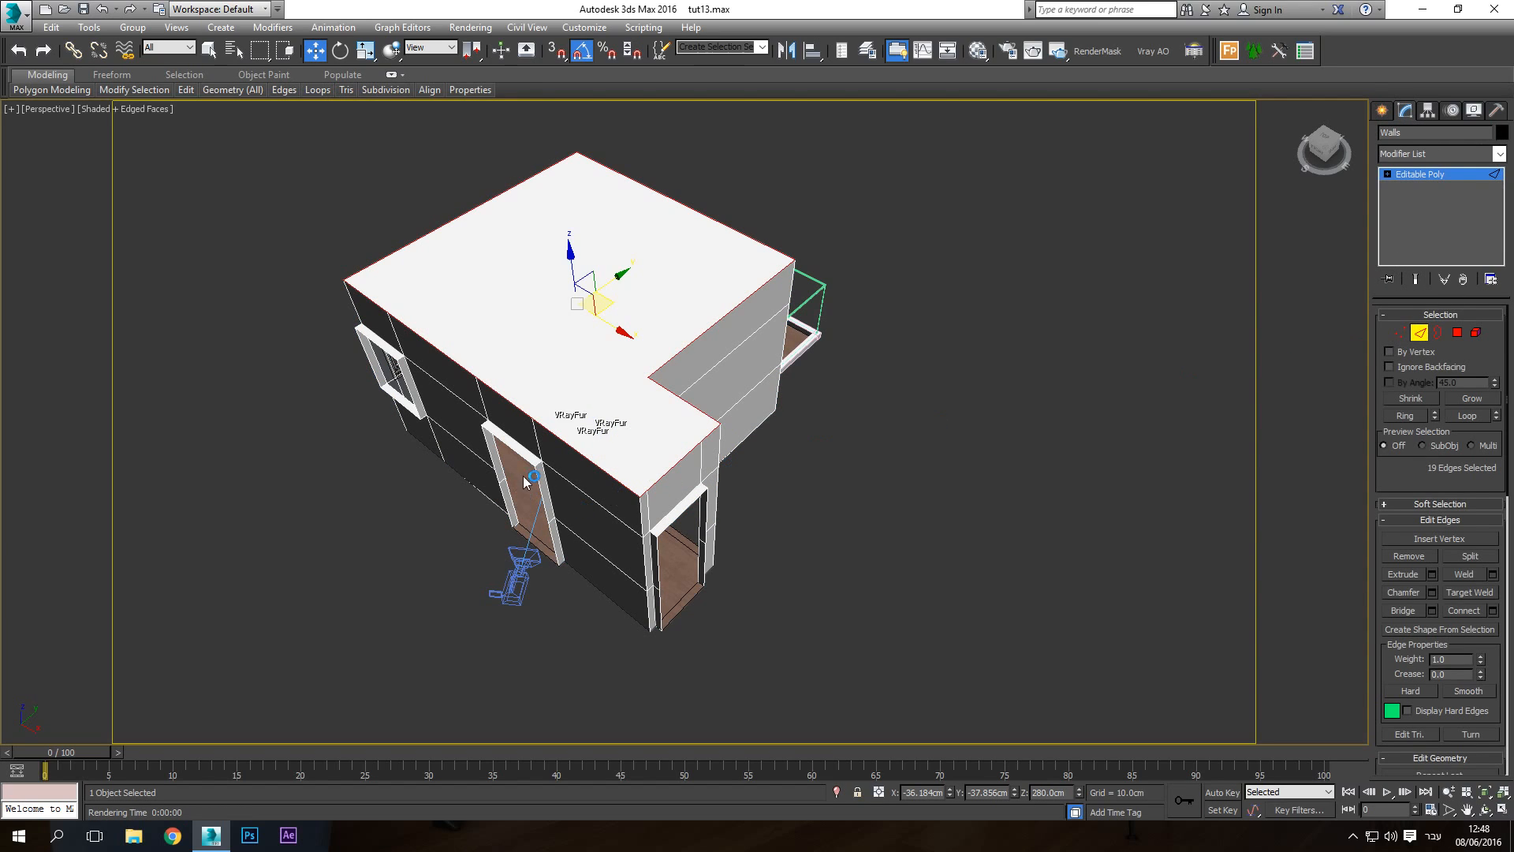
{"action": "left_click", "coordinate": [210, 51]}
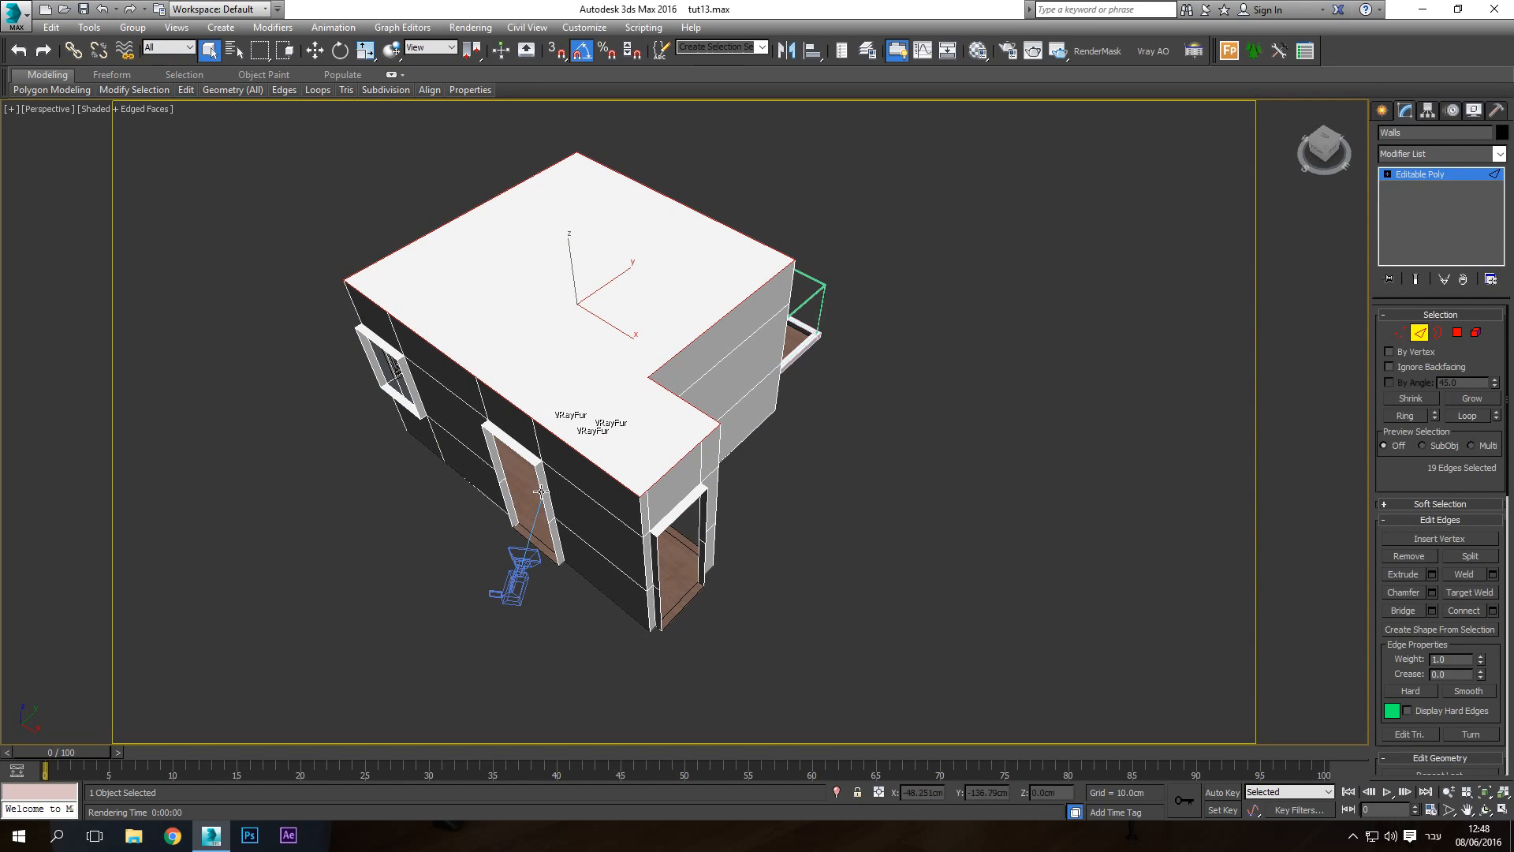
{"action": "left_click", "coordinate": [541, 492]}
{"action": "left_click", "coordinate": [494, 471], "text": "ctrl"}
{"action": "left_click", "coordinate": [508, 508], "text": "ctrl"}
{"action": "left_click", "coordinate": [553, 546], "text": "ctrl"}
{"action": "key", "text": "z"}
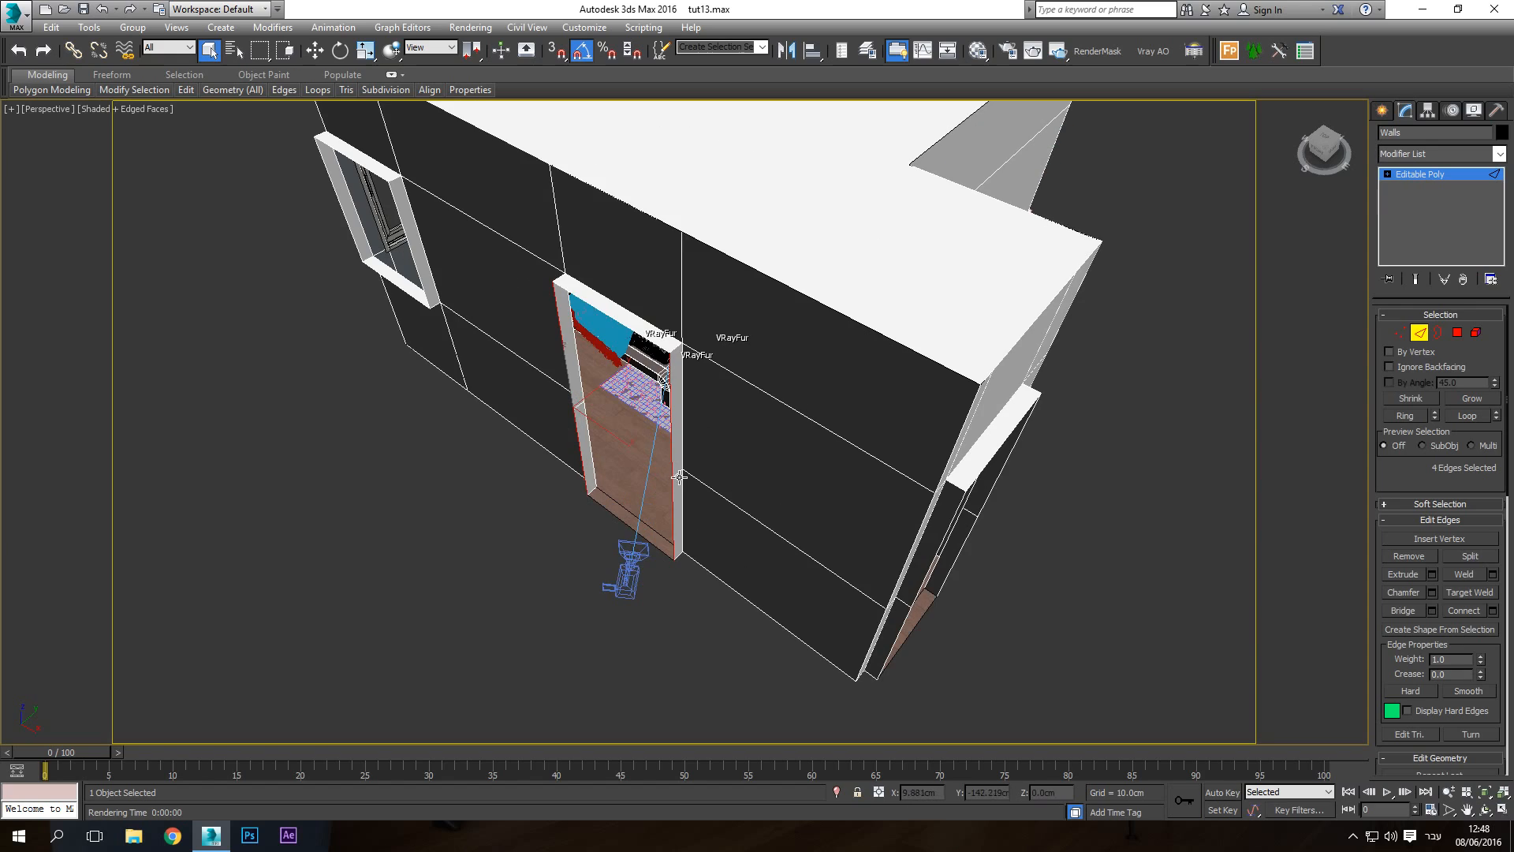
{"action": "left_click", "coordinate": [1405, 611]}
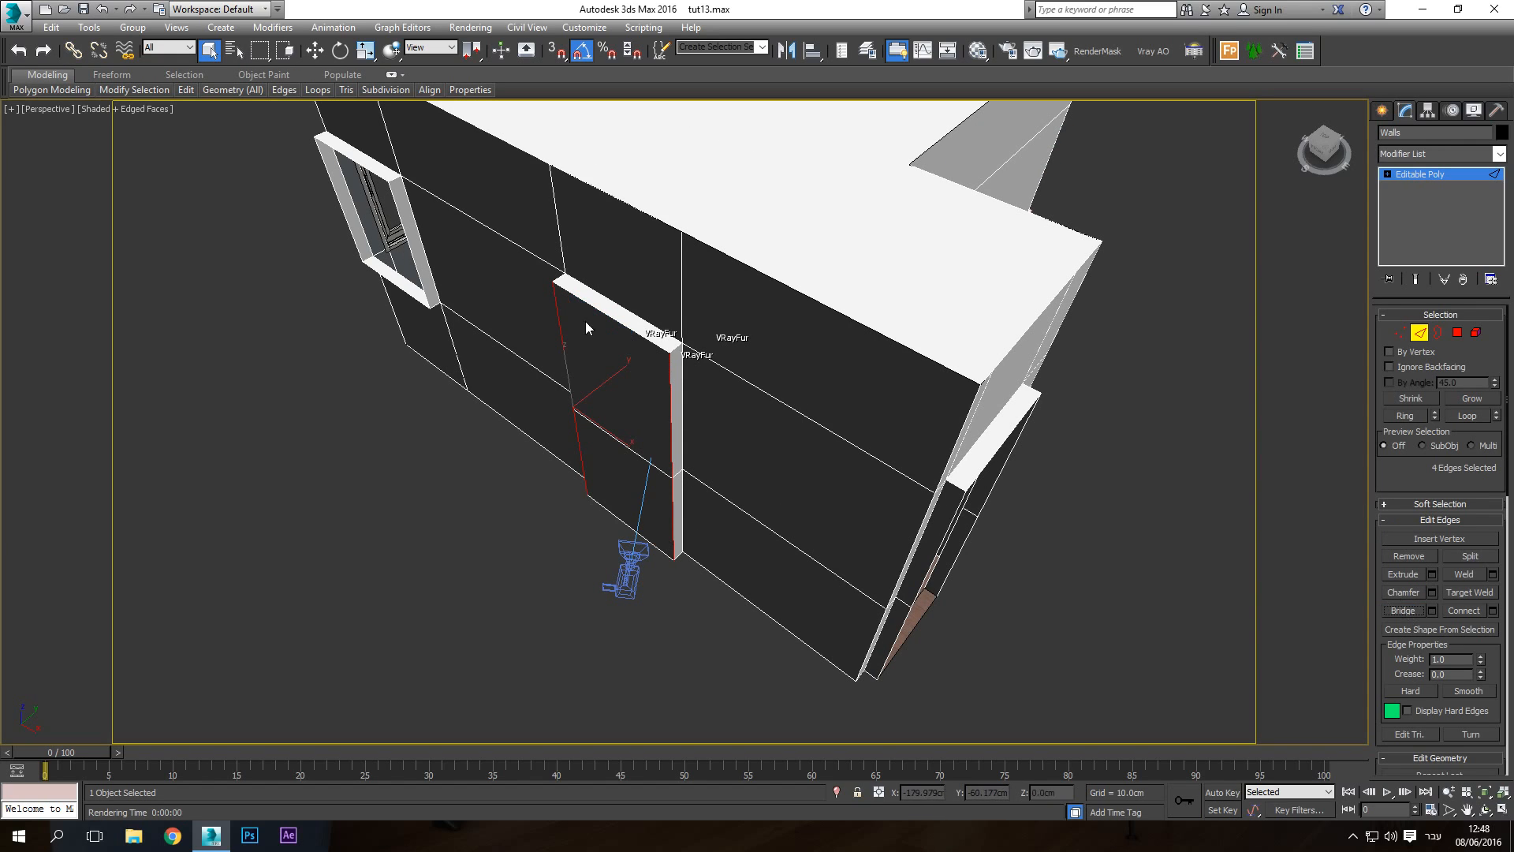
Bridge the four vertical side edges of the doorway on the short end wall to seal that opening
{"action": "middle_click_drag", "start_coordinate": [558, 379], "coordinate": [697, 426], "text": "alt"}
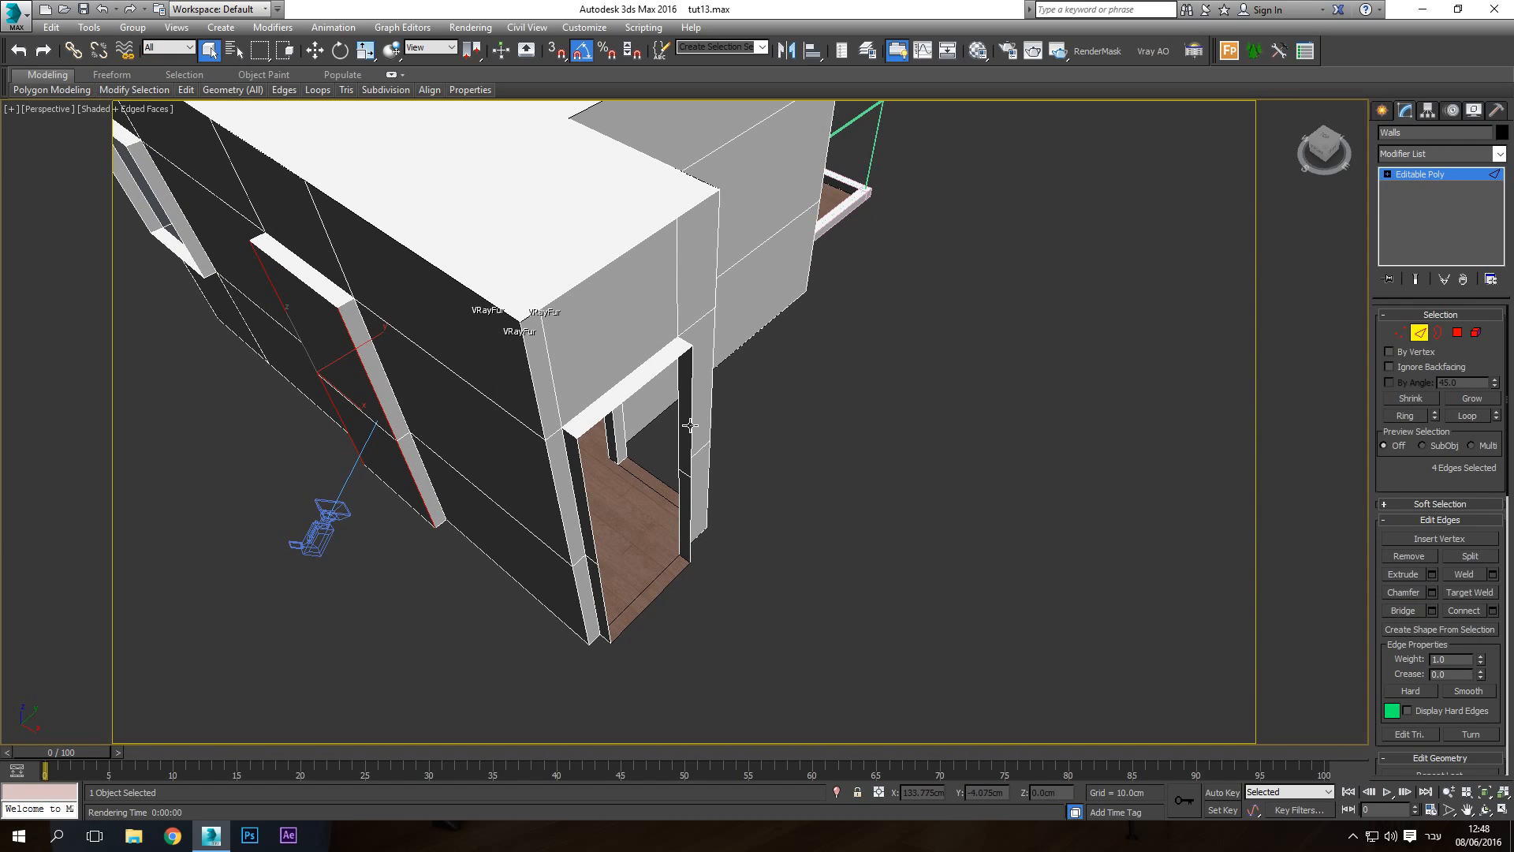
{"action": "left_click", "coordinate": [690, 425]}
{"action": "left_click", "coordinate": [691, 511], "text": "ctrl"}
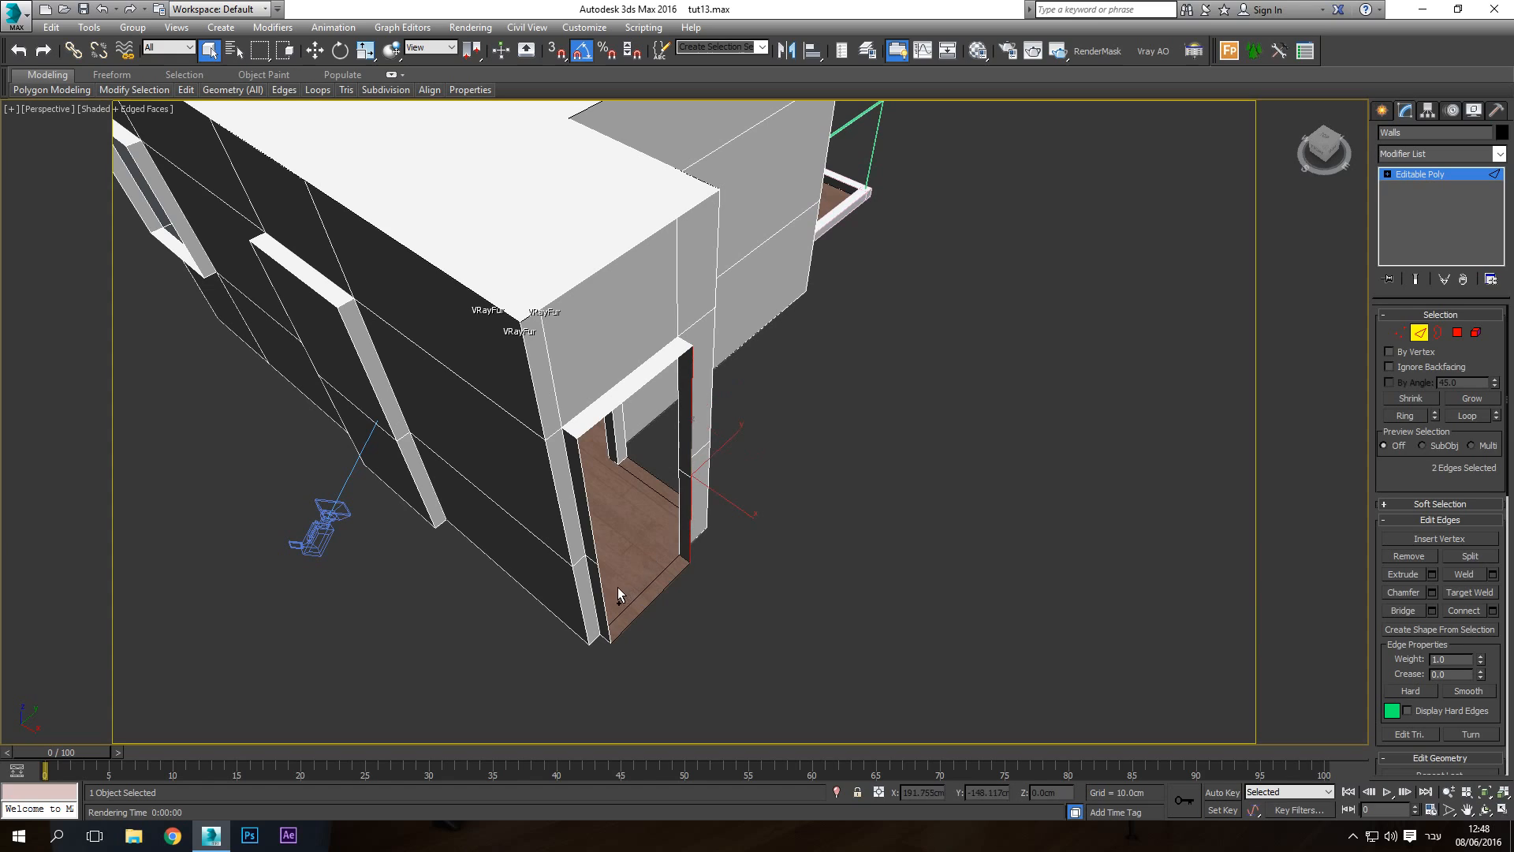
{"action": "left_click", "coordinate": [603, 594], "text": "ctrl"}
{"action": "left_click", "coordinate": [592, 519], "text": "ctrl"}
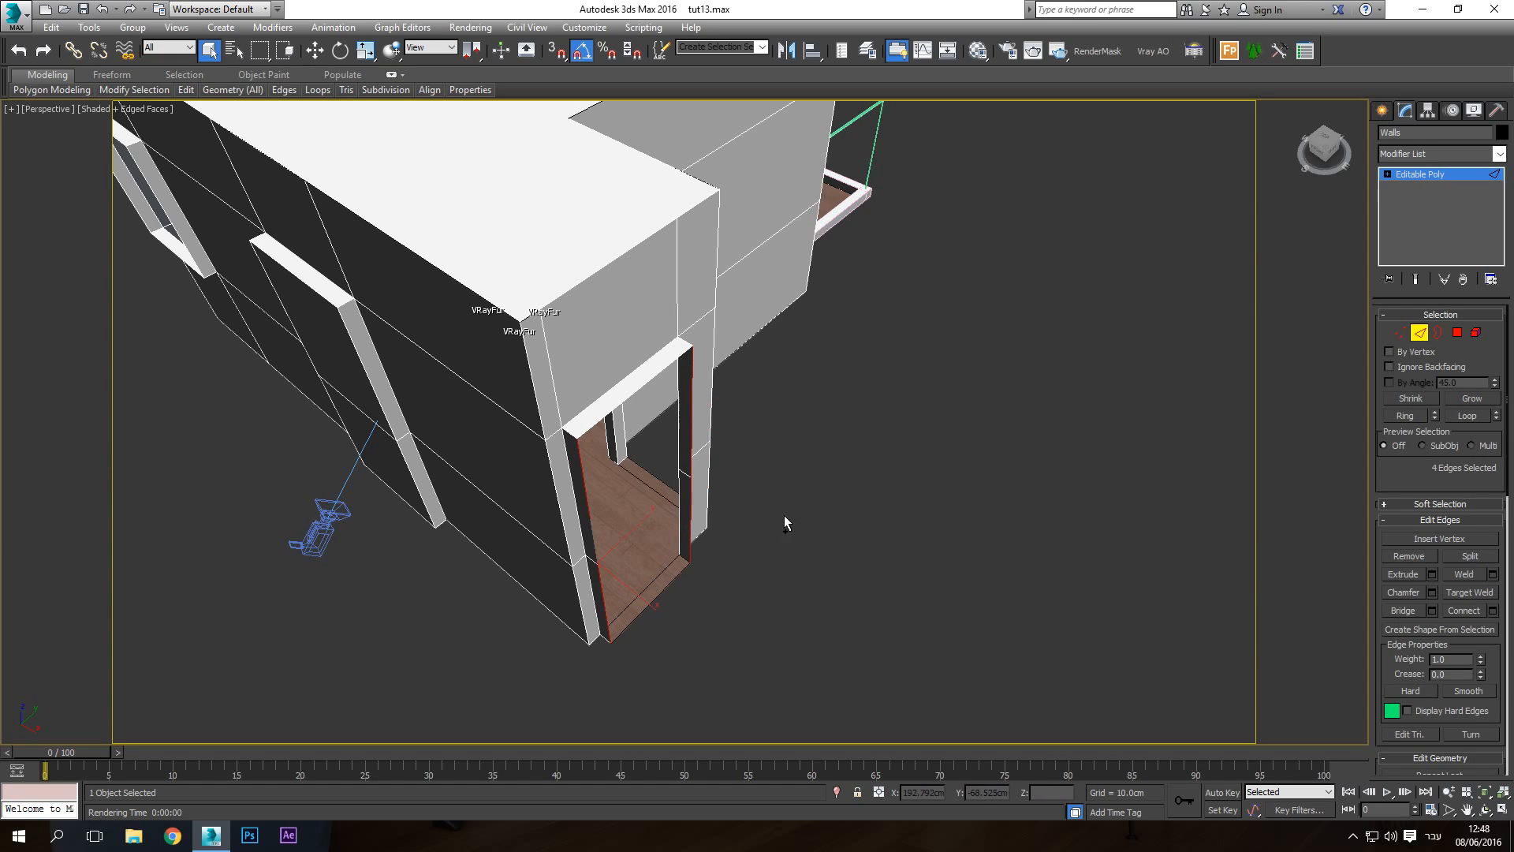
{"action": "left_click", "coordinate": [1403, 610]}
Close the remaining doorway in the recessed corner of the walls by bridging its opposite side edges
{"action": "left_click", "coordinate": [1486, 809]}
{"action": "left_click_drag", "start_coordinate": [631, 400], "coordinate": [473, 382]}
{"action": "right_click", "coordinate": [886, 448]}
{"action": "left_click", "coordinate": [865, 410]}
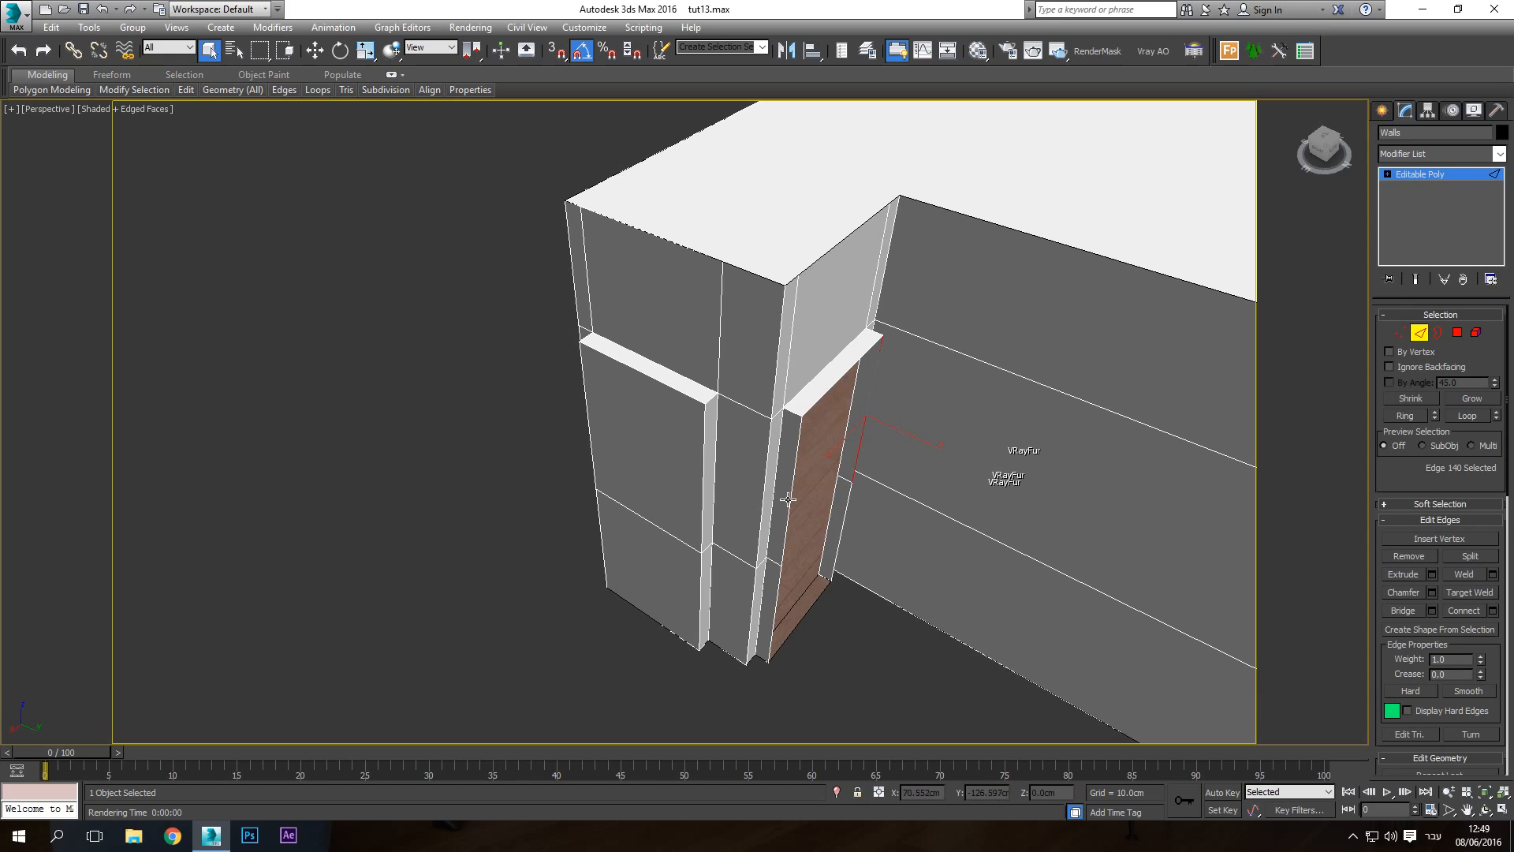
{"action": "left_click", "coordinate": [788, 499], "text": "ctrl"}
{"action": "left_click", "coordinate": [1399, 611]}
Check the other sides of the building, leave edge editing of the walls, and hide the large Background plane
{"action": "middle_click_drag", "start_coordinate": [894, 514], "coordinate": [1113, 648], "text": "alt"}
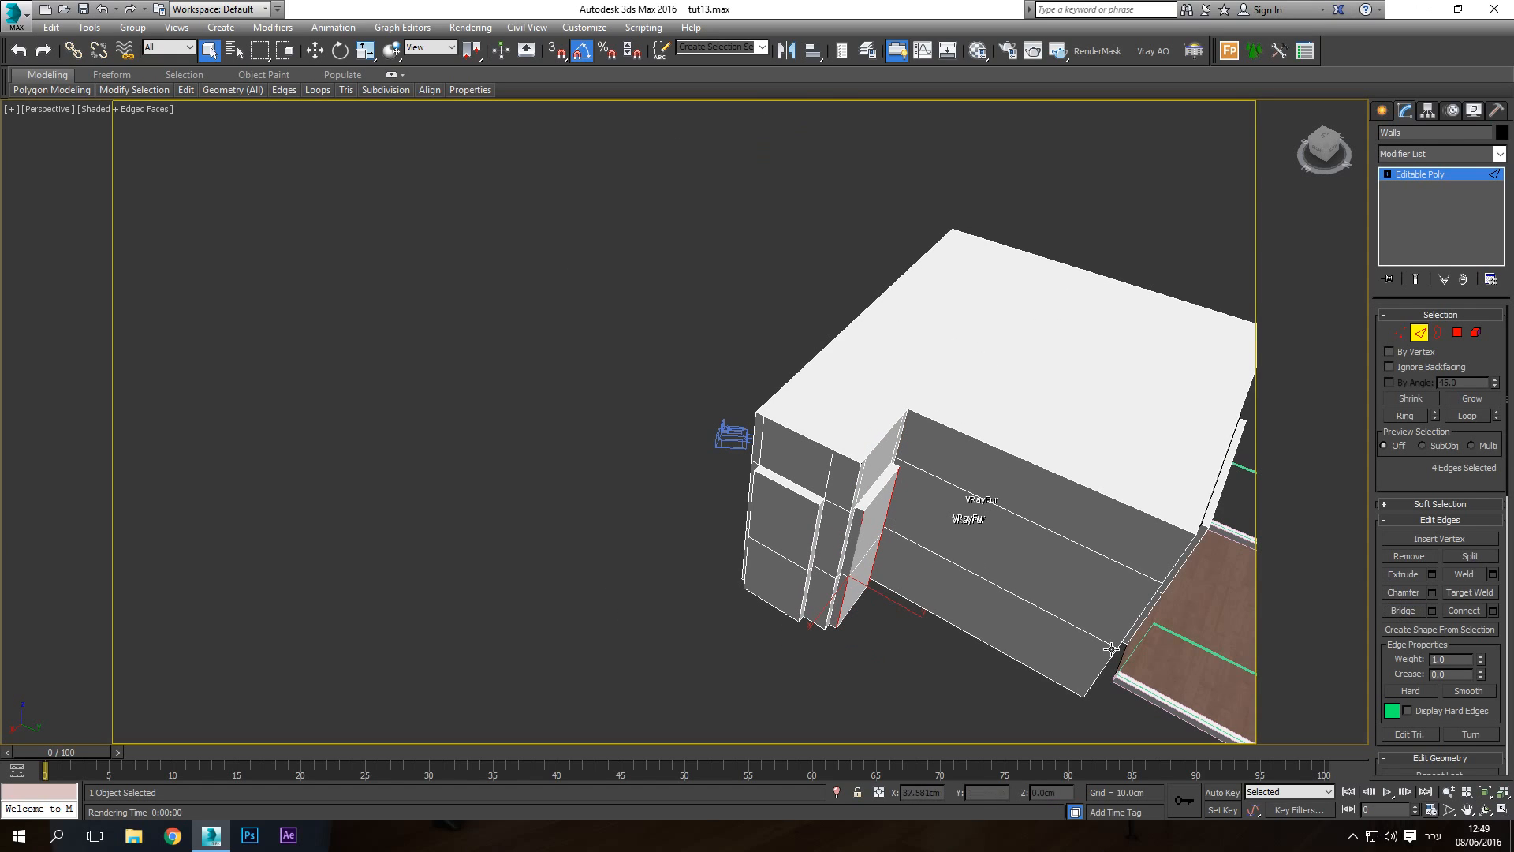
{"action": "left_click", "coordinate": [1487, 809]}
{"action": "left_click_drag", "start_coordinate": [678, 410], "coordinate": [739, 343]}
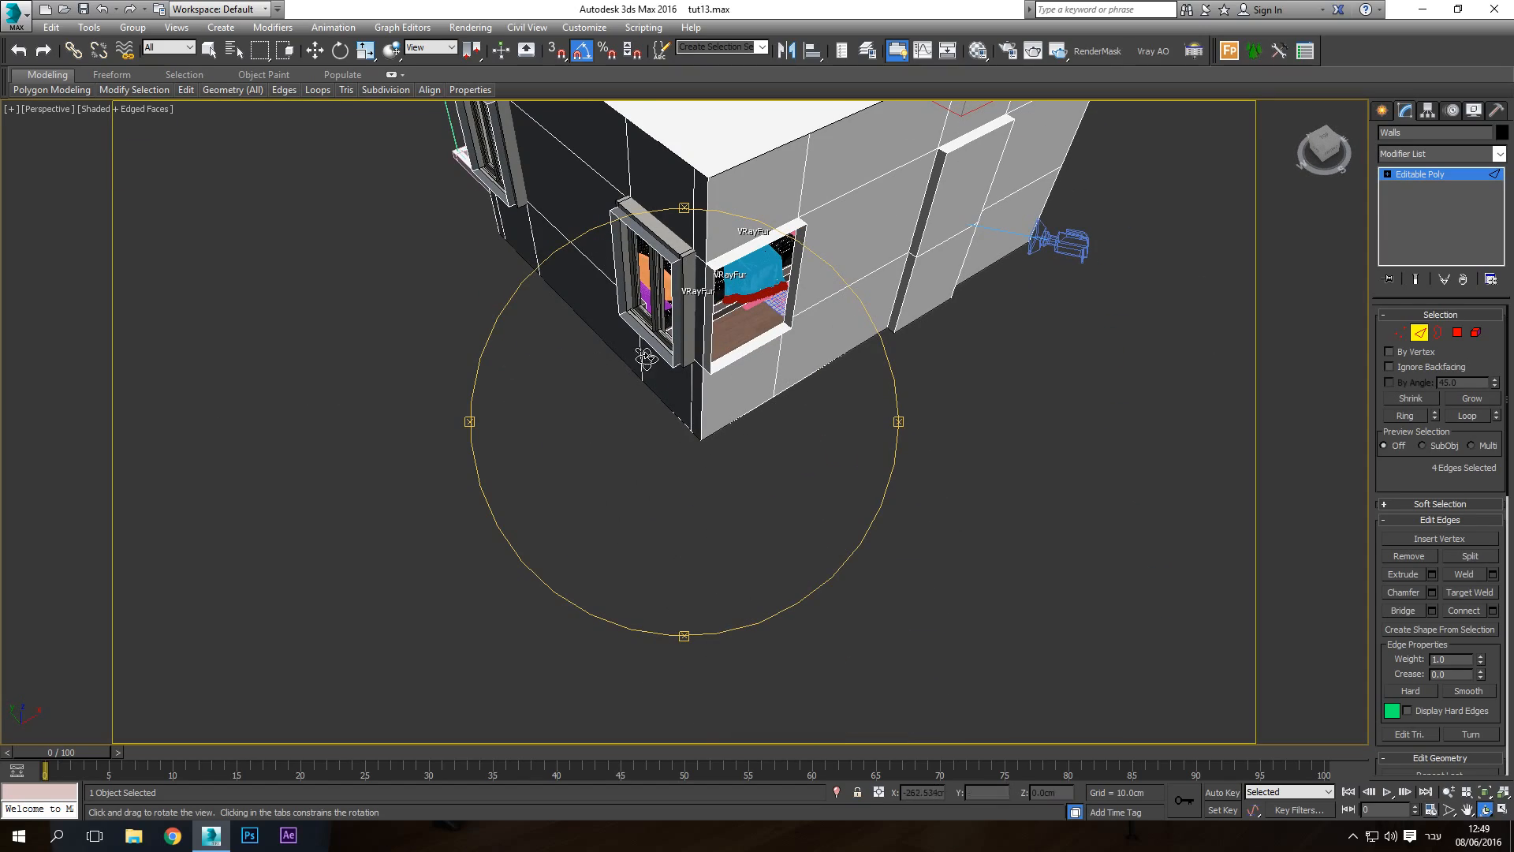
{"action": "left_click_drag", "start_coordinate": [646, 358], "coordinate": [639, 412]}
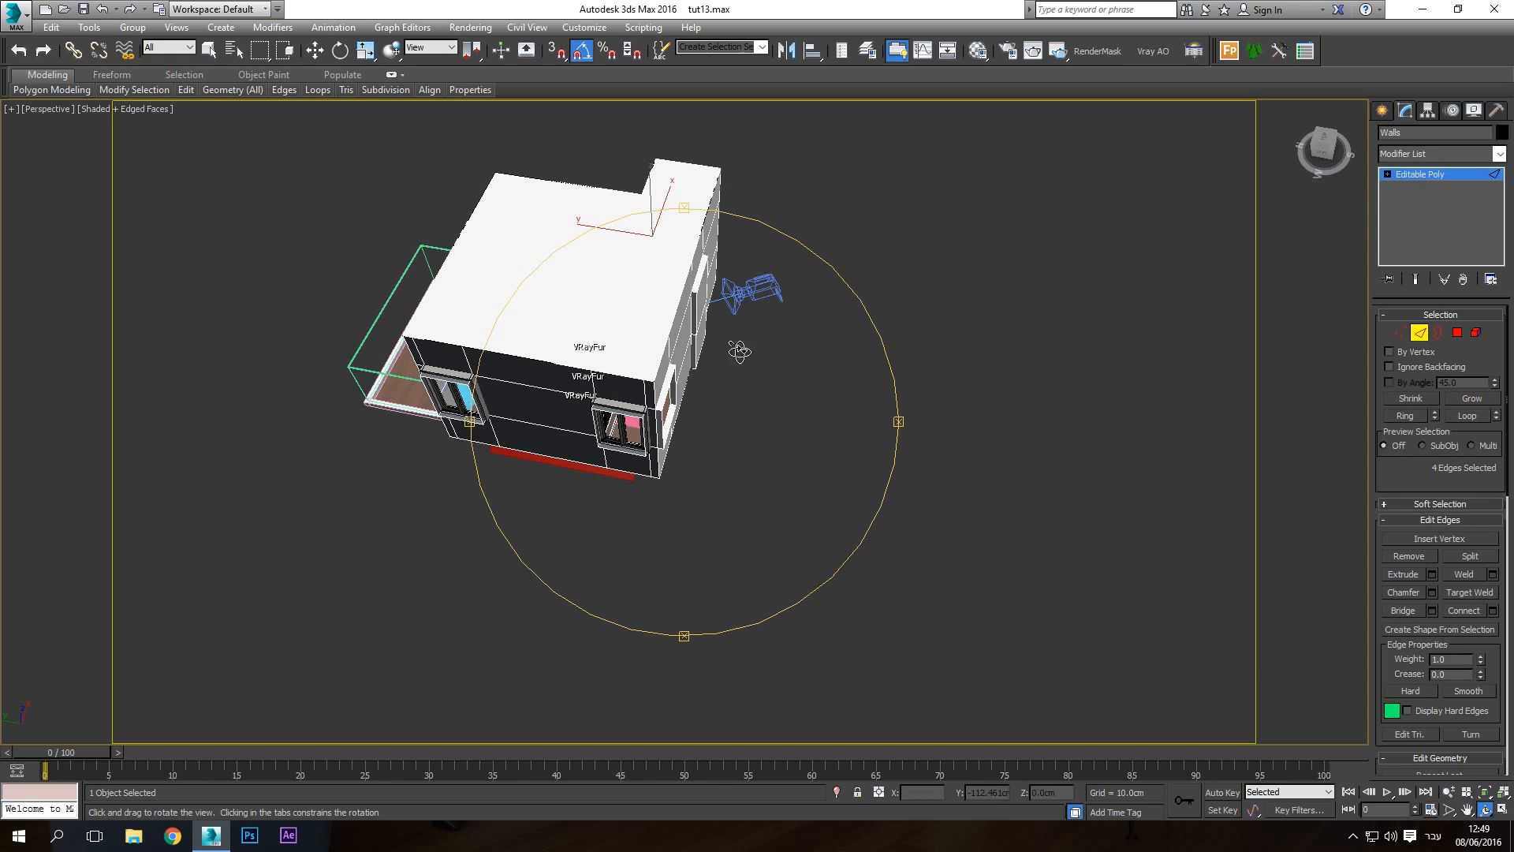
{"action": "left_click_drag", "start_coordinate": [740, 351], "coordinate": [628, 399]}
{"action": "left_click_drag", "start_coordinate": [628, 327], "coordinate": [650, 440]}
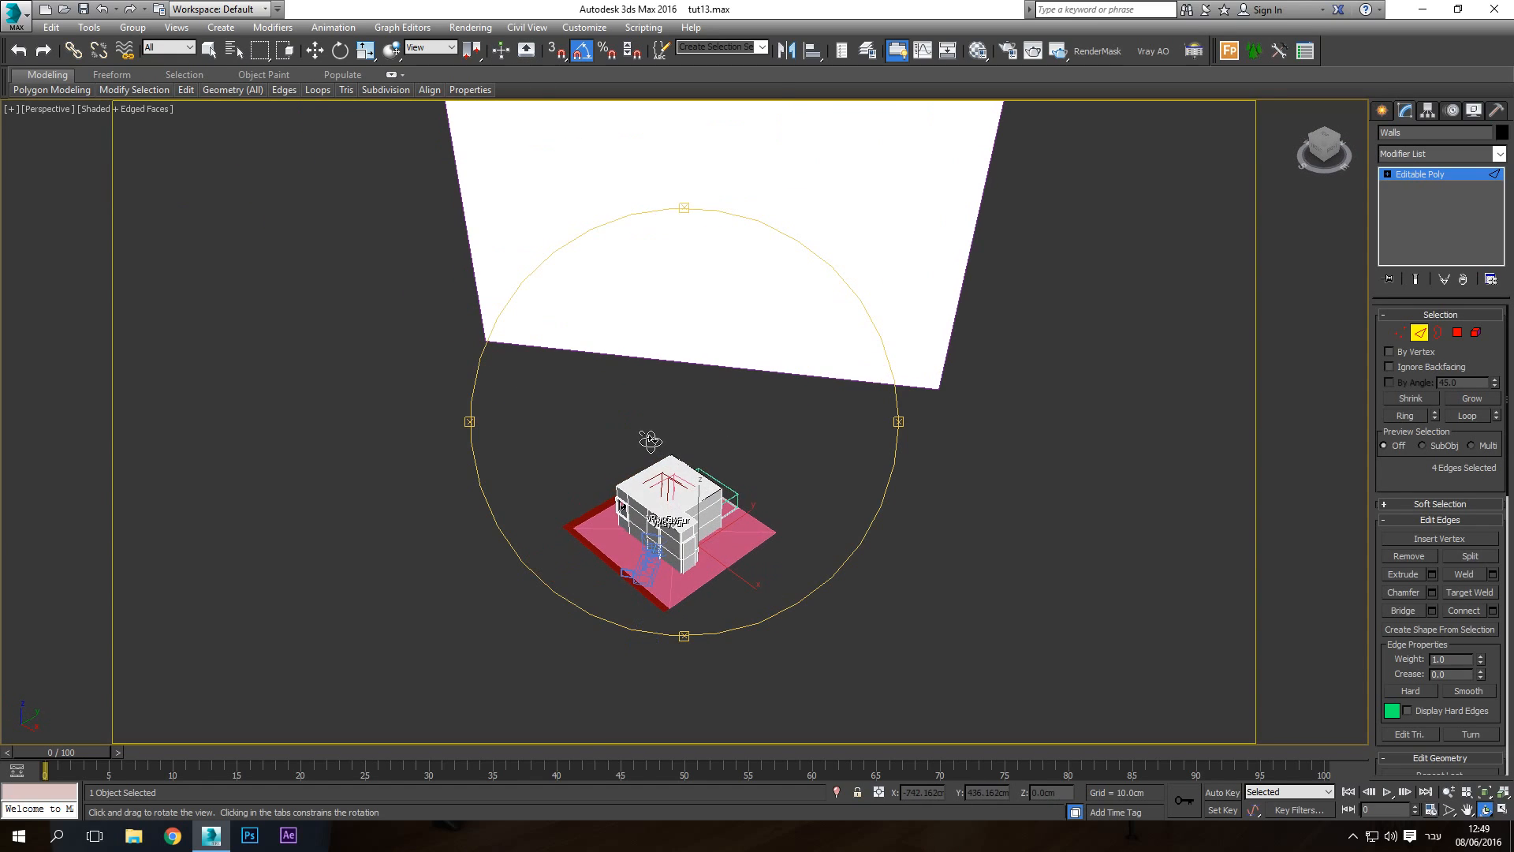
{"action": "right_click", "coordinate": [651, 442]}
{"action": "left_click", "coordinate": [1412, 331]}
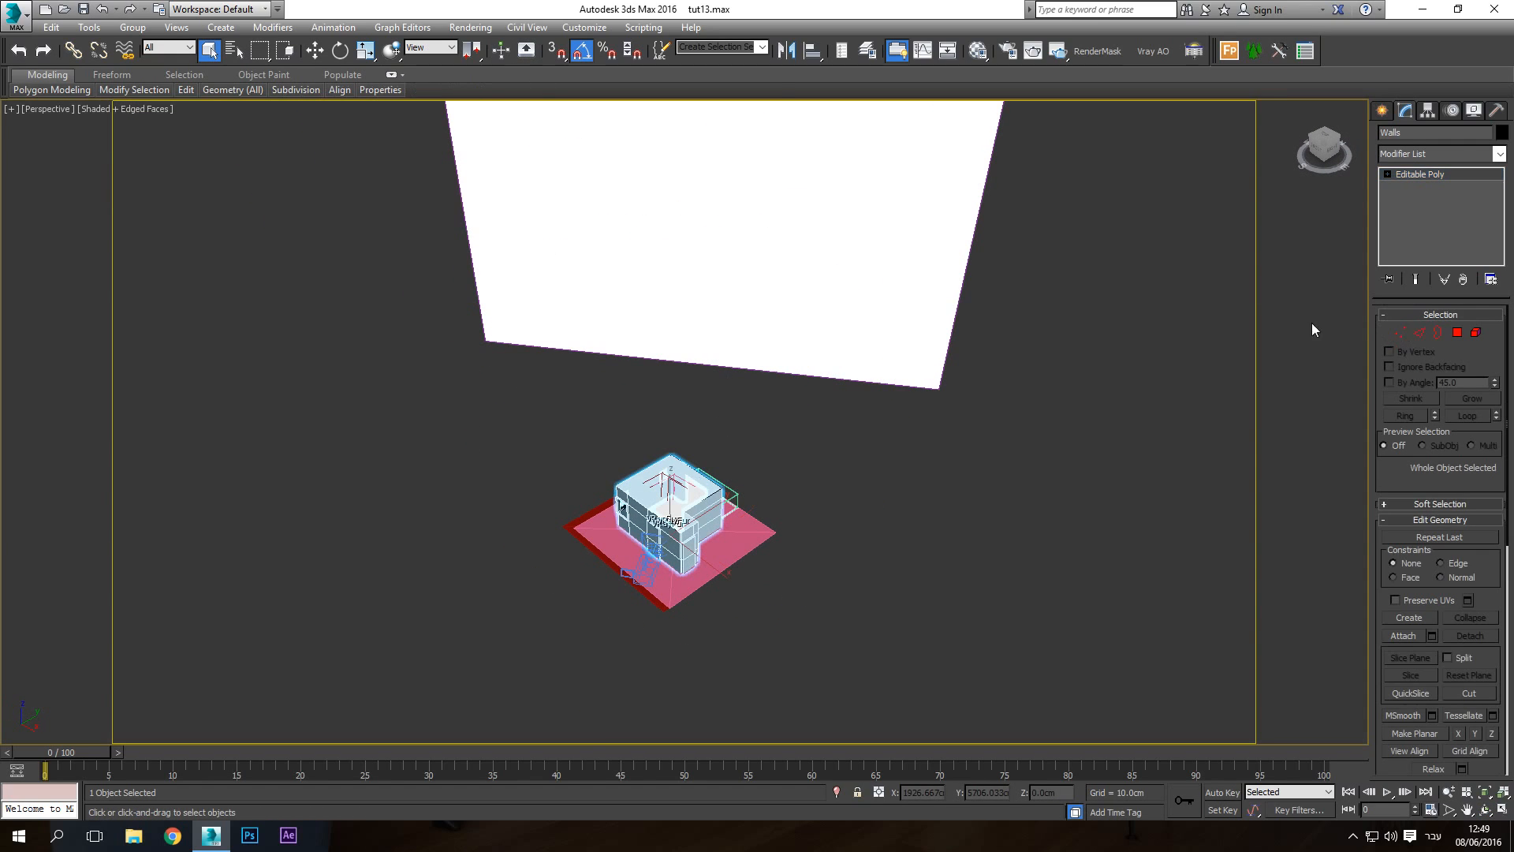
{"action": "left_click", "coordinate": [730, 231]}
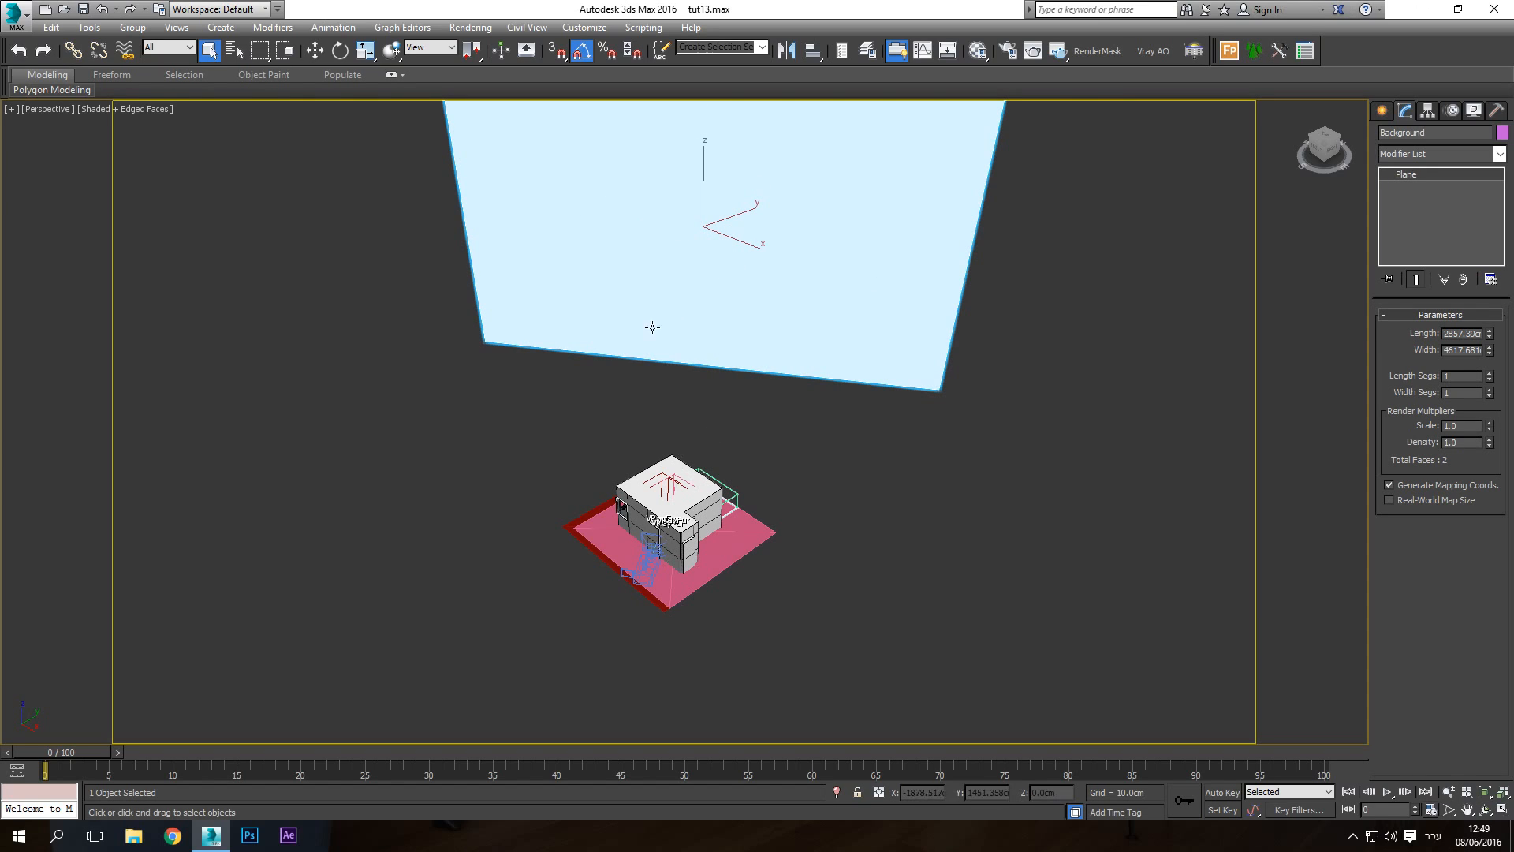
{"action": "right_click", "coordinate": [734, 266]}
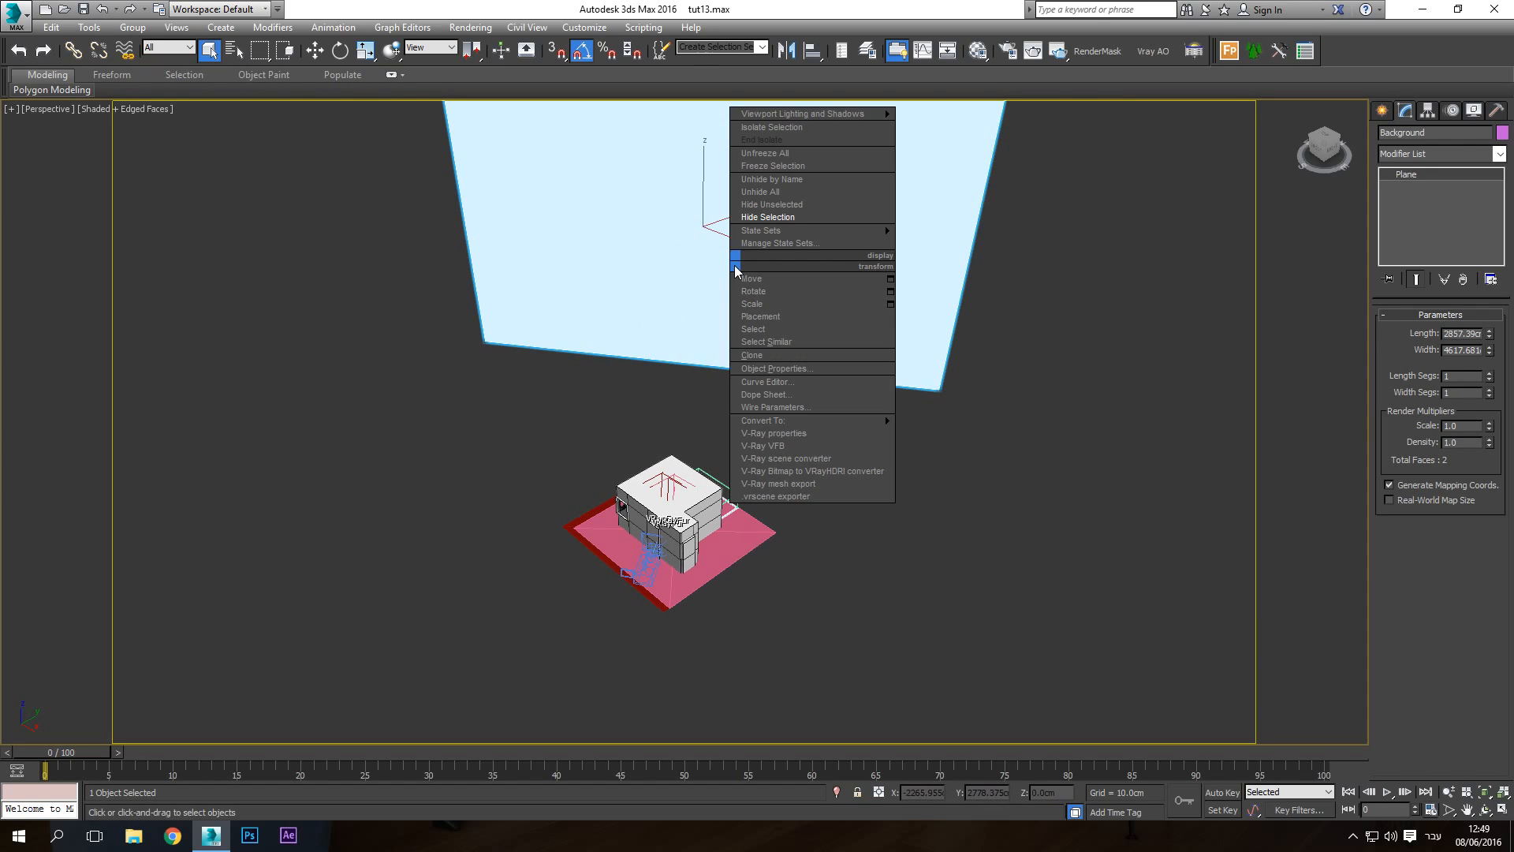
{"action": "left_click", "coordinate": [769, 219]}
Look at the open window in the long wall and switch to a Front view framing the whole wall
{"action": "scroll", "coordinate": [694, 542], "scroll_direction": "up", "scroll_amount": 5}
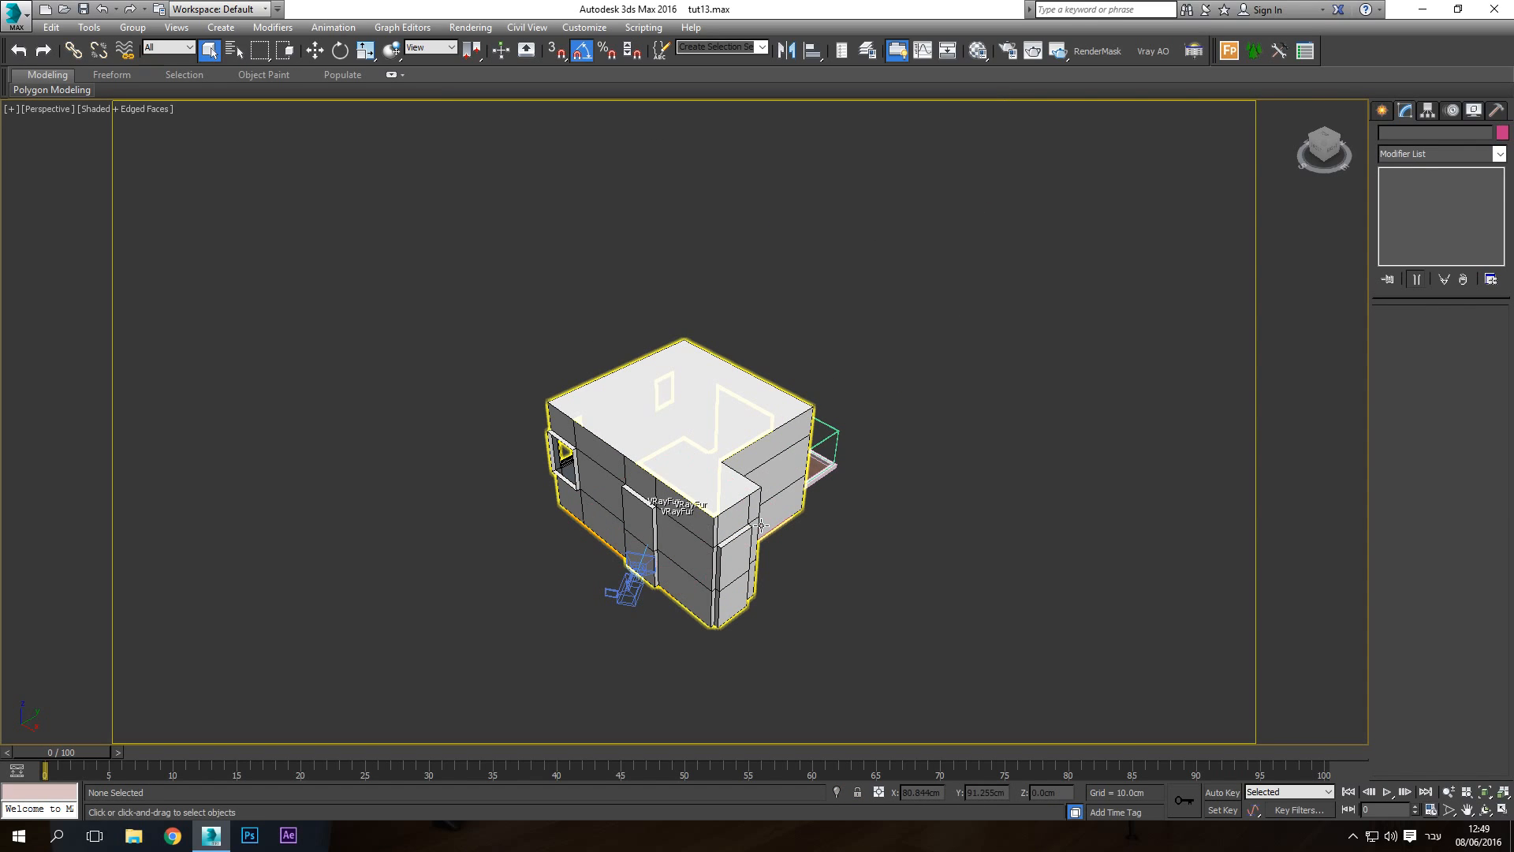
{"action": "scroll", "coordinate": [712, 395], "scroll_direction": "up", "scroll_amount": 6}
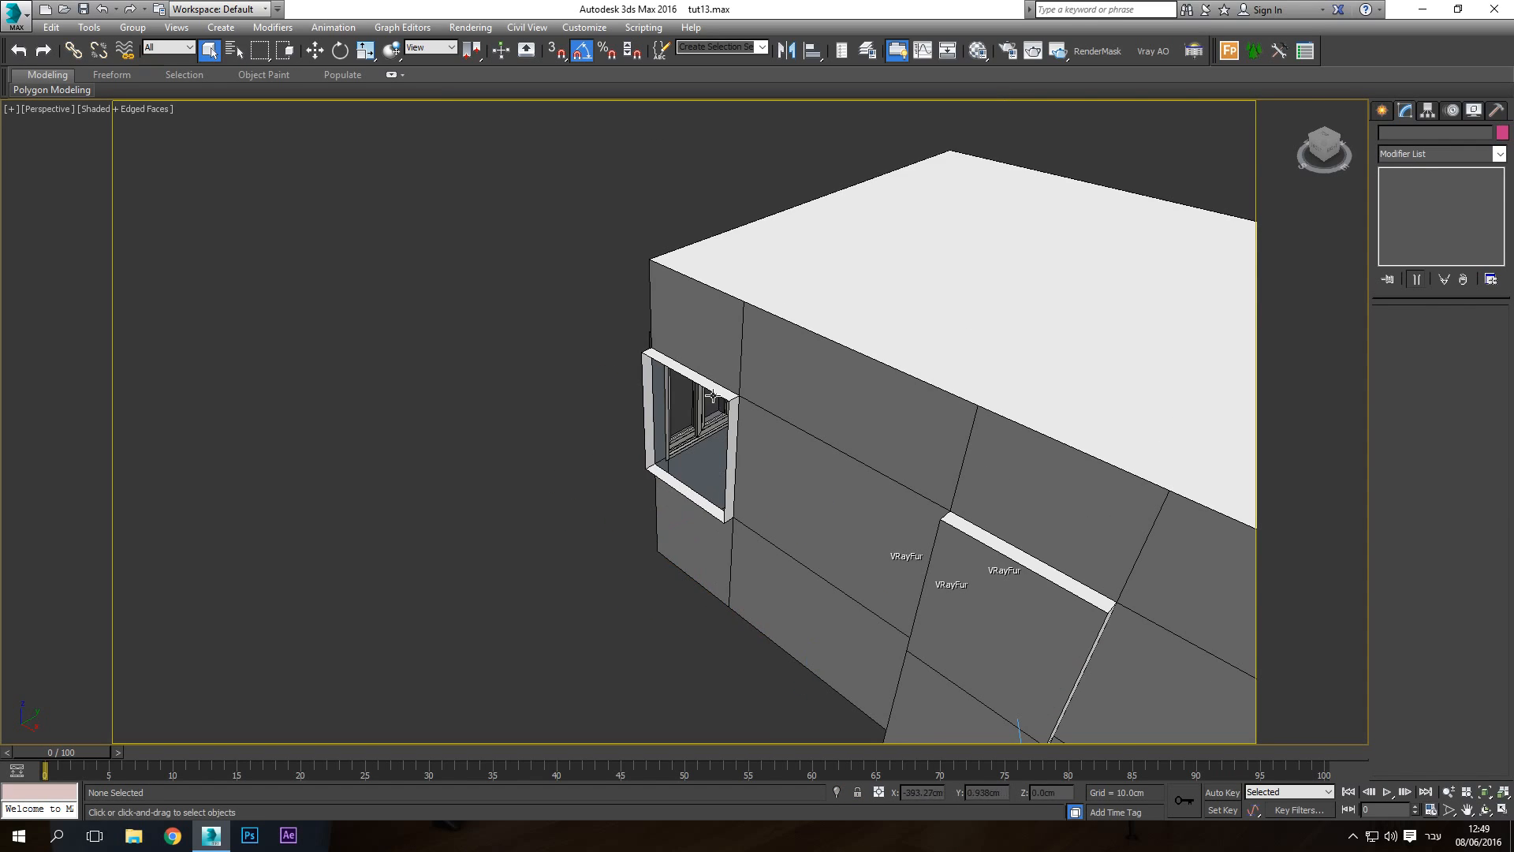
{"action": "left_click", "coordinate": [1485, 810]}
{"action": "left_click_drag", "start_coordinate": [907, 553], "coordinate": [655, 489]}
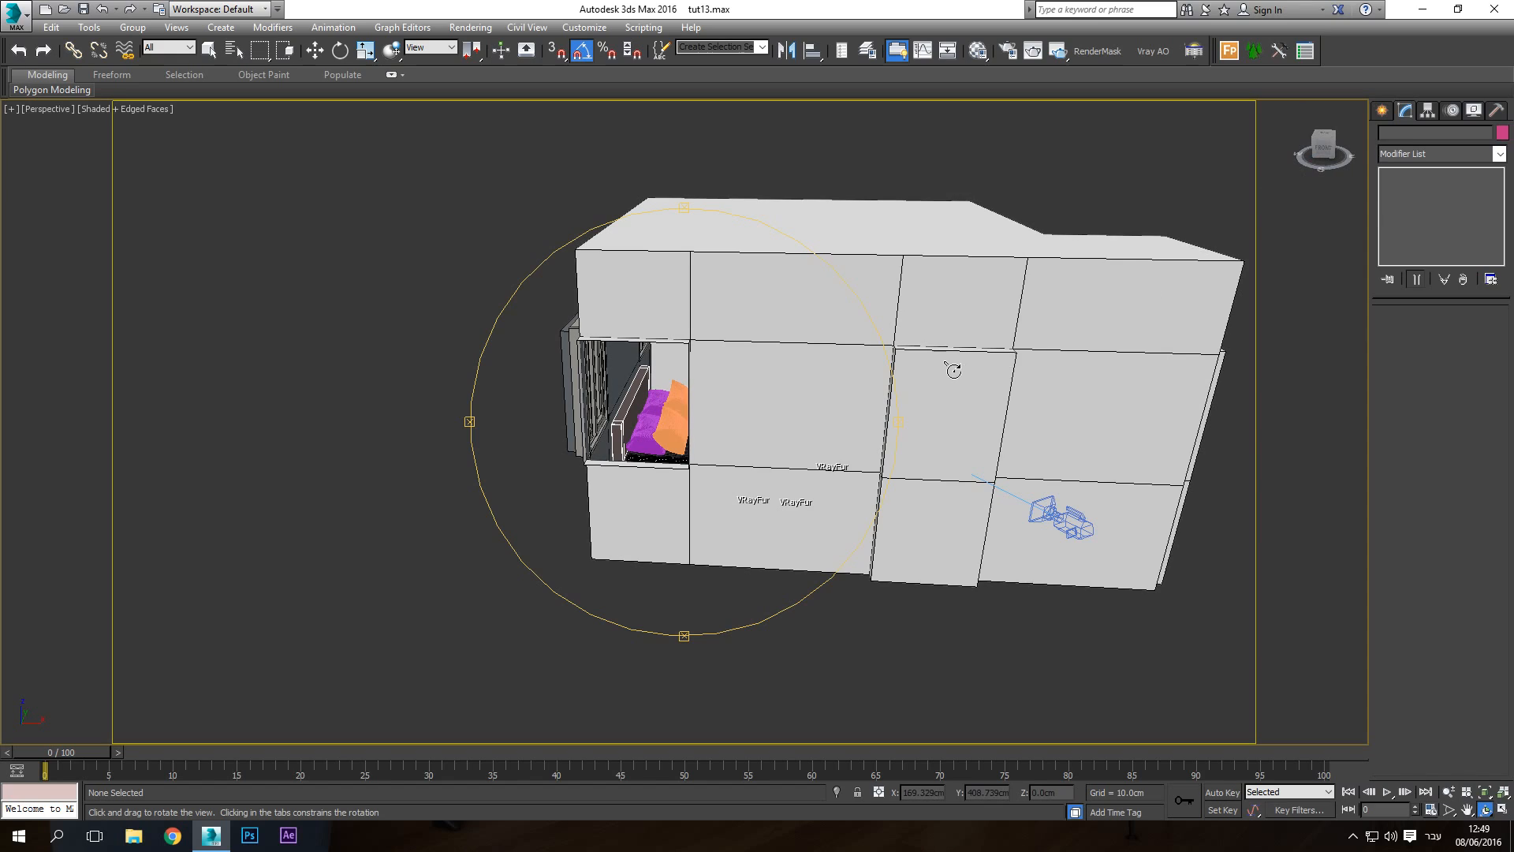
{"action": "key", "text": "f"}
{"action": "scroll", "coordinate": [602, 414], "scroll_direction": "down", "scroll_amount": 10}
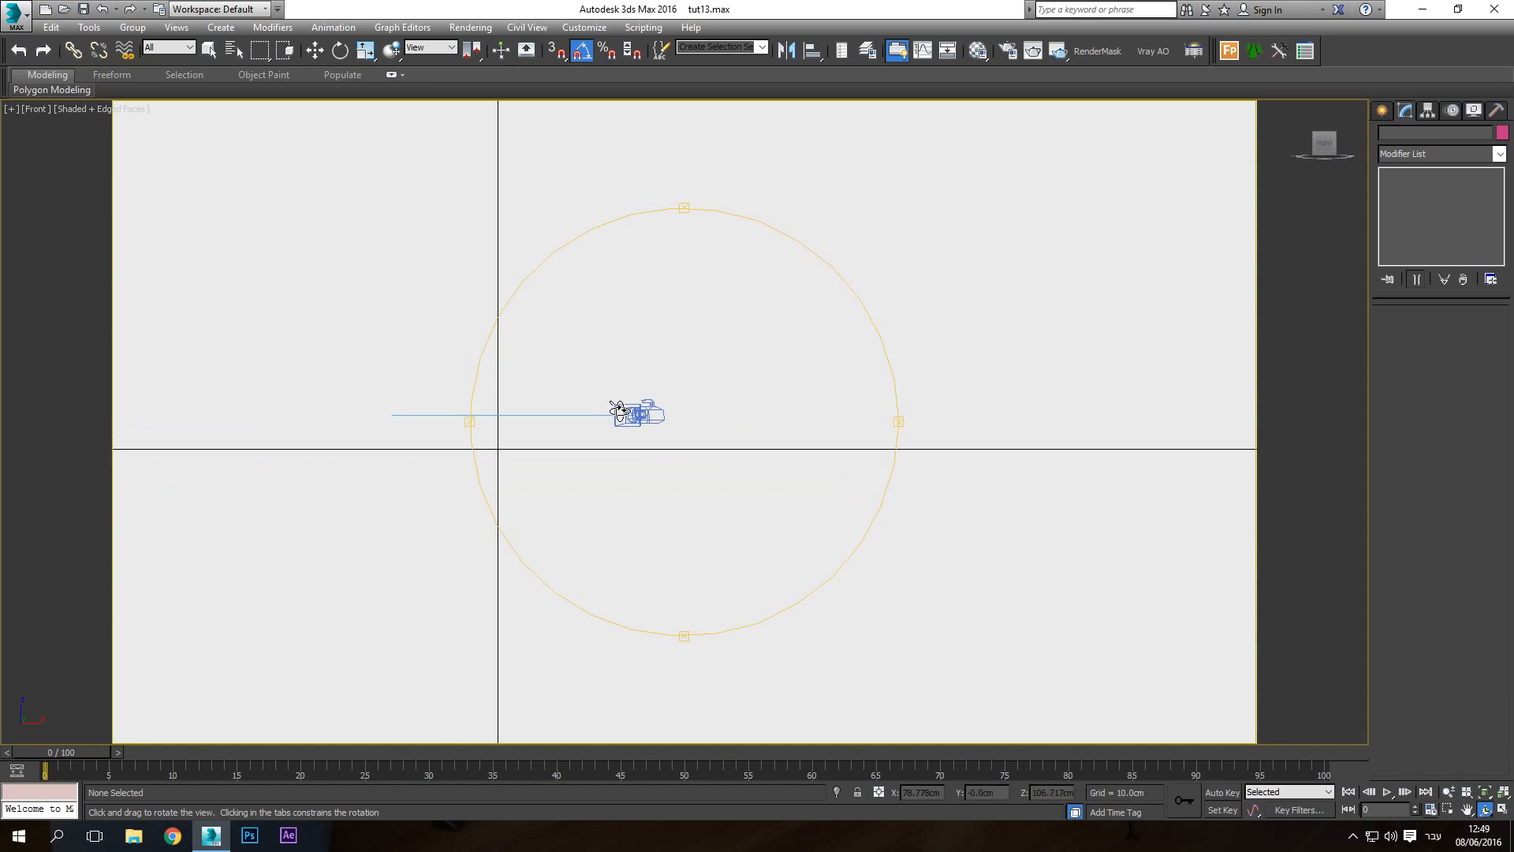
{"action": "middle_click_drag", "start_coordinate": [486, 396], "coordinate": [608, 423]}
{"action": "scroll", "coordinate": [597, 420], "scroll_direction": "up", "scroll_amount": 5}
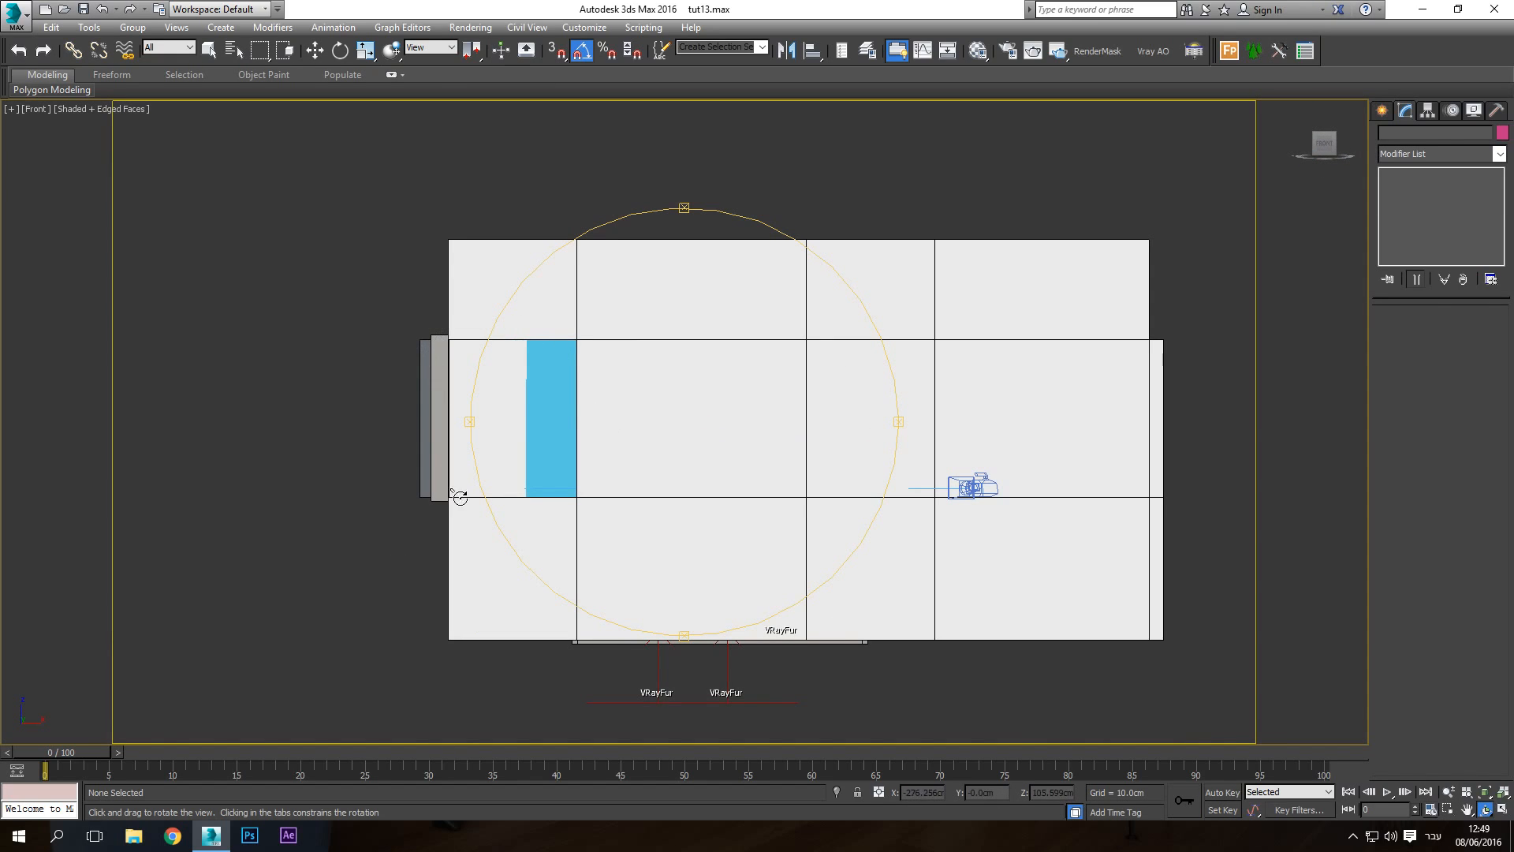
Start creating a VRayLight from the VRay lights and set its type to Plane
{"action": "left_click", "coordinate": [1383, 111]}
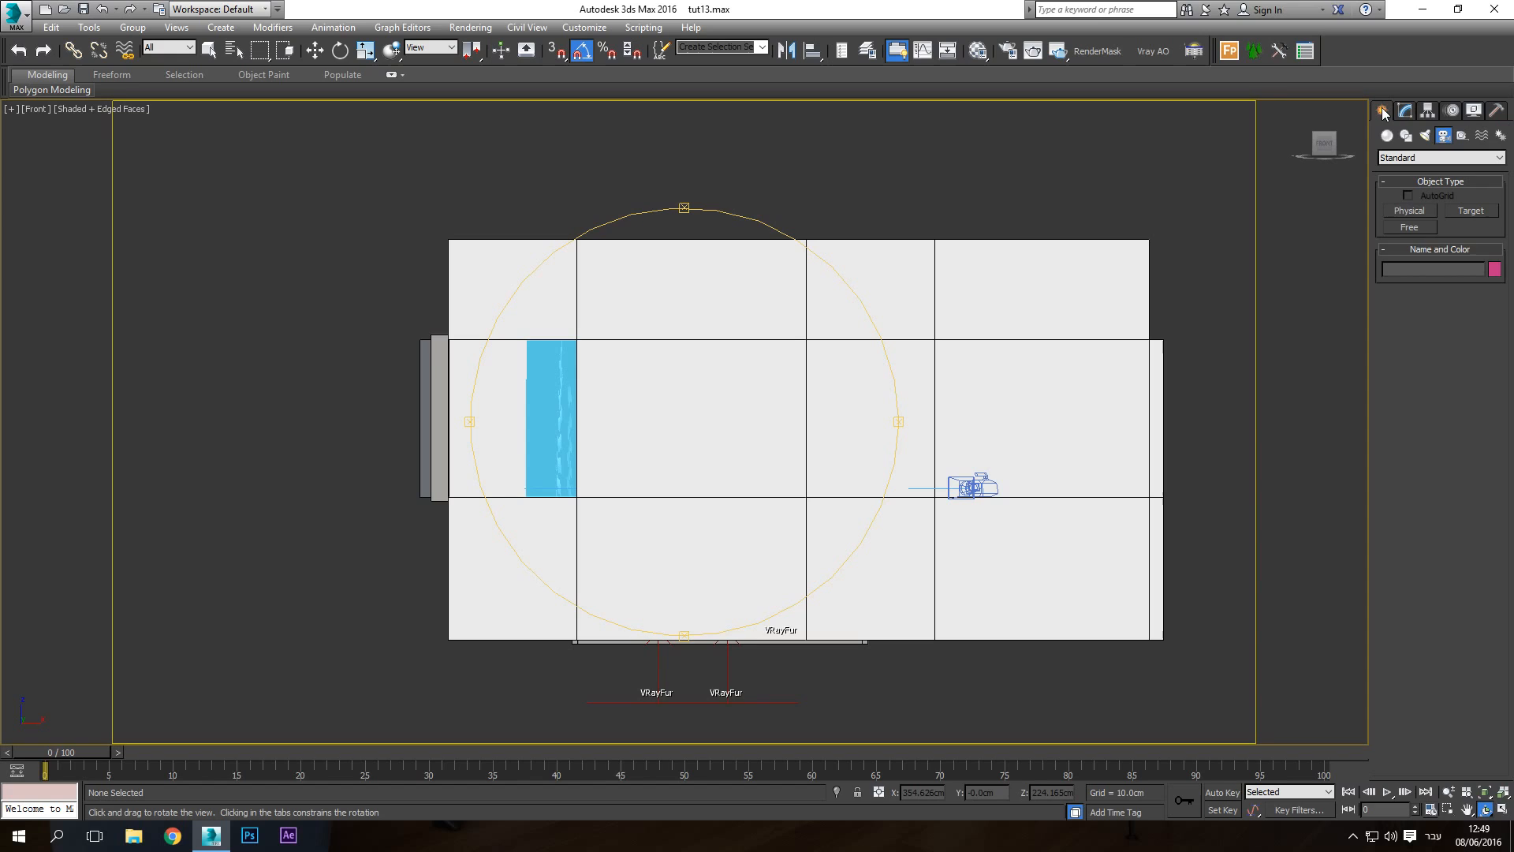
{"action": "left_click", "coordinate": [1425, 137]}
{"action": "left_click", "coordinate": [1416, 157]}
{"action": "left_click", "coordinate": [1410, 197]}
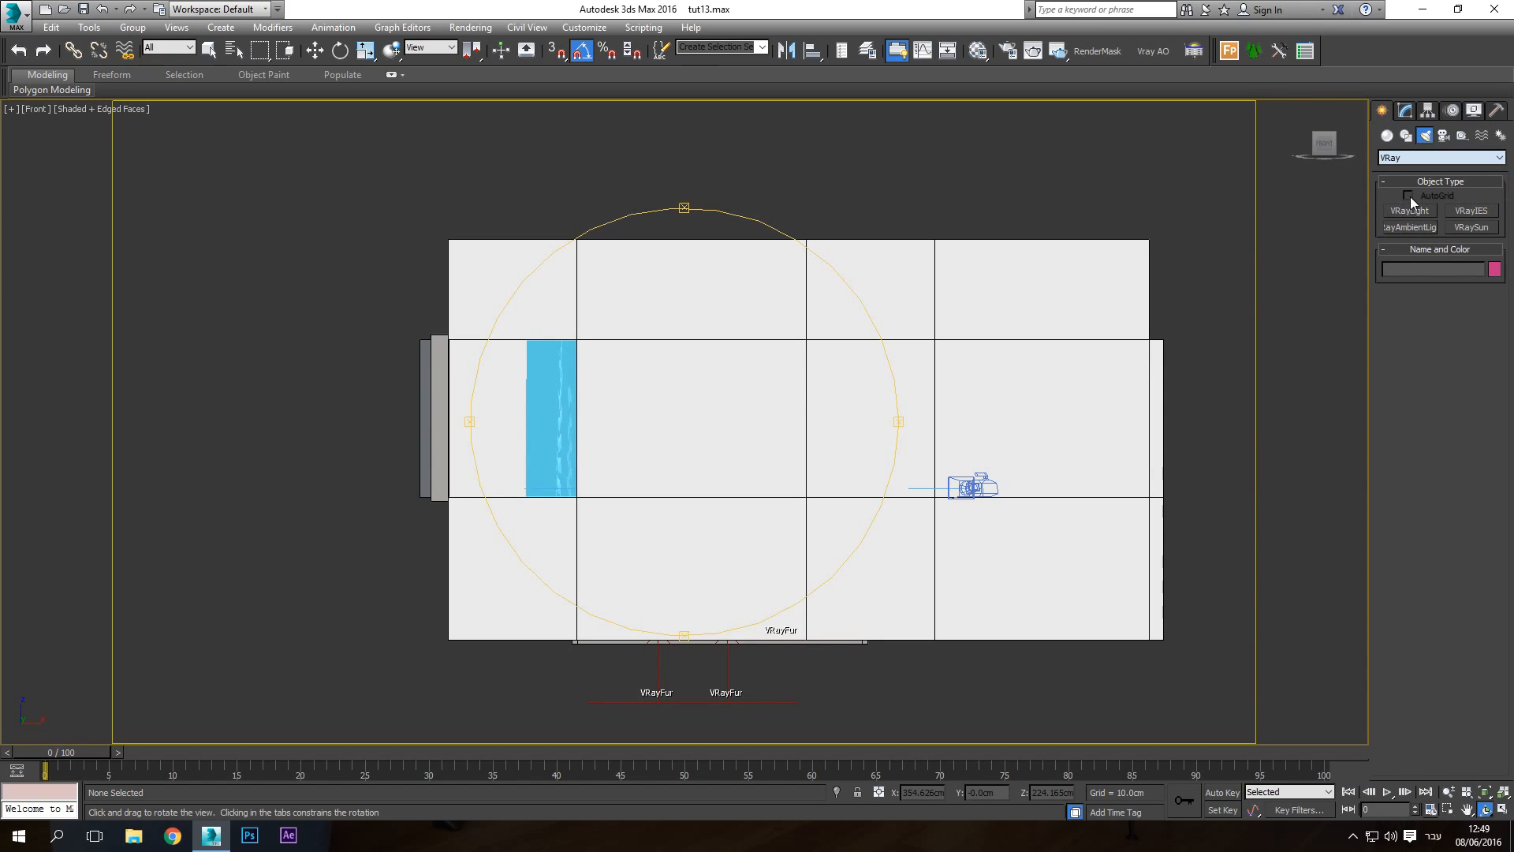
{"action": "left_click", "coordinate": [1409, 211]}
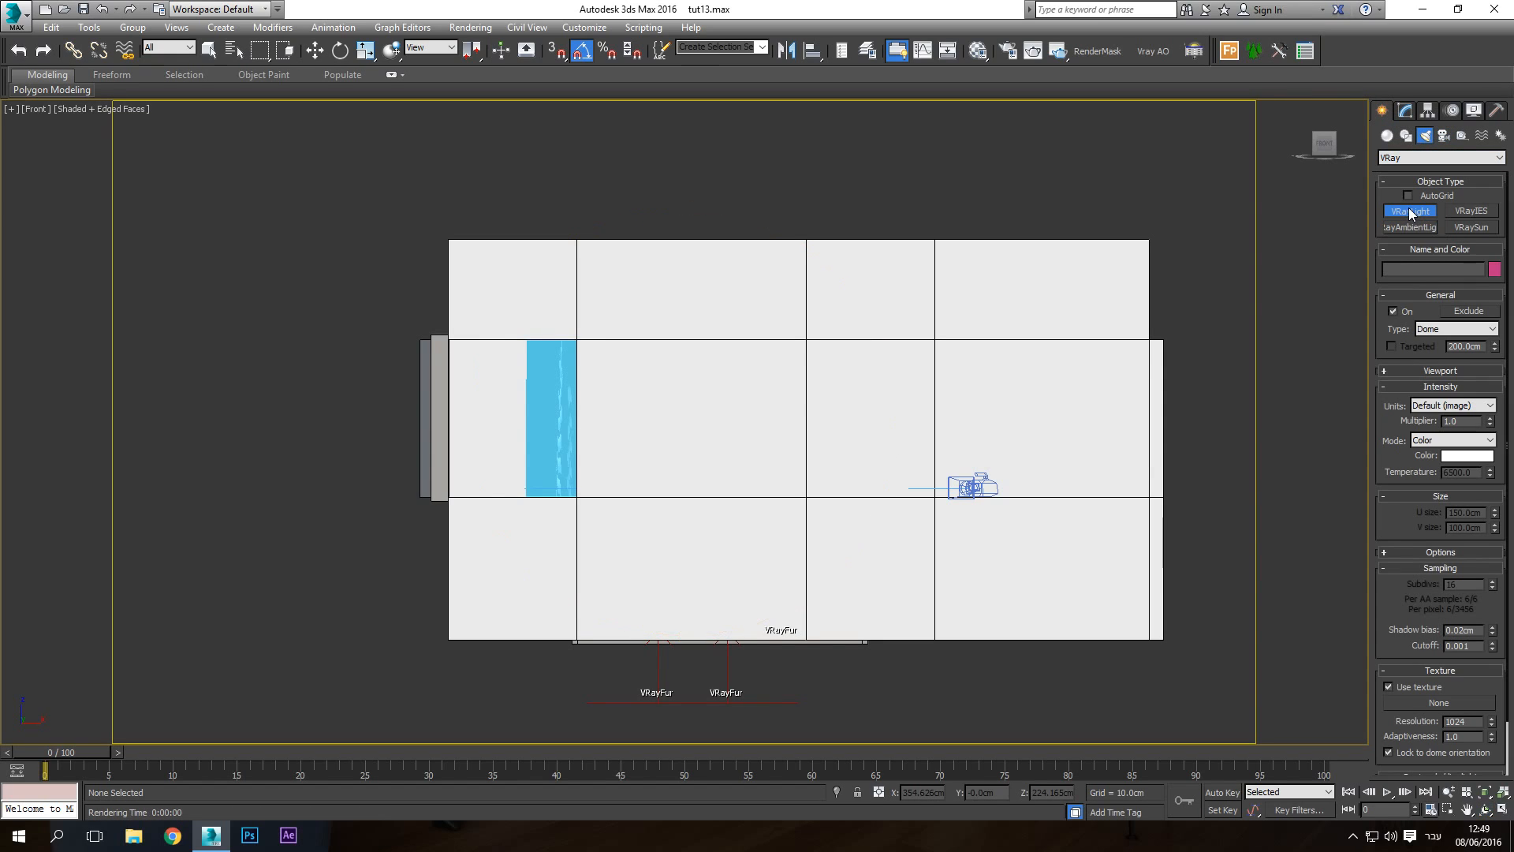
{"action": "left_click", "coordinate": [1441, 328]}
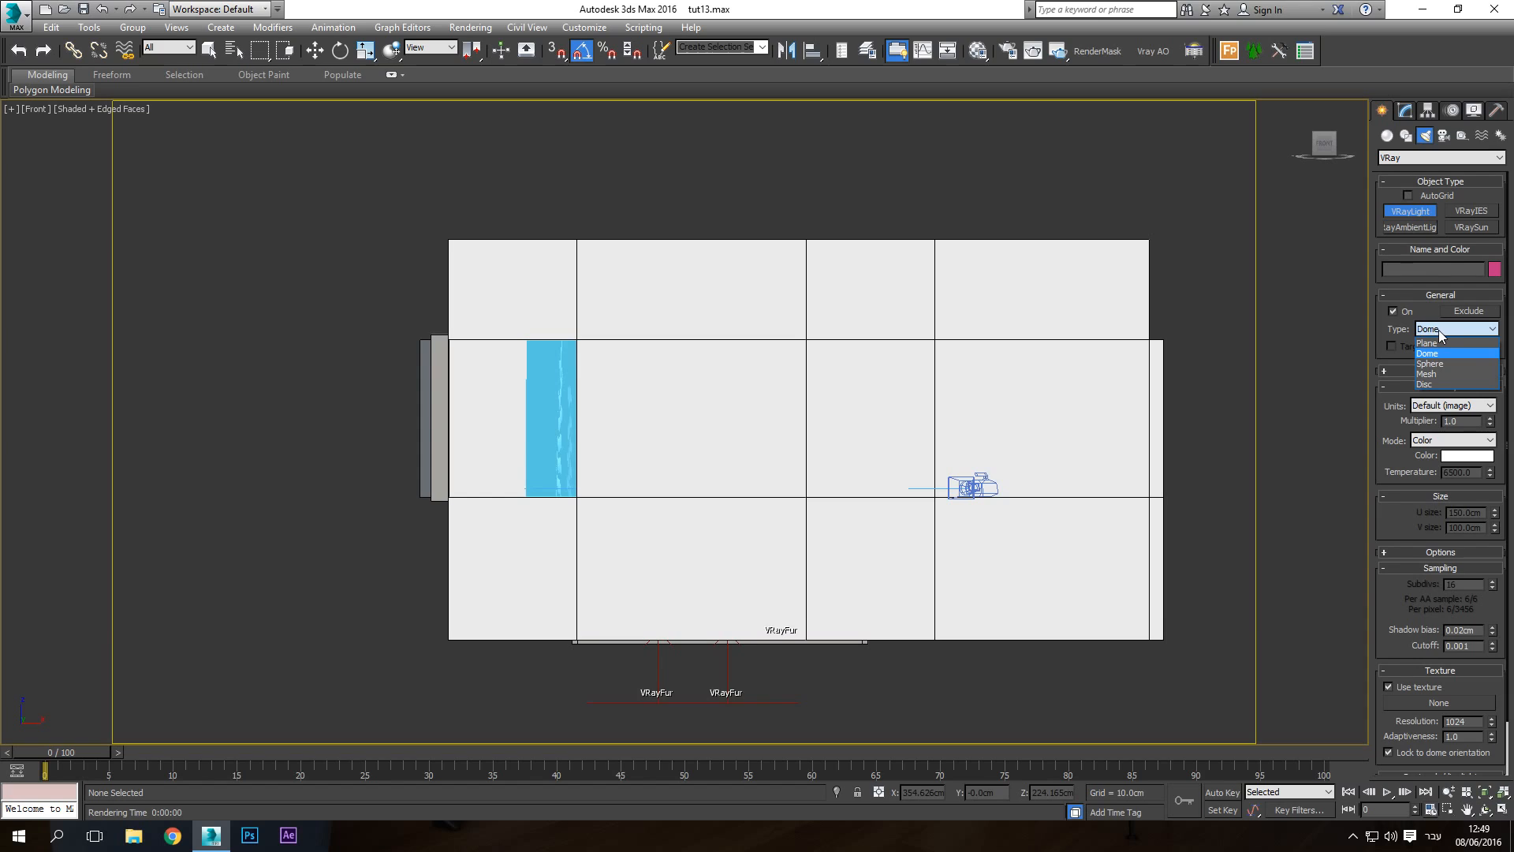
{"action": "left_click", "coordinate": [1441, 342]}
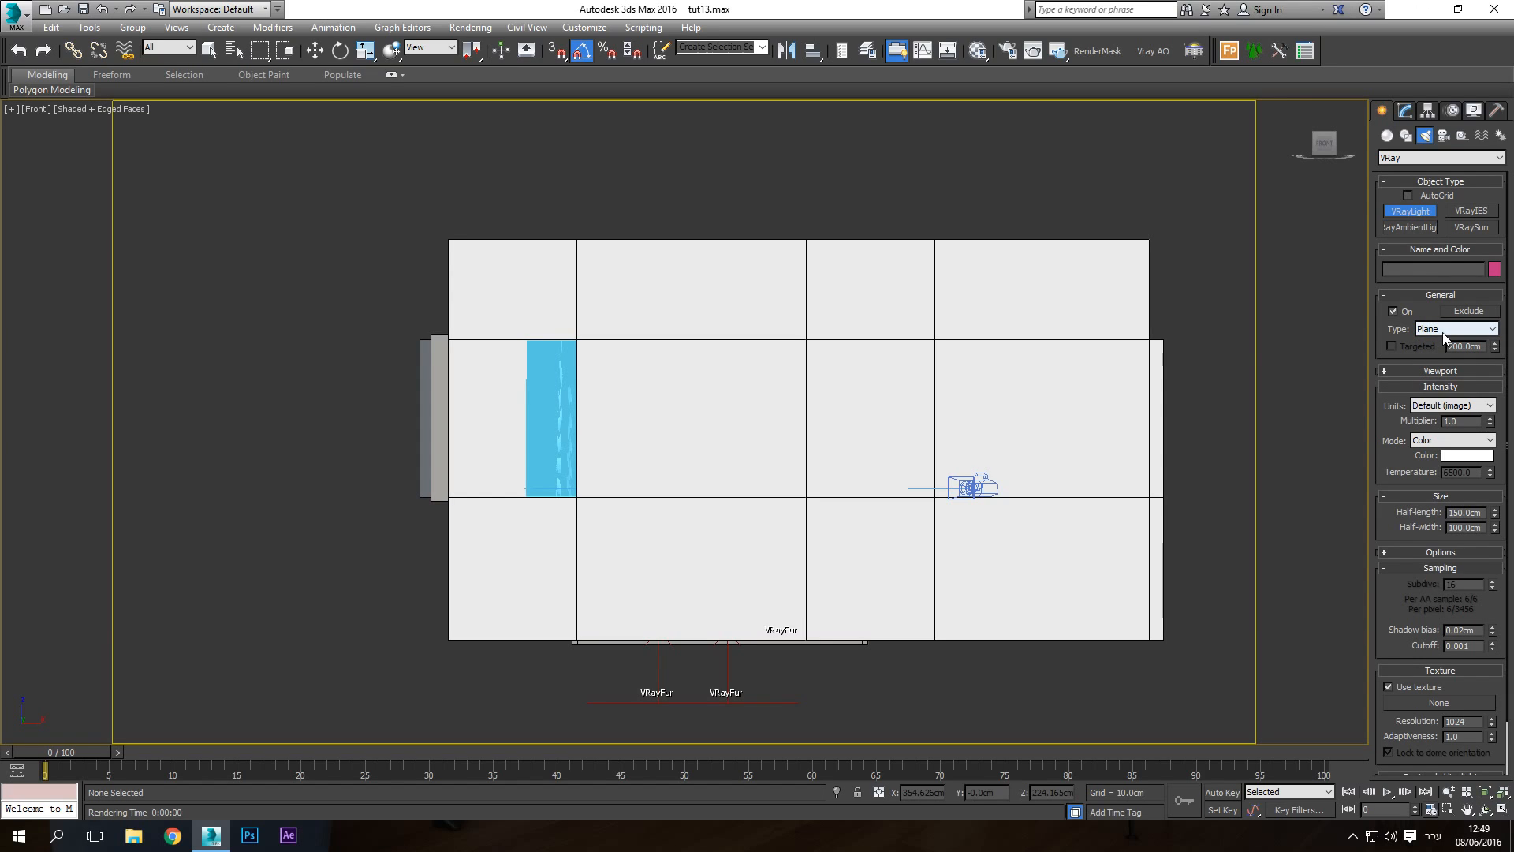
Turn on 3D snapping to Vertex and review the snap options before placing the light at the window opening
{"action": "right_click", "coordinate": [560, 54]}
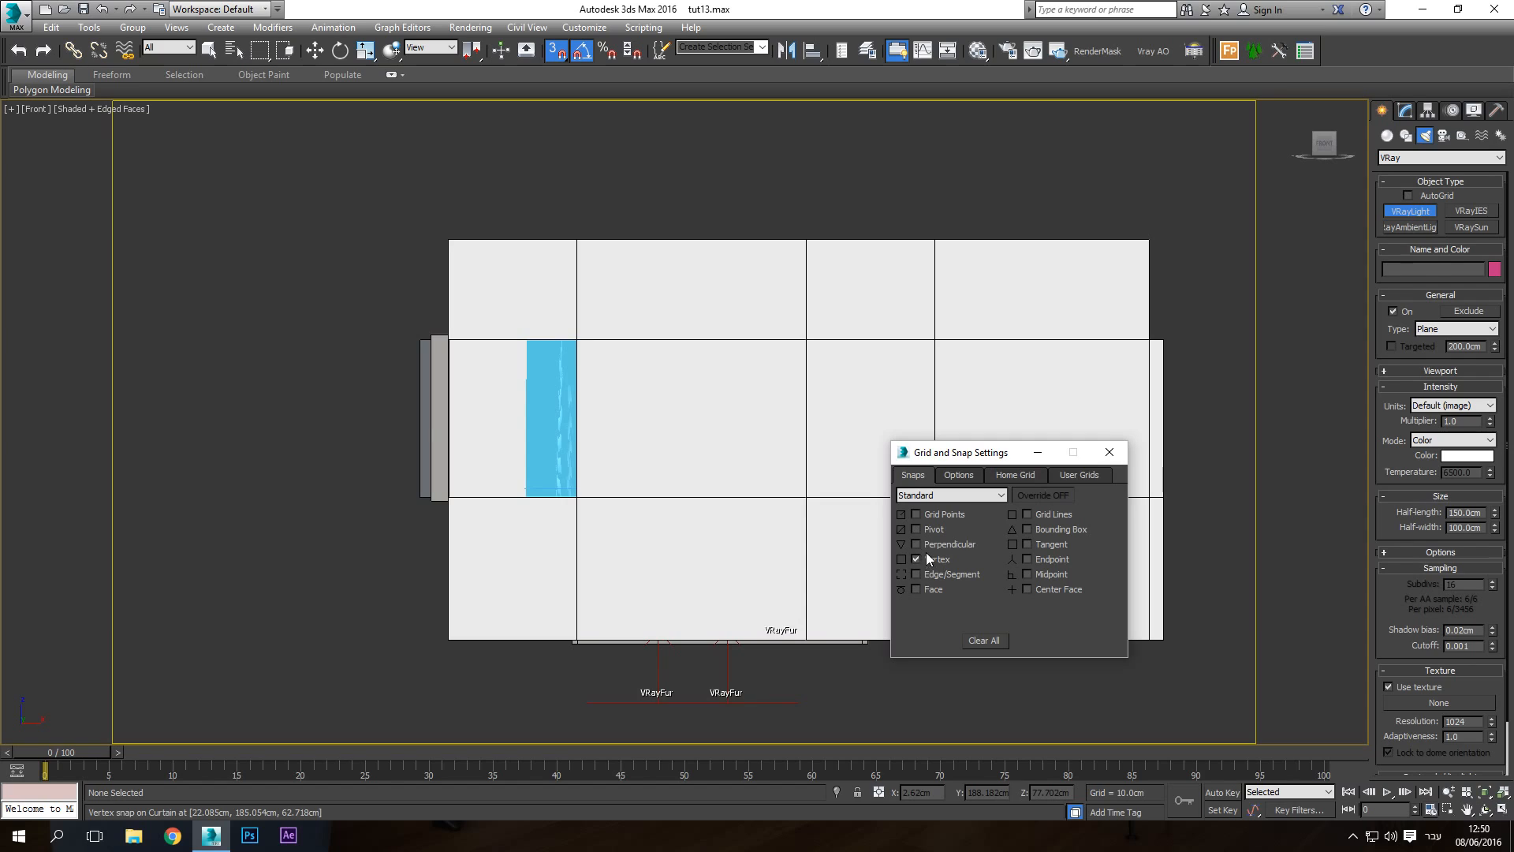
{"action": "left_click", "coordinate": [962, 476]}
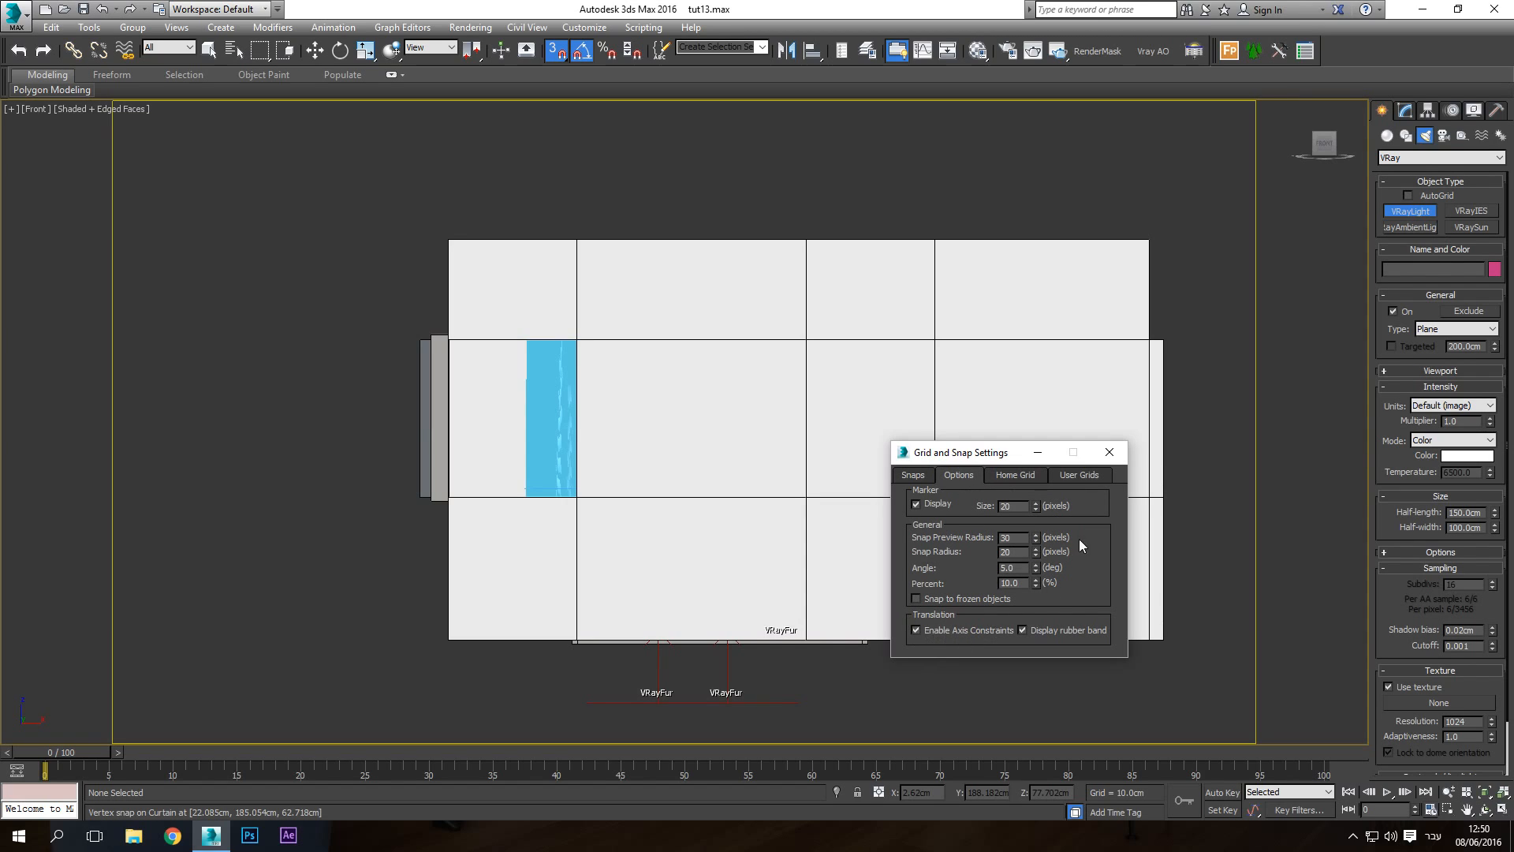
{"action": "left_click", "coordinate": [1110, 453]}
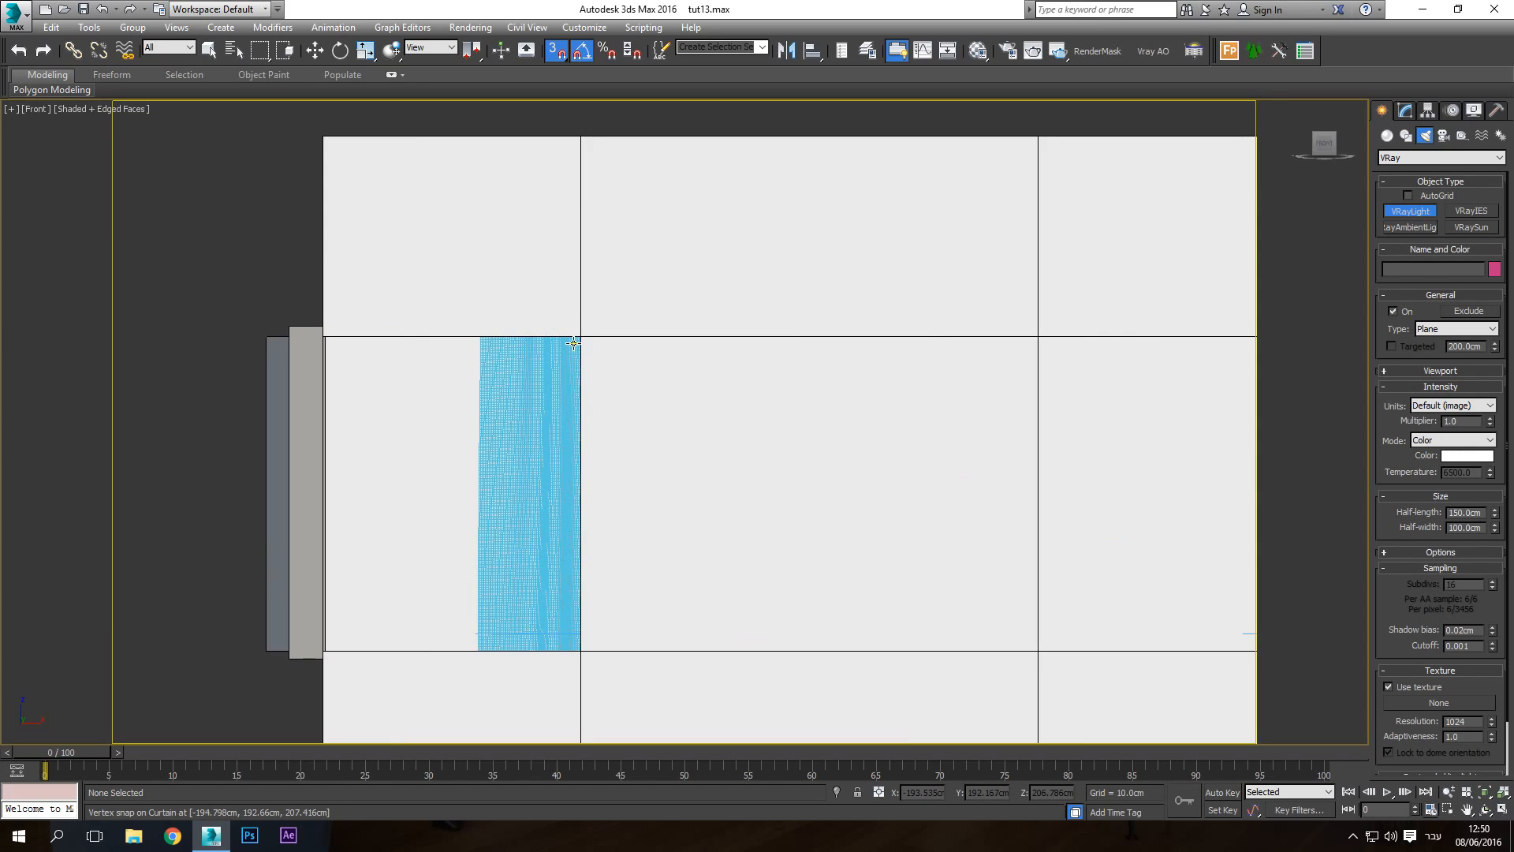
{"action": "scroll", "coordinate": [574, 342], "scroll_direction": "up", "scroll_amount": 3}
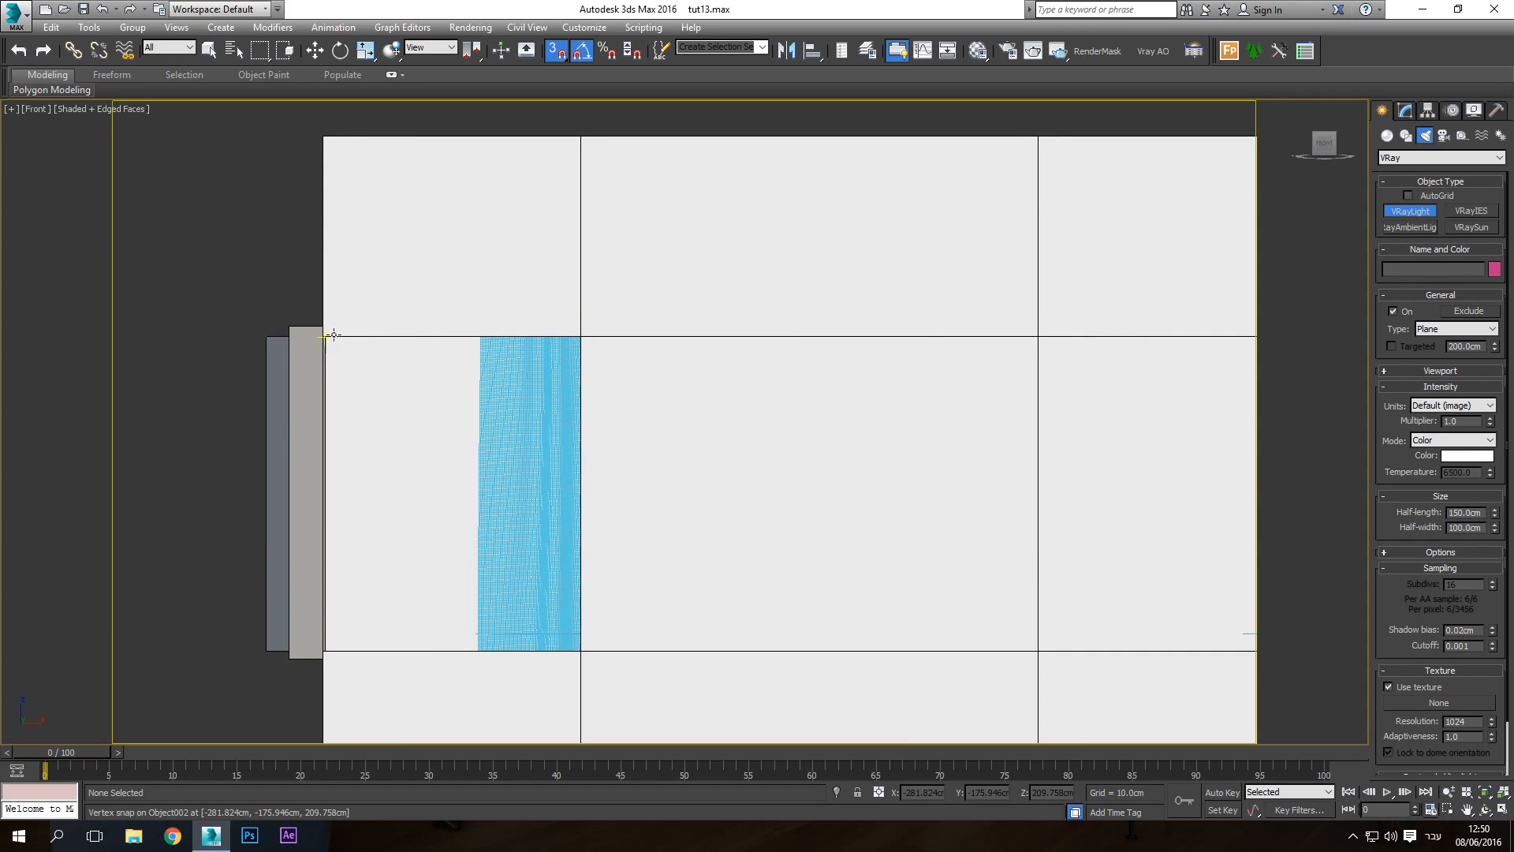
Draw a VRay plane light in the Front view, snapped to the corner window's front opening, half-length 45 cm and half-width 55 cm
{"action": "scroll", "coordinate": [334, 335], "scroll_direction": "up", "scroll_amount": 6}
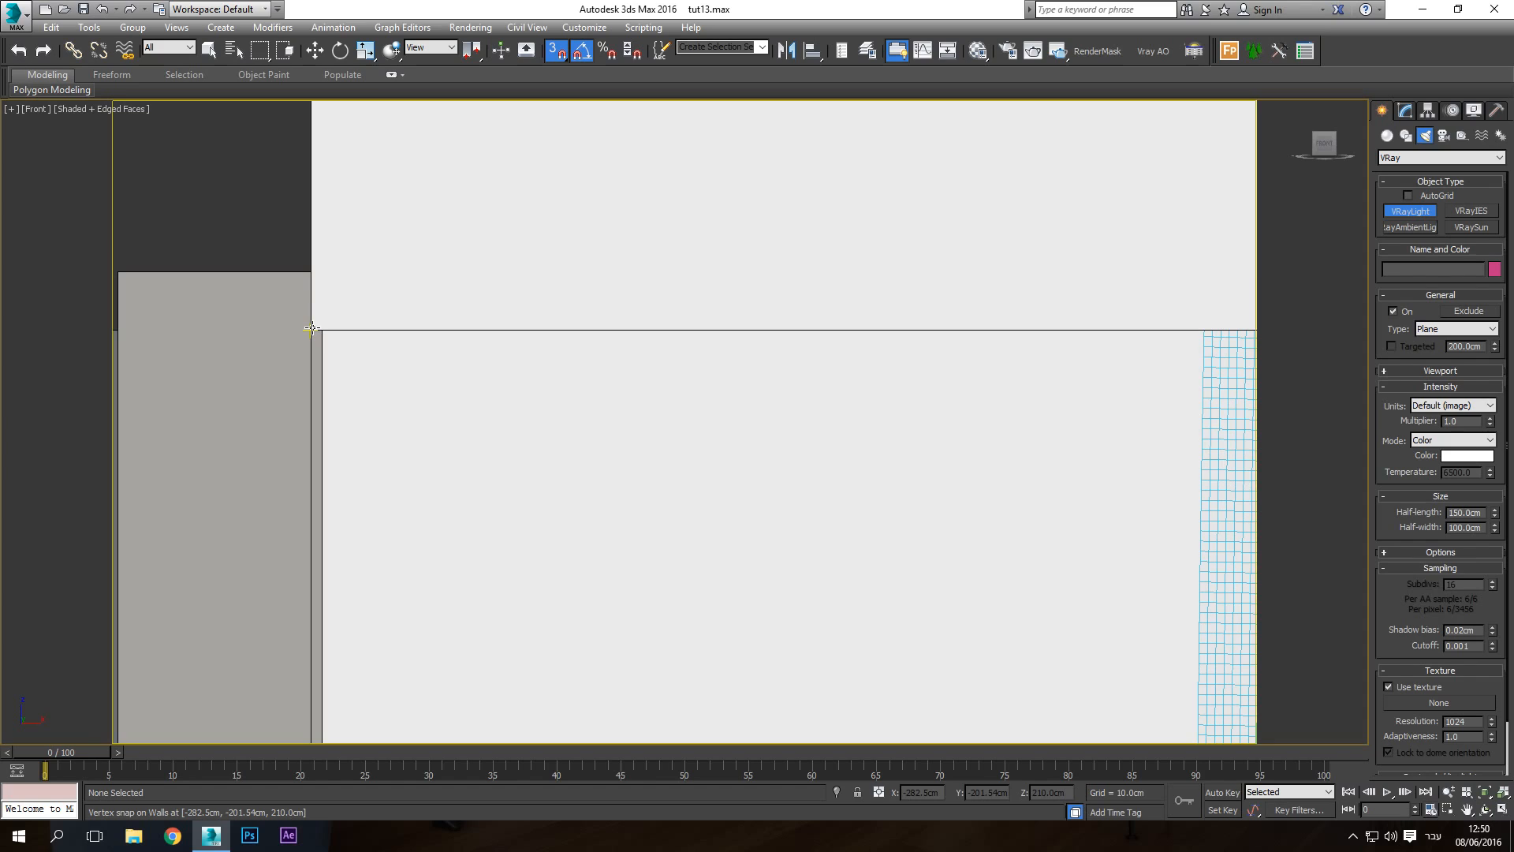
{"action": "left_click_drag", "start_coordinate": [313, 329], "coordinate": [784, 608]}
{"action": "scroll", "coordinate": [636, 514], "scroll_direction": "down", "scroll_amount": 4}
{"action": "middle_click_drag", "start_coordinate": [784, 608], "coordinate": [540, 214]}
{"action": "left_click_drag", "start_coordinate": [540, 214], "coordinate": [804, 687]}
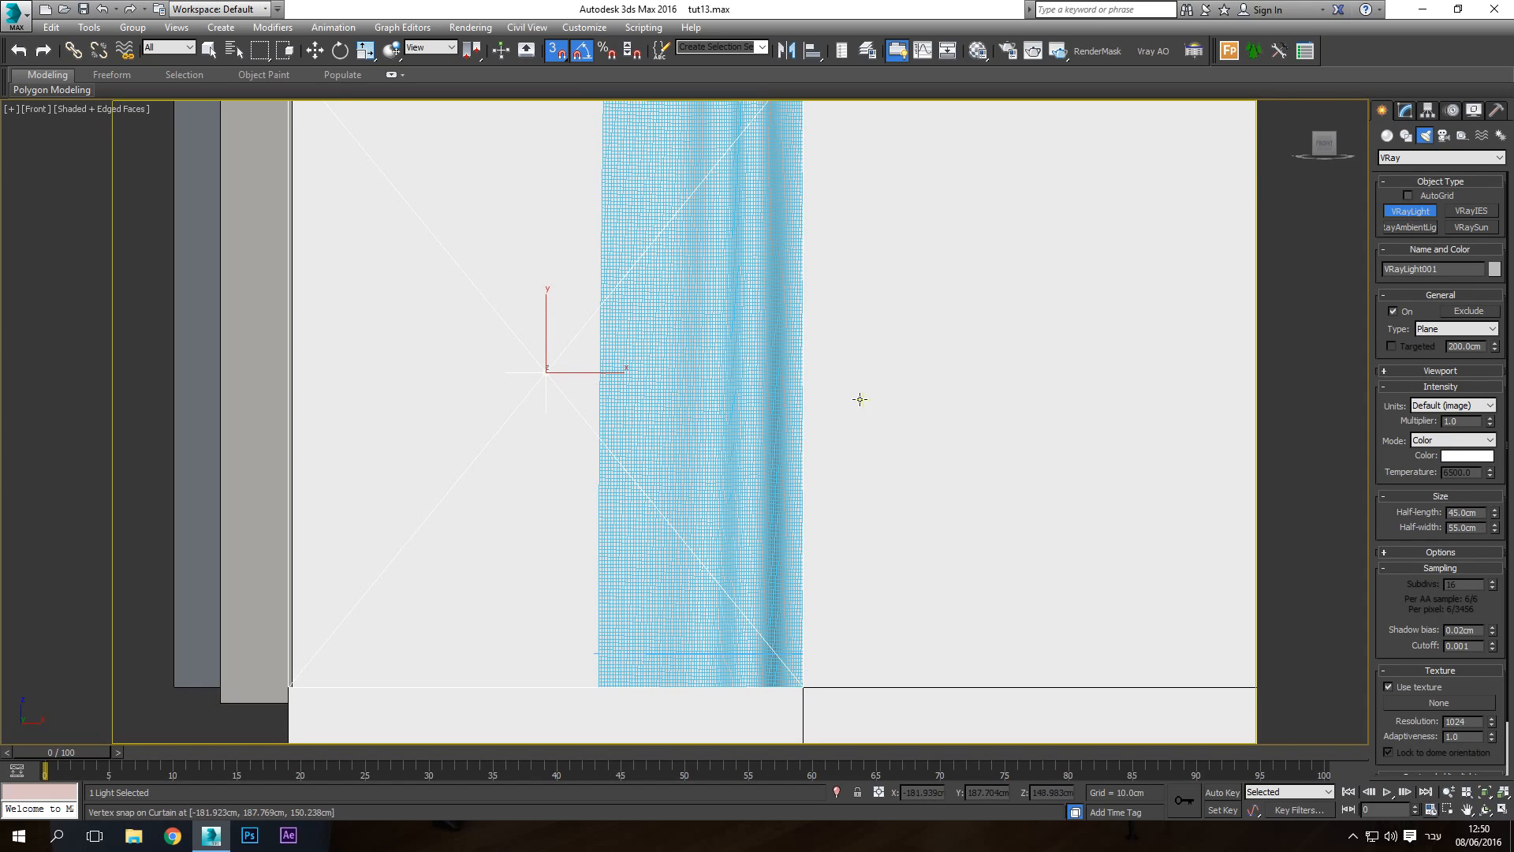
{"action": "key", "text": "p"}
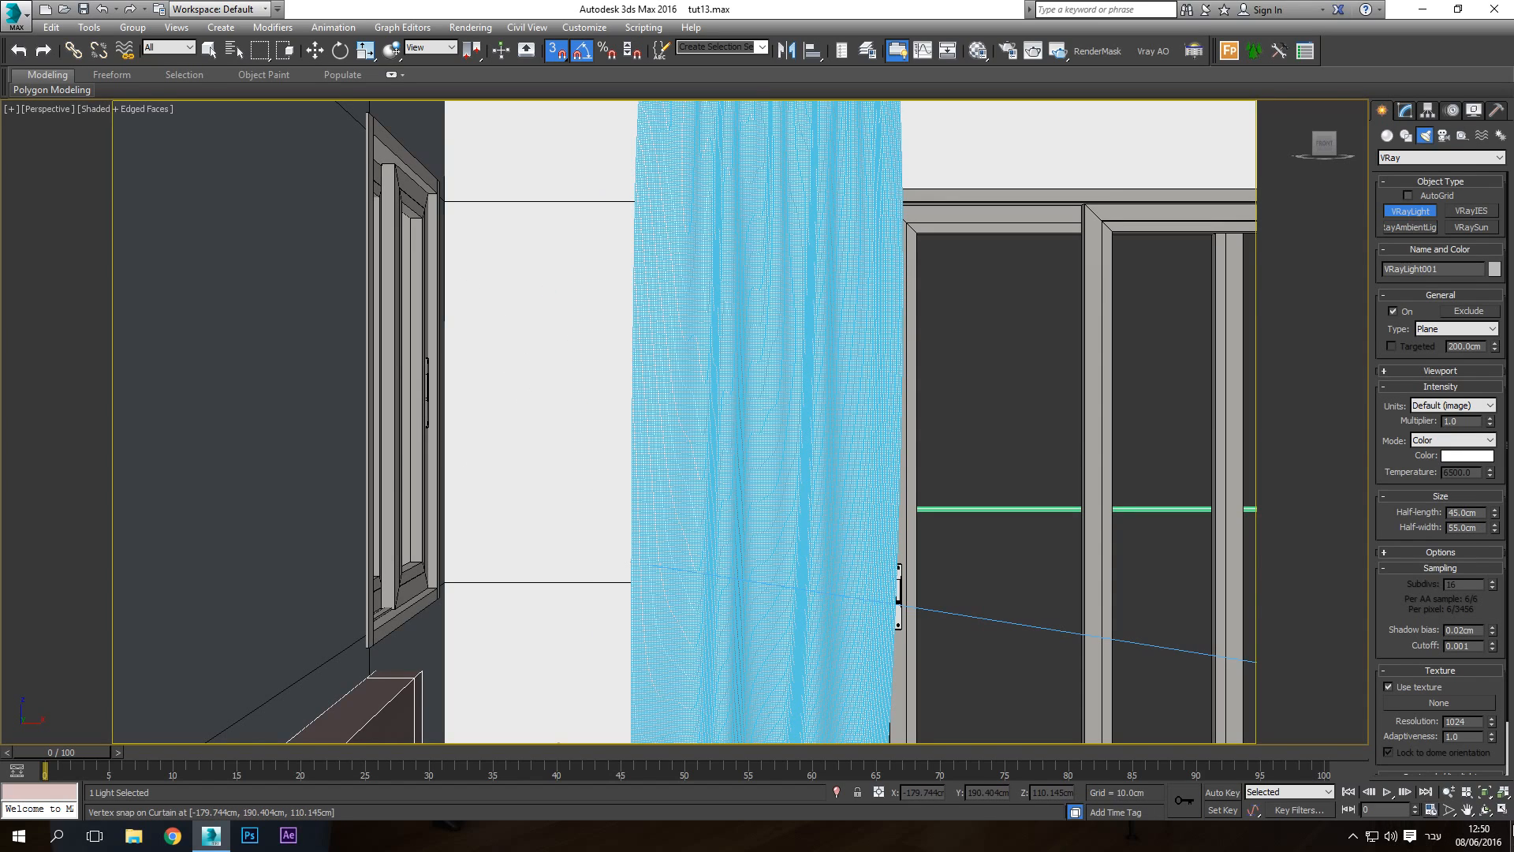
{"action": "left_click", "coordinate": [1485, 792]}
{"action": "left_click", "coordinate": [1485, 811]}
{"action": "left_click_drag", "start_coordinate": [669, 388], "coordinate": [687, 468]}
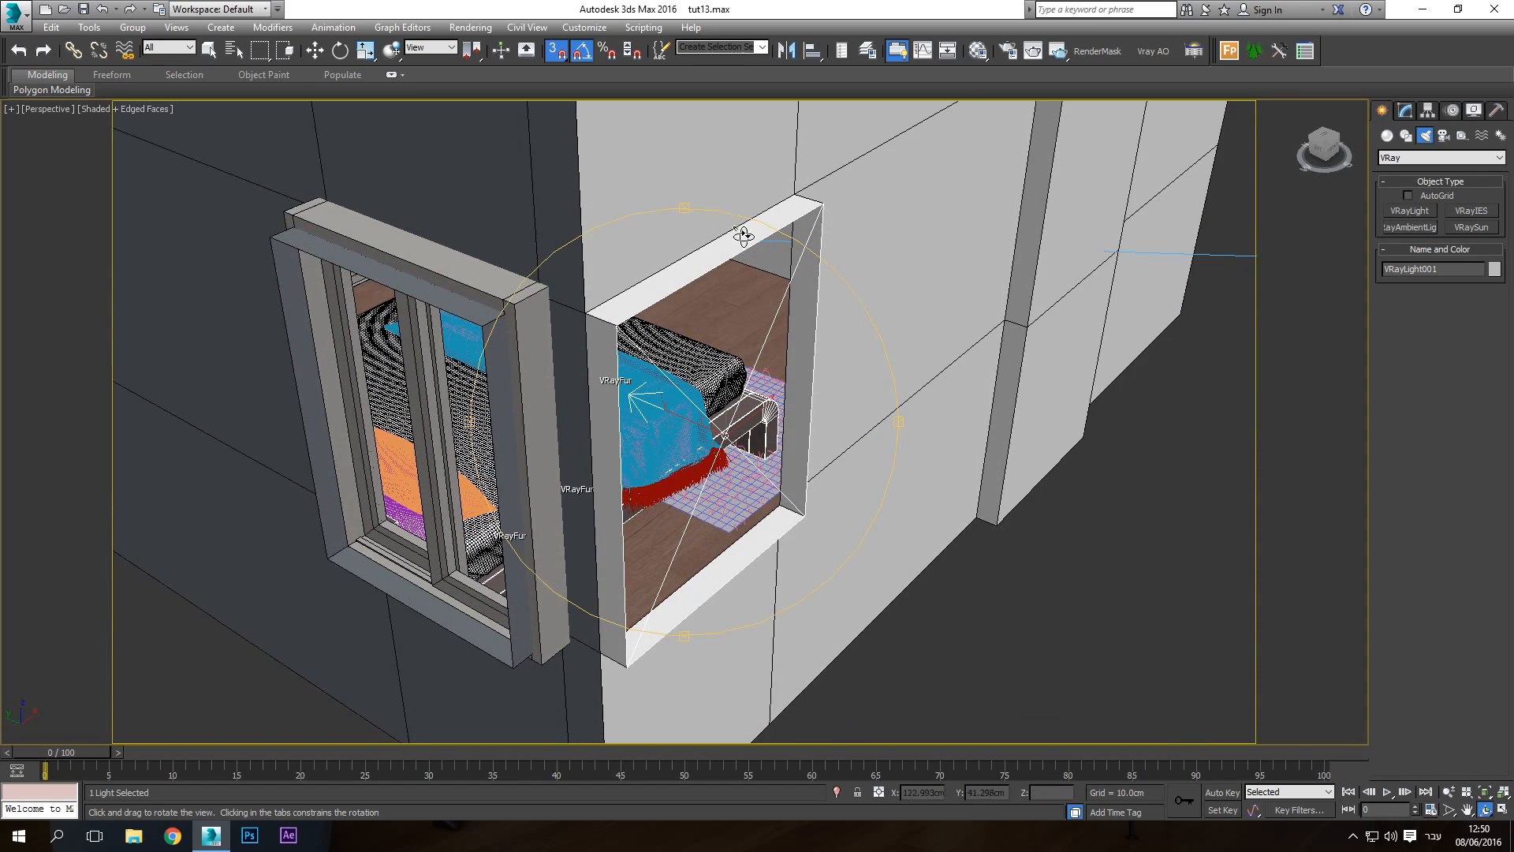
{"action": "right_click", "coordinate": [684, 406]}
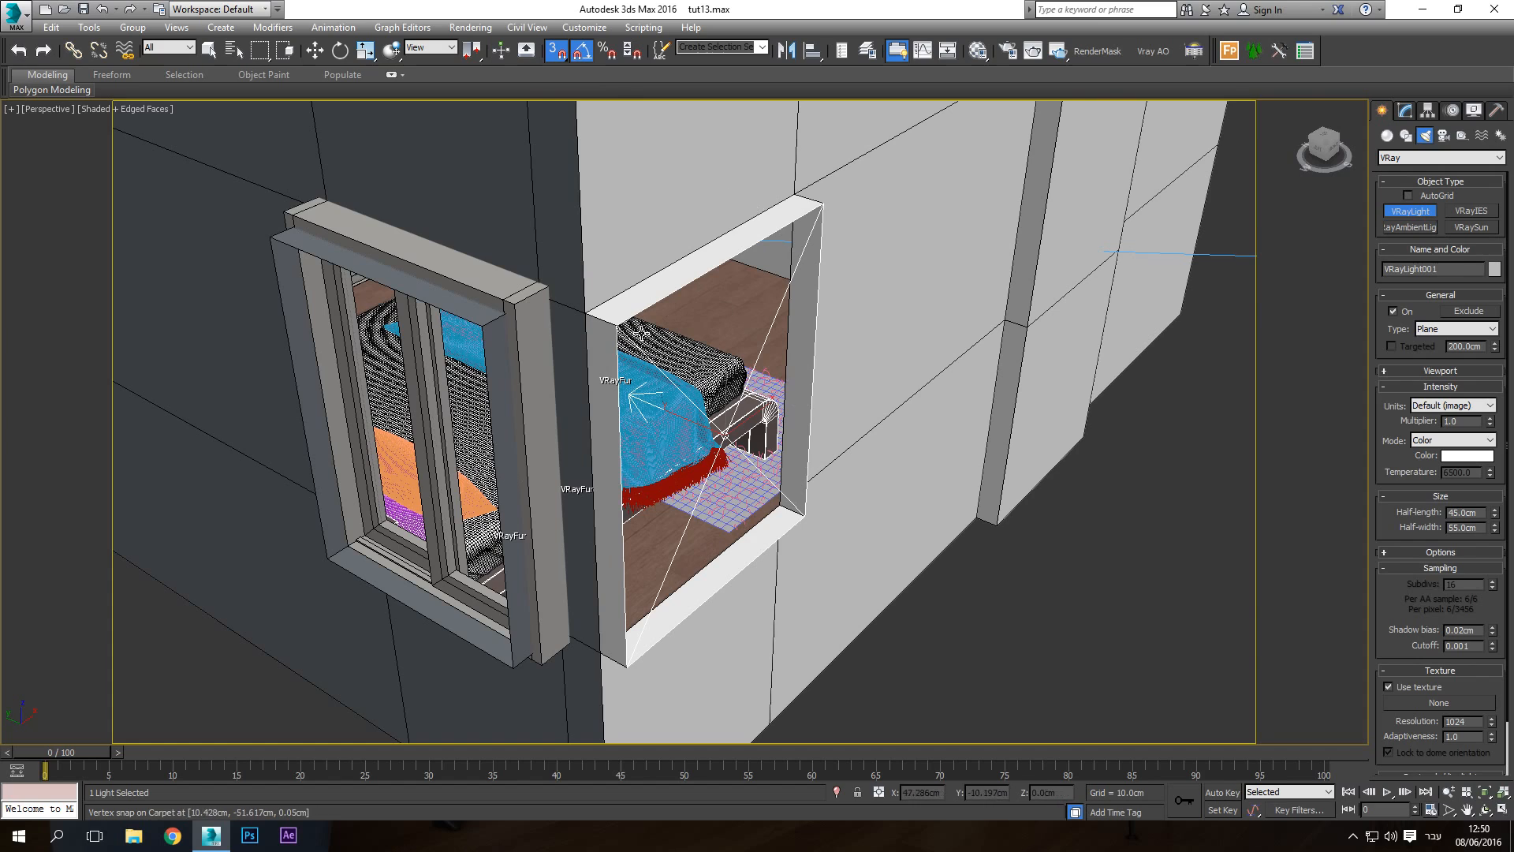
{"action": "middle_click_drag", "start_coordinate": [719, 489], "coordinate": [733, 492]}
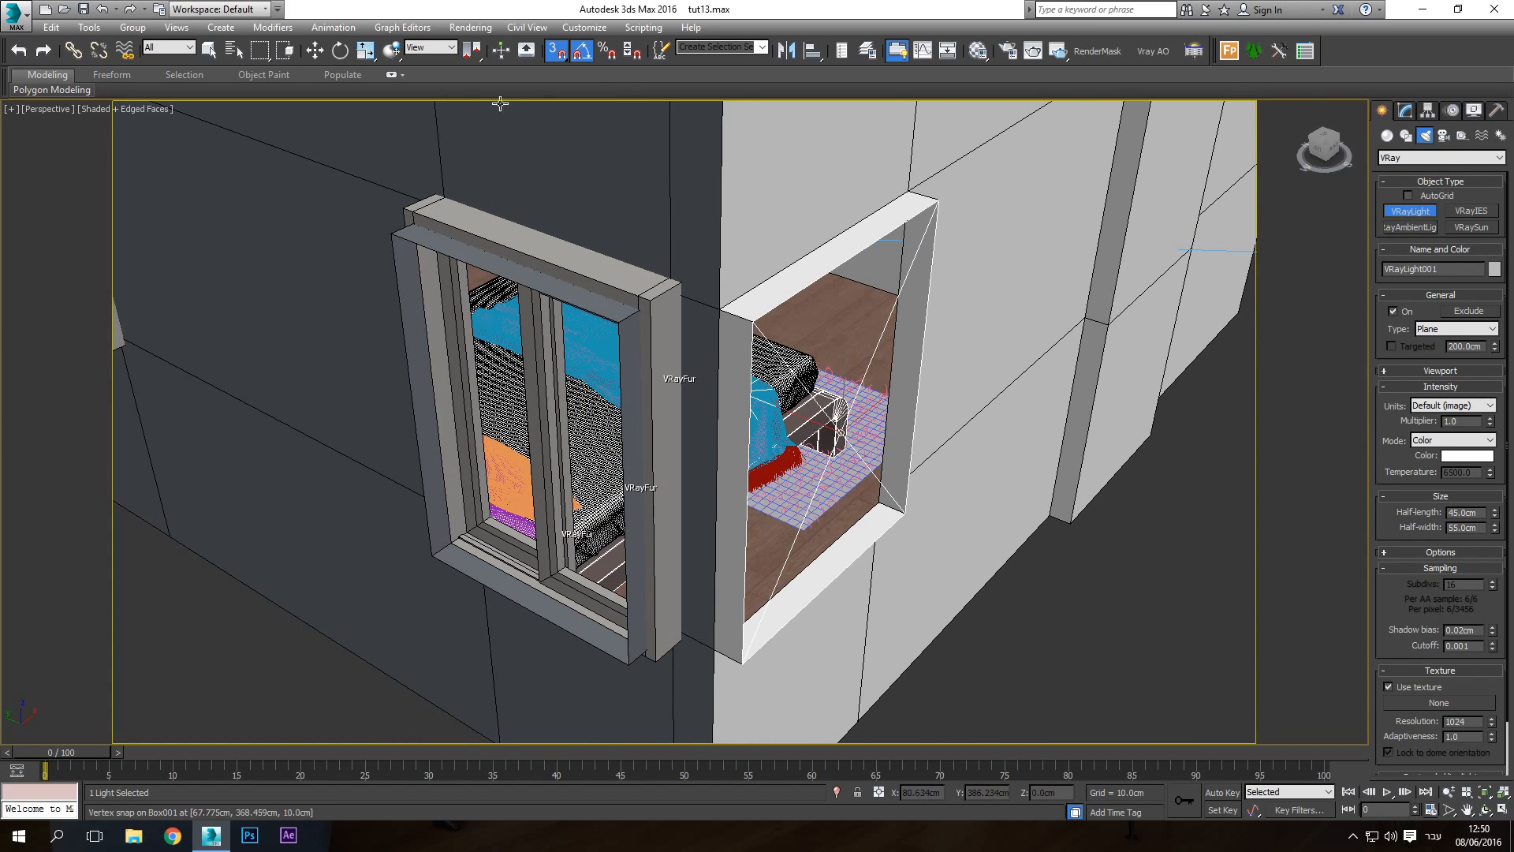
{"action": "left_click_drag", "start_coordinate": [393, 236], "coordinate": [621, 665]}
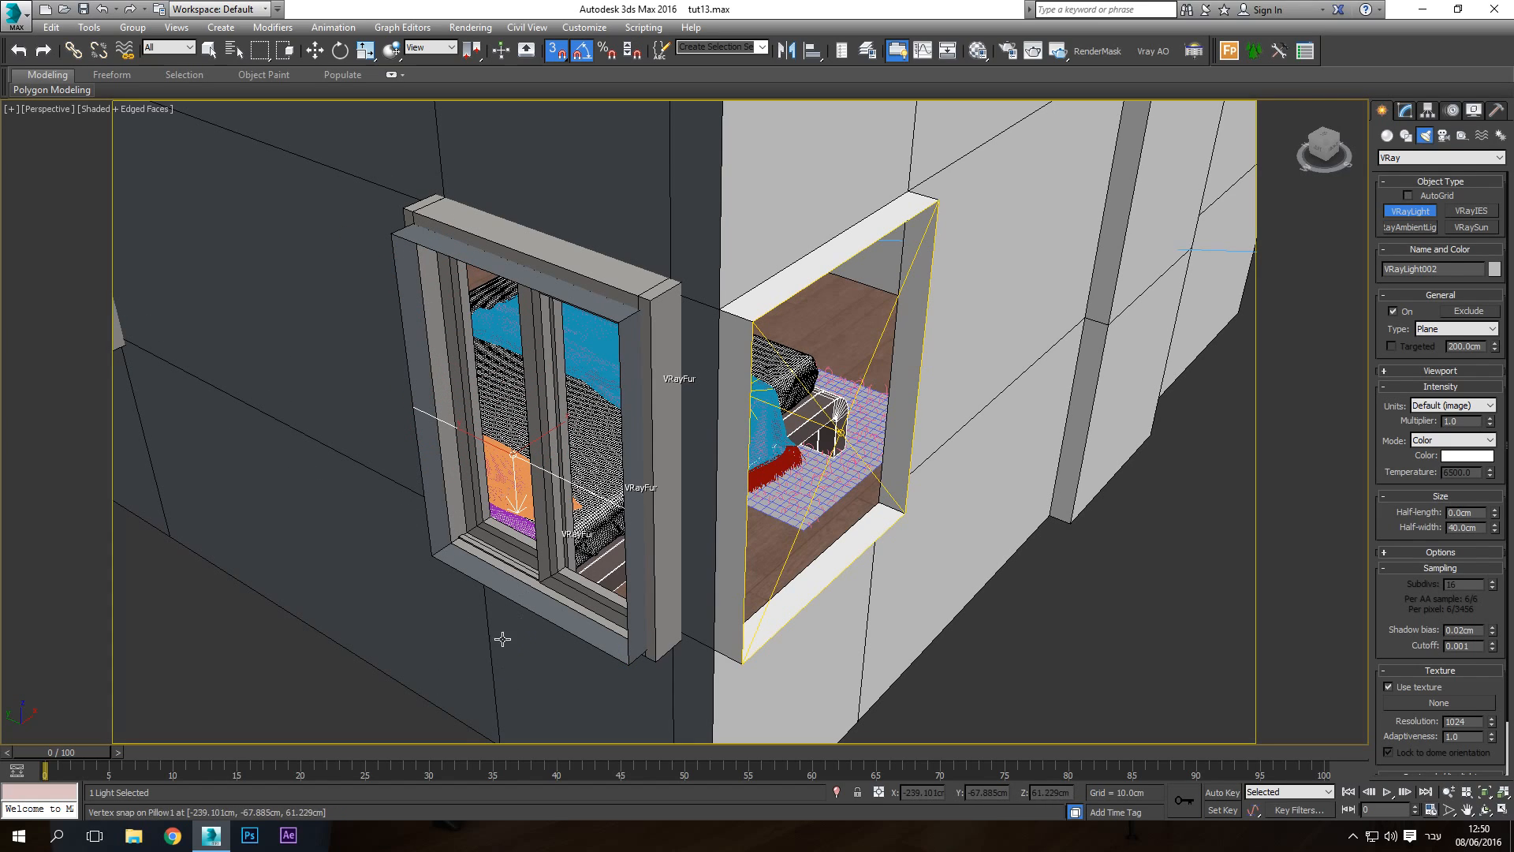
{"action": "key", "text": "Delete"}
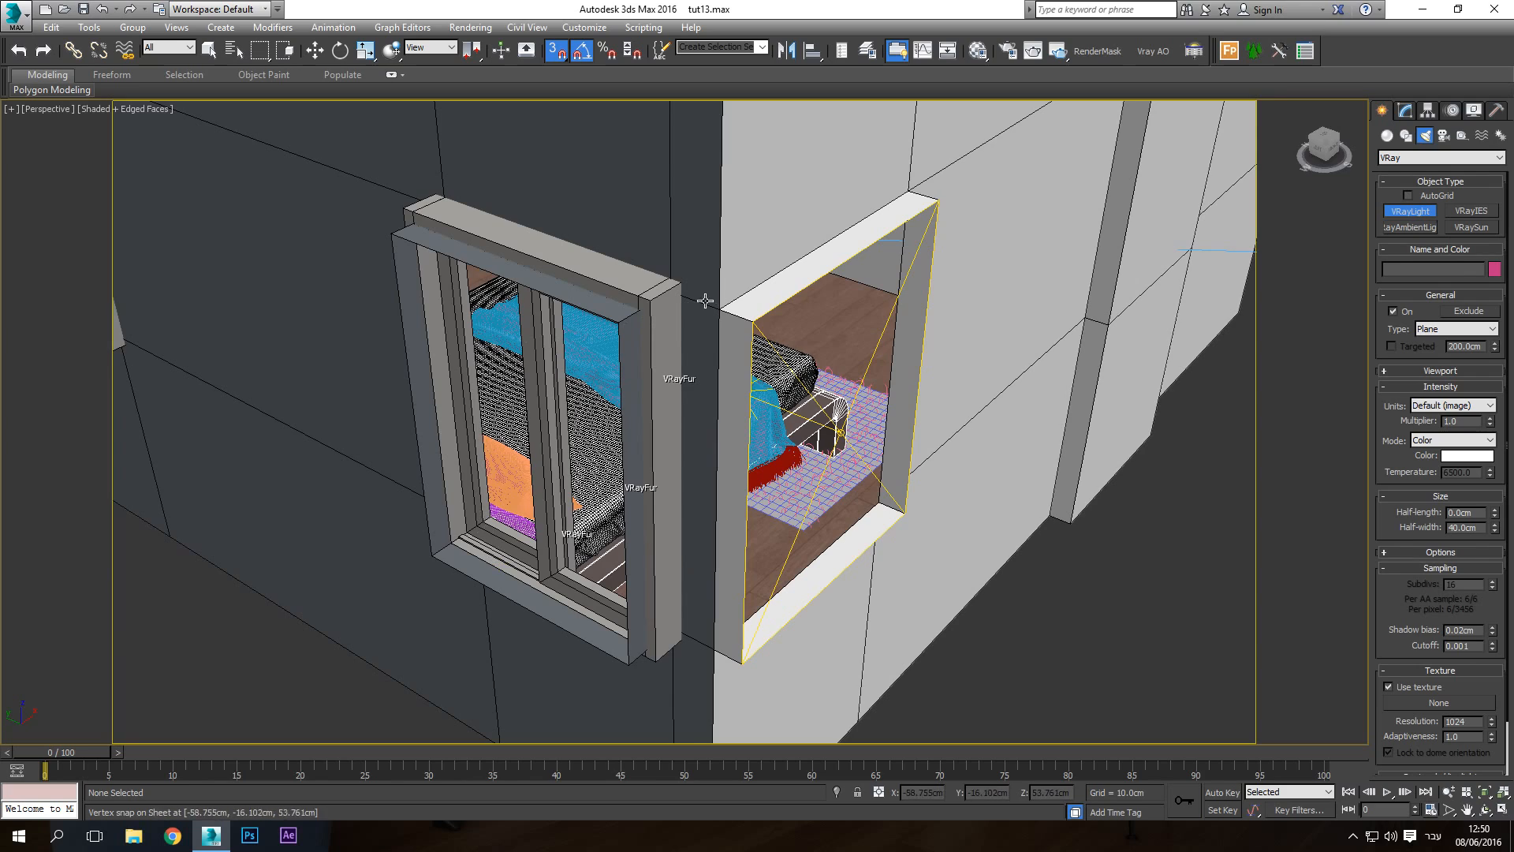
Draw a VRay plane light in the Left view, snapped corner to corner over the side window near the building corner, half-length 40 cm and half-width 55 cm
{"action": "middle_click_drag", "start_coordinate": [679, 444], "coordinate": [714, 441]}
{"action": "left_click", "coordinate": [1486, 809]}
{"action": "left_click_drag", "start_coordinate": [554, 365], "coordinate": [615, 327]}
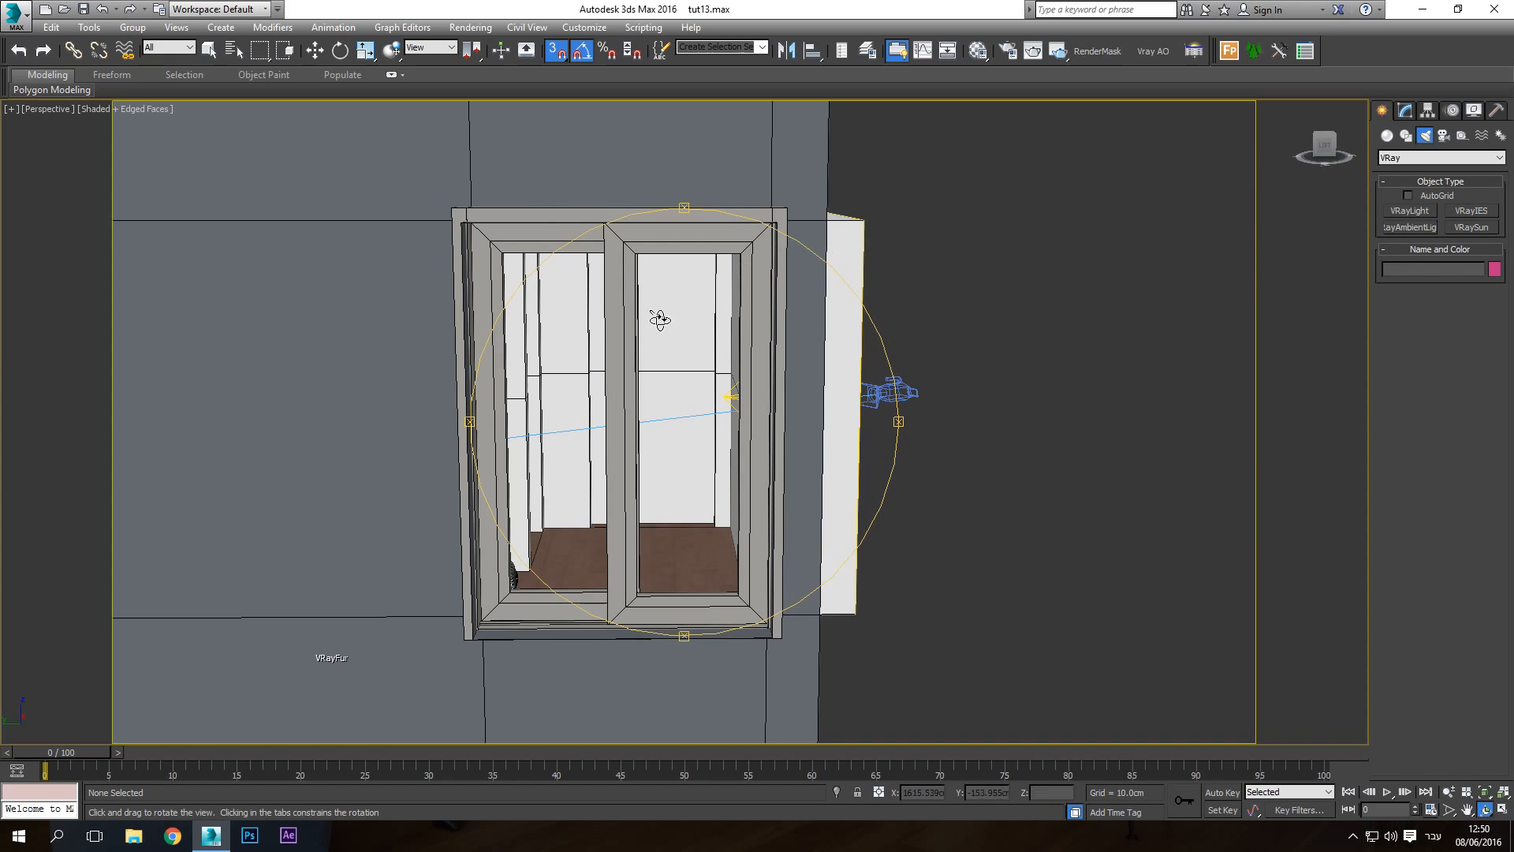
{"action": "key", "text": "l"}
{"action": "scroll", "coordinate": [819, 285], "scroll_direction": "up", "scroll_amount": 4}
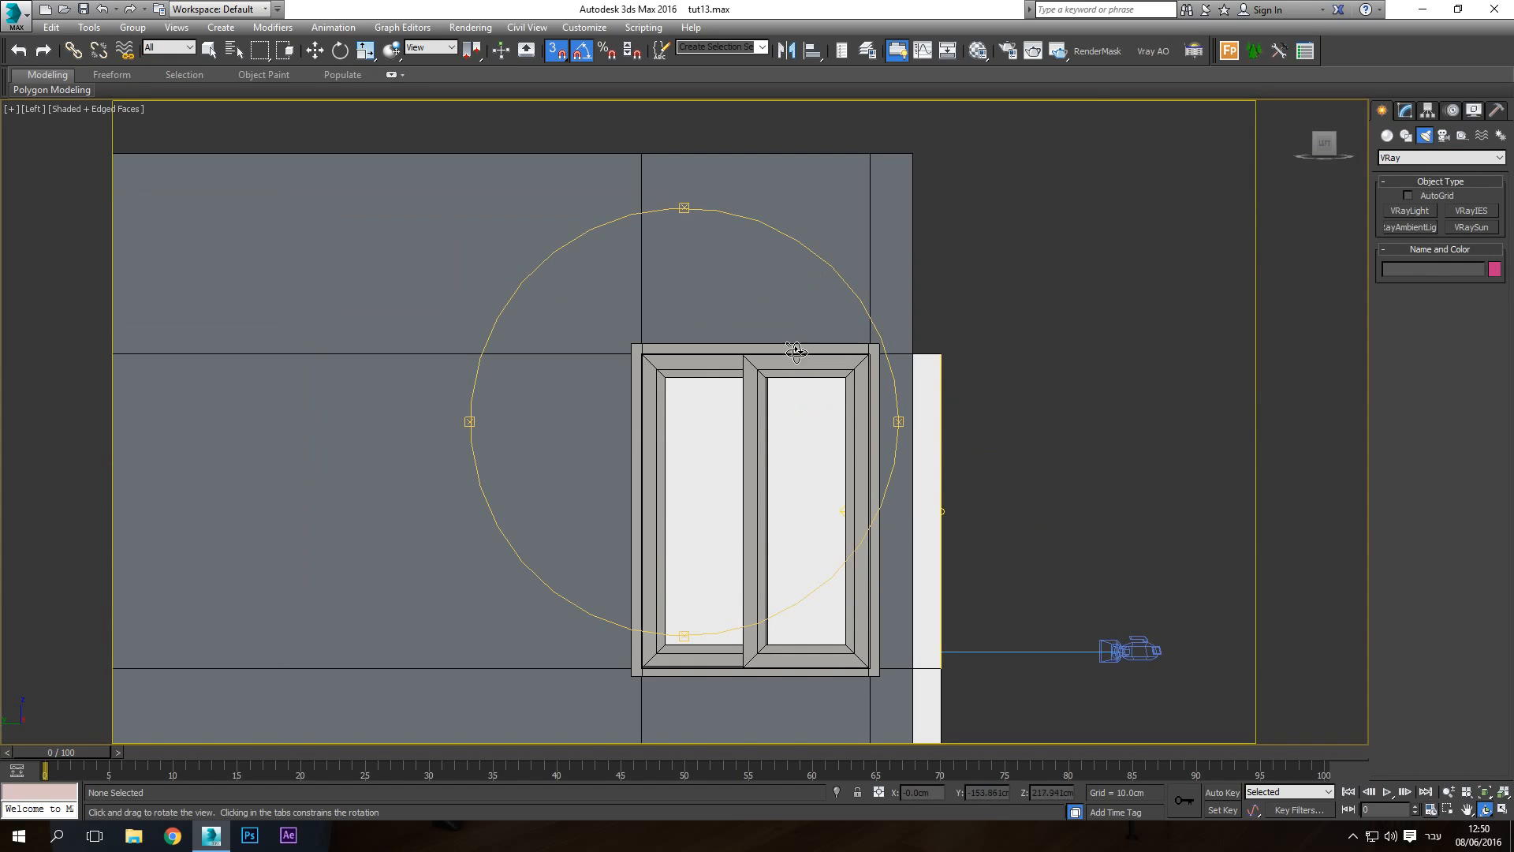
{"action": "scroll", "coordinate": [781, 380], "scroll_direction": "up", "scroll_amount": 3}
{"action": "scroll", "coordinate": [516, 341], "scroll_direction": "up", "scroll_amount": 3}
{"action": "left_click", "coordinate": [1411, 210]}
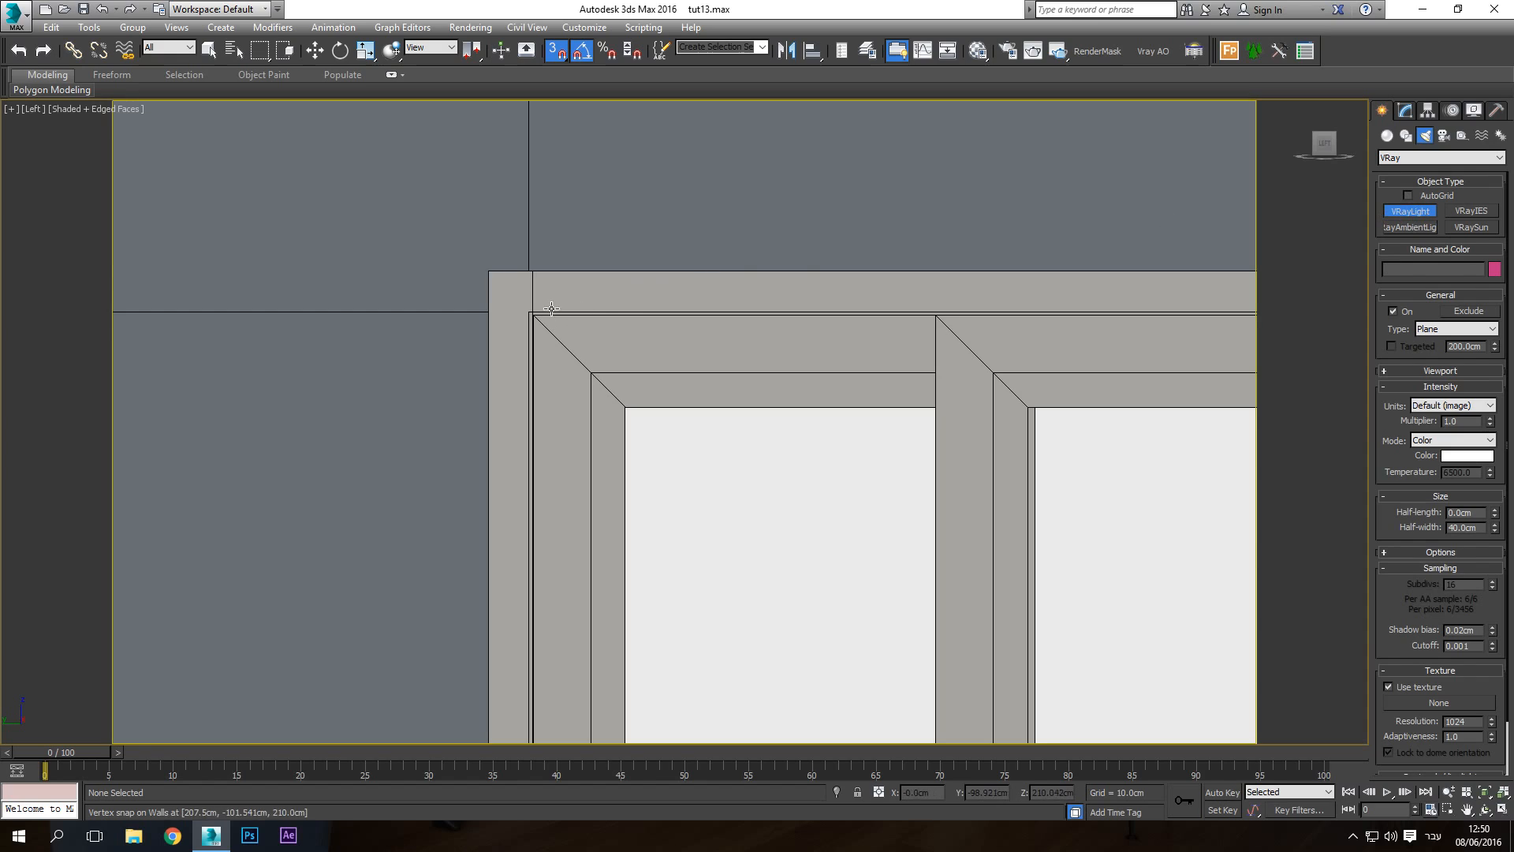
{"action": "scroll", "coordinate": [719, 418], "scroll_direction": "down", "scroll_amount": 2}
{"action": "left_click_drag", "start_coordinate": [533, 316], "coordinate": [856, 394]}
{"action": "scroll", "coordinate": [719, 418], "scroll_direction": "down", "scroll_amount": 5}
{"action": "scroll", "coordinate": [851, 639], "scroll_direction": "up", "scroll_amount": 5}
{"action": "scroll", "coordinate": [849, 639], "scroll_direction": "up", "scroll_amount": 4}
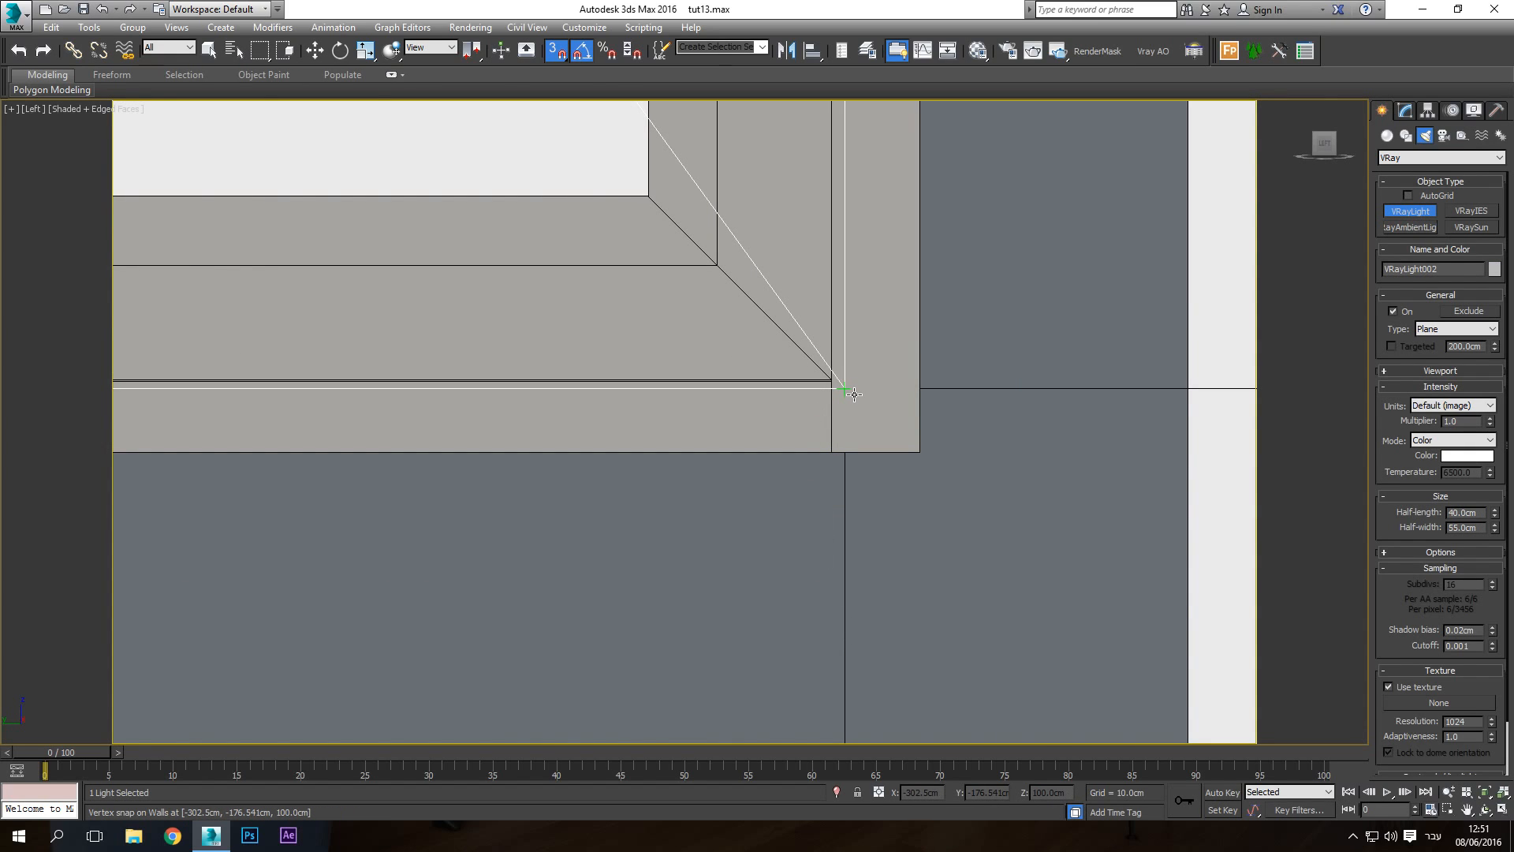
Examine the side window light's position and direction from several outside angles in the Perspective view
{"action": "key", "text": "p"}
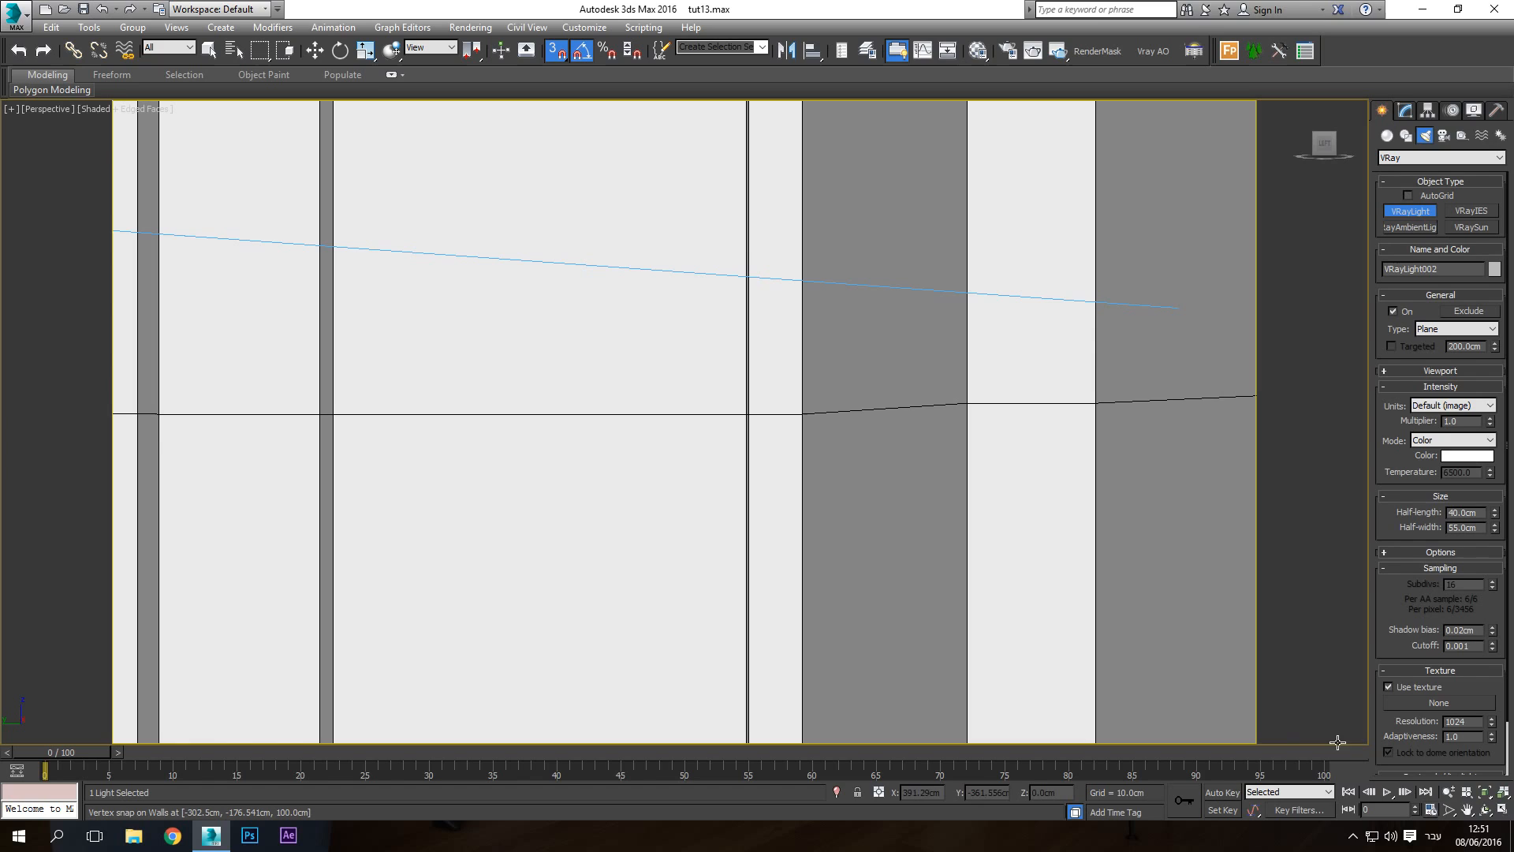
{"action": "left_click", "coordinate": [1487, 794]}
{"action": "left_click", "coordinate": [1486, 810]}
{"action": "left_click_drag", "start_coordinate": [930, 497], "coordinate": [590, 139]}
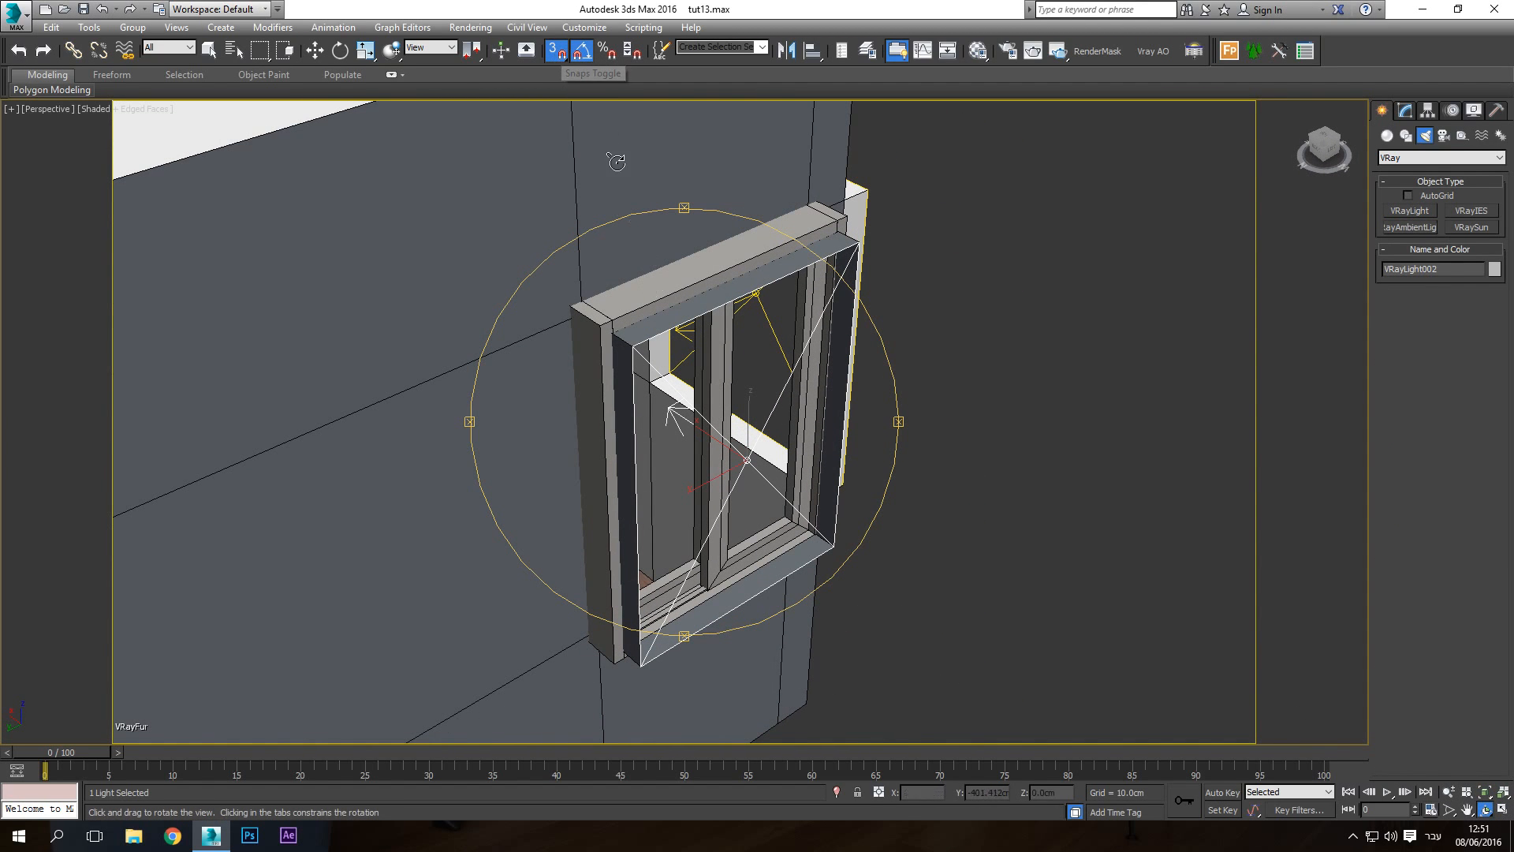
{"action": "left_click", "coordinate": [557, 52]}
{"action": "left_click_drag", "start_coordinate": [749, 495], "coordinate": [652, 433]}
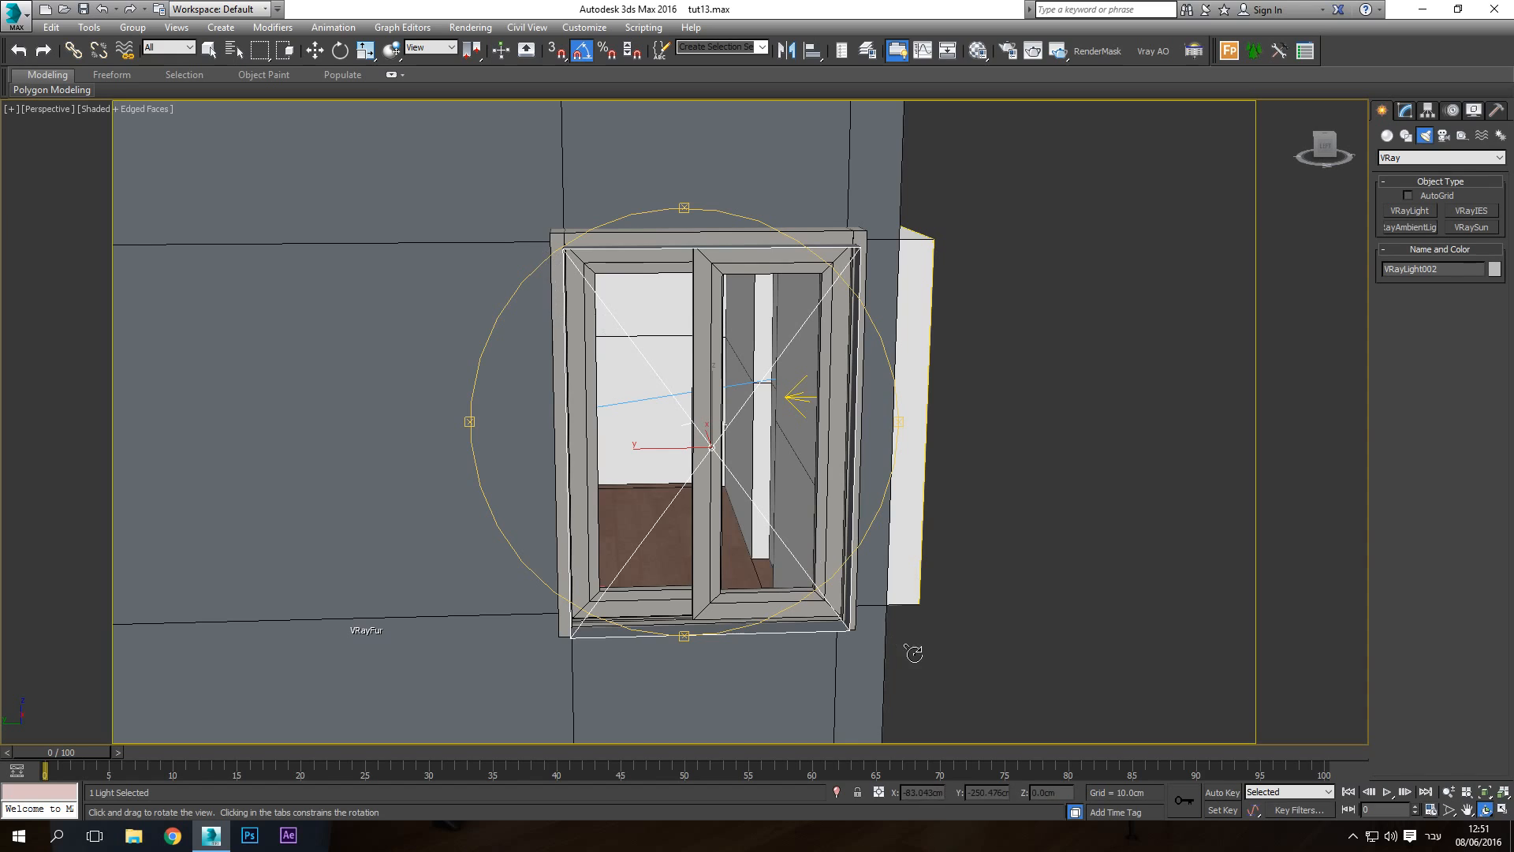
{"action": "left_click_drag", "start_coordinate": [604, 326], "coordinate": [648, 355]}
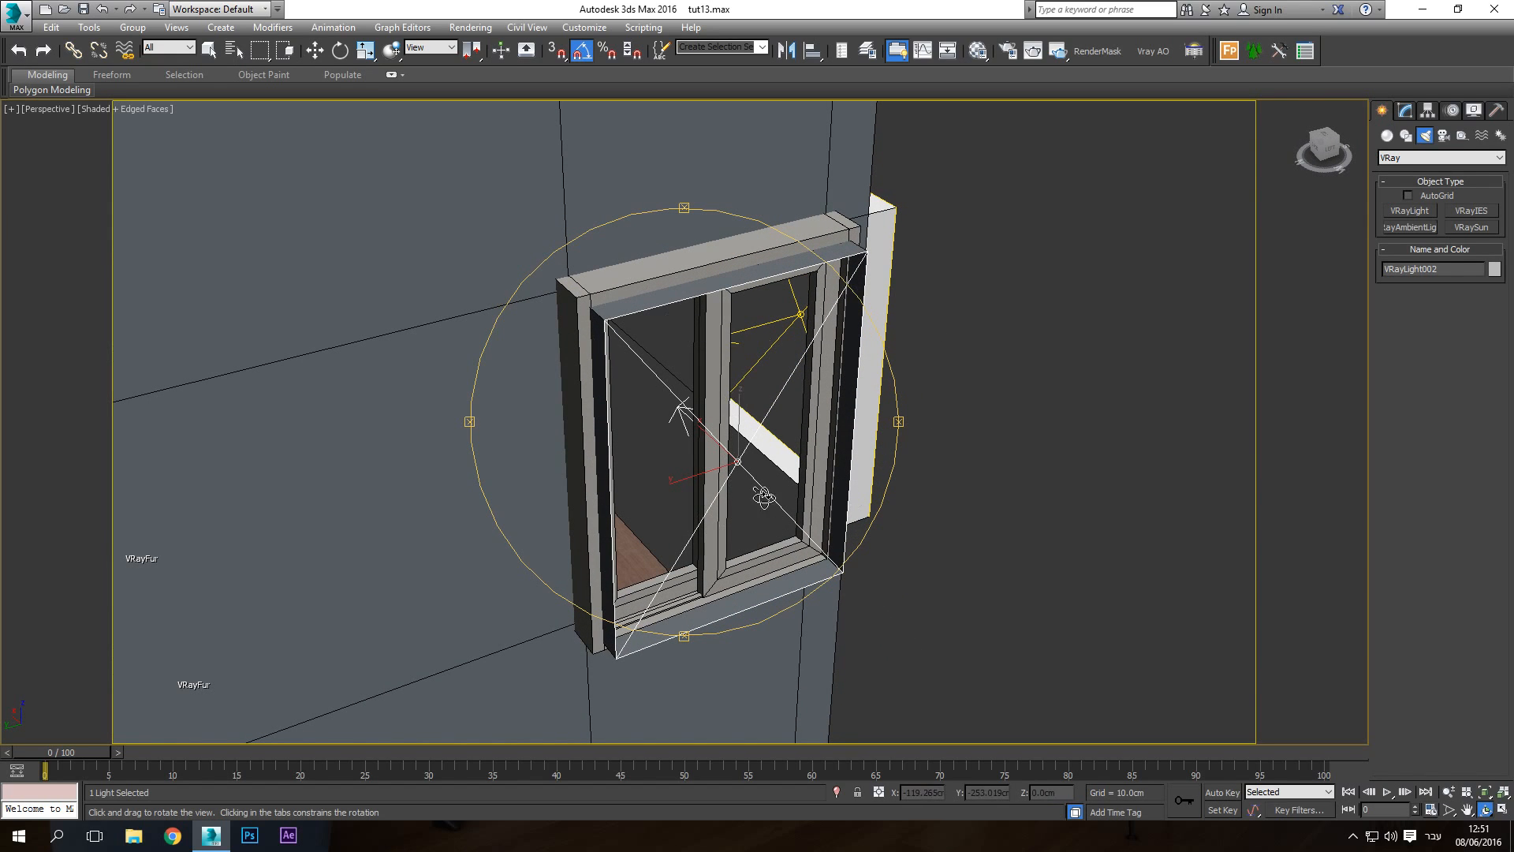
{"action": "left_click_drag", "start_coordinate": [763, 497], "coordinate": [791, 481]}
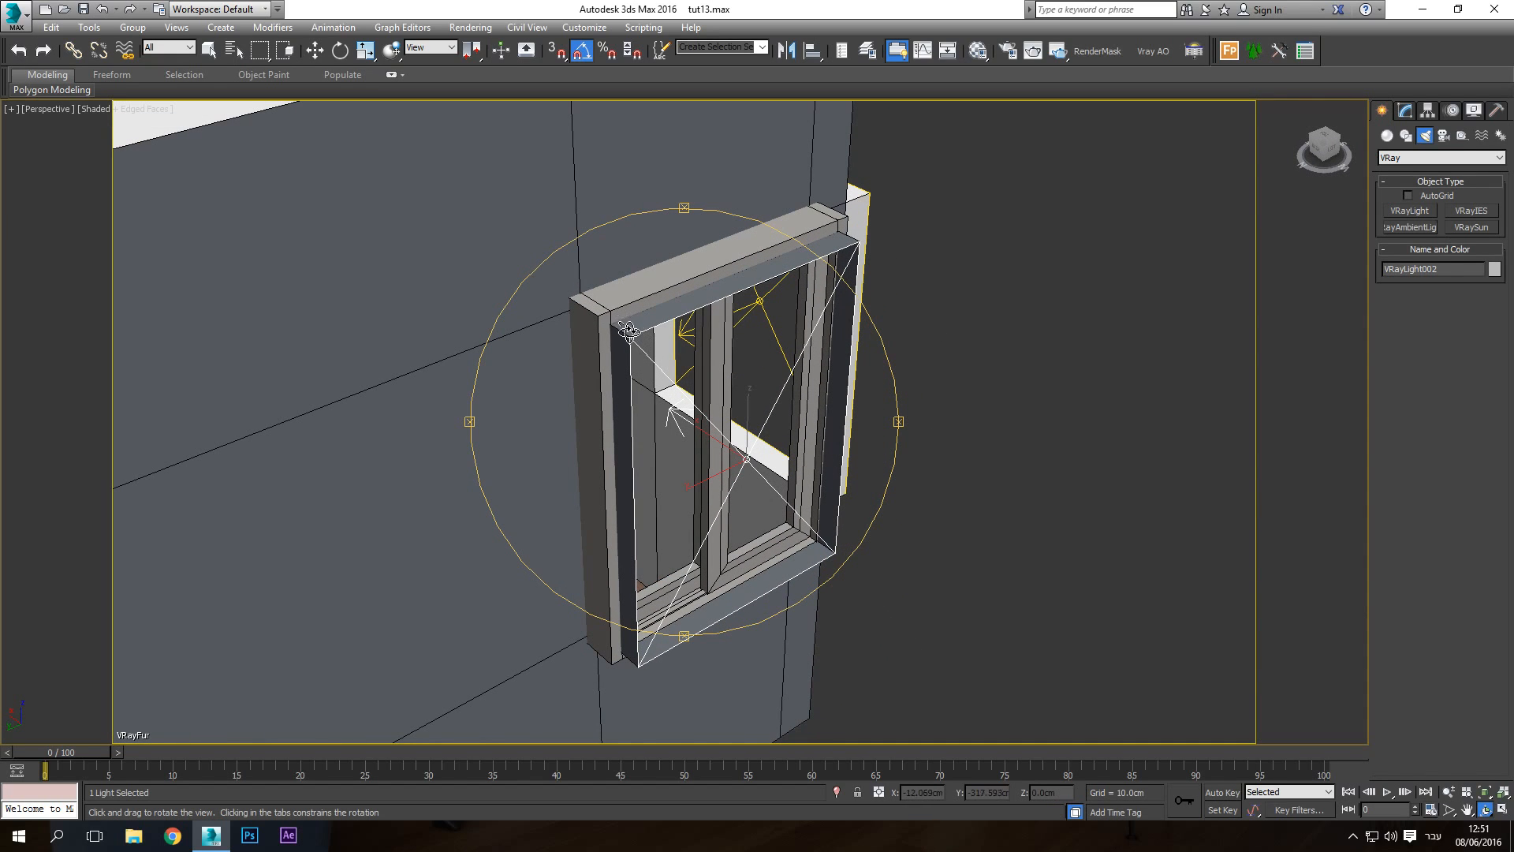
{"action": "right_click", "coordinate": [759, 509]}
Clone the side window light as one copy along the wall toward the other window on the same side
{"action": "middle_click_drag", "start_coordinate": [745, 491], "coordinate": [969, 365]}
{"action": "scroll", "coordinate": [829, 407], "scroll_direction": "down", "scroll_amount": 2}
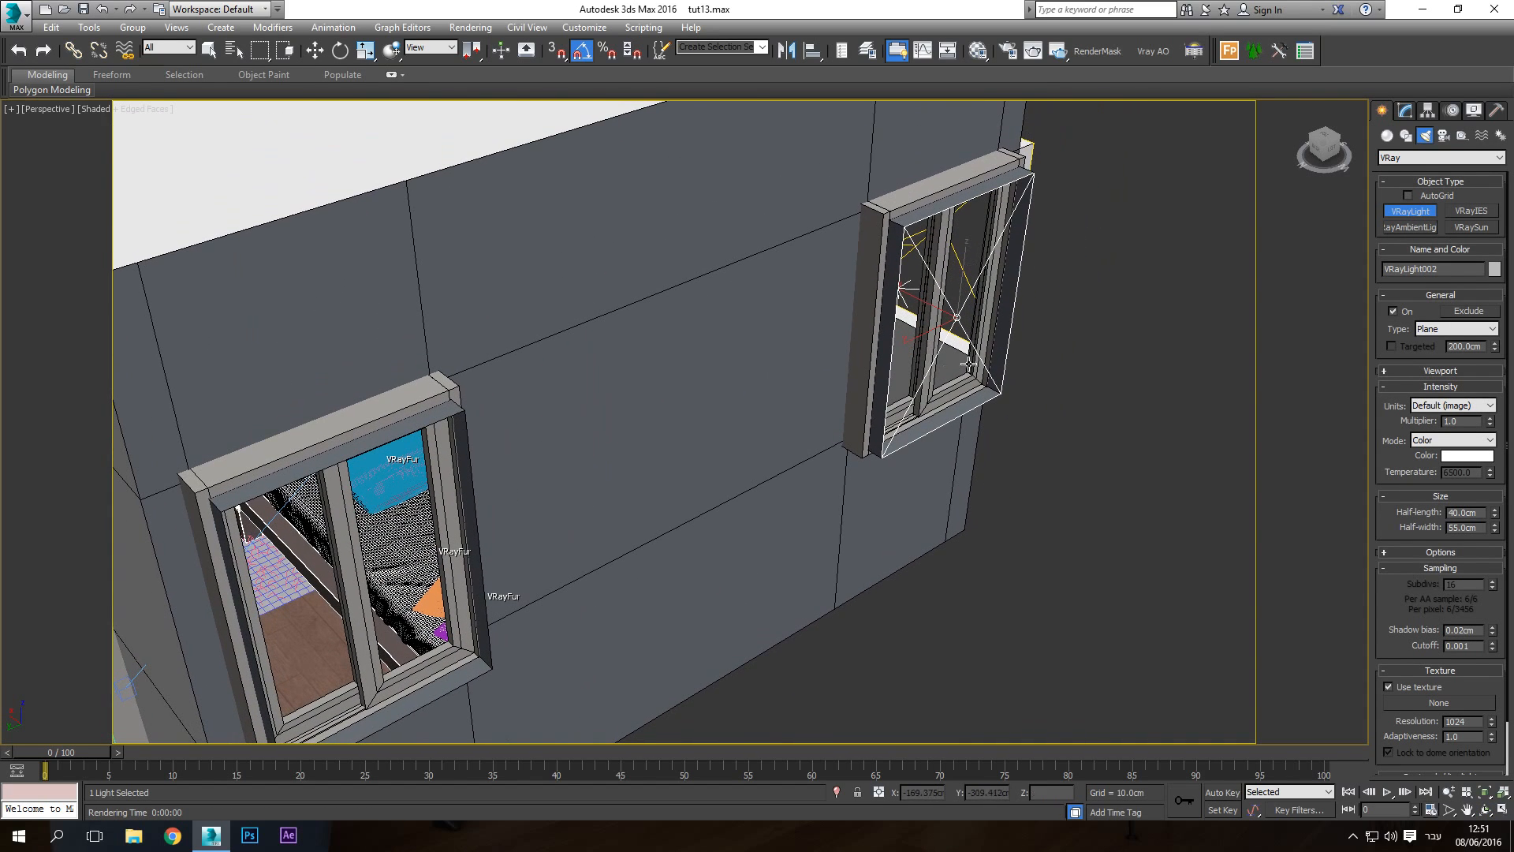
{"action": "left_click", "coordinate": [315, 49]}
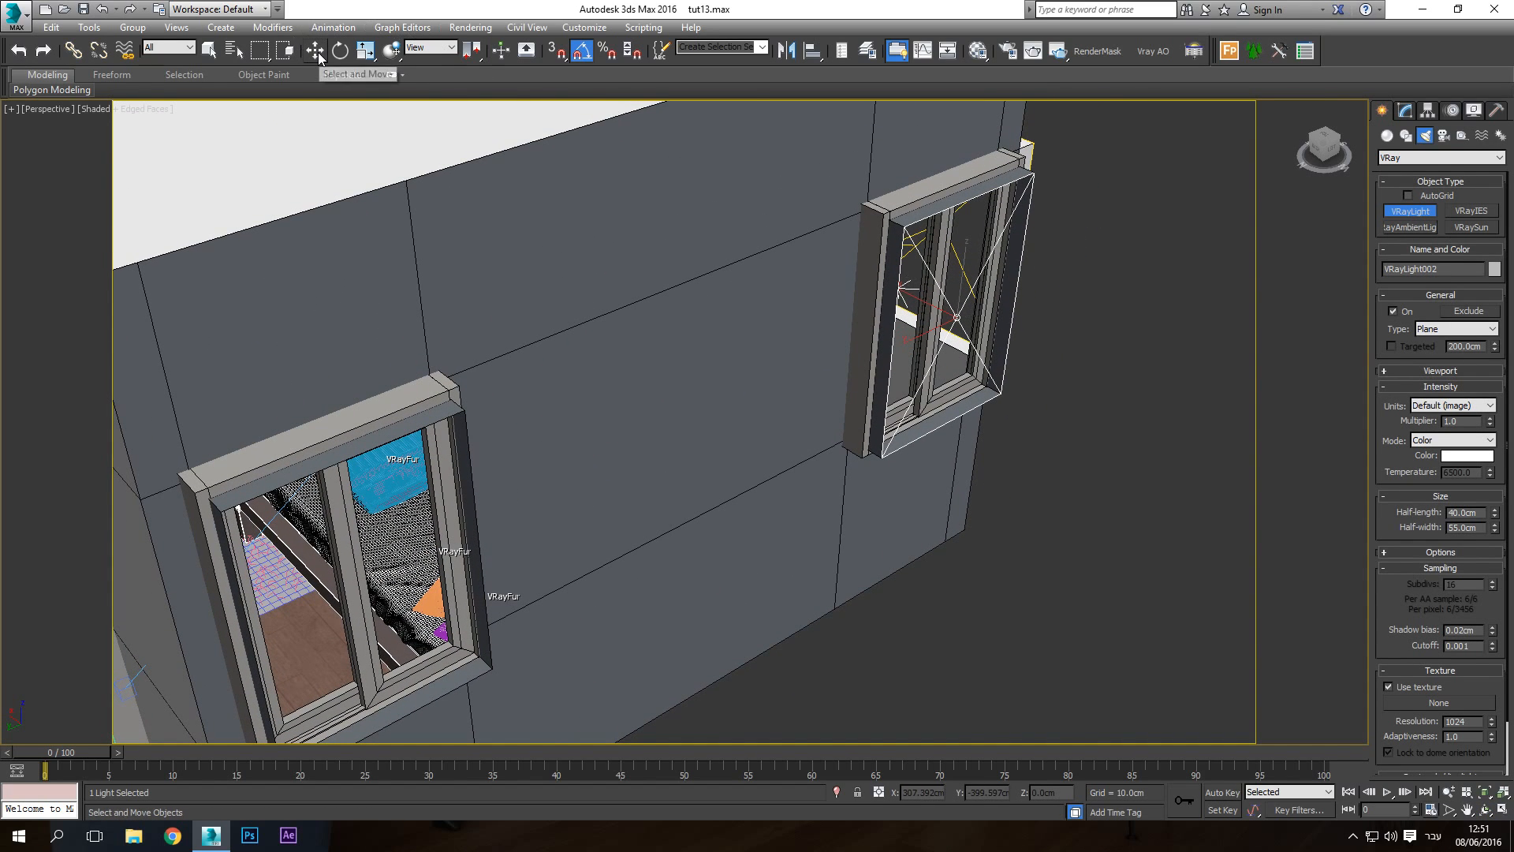
{"action": "left_click", "coordinate": [557, 52]}
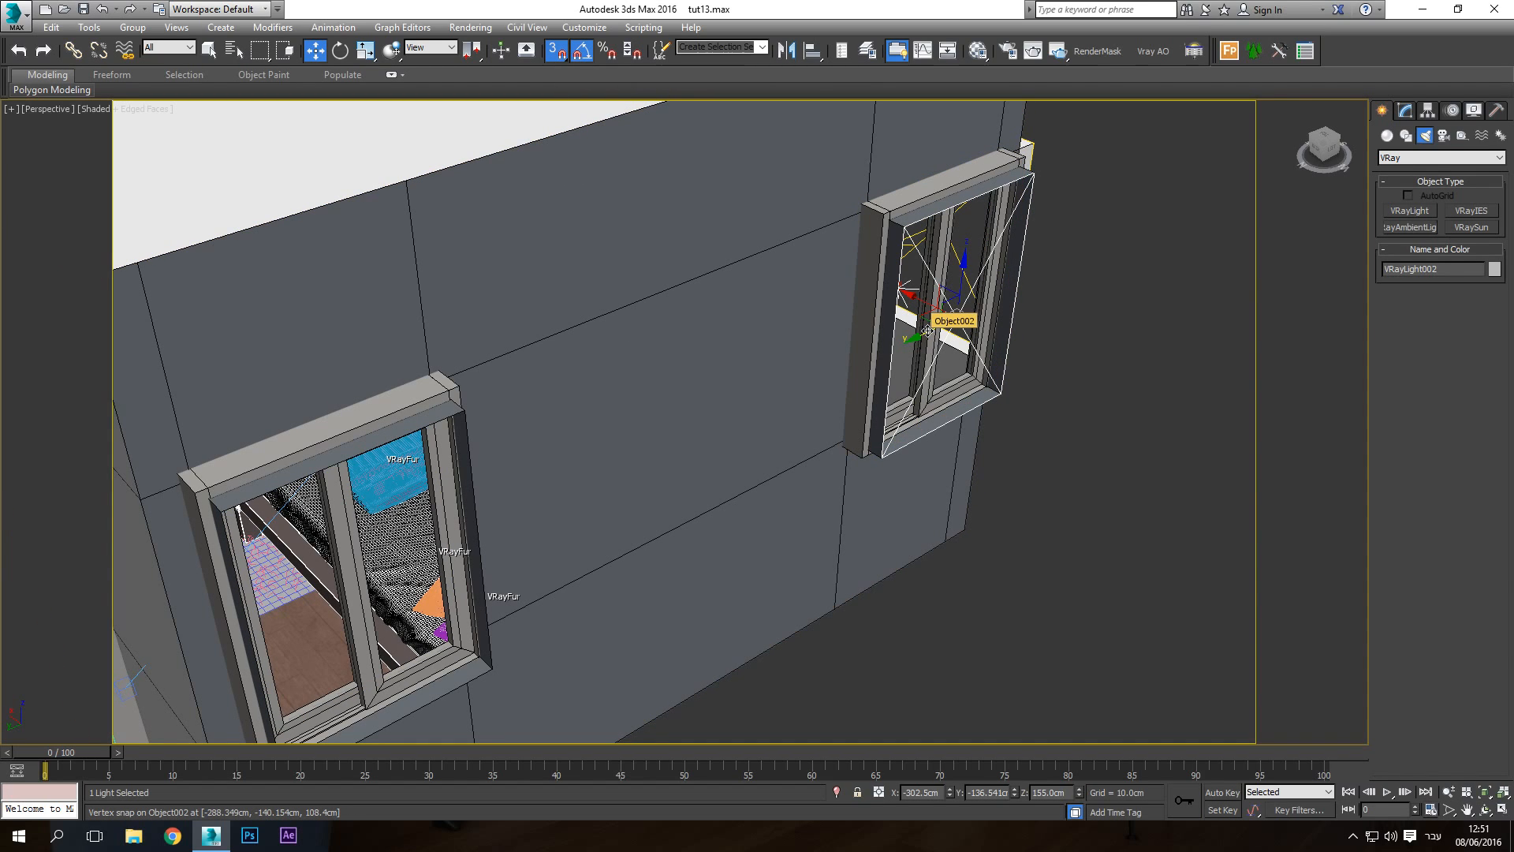
{"action": "mouse_move", "coordinate": [928, 330]}
{"action": "left_mouse_down", "text": "shift"}
{"action": "mouse_move", "coordinate": [750, 411]}
{"action": "mouse_move", "coordinate": [521, 466]}
{"action": "mouse_move", "coordinate": [268, 560]}
{"action": "left_mouse_up", "text": "shift"}
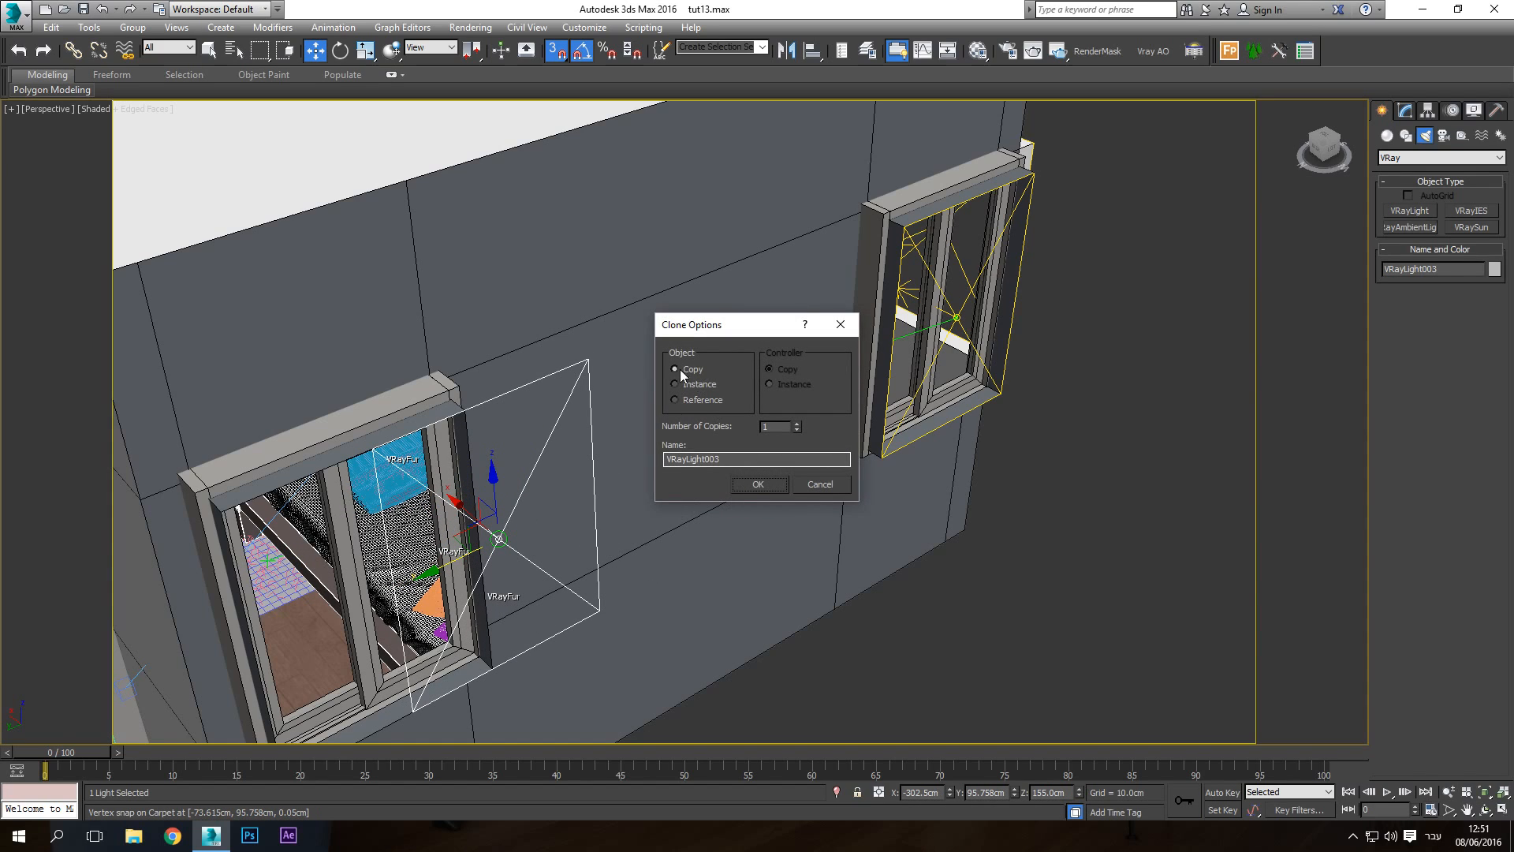
{"action": "left_click", "coordinate": [759, 482]}
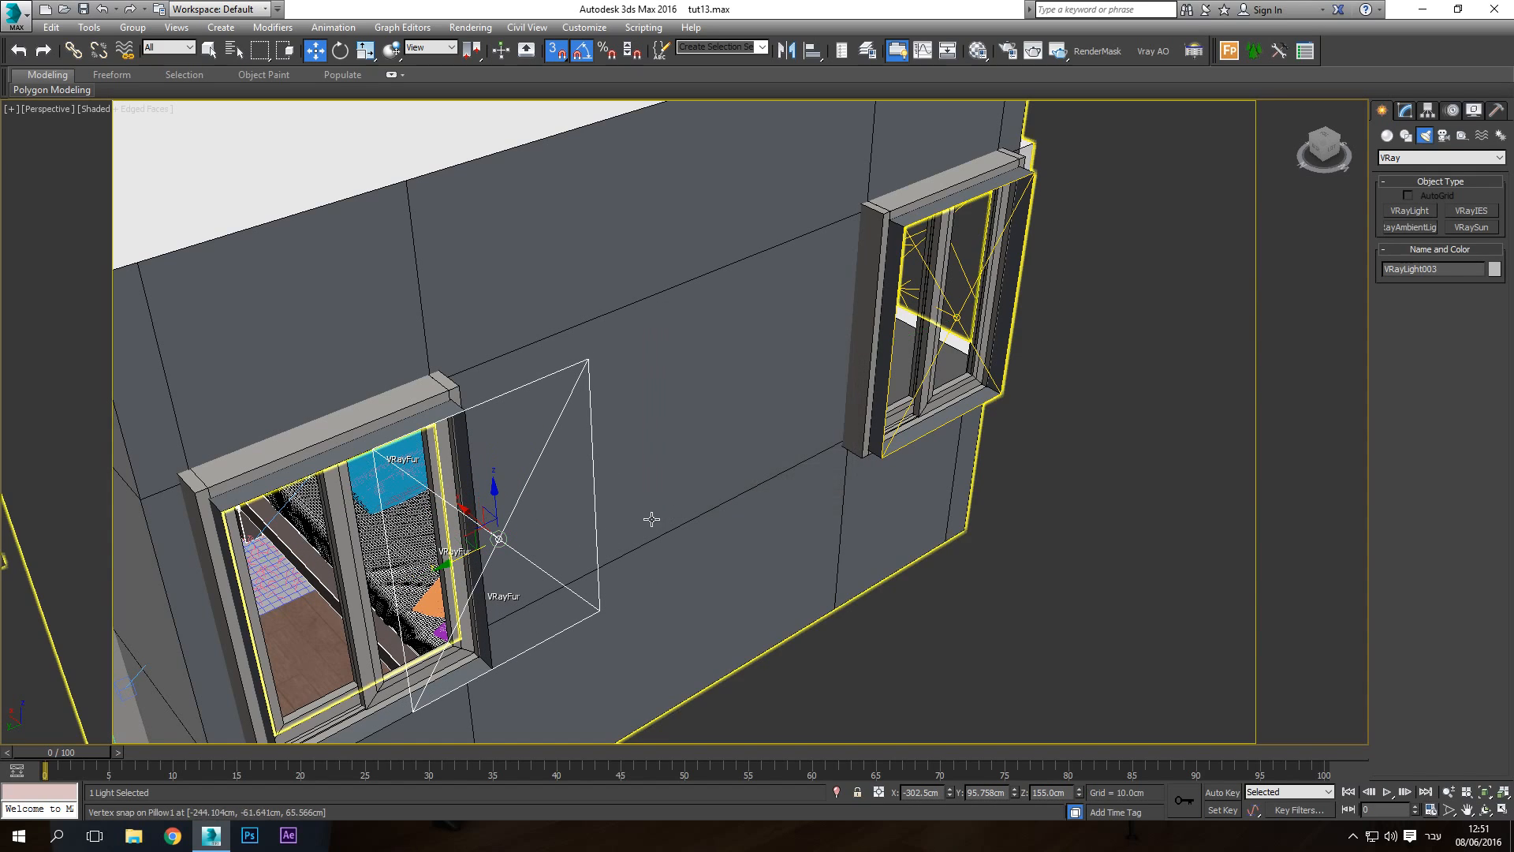
Move the copied light horizontally in the Left view, with snapping off, until it covers the second side window's opening
{"action": "scroll", "coordinate": [587, 361], "scroll_direction": "up", "scroll_amount": 5}
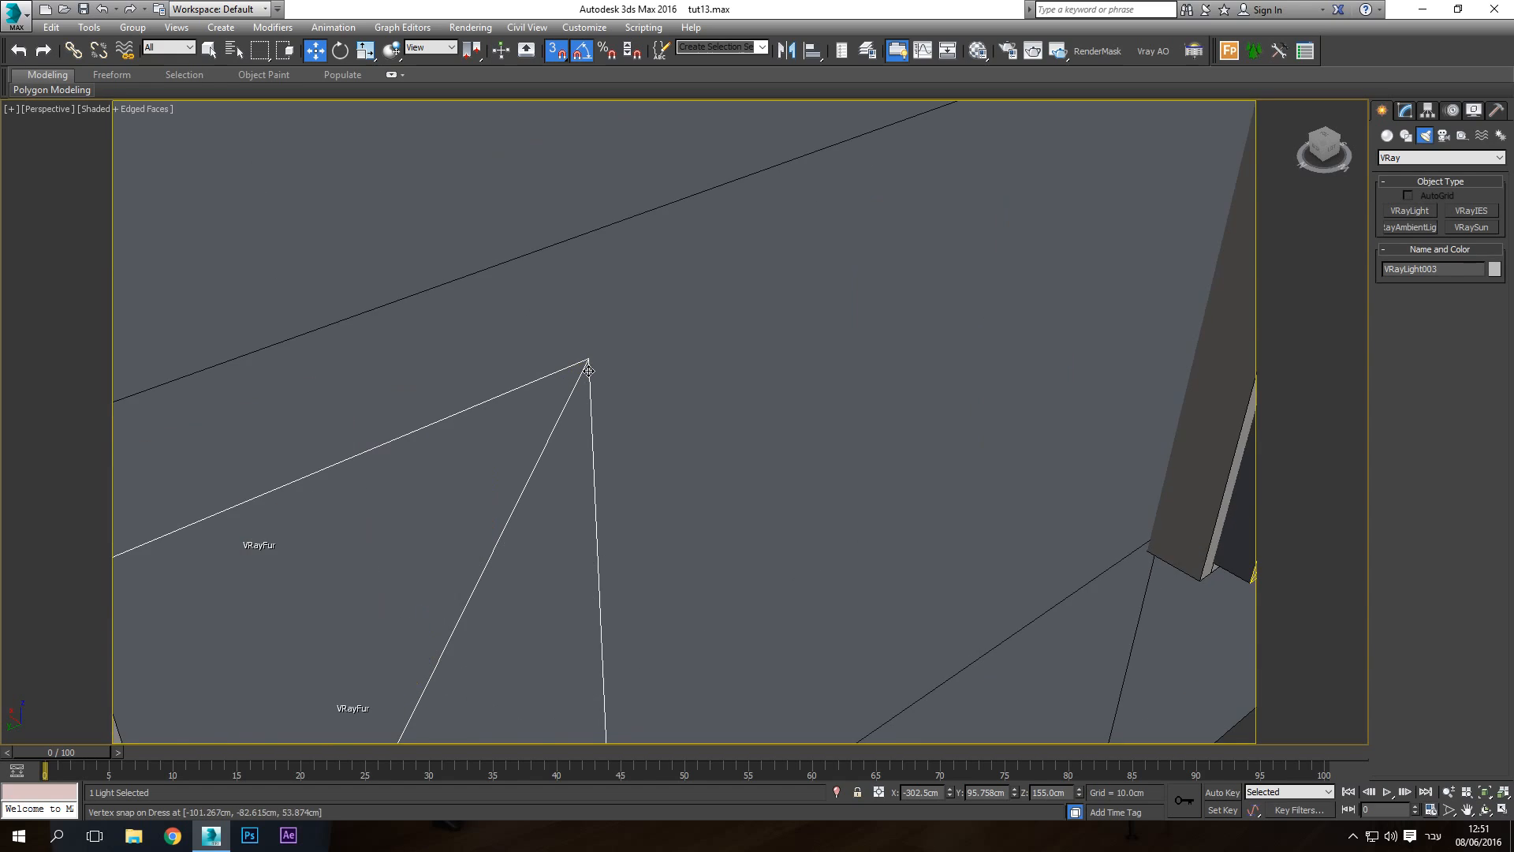
{"action": "scroll", "coordinate": [590, 367], "scroll_direction": "down", "scroll_amount": 3}
{"action": "middle_click_drag", "start_coordinate": [592, 371], "coordinate": [653, 285]}
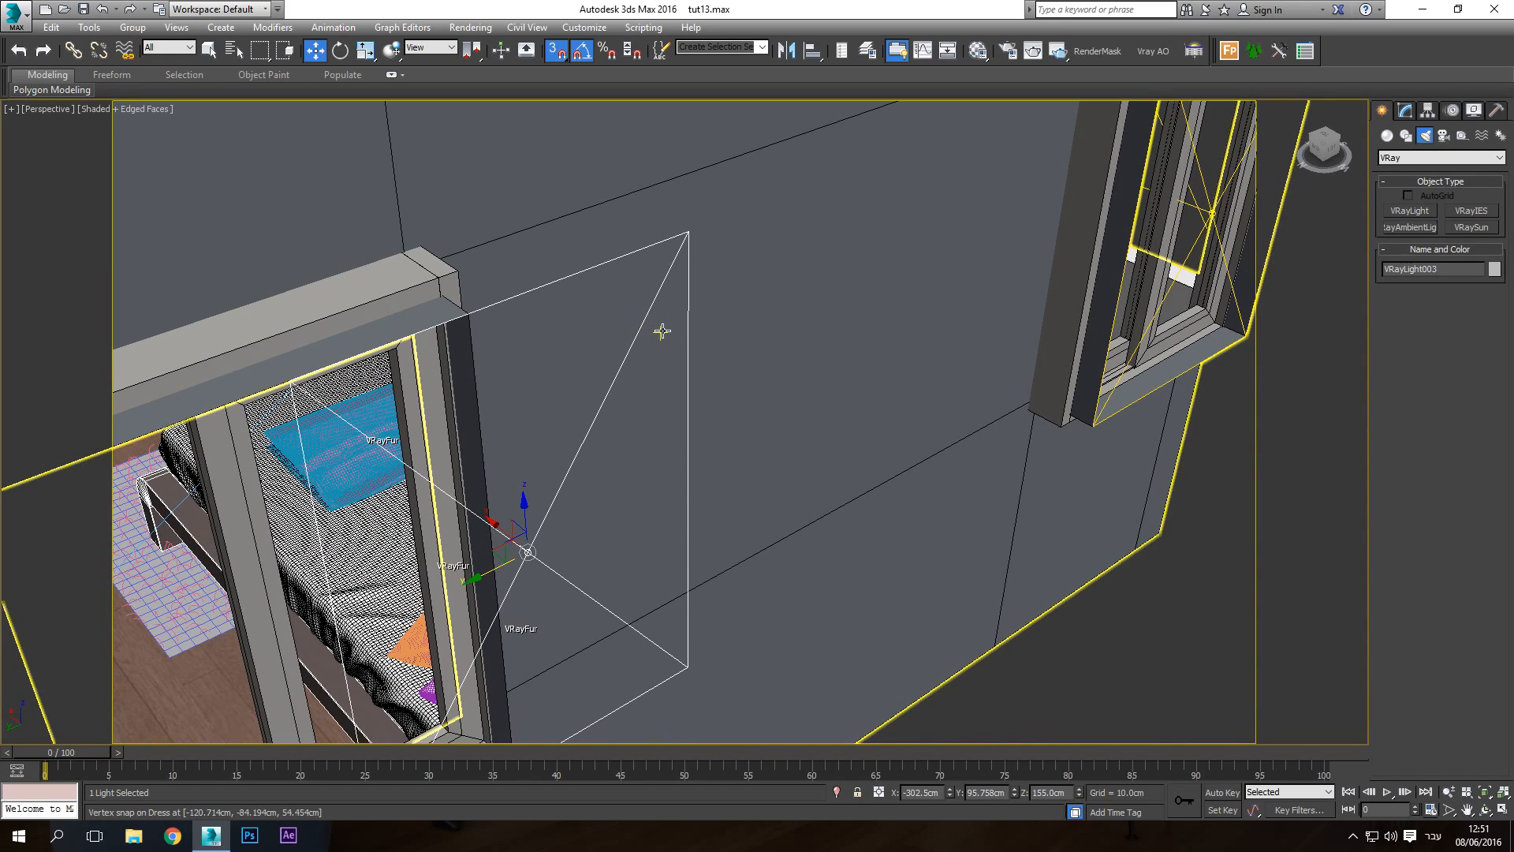
{"action": "key", "text": "l"}
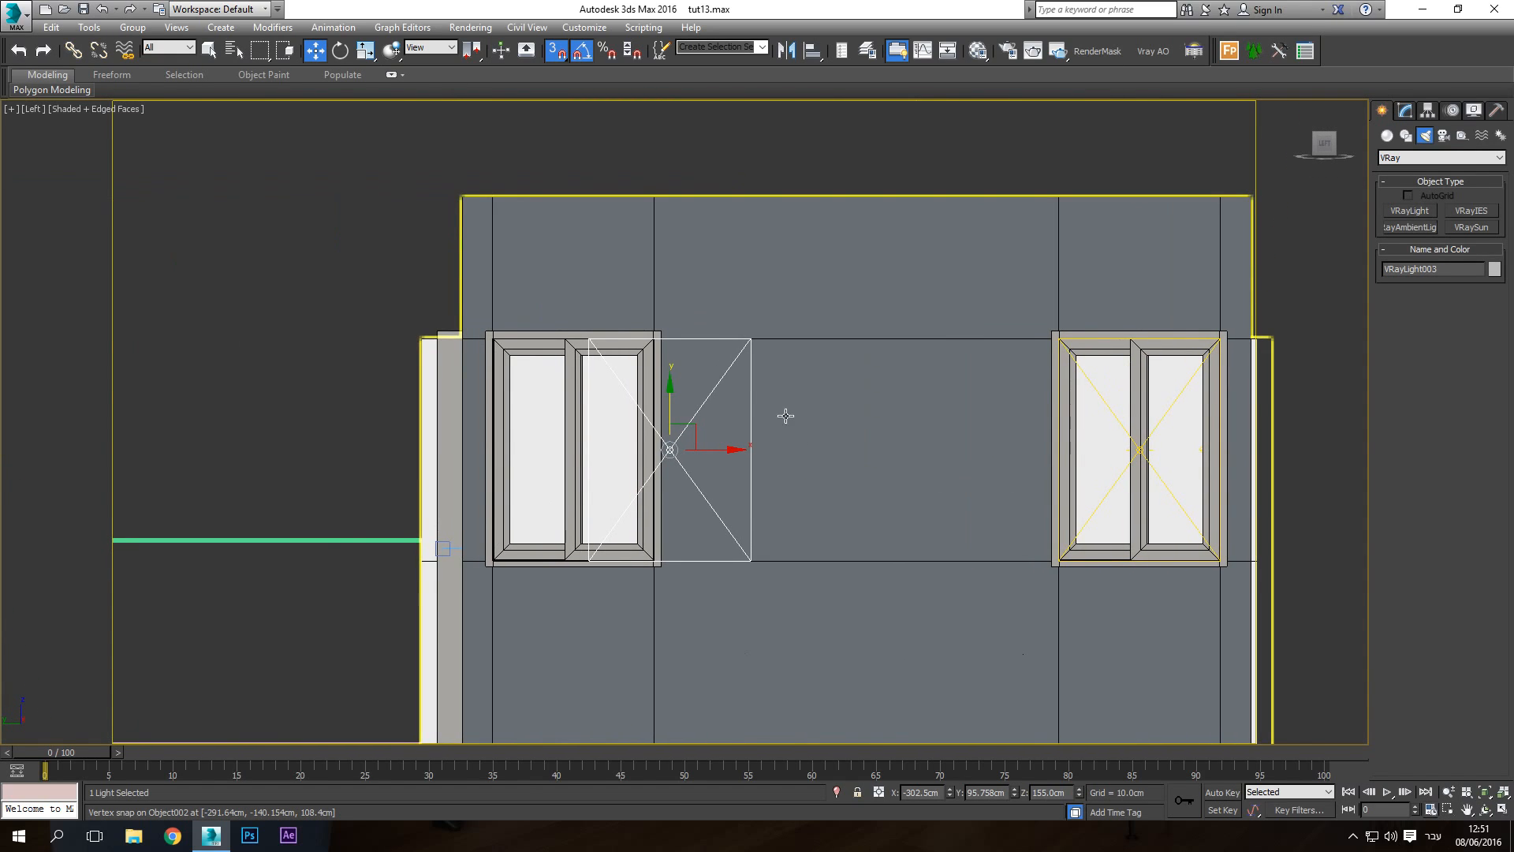
{"action": "left_click", "coordinate": [570, 53]}
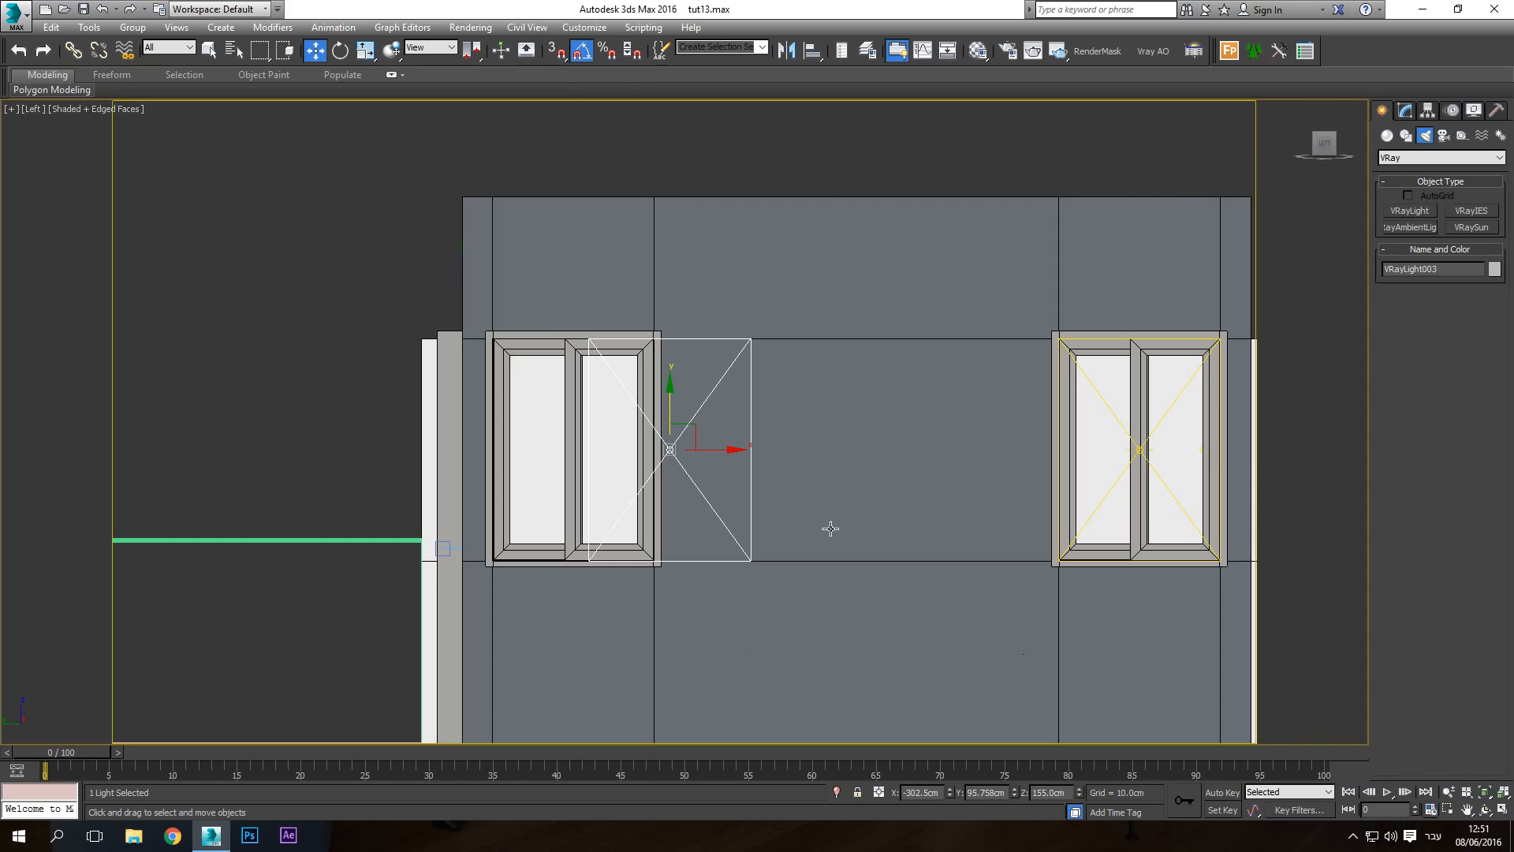
{"action": "left_click_drag", "start_coordinate": [718, 451], "coordinate": [527, 434]}
{"action": "scroll", "coordinate": [660, 334], "scroll_direction": "up", "scroll_amount": 10}
{"action": "scroll", "coordinate": [562, 427], "scroll_direction": "down", "scroll_amount": 10}
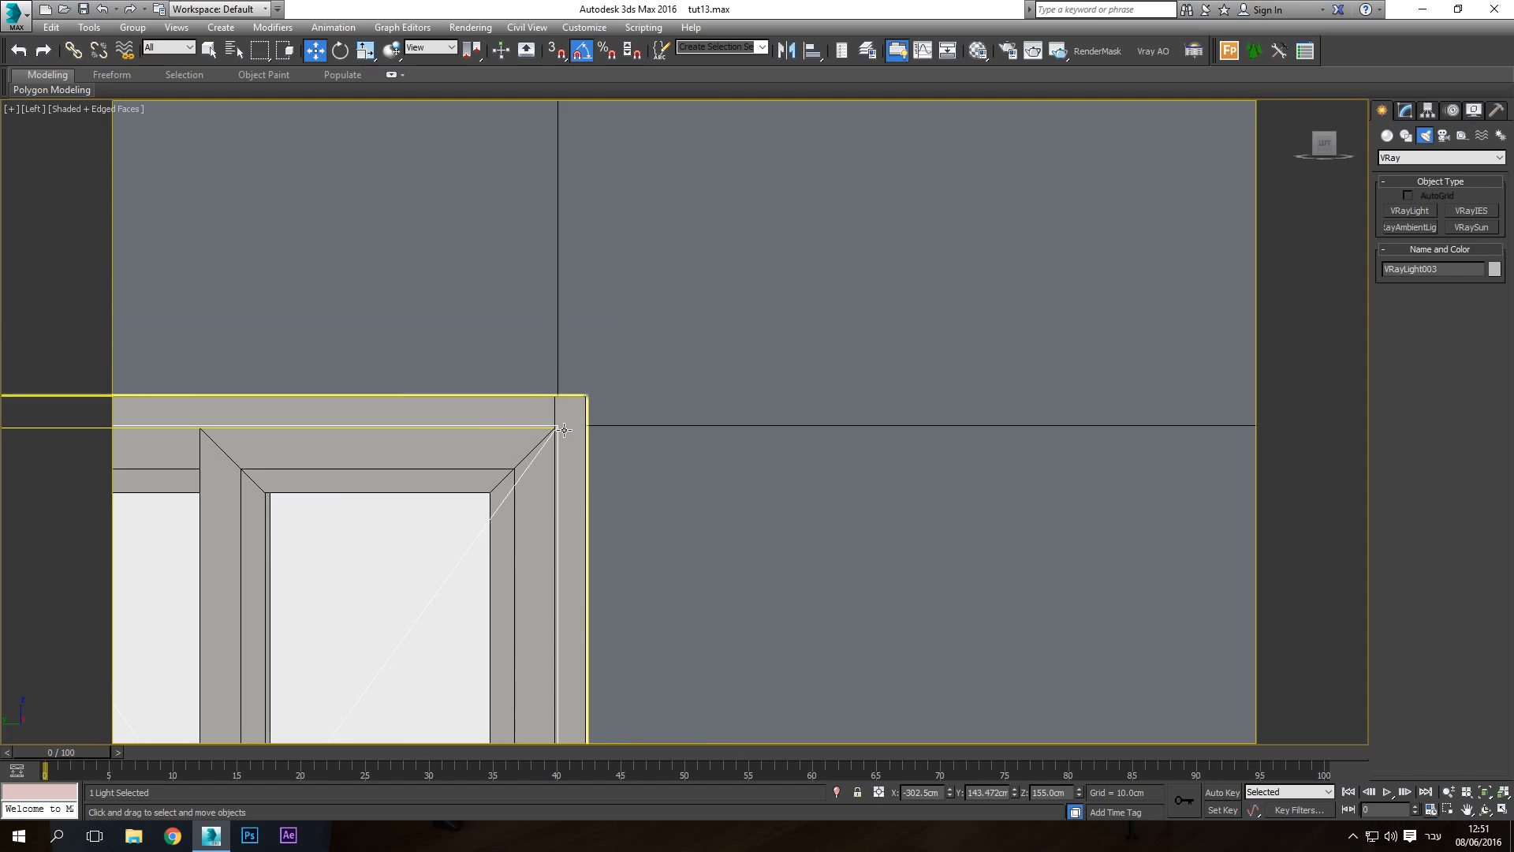
{"action": "key", "text": "p"}
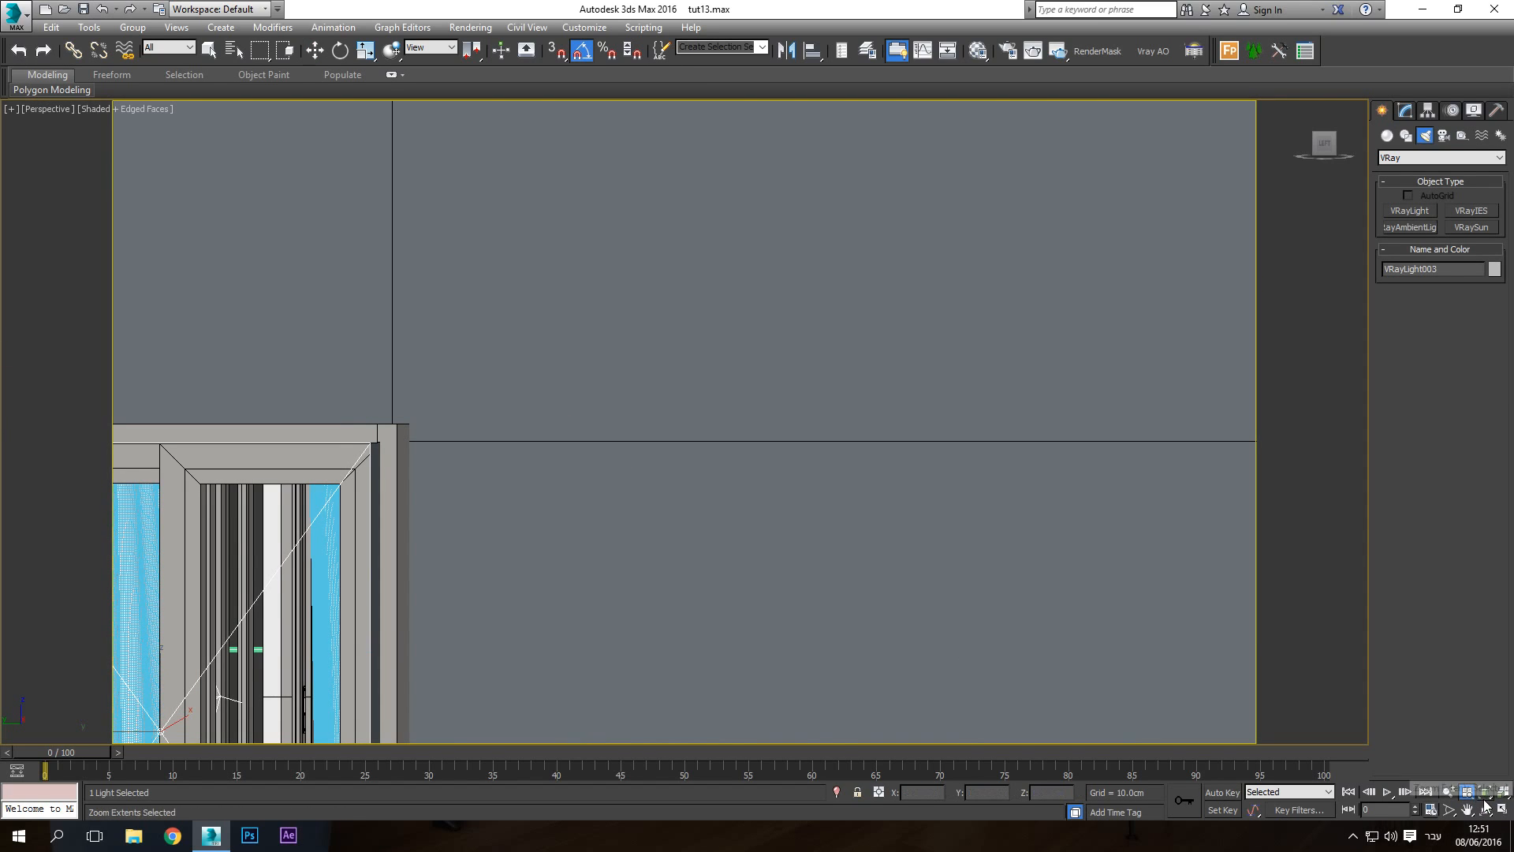
{"action": "left_click", "coordinate": [1486, 793]}
{"action": "left_click_drag", "start_coordinate": [729, 471], "coordinate": [791, 505]}
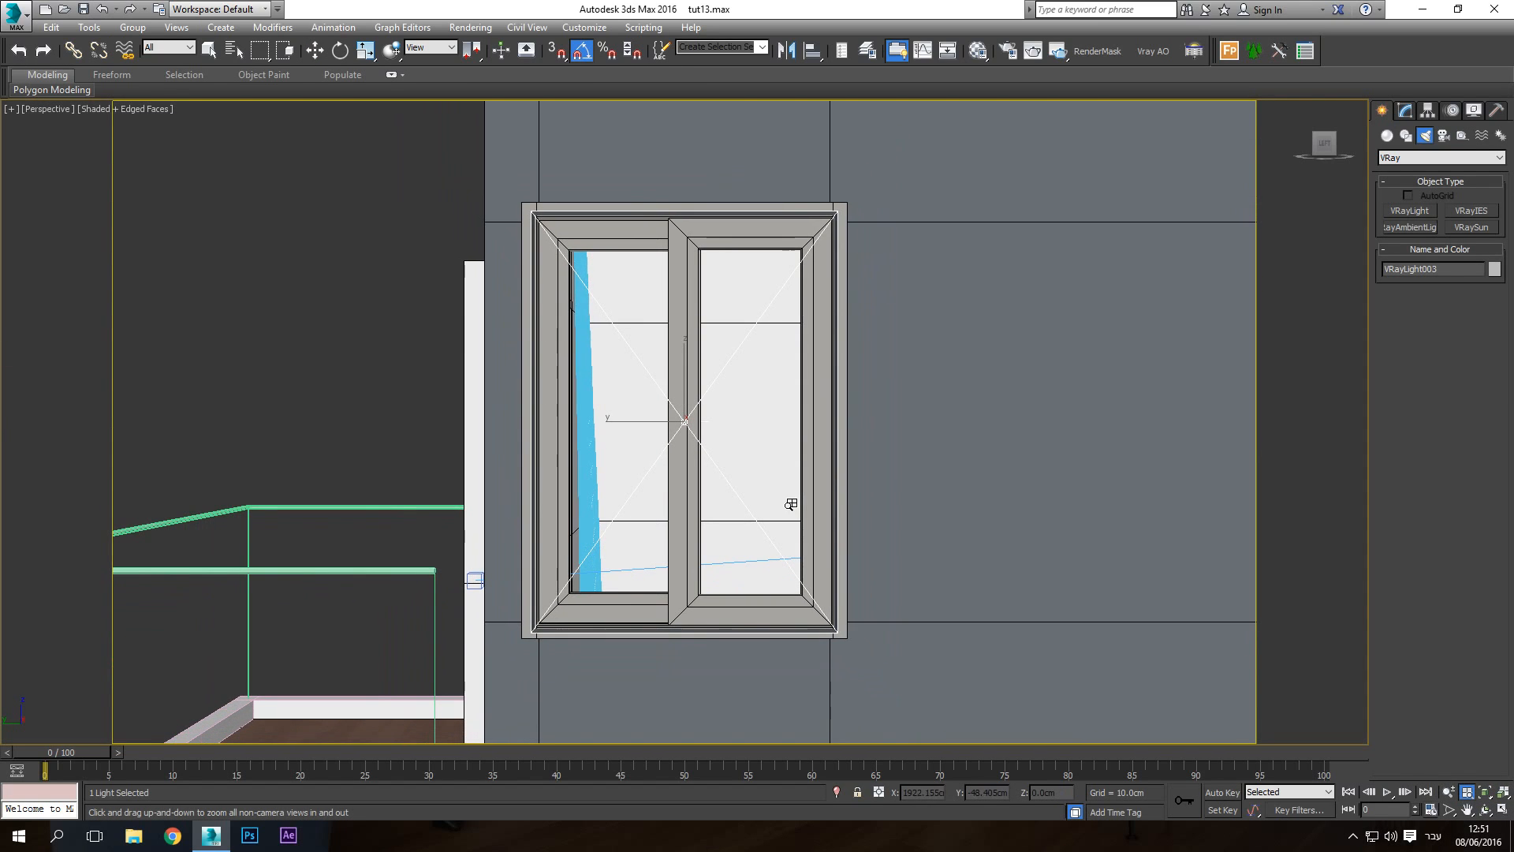
Draw a VRay plane light in the Back view, snapped corner to corner over the balcony door opening, half-length 99.86 cm and half-width 104.741 cm
{"action": "left_click", "coordinate": [1486, 810]}
{"action": "left_click_drag", "start_coordinate": [635, 392], "coordinate": [579, 422]}
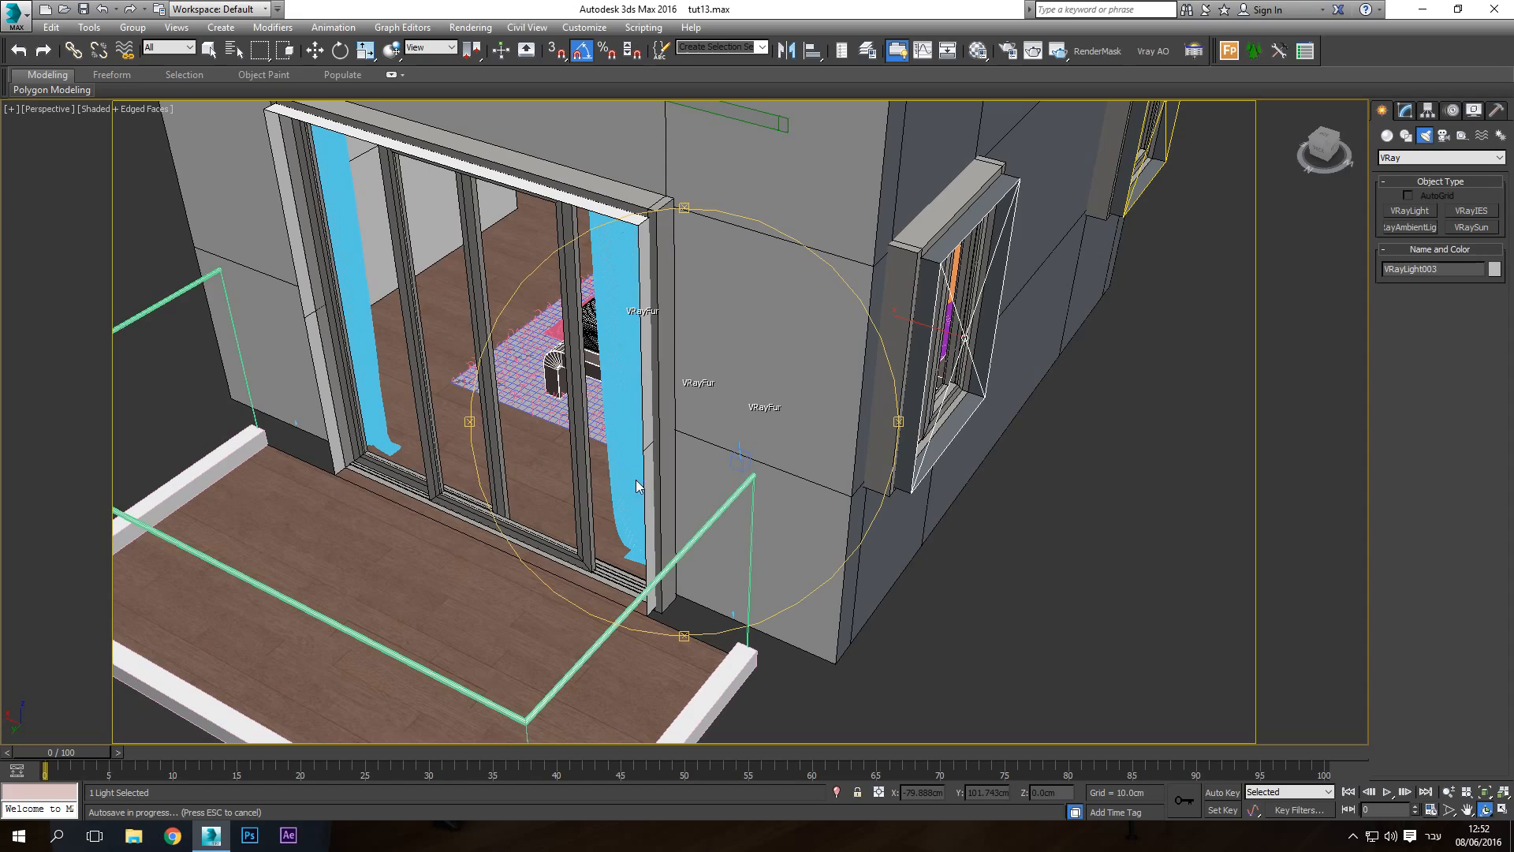
{"action": "left_click_drag", "start_coordinate": [637, 486], "coordinate": [419, 604]}
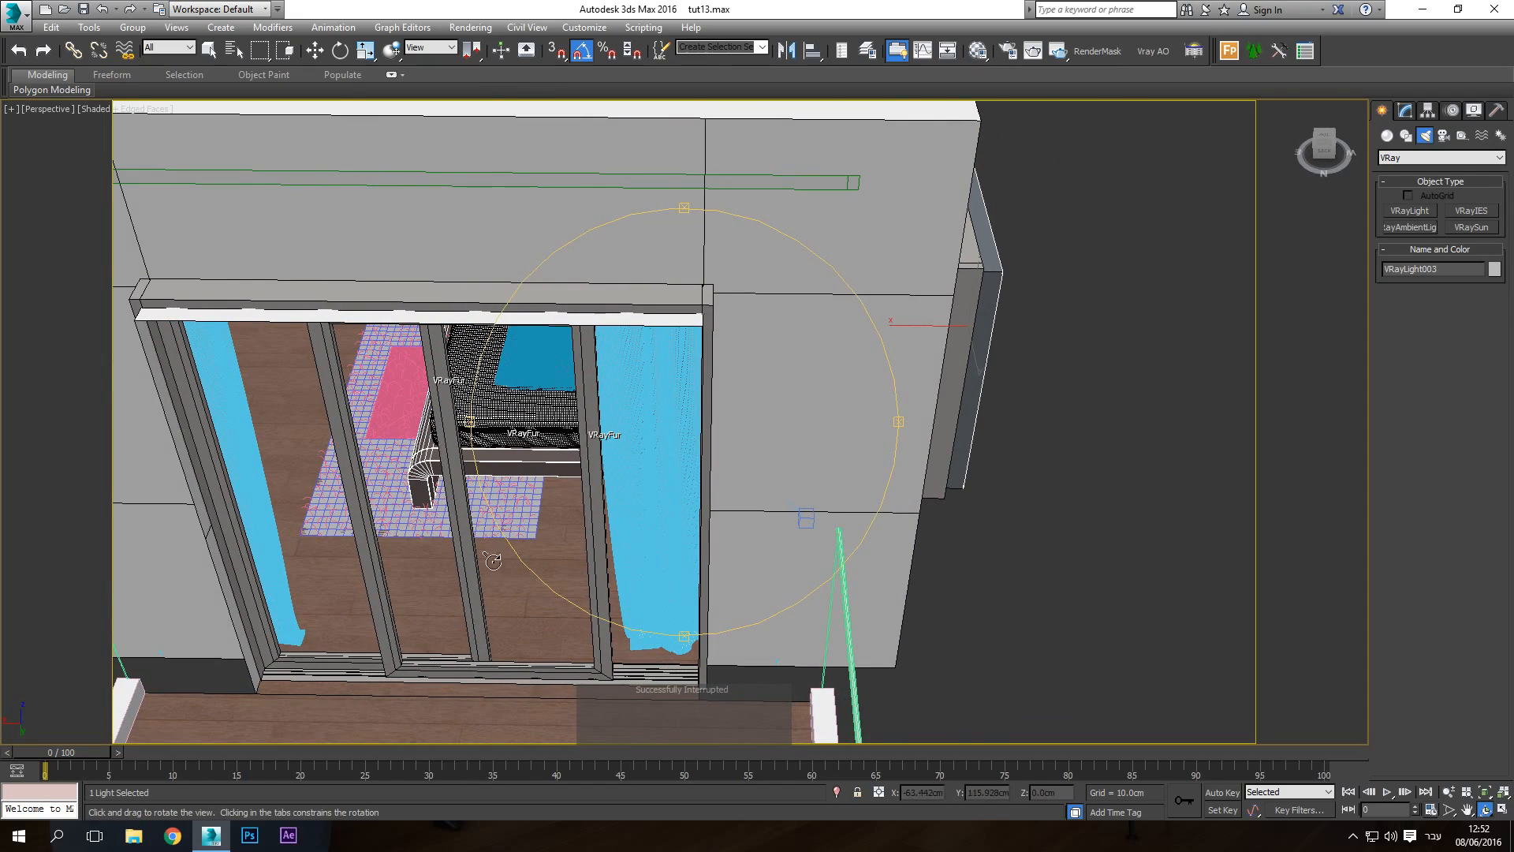
{"action": "left_click_drag", "start_coordinate": [493, 560], "coordinate": [836, 437]}
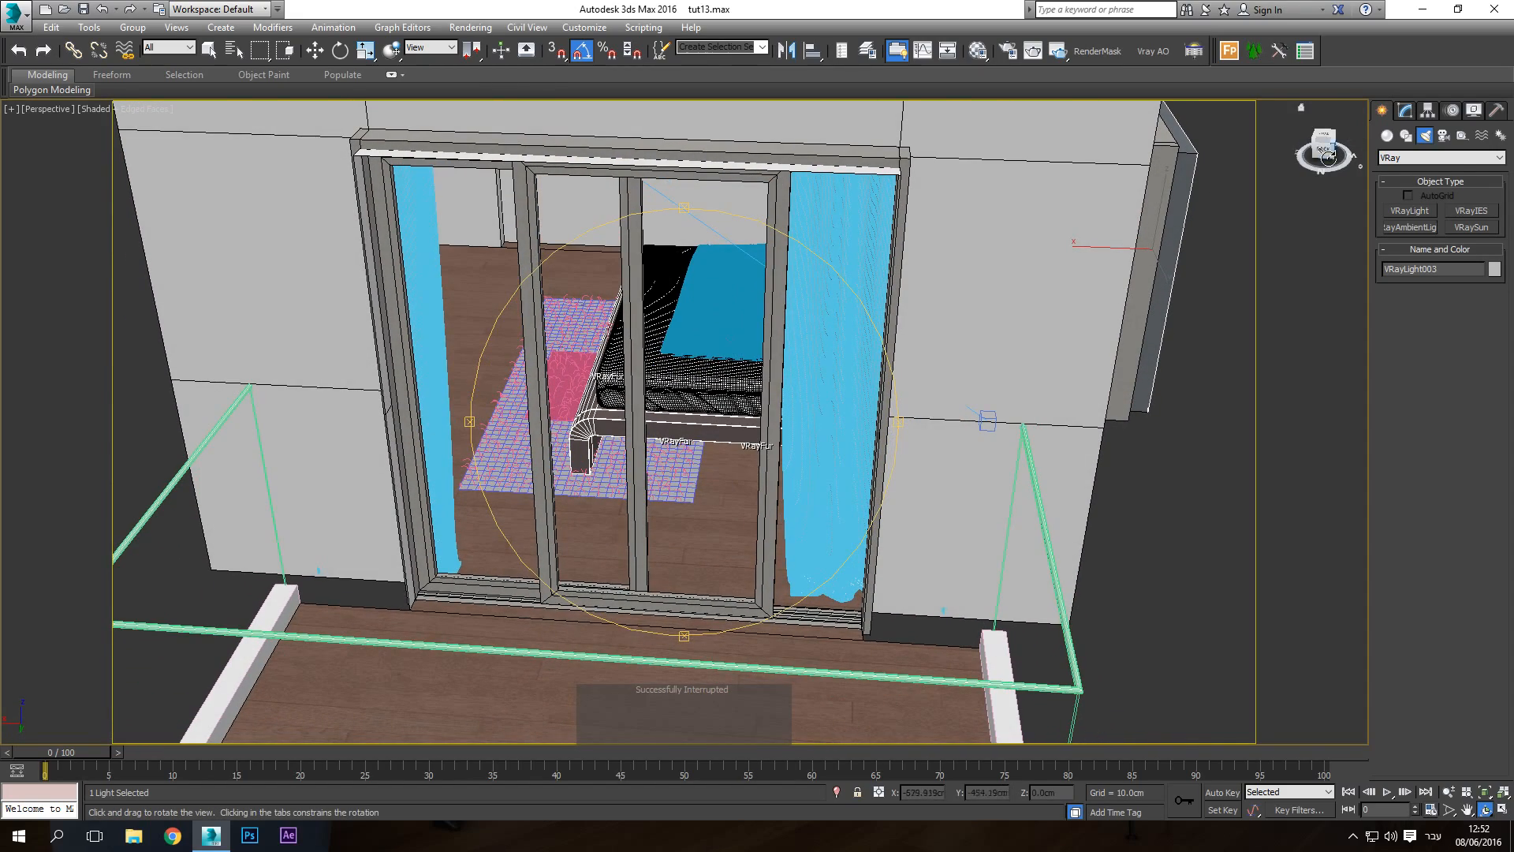
{"action": "left_click", "coordinate": [48, 111]}
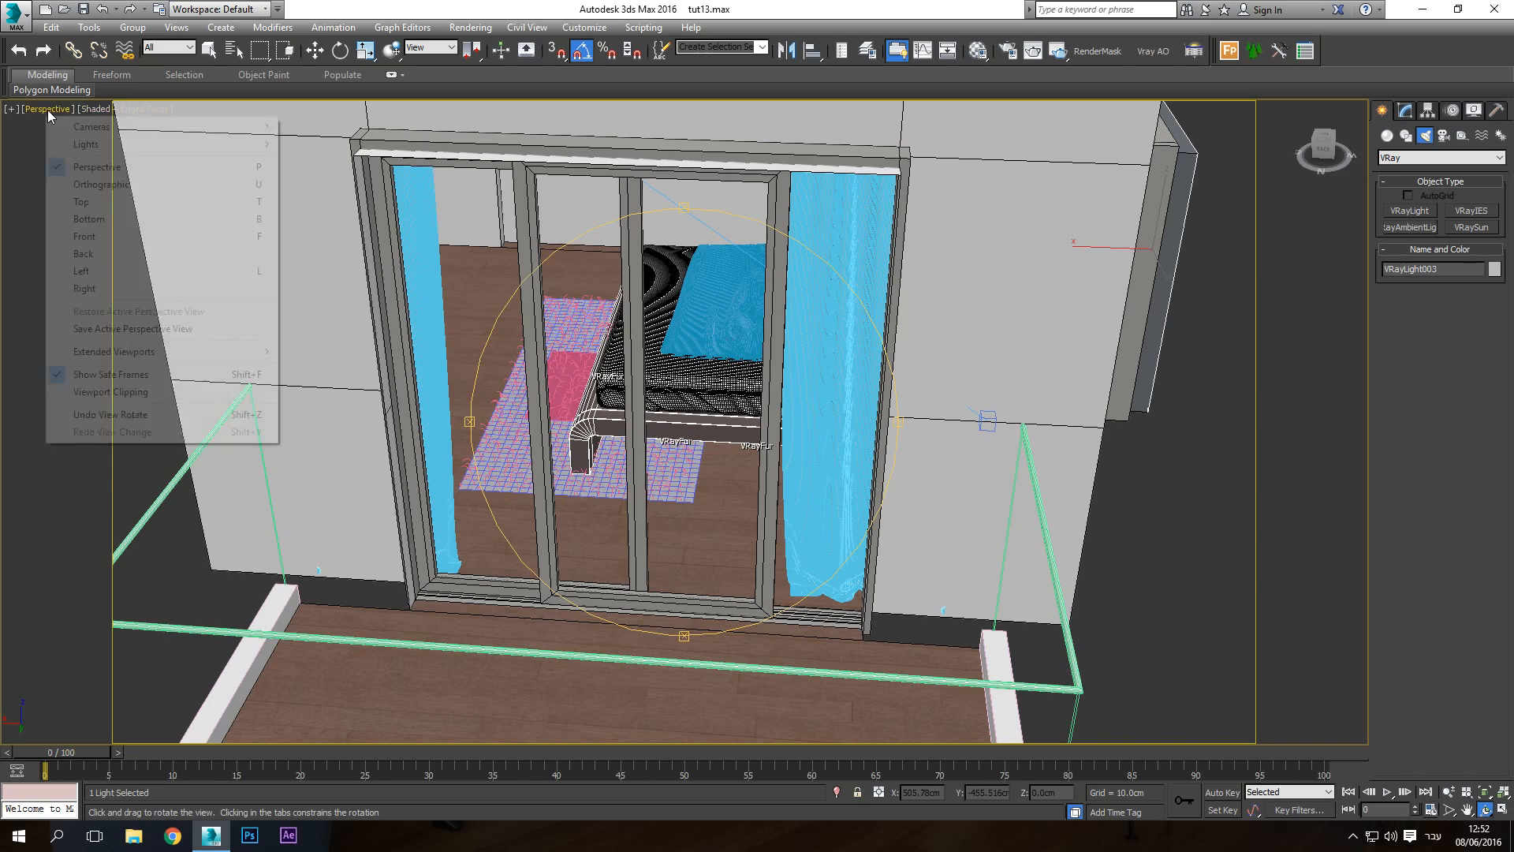
{"action": "left_click", "coordinate": [83, 253]}
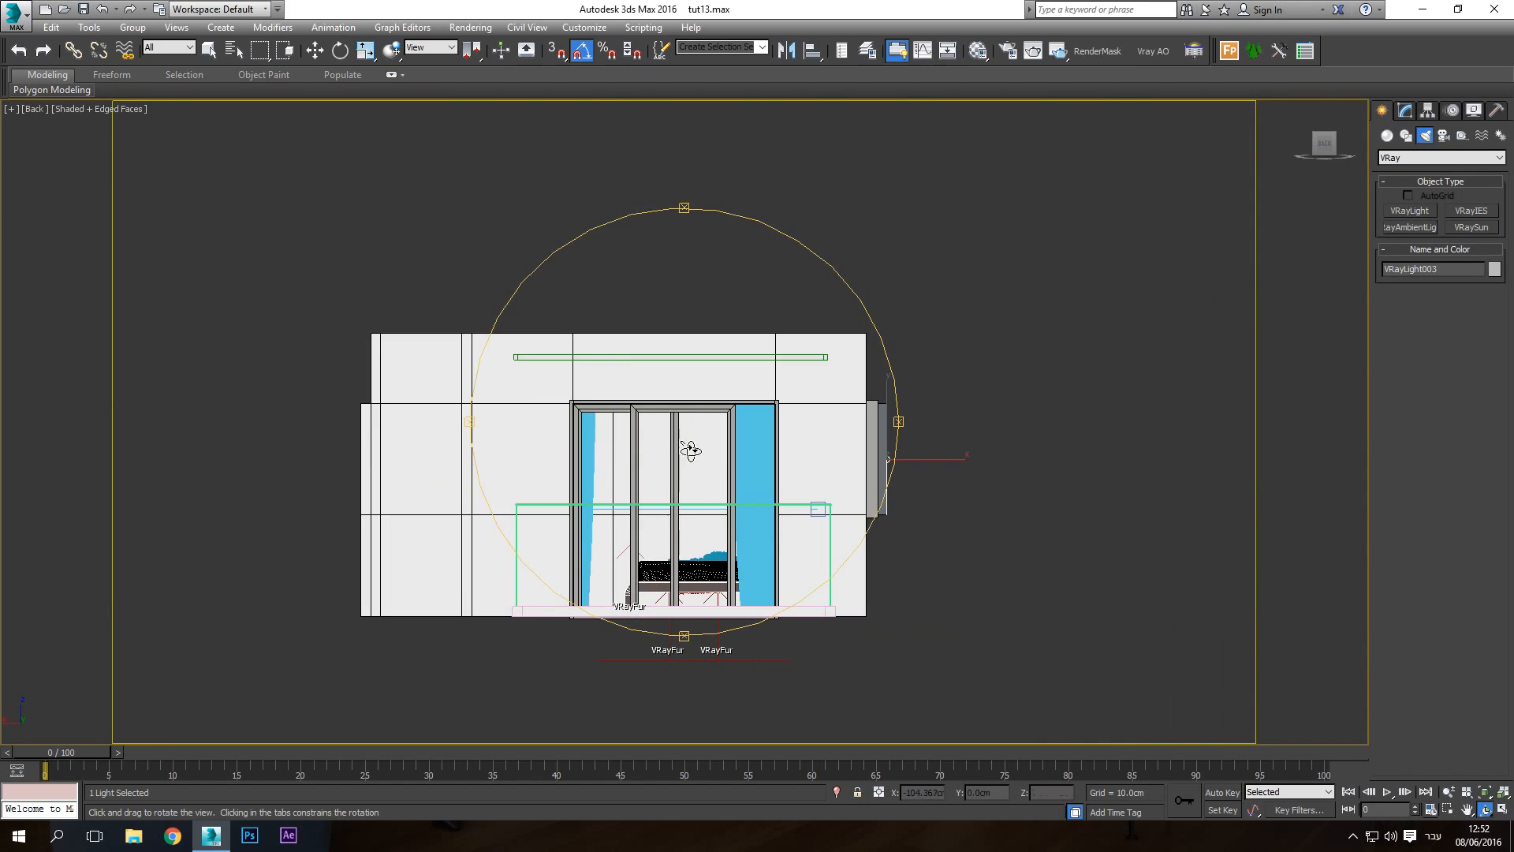
{"action": "left_click", "coordinate": [1419, 211]}
{"action": "scroll", "coordinate": [760, 507], "scroll_direction": "up", "scroll_amount": 5}
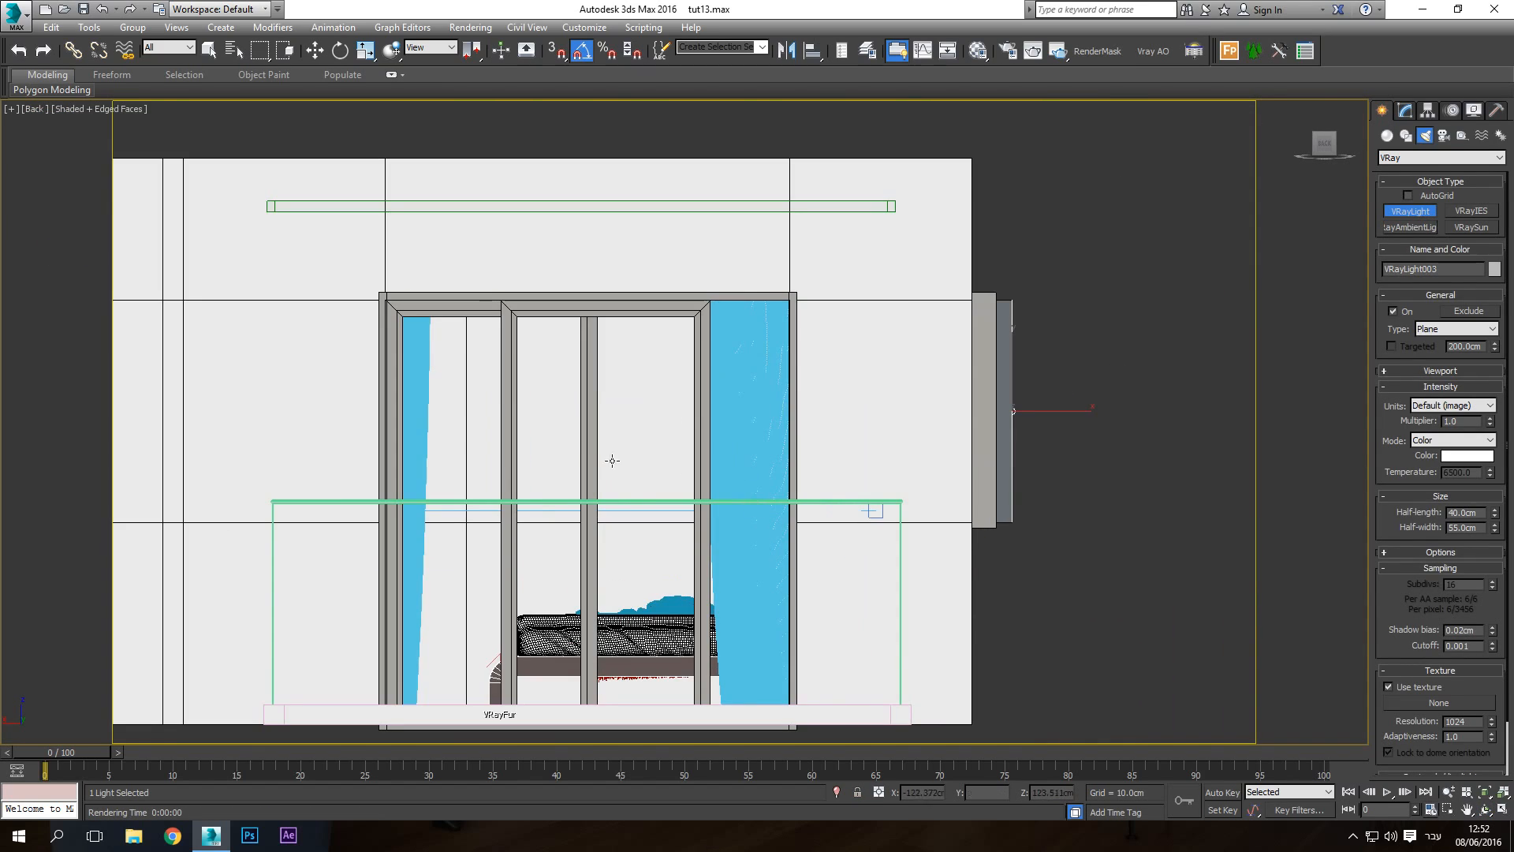
{"action": "scroll", "coordinate": [389, 299], "scroll_direction": "up", "scroll_amount": 10}
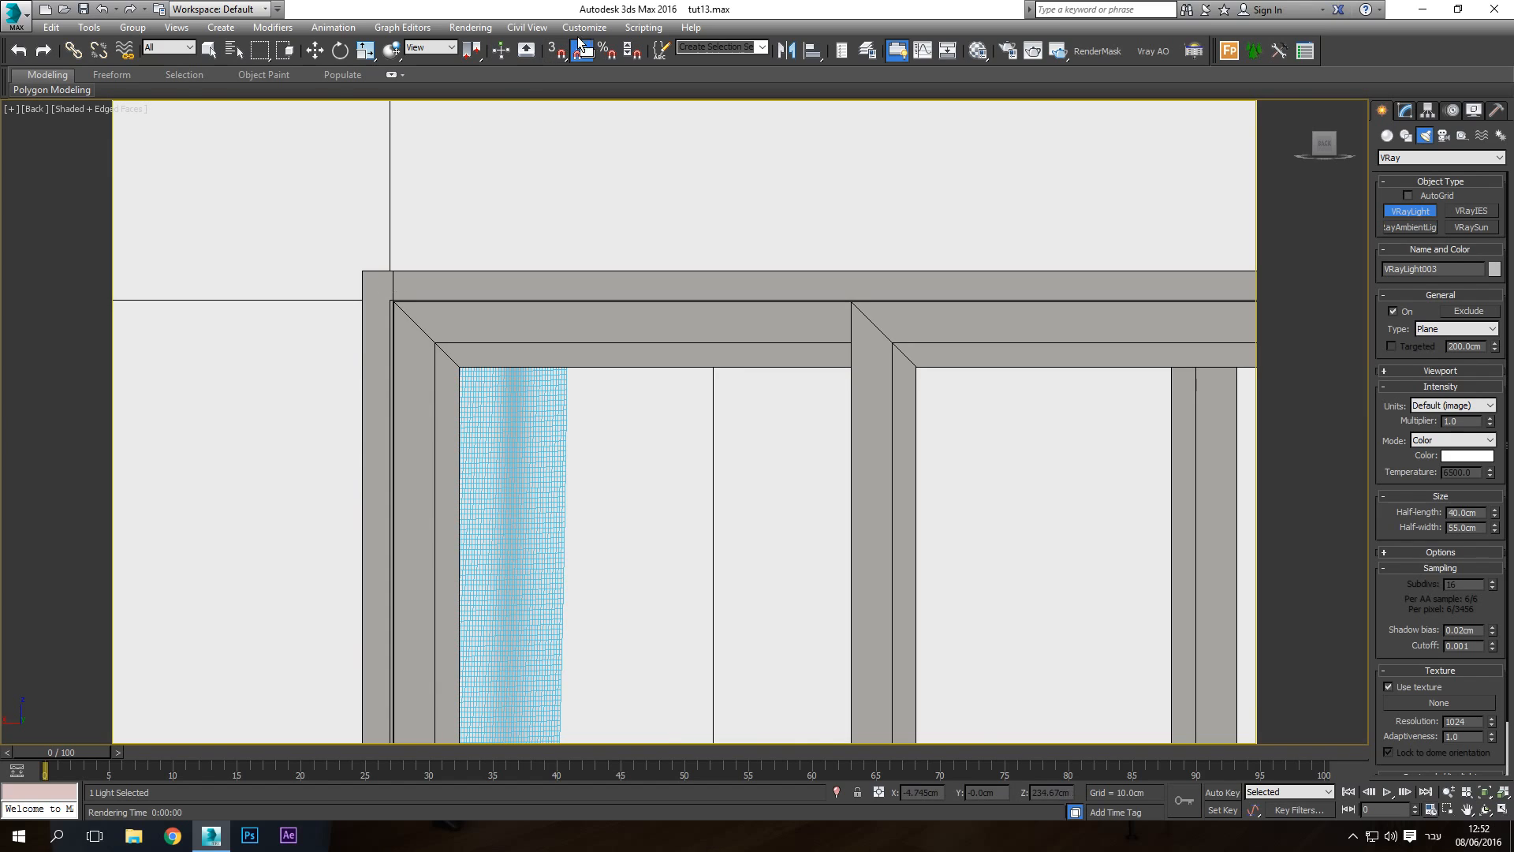
{"action": "left_click_drag", "start_coordinate": [391, 300], "coordinate": [1004, 608]}
{"action": "scroll", "coordinate": [867, 538], "scroll_direction": "down", "scroll_amount": 13}
{"action": "middle_click_drag", "start_coordinate": [1004, 625], "coordinate": [770, 243]}
{"action": "left_click_drag", "start_coordinate": [1004, 608], "coordinate": [784, 426]}
{"action": "scroll", "coordinate": [838, 418], "scroll_direction": "up", "scroll_amount": 10}
{"action": "key", "text": "F3"}
{"action": "scroll", "coordinate": [778, 386], "scroll_direction": "up", "scroll_amount": 5}
Move the balcony door light in the Top view along Y until it sits just outside the door frame
{"action": "key", "text": "w"}
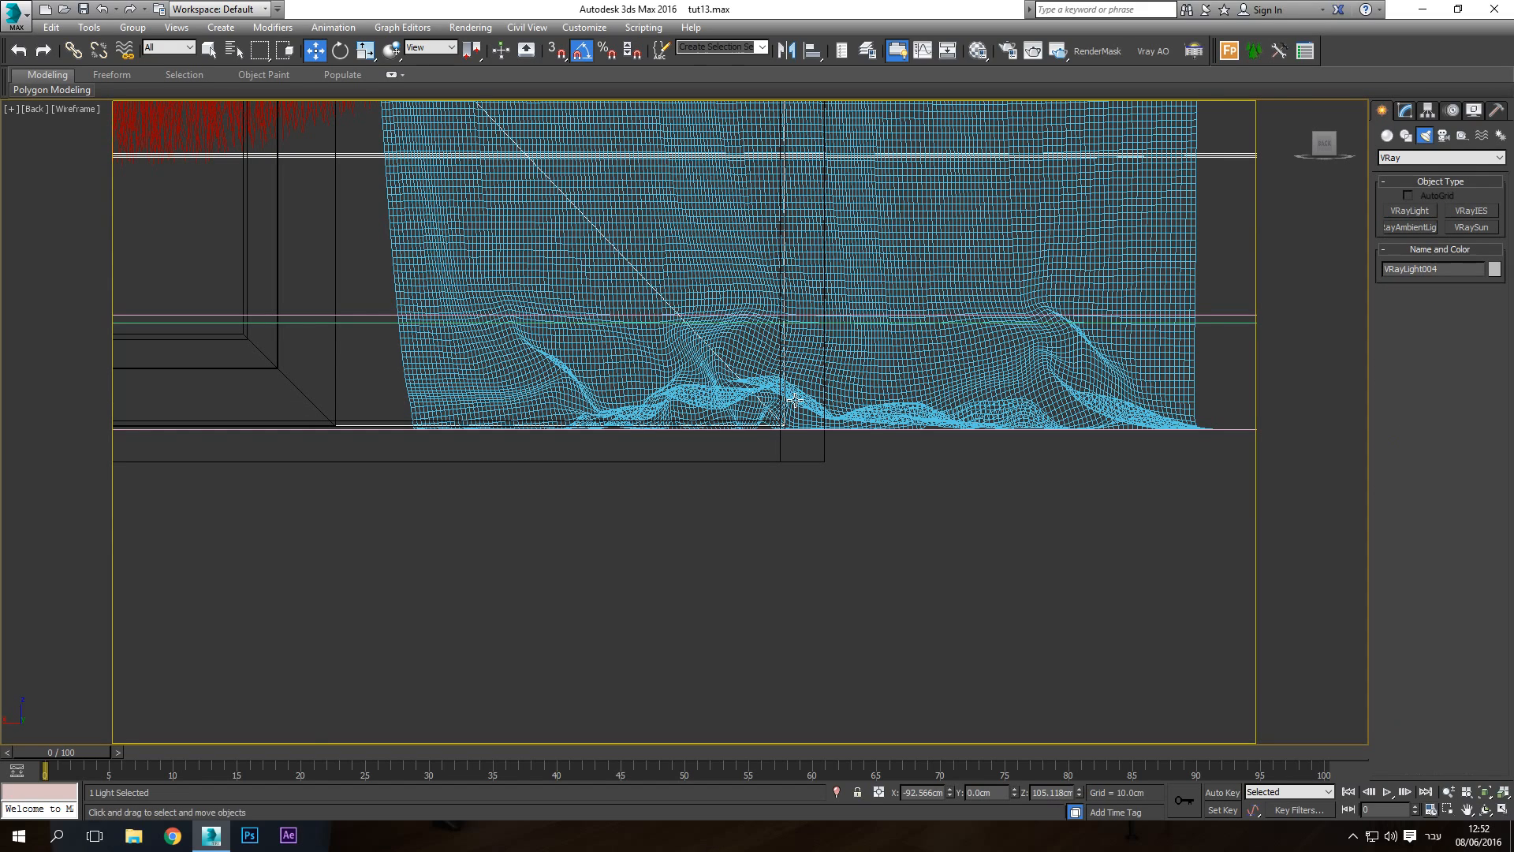
{"action": "key", "text": "t"}
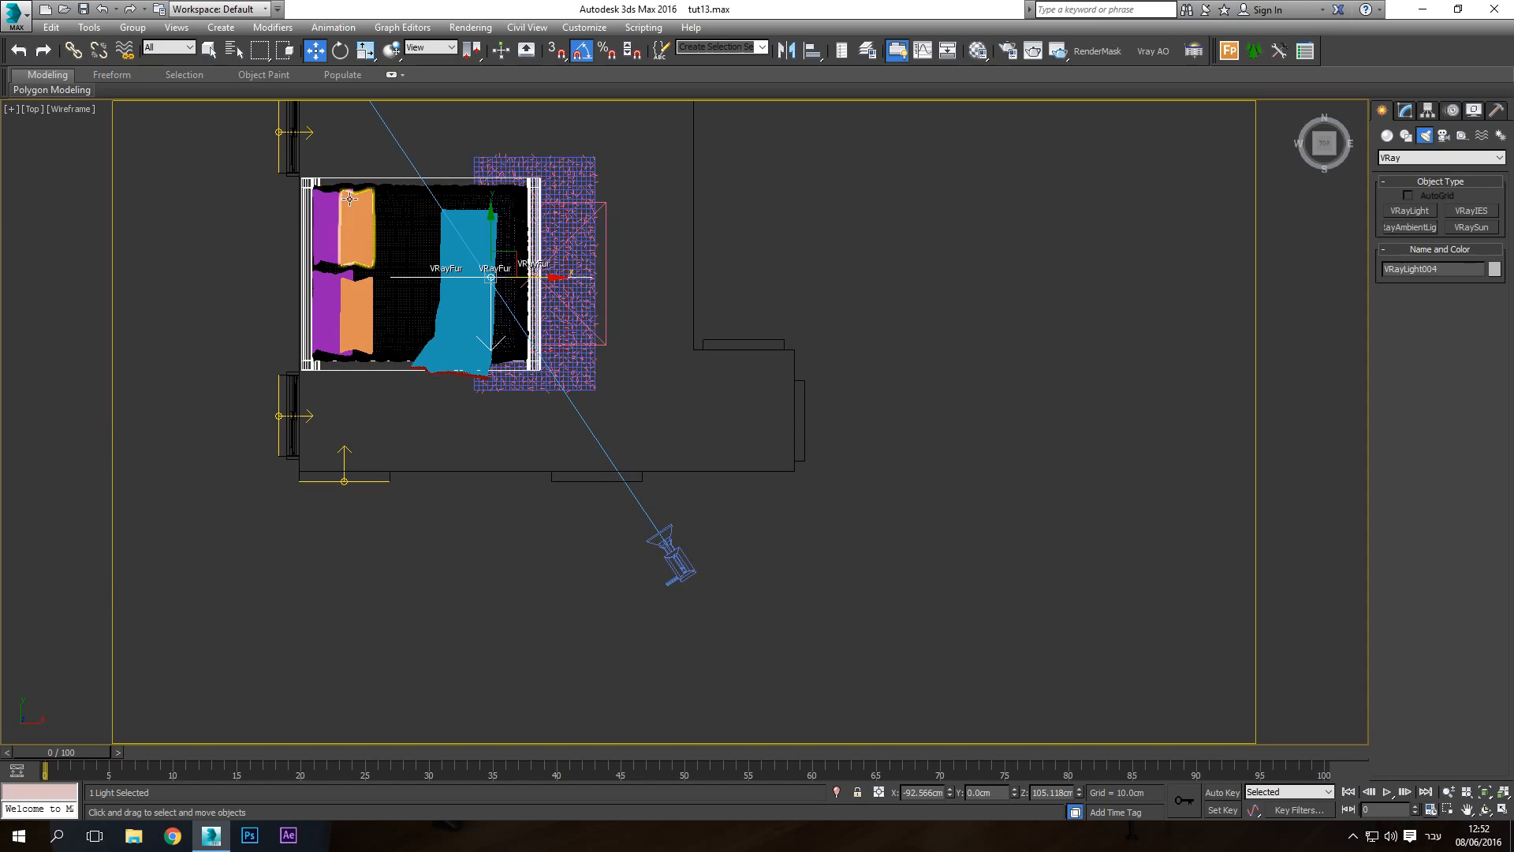
{"action": "middle_click_drag", "start_coordinate": [360, 213], "coordinate": [395, 507]}
{"action": "left_click_drag", "start_coordinate": [526, 524], "coordinate": [523, 309]}
{"action": "scroll", "coordinate": [527, 332], "scroll_direction": "up", "scroll_amount": 8}
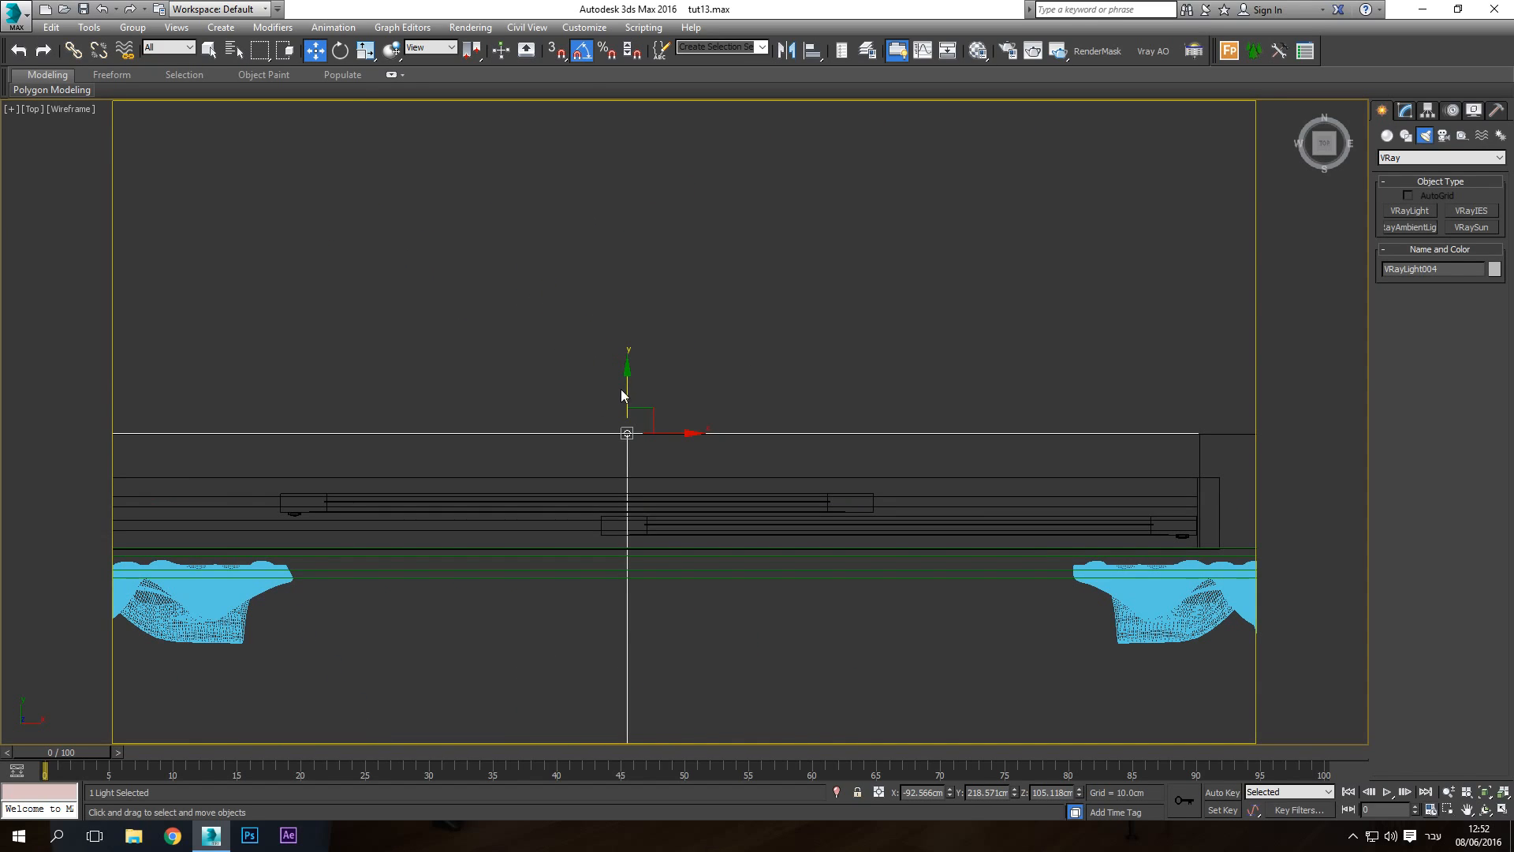
{"action": "left_click_drag", "start_coordinate": [621, 390], "coordinate": [615, 389]}
Examine the balcony door light's position and direction in the shaded Perspective view from outside the building
{"action": "key", "text": "p"}
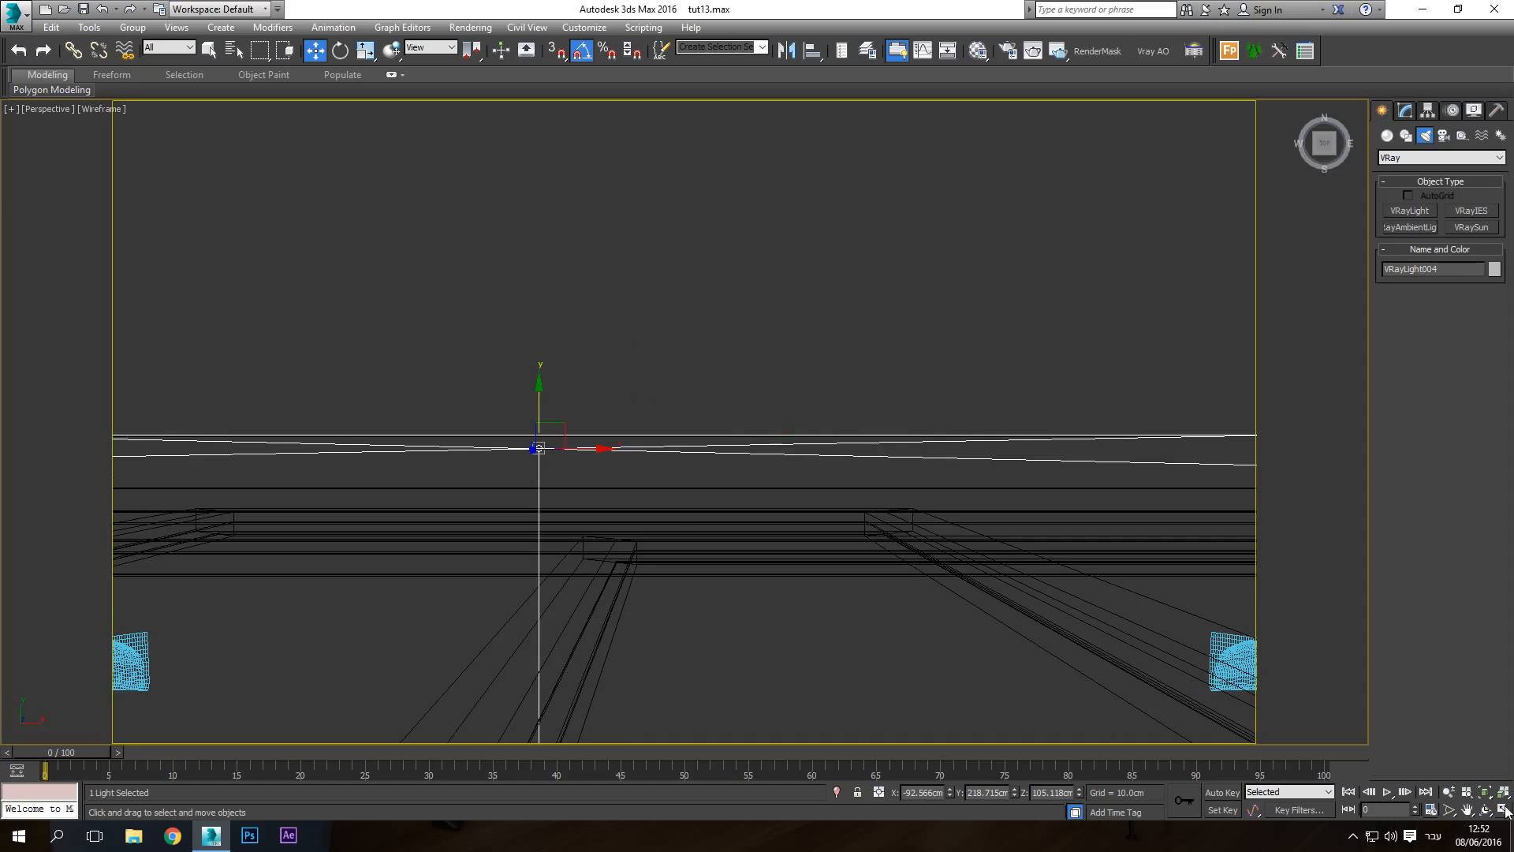
{"action": "left_click", "coordinate": [1492, 792]}
{"action": "left_click", "coordinate": [1485, 811]}
{"action": "key", "text": "F3"}
{"action": "mouse_move", "coordinate": [513, 345]}
{"action": "left_mouse_down"}
{"action": "mouse_move", "coordinate": [655, 273]}
{"action": "mouse_move", "coordinate": [746, 262]}
{"action": "mouse_move", "coordinate": [655, 440]}
{"action": "mouse_move", "coordinate": [794, 442]}
{"action": "mouse_move", "coordinate": [625, 422]}
{"action": "mouse_move", "coordinate": [642, 376]}
{"action": "left_mouse_up"}
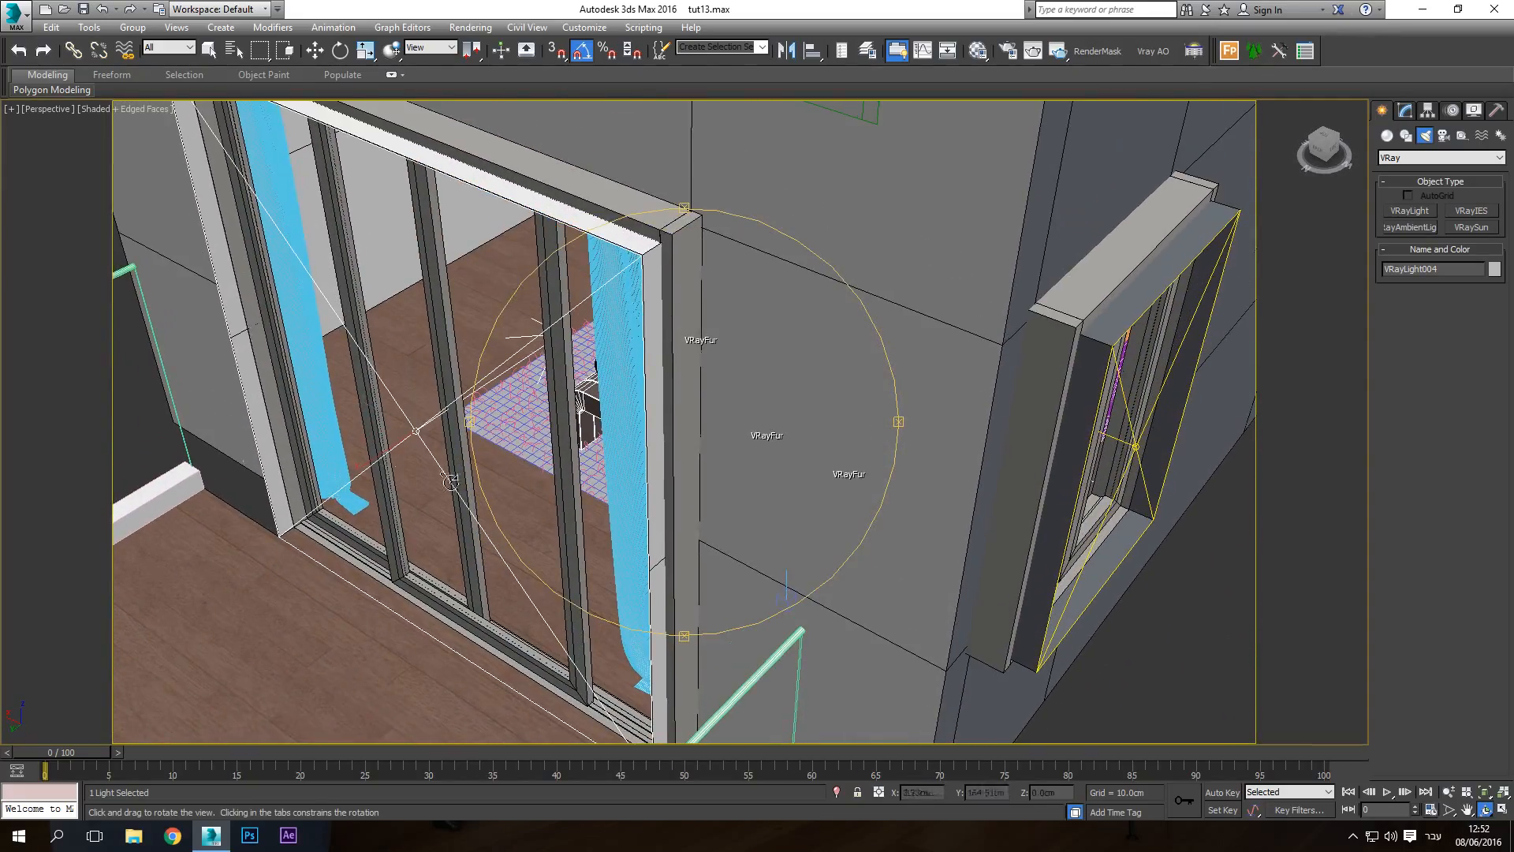
{"action": "left_click_drag", "start_coordinate": [487, 500], "coordinate": [389, 460]}
{"action": "key", "text": "w"}
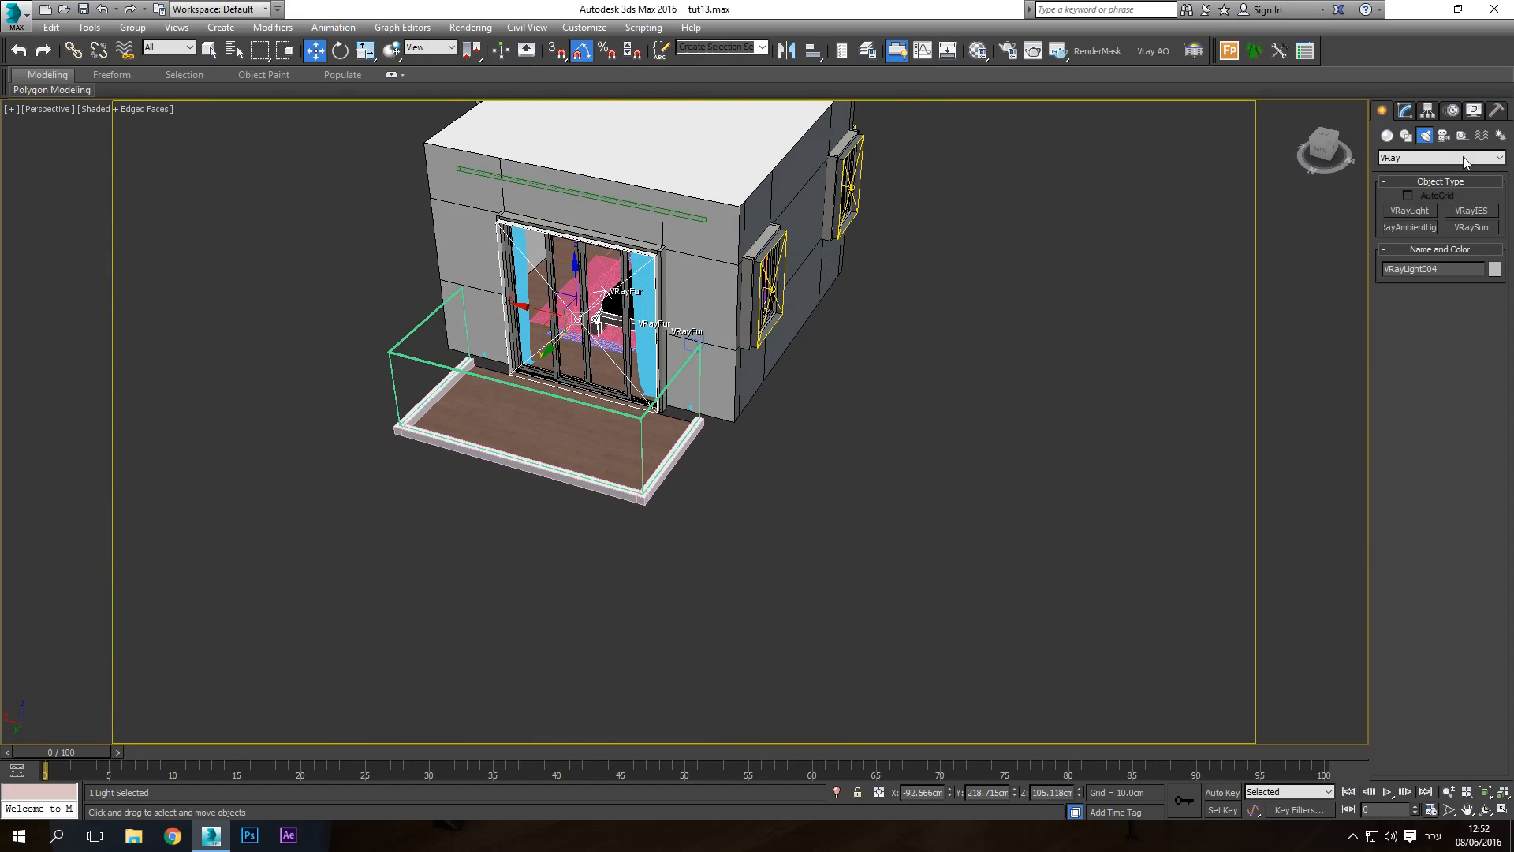
Turn on the Skylight portal option for the balcony door light
{"action": "left_click", "coordinate": [1406, 110]}
{"action": "left_click", "coordinate": [209, 50]}
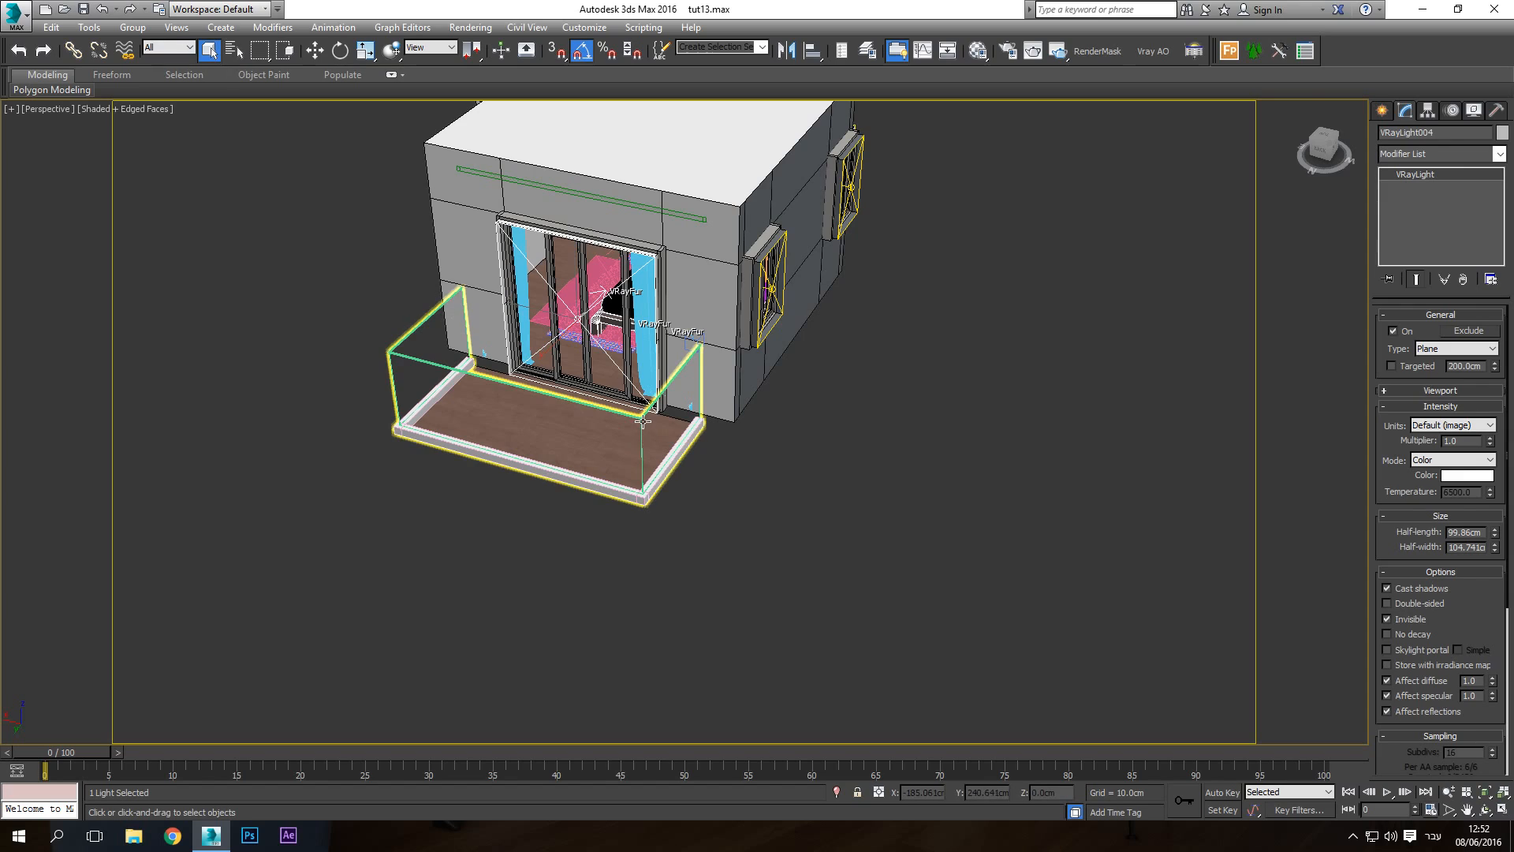
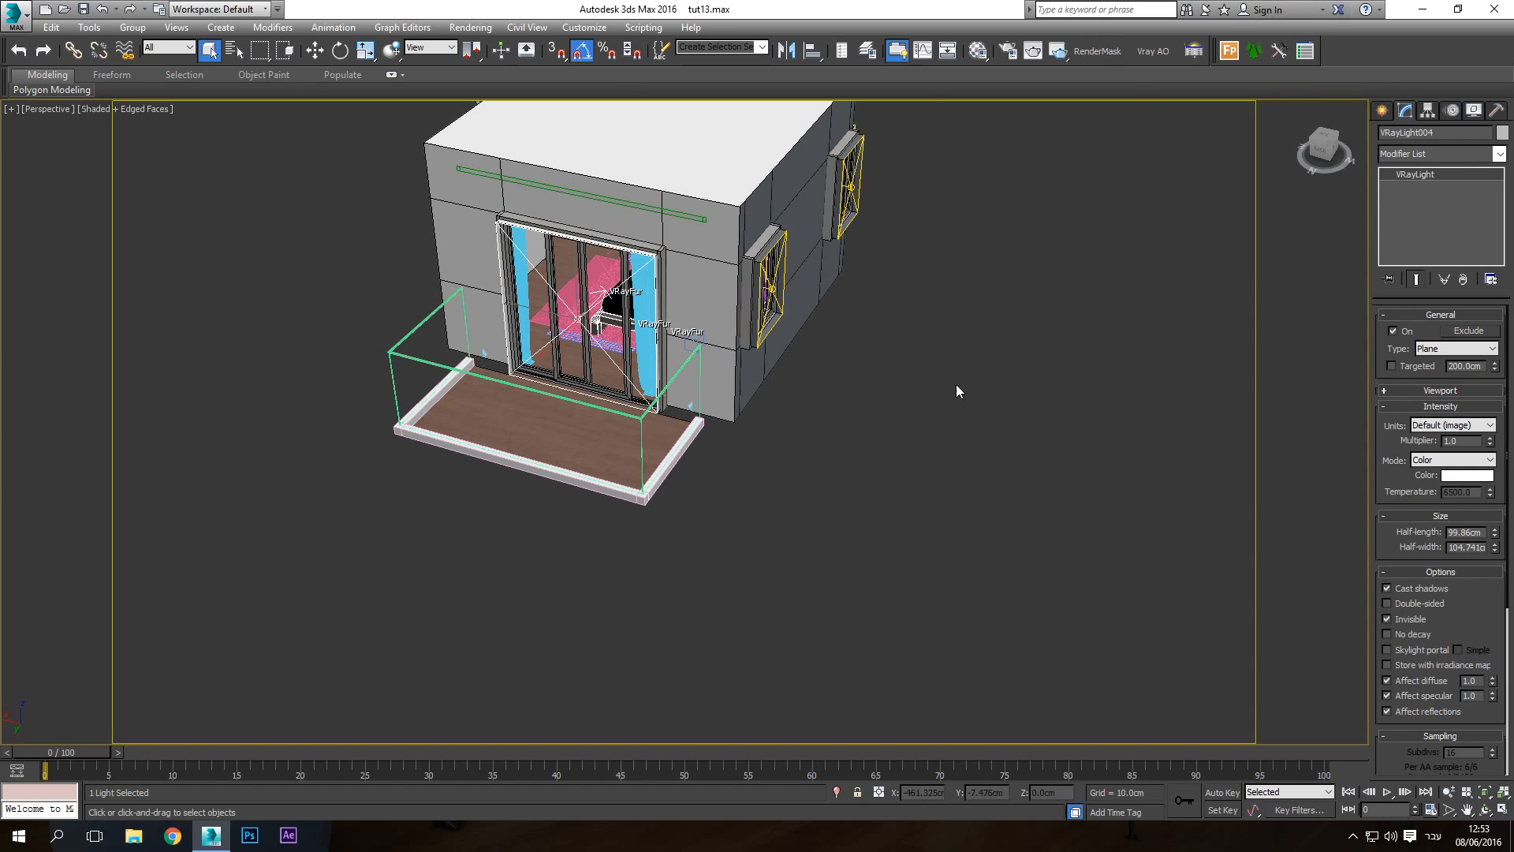
{"action": "left_click", "coordinate": [1412, 652]}
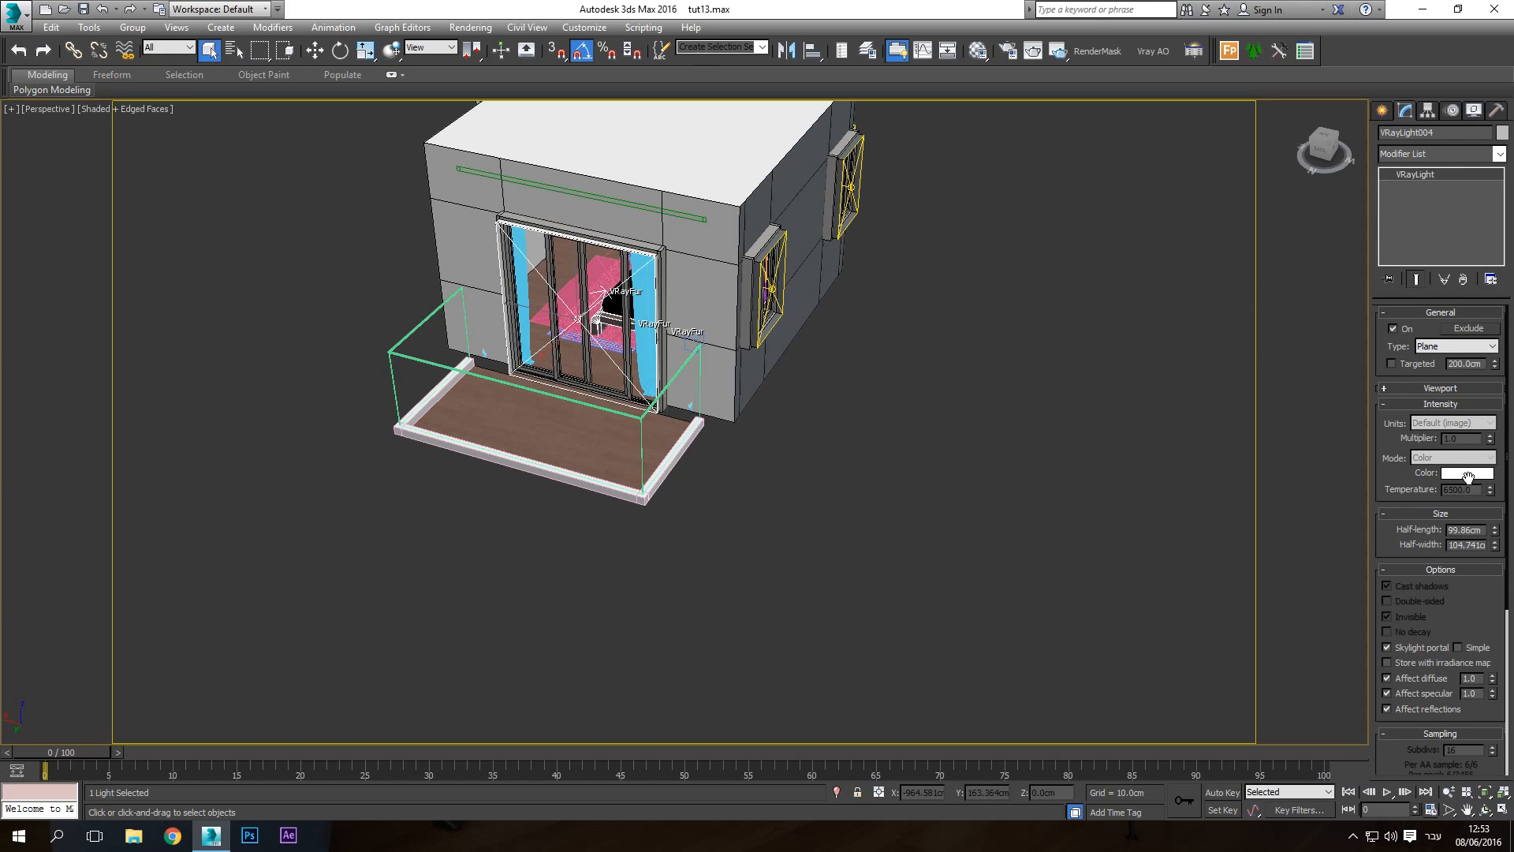
{"action": "middle_click_drag", "start_coordinate": [686, 419], "coordinate": [729, 480]}
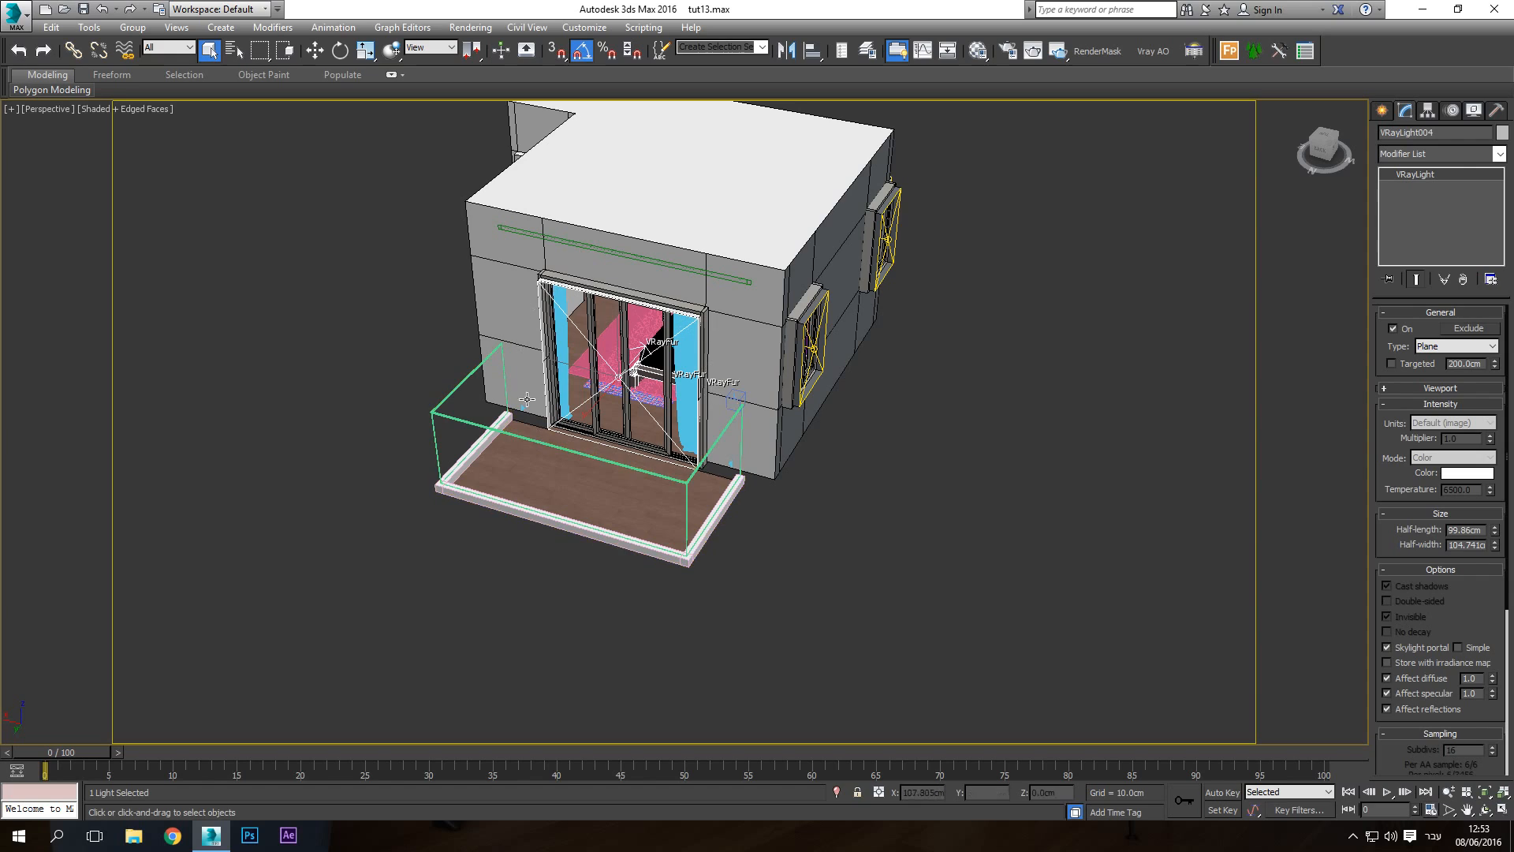
{"action": "middle_click_drag", "start_coordinate": [606, 359], "coordinate": [609, 397]}
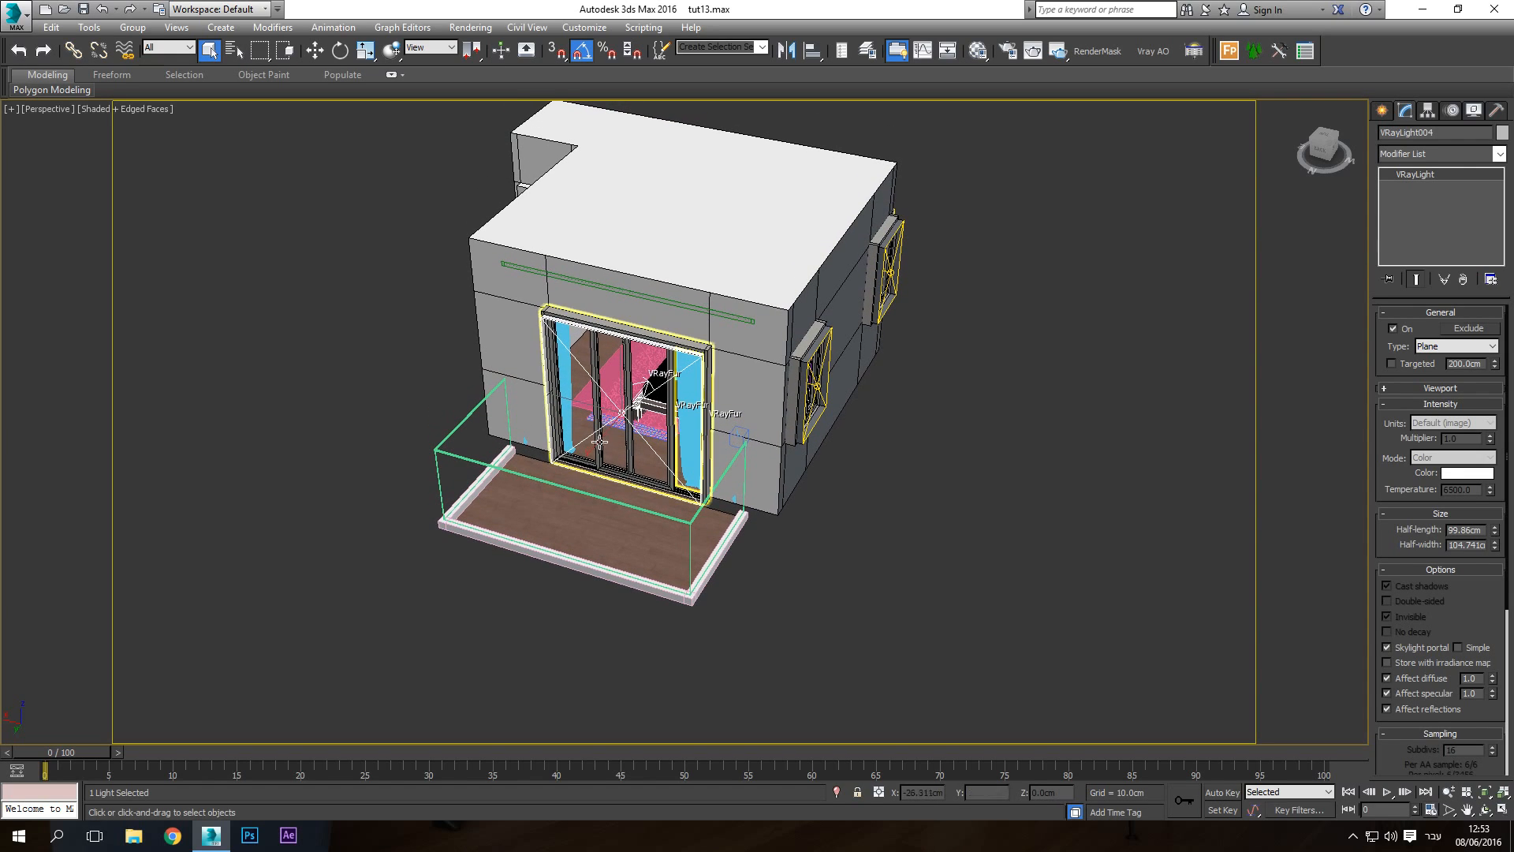
{"action": "scroll", "coordinate": [765, 544], "scroll_direction": "down", "scroll_amount": 4}
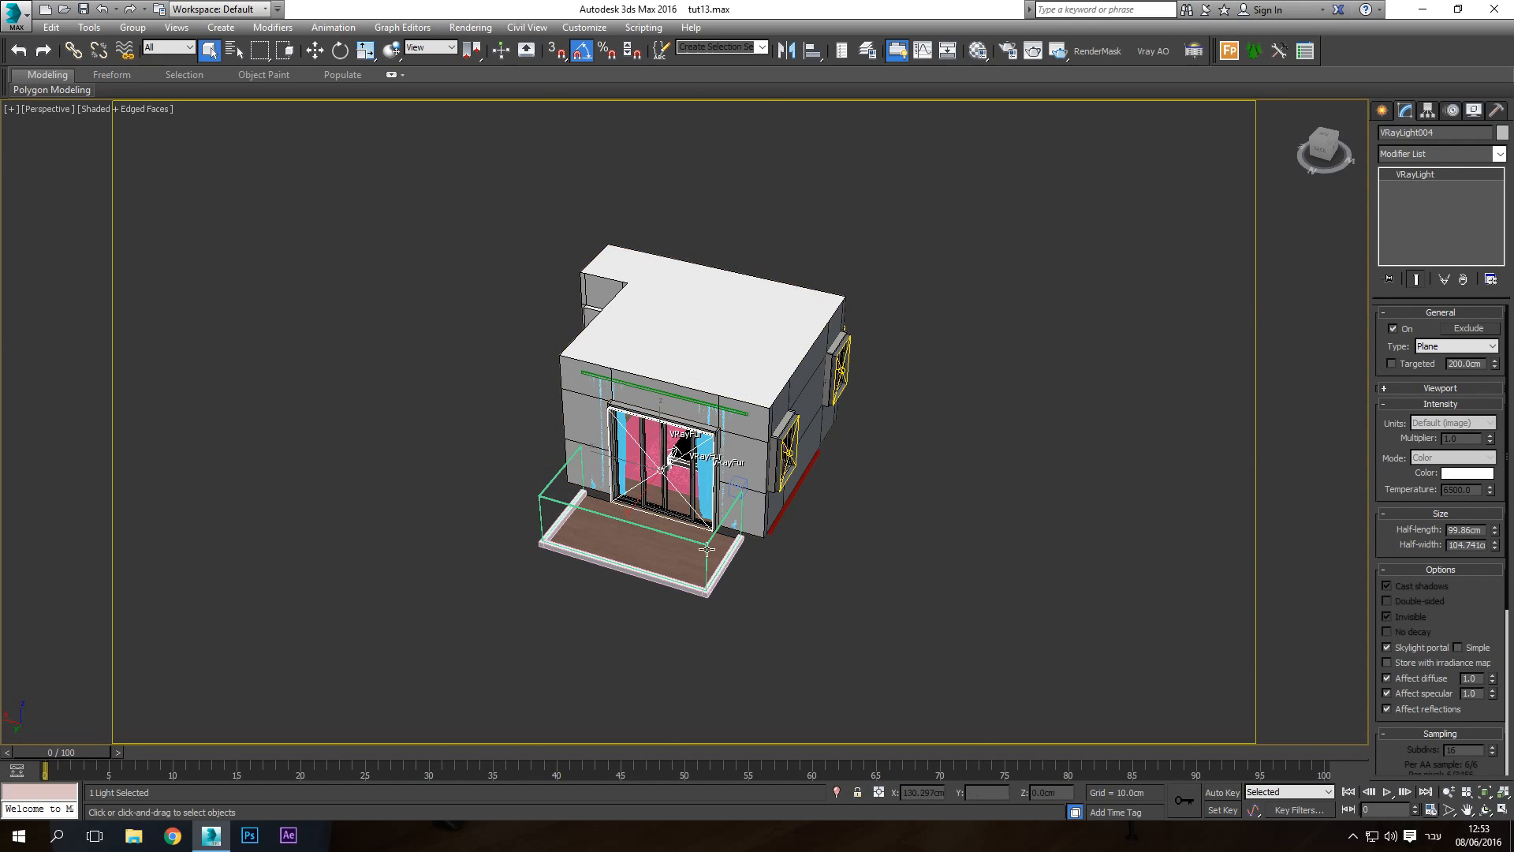
{"action": "scroll", "coordinate": [679, 478], "scroll_direction": "up", "scroll_amount": 3}
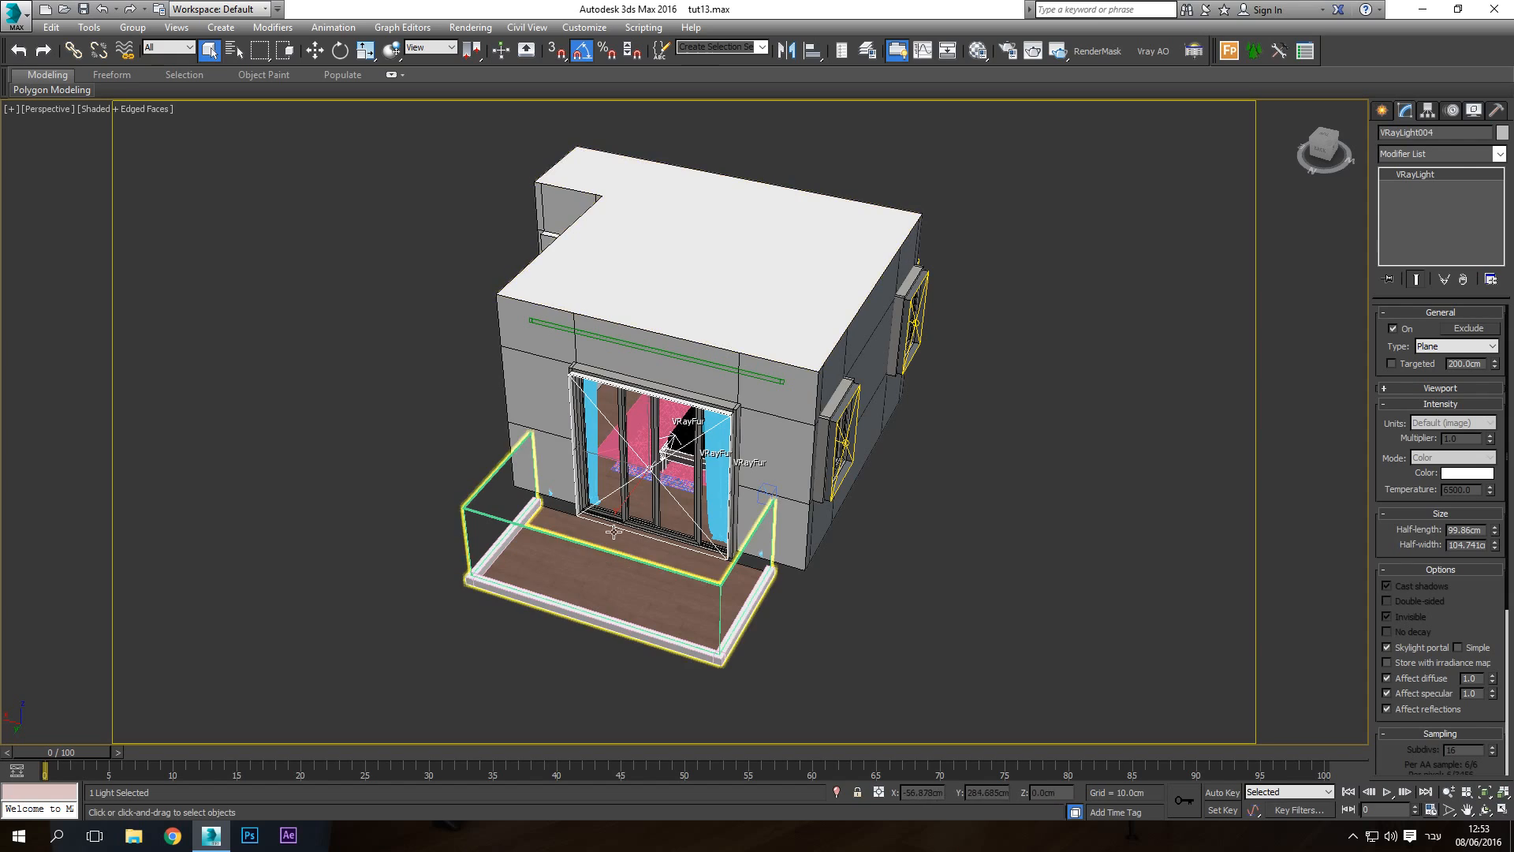
{"action": "middle_click_drag", "start_coordinate": [739, 348], "coordinate": [667, 385]}
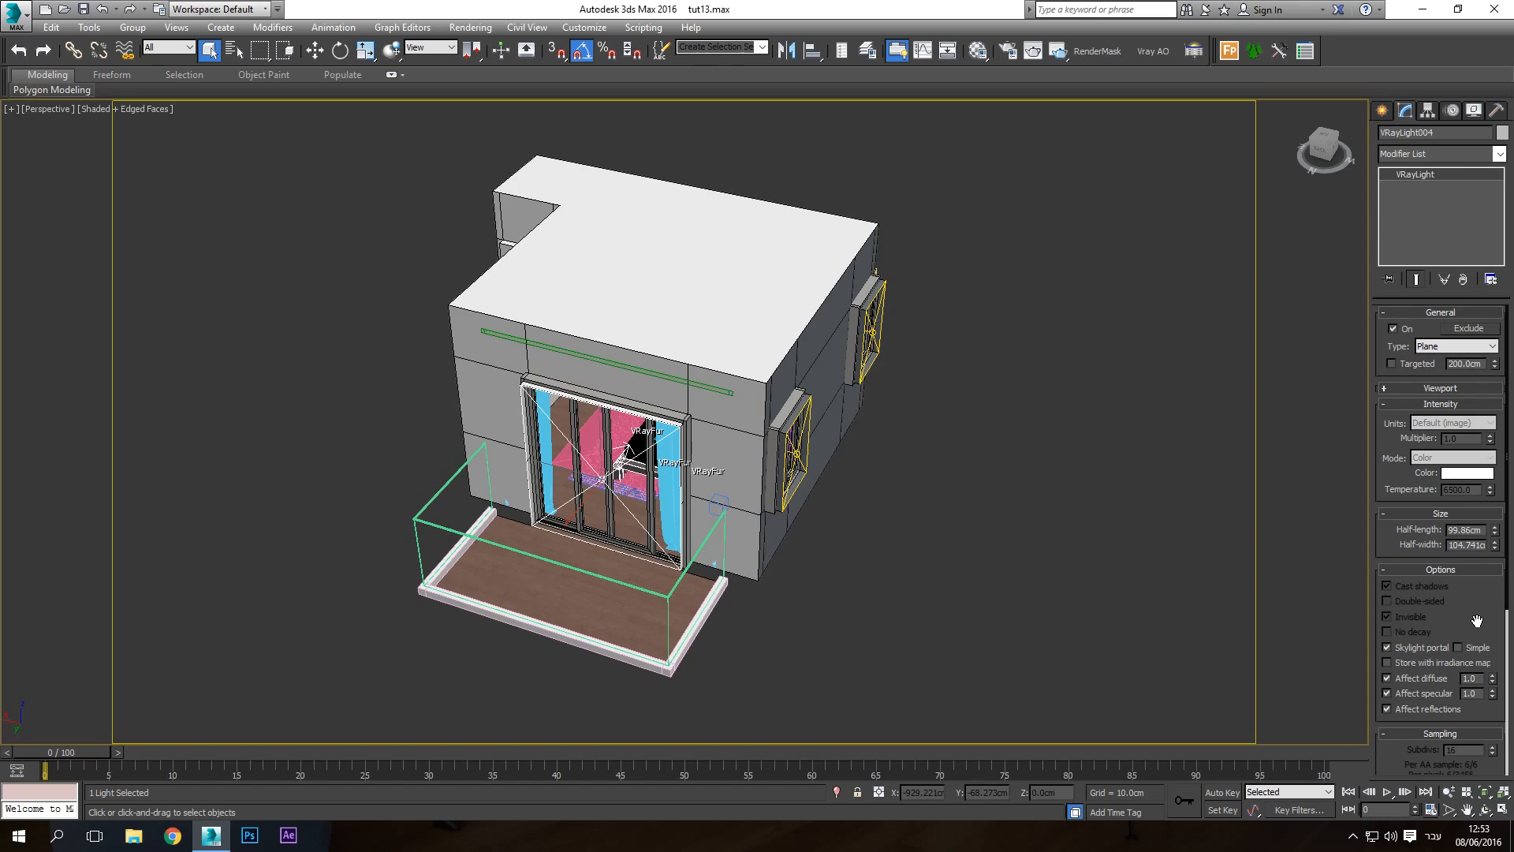
Check the balcony door light's sampling settings and the wood floor material's reflection subdivisions in the Material Editor
{"action": "scroll", "coordinate": [1475, 619], "scroll_direction": "down", "scroll_amount": 2}
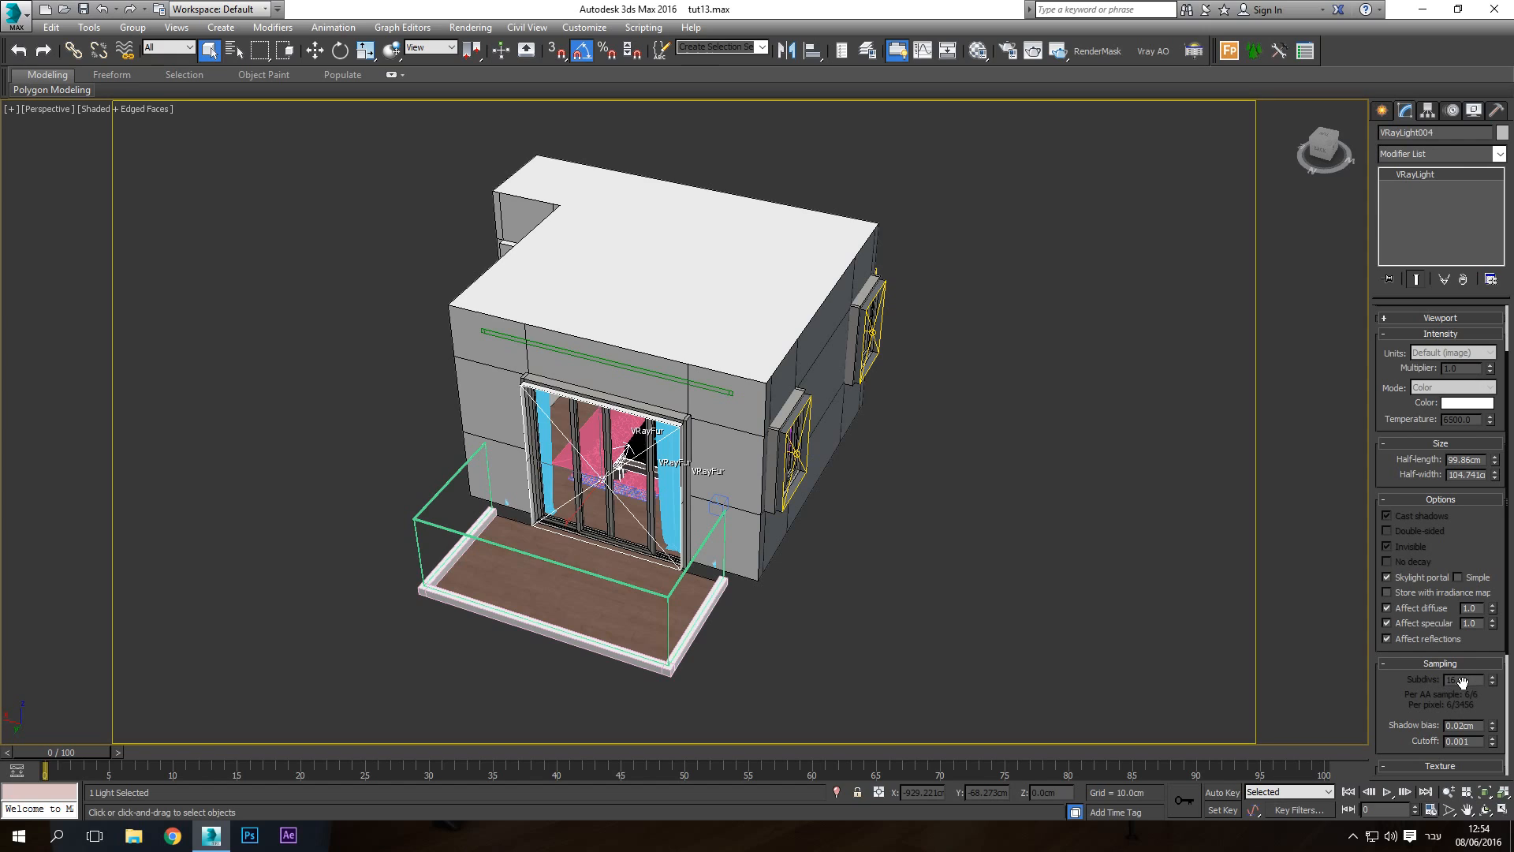
{"action": "left_click", "coordinate": [979, 50]}
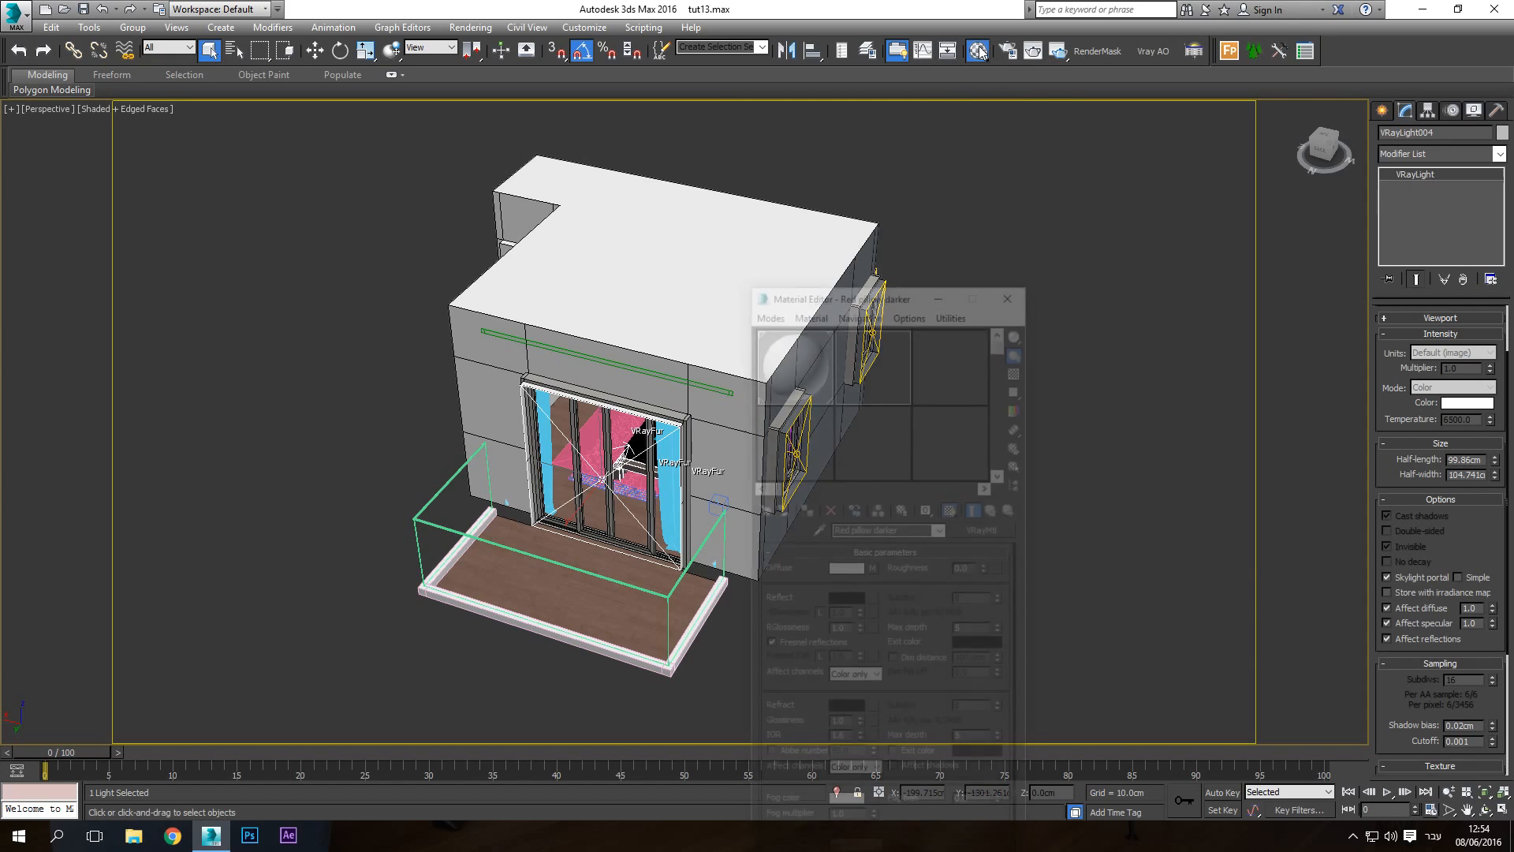
{"action": "left_click", "coordinate": [876, 454]}
{"action": "left_click", "coordinate": [799, 427]}
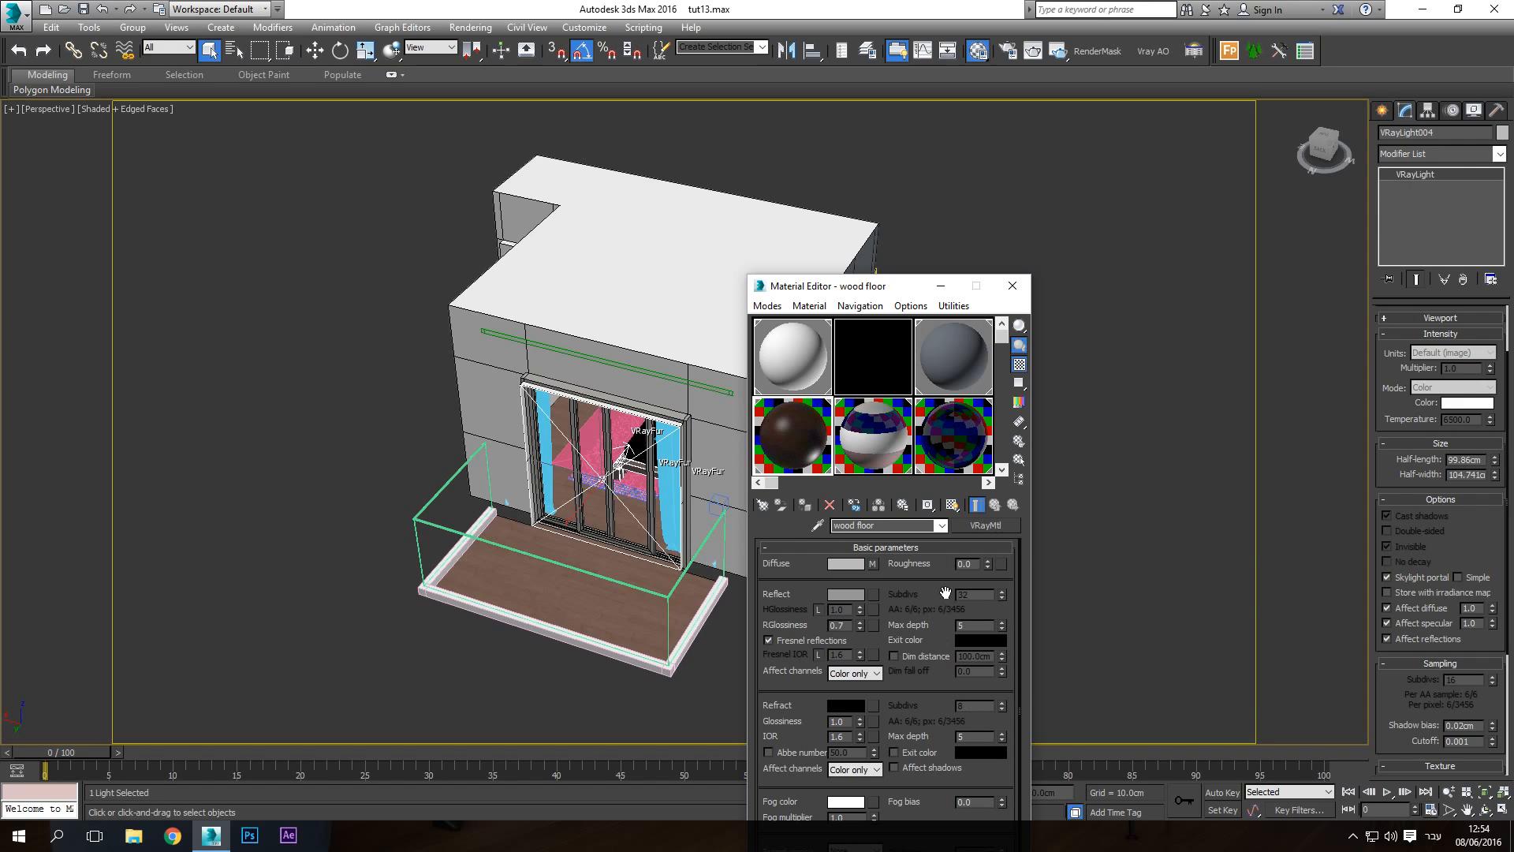
{"action": "left_click", "coordinate": [1012, 286]}
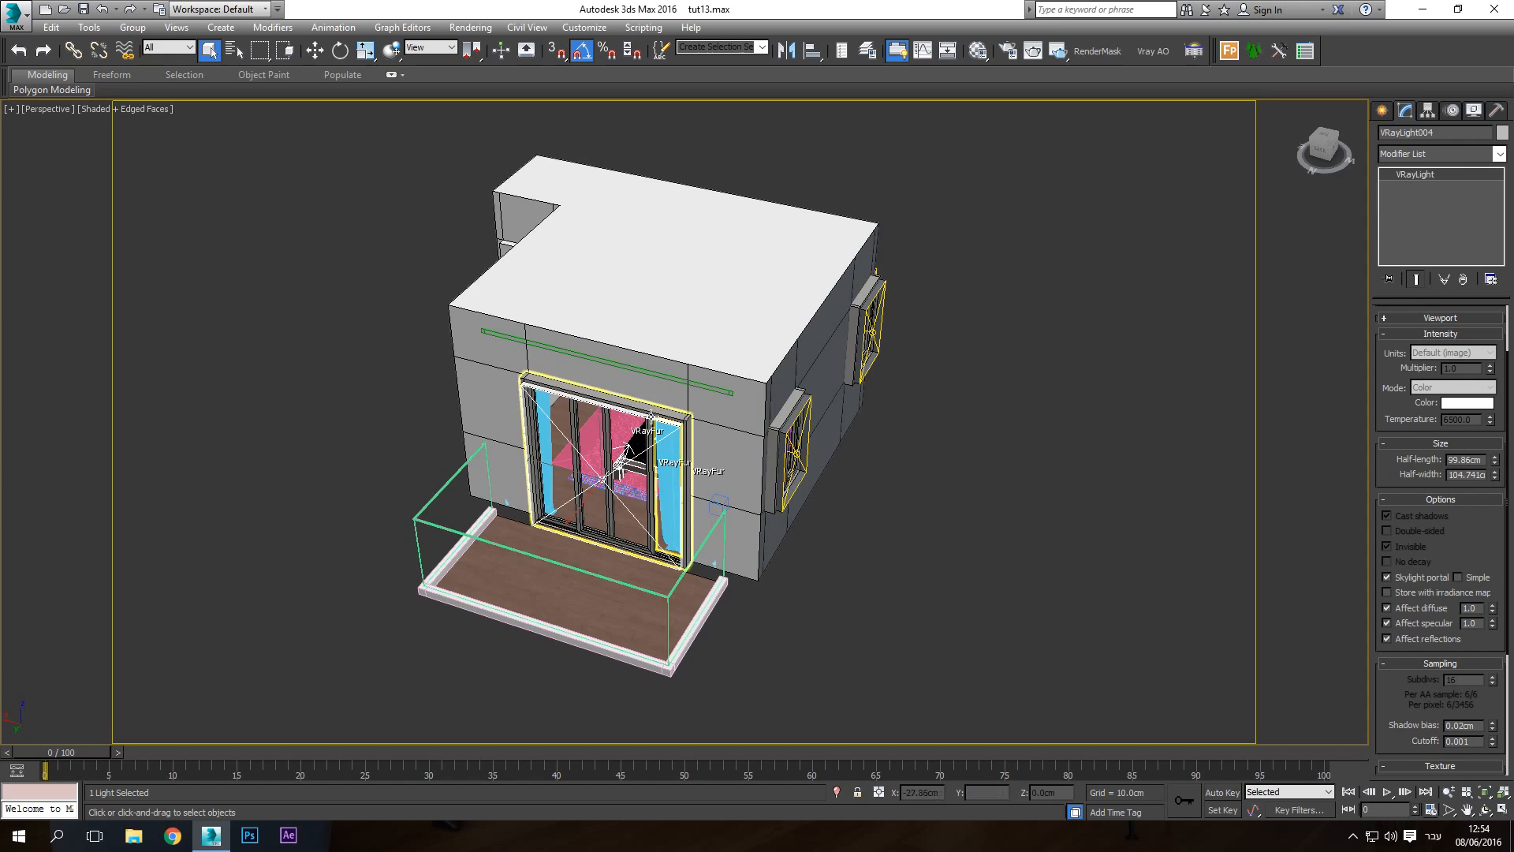
Turn on the Skylight portal option for the two plane lights over the side wall's windows
{"action": "left_click", "coordinate": [1486, 810]}
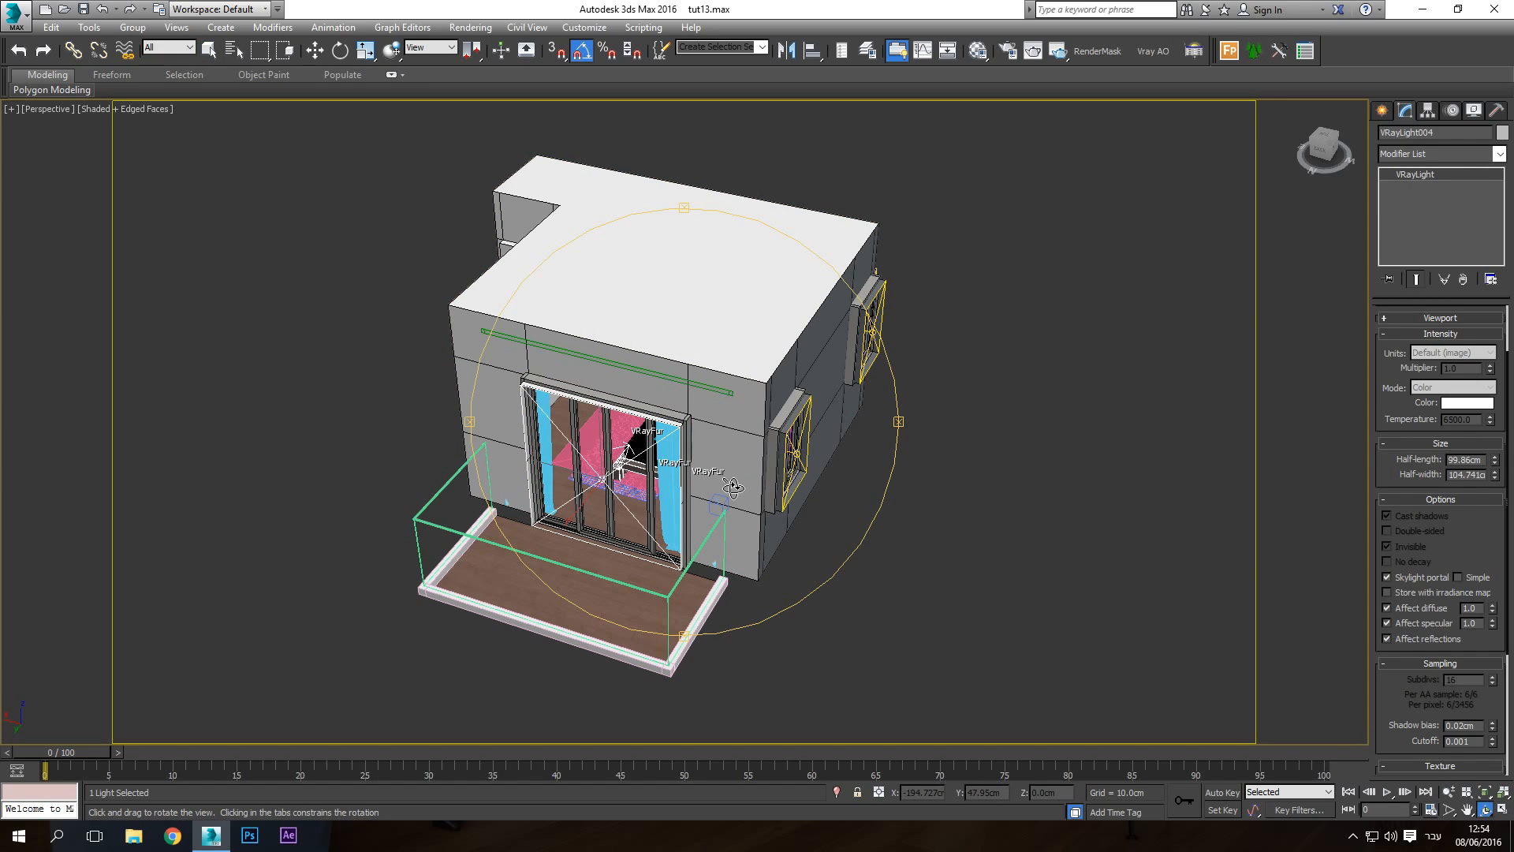
{"action": "left_click_drag", "start_coordinate": [736, 488], "coordinate": [738, 520]}
{"action": "scroll", "coordinate": [691, 490], "scroll_direction": "up", "scroll_amount": 3}
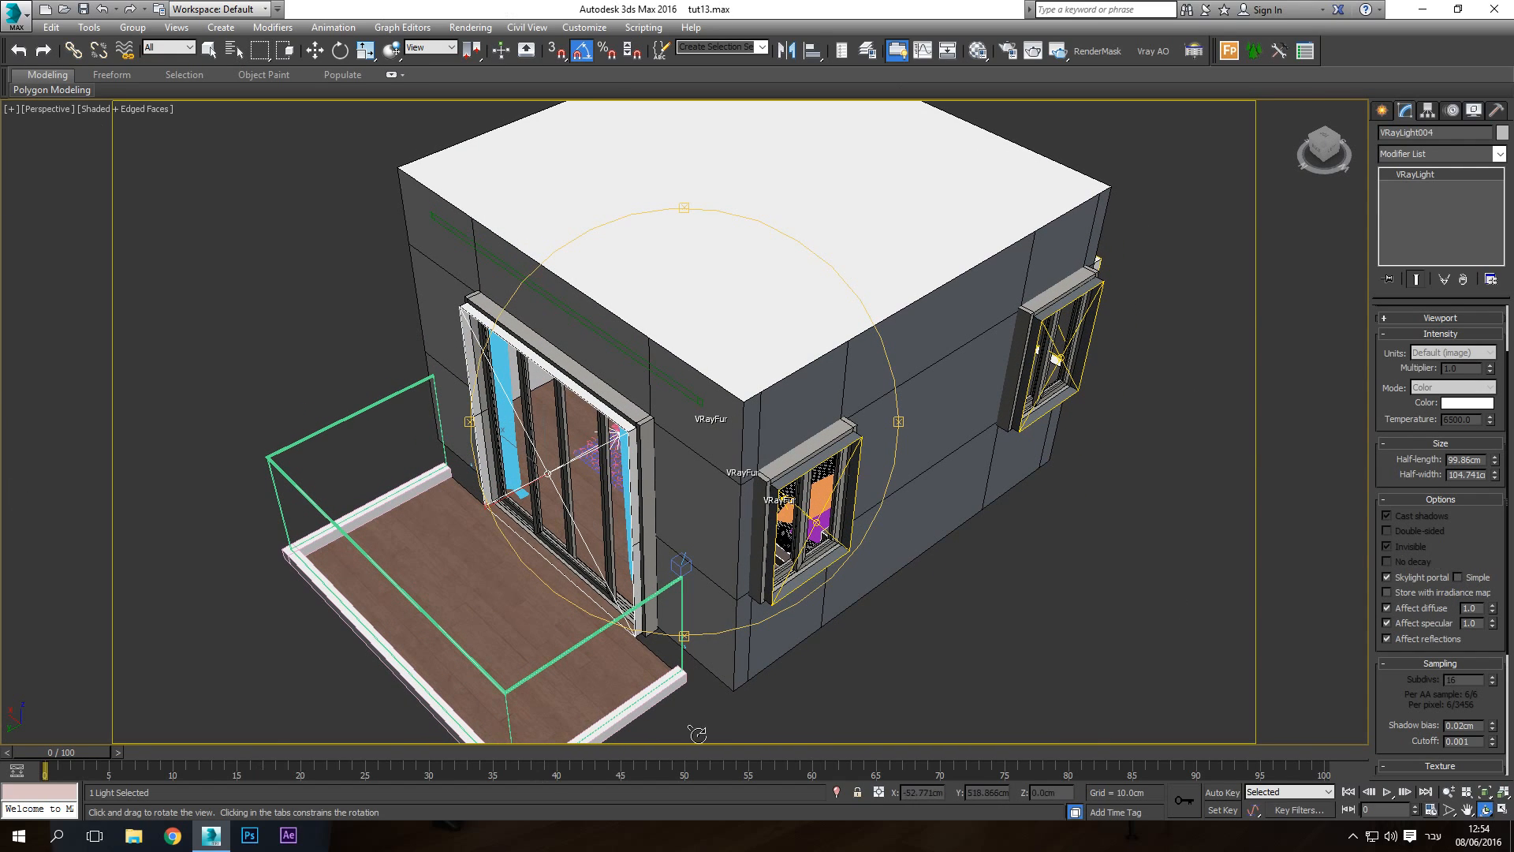
{"action": "scroll", "coordinate": [613, 488], "scroll_direction": "down", "scroll_amount": 3}
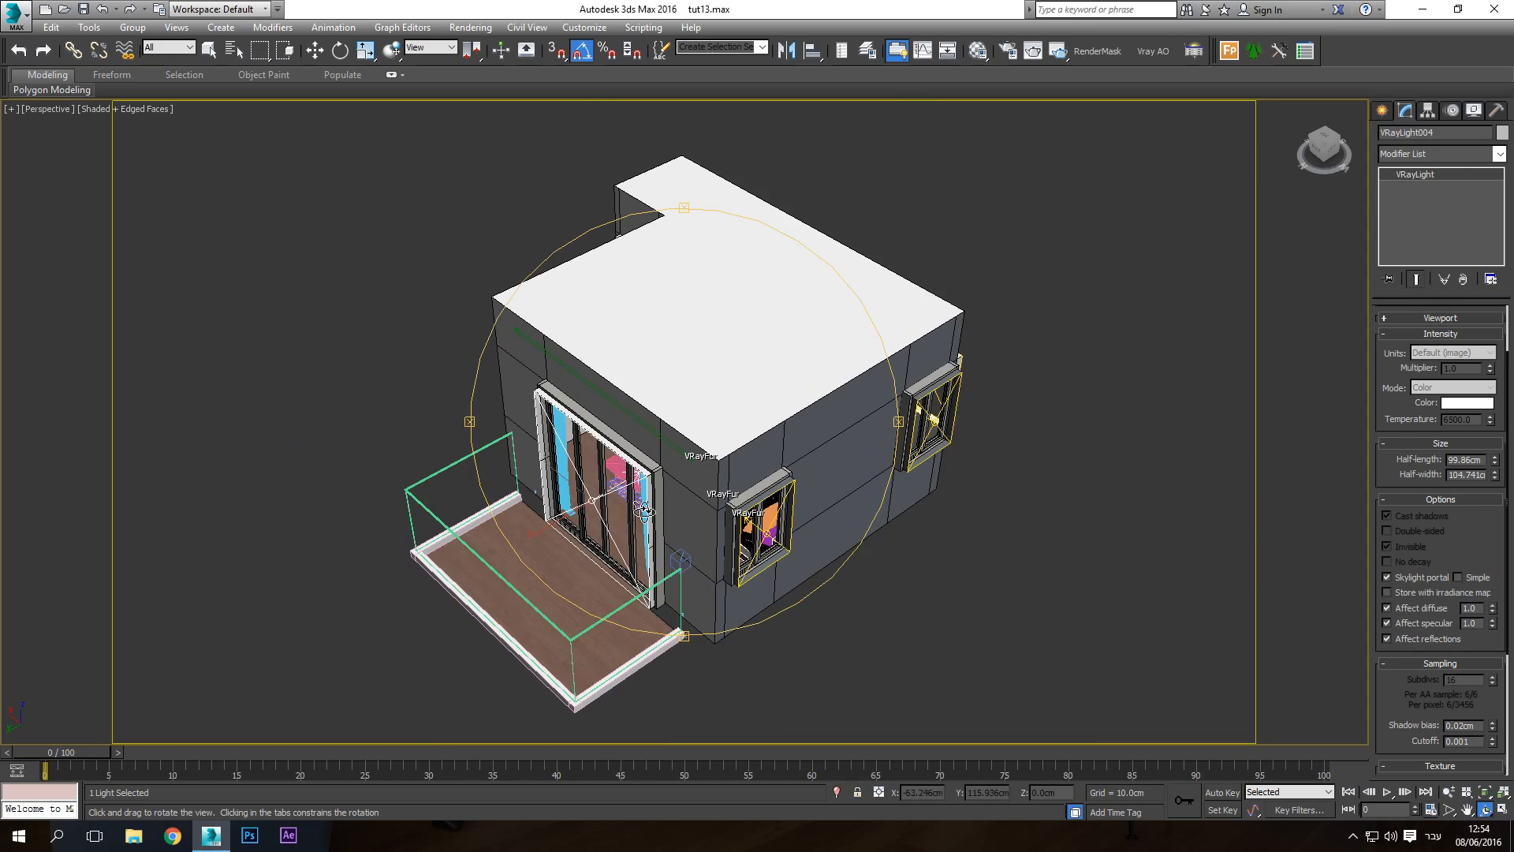
{"action": "scroll", "coordinate": [686, 524], "scroll_direction": "up", "scroll_amount": 2}
{"action": "left_click_drag", "start_coordinate": [691, 525], "coordinate": [683, 526]}
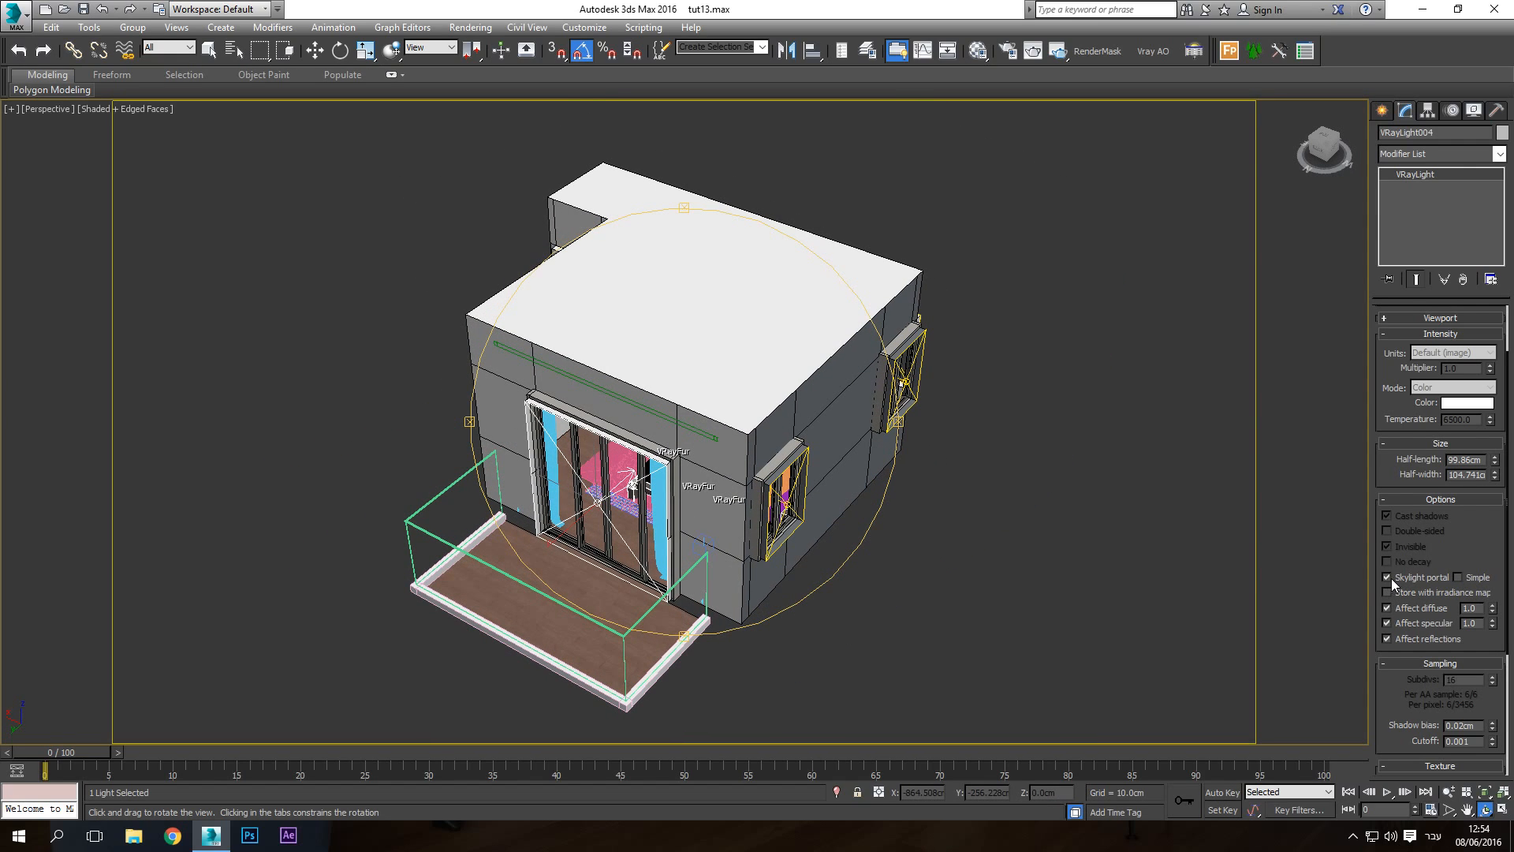
{"action": "left_click_drag", "start_coordinate": [769, 521], "coordinate": [749, 520]}
{"action": "right_click", "coordinate": [749, 520]}
{"action": "left_click", "coordinate": [745, 545]}
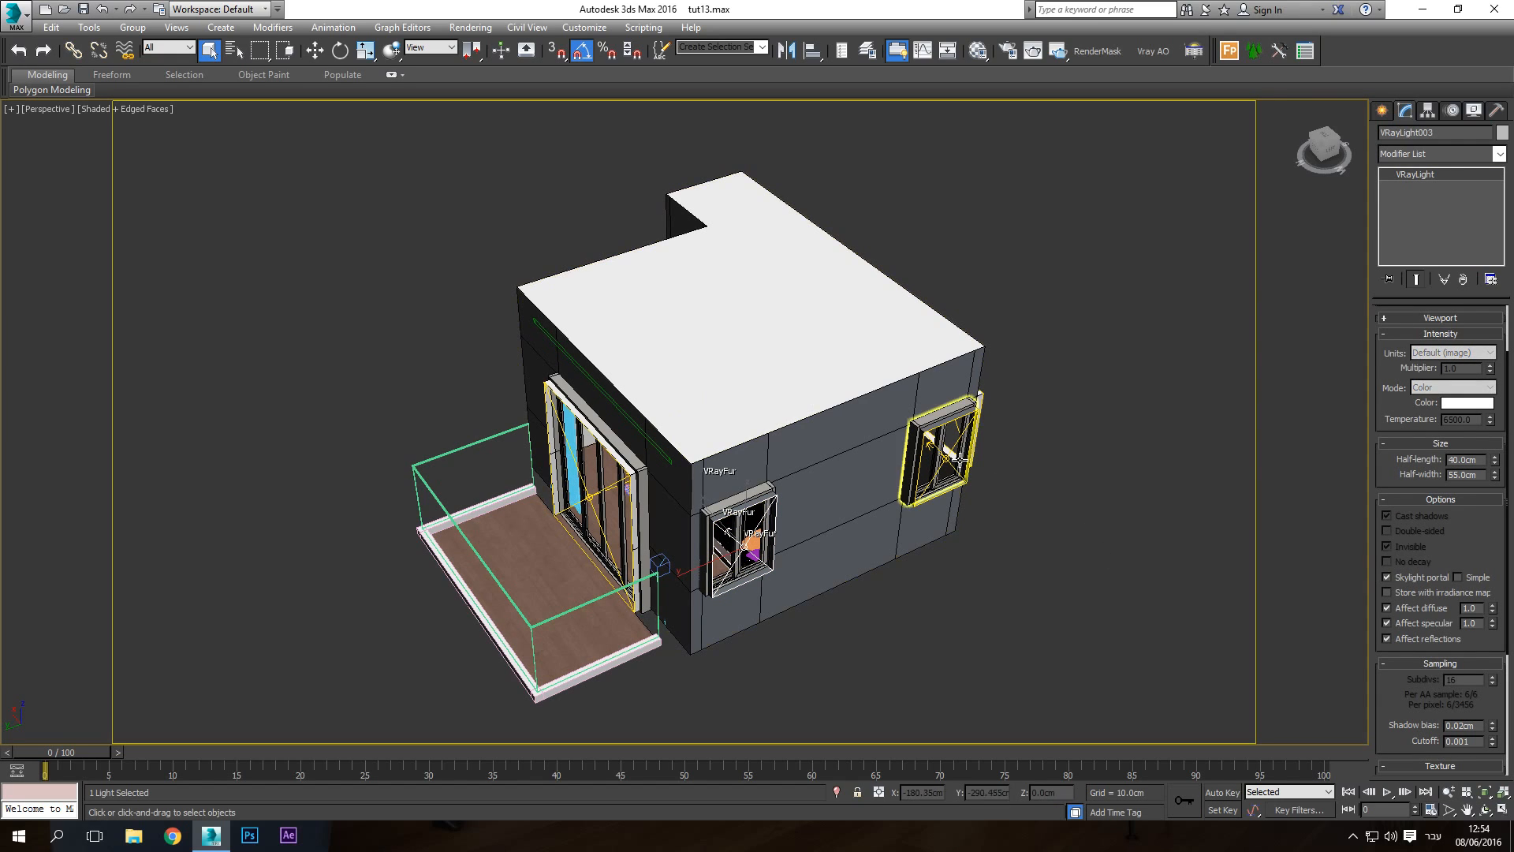
{"action": "left_click", "coordinate": [949, 460]}
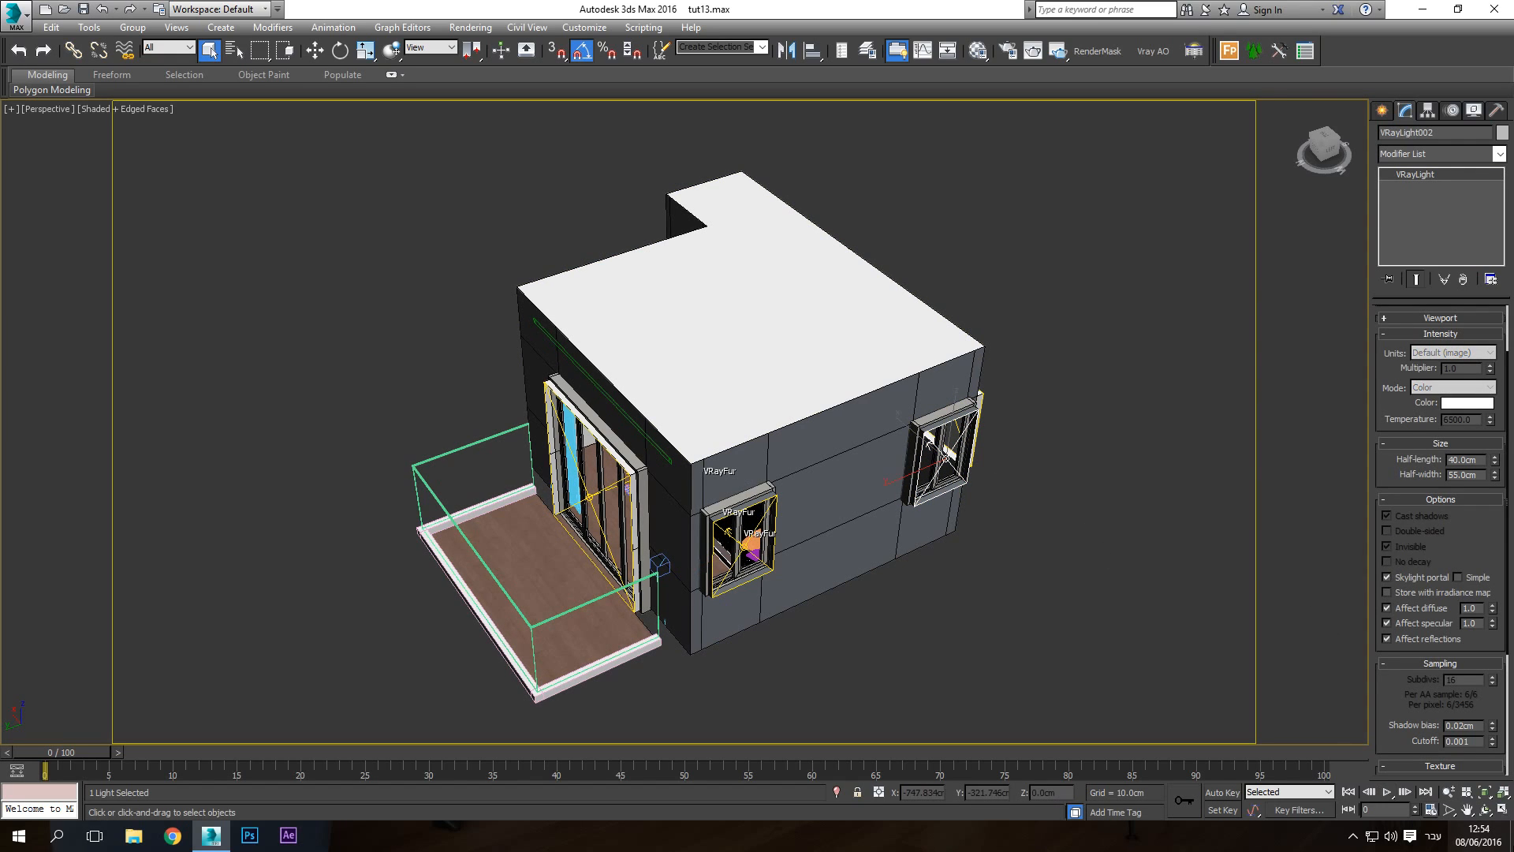
Turn on the Skylight portal option for the plane light over the window around the corner from the side wall
{"action": "left_click", "coordinate": [1484, 811]}
{"action": "left_click_drag", "start_coordinate": [677, 399], "coordinate": [595, 405]}
{"action": "middle_click_drag", "start_coordinate": [990, 451], "coordinate": [783, 467]}
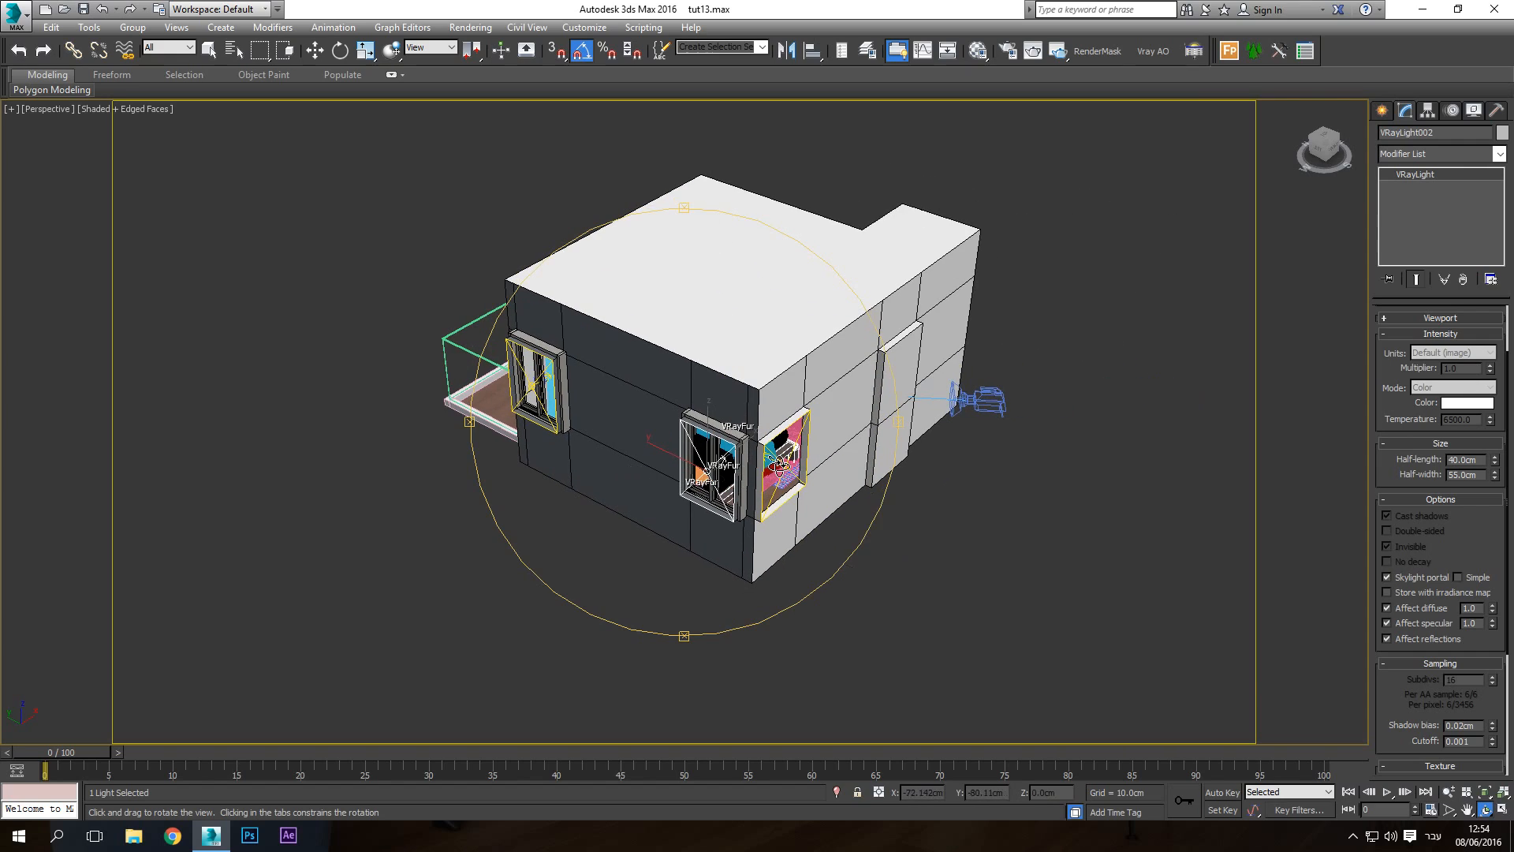
{"action": "right_click", "coordinate": [783, 467]}
{"action": "left_click", "coordinate": [783, 466]}
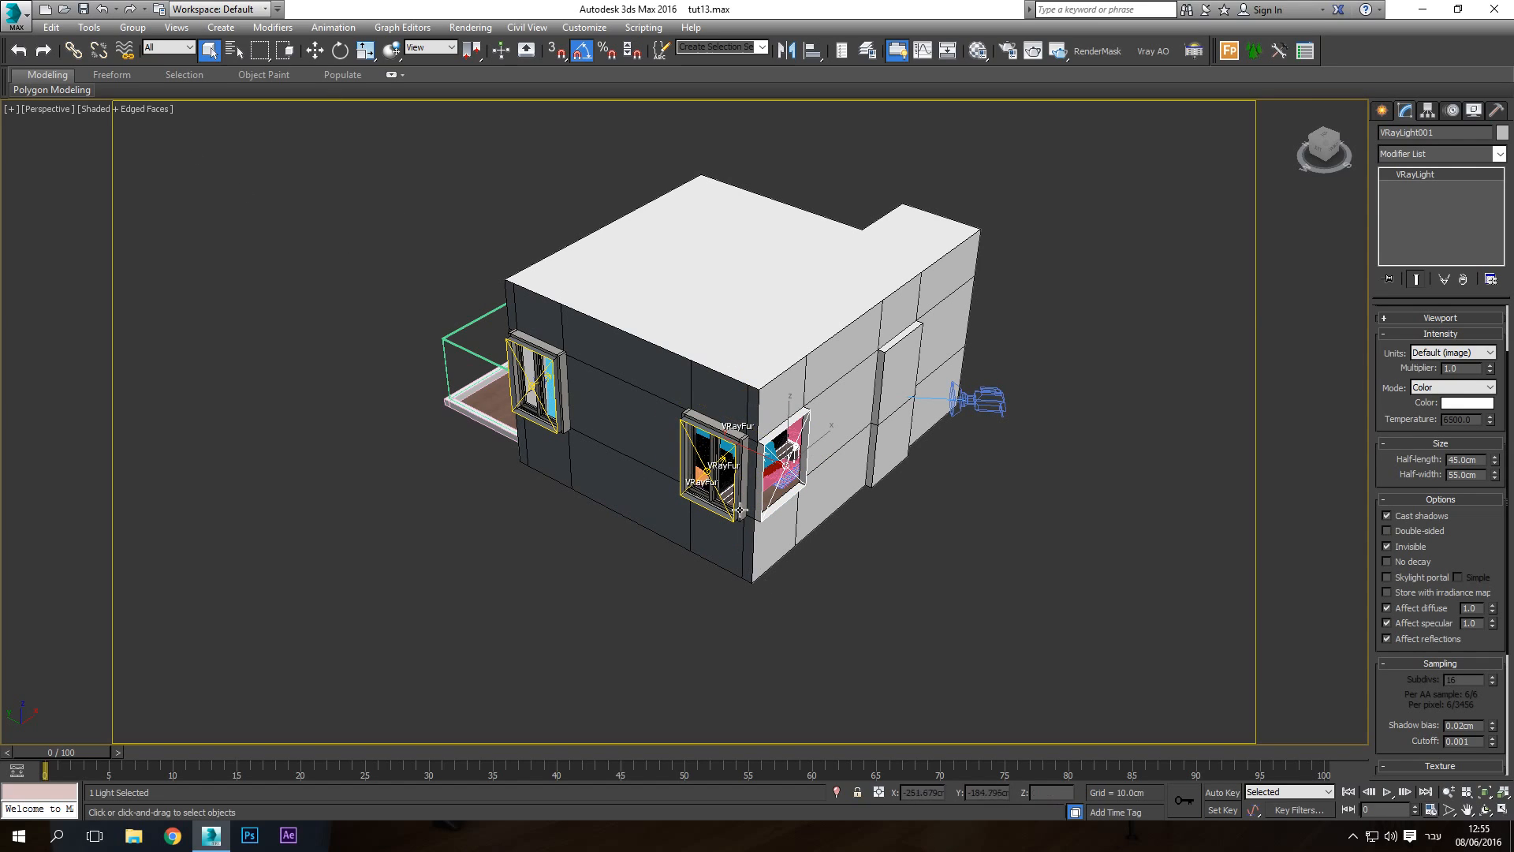
{"action": "left_click", "coordinate": [1413, 578]}
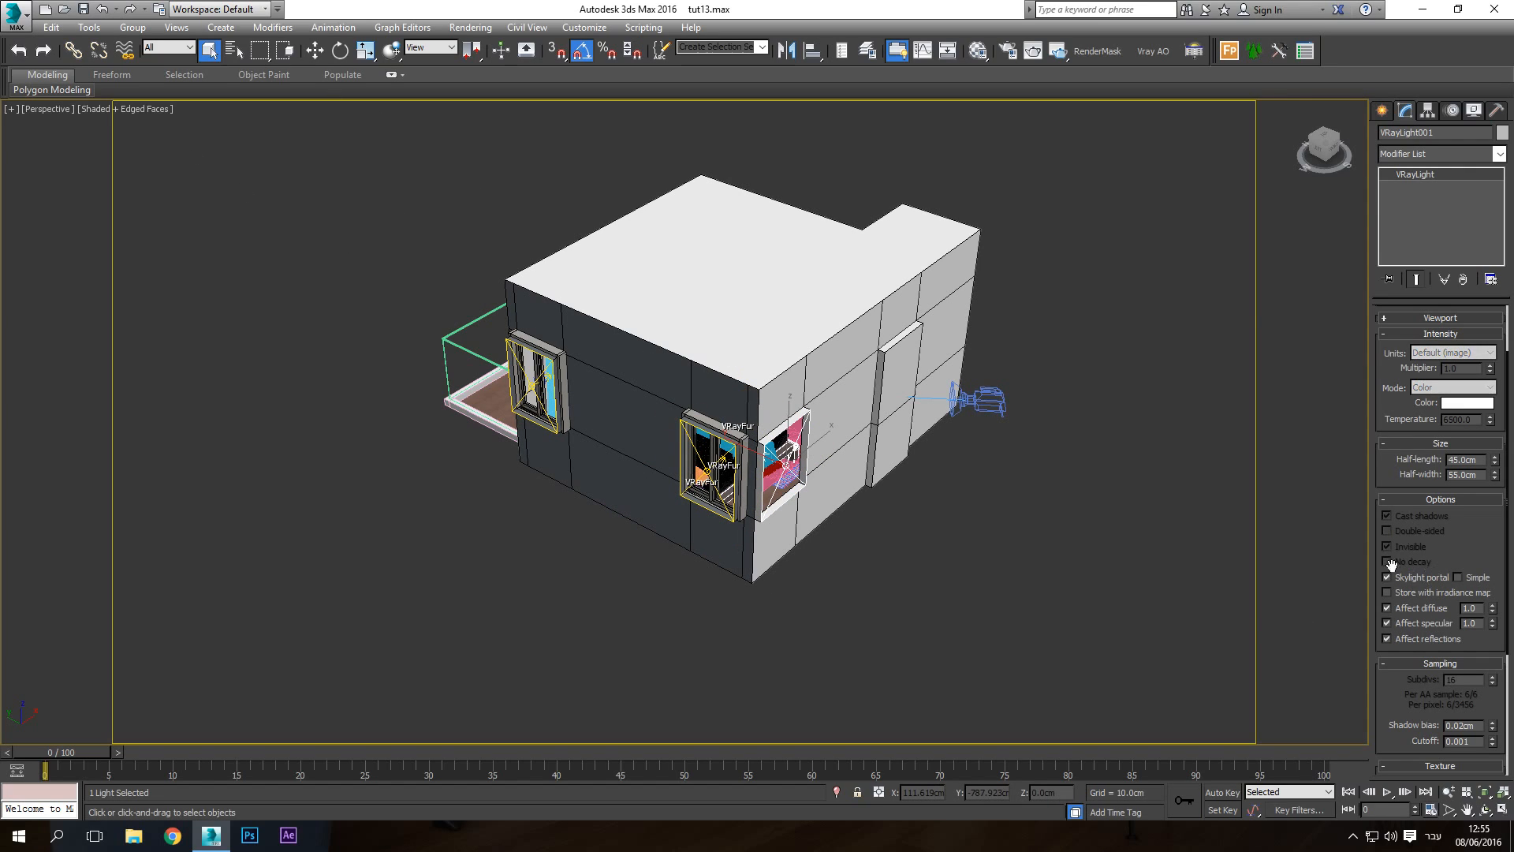
{"action": "left_click", "coordinate": [1485, 809]}
{"action": "mouse_move", "coordinate": [627, 532]}
{"action": "left_mouse_down"}
{"action": "mouse_move", "coordinate": [789, 552]}
{"action": "mouse_move", "coordinate": [612, 508]}
{"action": "left_mouse_up"}
{"action": "right_click", "coordinate": [819, 432]}
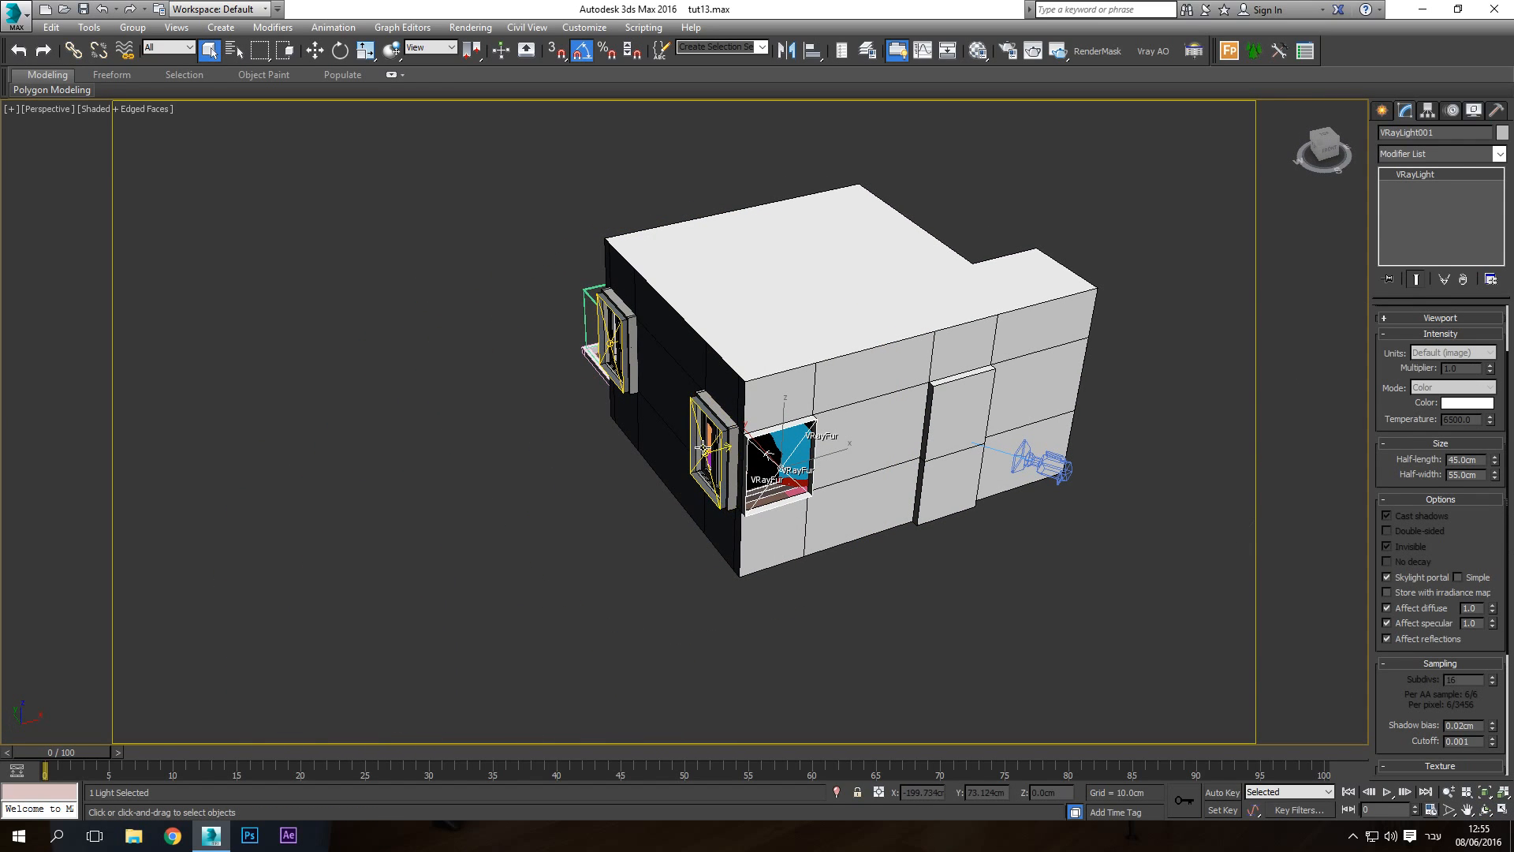
Restrict the selection filter to Lights and select the four plane lights around the room
{"action": "left_click", "coordinate": [162, 50]}
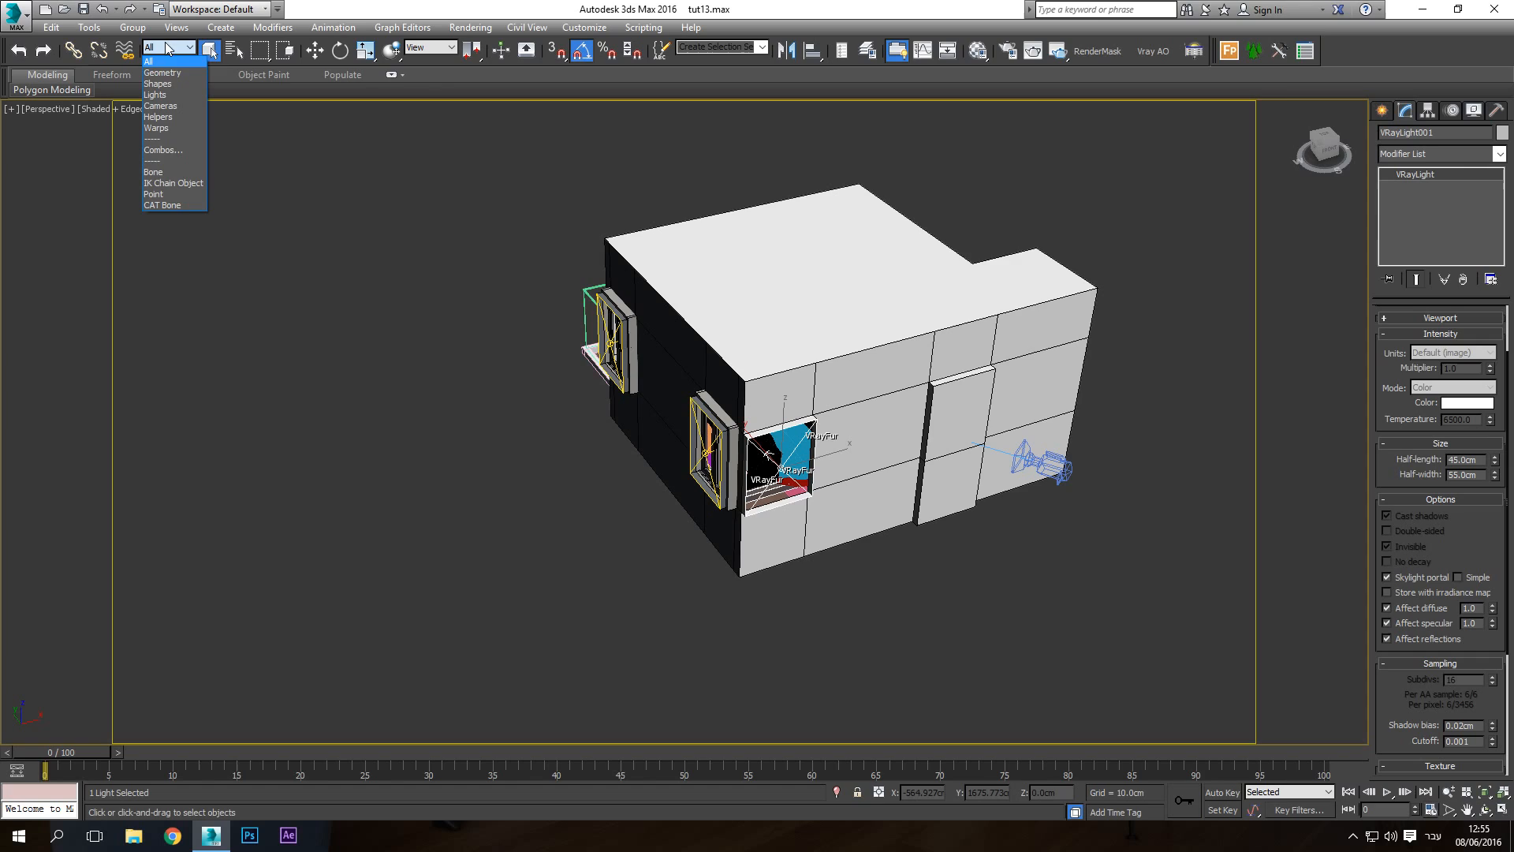
{"action": "left_click", "coordinate": [167, 94]}
{"action": "left_click_drag", "start_coordinate": [907, 532], "coordinate": [907, 533]}
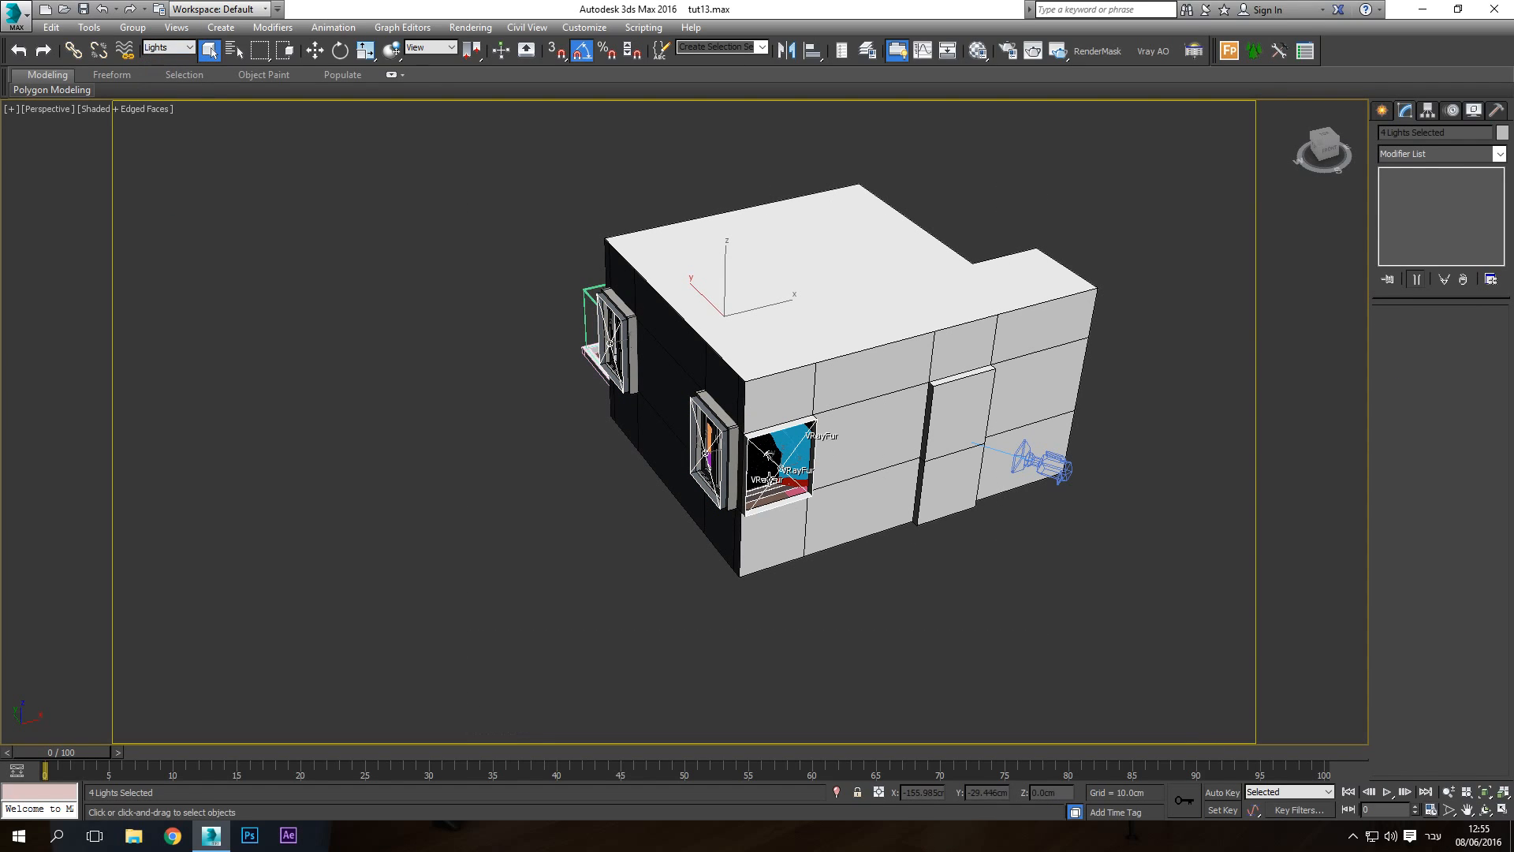
Check the Skylight portal settings of the plane lights over the windows and look at the balcony door light, leaving everything deselected
{"action": "left_click", "coordinate": [775, 472]}
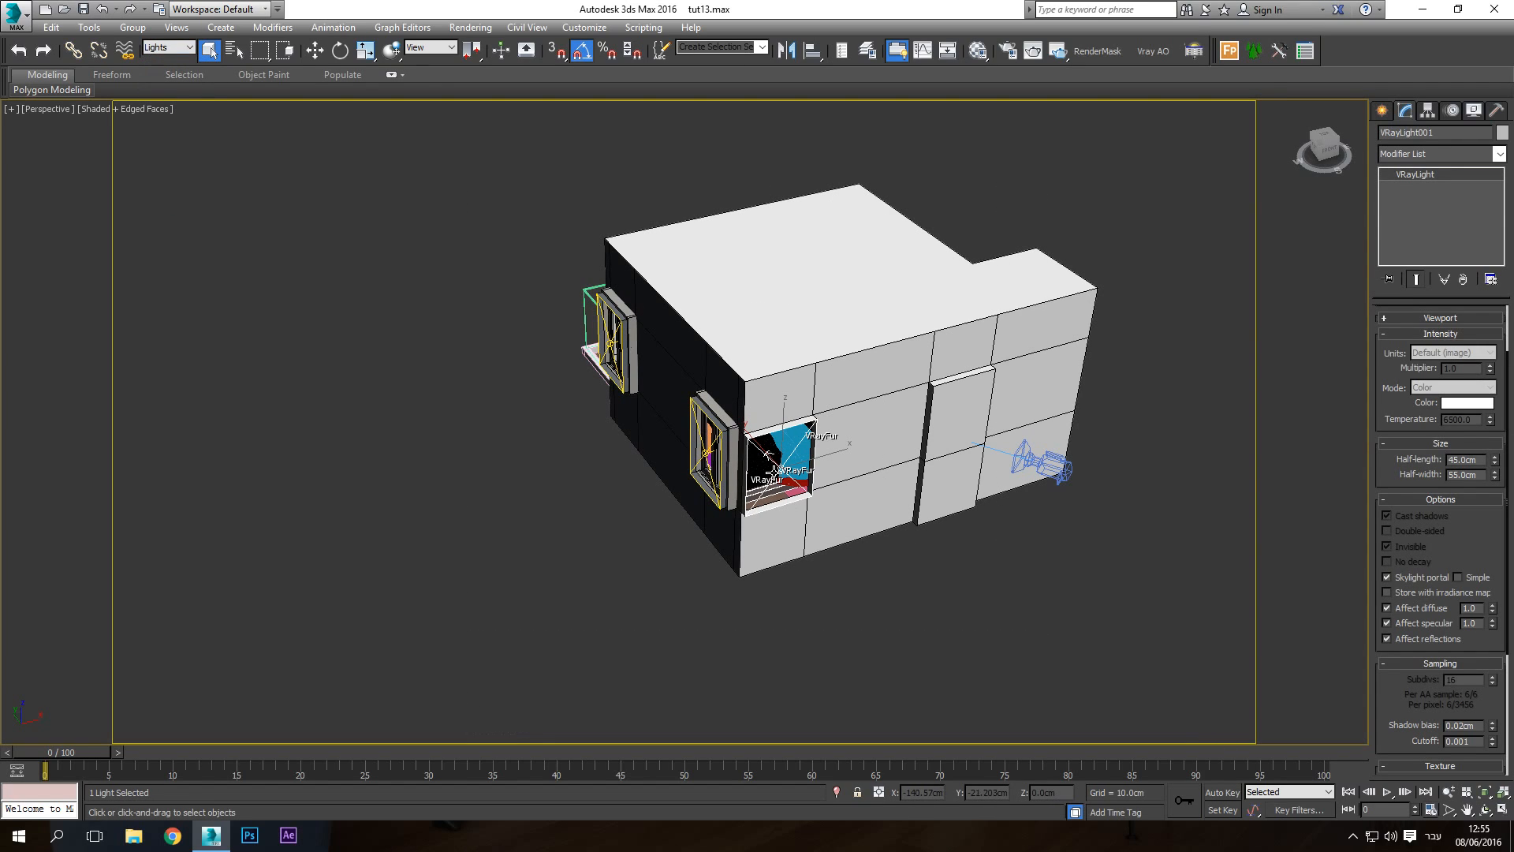
{"action": "left_click", "coordinate": [708, 466]}
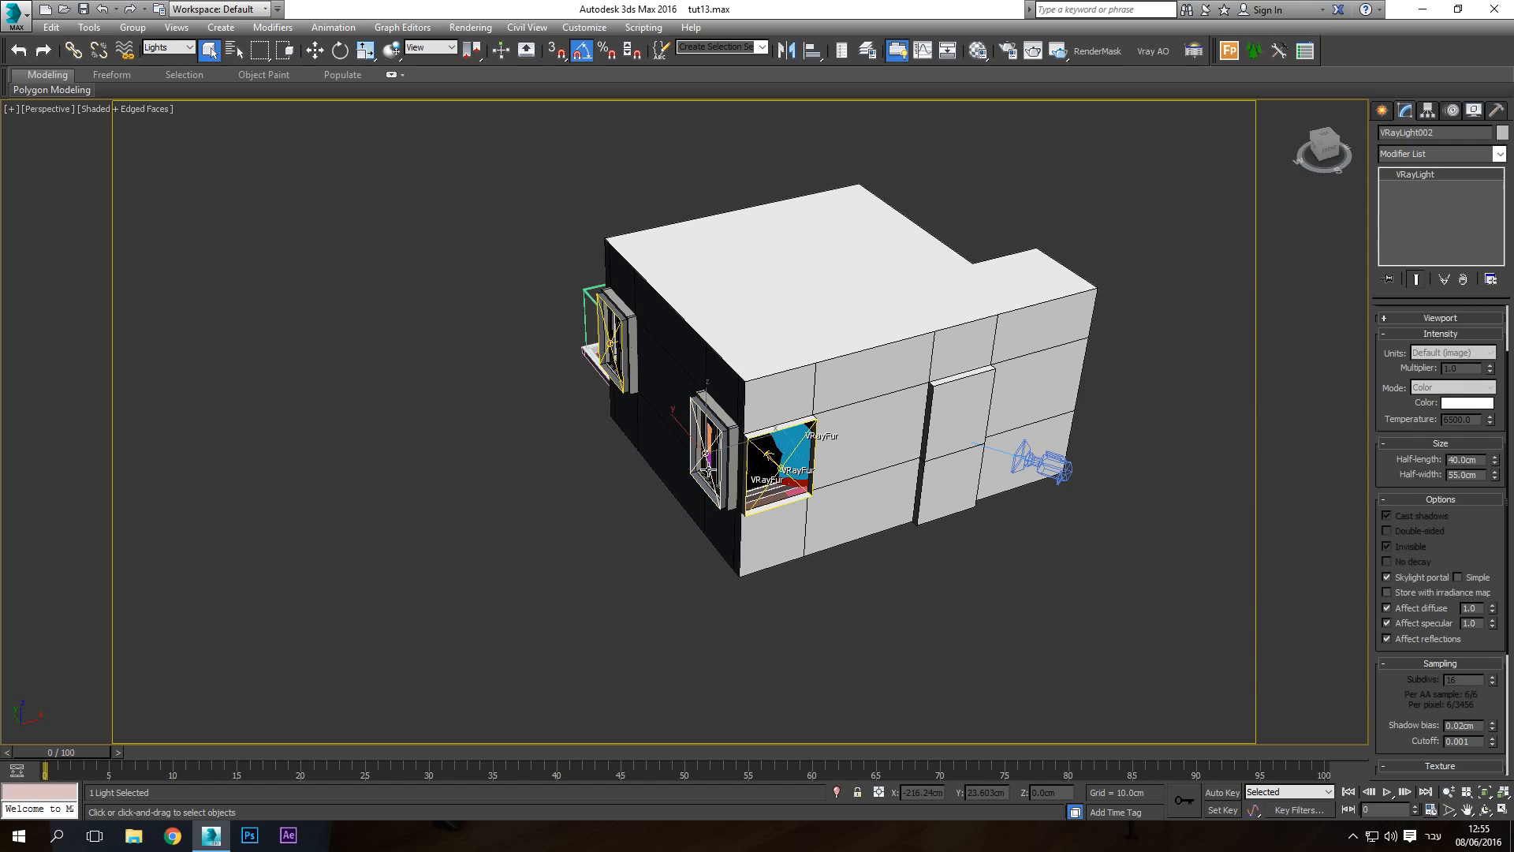
{"action": "left_click", "coordinate": [613, 359]}
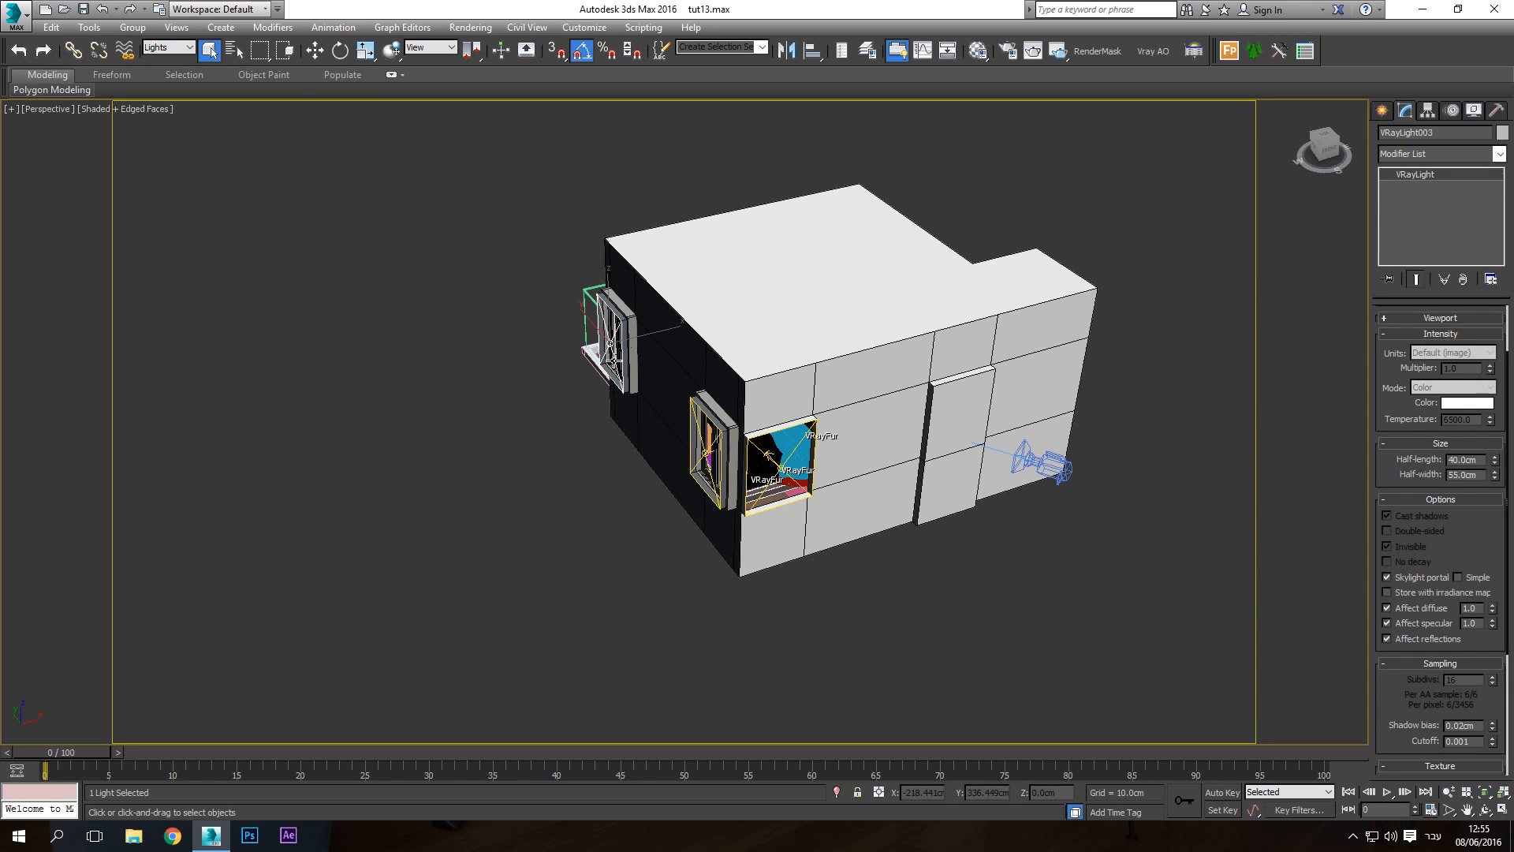
{"action": "left_click", "coordinate": [1485, 809]}
{"action": "left_click_drag", "start_coordinate": [947, 489], "coordinate": [883, 425]}
{"action": "right_click", "coordinate": [884, 426]}
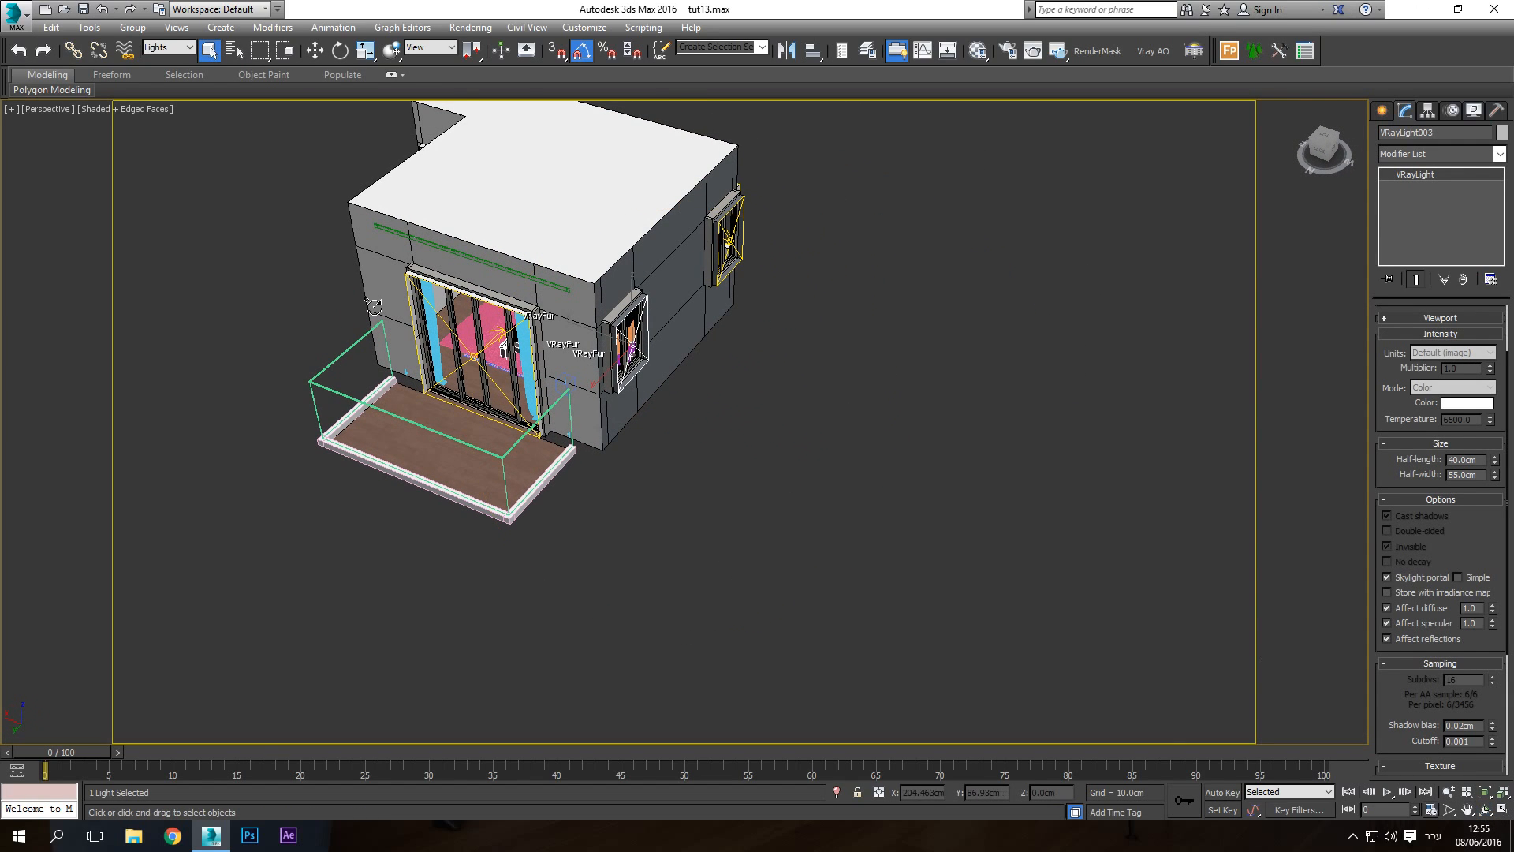
{"action": "left_click", "coordinate": [472, 359]}
{"action": "left_click", "coordinate": [950, 423]}
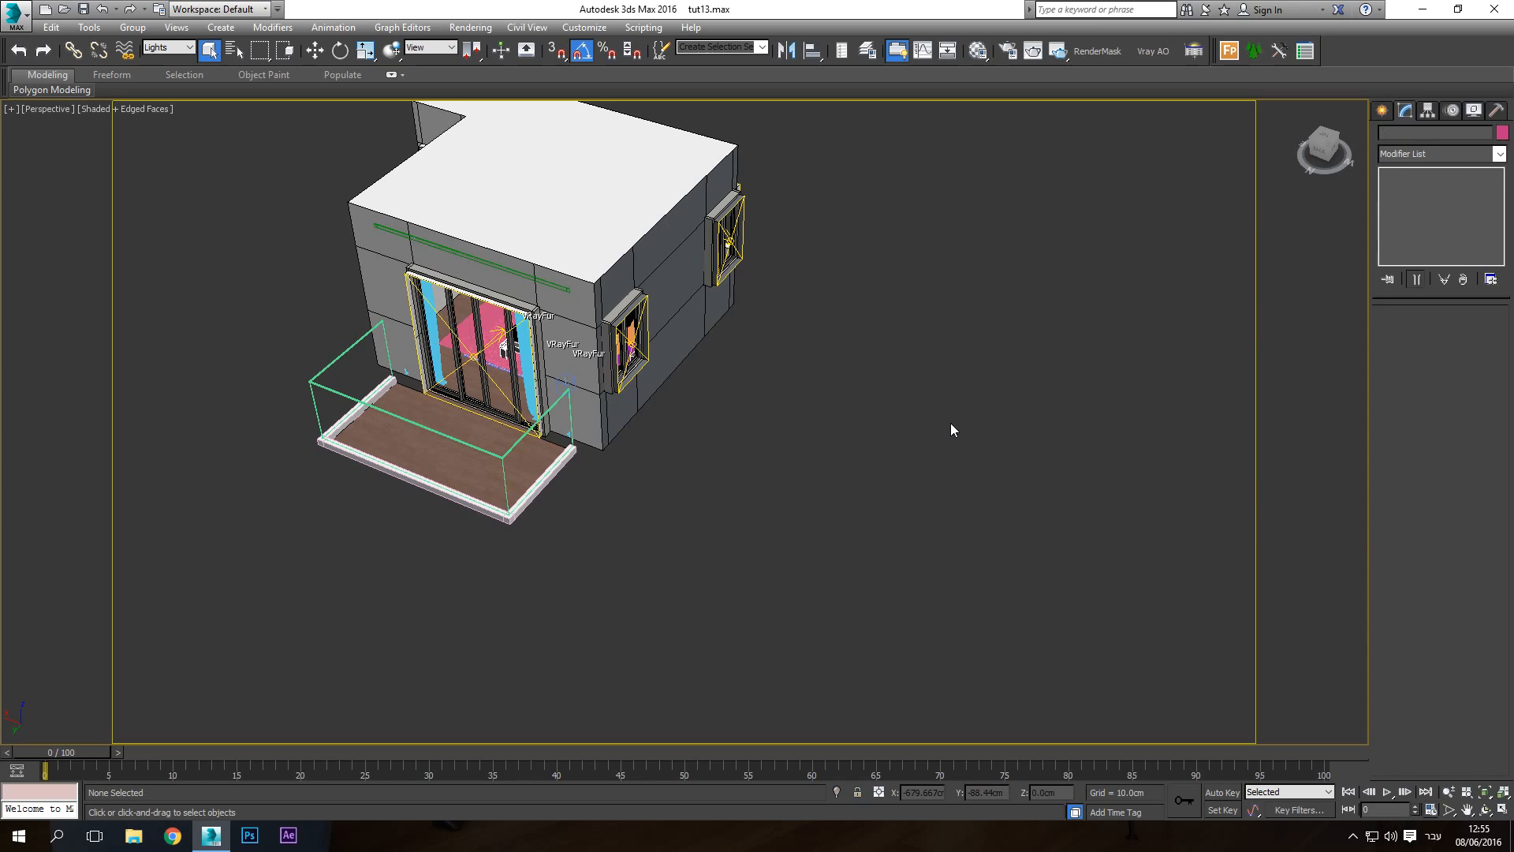
Run a test render of the PhysCamera001 view and close the V-Ray frame buffer and messages window
{"action": "middle_click_drag", "start_coordinate": [819, 518], "coordinate": [903, 582]}
{"action": "scroll", "coordinate": [903, 581], "scroll_direction": "down", "scroll_amount": 3}
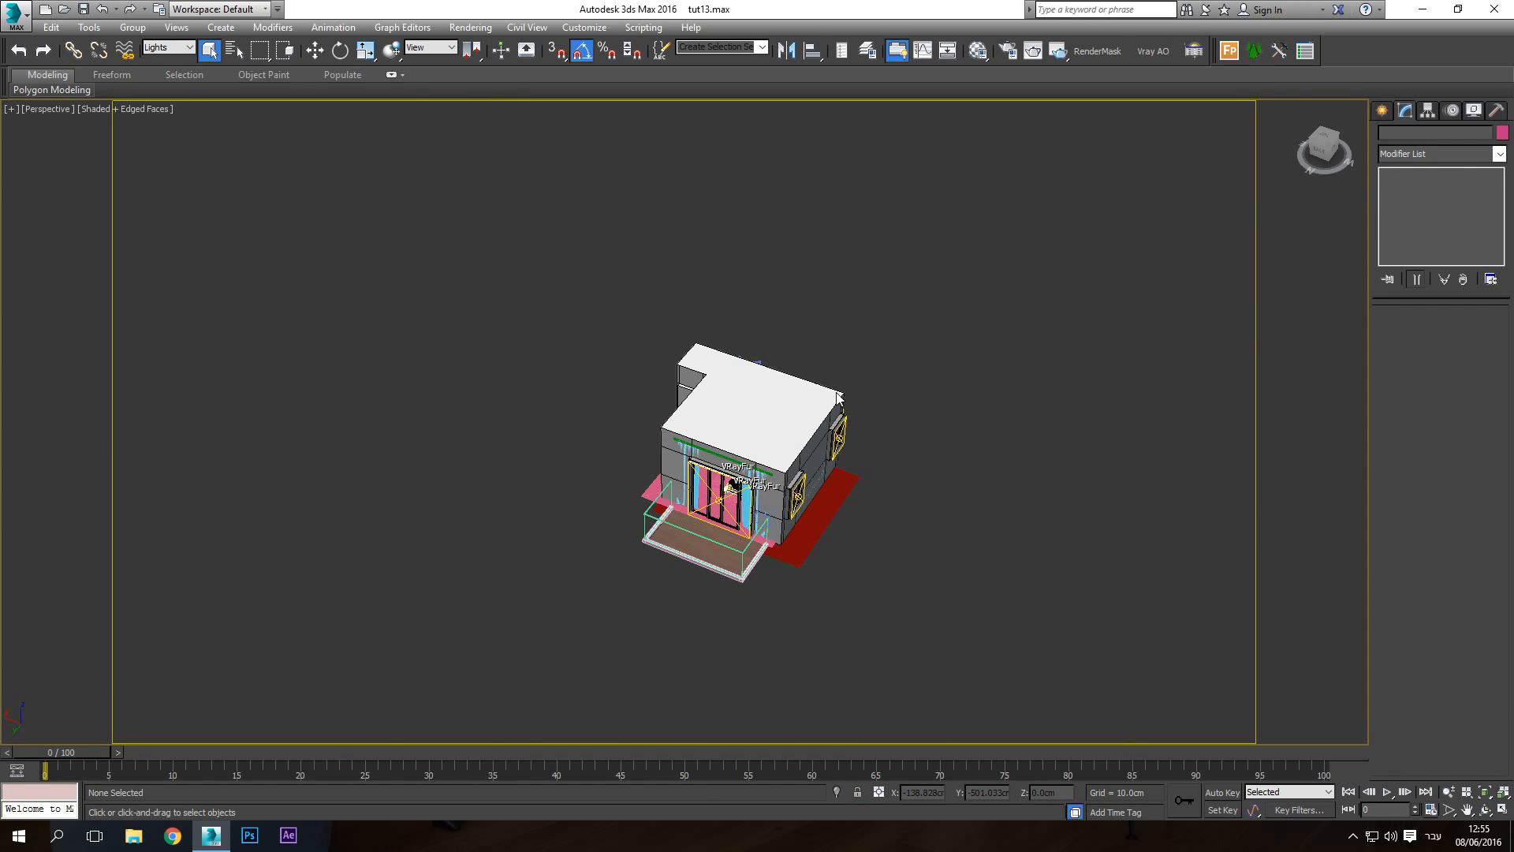
{"action": "key", "text": "c"}
{"action": "left_click", "coordinate": [1058, 51]}
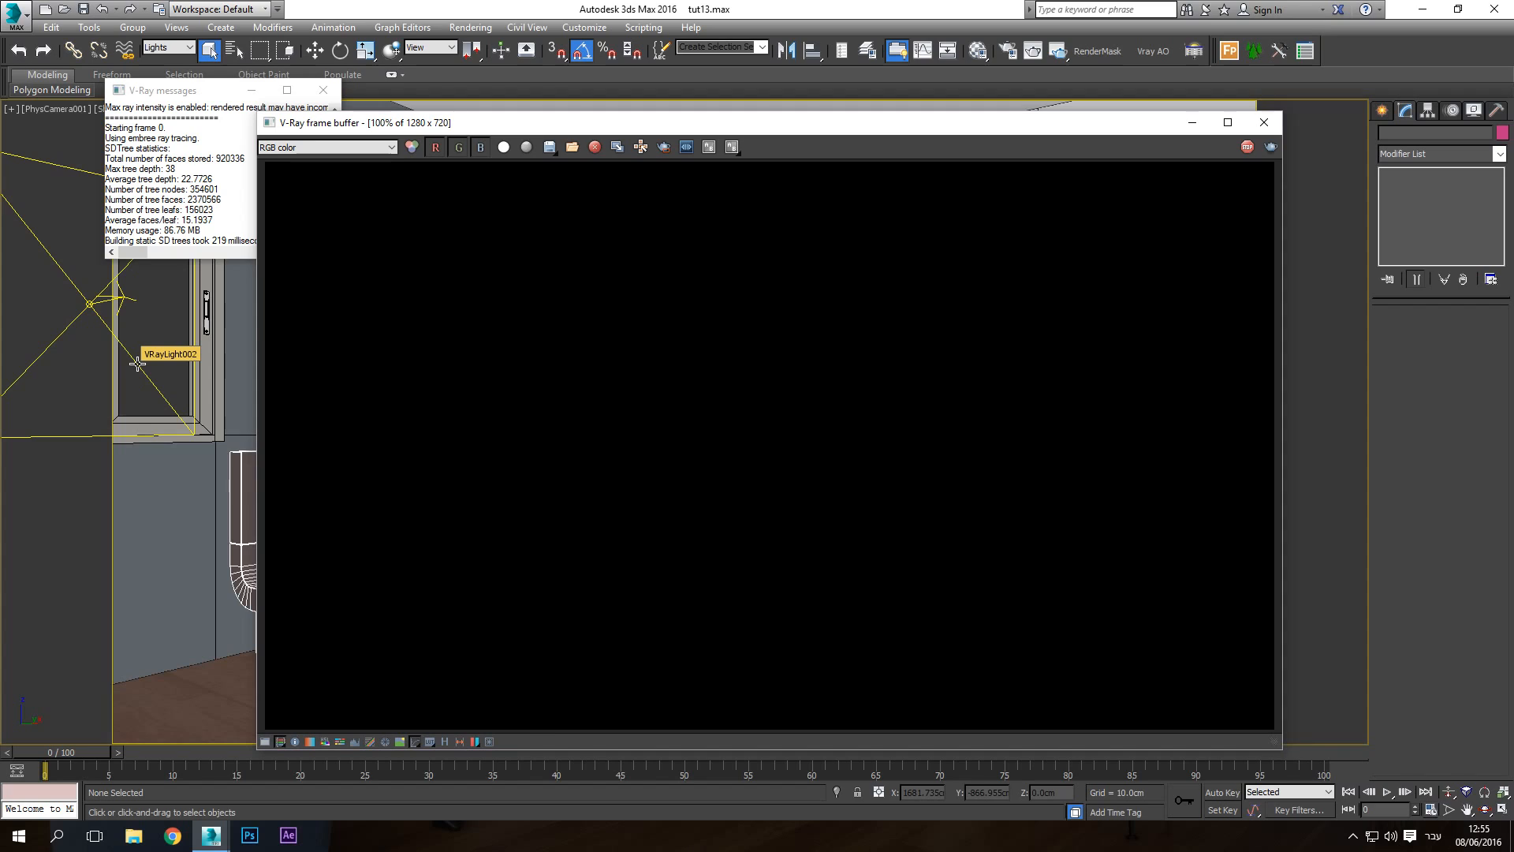
{"action": "left_click", "coordinate": [1265, 123]}
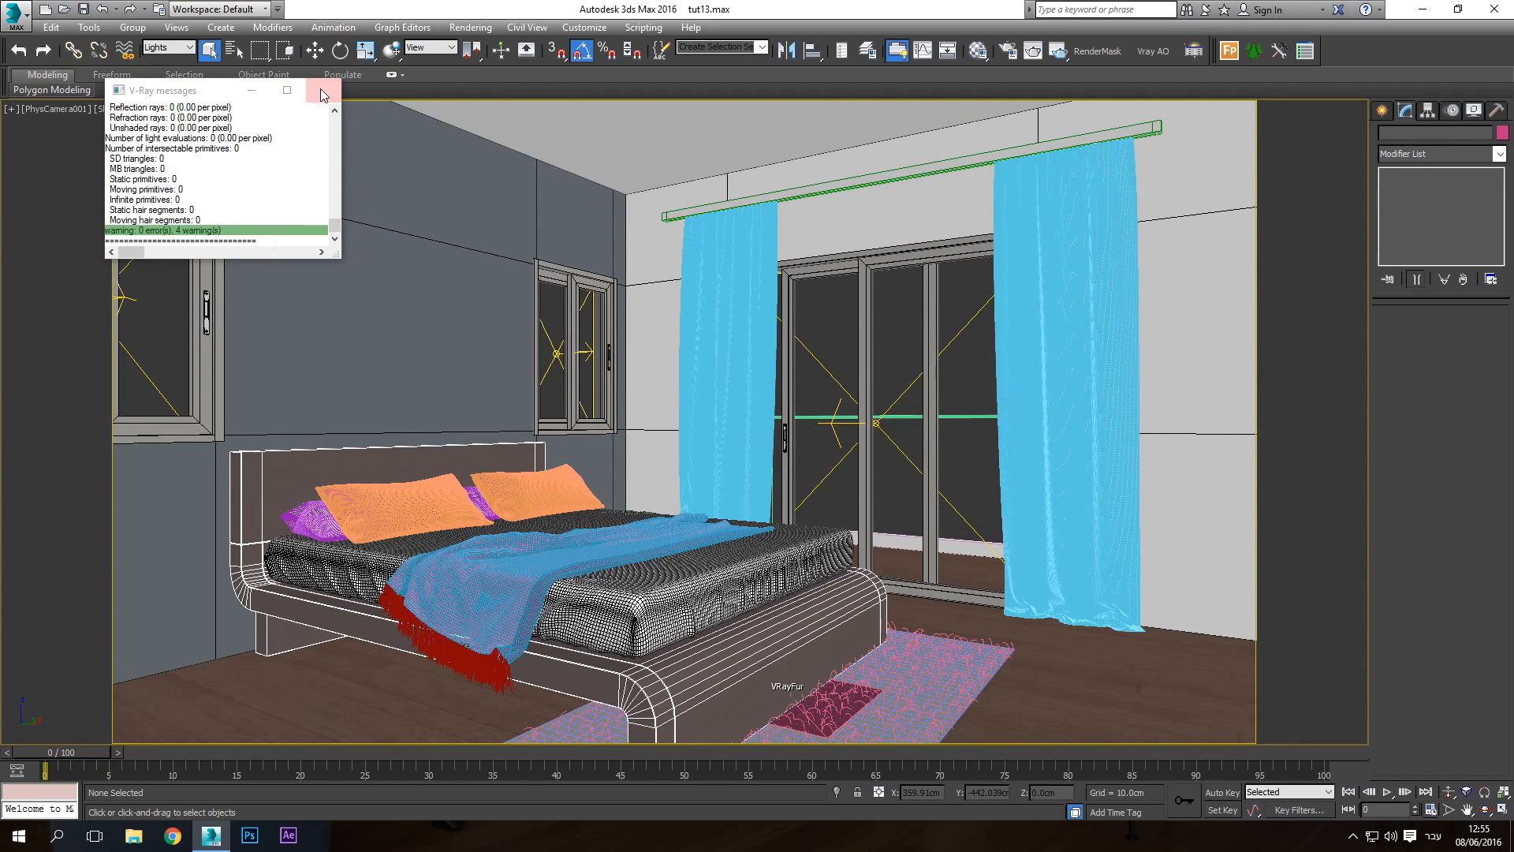
{"action": "left_click", "coordinate": [323, 94]}
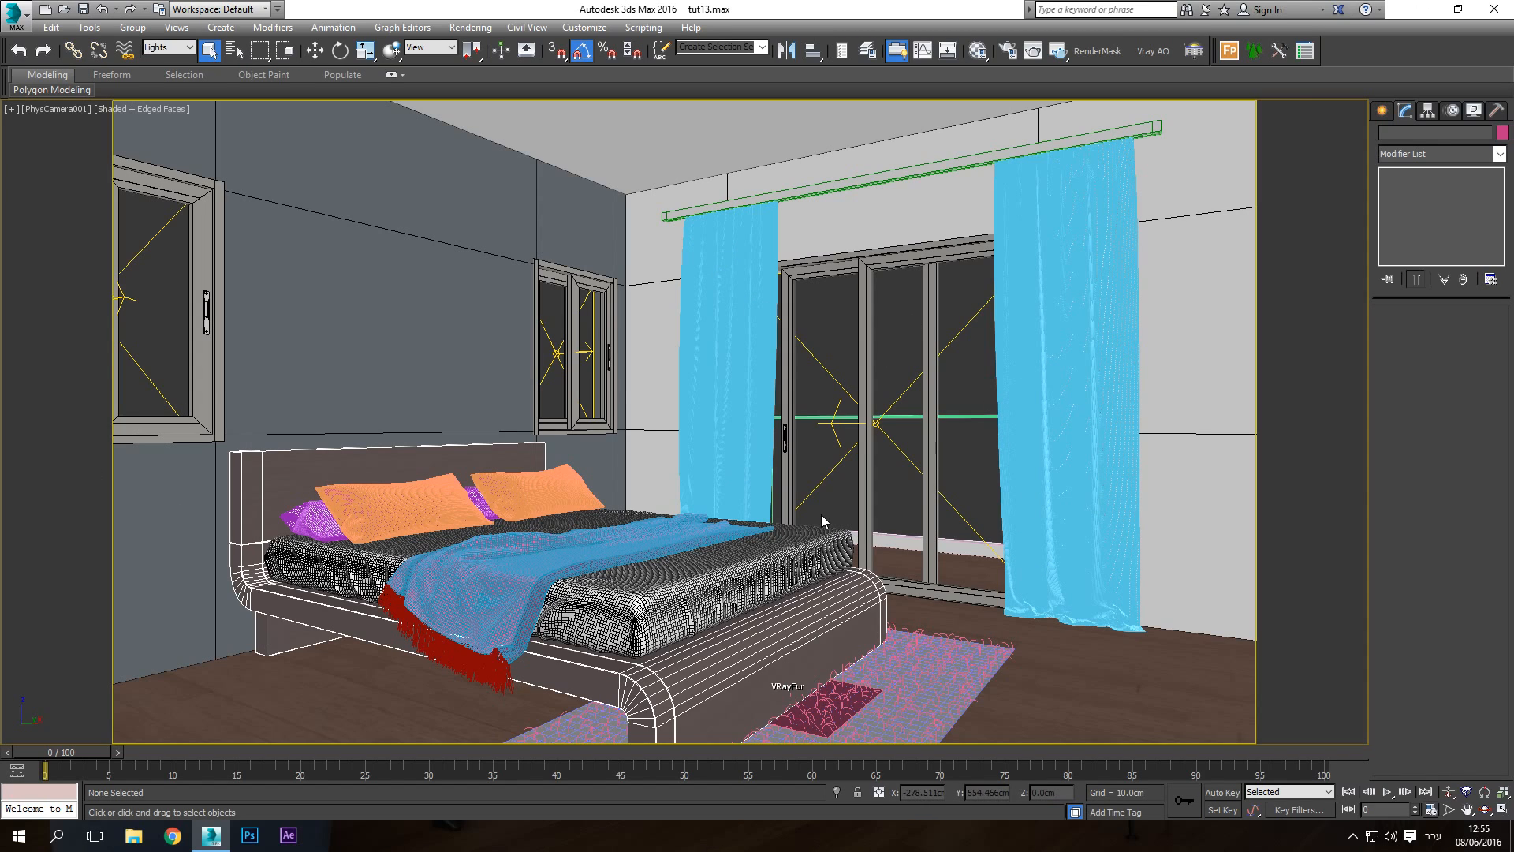
Assign a VRaySky map as the scene's environment map from the perspective view and open the Material Editor
{"action": "key", "text": "p"}
{"action": "left_click", "coordinate": [1485, 810]}
{"action": "left_click_drag", "start_coordinate": [672, 395], "coordinate": [698, 471]}
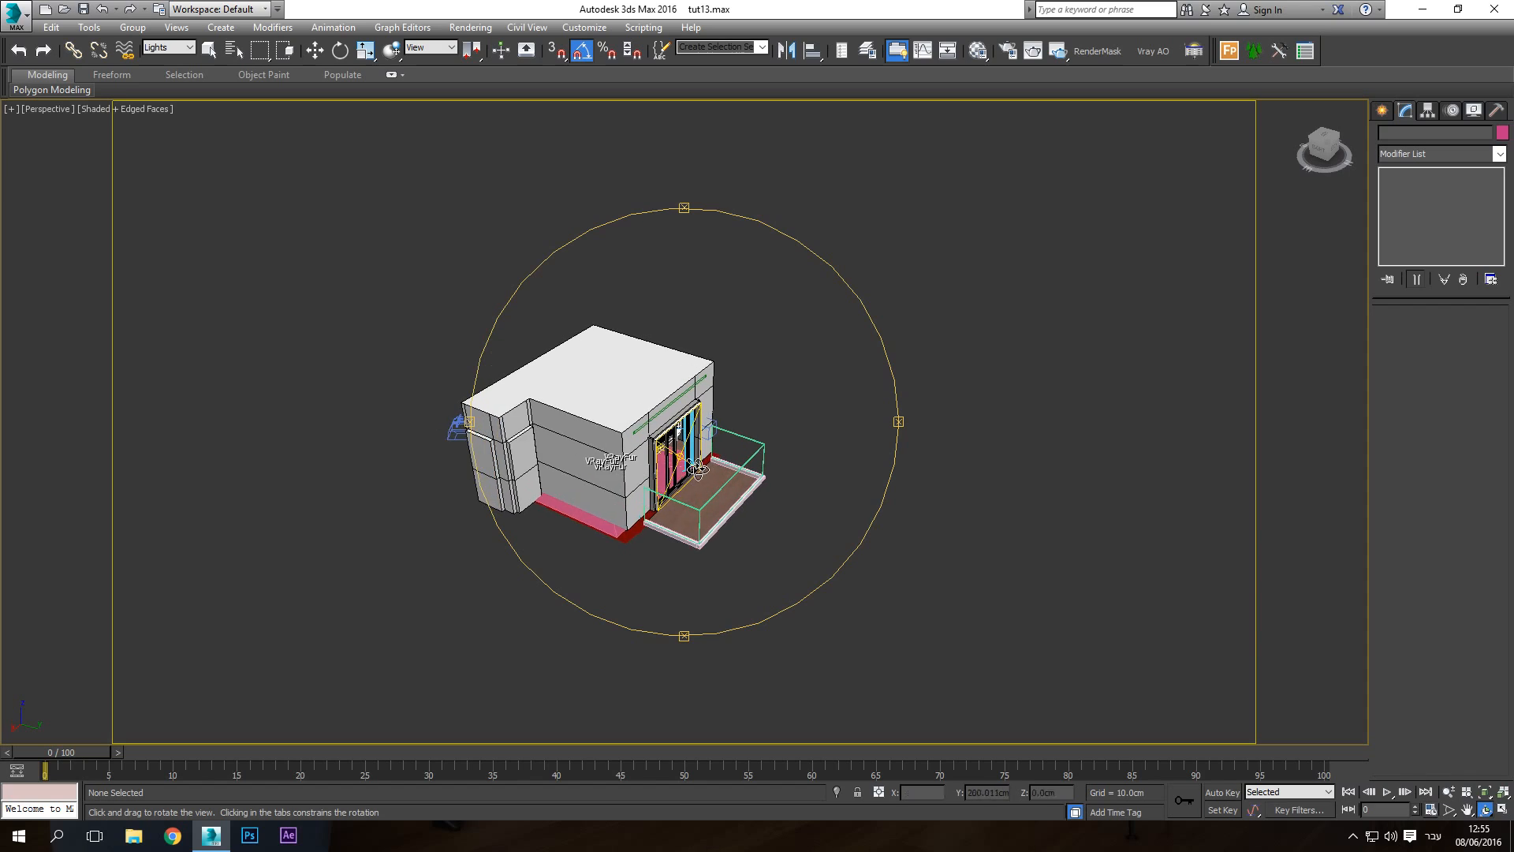
{"action": "scroll", "coordinate": [698, 471], "scroll_direction": "up", "scroll_amount": 3}
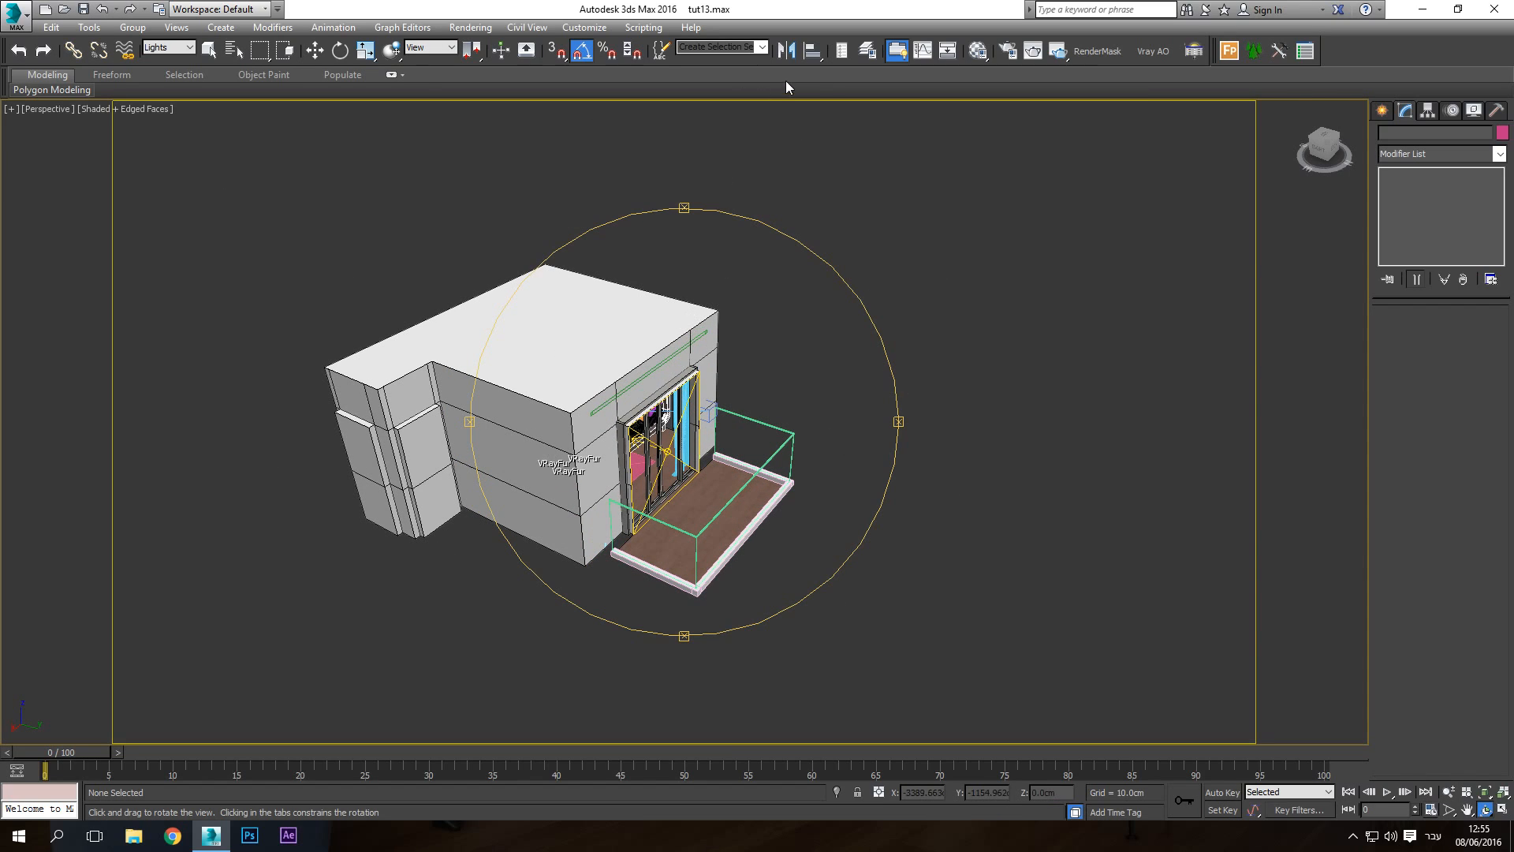
{"action": "left_click", "coordinate": [471, 27]}
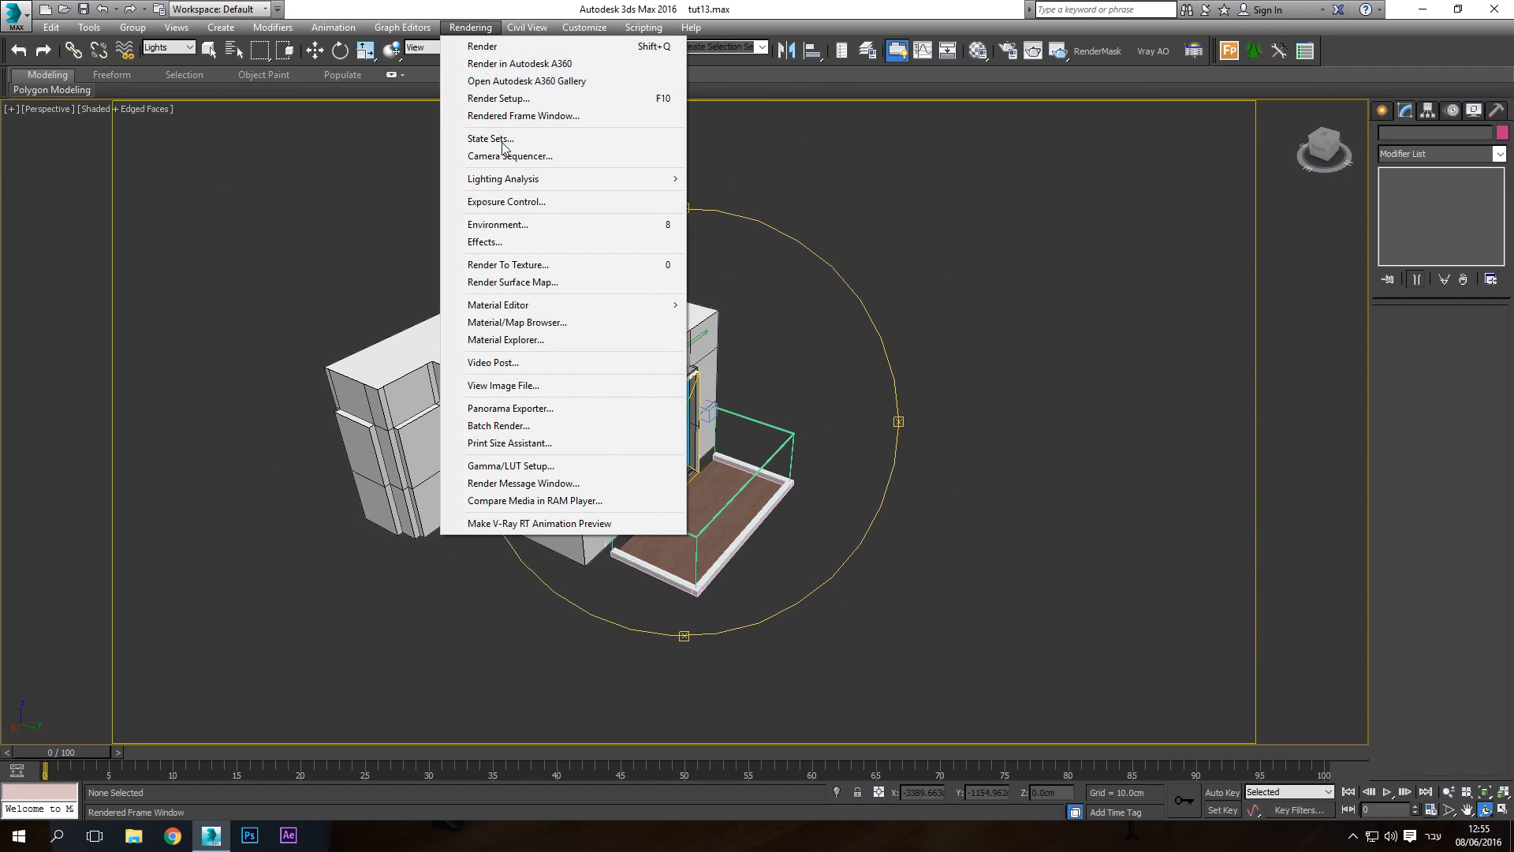
{"action": "left_click", "coordinate": [533, 225]}
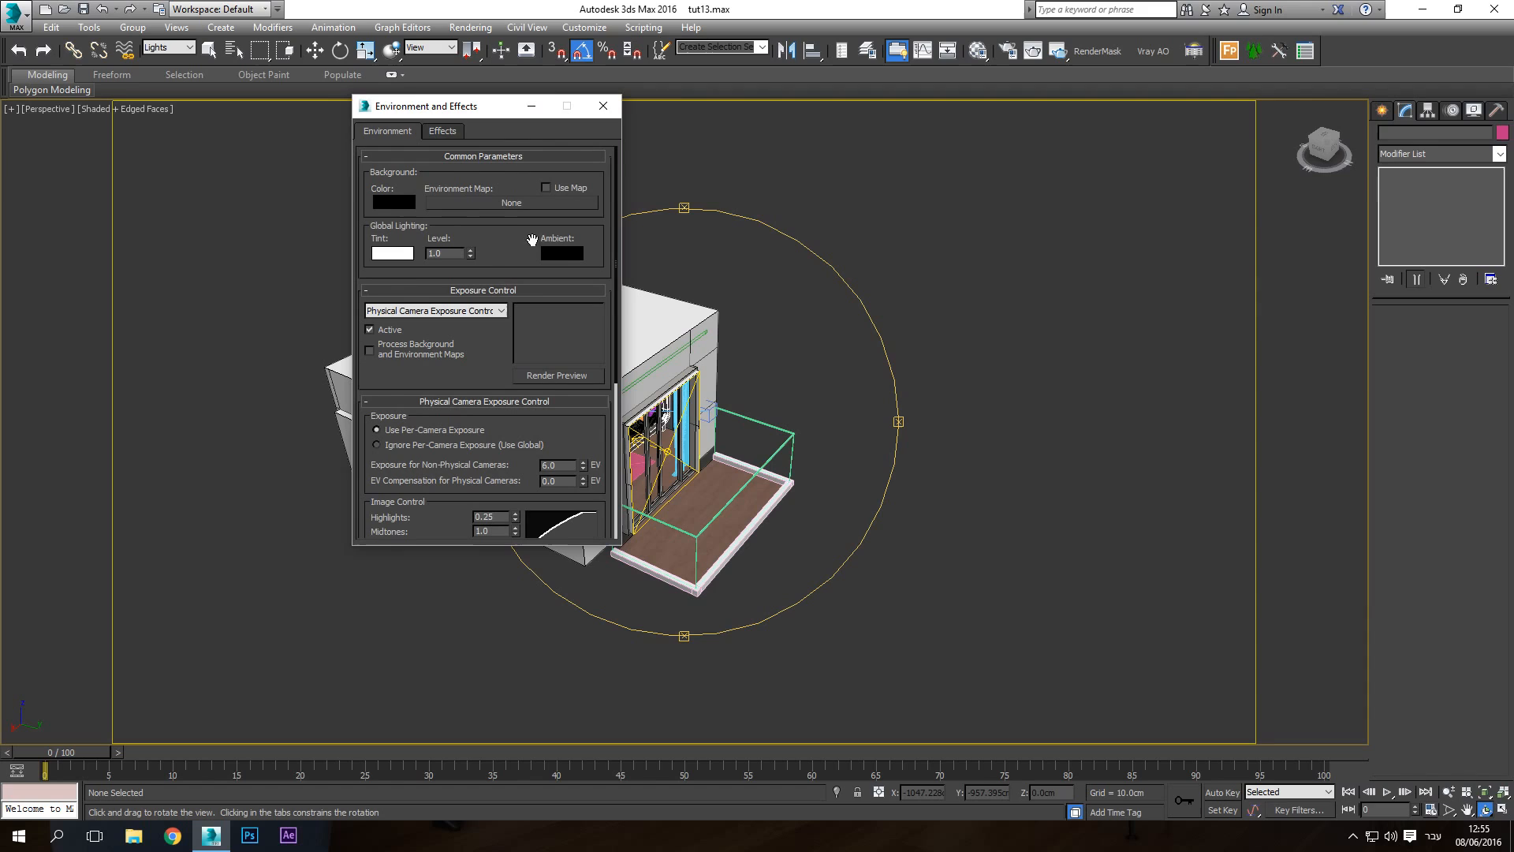
{"action": "left_click", "coordinate": [510, 202]}
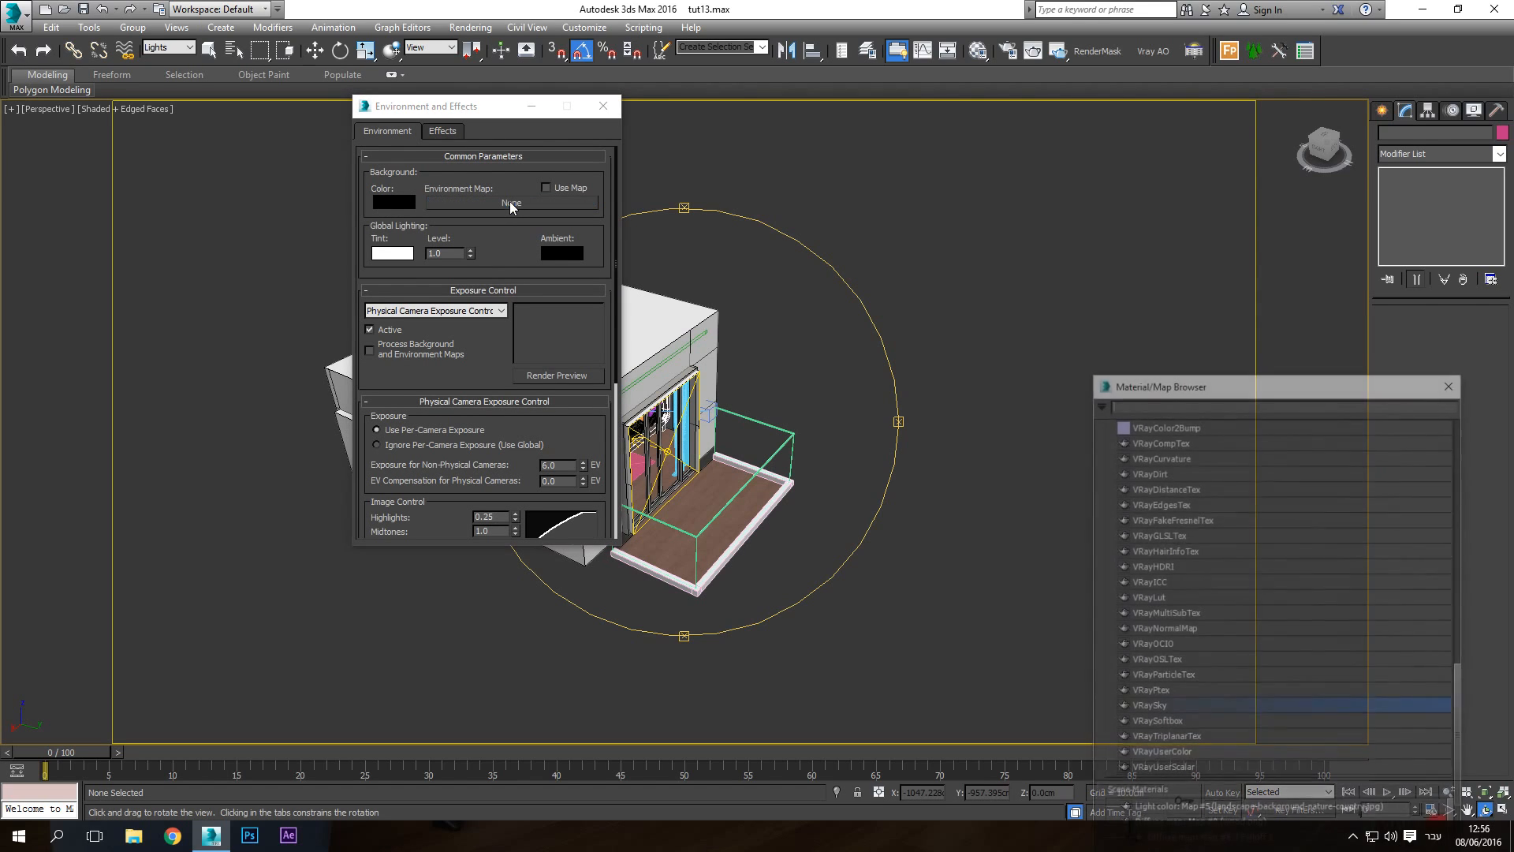
{"action": "scroll", "coordinate": [1164, 712], "scroll_direction": "up", "scroll_amount": 20}
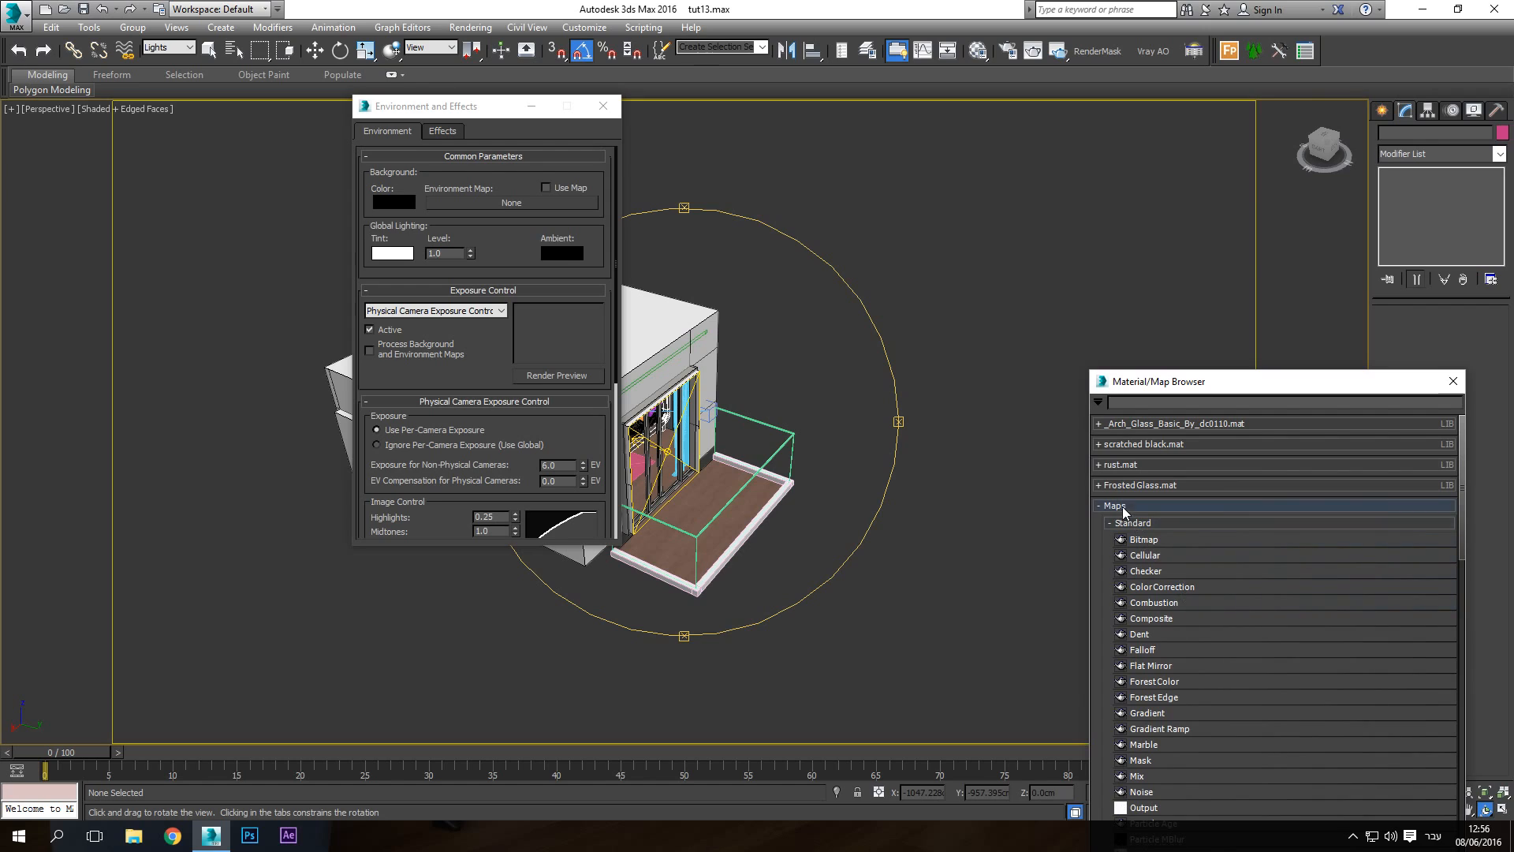
{"action": "scroll", "coordinate": [1174, 566], "scroll_direction": "down", "scroll_amount": 8}
{"action": "scroll", "coordinate": [1176, 668], "scroll_direction": "down", "scroll_amount": 10}
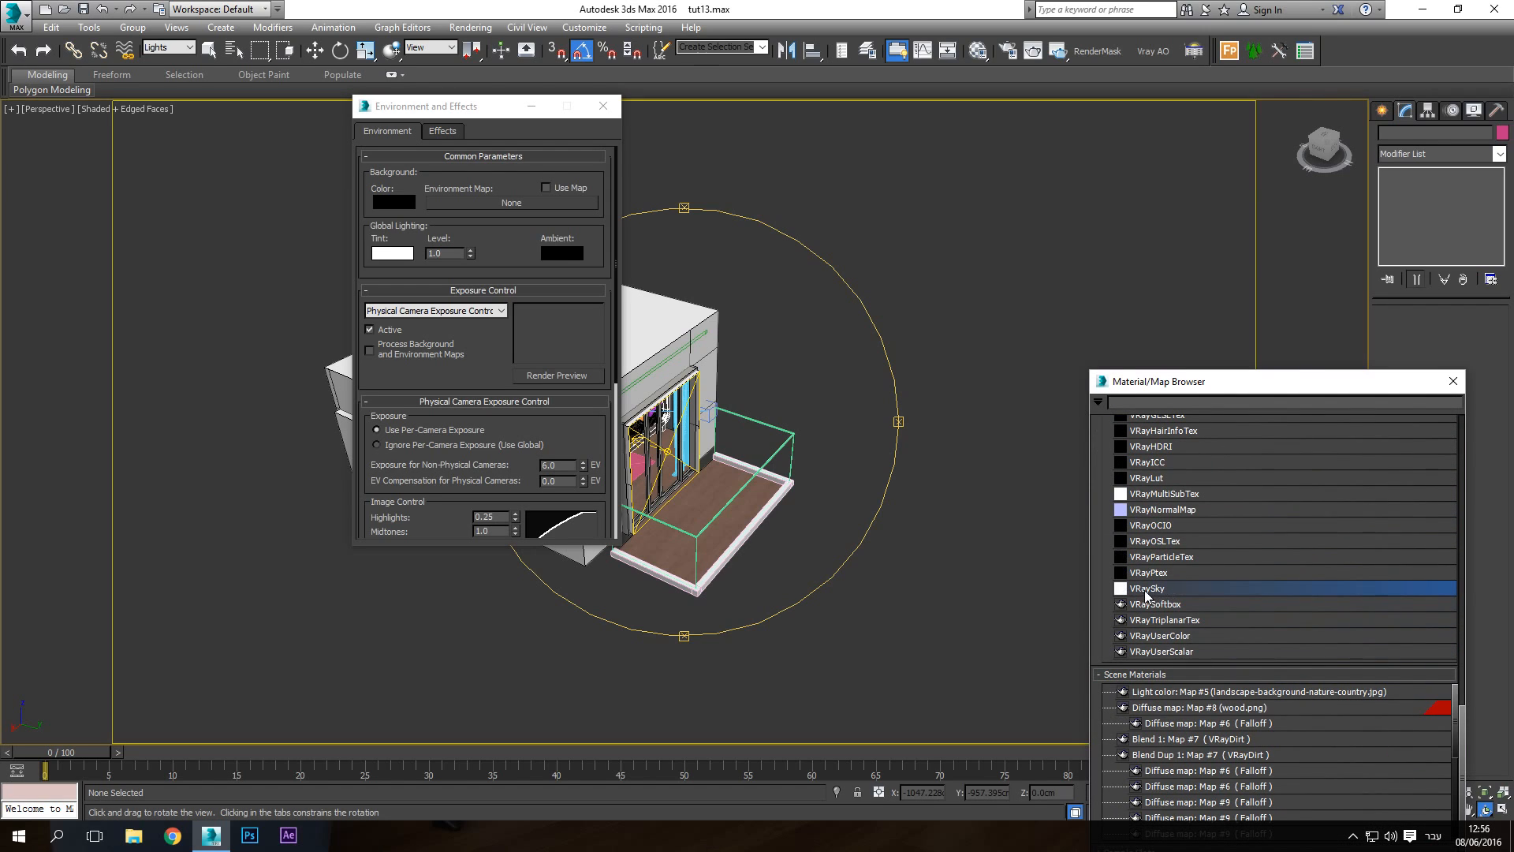
{"action": "double_click", "coordinate": [1176, 589]}
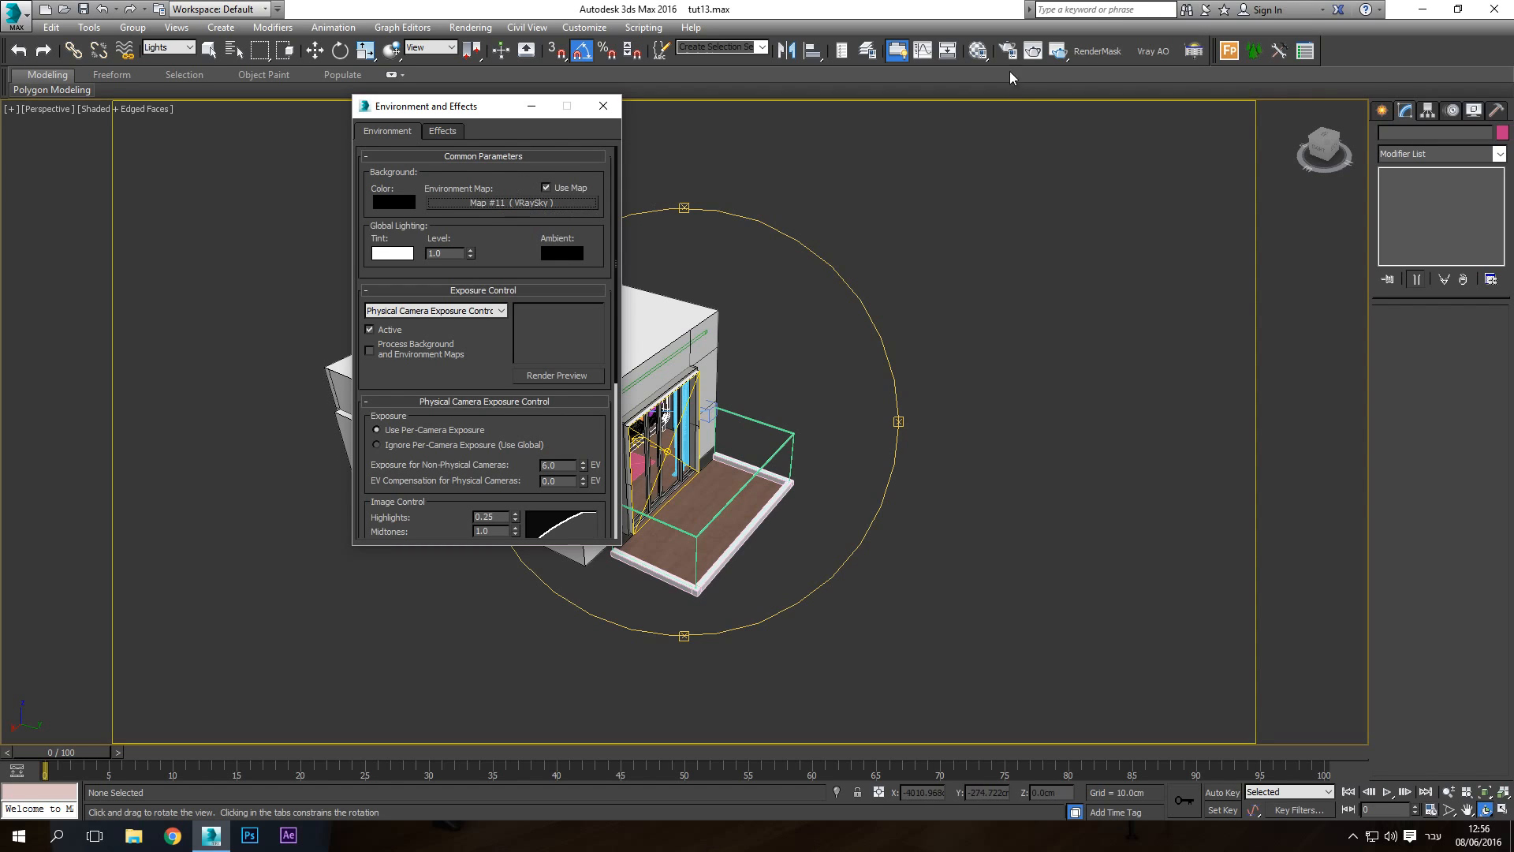
{"action": "left_click", "coordinate": [978, 52]}
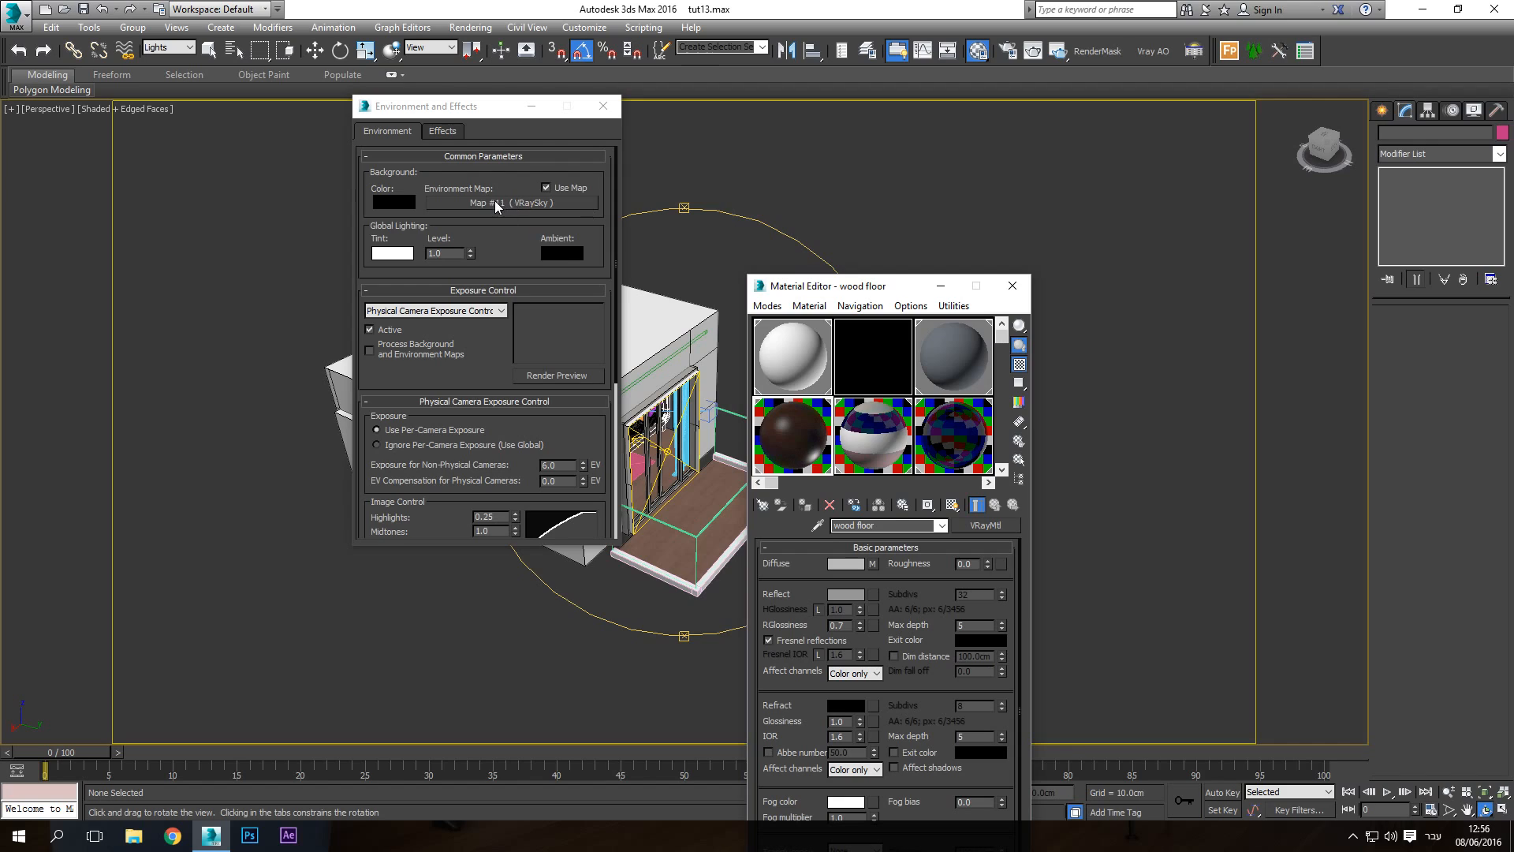
{"action": "left_click_drag", "start_coordinate": [497, 205], "coordinate": [864, 360]}
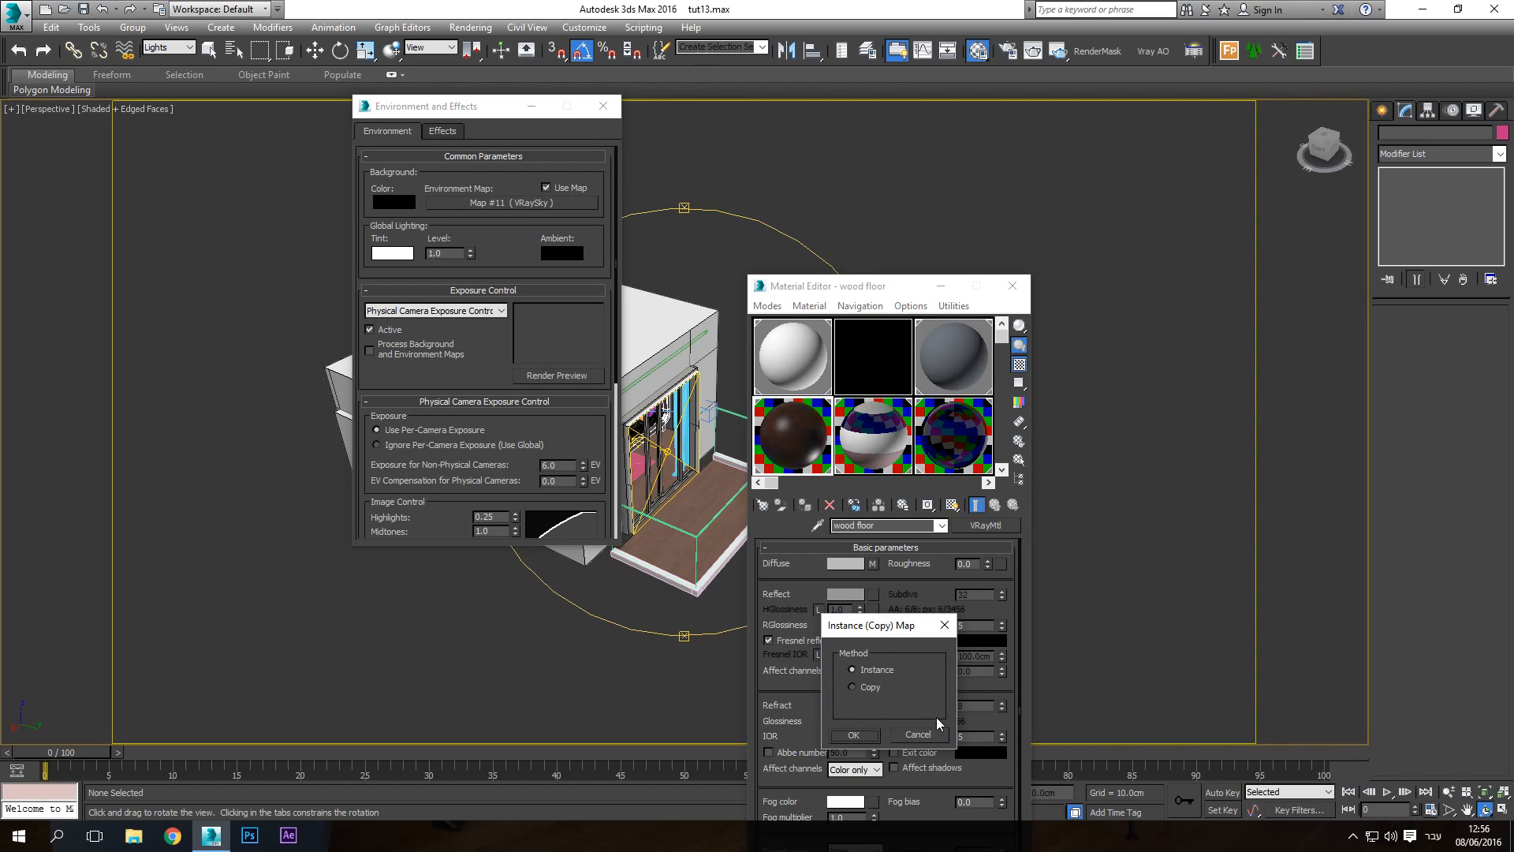
{"action": "left_click", "coordinate": [918, 734]}
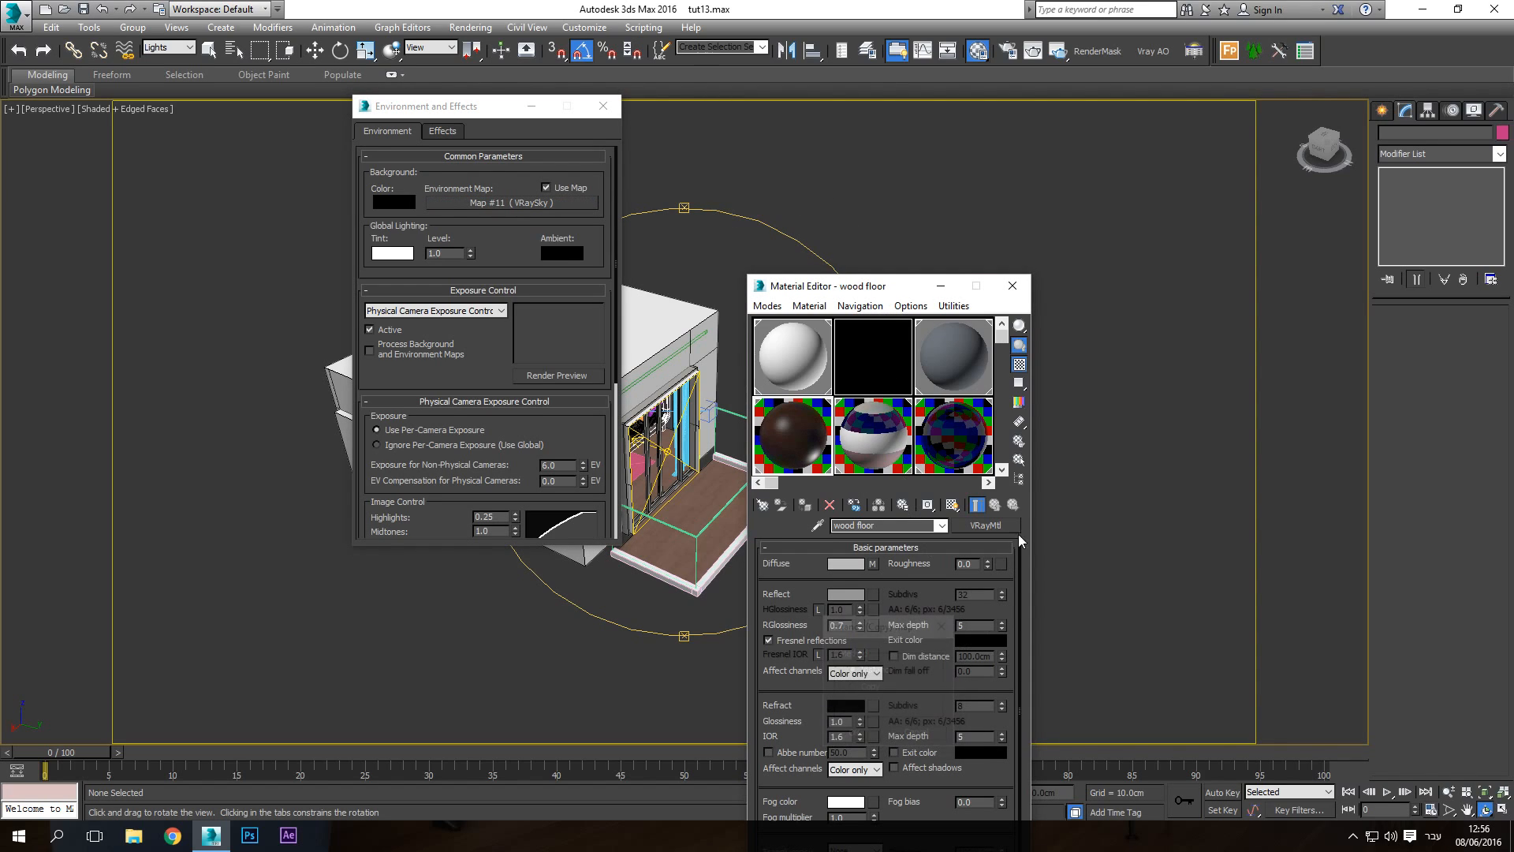
{"action": "left_click", "coordinate": [988, 483]}
{"action": "left_click", "coordinate": [819, 362]}
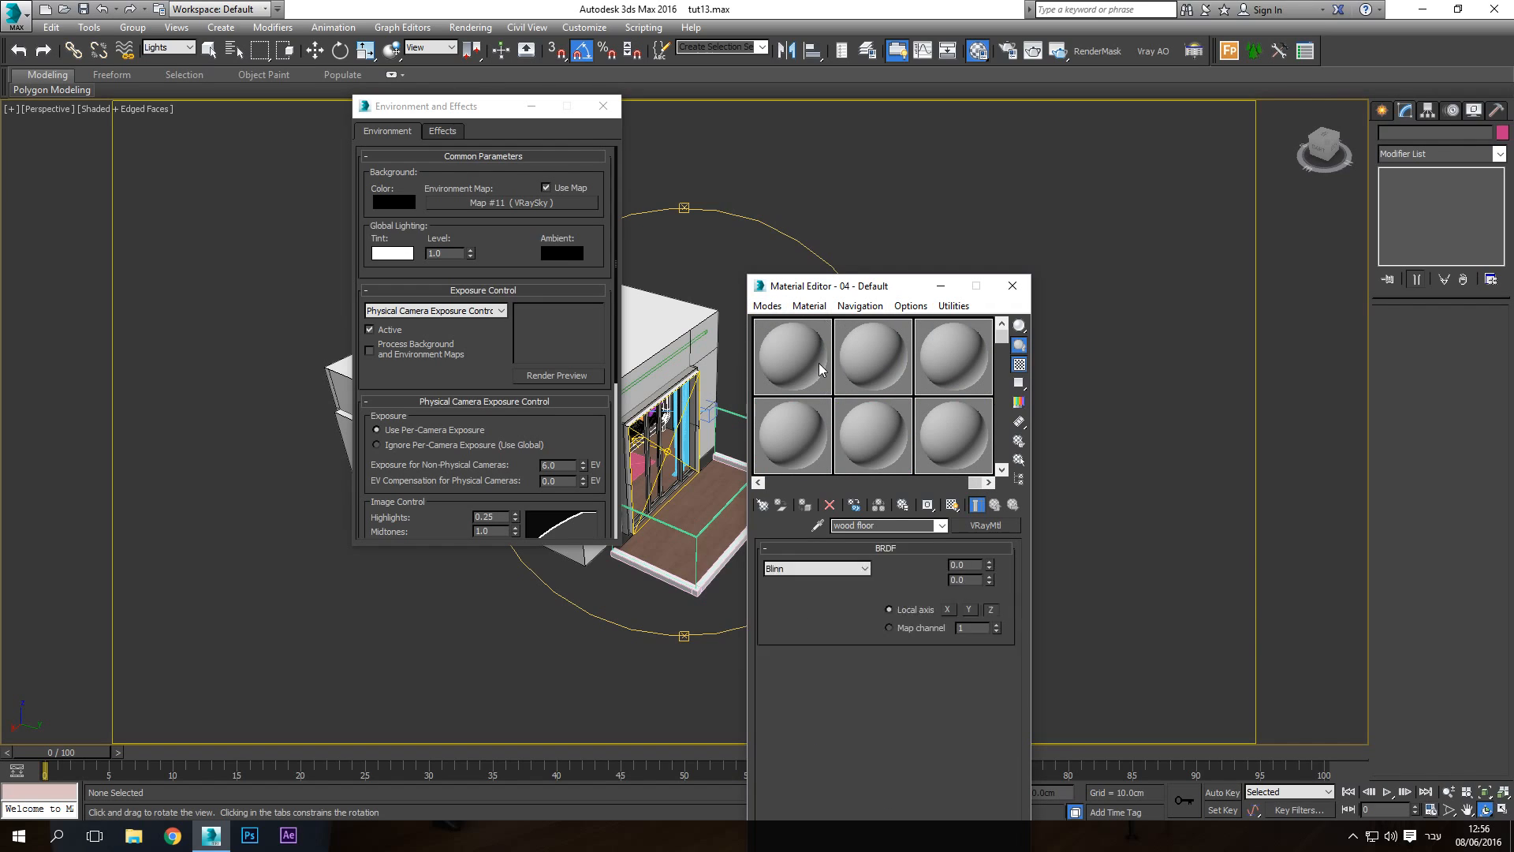
{"action": "left_click", "coordinate": [760, 483]}
{"action": "left_click", "coordinate": [759, 483]}
{"action": "left_click", "coordinate": [760, 483]}
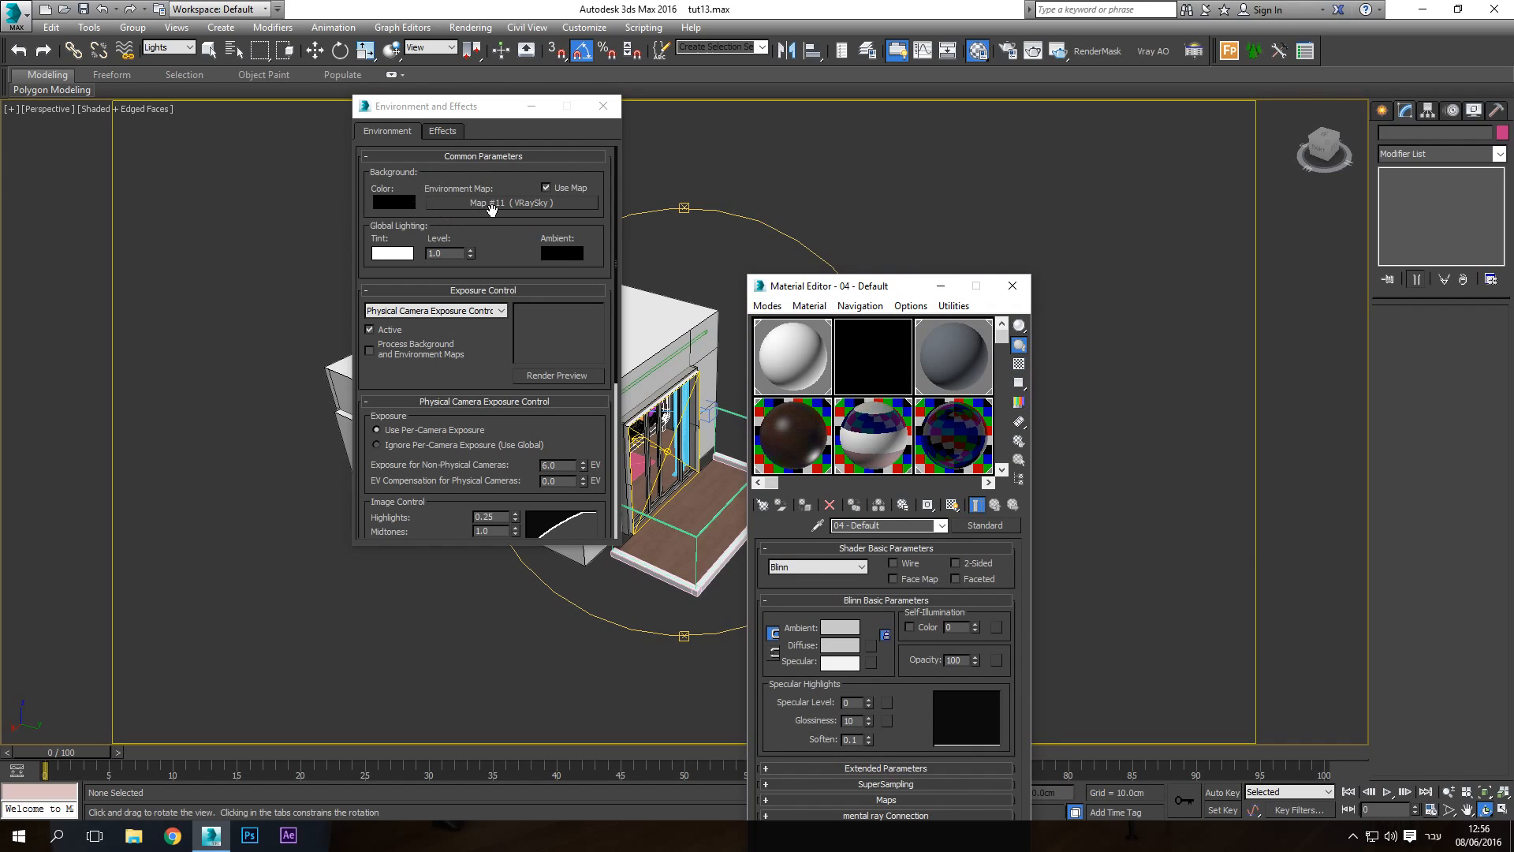
Instance the VRaySky environment map into the black Material Editor slot, enable specify sun node, and close both dialogs
{"action": "left_click_drag", "start_coordinate": [490, 208], "coordinate": [819, 616]}
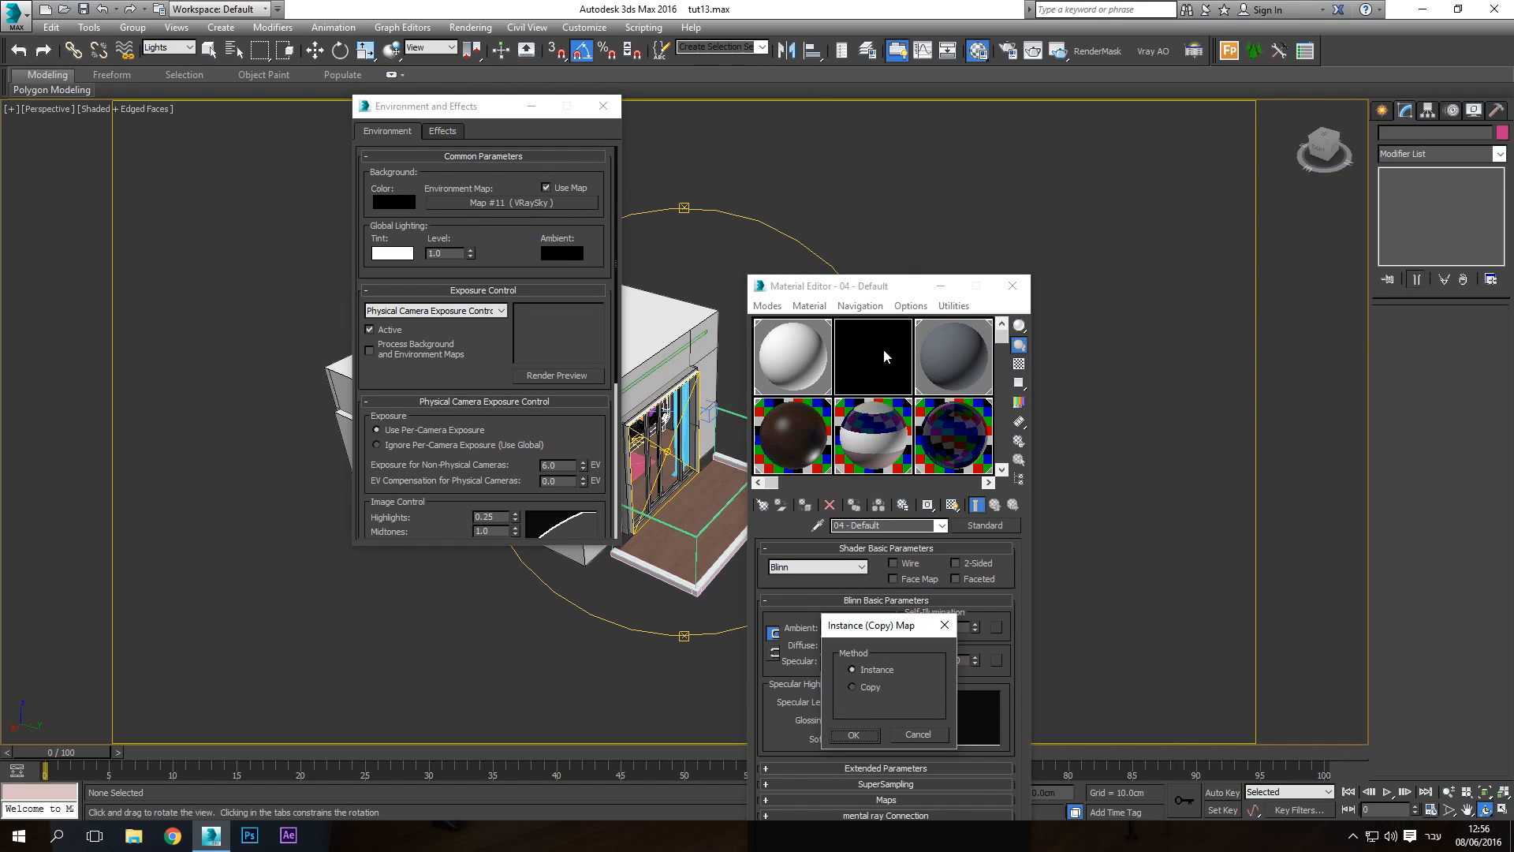
{"action": "left_click", "coordinate": [863, 731]}
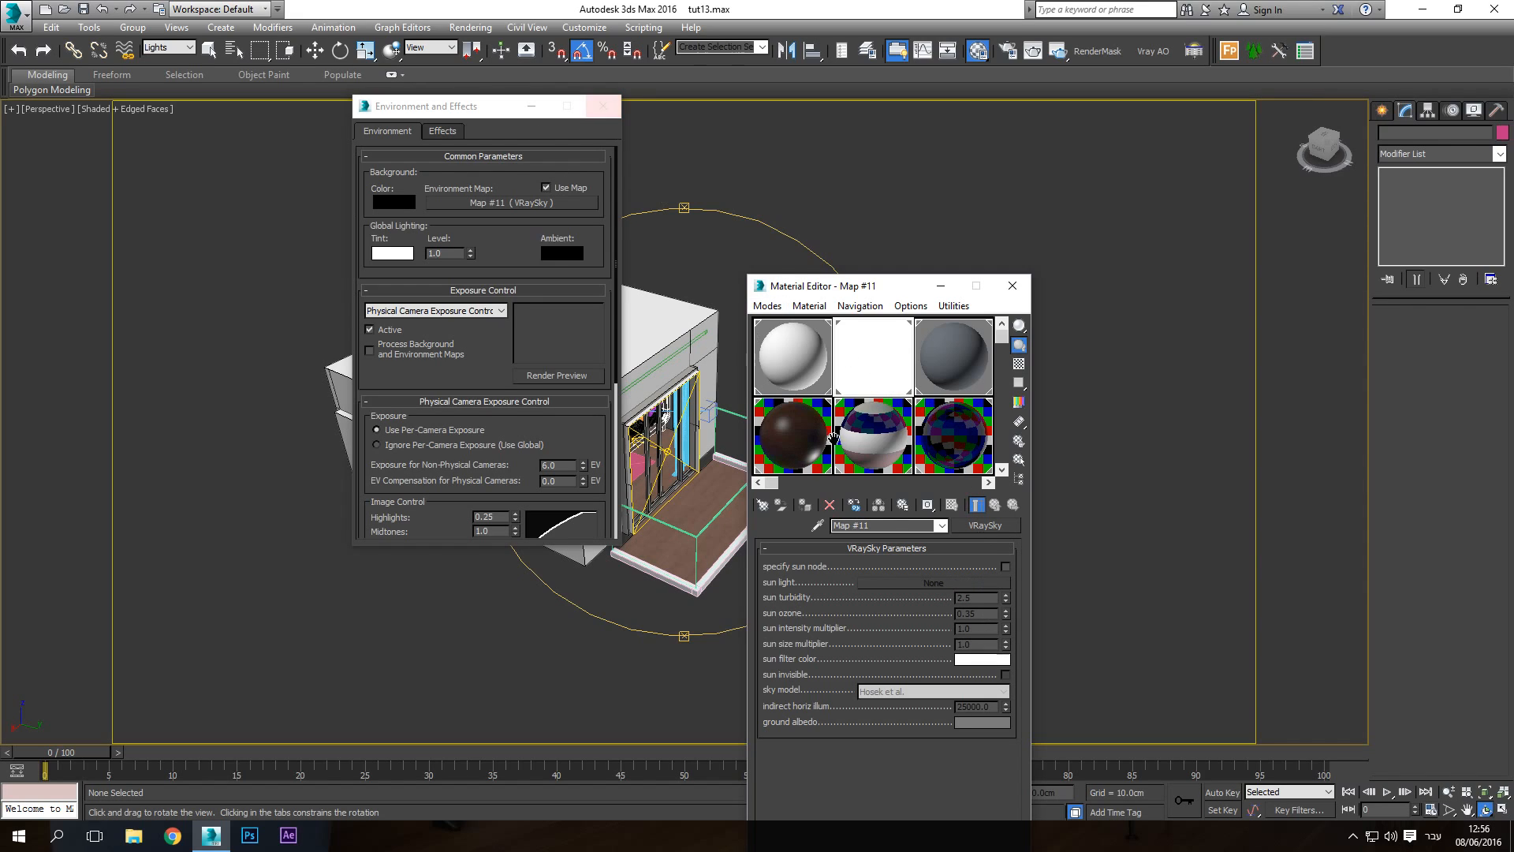
{"action": "left_click", "coordinate": [1006, 565]}
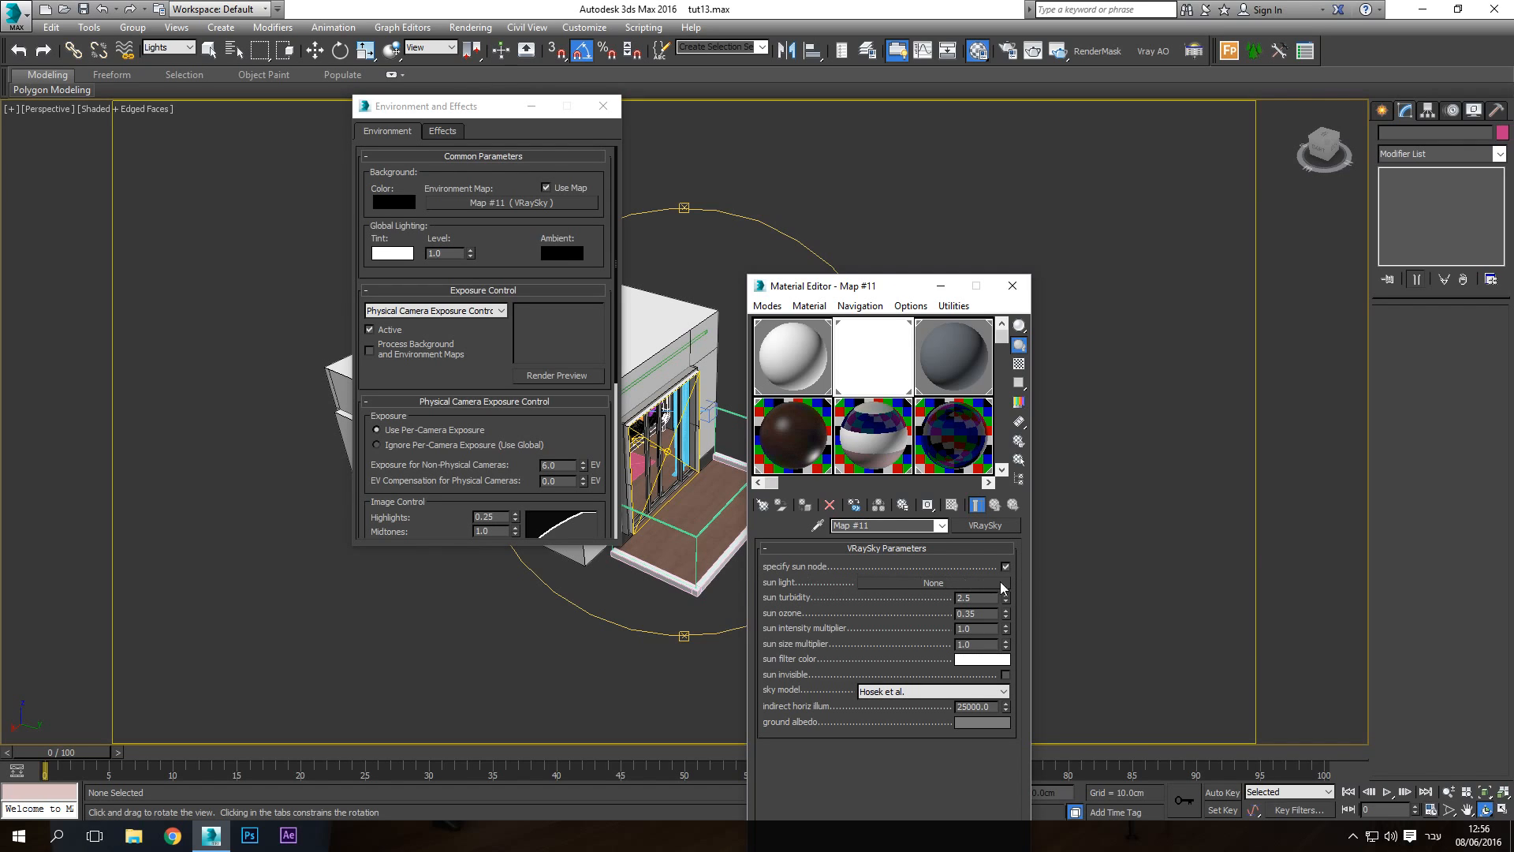
{"action": "left_click", "coordinate": [603, 106]}
{"action": "left_click", "coordinate": [1012, 286]}
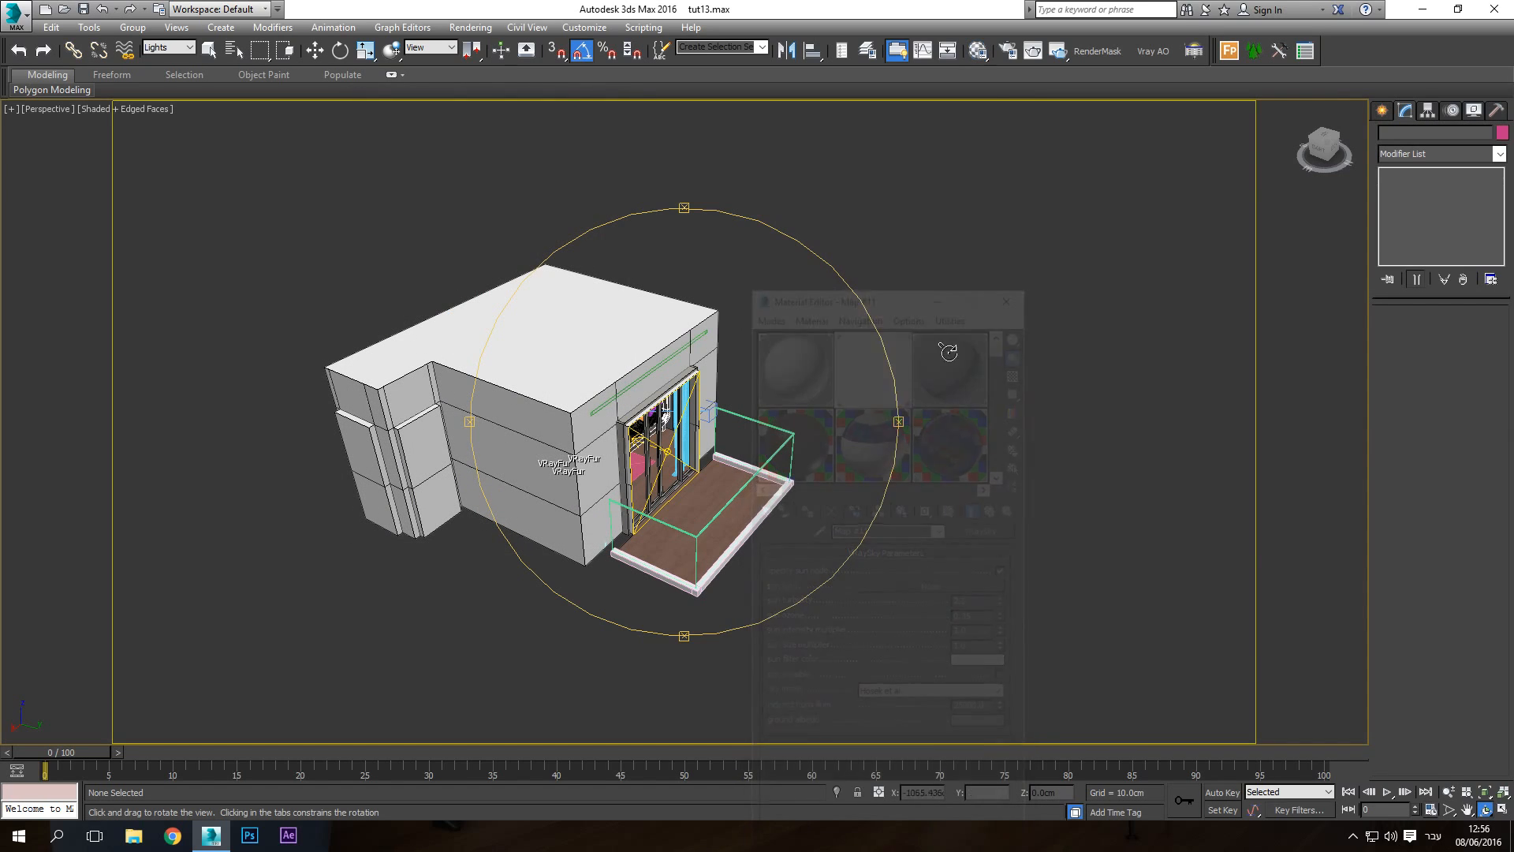
Create a VRaySun in the Top view, starting beyond the balcony and aimed at the room, without adding an automatic VRaySky map
{"action": "left_click_drag", "start_coordinate": [747, 513], "coordinate": [724, 527]}
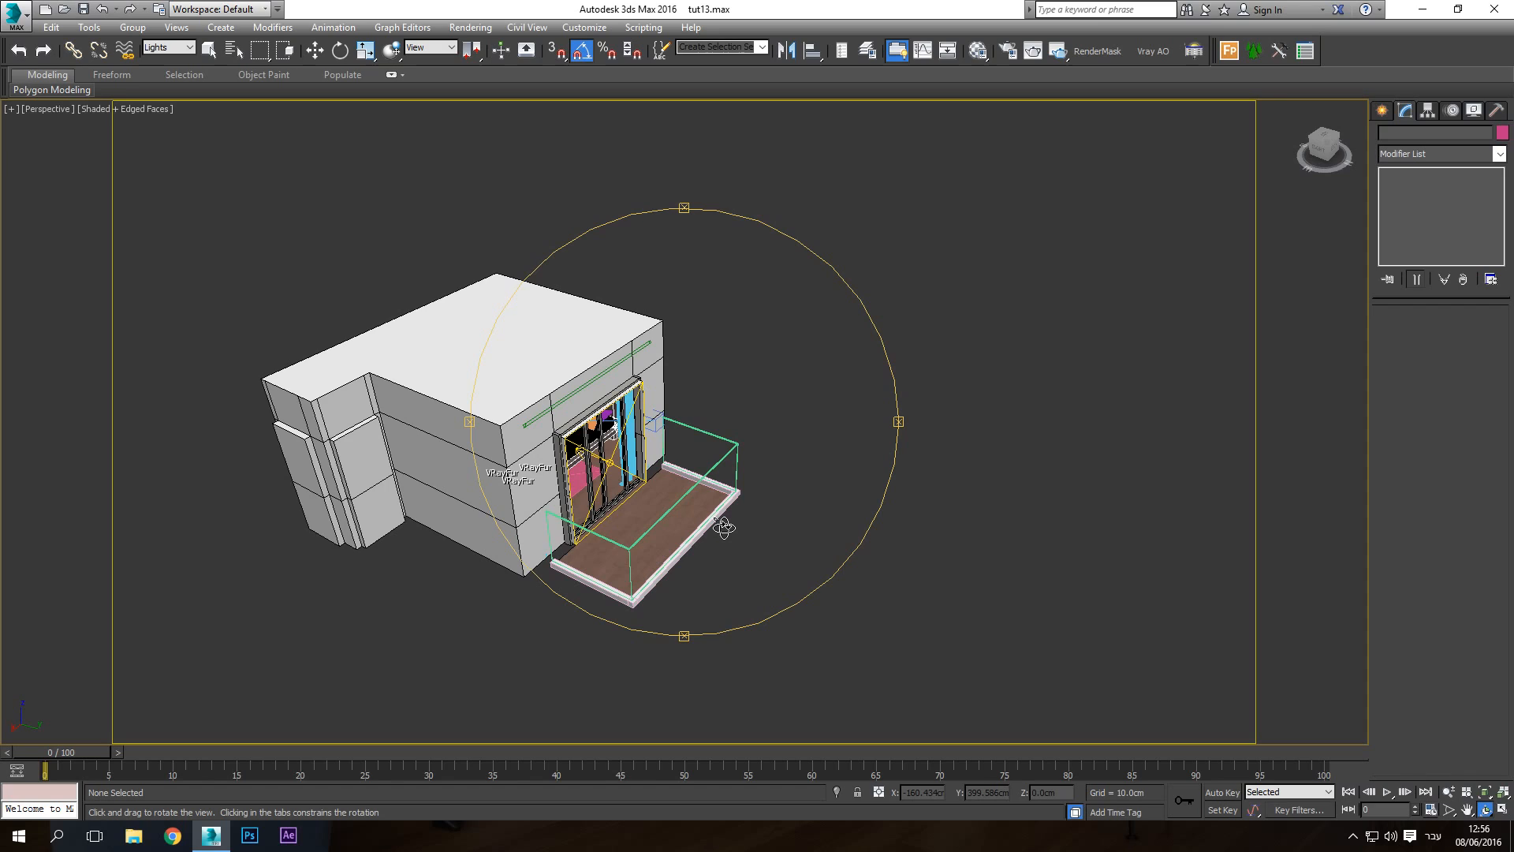
{"action": "key", "text": "t"}
{"action": "scroll", "coordinate": [720, 531], "scroll_direction": "down", "scroll_amount": 6}
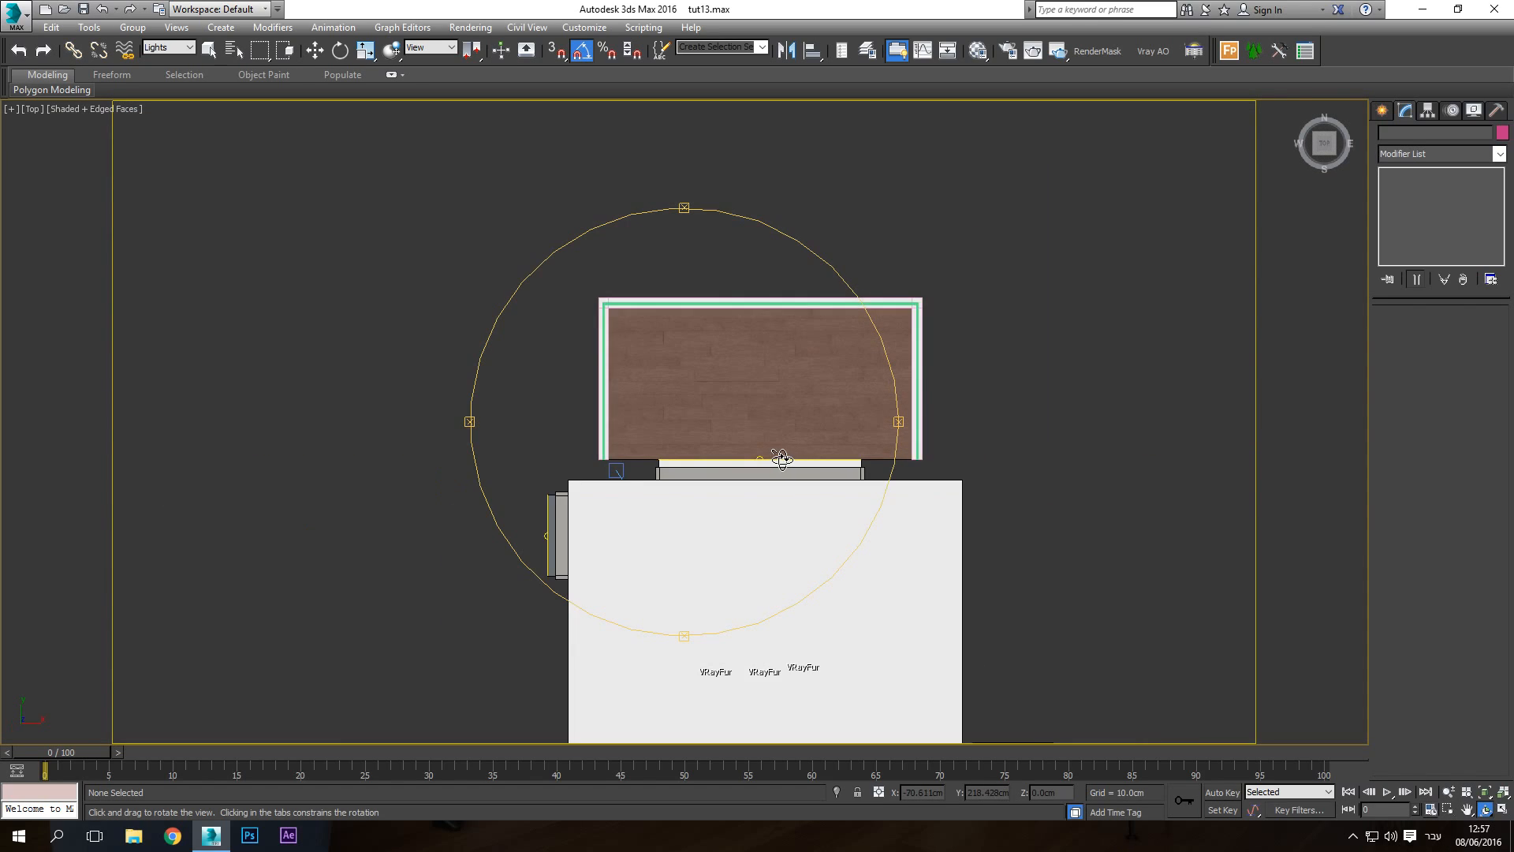
{"action": "scroll", "coordinate": [781, 458], "scroll_direction": "down", "scroll_amount": 5}
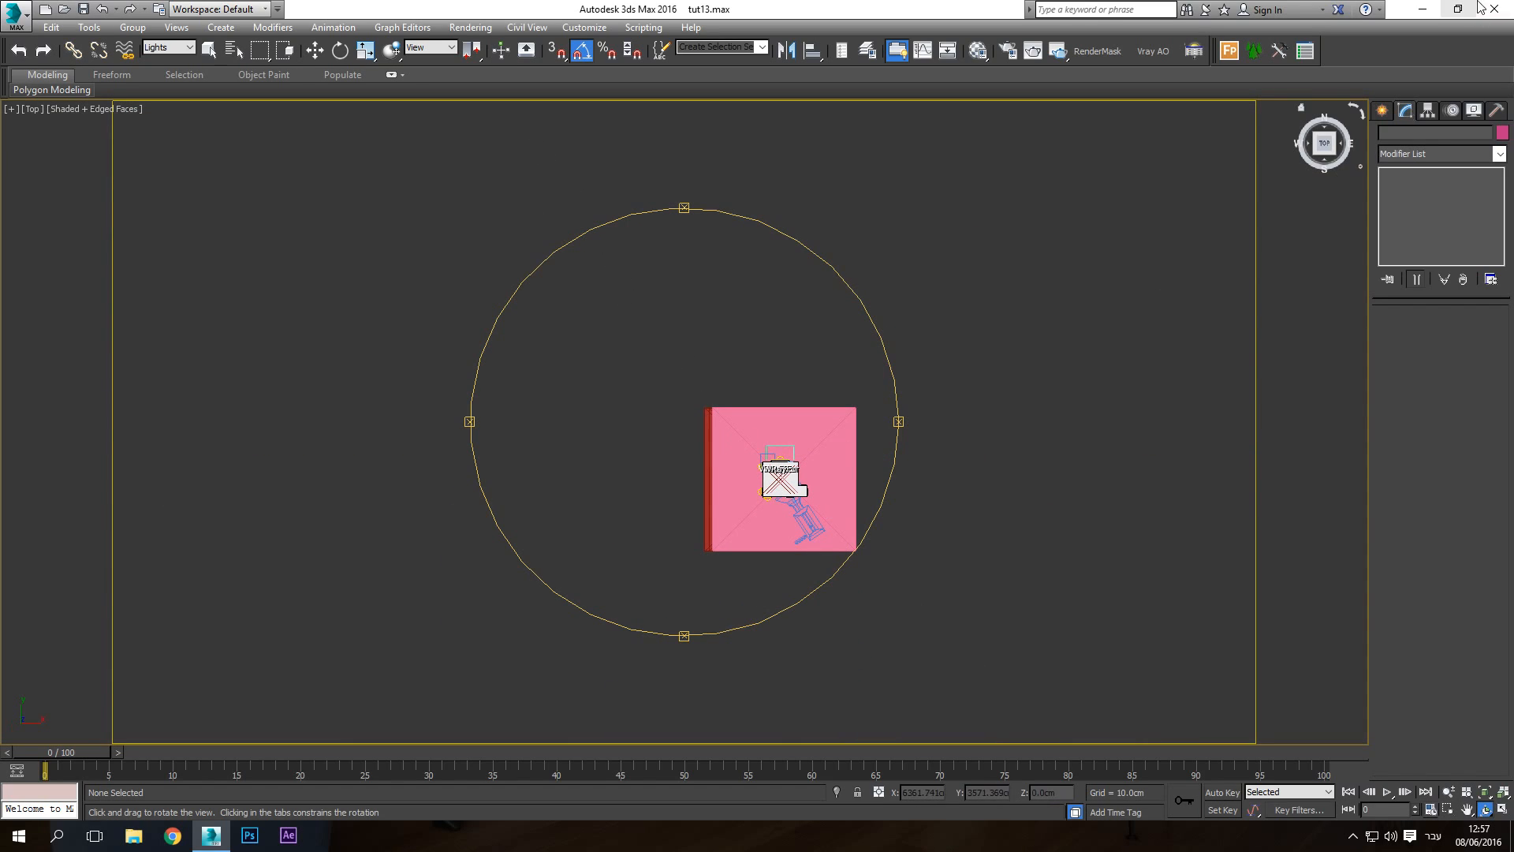
{"action": "left_click", "coordinate": [1384, 112]}
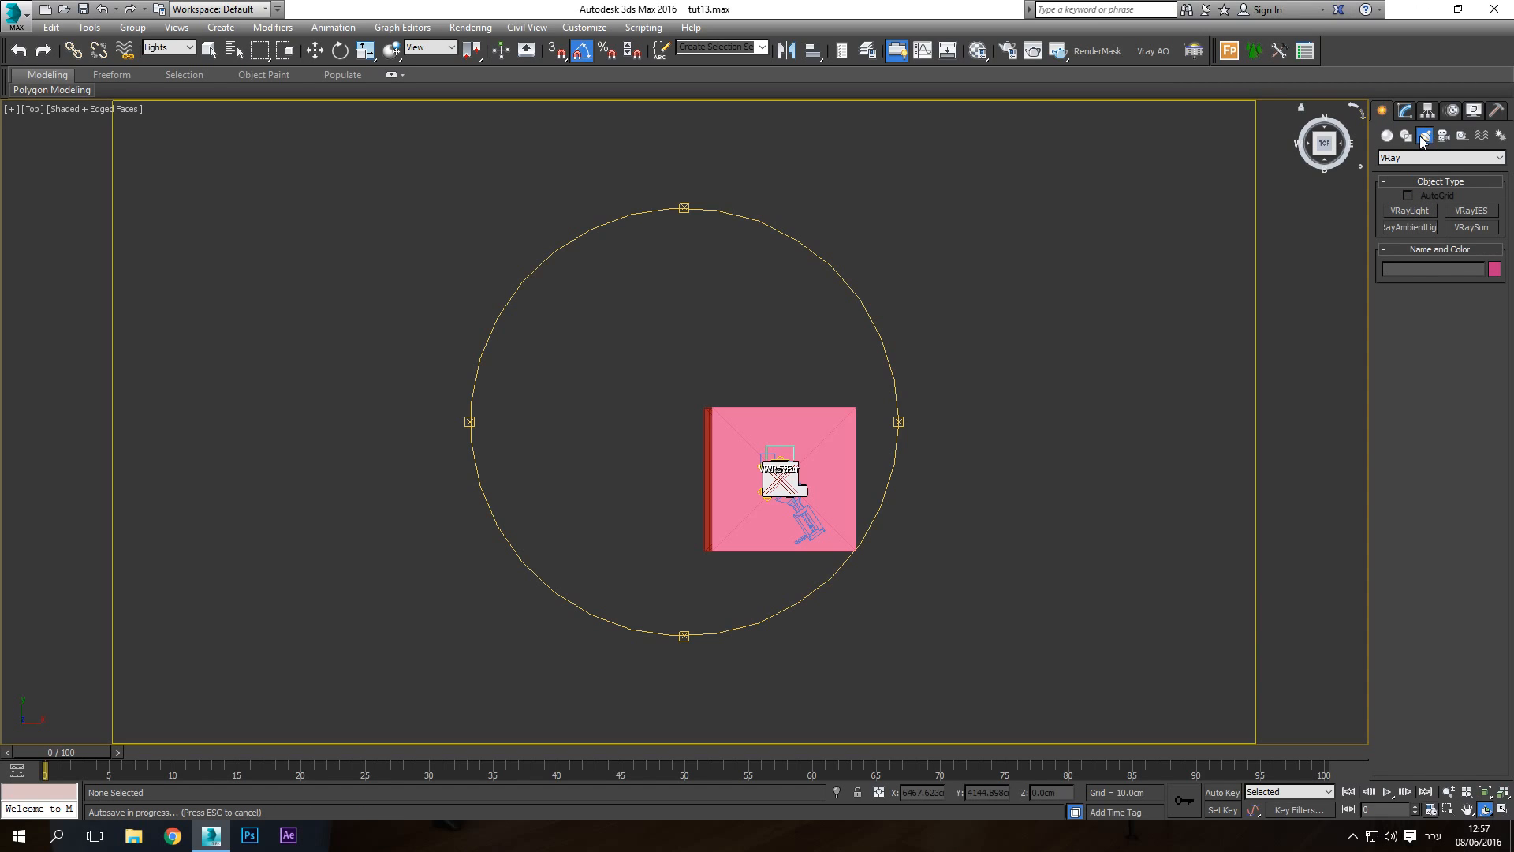
{"action": "key", "text": "Escape"}
{"action": "left_click", "coordinate": [1472, 228]}
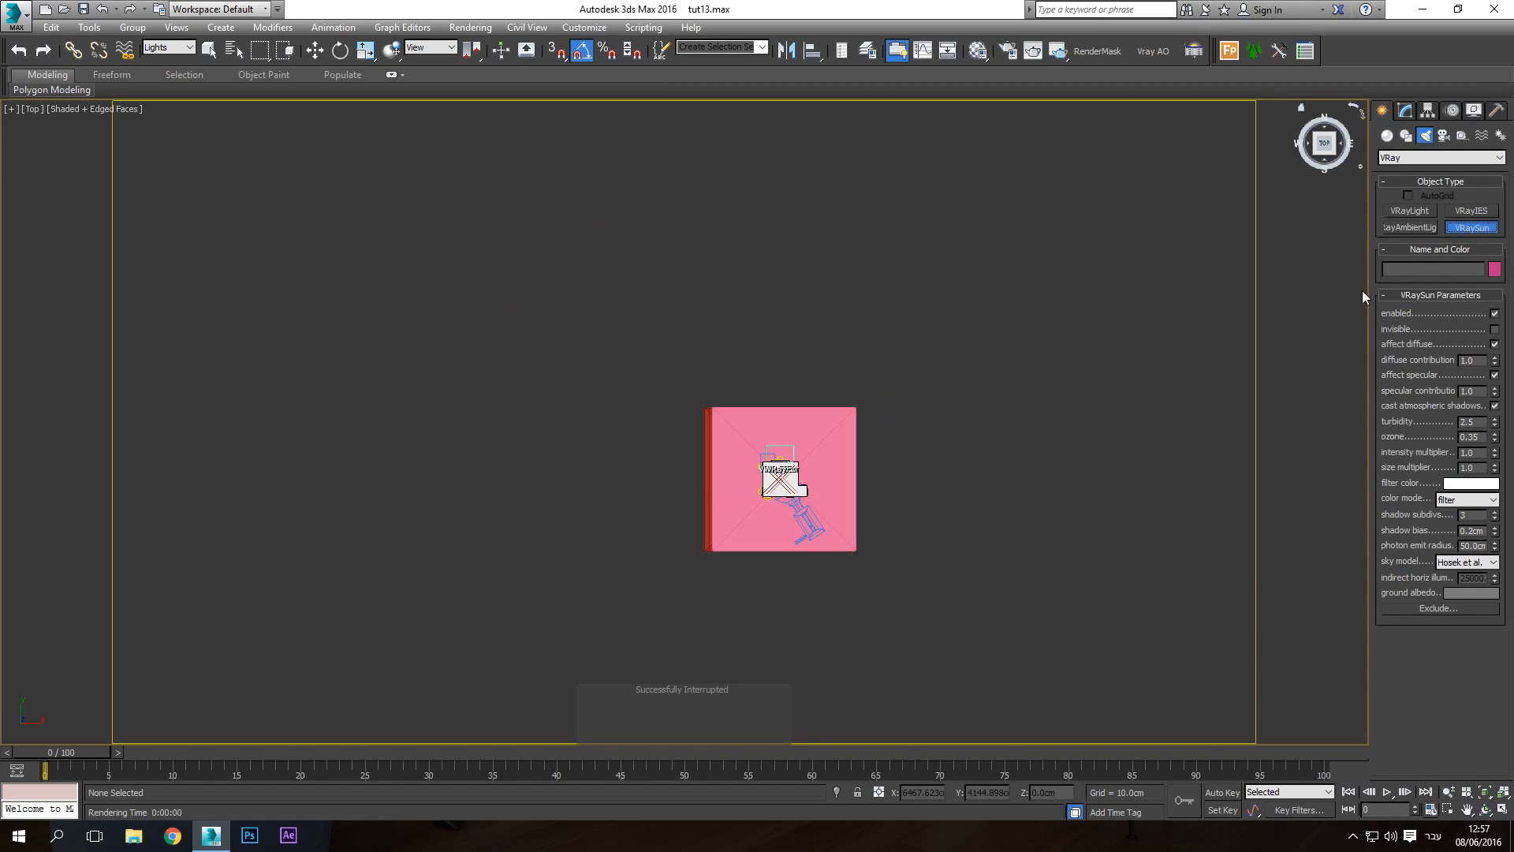
{"action": "left_click_drag", "start_coordinate": [617, 167], "coordinate": [781, 479]}
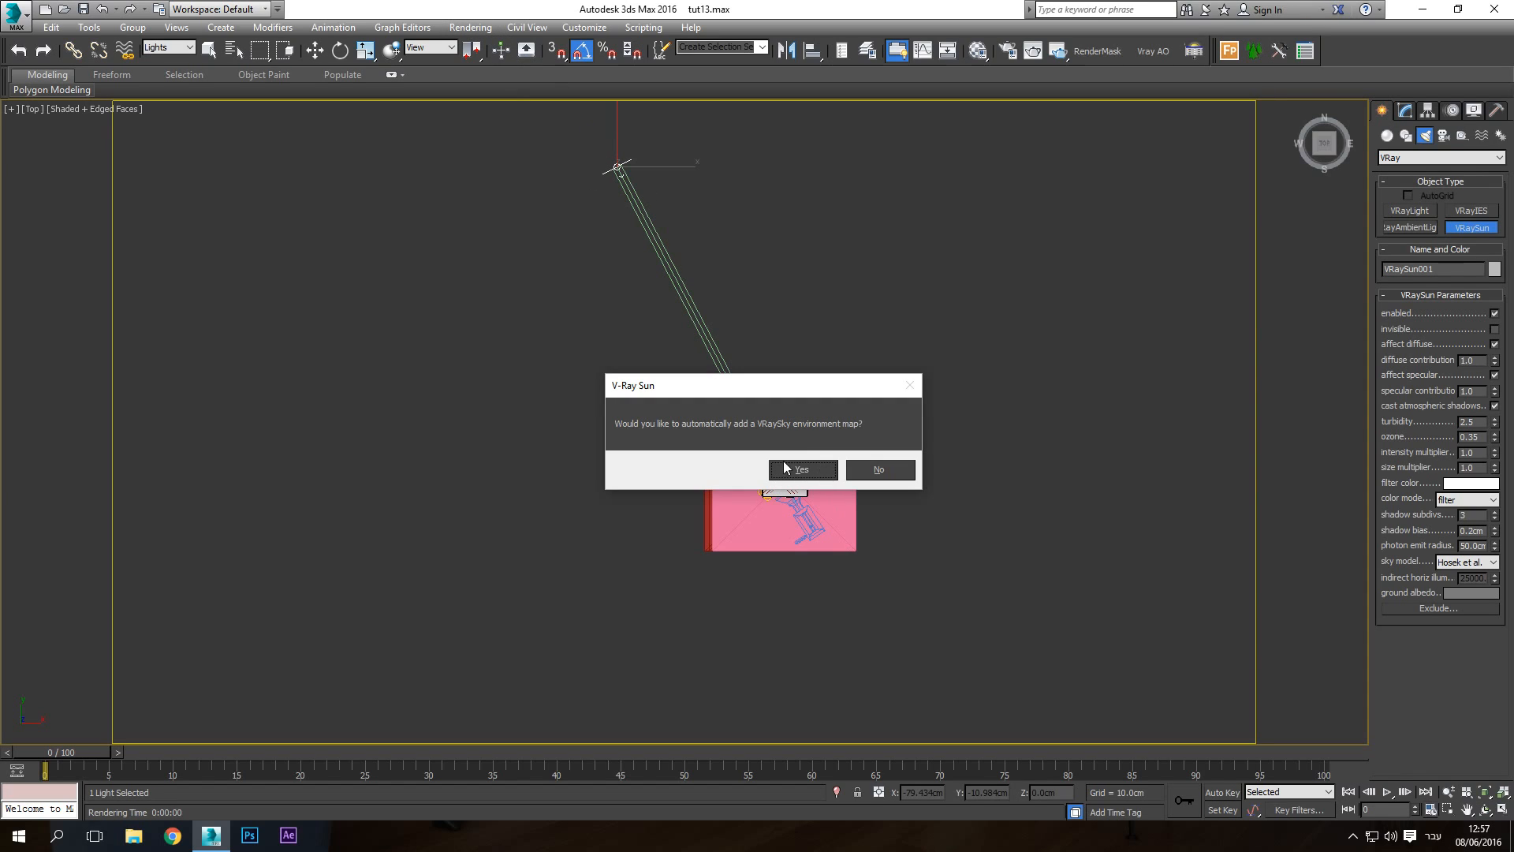
{"action": "left_click", "coordinate": [896, 472]}
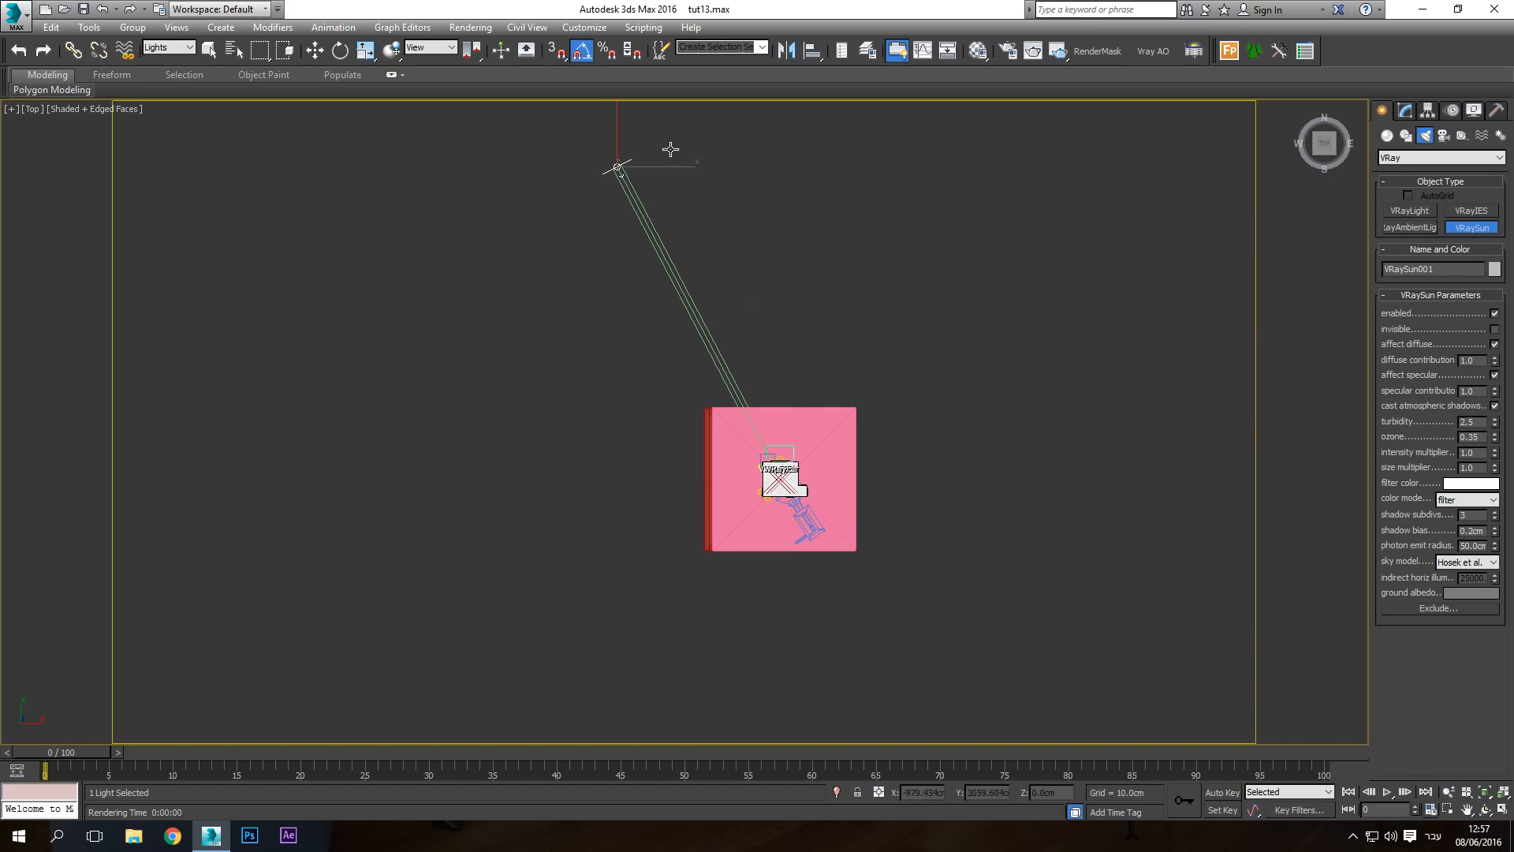
Check the scene's environment map assignment, close the environment settings, and end VRaySun creation
{"action": "left_click", "coordinate": [472, 29]}
{"action": "left_click", "coordinate": [493, 226]}
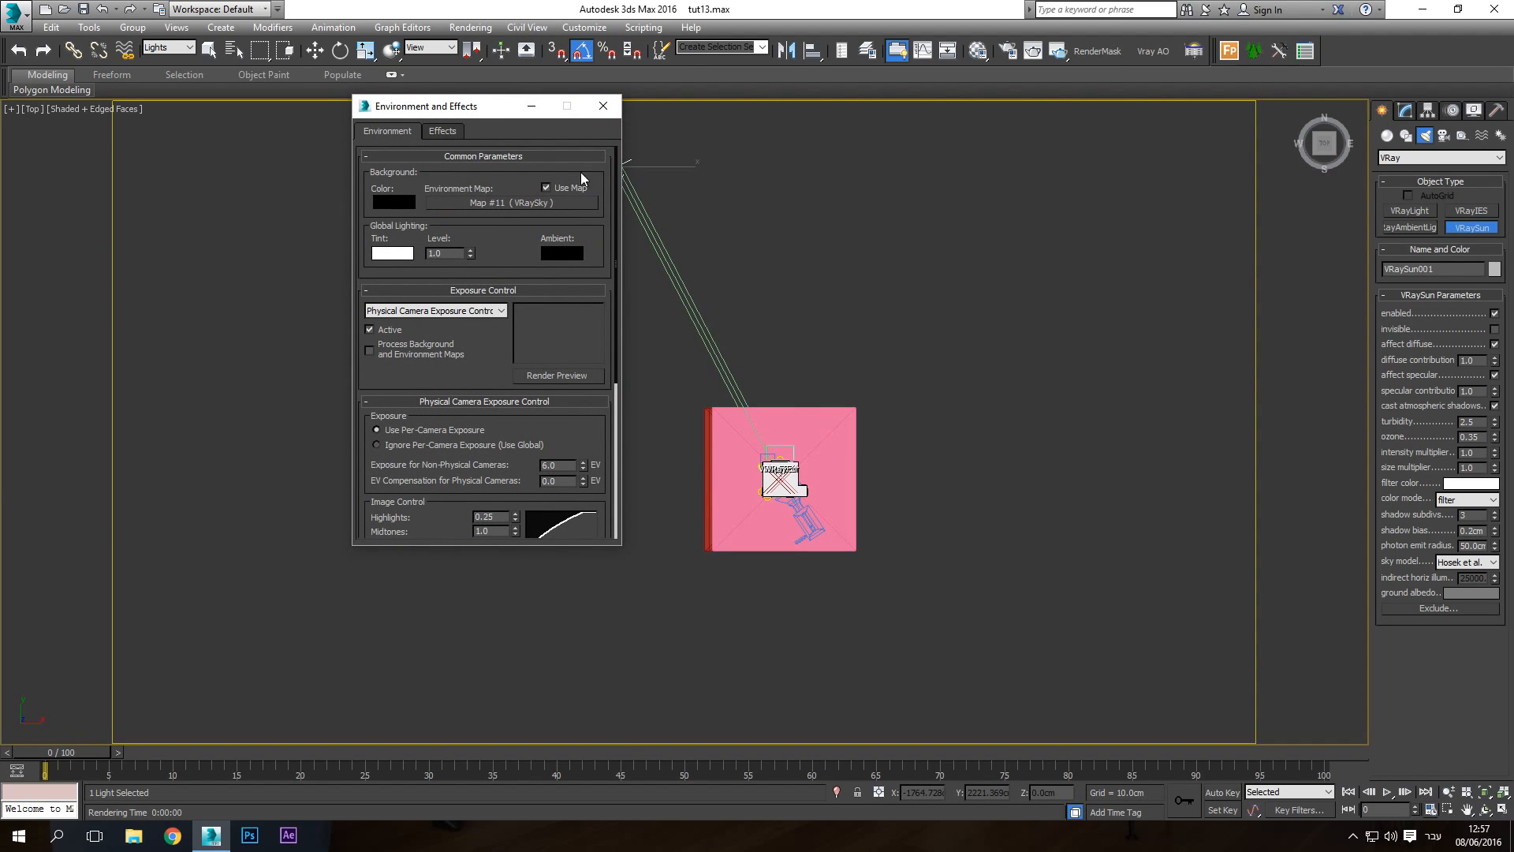
{"action": "left_click", "coordinate": [604, 106]}
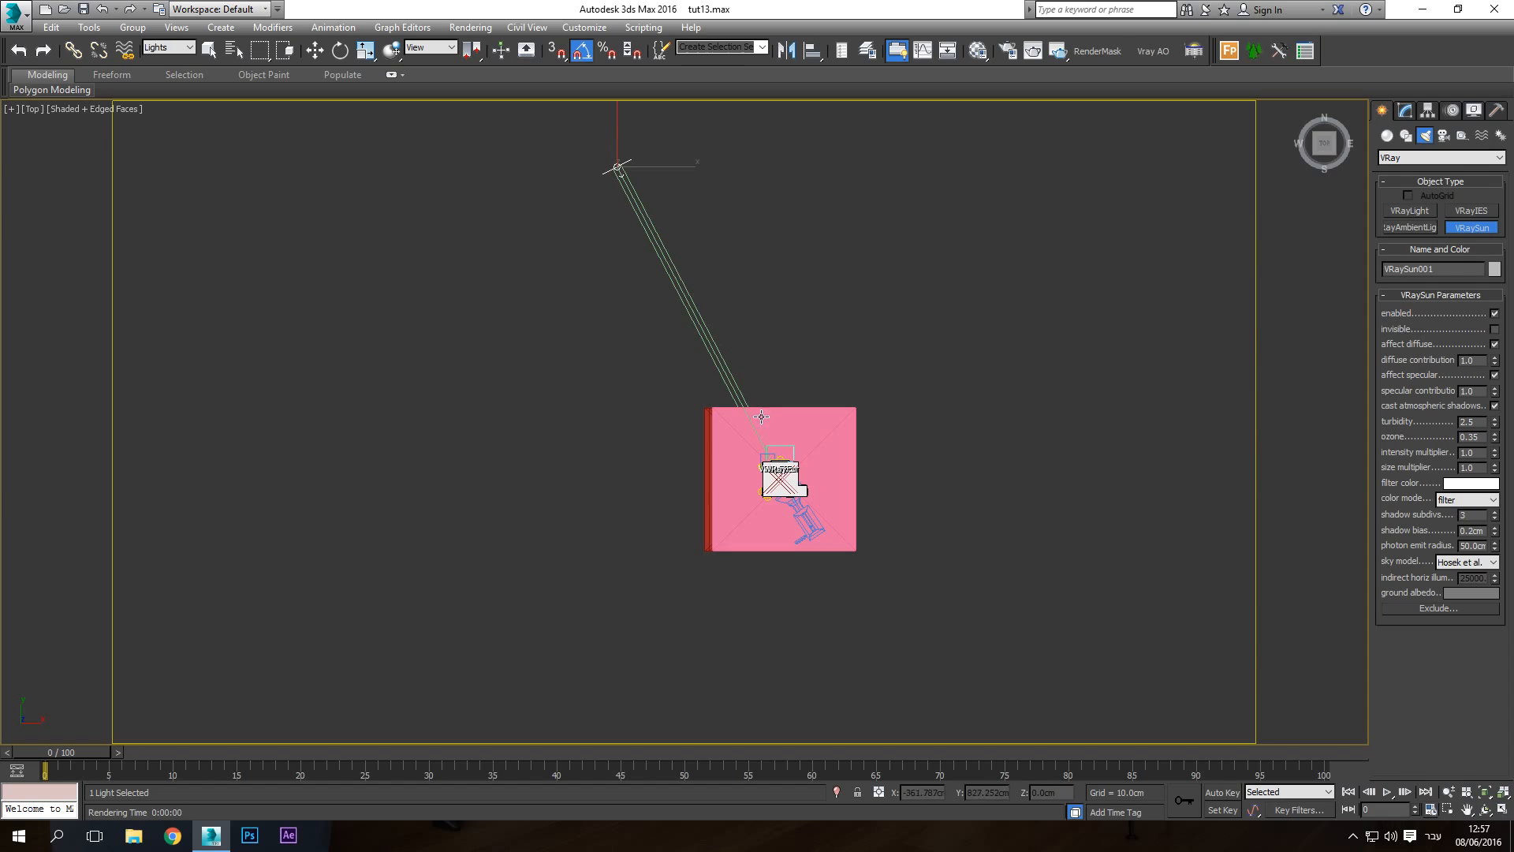
{"action": "right_click", "coordinate": [792, 490]}
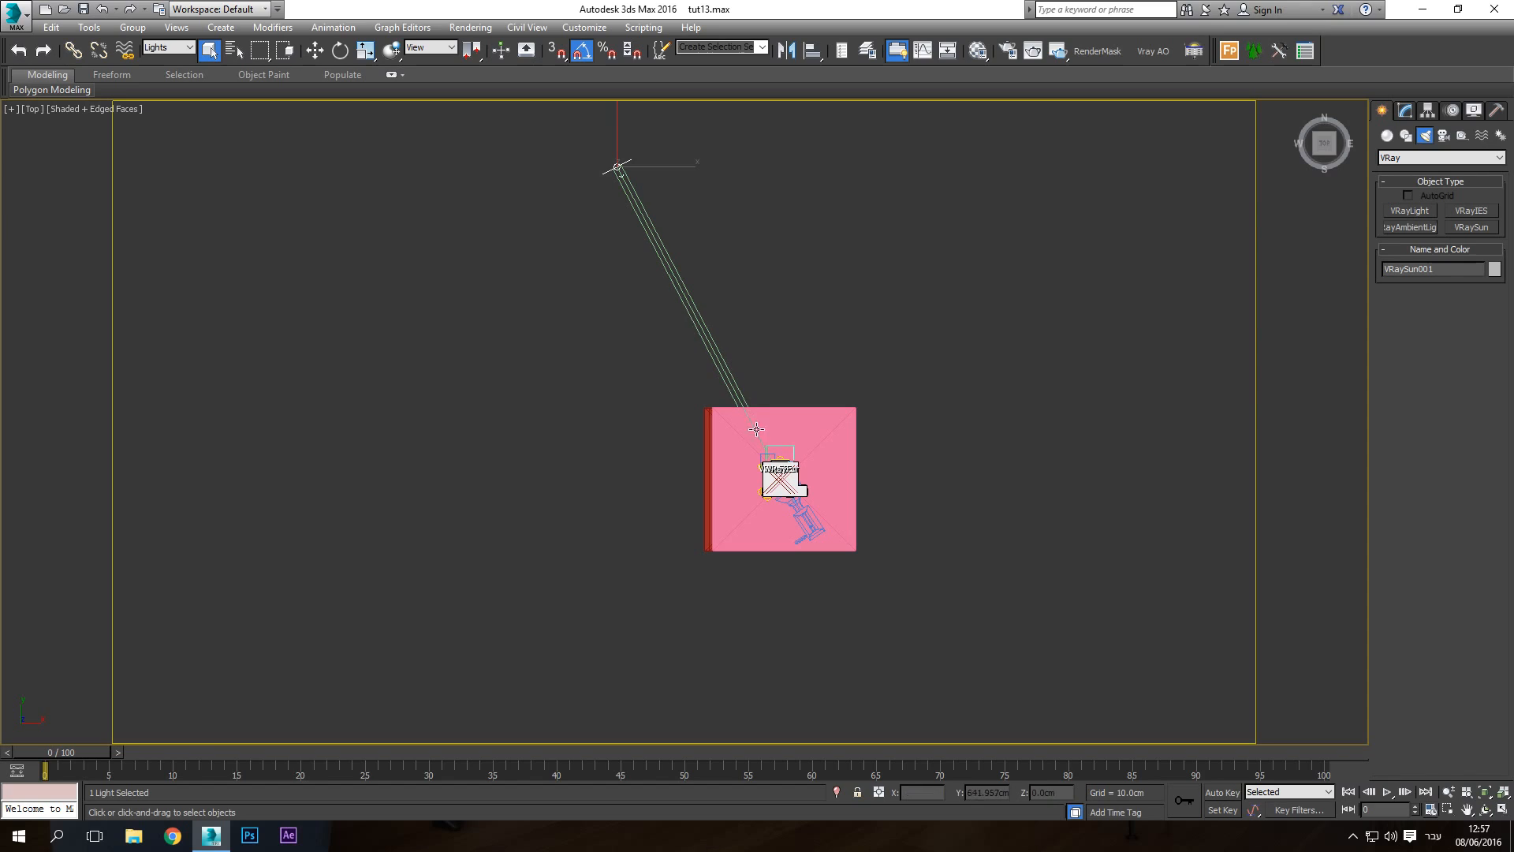
Raise the VRaySun high above the building in the Front view, to a height of about 2594 cm
{"action": "key", "text": "f"}
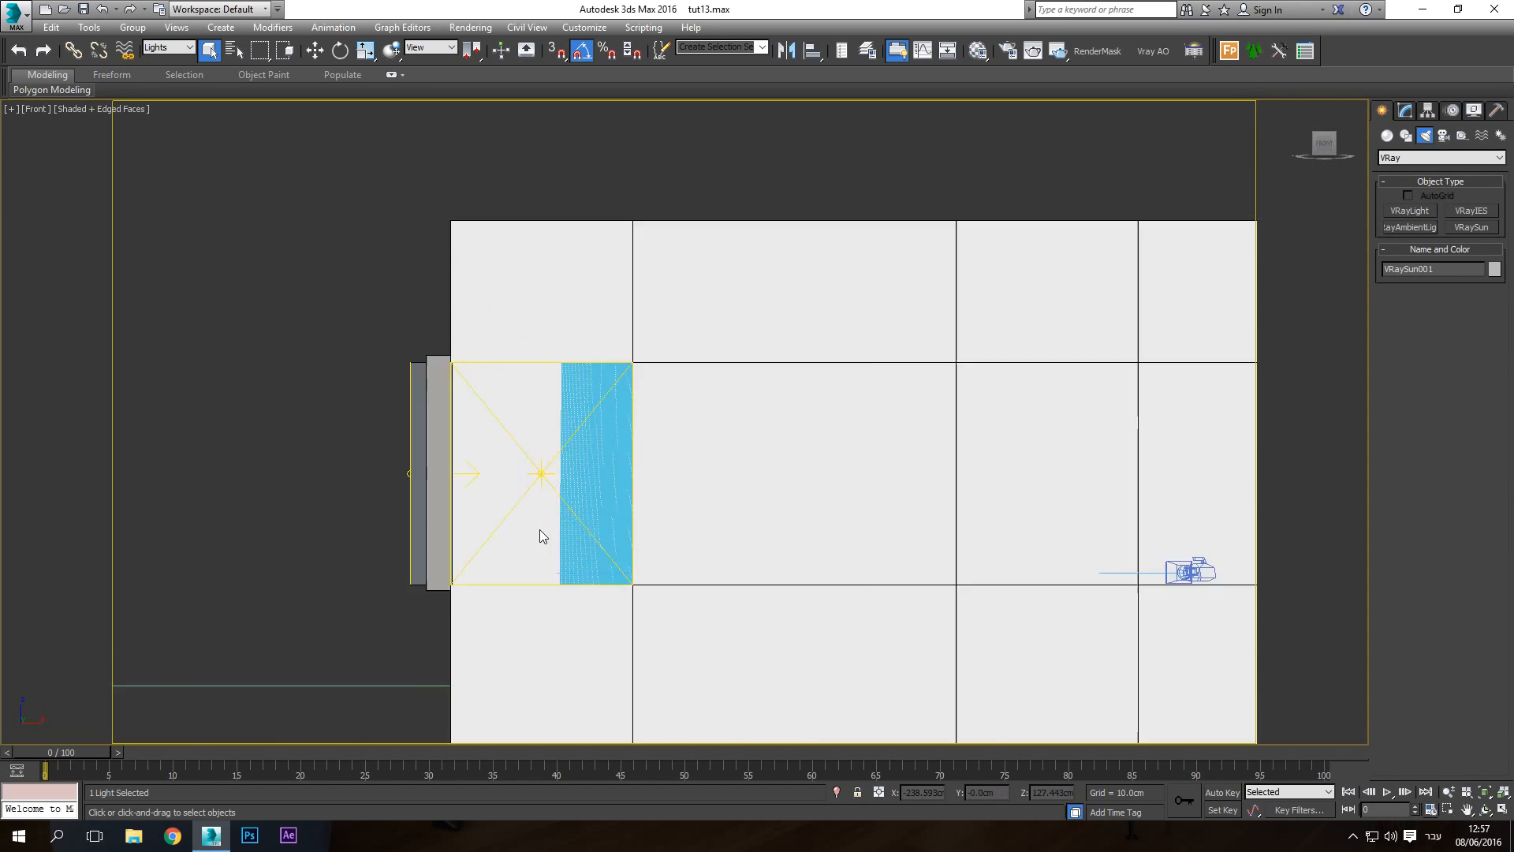
{"action": "scroll", "coordinate": [539, 528], "scroll_direction": "down", "scroll_amount": 8}
{"action": "scroll", "coordinate": [549, 534], "scroll_direction": "up", "scroll_amount": 5}
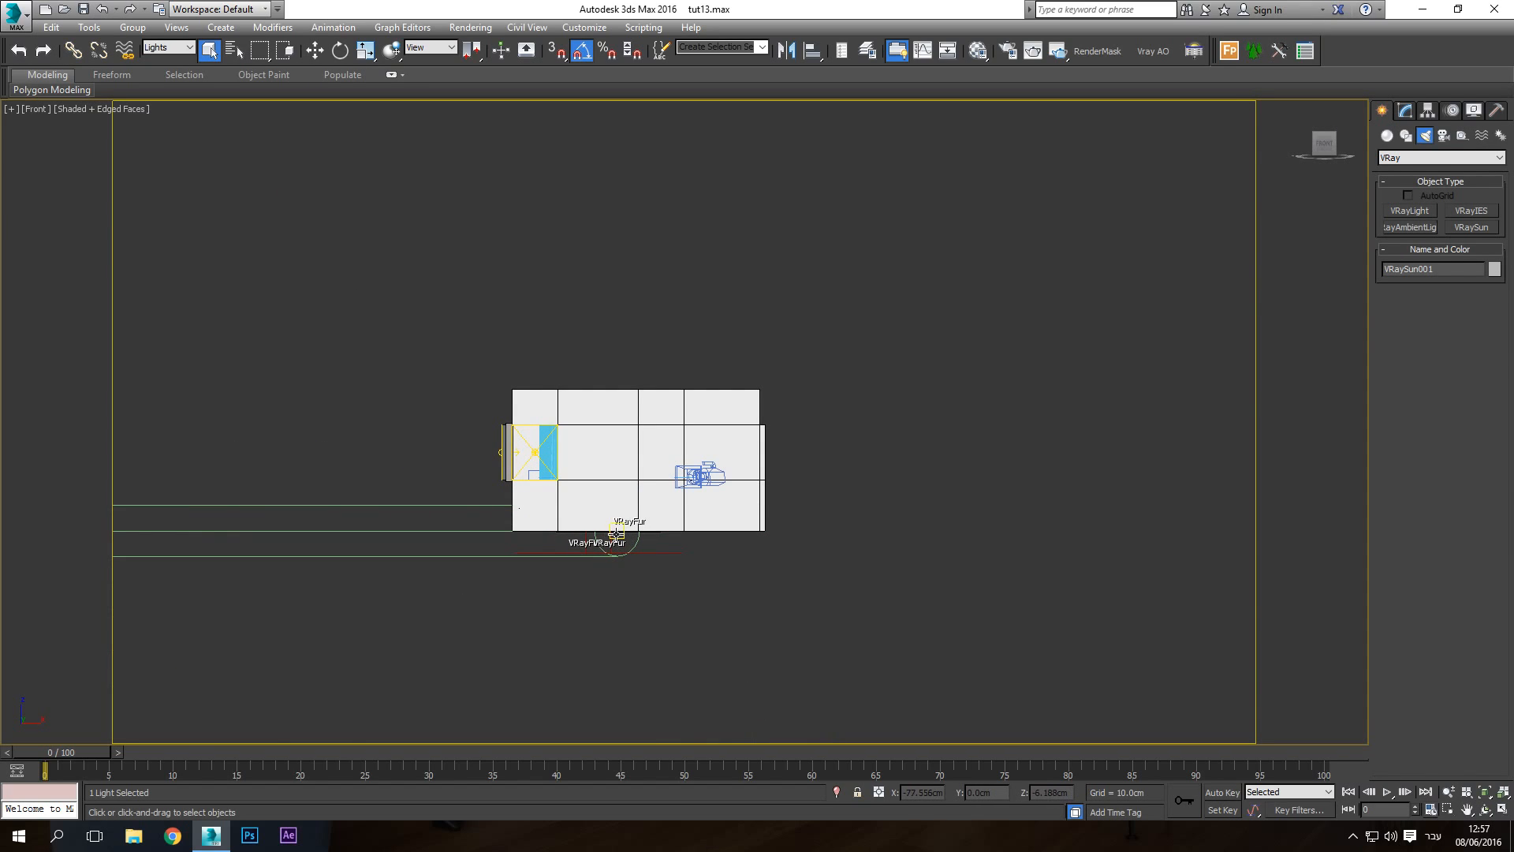
{"action": "middle_click_drag", "start_coordinate": [621, 534], "coordinate": [832, 528]}
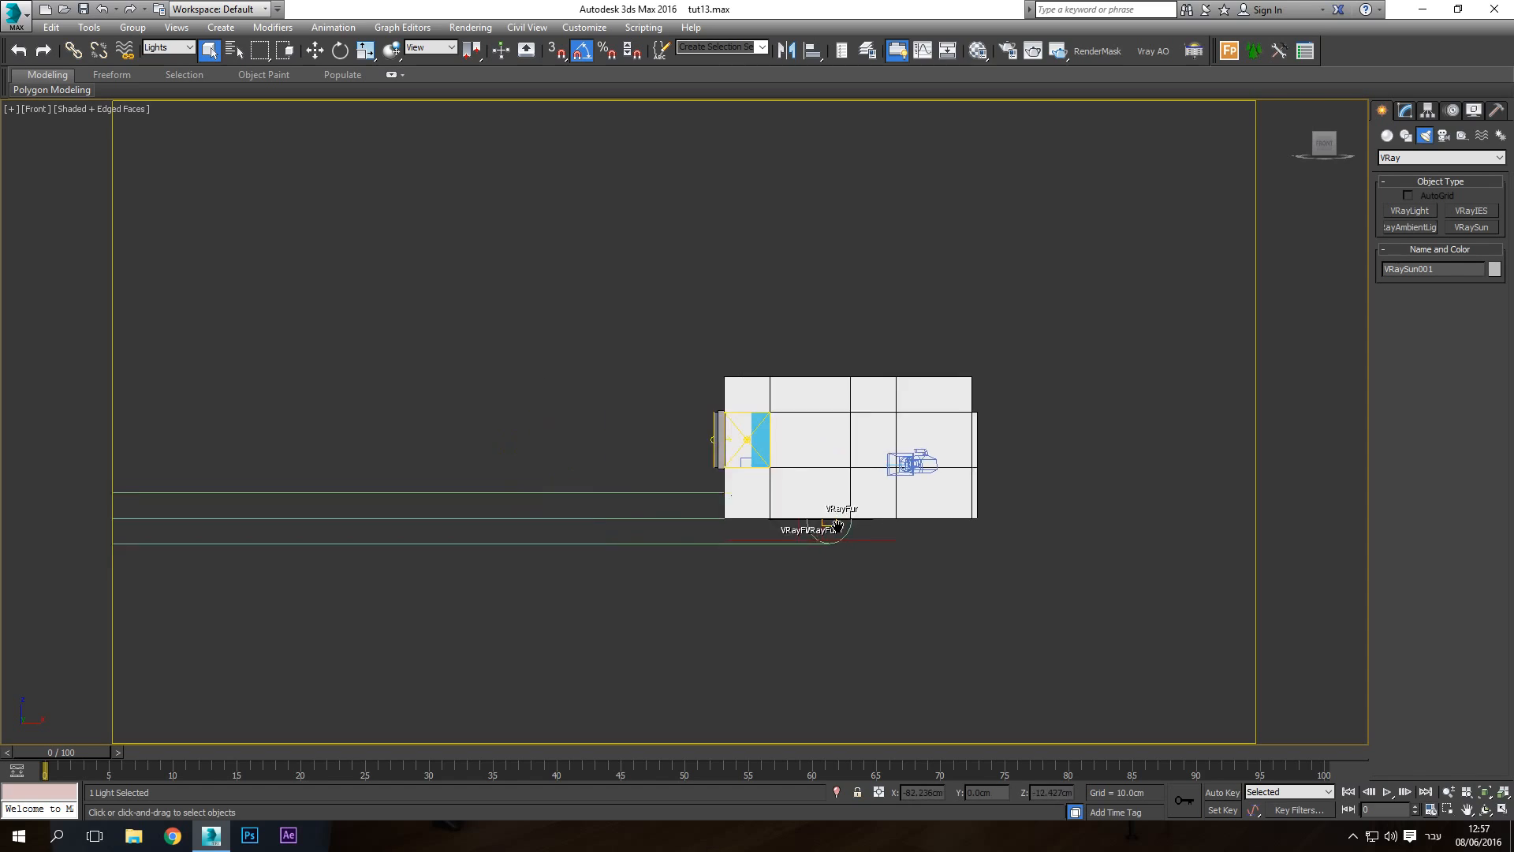
{"action": "scroll", "coordinate": [832, 528], "scroll_direction": "down", "scroll_amount": 3}
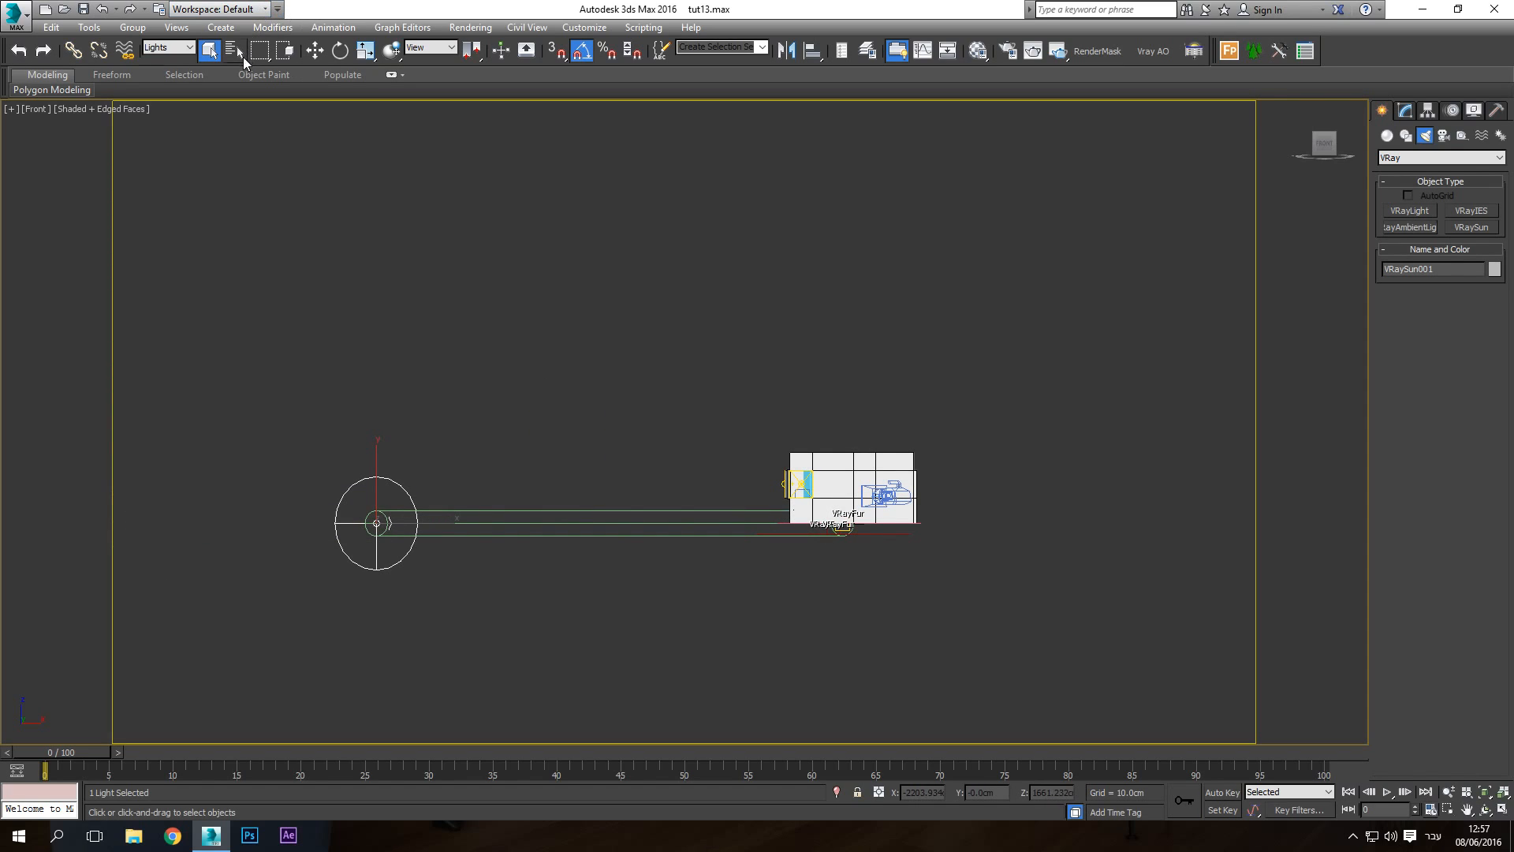
{"action": "left_click", "coordinate": [314, 50]}
{"action": "left_click_drag", "start_coordinate": [377, 481], "coordinate": [406, 185]}
{"action": "middle_click_drag", "start_coordinate": [467, 396], "coordinate": [480, 519]}
{"action": "scroll", "coordinate": [481, 519], "scroll_direction": "down", "scroll_amount": 4}
{"action": "left_click_drag", "start_coordinate": [442, 339], "coordinate": [442, 274]}
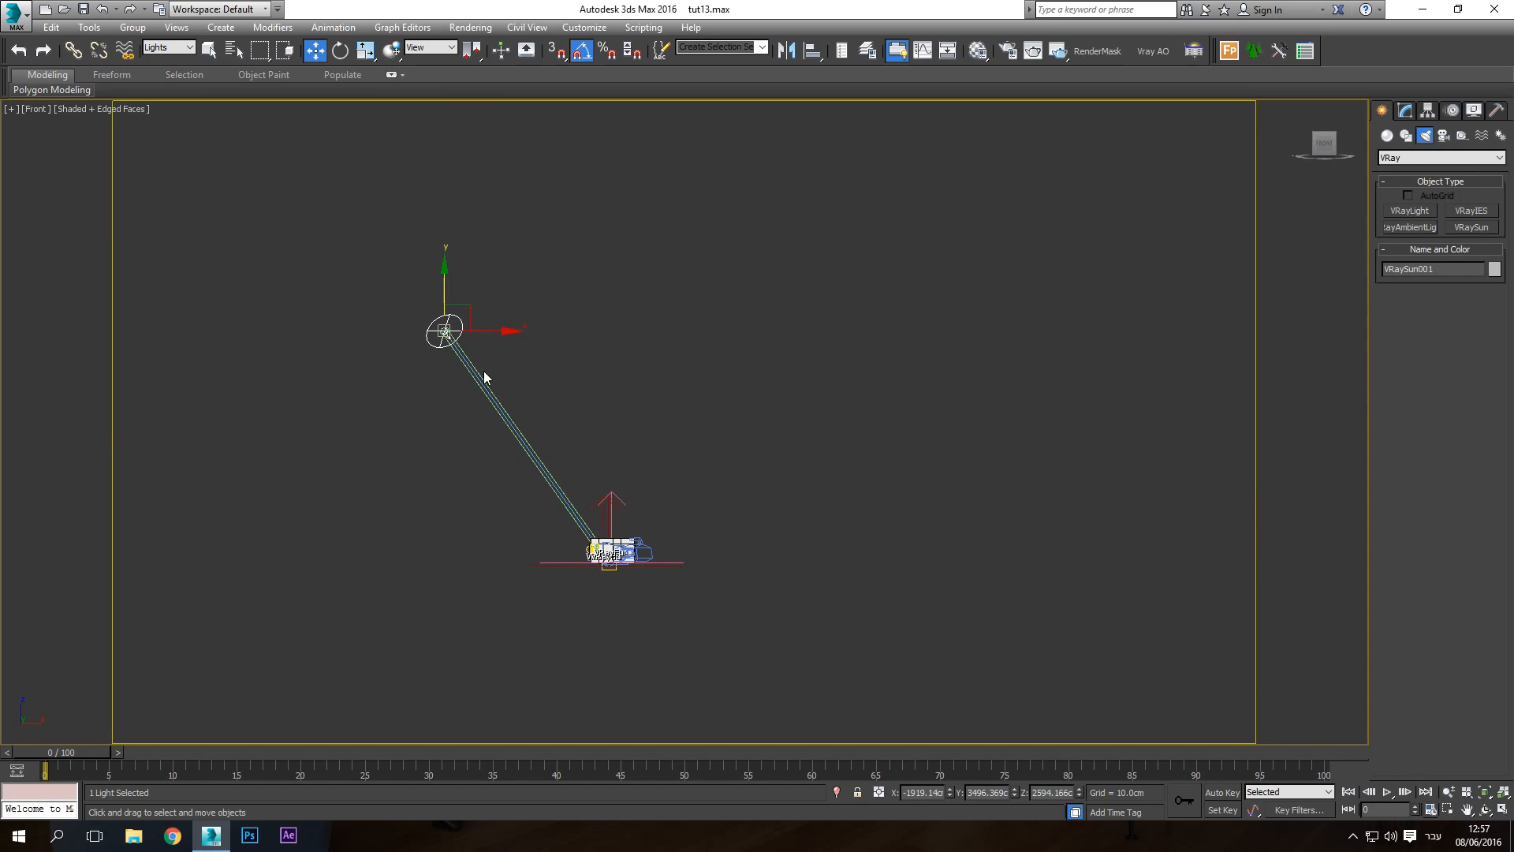
Link VRaySun001 as the sun light of the VRaySky map by picking it in the perspective view
{"action": "key", "text": "c"}
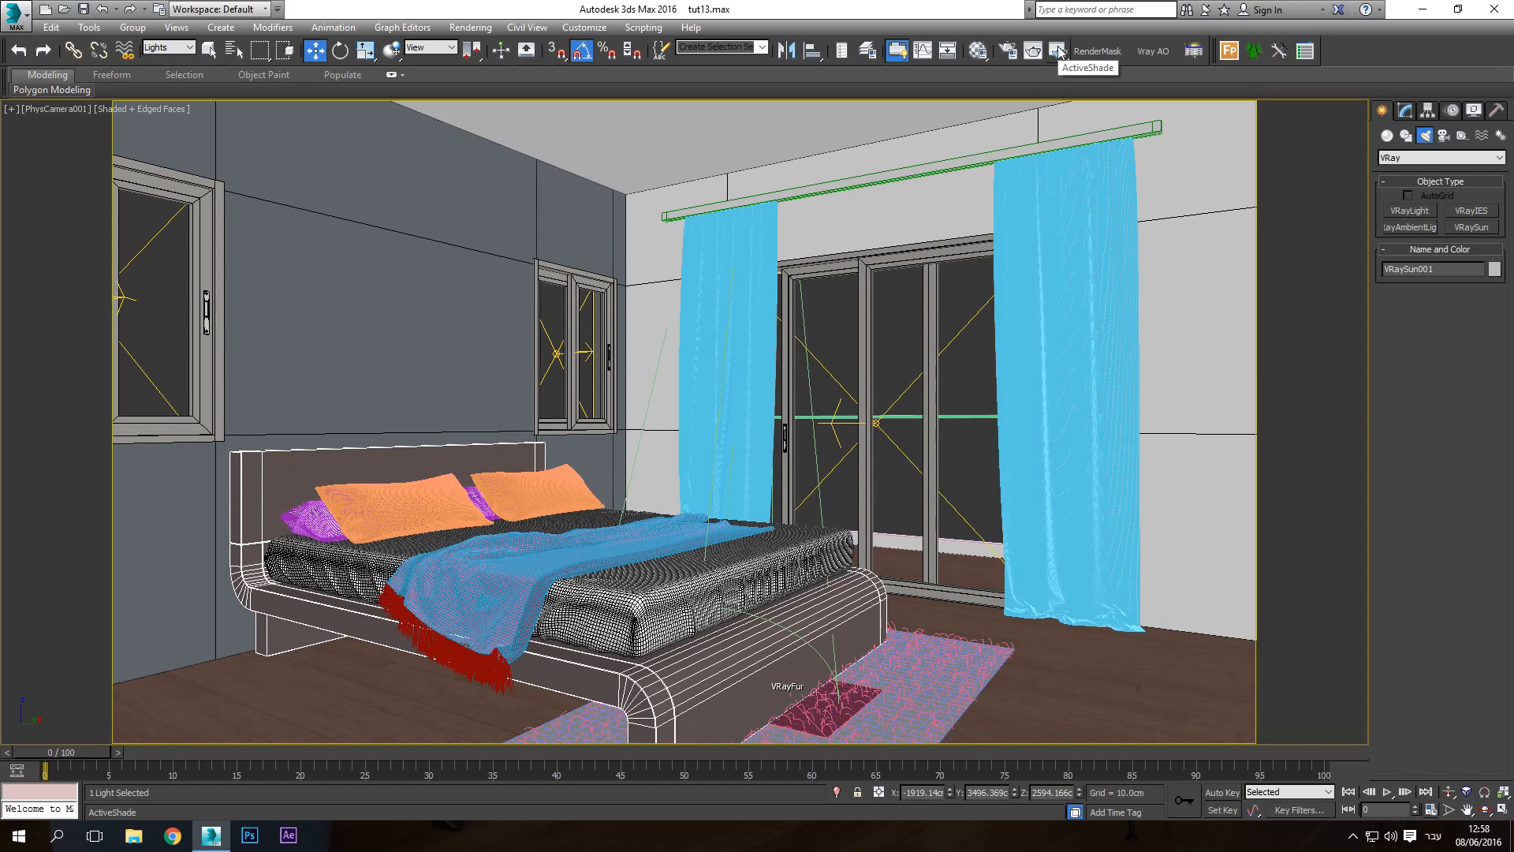
{"action": "left_click", "coordinate": [979, 51]}
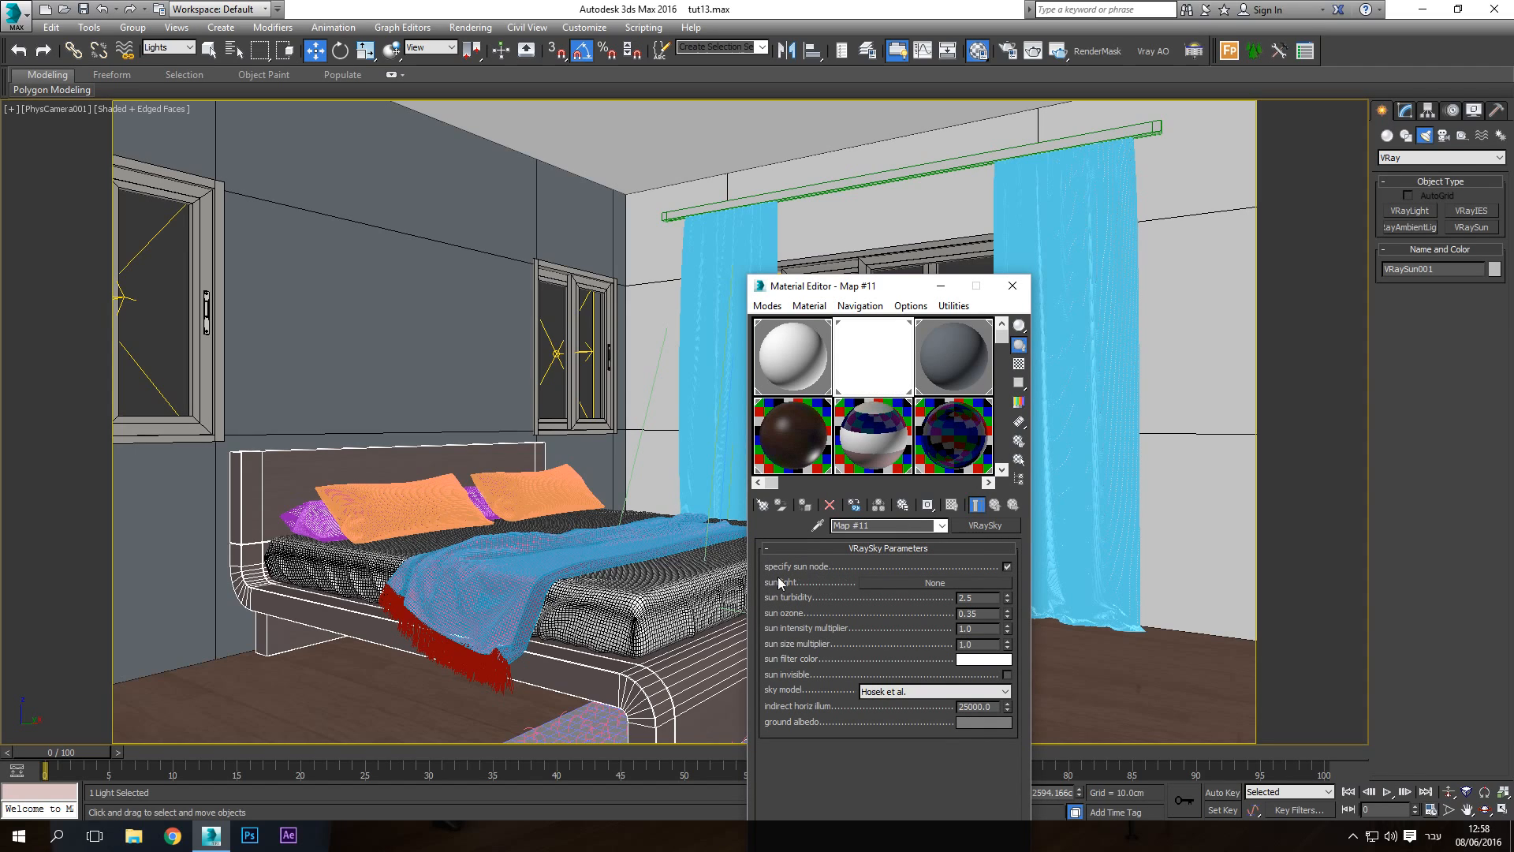
{"action": "left_click", "coordinate": [743, 7]}
{"action": "key", "text": "p"}
{"action": "middle_click_drag", "start_coordinate": [587, 474], "coordinate": [511, 563]}
{"action": "key", "text": "z"}
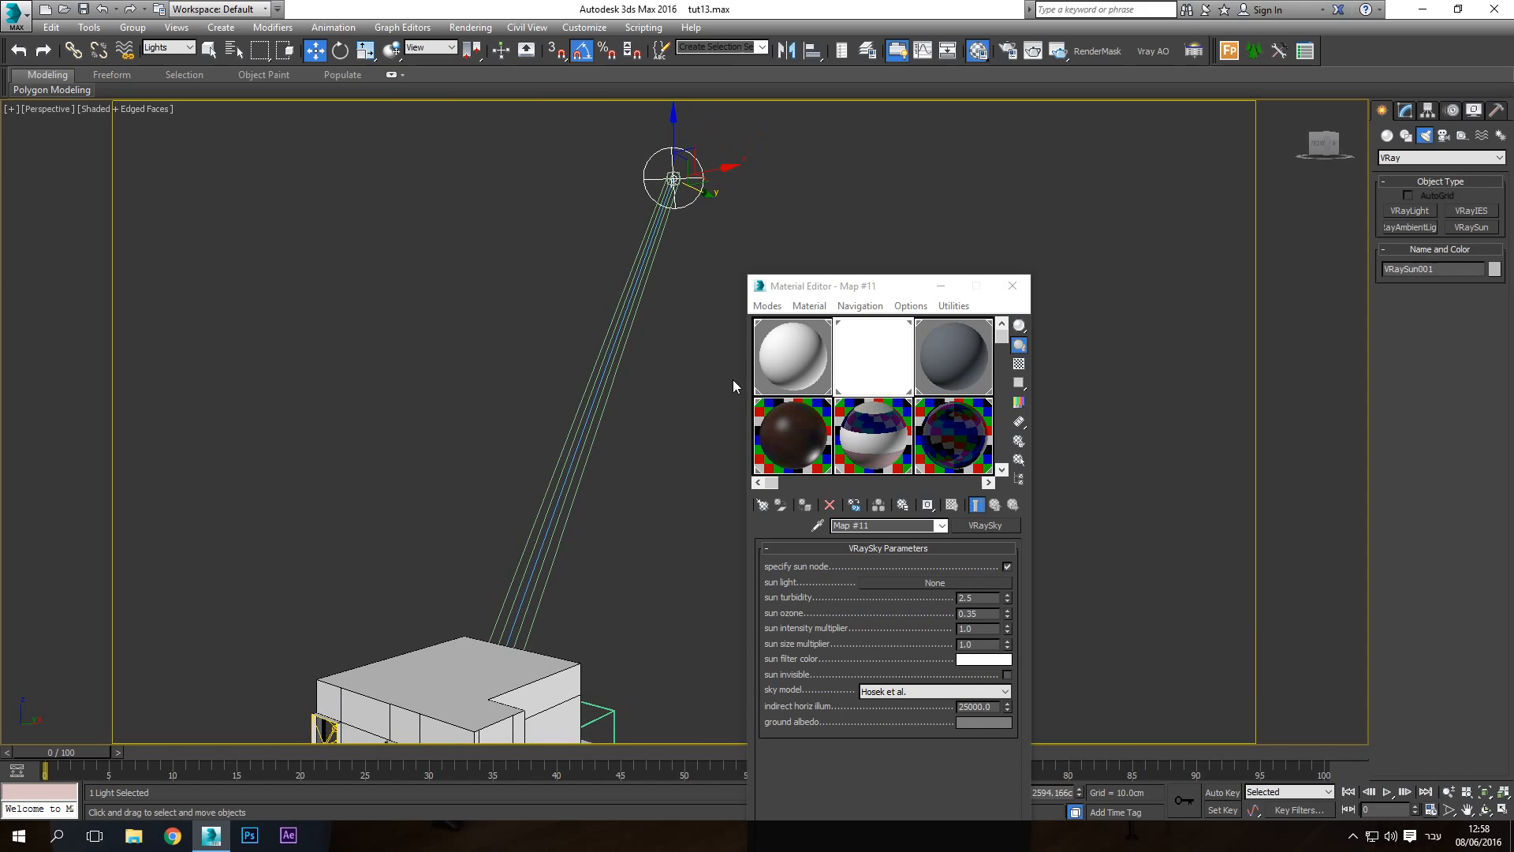
{"action": "left_click", "coordinate": [943, 581]}
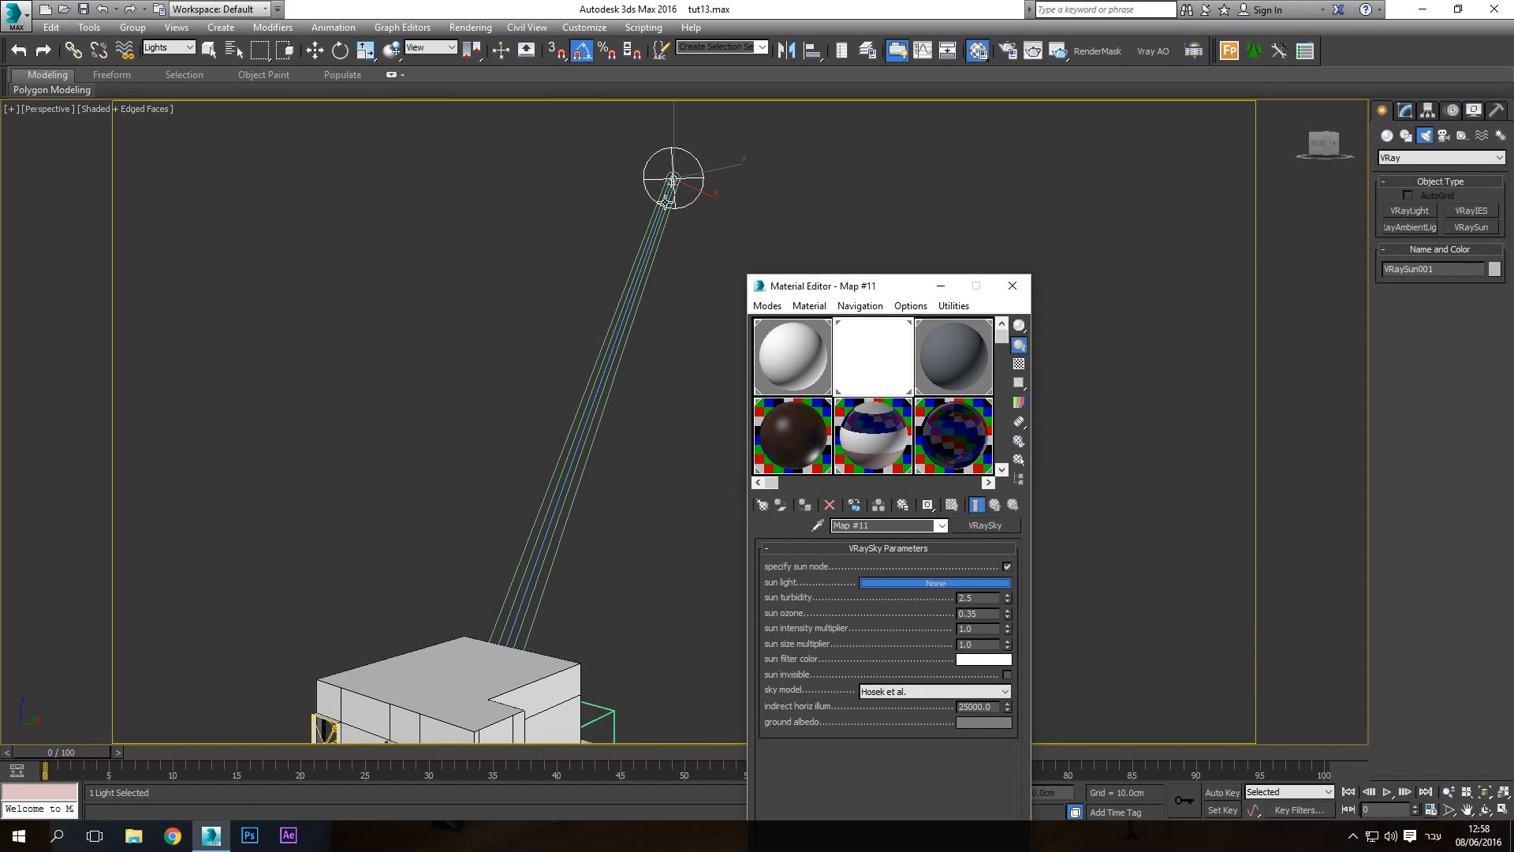
{"action": "left_click", "coordinate": [674, 177]}
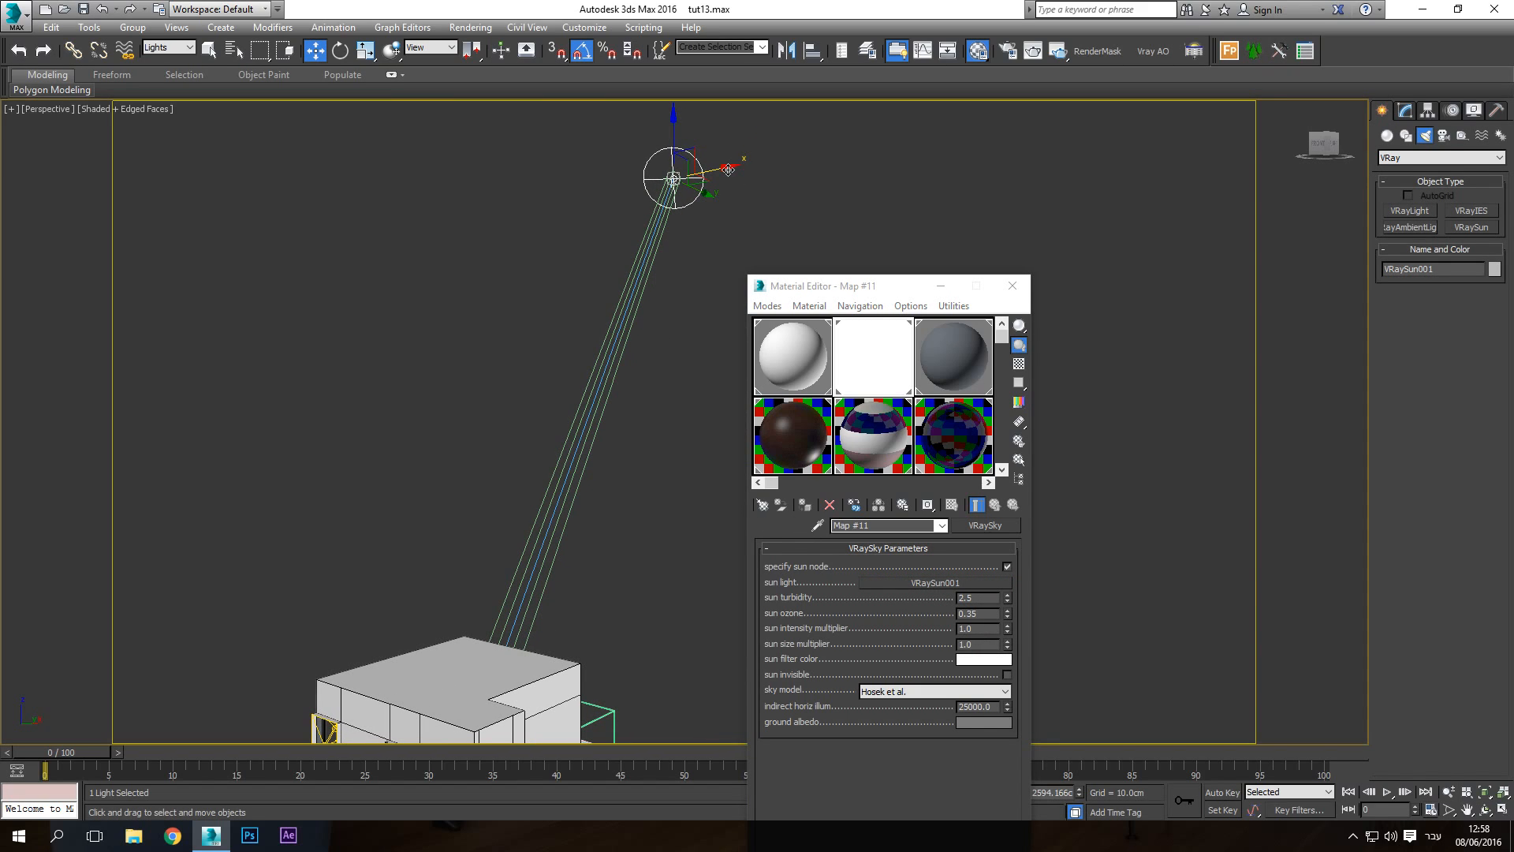
Try moving the VRaySun in the perspective view and undo the move
{"action": "left_click_drag", "start_coordinate": [675, 178], "coordinate": [1075, 233]}
{"action": "key", "text": "ctrl+z"}
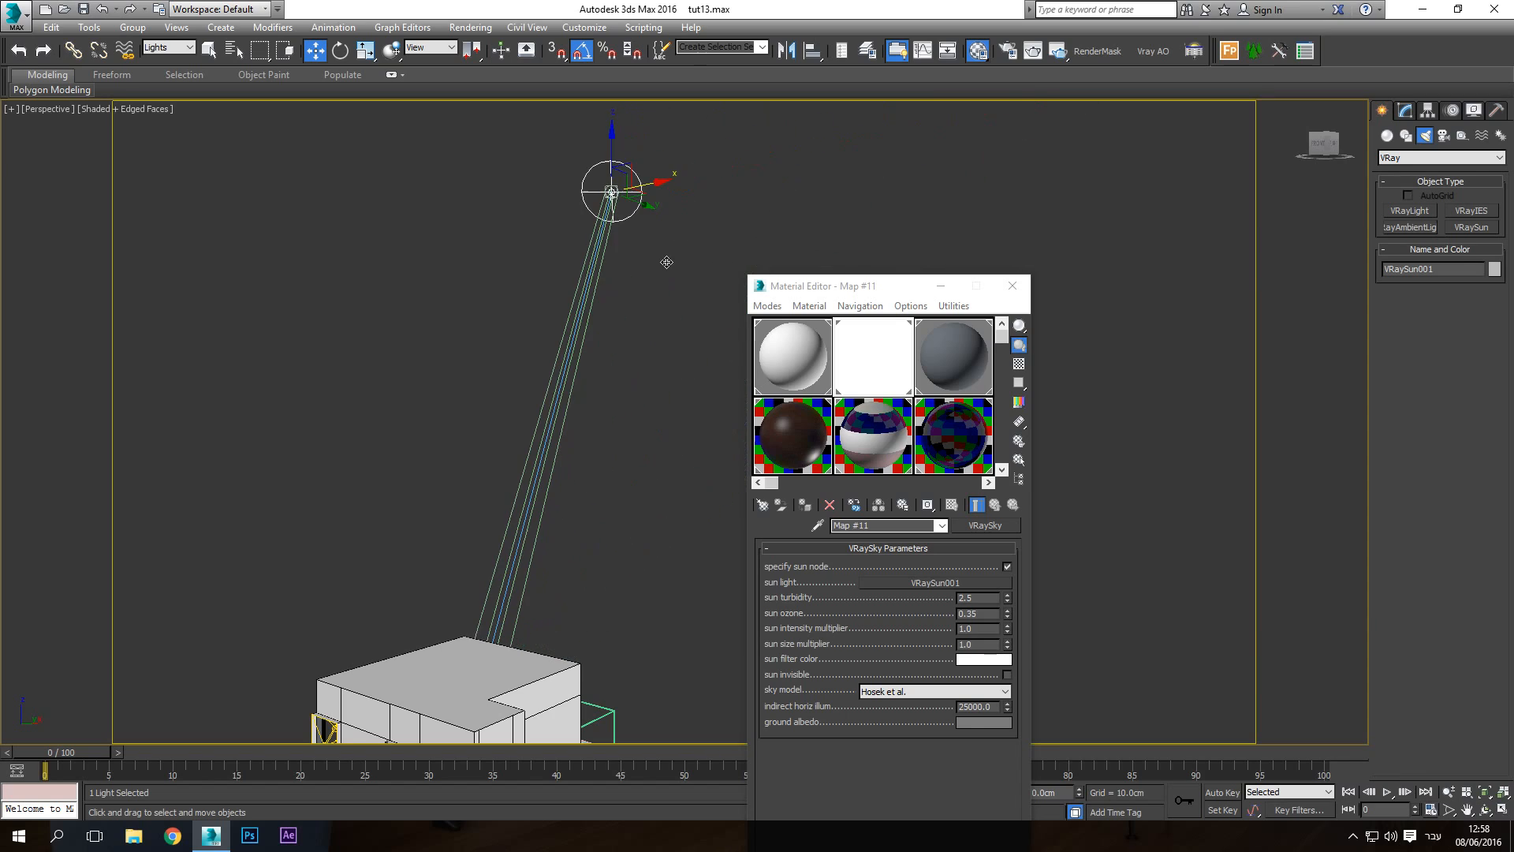
{"action": "key", "text": "ctrl+z"}
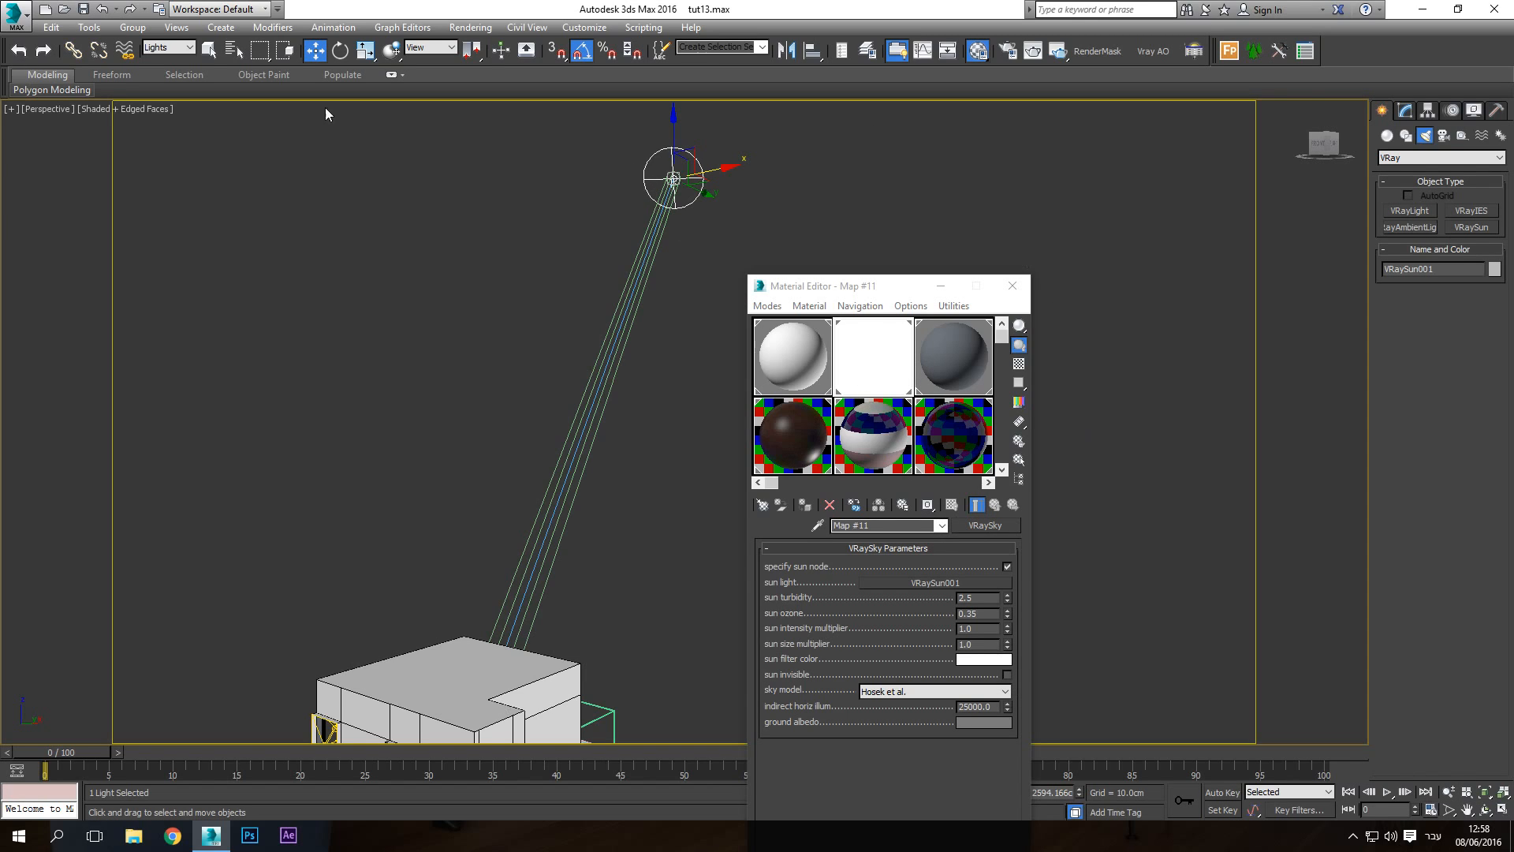
Close the Material Editor, start an ActiveShade render of the PhysCamera001 view, and move the frame buffer clear of the light parameters
{"action": "left_click", "coordinate": [1013, 287]}
{"action": "key", "text": "c"}
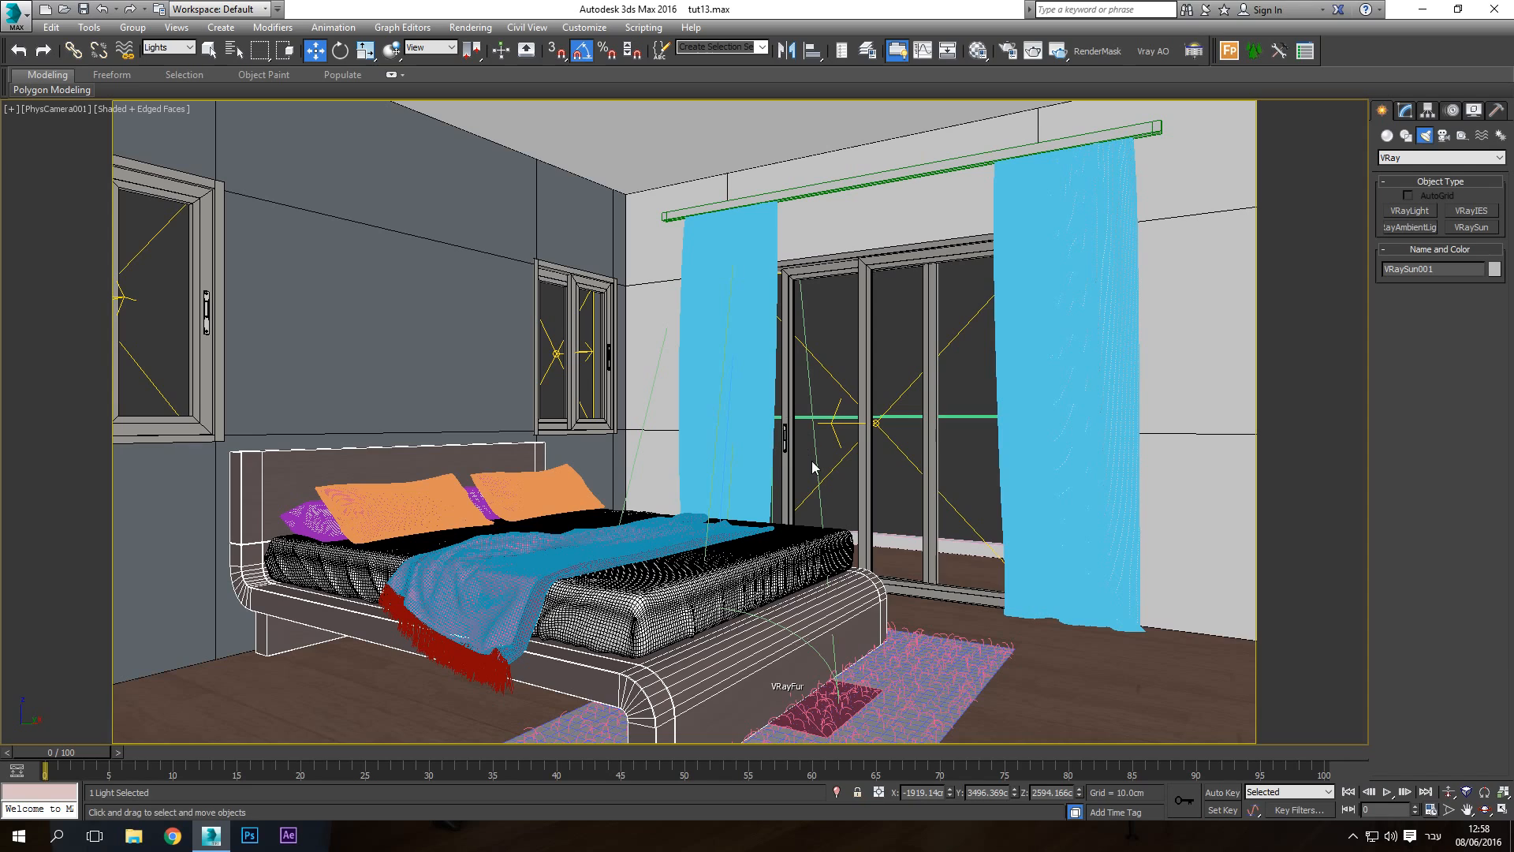
{"action": "left_click", "coordinate": [1058, 51]}
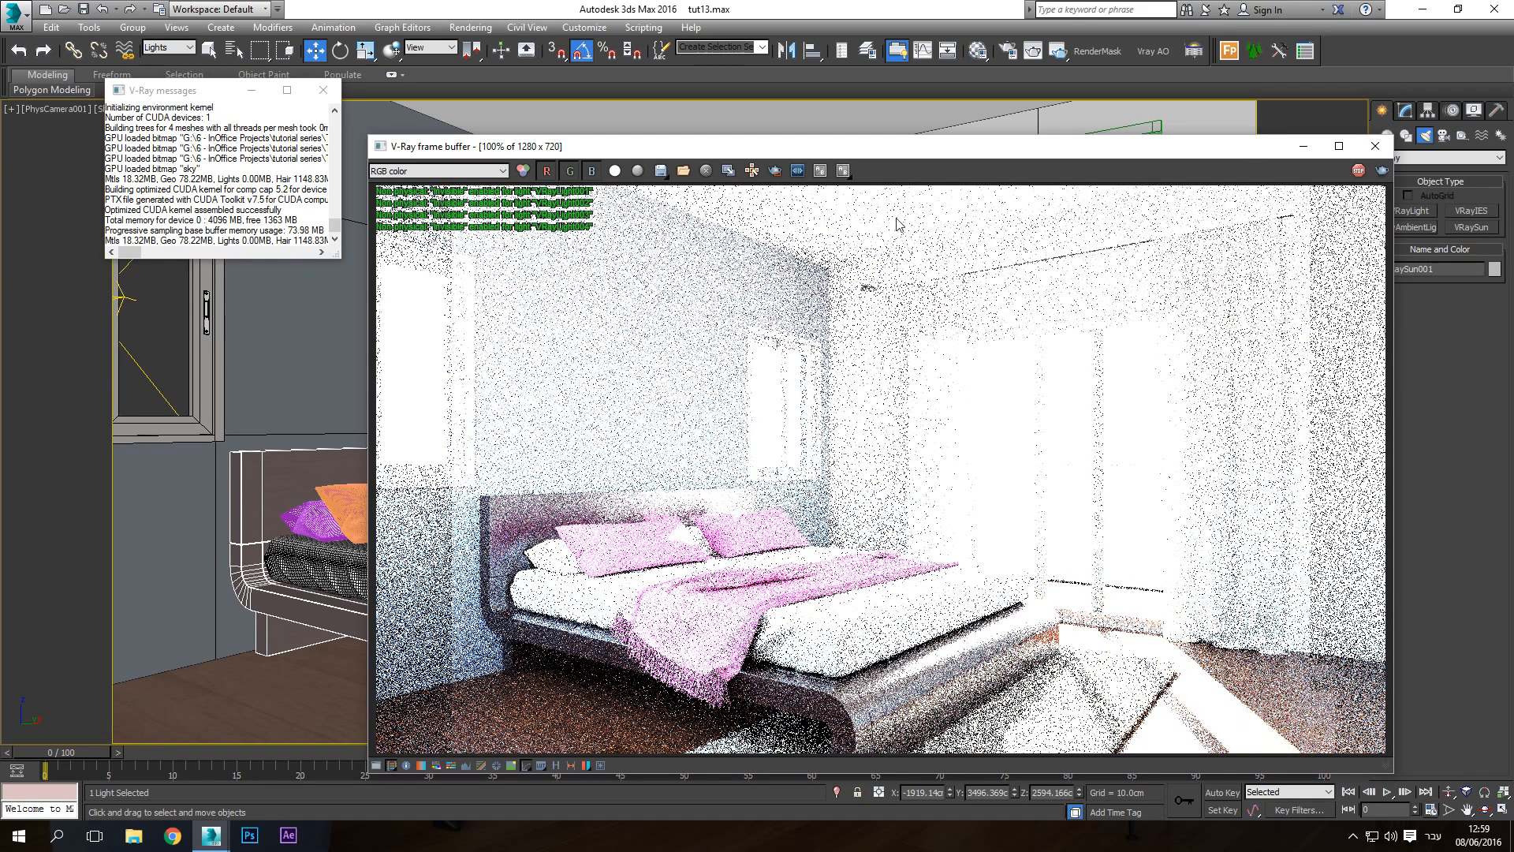
{"action": "left_click_drag", "start_coordinate": [1103, 151], "coordinate": [908, 156]}
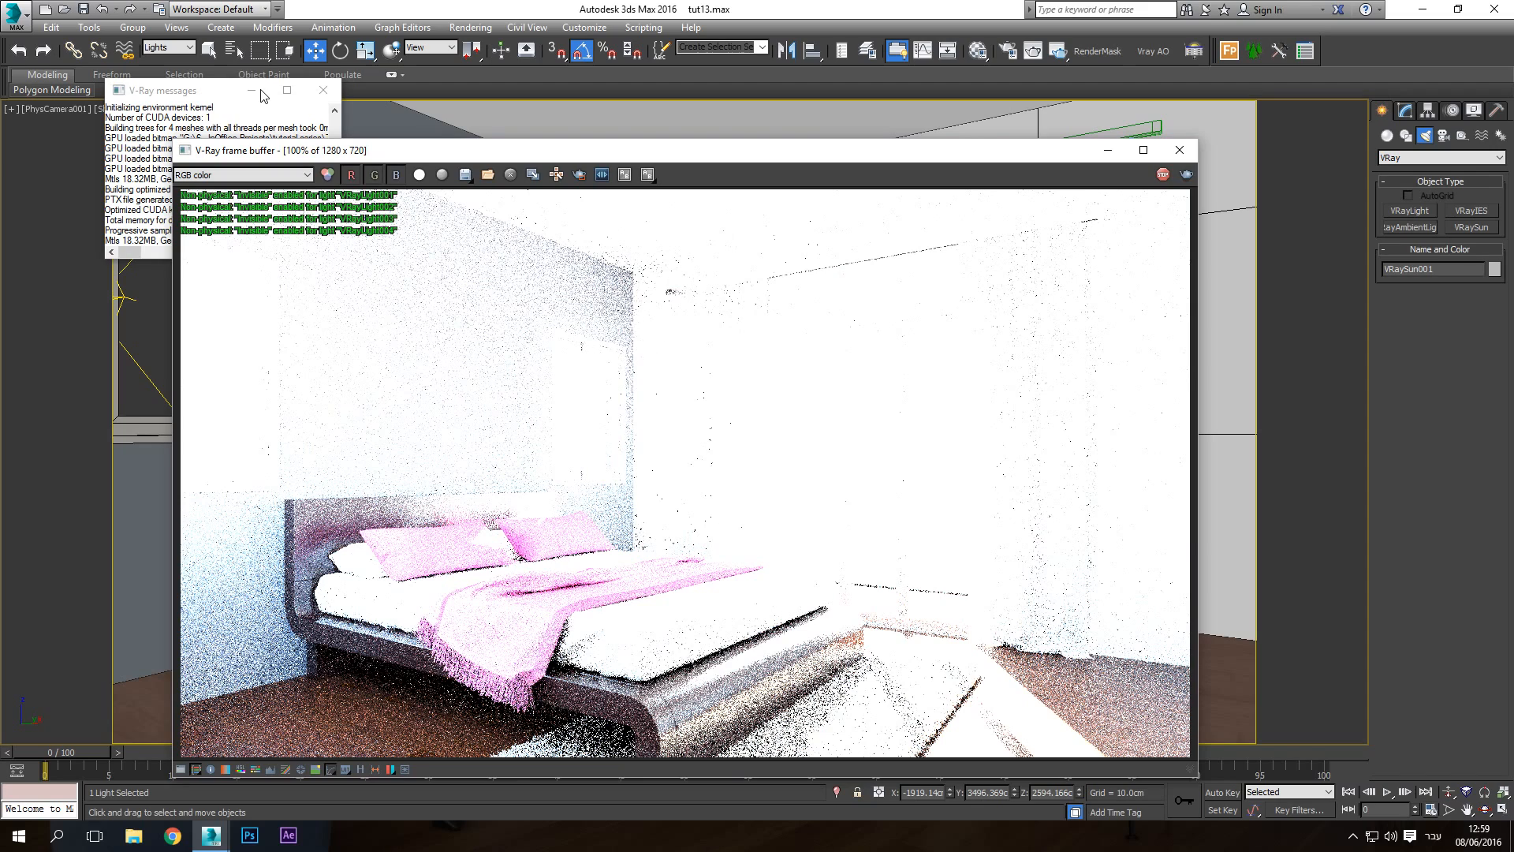
Select VRaySun001 by name and set its intensity multiplier to 0.01
{"action": "left_click", "coordinate": [233, 51]}
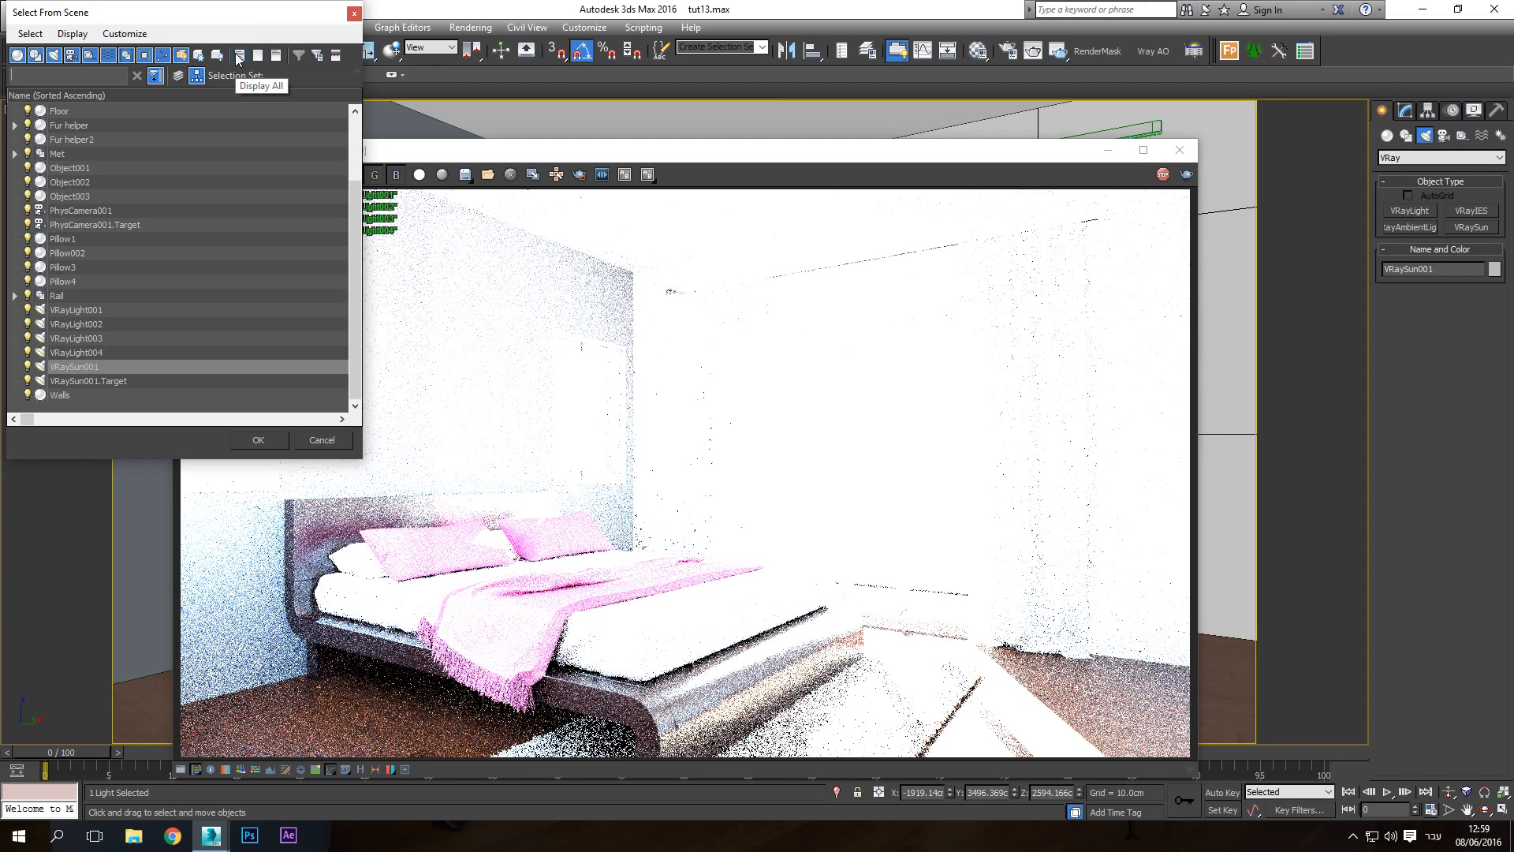
{"action": "double_click", "coordinate": [94, 366]}
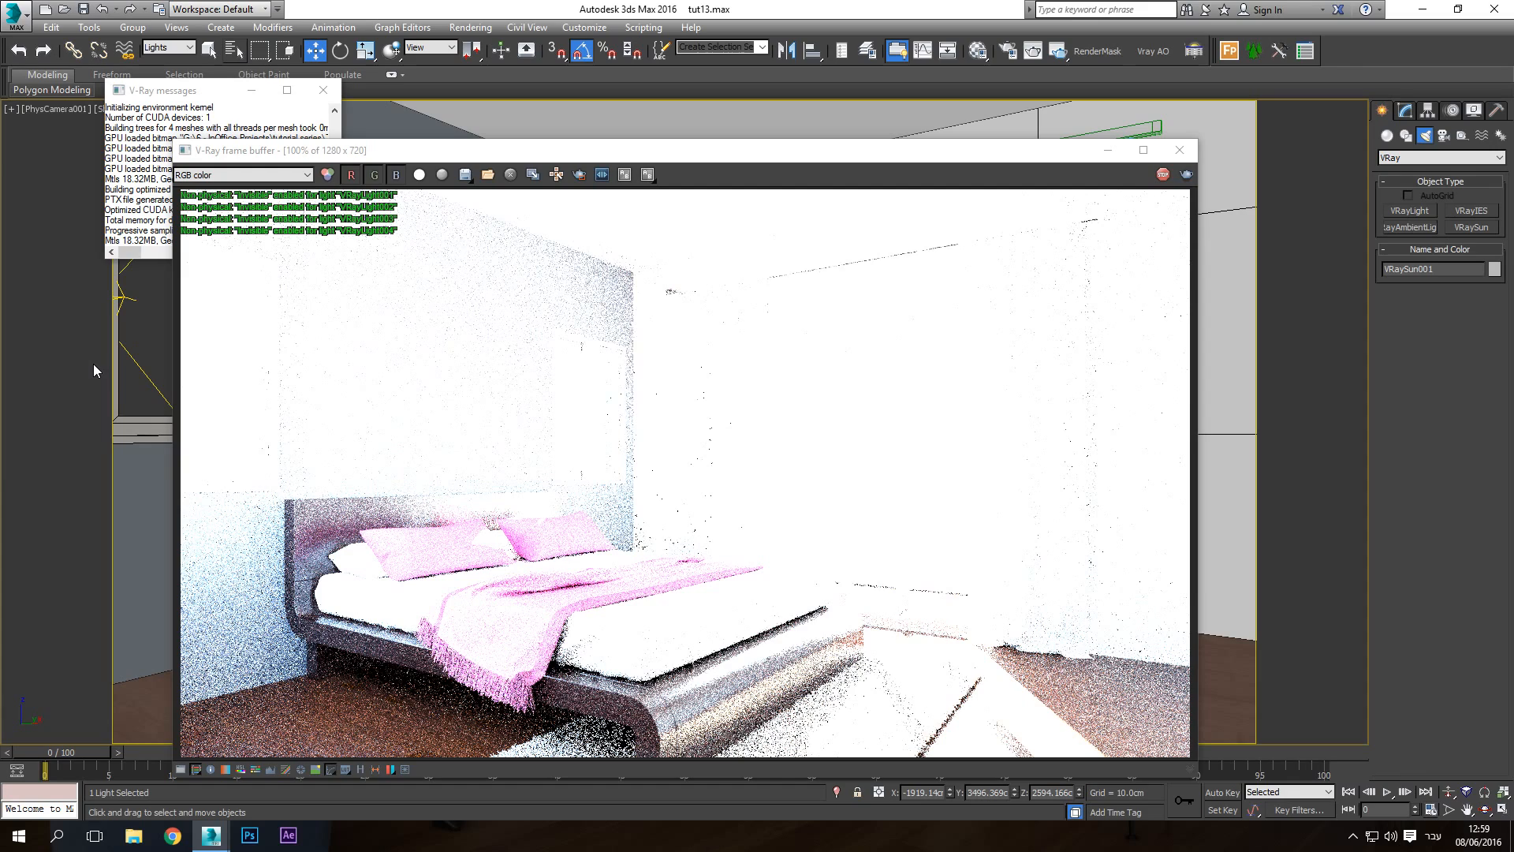
{"action": "left_click", "coordinate": [1407, 112]}
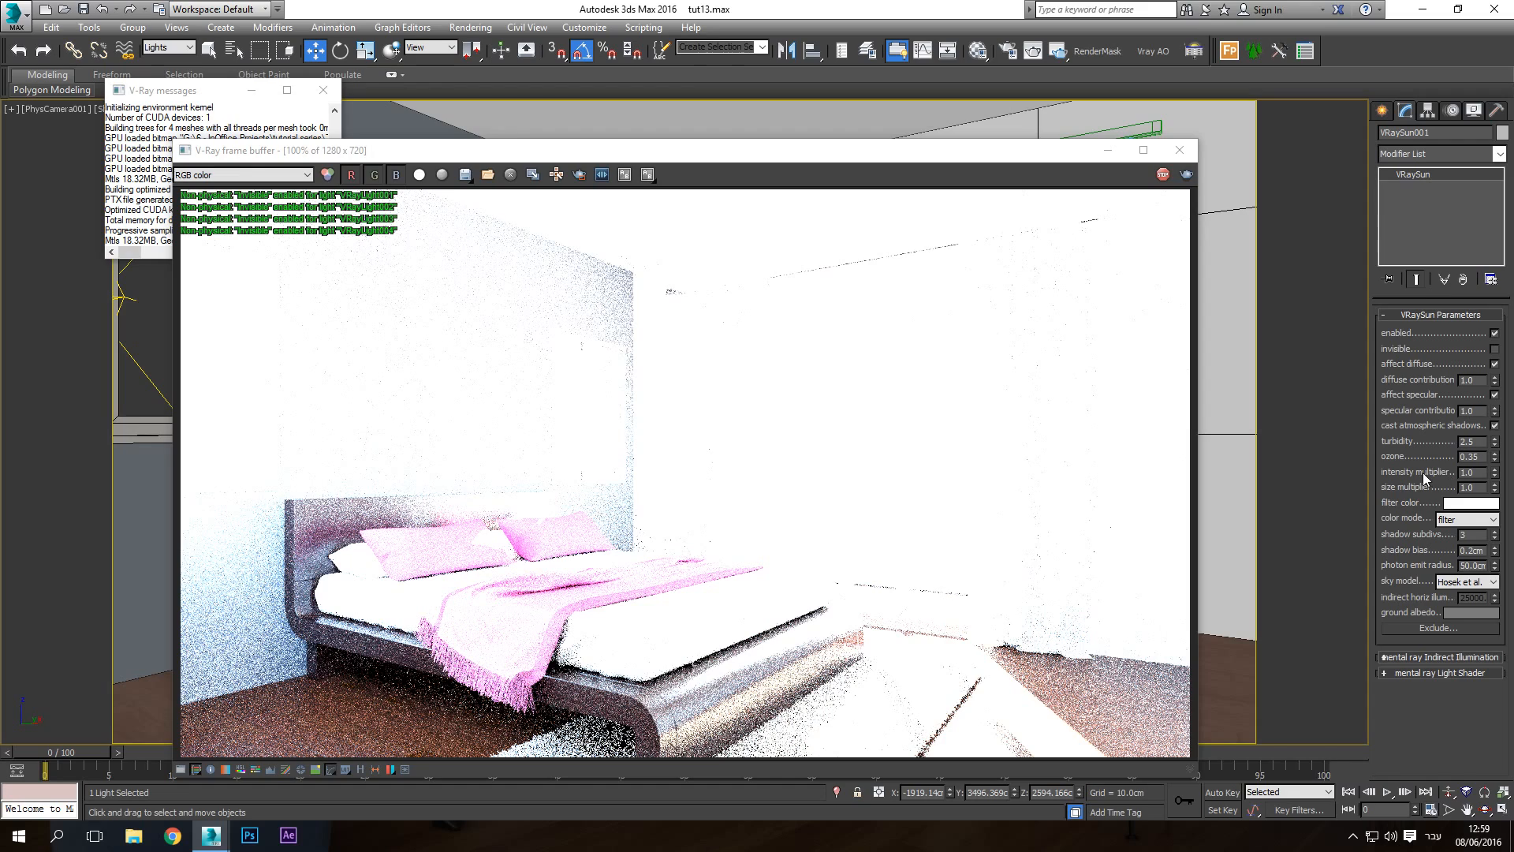
{"action": "left_click", "coordinate": [1477, 472]}
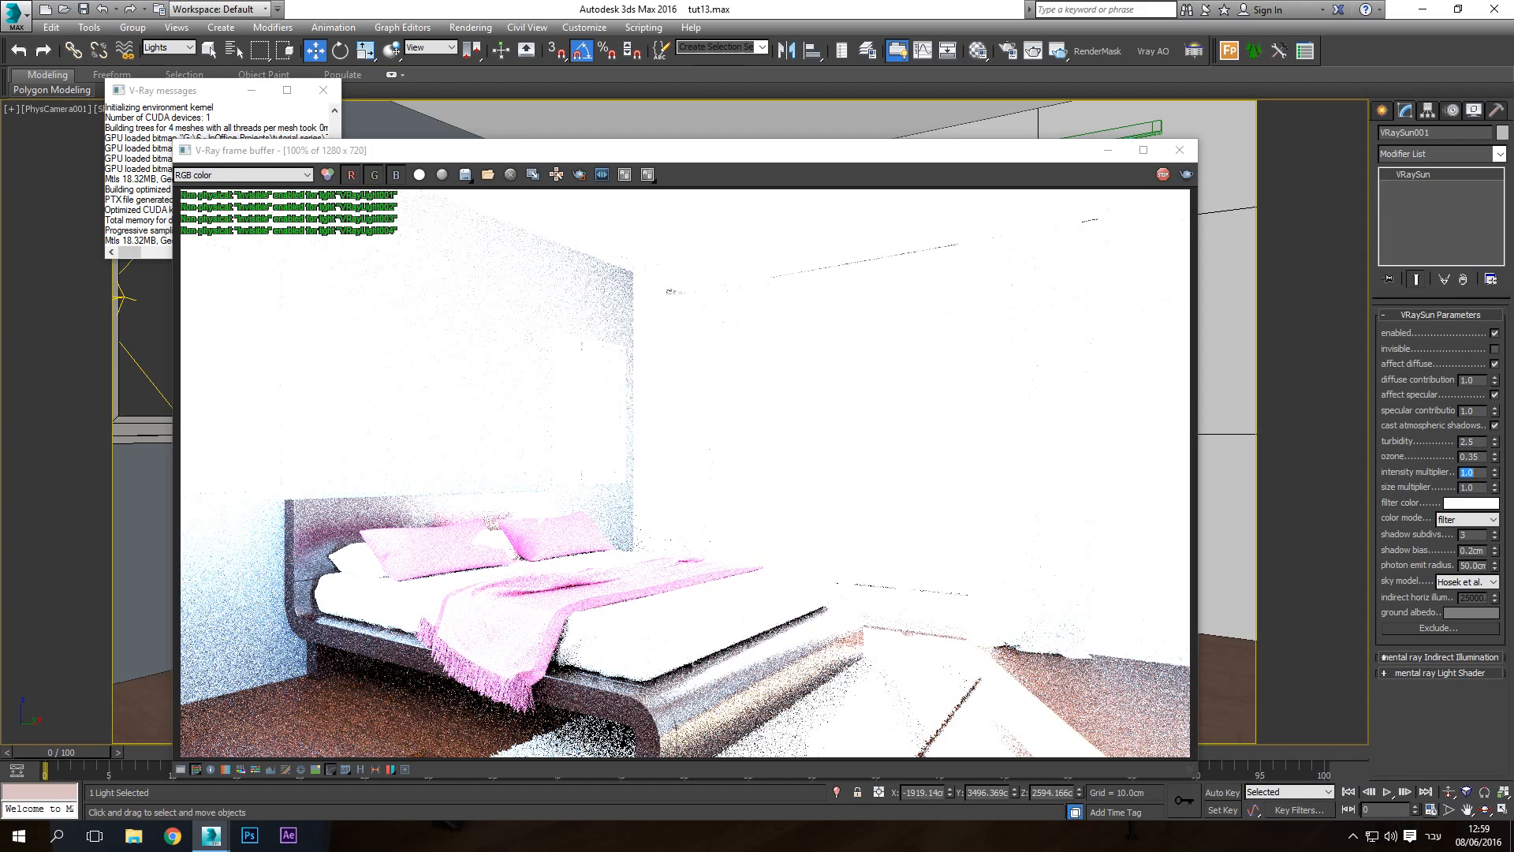
{"action": "type", "text": "0.01"}
{"action": "key", "text": "Return"}
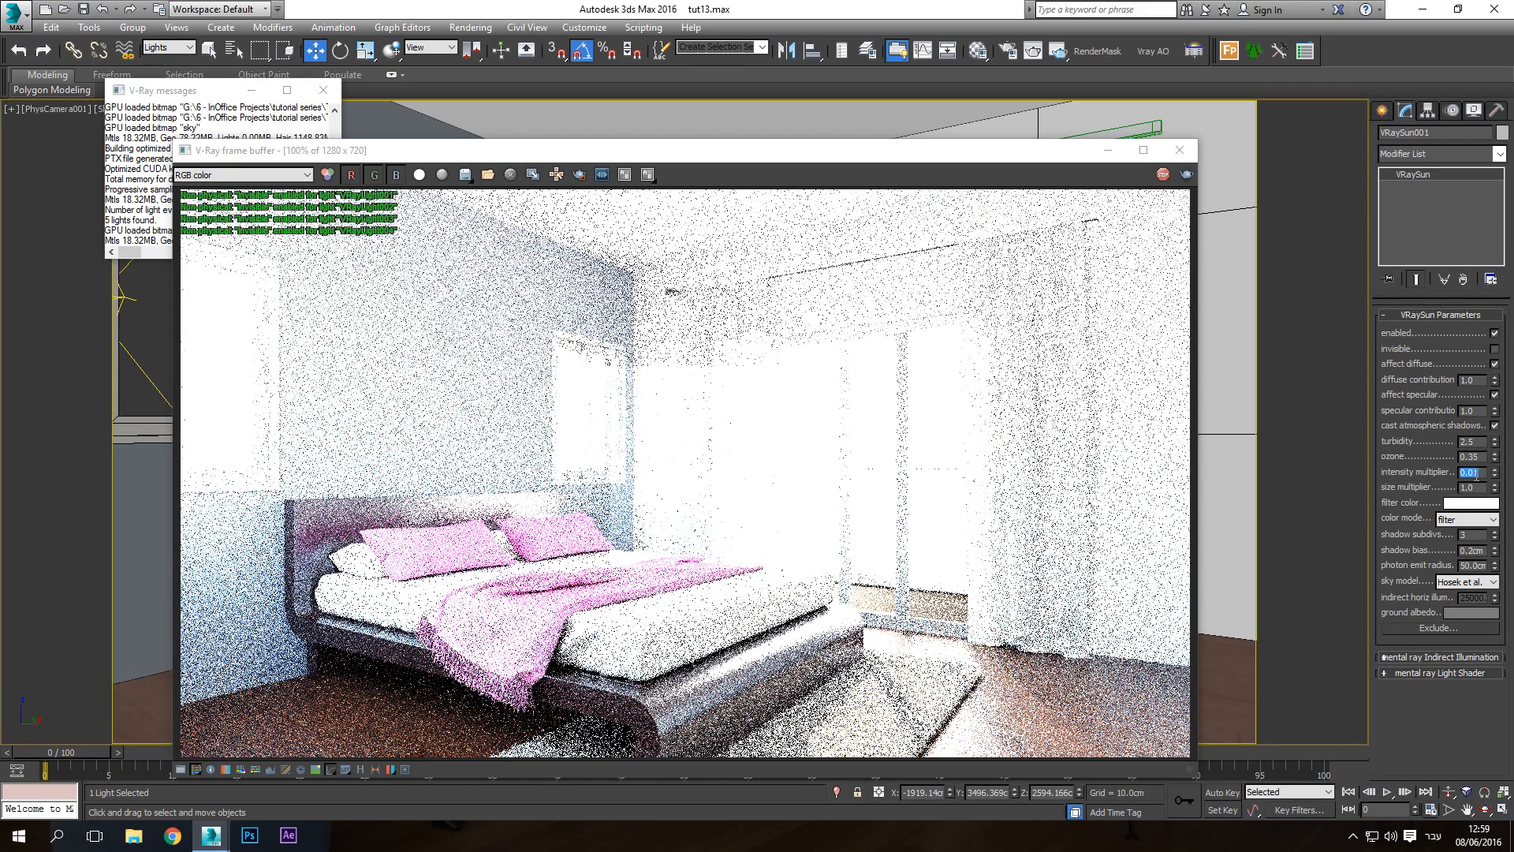
Set the VRaySky map's sun intensity multiplier to 0.01 and move the Material Editor off the rendered image
{"action": "left_click", "coordinate": [979, 52]}
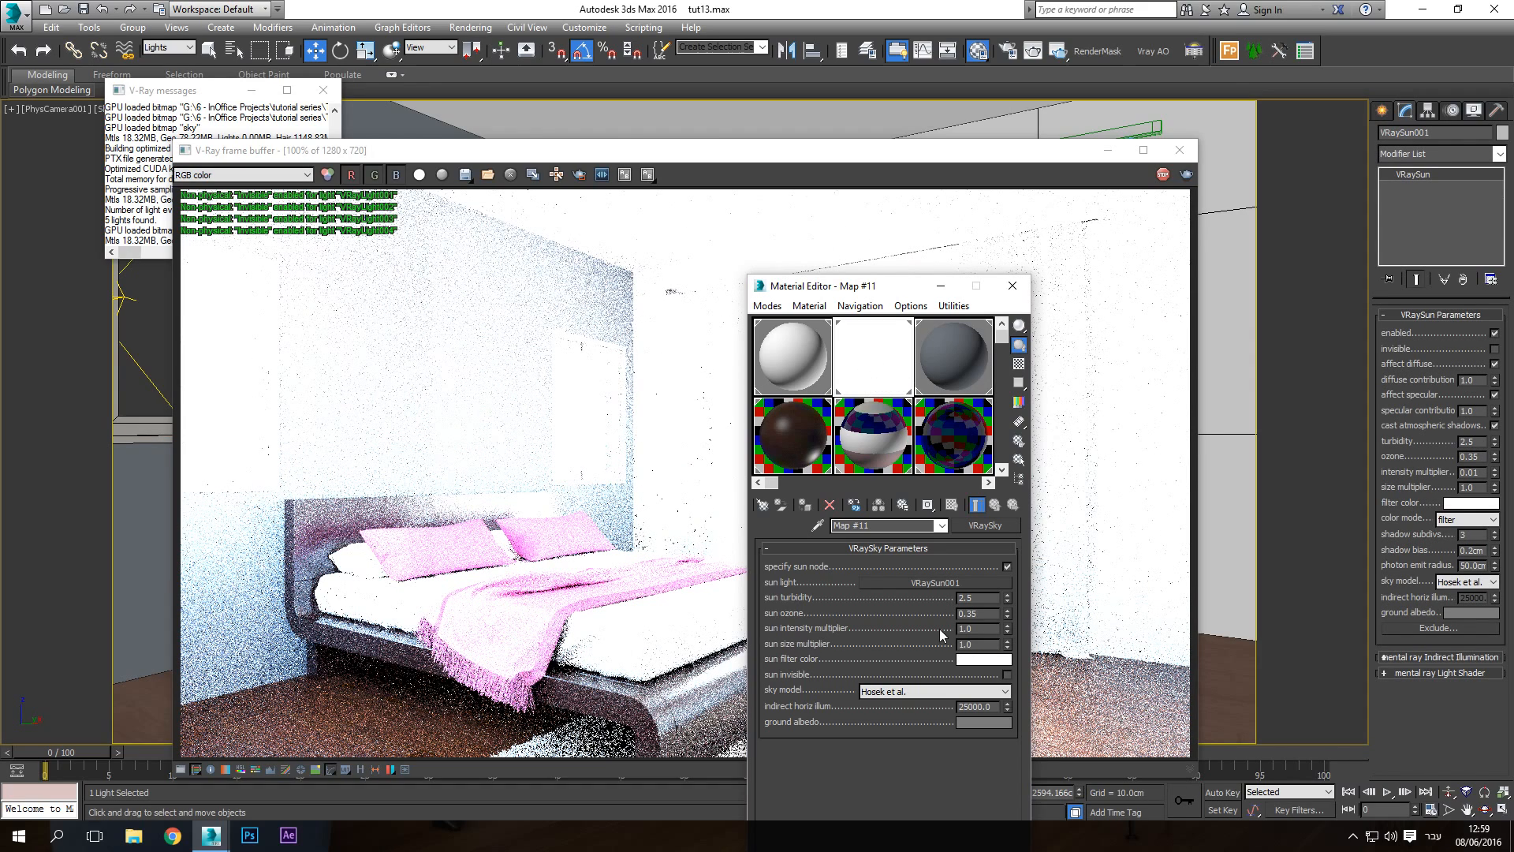
{"action": "double_click", "coordinate": [975, 627]}
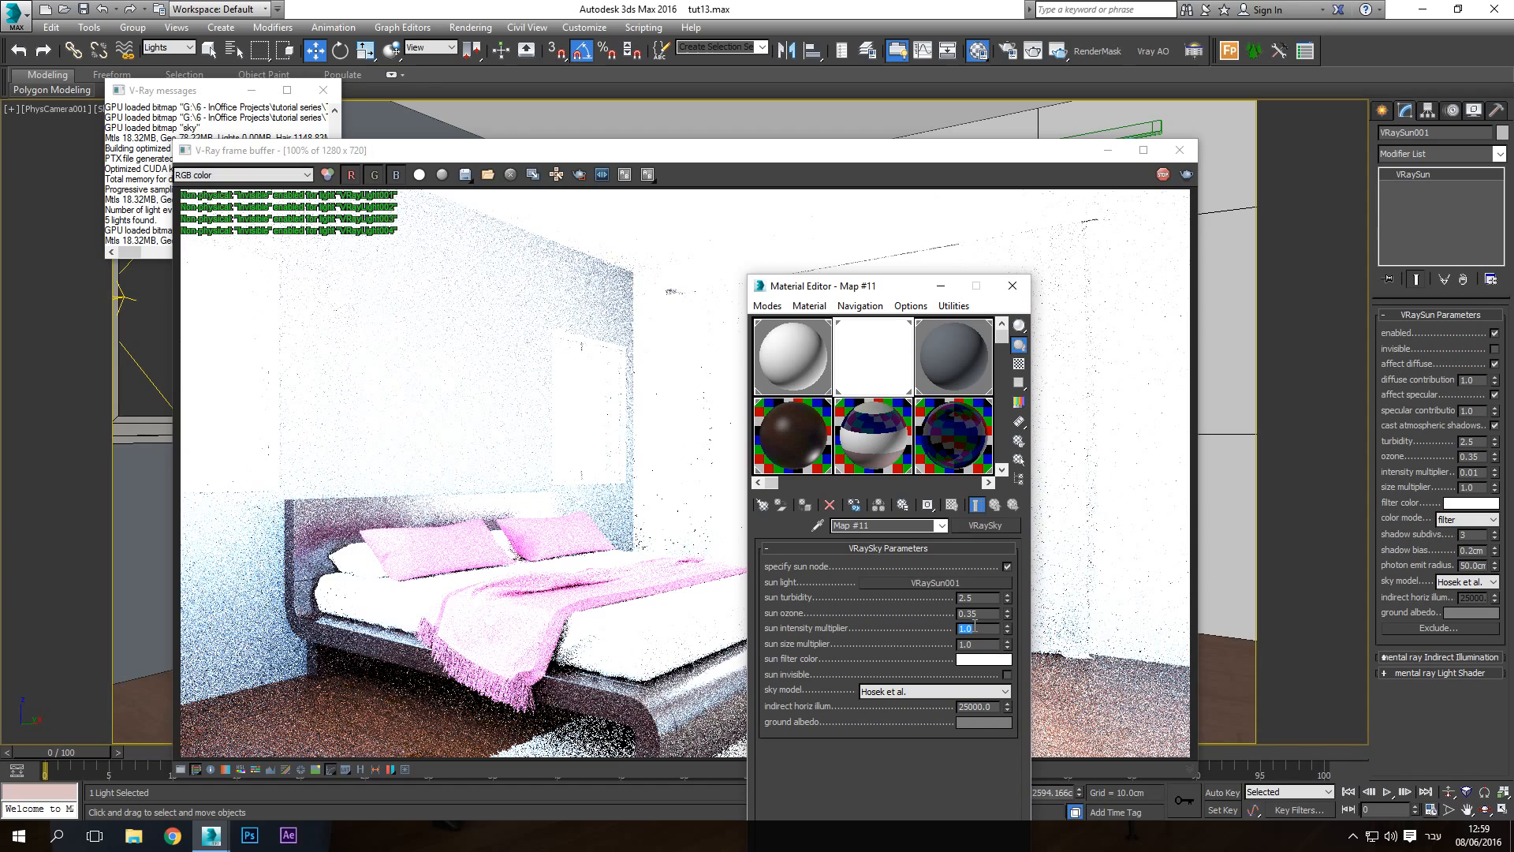
{"action": "type", "text": "0.01"}
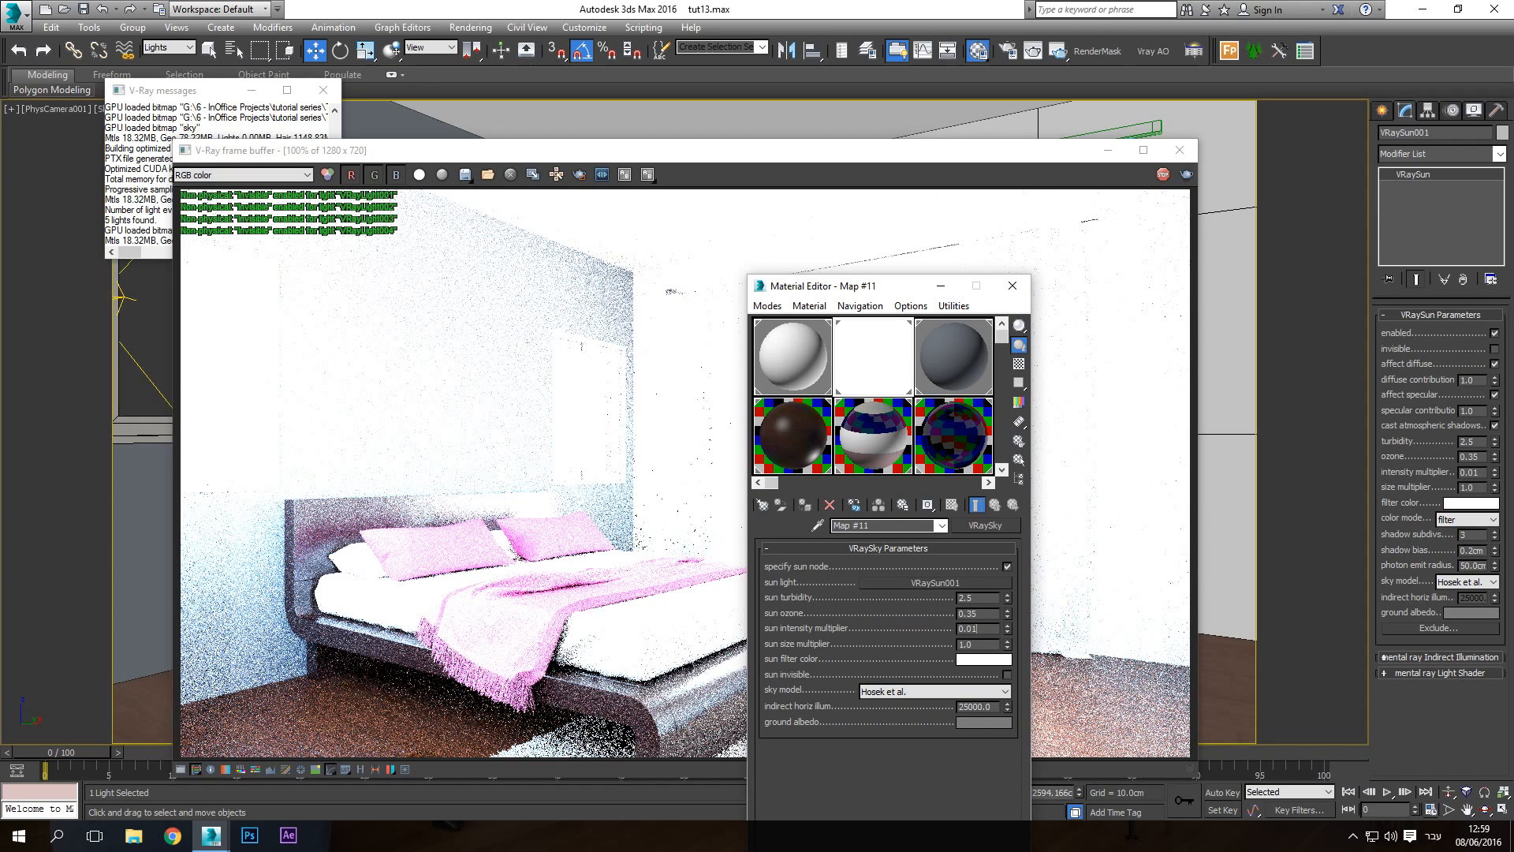
{"action": "key", "text": "Return"}
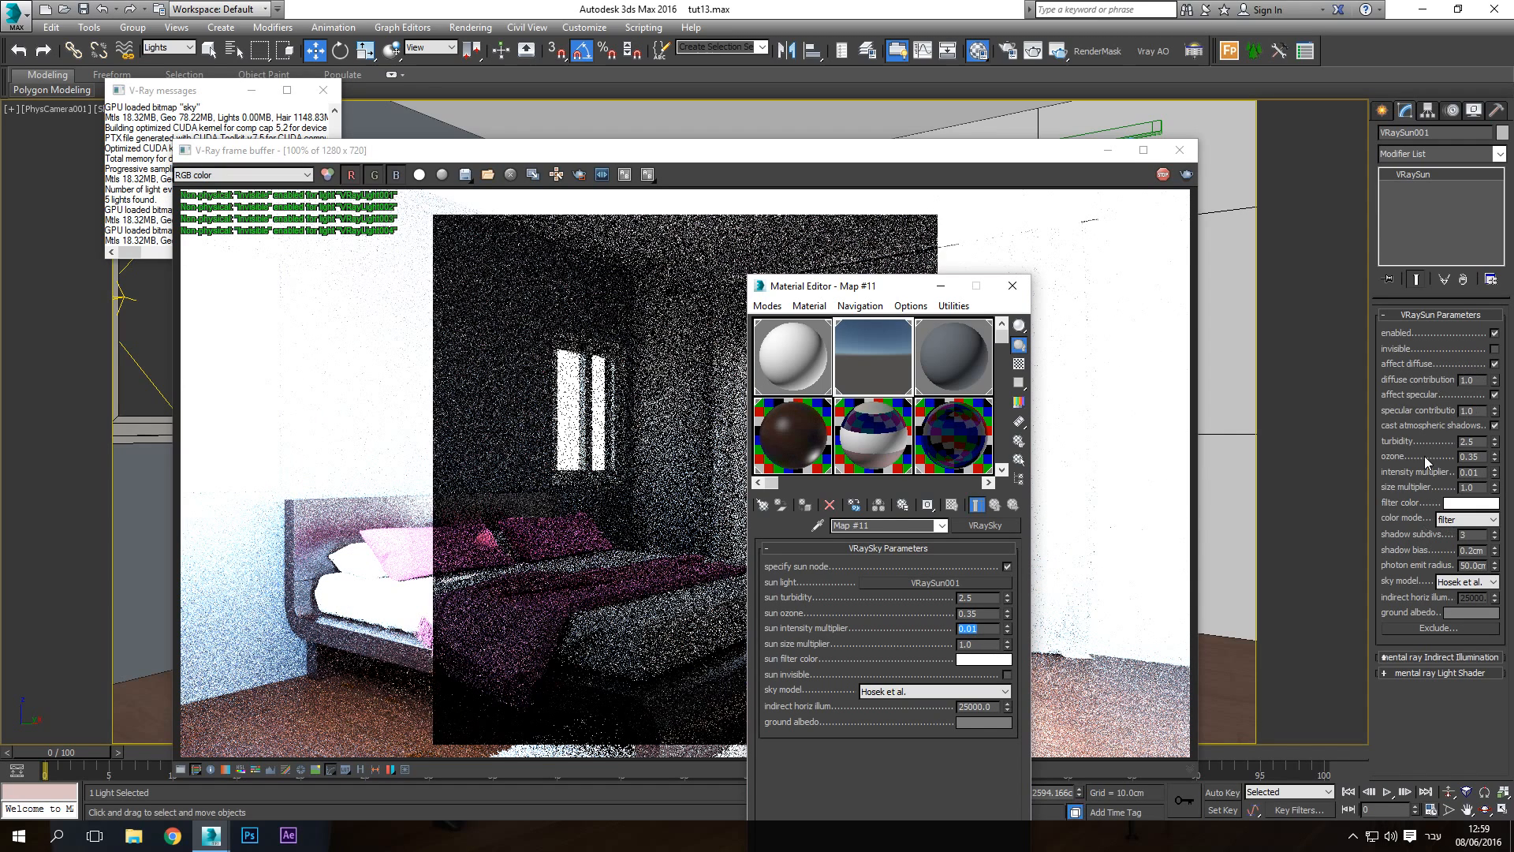
{"action": "left_click_drag", "start_coordinate": [911, 293], "coordinate": [1364, 298]}
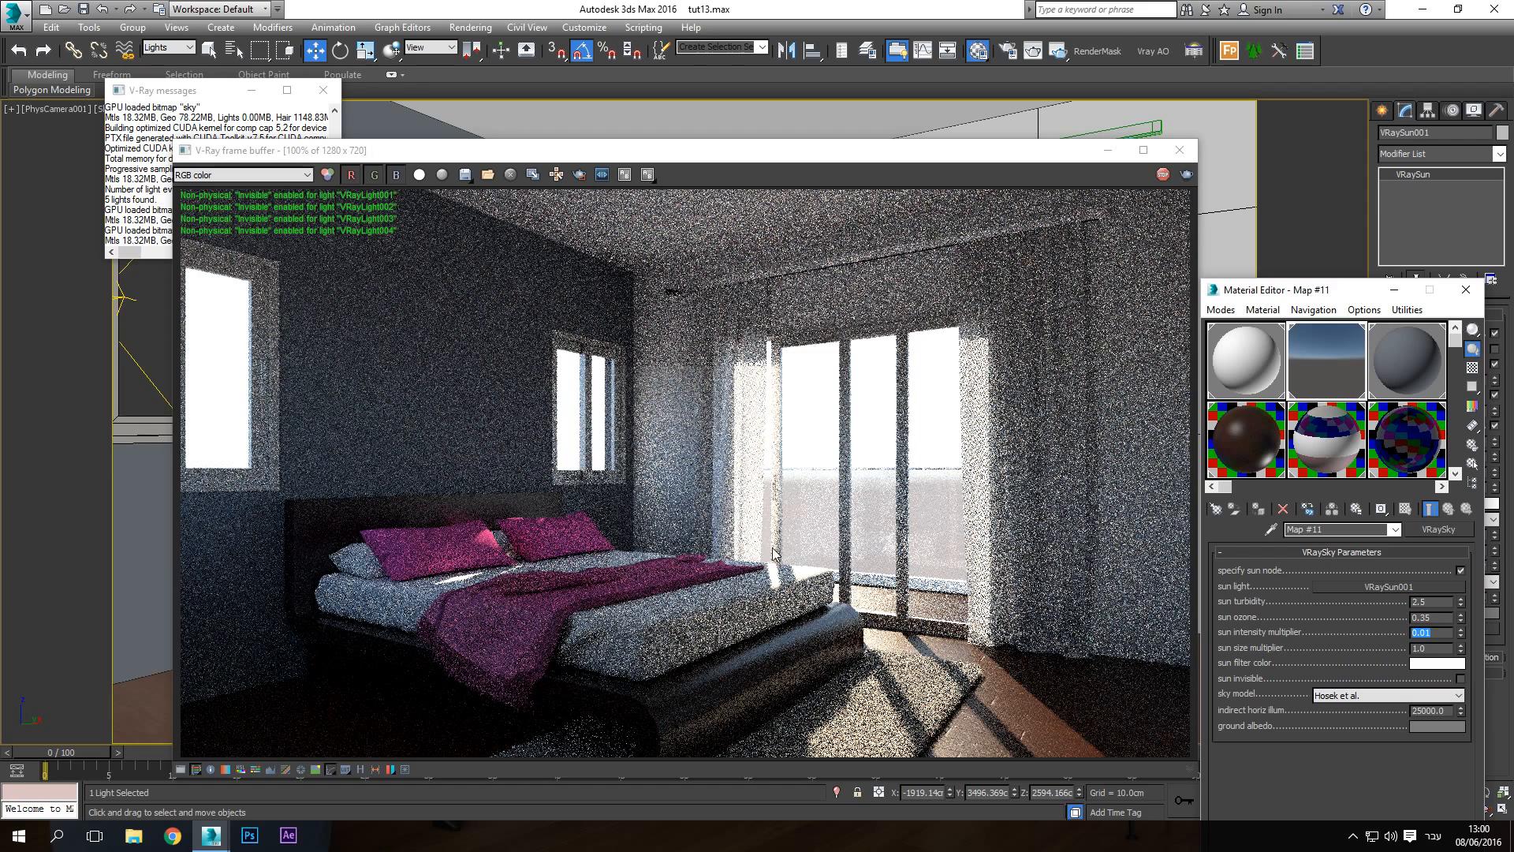
Increase the VRaySky map's sun intensity multiplier to 0.02
{"action": "left_click", "coordinate": [1427, 634]}
{"action": "key", "text": "BackSpace"}
{"action": "type", "text": "2"}
{"action": "key", "text": "Return"}
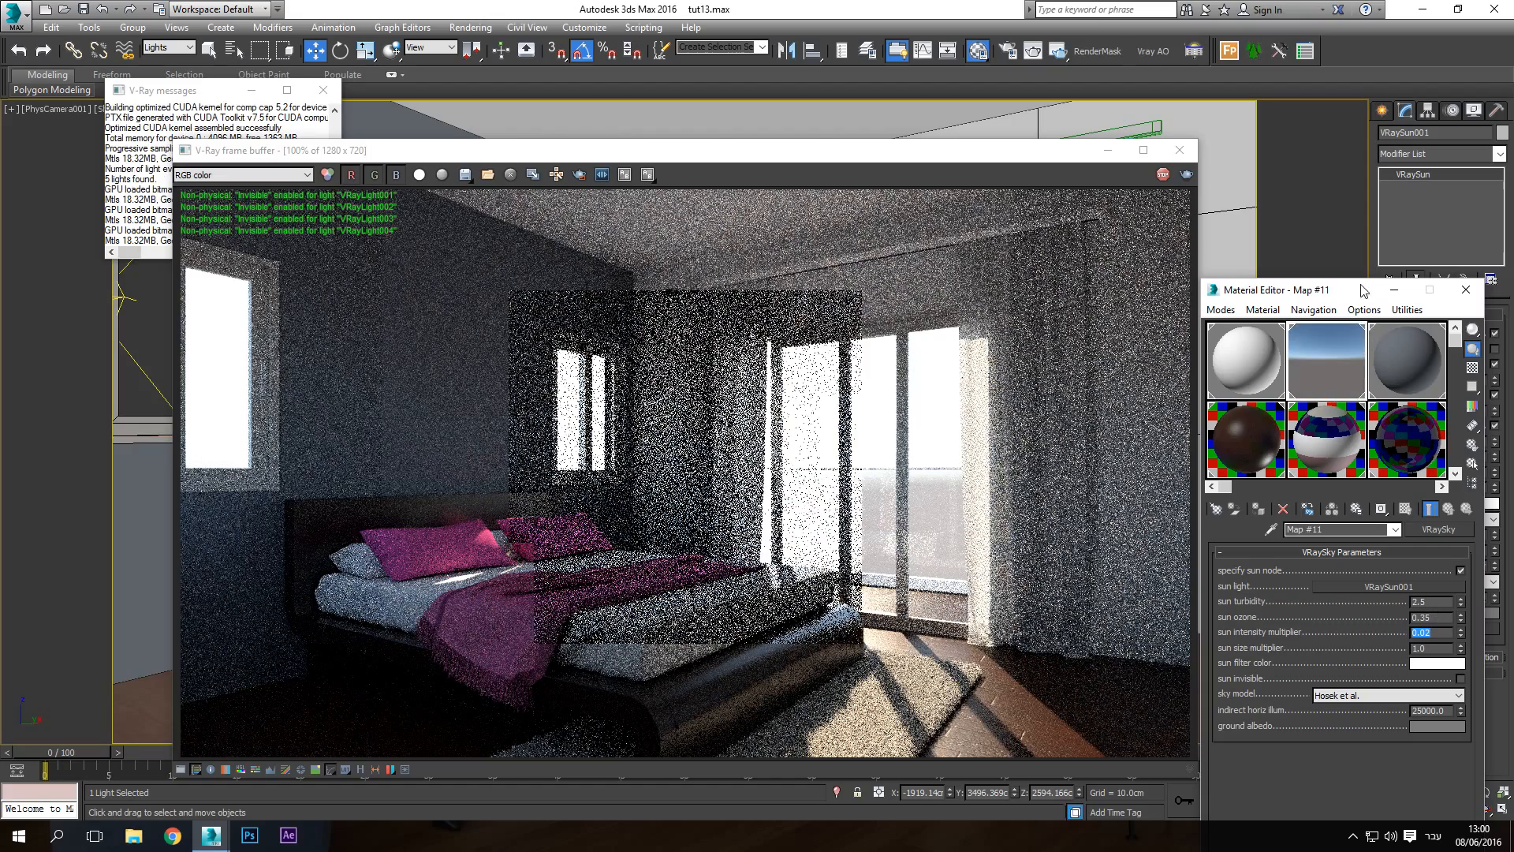
Uncover the VRaySun parameters and set the sun's intensity multiplier to 0.02
{"action": "left_click_drag", "start_coordinate": [1357, 297], "coordinate": [1315, 646]}
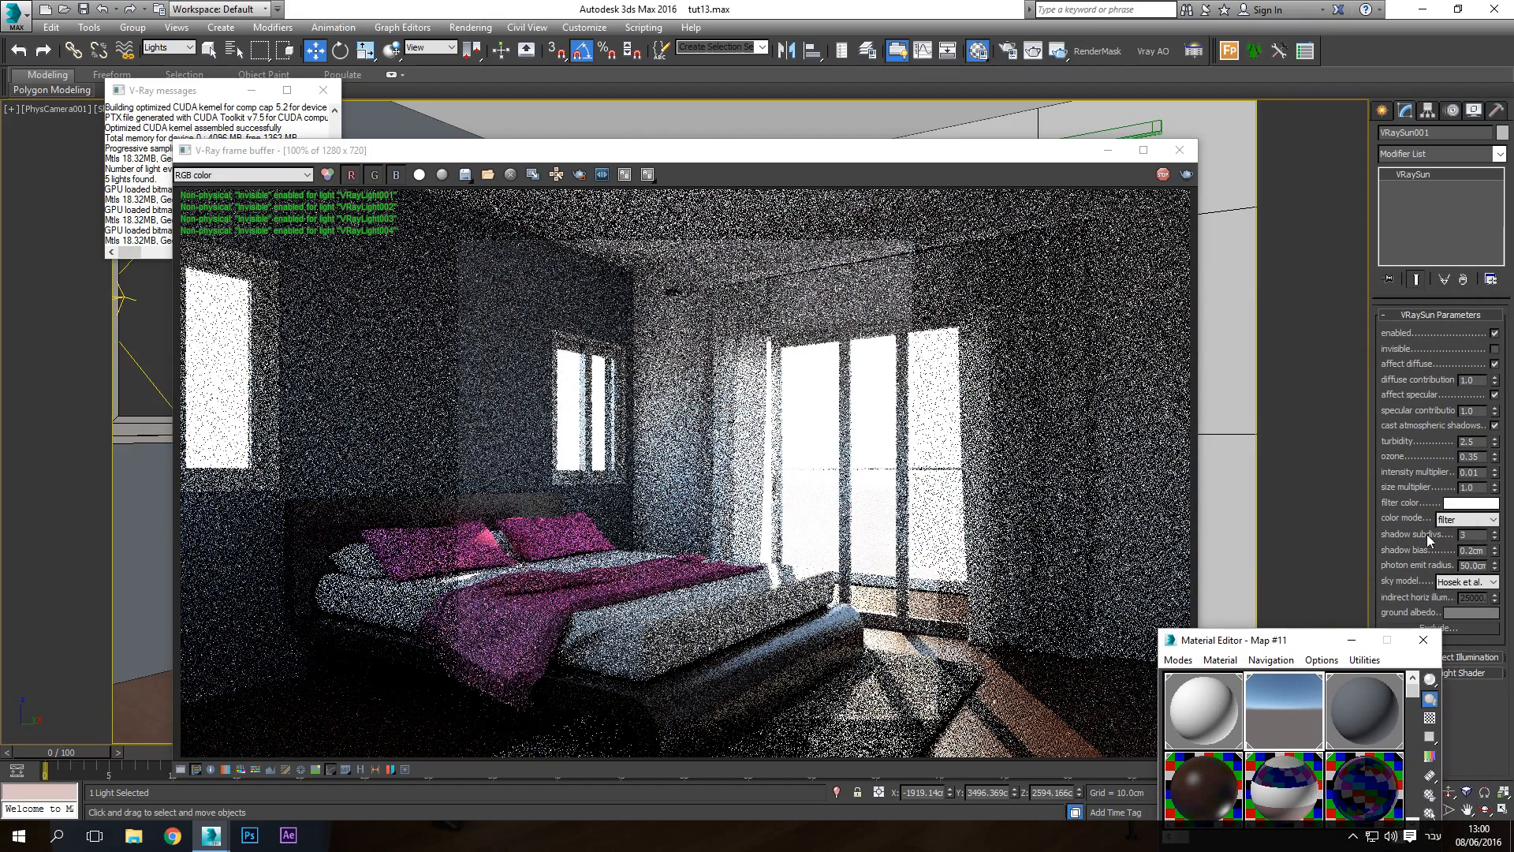
{"action": "double_click", "coordinate": [1471, 473]}
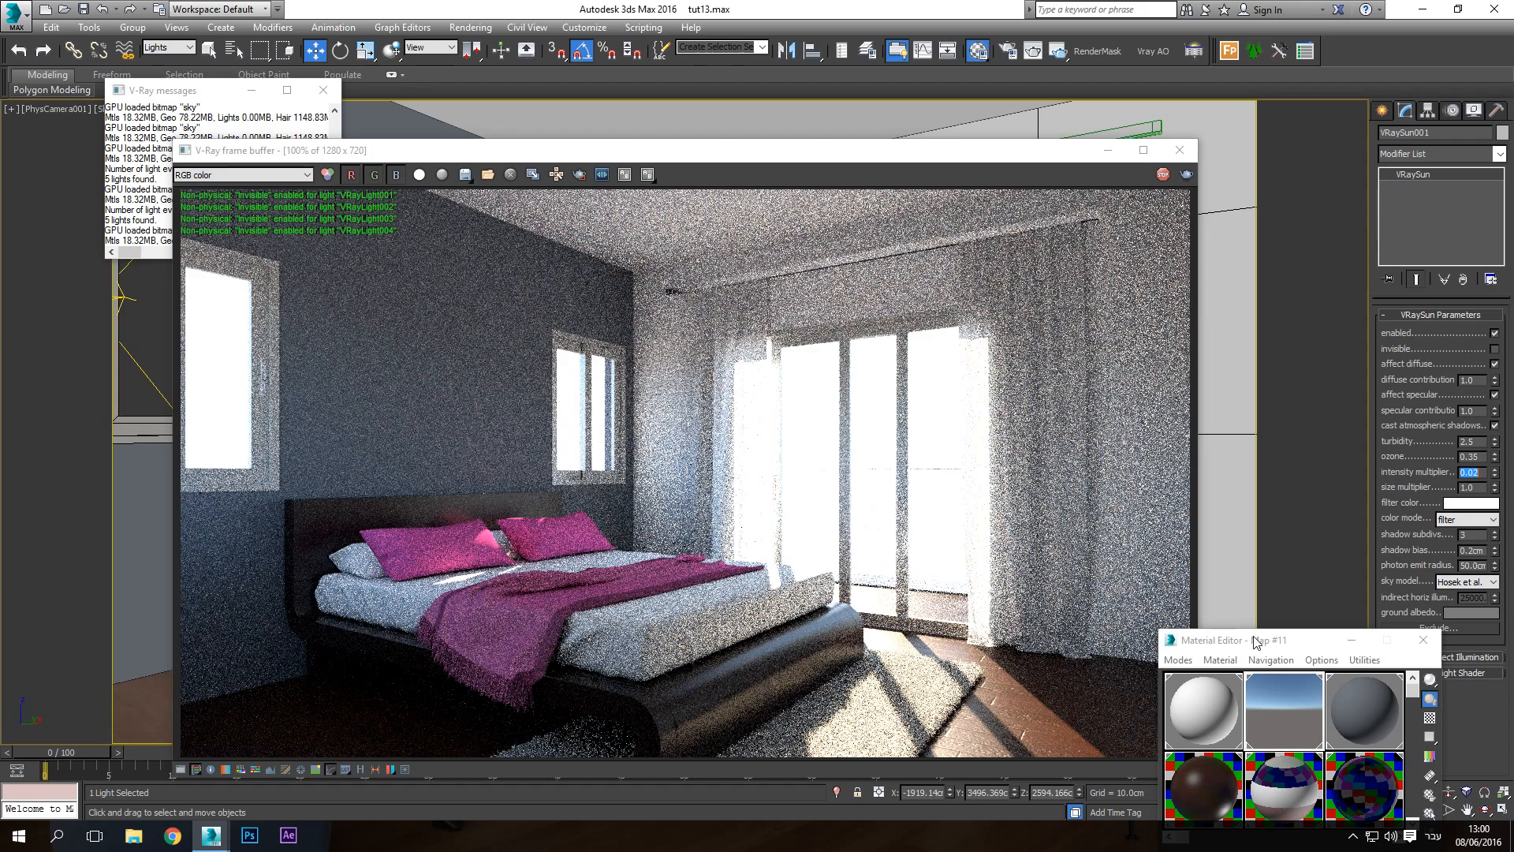
{"action": "left_click_drag", "start_coordinate": [1256, 641], "coordinate": [1203, 480]}
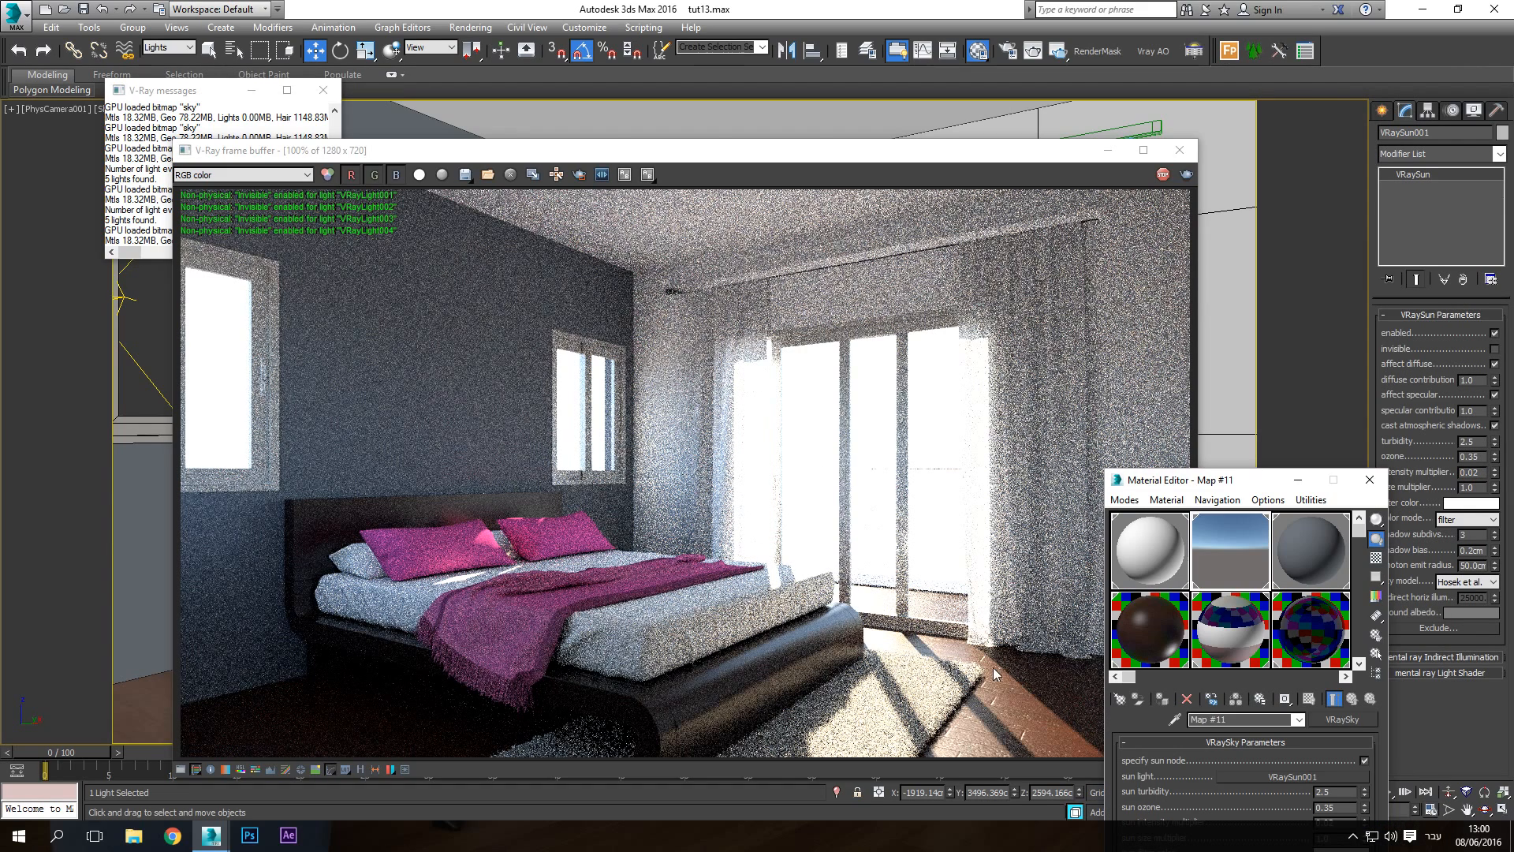
Set the VRaySun's intensity multiplier to 0.015 and reposition the Material Editor so the VRaySky parameters are fully accessible
{"action": "left_click", "coordinate": [1475, 473]}
{"action": "key", "text": "BackSpace"}
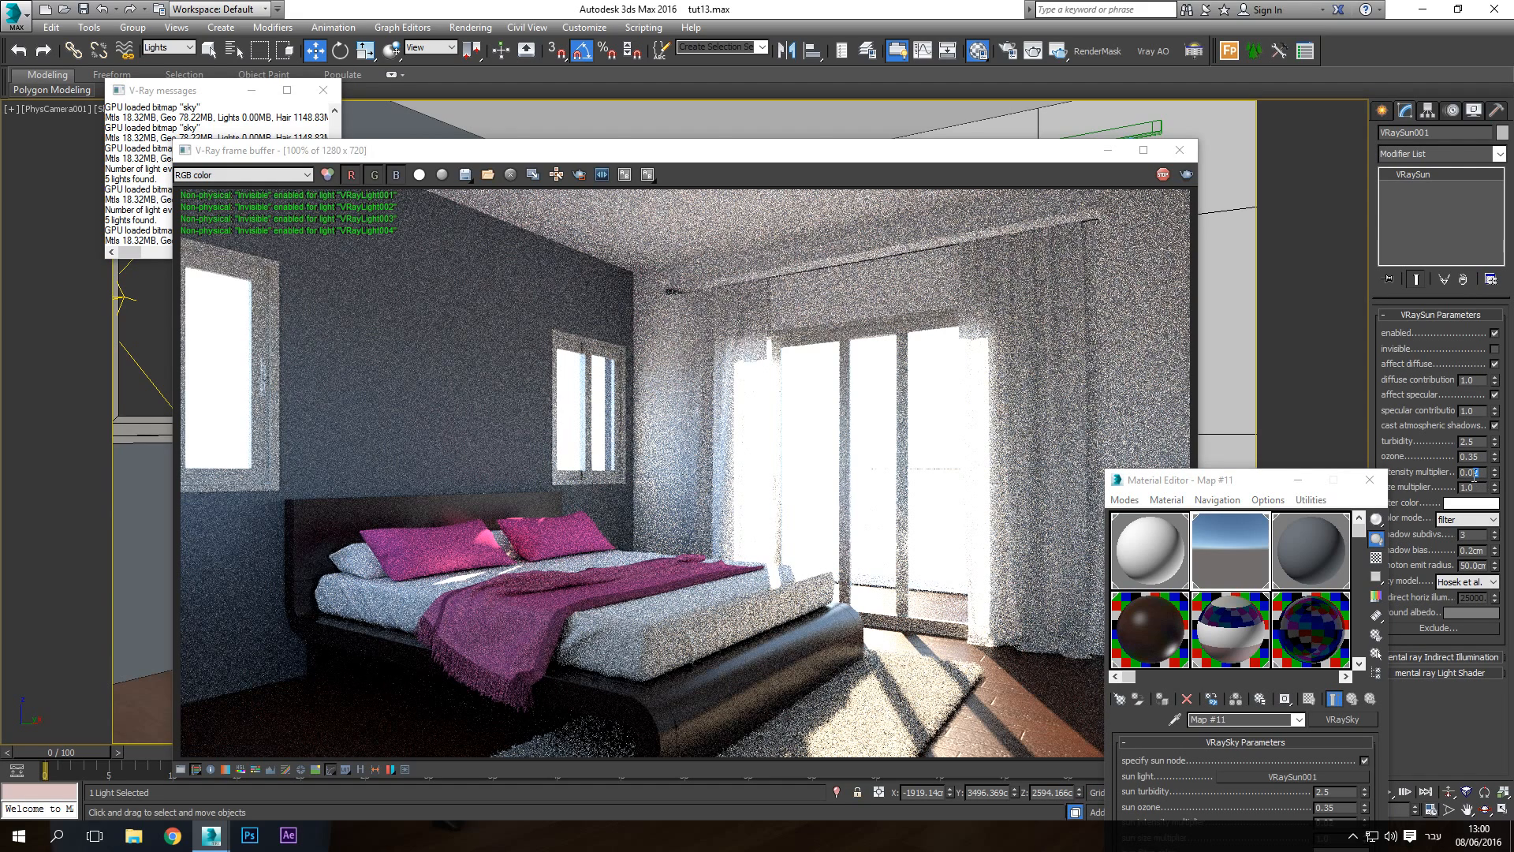
{"action": "type", "text": "15"}
{"action": "key", "text": "Return"}
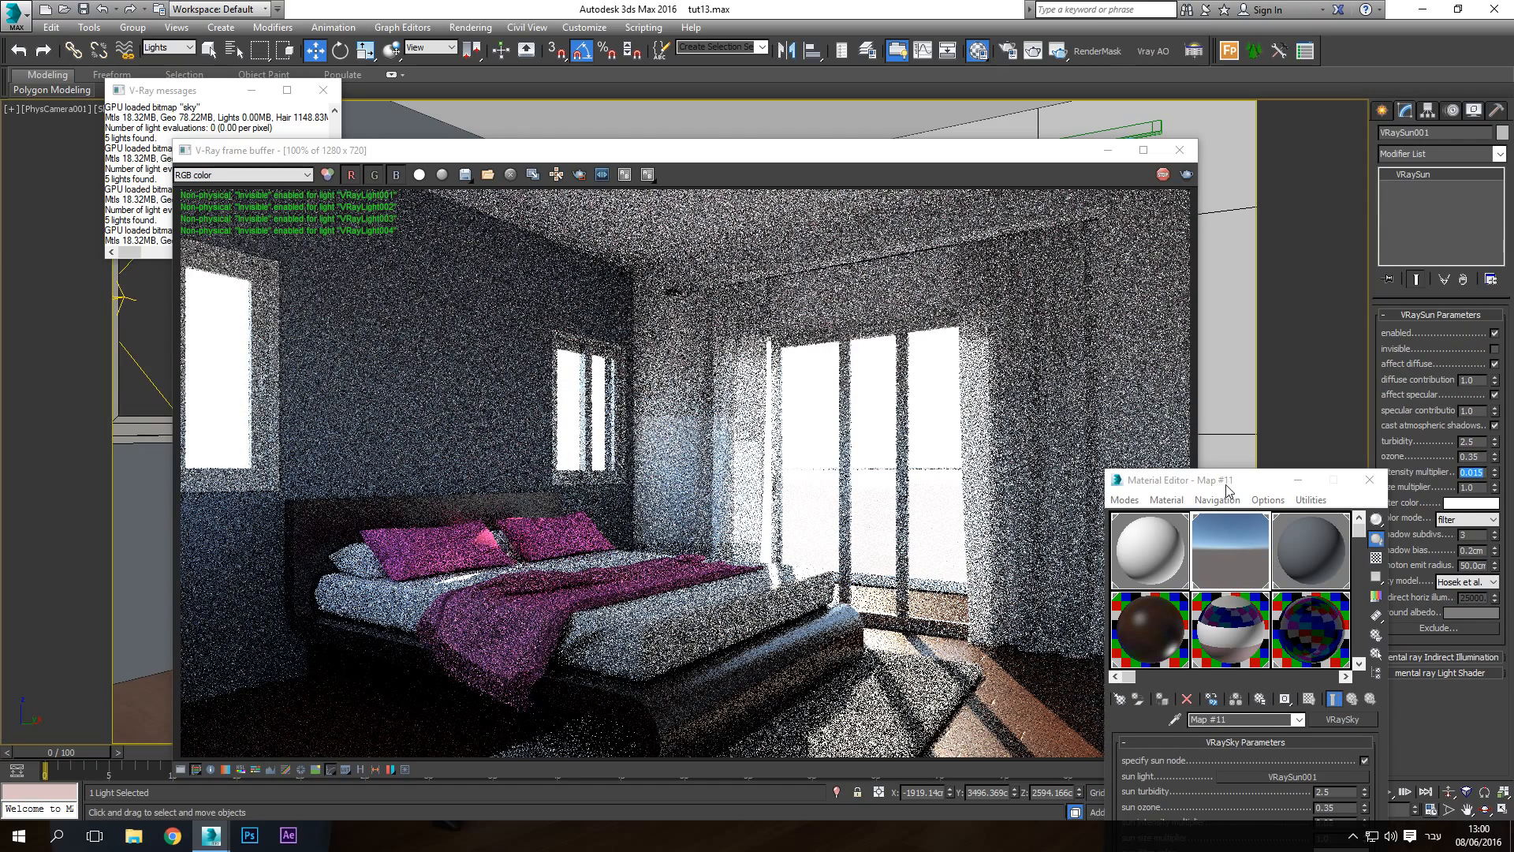
{"action": "left_click_drag", "start_coordinate": [1225, 484], "coordinate": [1188, 338]}
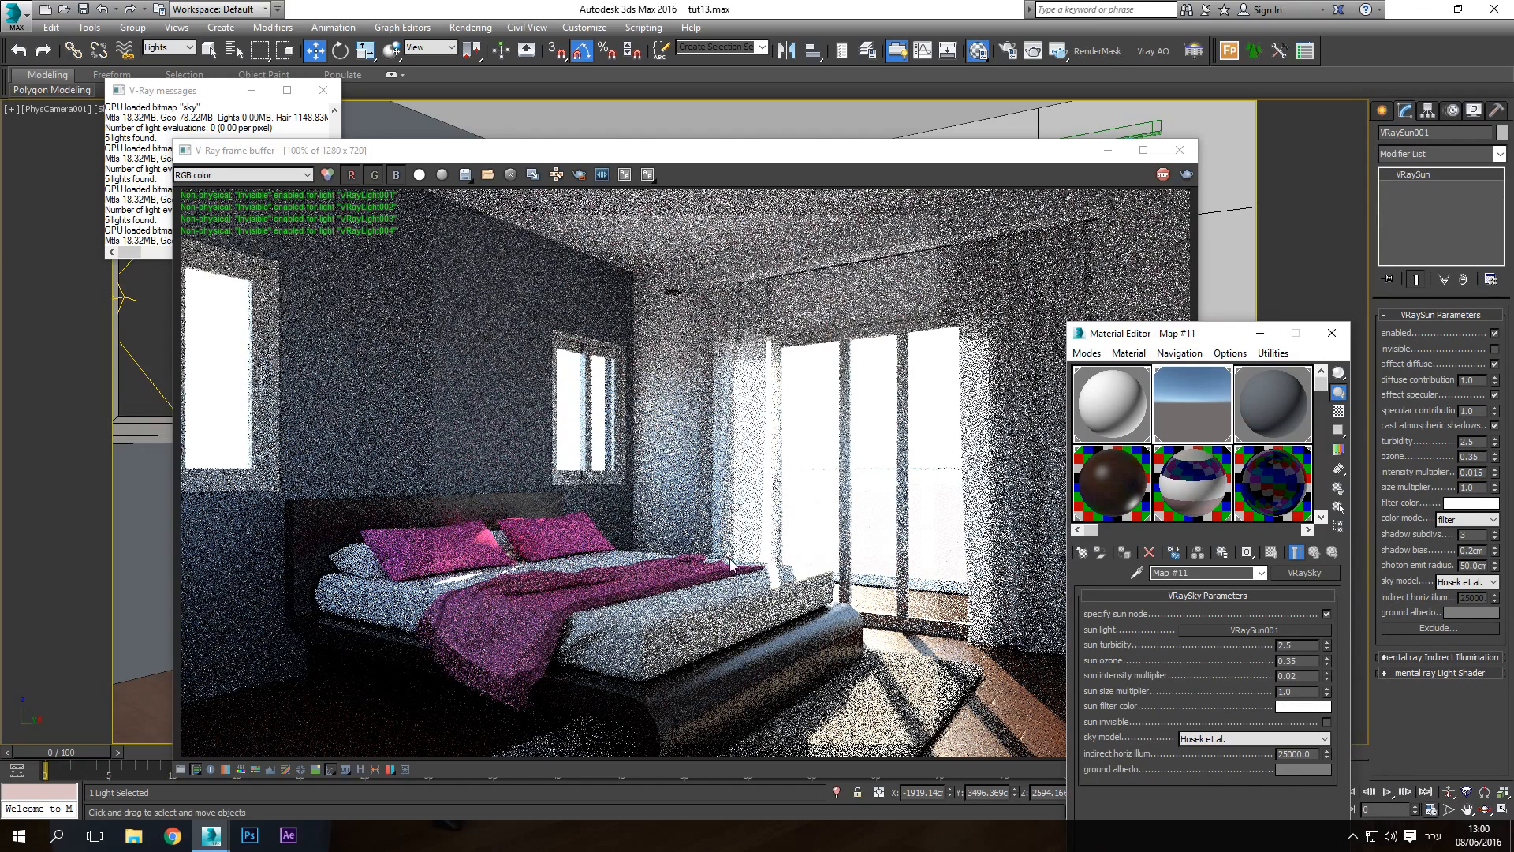
Set the VRaySky map's sun intensity multiplier to 0.03
{"action": "left_click", "coordinate": [1306, 676]}
{"action": "key", "text": "BackSpace"}
{"action": "type", "text": "3"}
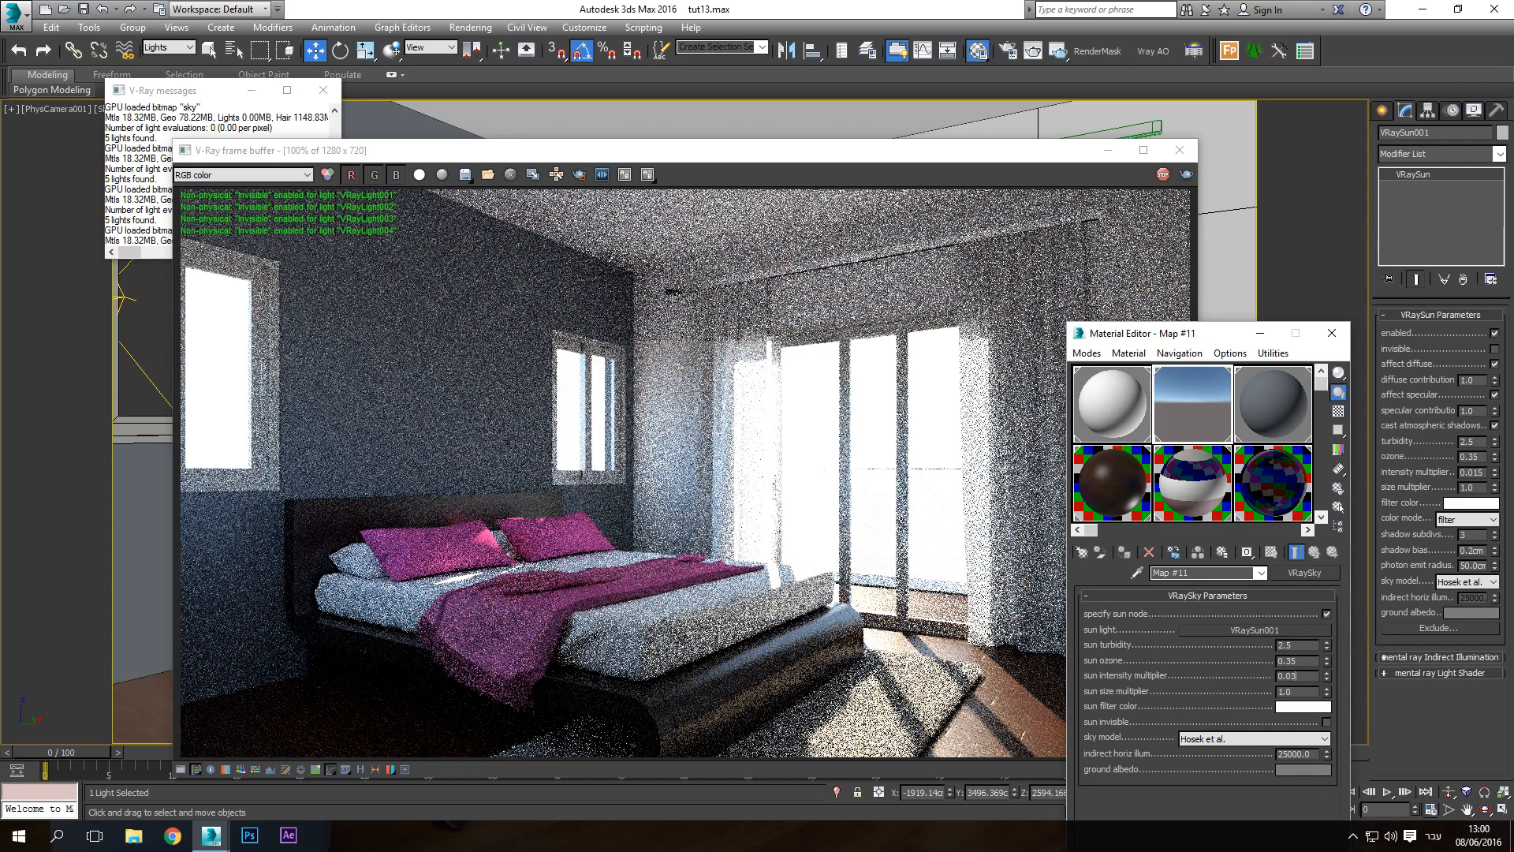
{"action": "key", "text": "Return"}
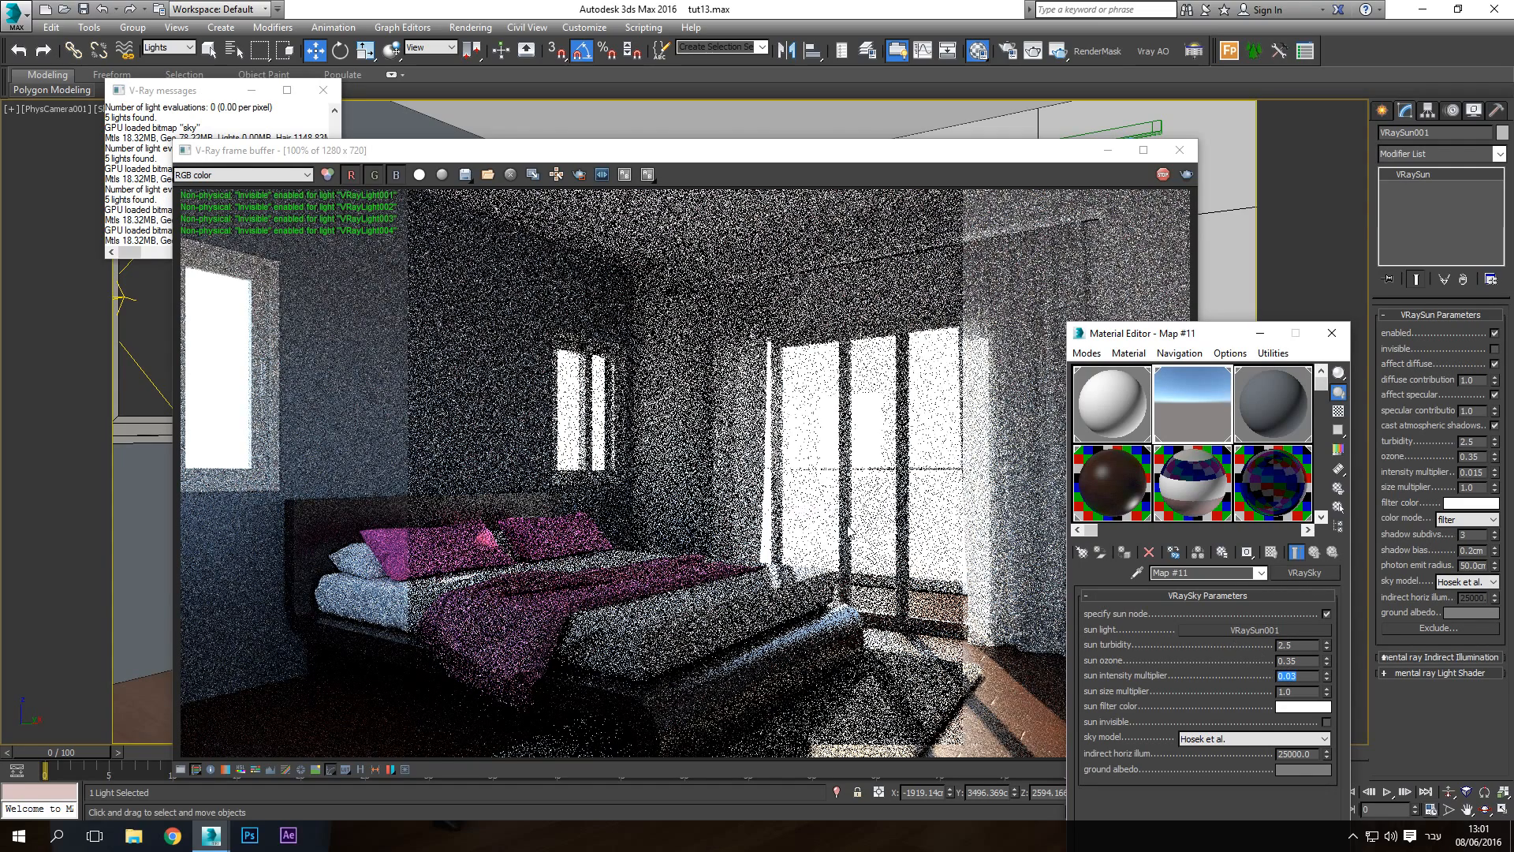
Close the Material Editor, the V-Ray frame buffer and the V-Ray messages log
{"action": "left_click", "coordinate": [1335, 334]}
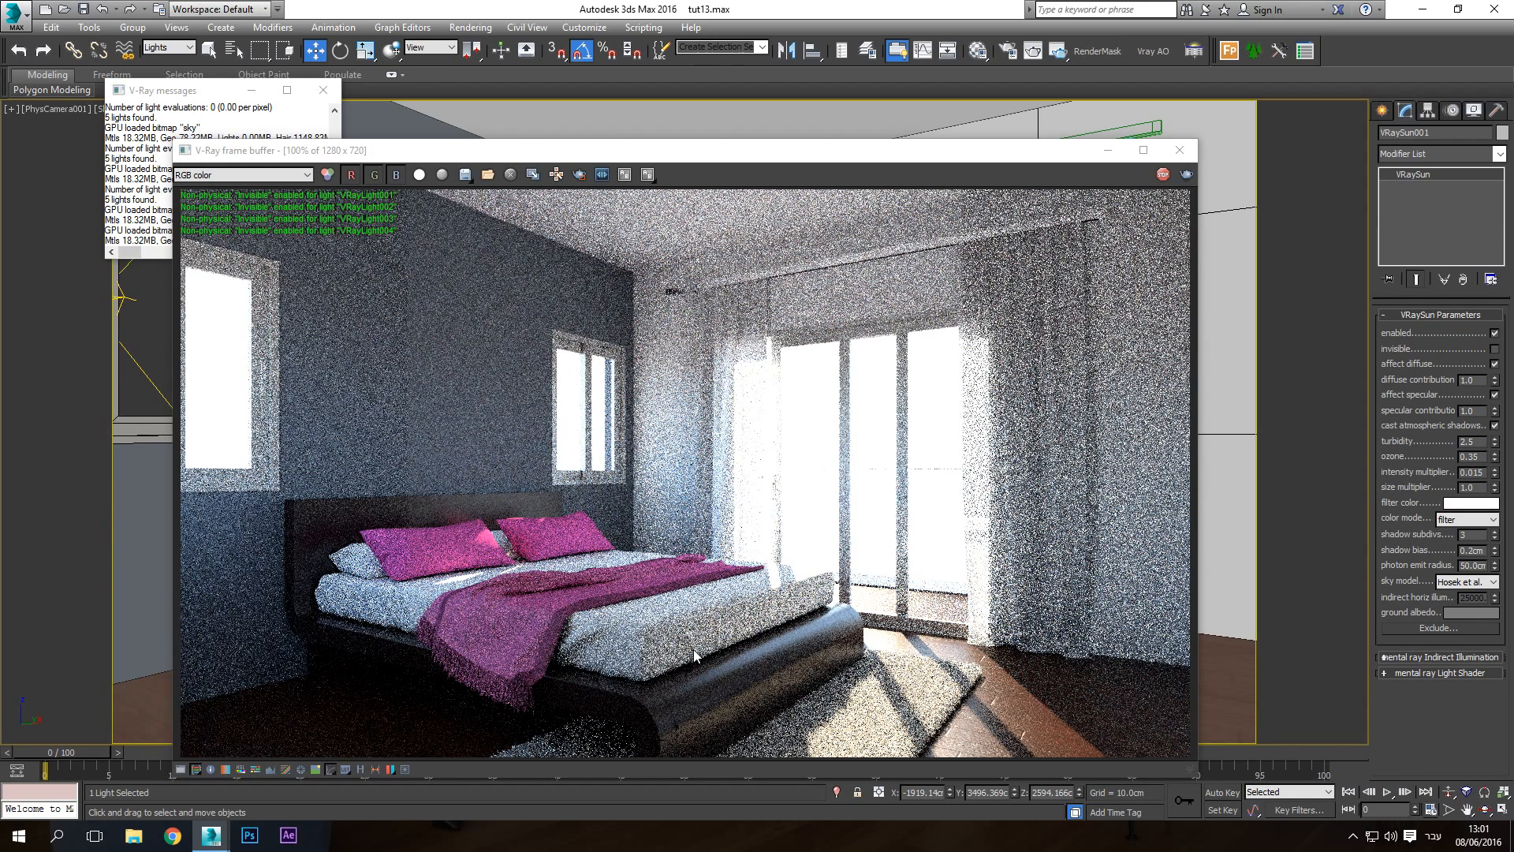
{"action": "left_click", "coordinate": [1181, 150]}
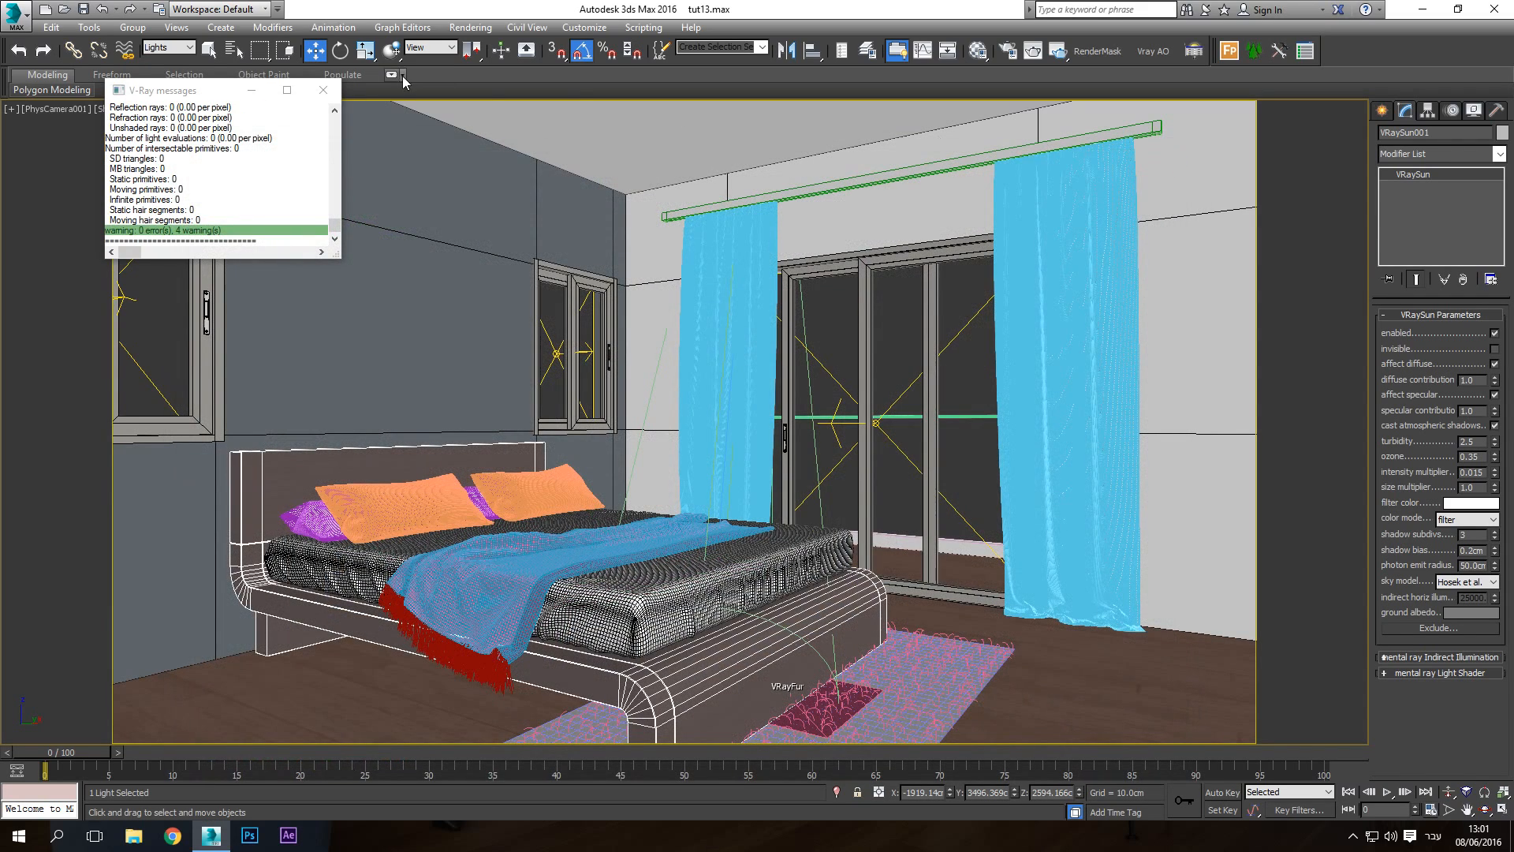
{"action": "left_click", "coordinate": [324, 89]}
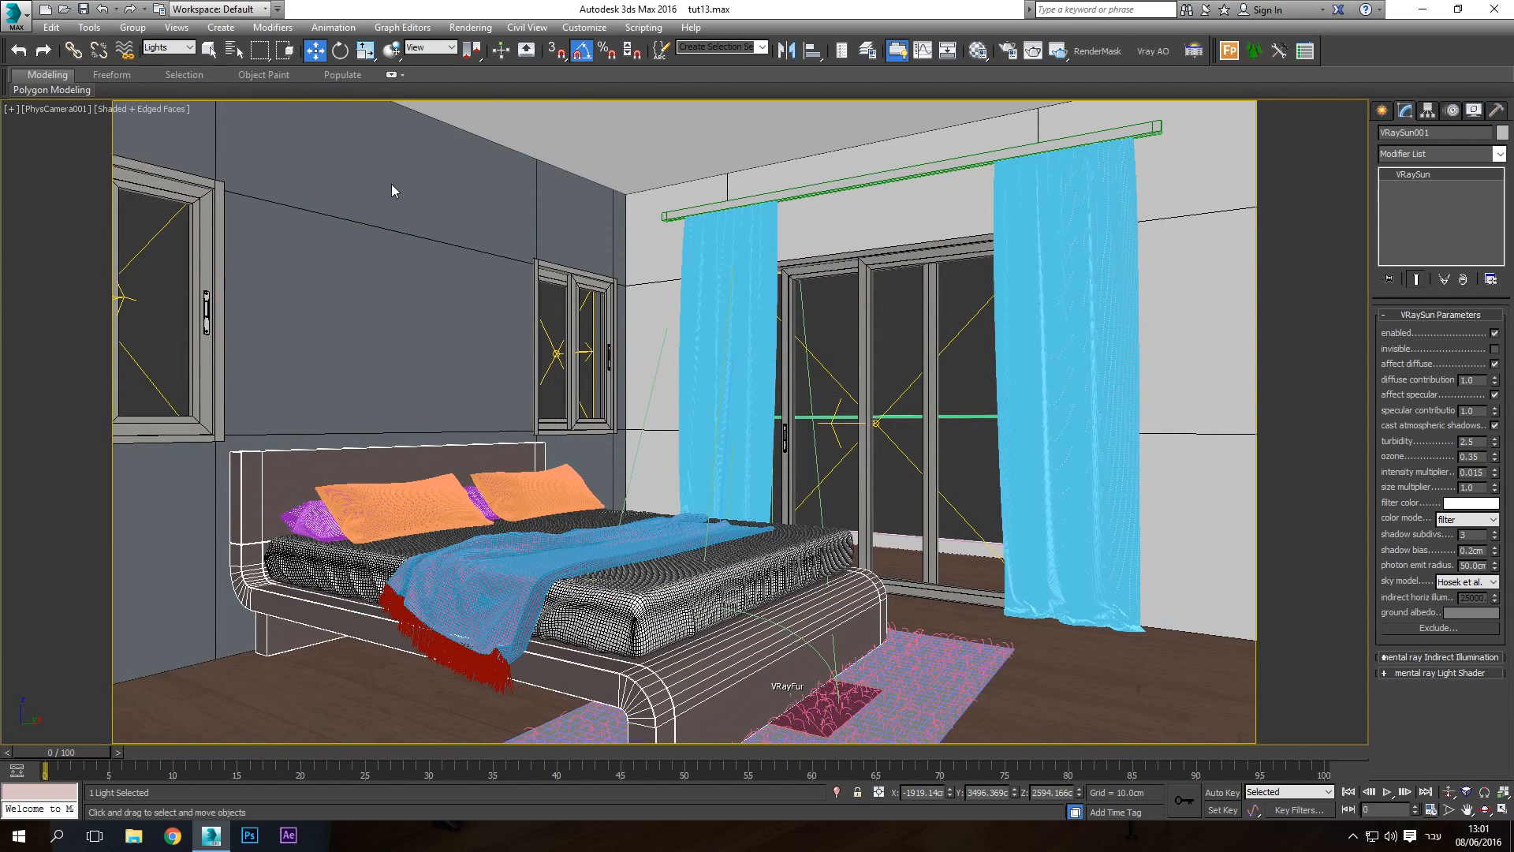
Set the selection filter to All and select the room's walls in a wireframe perspective view
{"action": "key", "text": "p"}
{"action": "left_click", "coordinate": [1486, 813]}
{"action": "left_click_drag", "start_coordinate": [623, 379], "coordinate": [785, 422]}
{"action": "key", "text": "F3"}
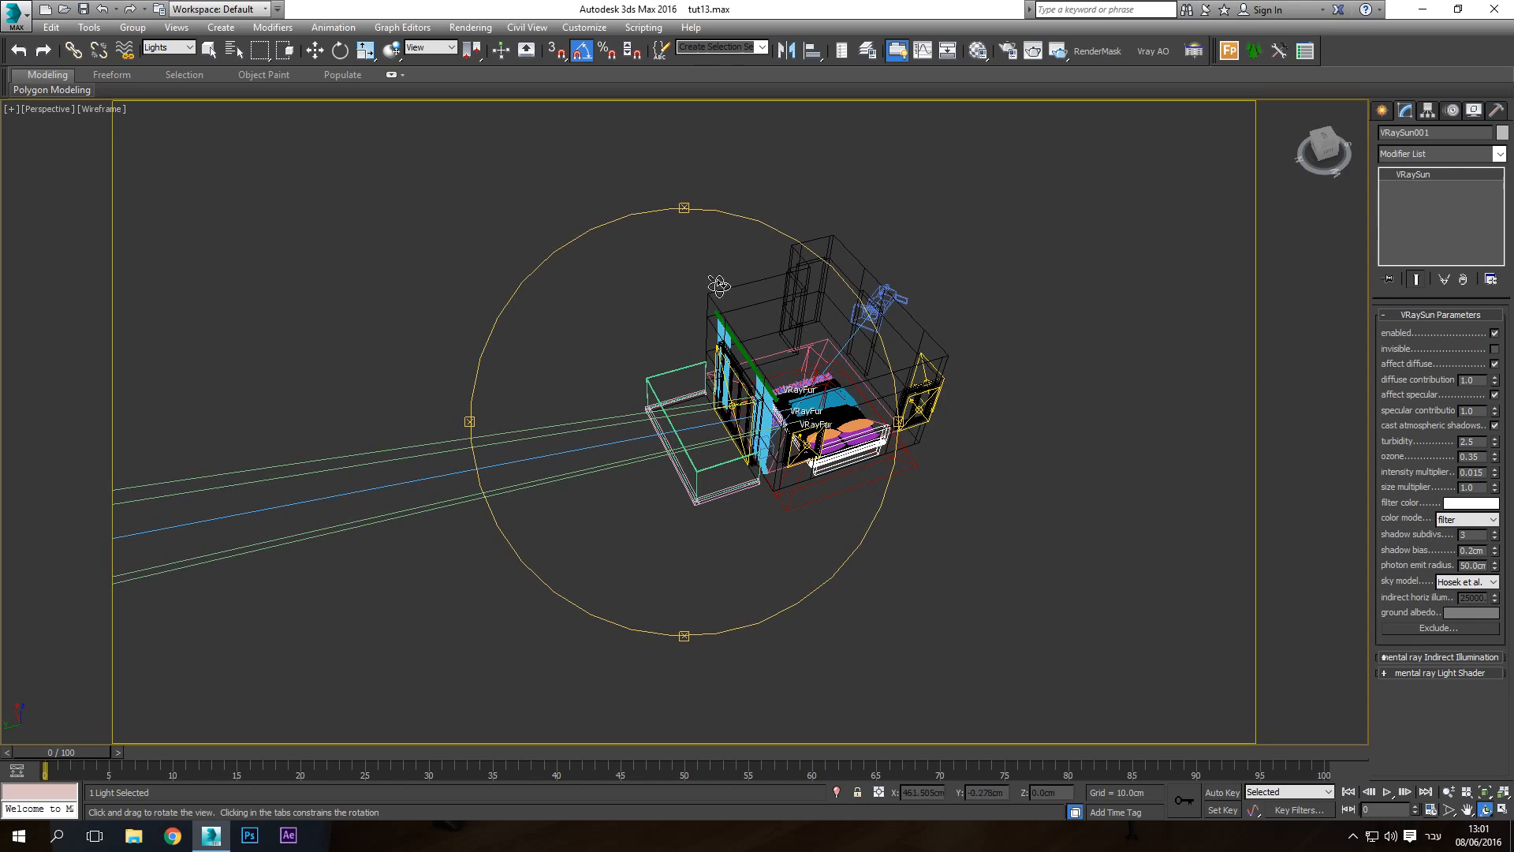
{"action": "key", "text": "w"}
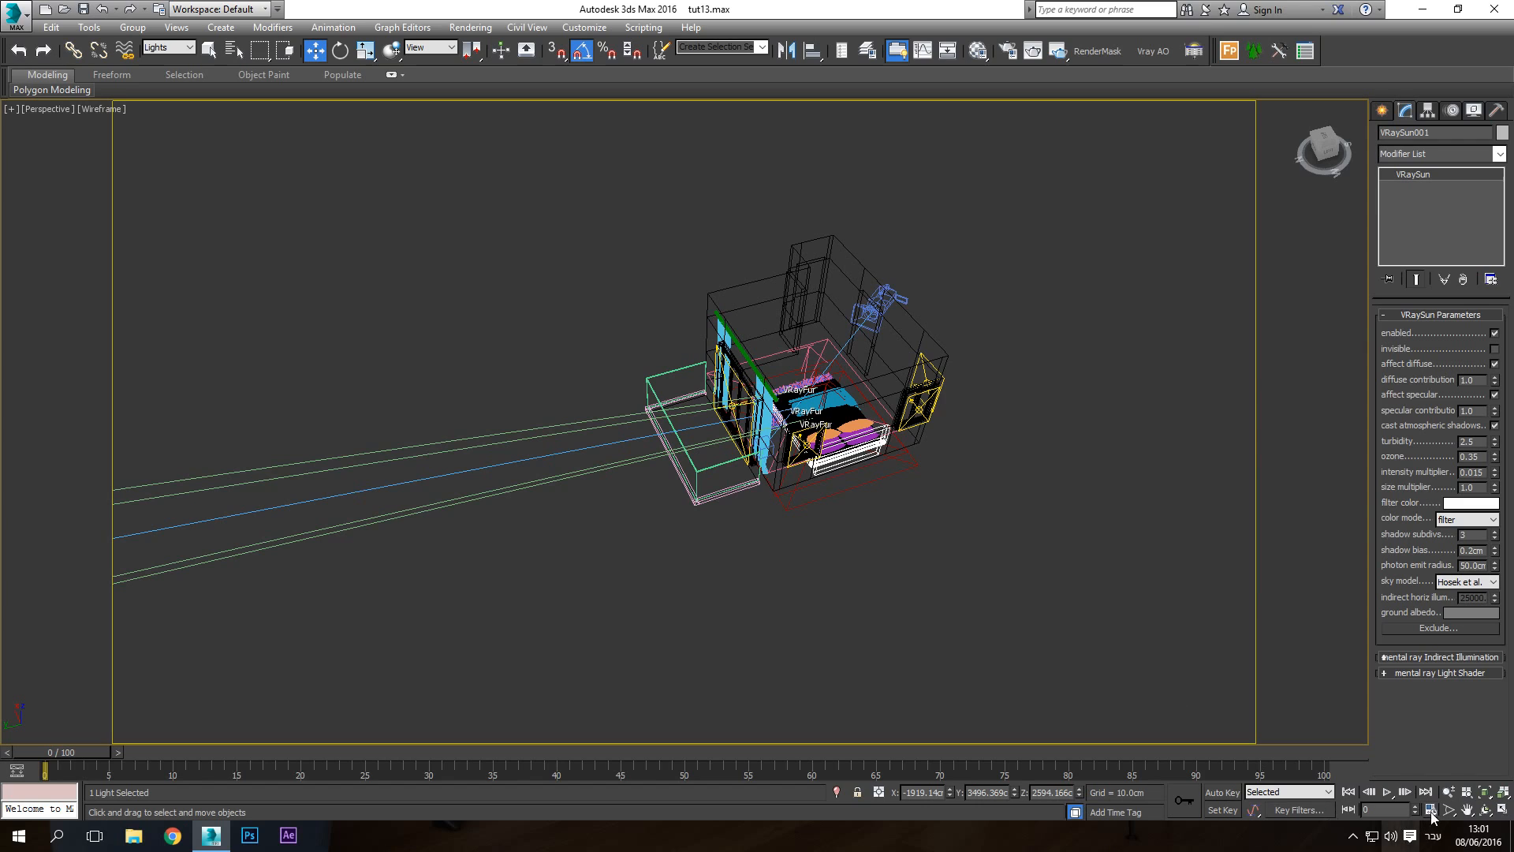
{"action": "left_click", "coordinate": [169, 47]}
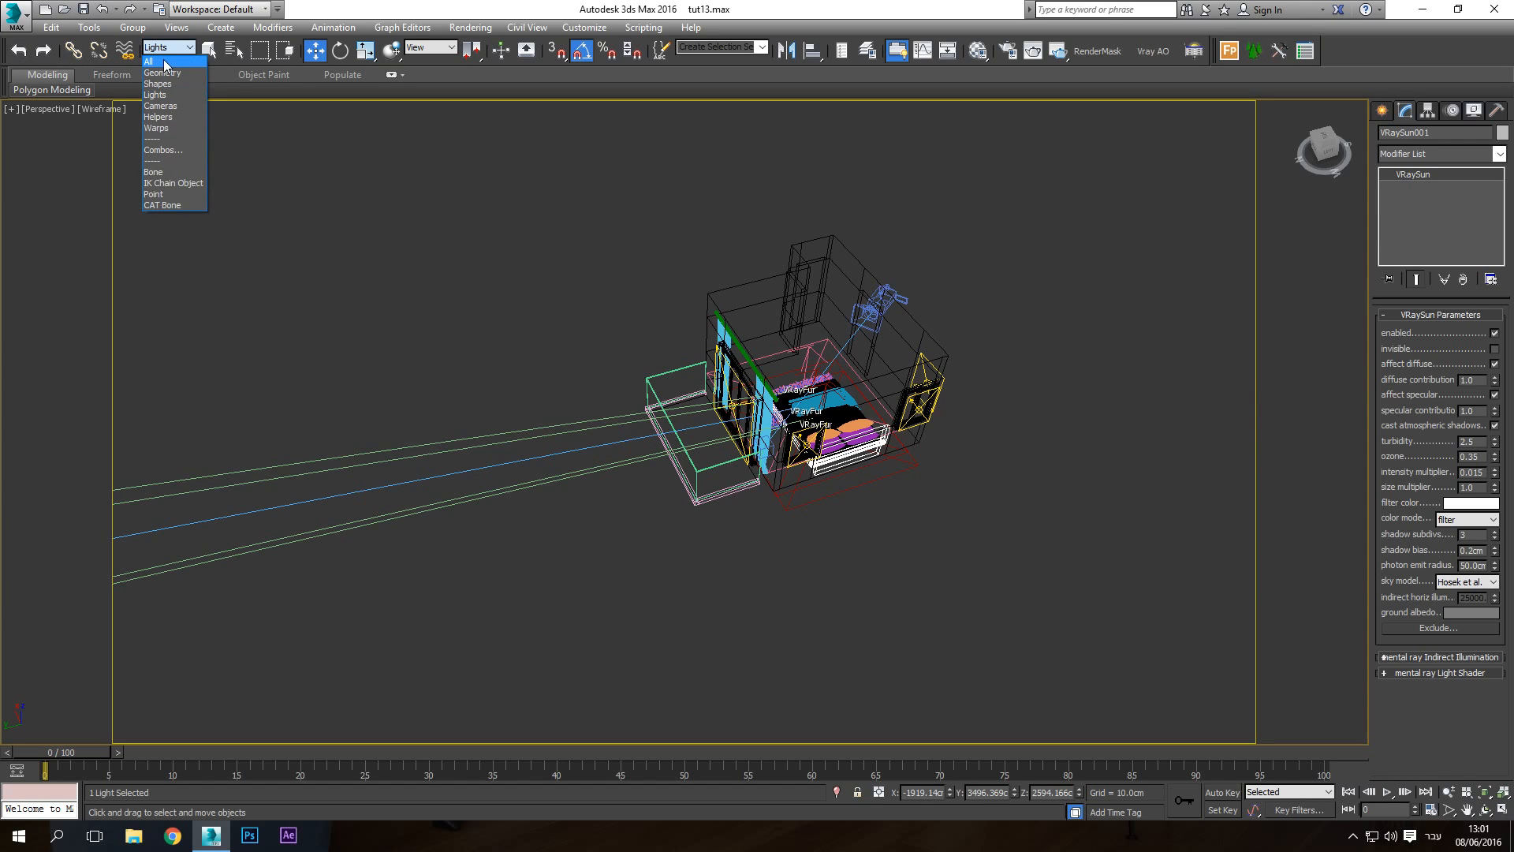
{"action": "left_click", "coordinate": [158, 58]}
{"action": "left_click", "coordinate": [785, 281]}
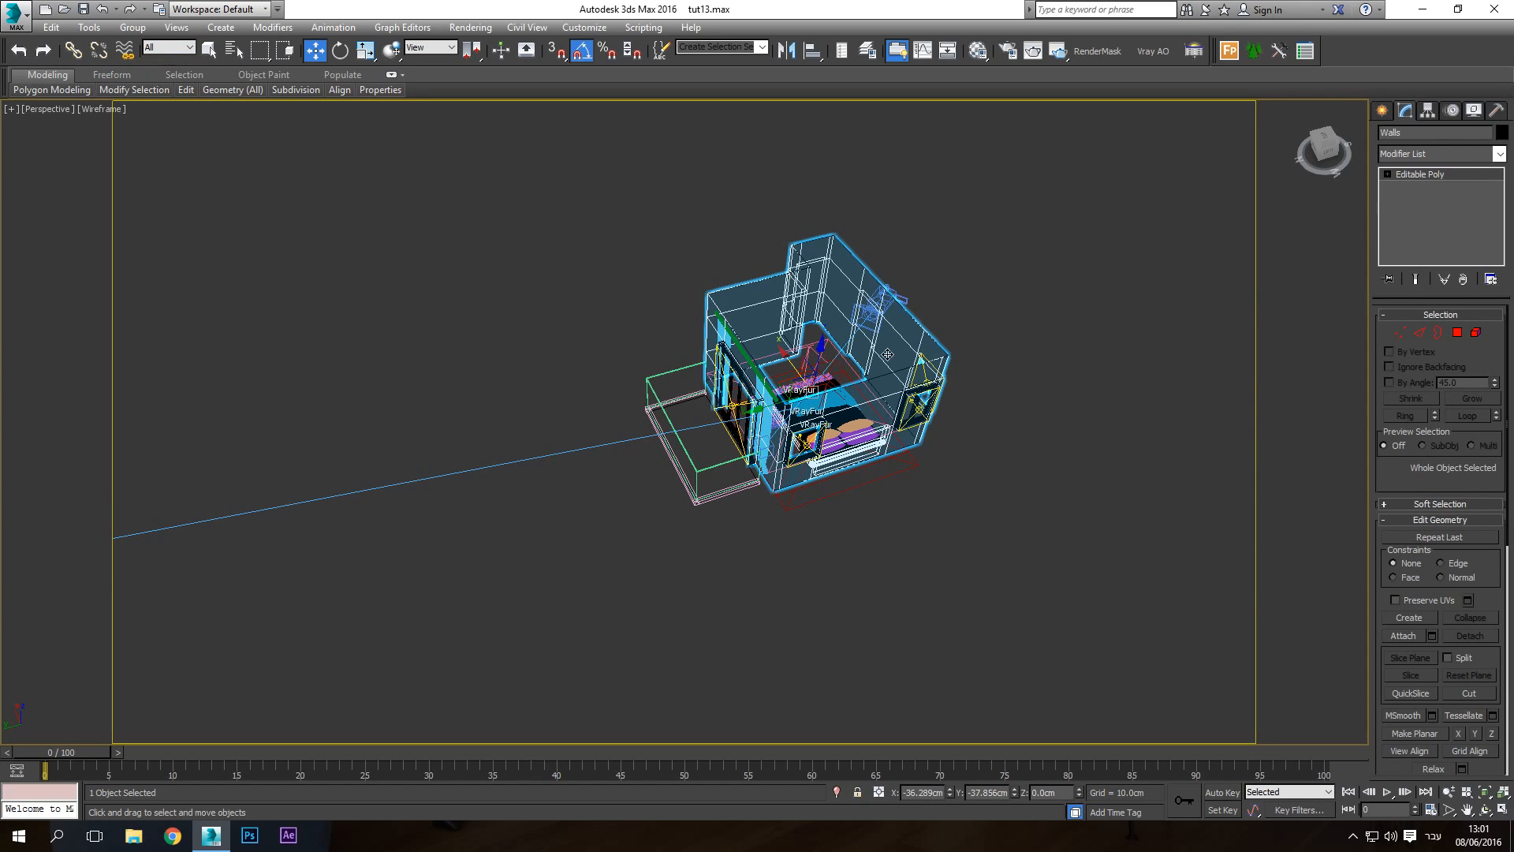
Examine the door recesses in the walls from several perspective angles, in both shaded and wireframe display
{"action": "left_click", "coordinate": [1485, 792]}
{"action": "left_click", "coordinate": [1486, 809]}
{"action": "mouse_move", "coordinate": [552, 530]}
{"action": "left_mouse_down"}
{"action": "mouse_move", "coordinate": [652, 528]}
{"action": "mouse_move", "coordinate": [622, 474]}
{"action": "mouse_move", "coordinate": [756, 443]}
{"action": "mouse_move", "coordinate": [852, 614]}
{"action": "mouse_move", "coordinate": [698, 495]}
{"action": "left_mouse_up"}
{"action": "key", "text": "F3"}
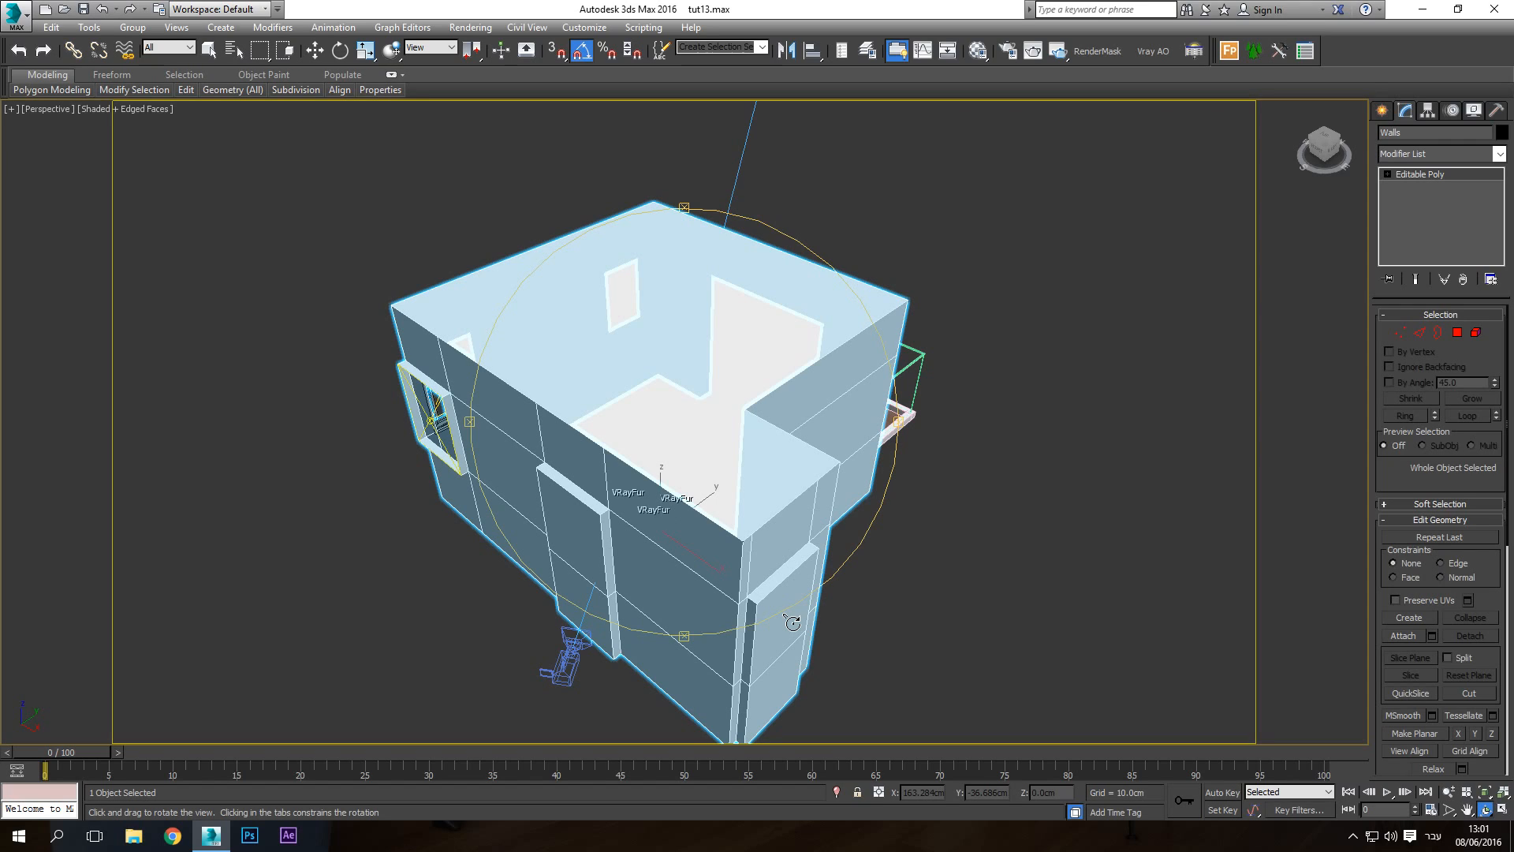
{"action": "key", "text": "F3"}
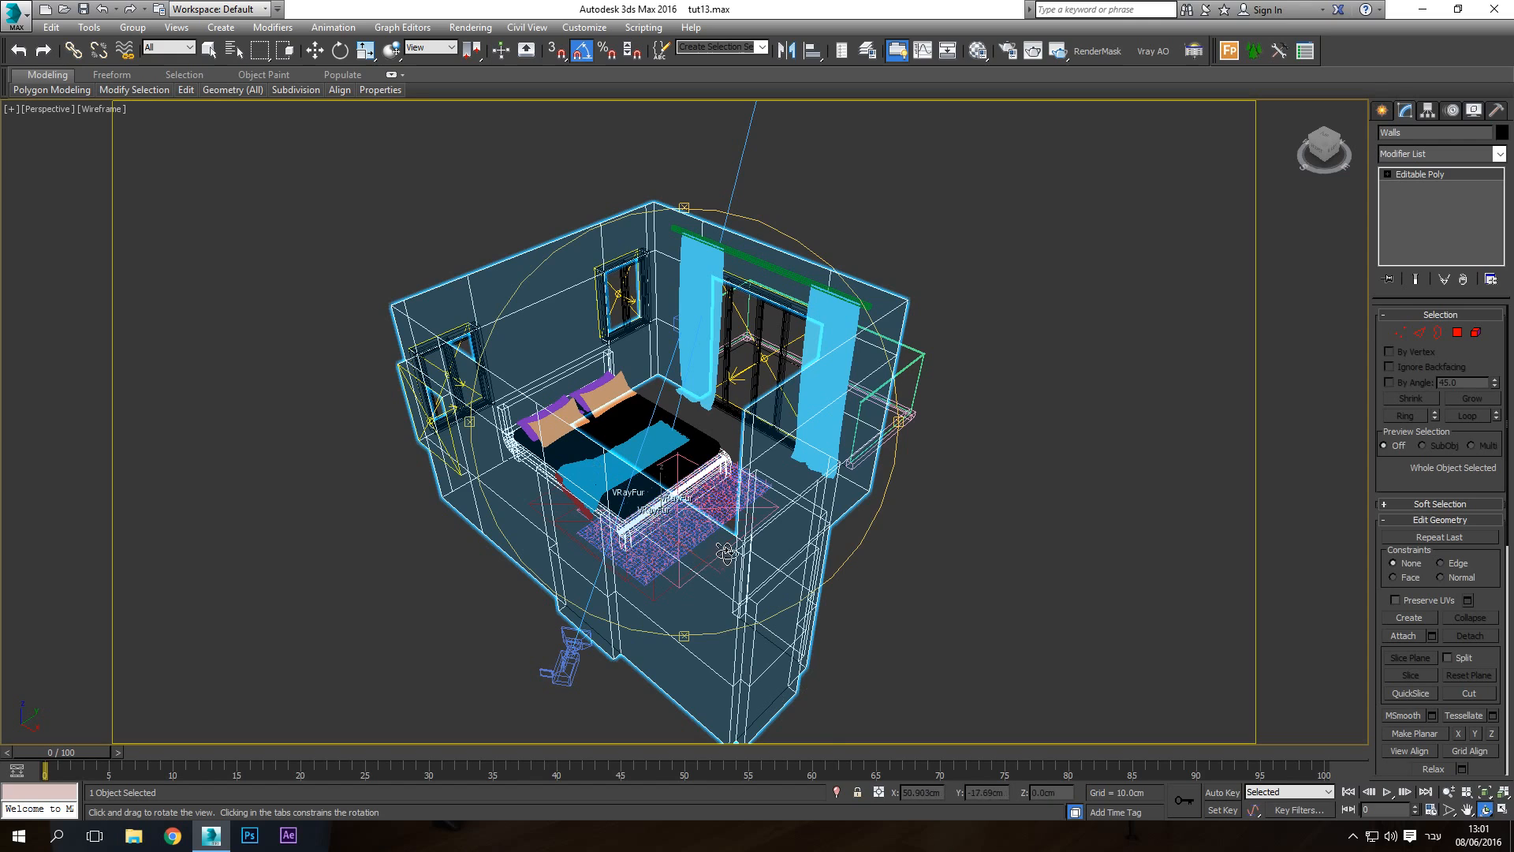
{"action": "mouse_move", "coordinate": [749, 550]}
{"action": "left_mouse_down"}
{"action": "mouse_move", "coordinate": [629, 464]}
{"action": "mouse_move", "coordinate": [642, 456]}
{"action": "left_mouse_up"}
{"action": "key", "text": "F3"}
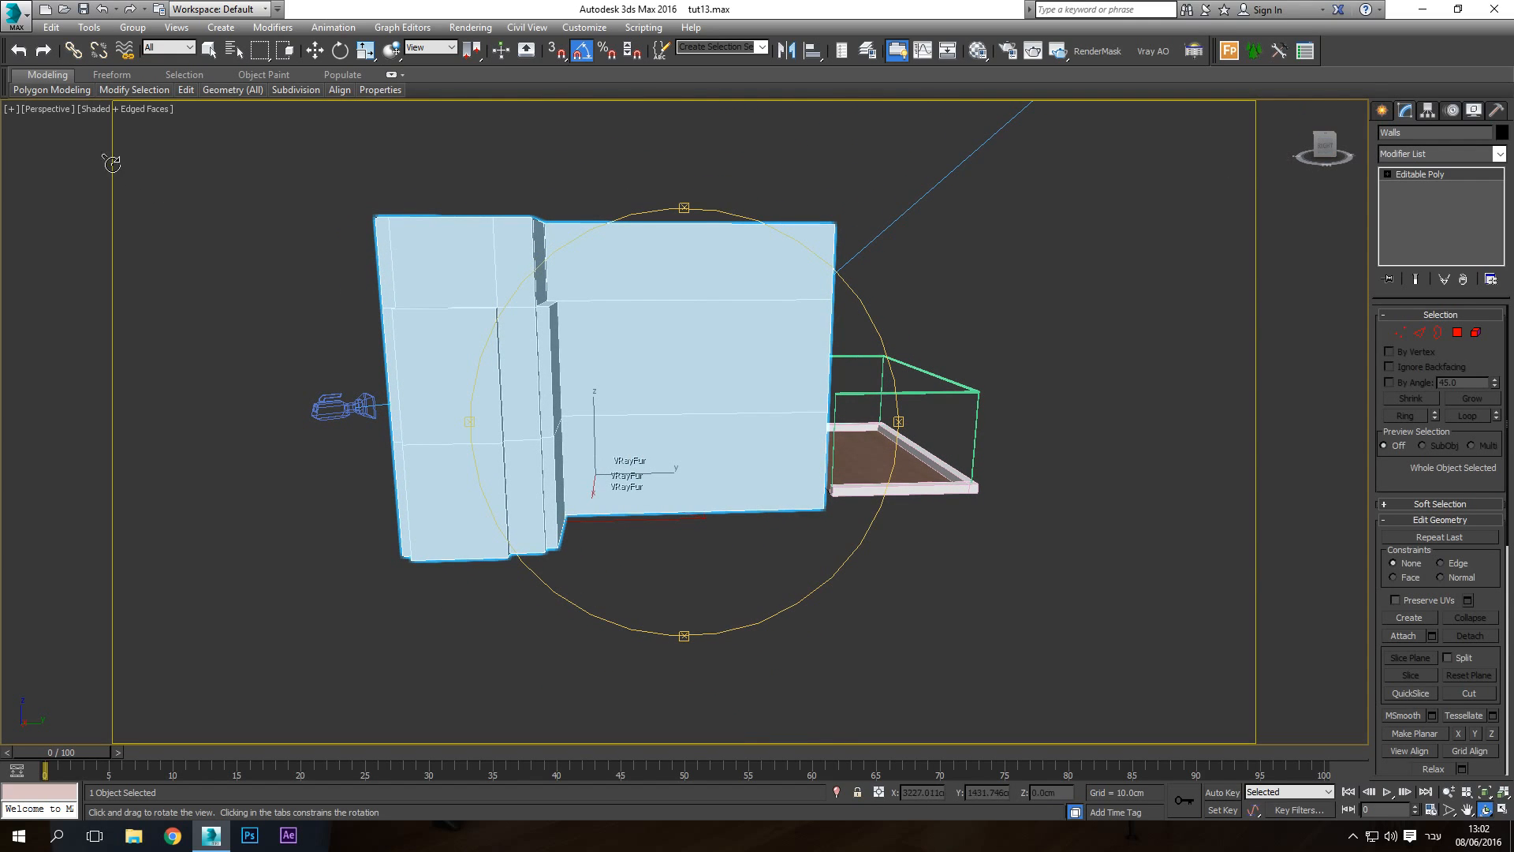
Draw a VRayLight plane over the door recess in the Right view, about 39.6 cm half-length by 104.9 cm half-width
{"action": "left_click", "coordinate": [45, 110]}
{"action": "left_click", "coordinate": [101, 287]}
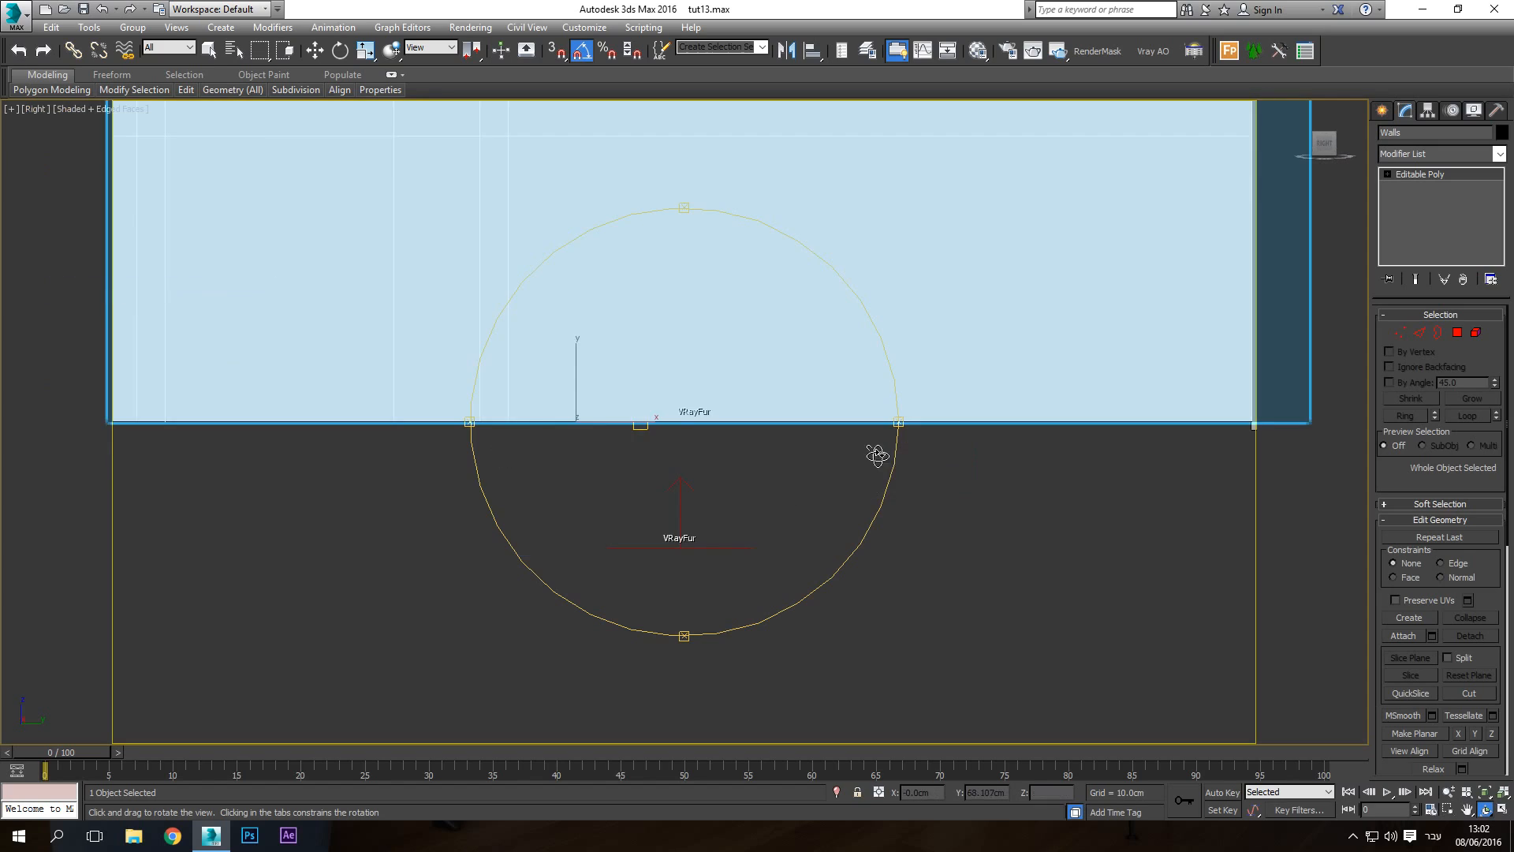
{"action": "scroll", "coordinate": [763, 472], "scroll_direction": "up", "scroll_amount": 4}
{"action": "key", "text": "w"}
{"action": "left_click", "coordinate": [389, 271]}
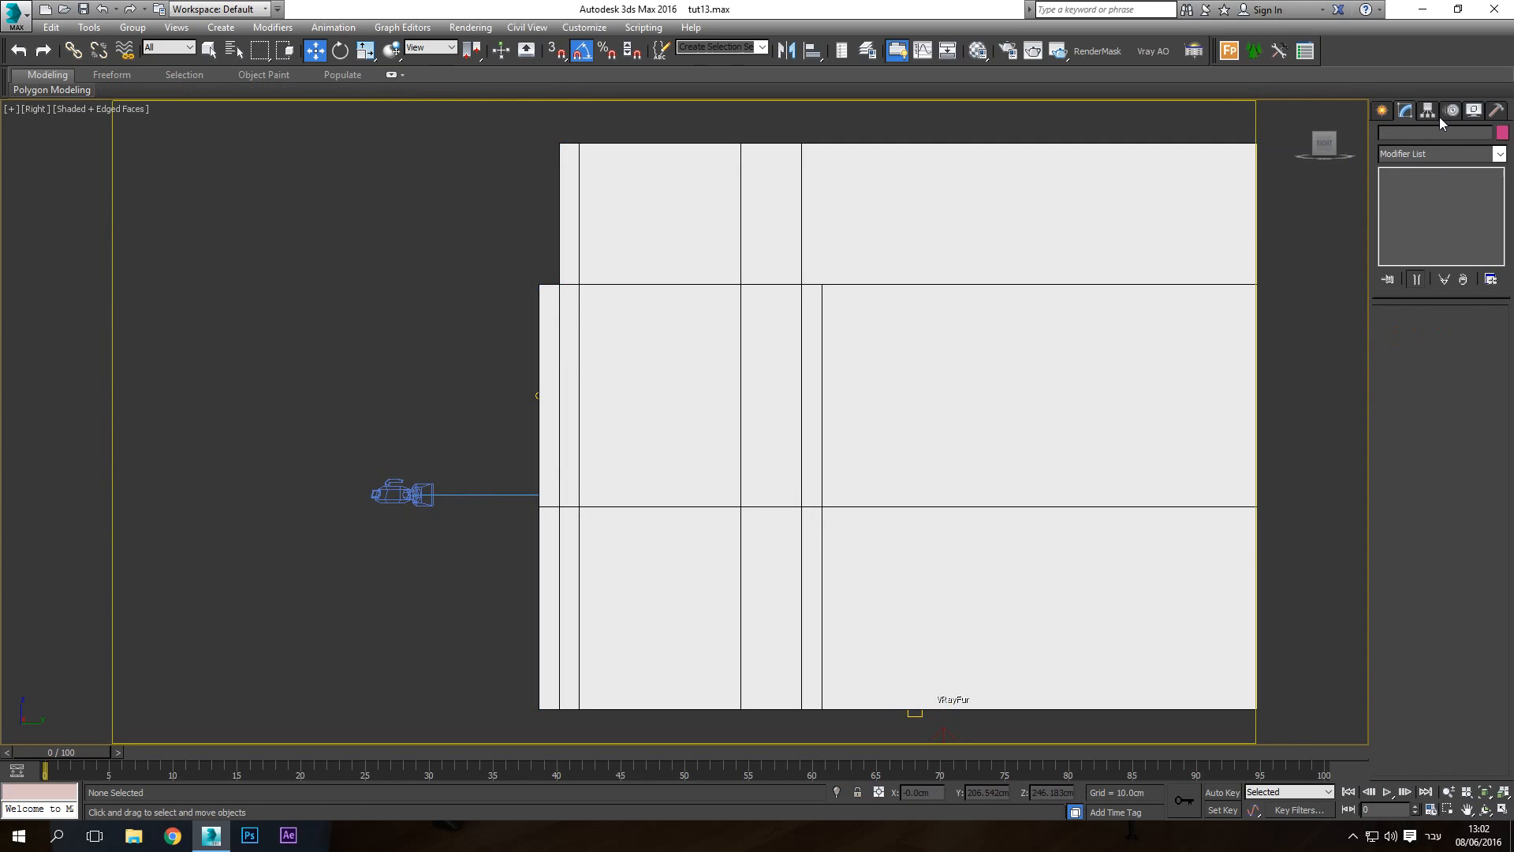
{"action": "left_click", "coordinate": [1382, 112]}
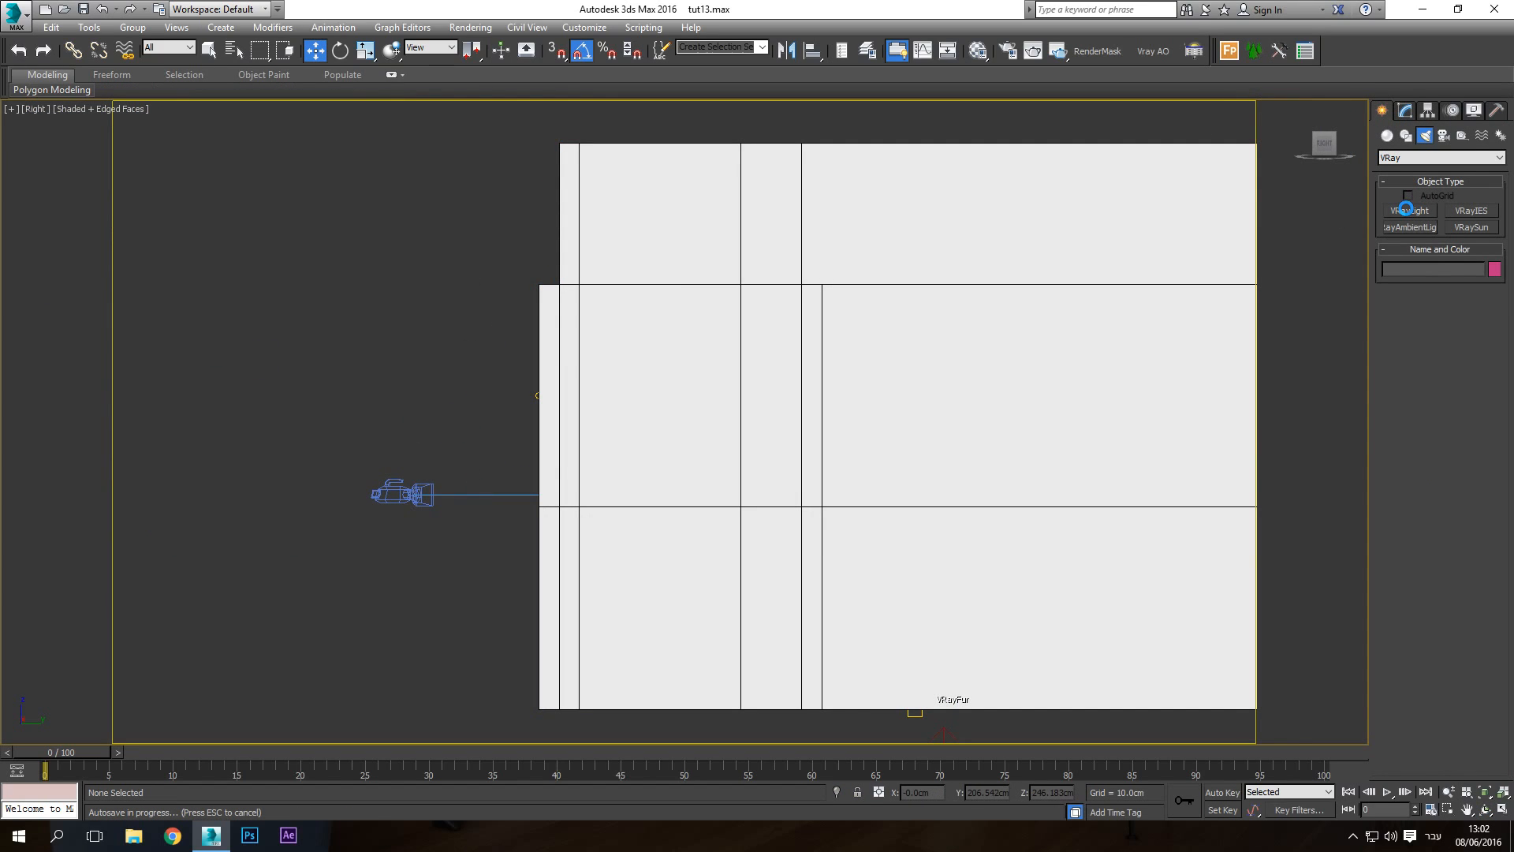
{"action": "left_click", "coordinate": [1408, 211]}
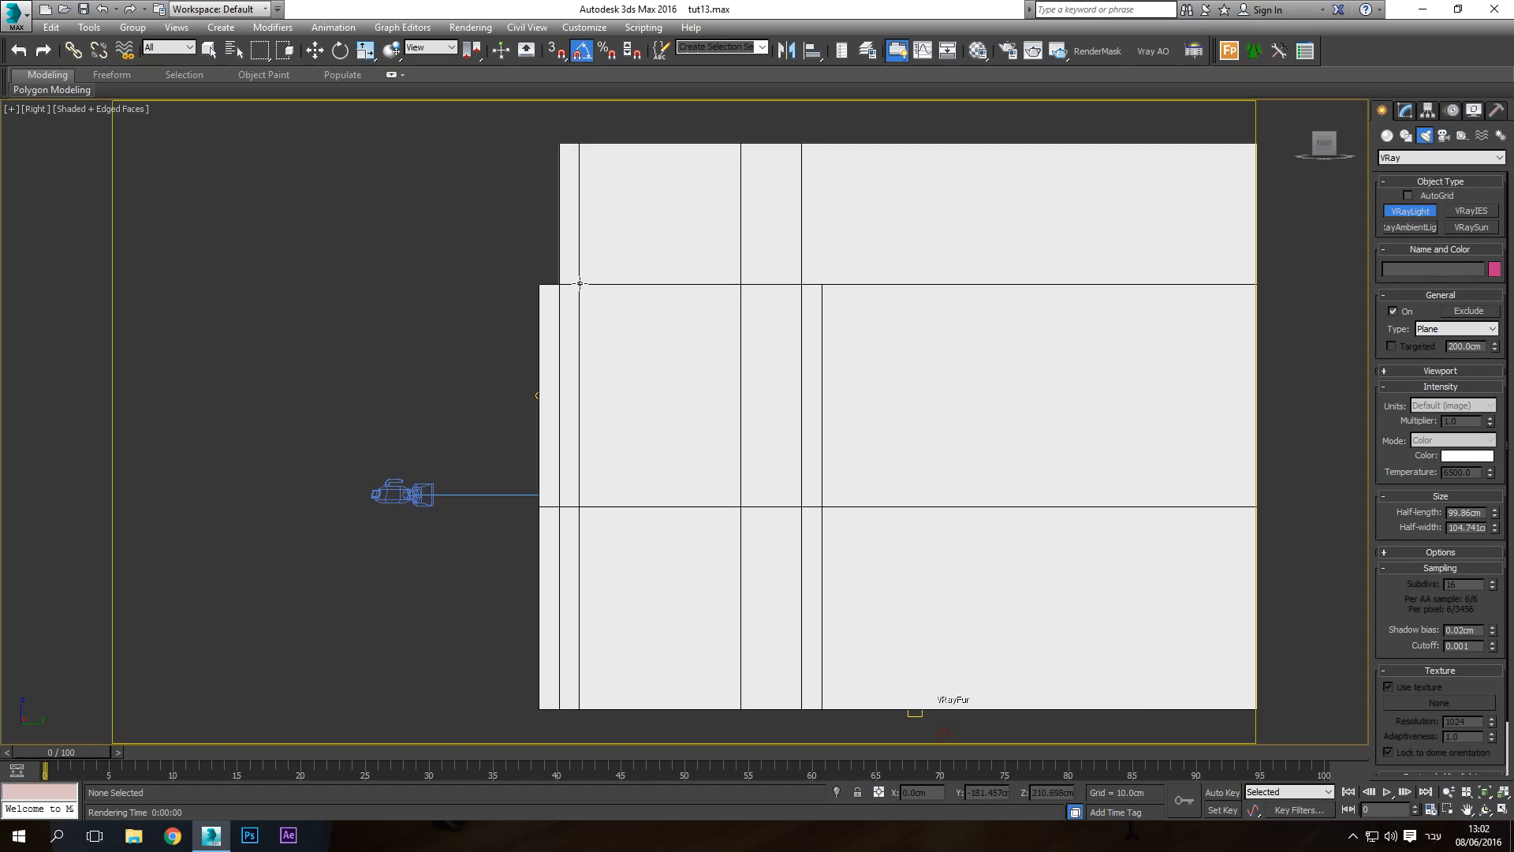
{"action": "left_click_drag", "start_coordinate": [579, 283], "coordinate": [740, 709]}
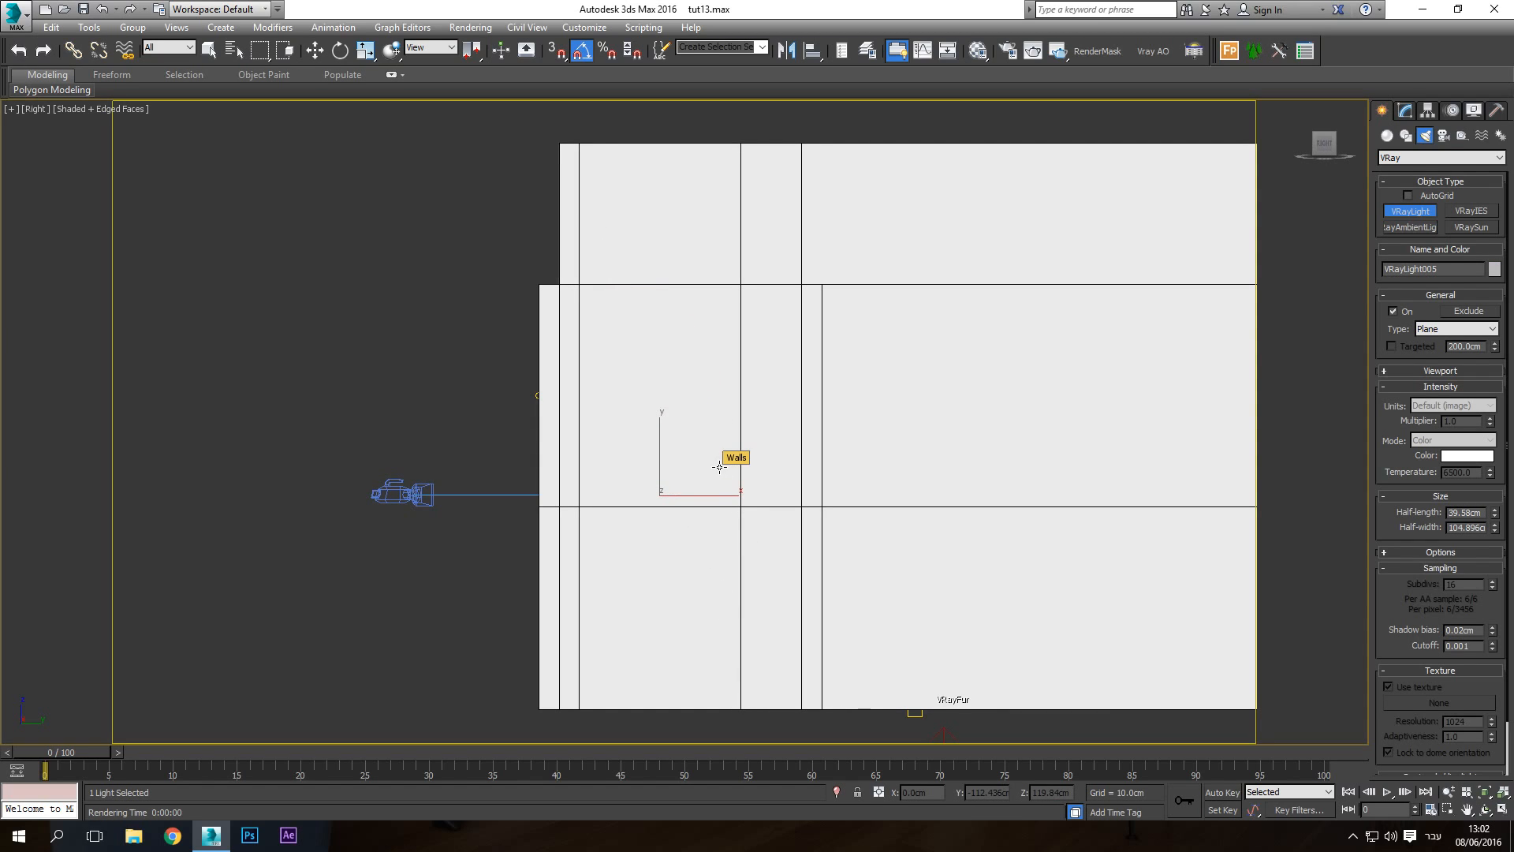
Move the new plane light along X in the Top view into the door recess of the entrance alcove's end wall
{"action": "key", "text": "t"}
{"action": "scroll", "coordinate": [798, 440], "scroll_direction": "up", "scroll_amount": 3}
{"action": "key", "text": "w"}
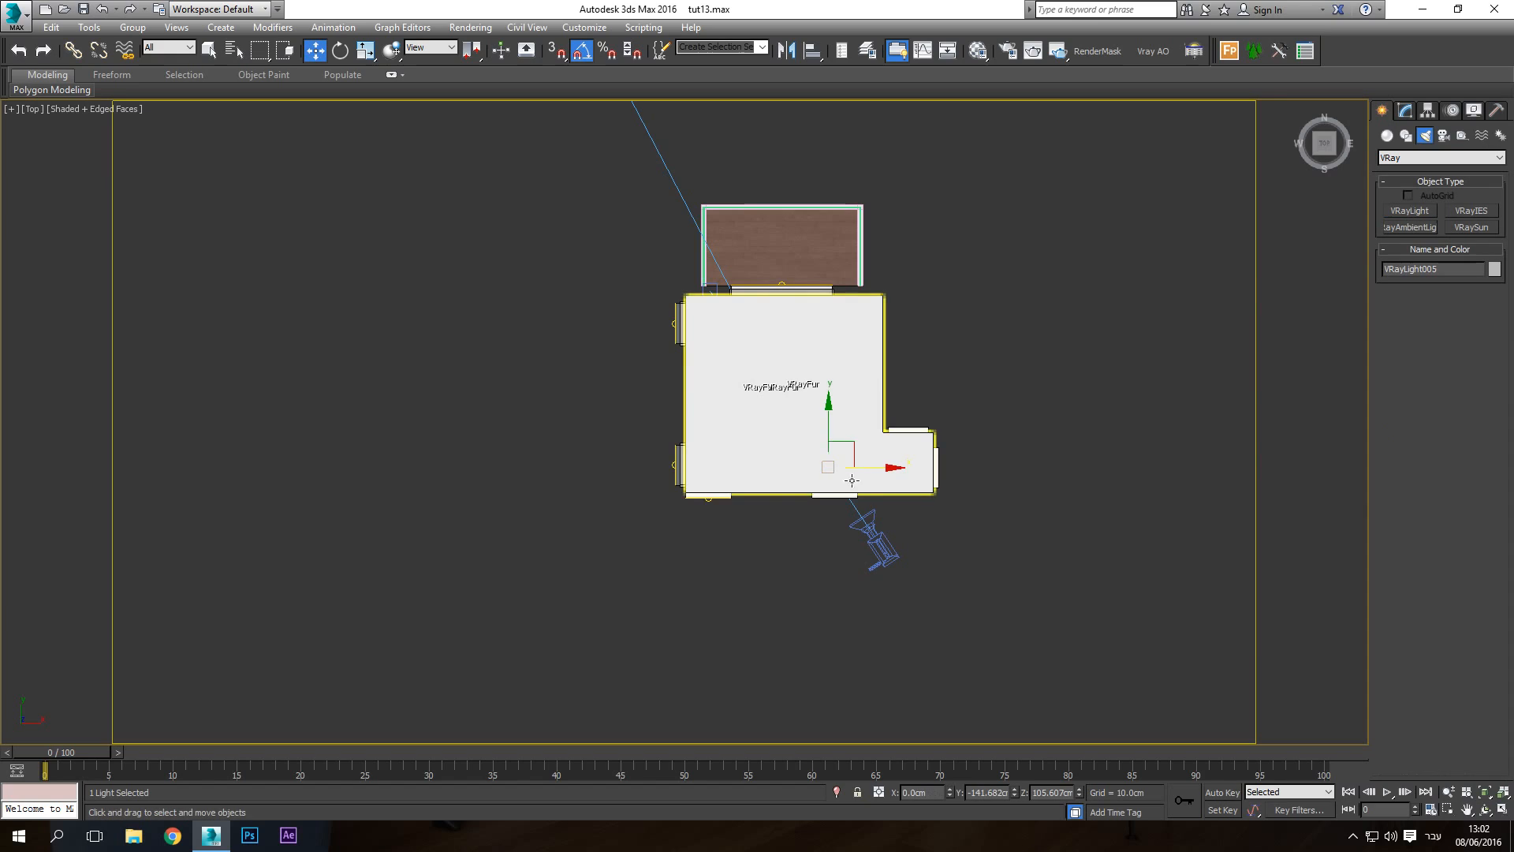
{"action": "scroll", "coordinate": [877, 471], "scroll_direction": "up", "scroll_amount": 4}
{"action": "key", "text": "F3"}
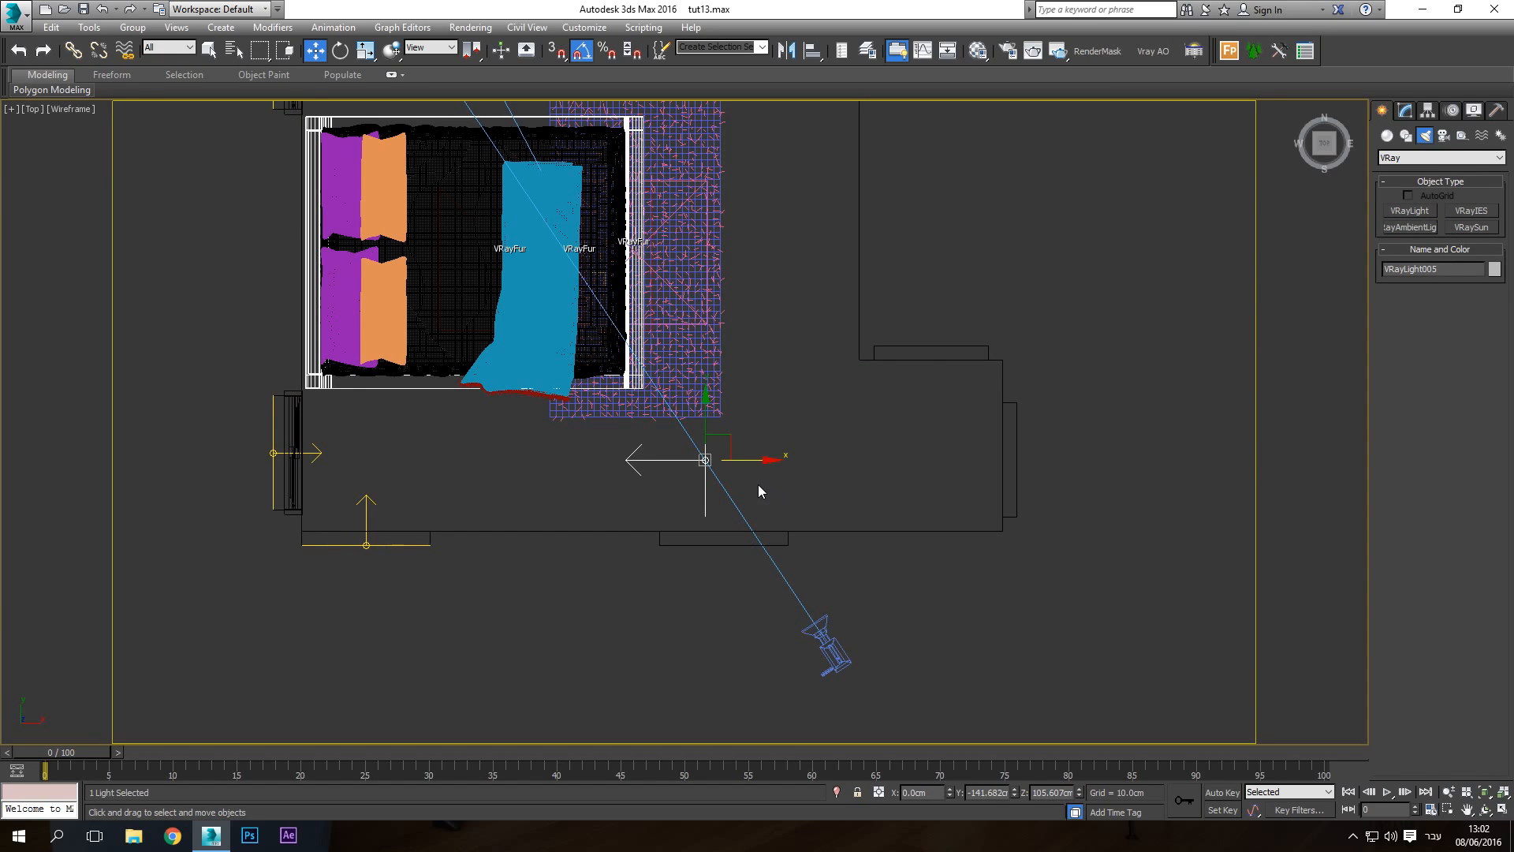
{"action": "left_click_drag", "start_coordinate": [755, 465], "coordinate": [1051, 476]}
{"action": "left_click", "coordinate": [1154, 531]}
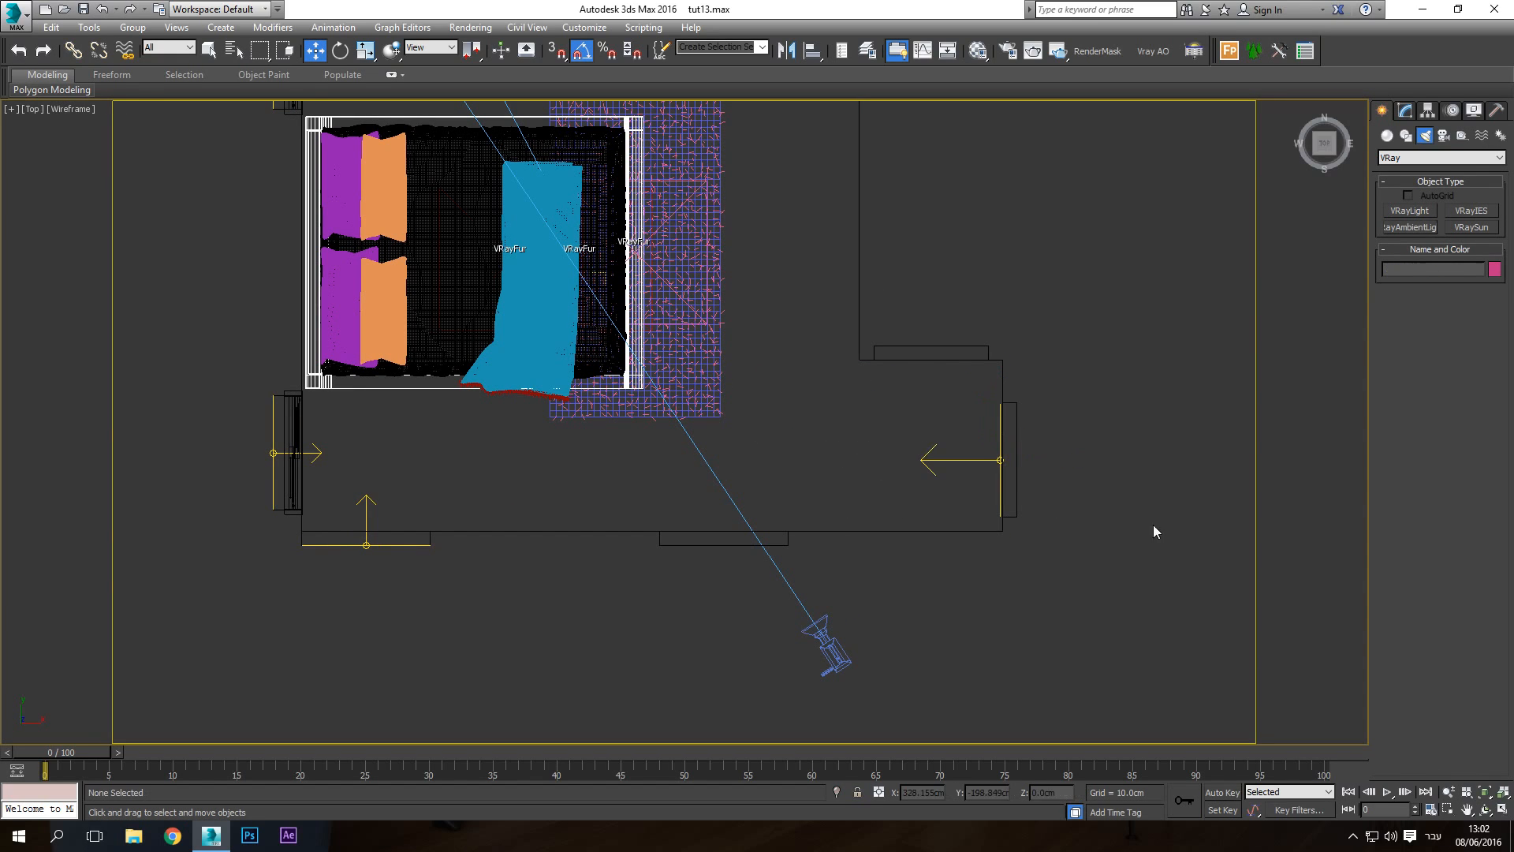
Check the doorway light's fit in a shaded perspective view and turn off its Skylight portal option
{"action": "left_click", "coordinate": [986, 459]}
{"action": "key", "text": "p"}
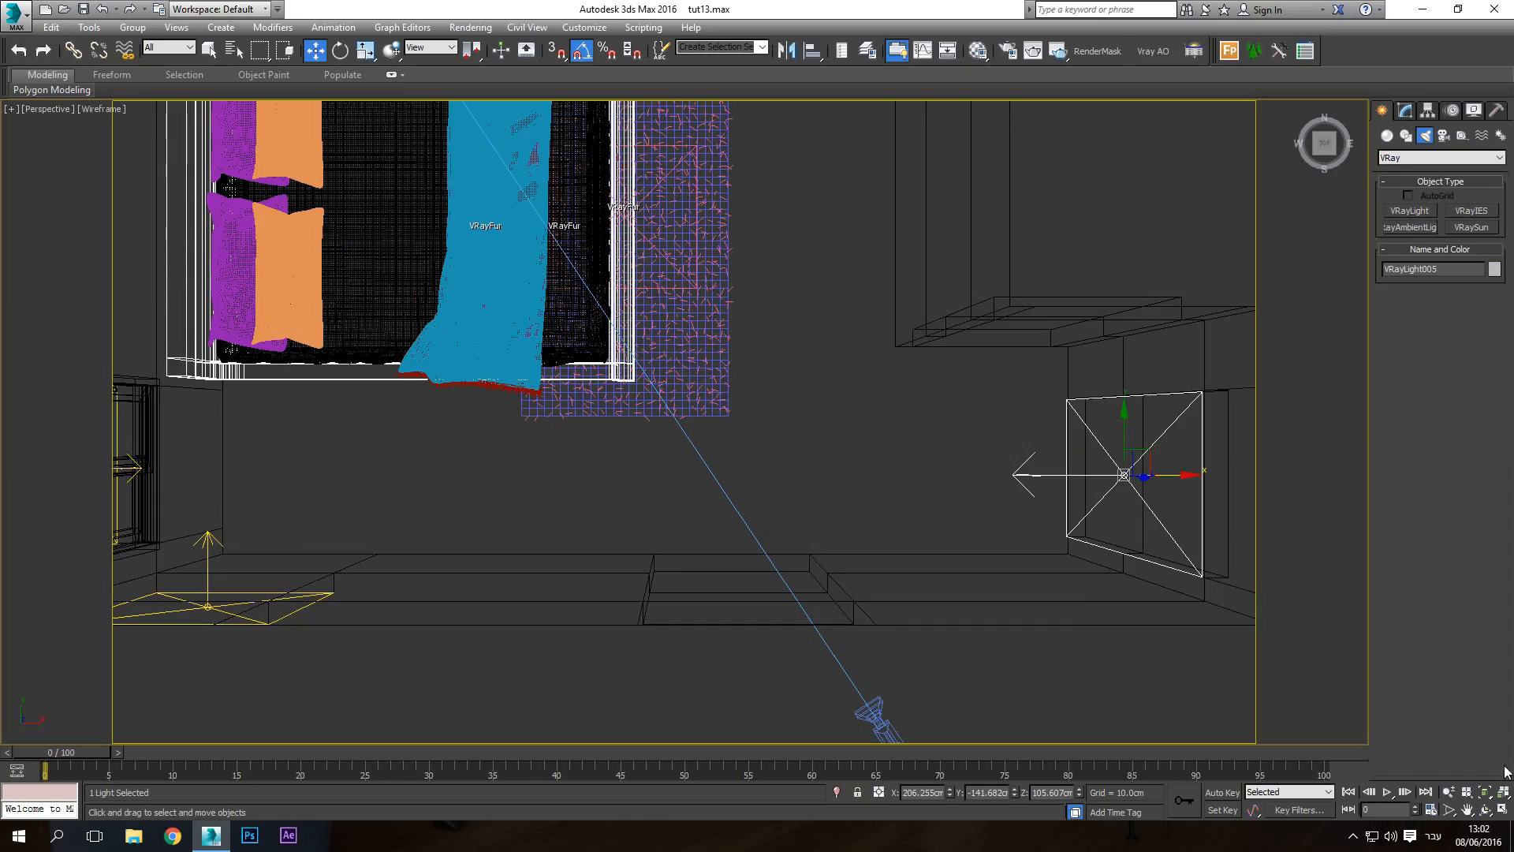
{"action": "left_click", "coordinate": [1485, 809]}
{"action": "mouse_move", "coordinate": [694, 441]}
{"action": "left_mouse_down"}
{"action": "mouse_move", "coordinate": [798, 313]}
{"action": "mouse_move", "coordinate": [632, 332]}
{"action": "mouse_move", "coordinate": [774, 399]}
{"action": "mouse_move", "coordinate": [782, 373]}
{"action": "mouse_move", "coordinate": [717, 389]}
{"action": "mouse_move", "coordinate": [723, 418]}
{"action": "mouse_move", "coordinate": [750, 402]}
{"action": "mouse_move", "coordinate": [629, 152]}
{"action": "left_mouse_up"}
{"action": "key", "text": "F3"}
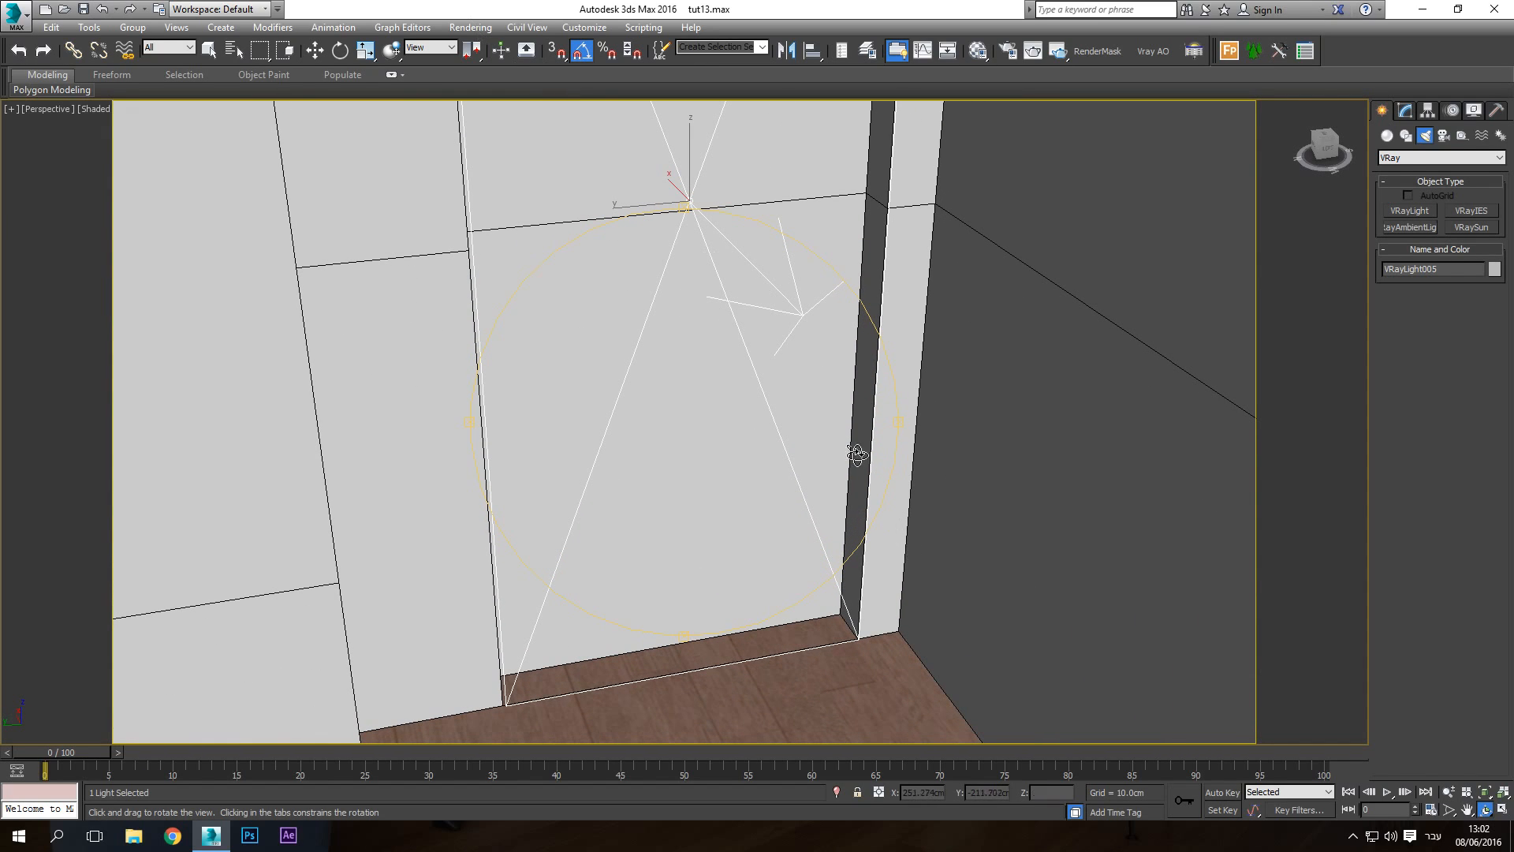
{"action": "middle_click_drag", "start_coordinate": [696, 340], "coordinate": [698, 408]}
{"action": "scroll", "coordinate": [698, 408], "scroll_direction": "down", "scroll_amount": 3}
{"action": "left_click", "coordinate": [1408, 113]}
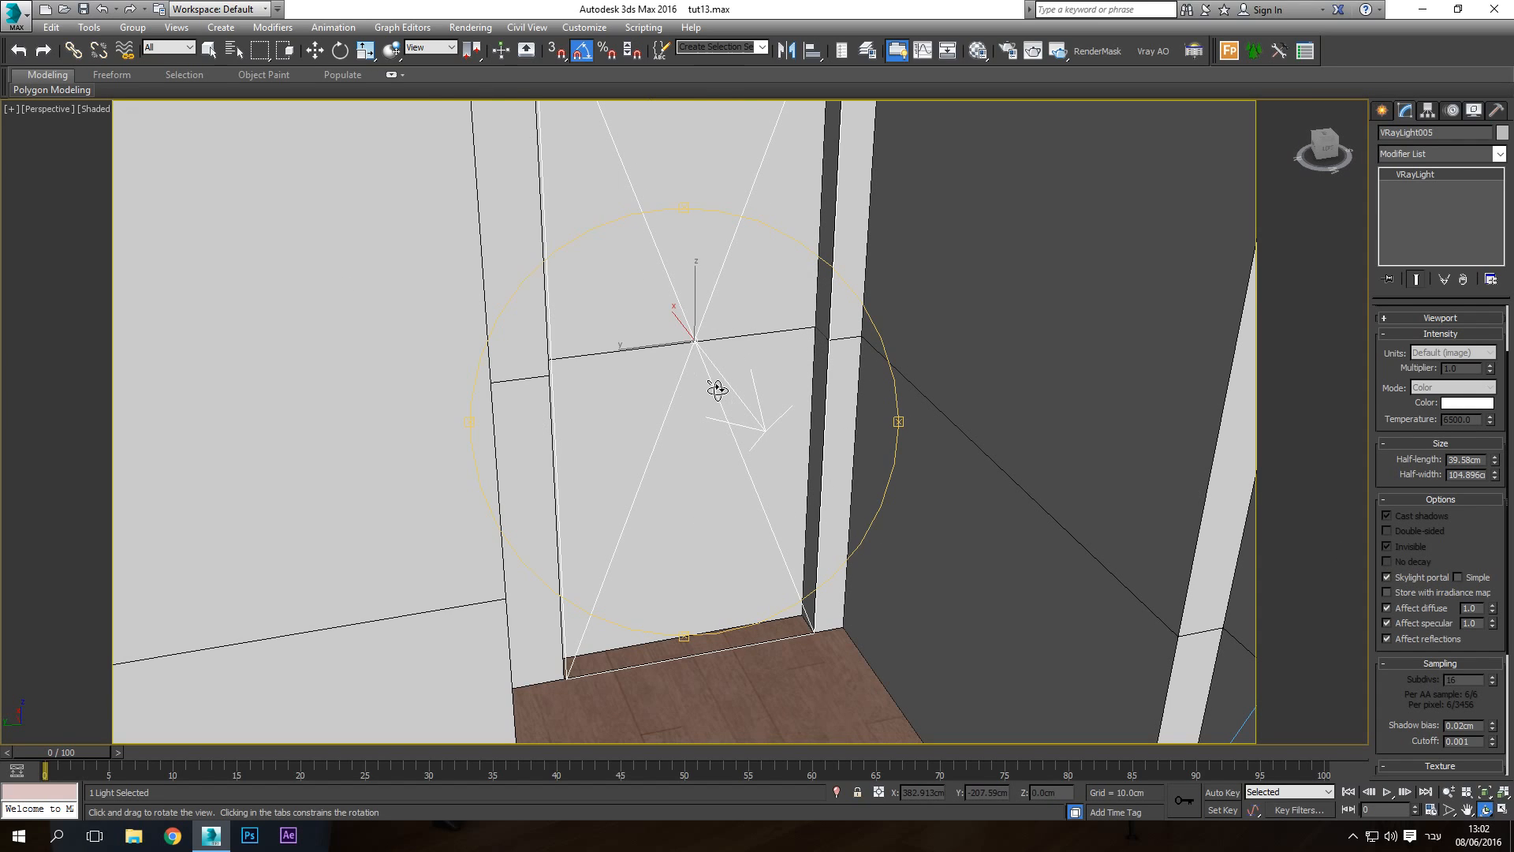
{"action": "key", "text": "w"}
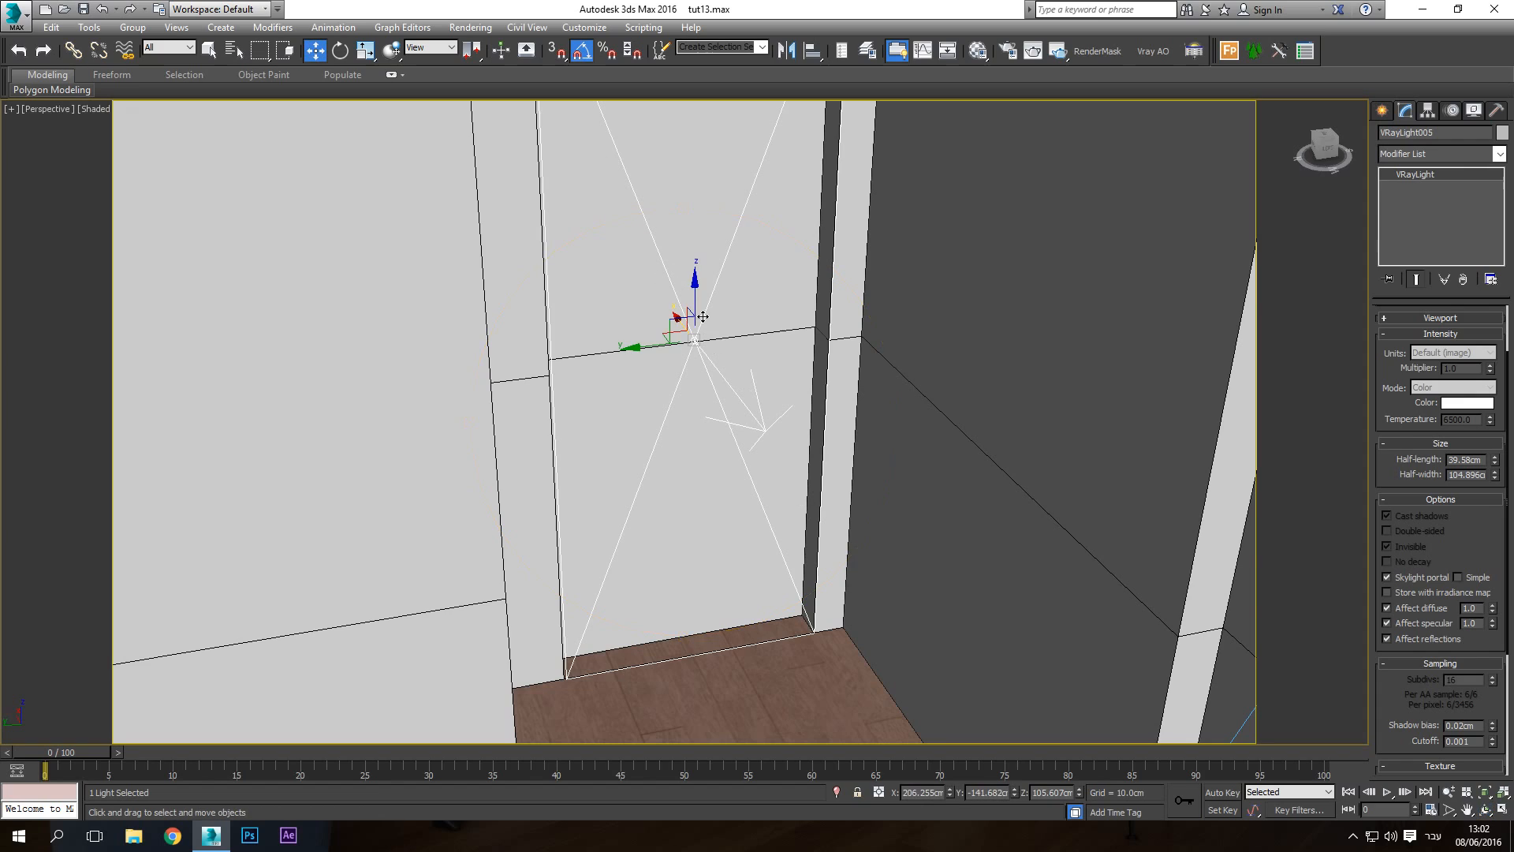
{"action": "left_click", "coordinate": [1407, 579]}
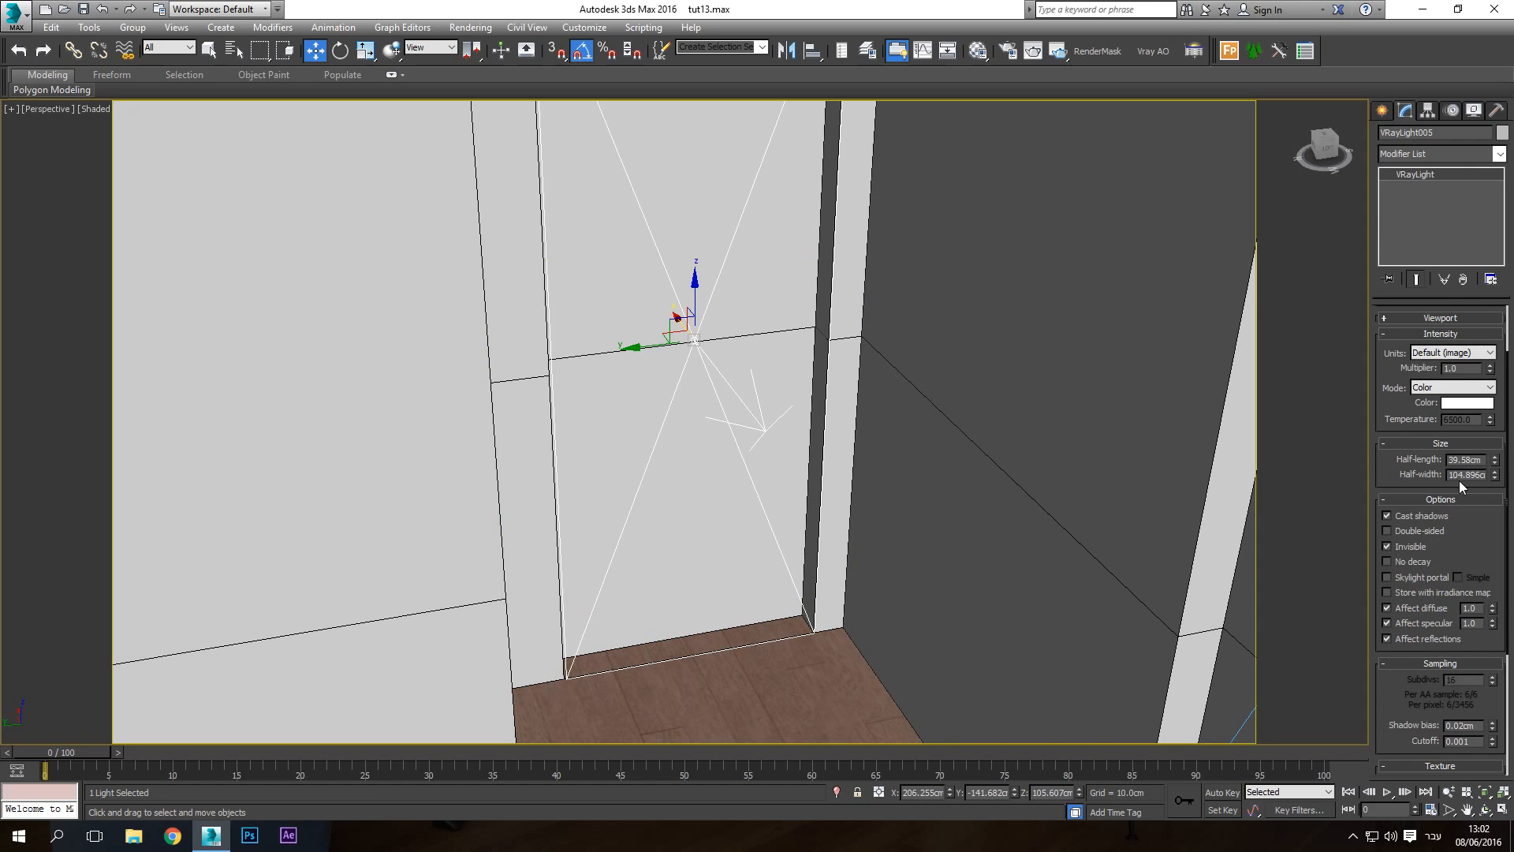
Set the doorway light's color to RGB 255, 180, 80 and its intensity multiplier to 0.15
{"action": "left_click", "coordinate": [1463, 403]}
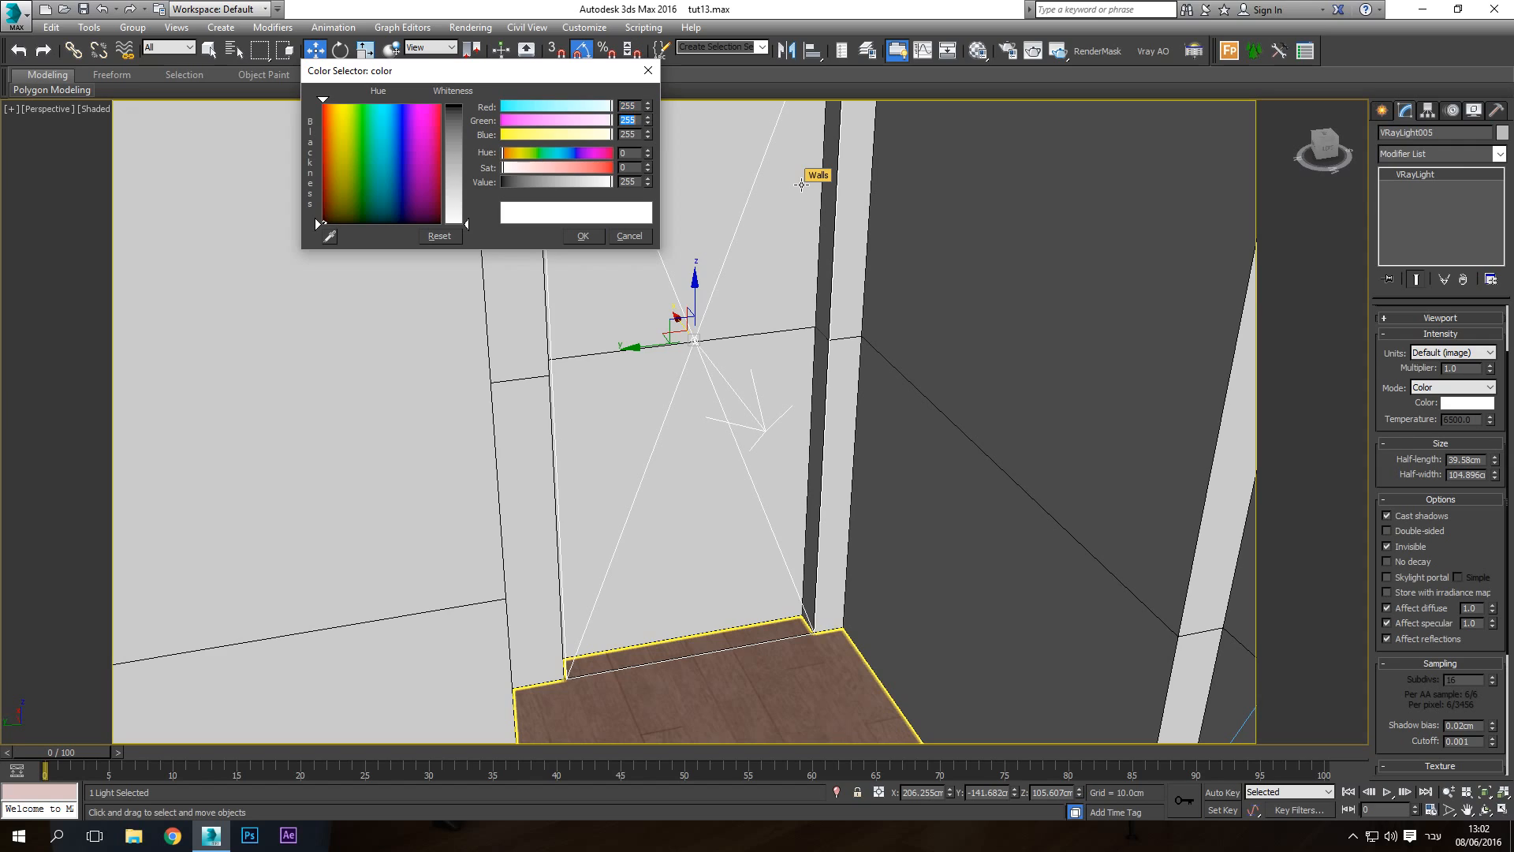
{"action": "type", "text": "180"}
{"action": "key", "text": "Tab"}
{"action": "type", "text": "80"}
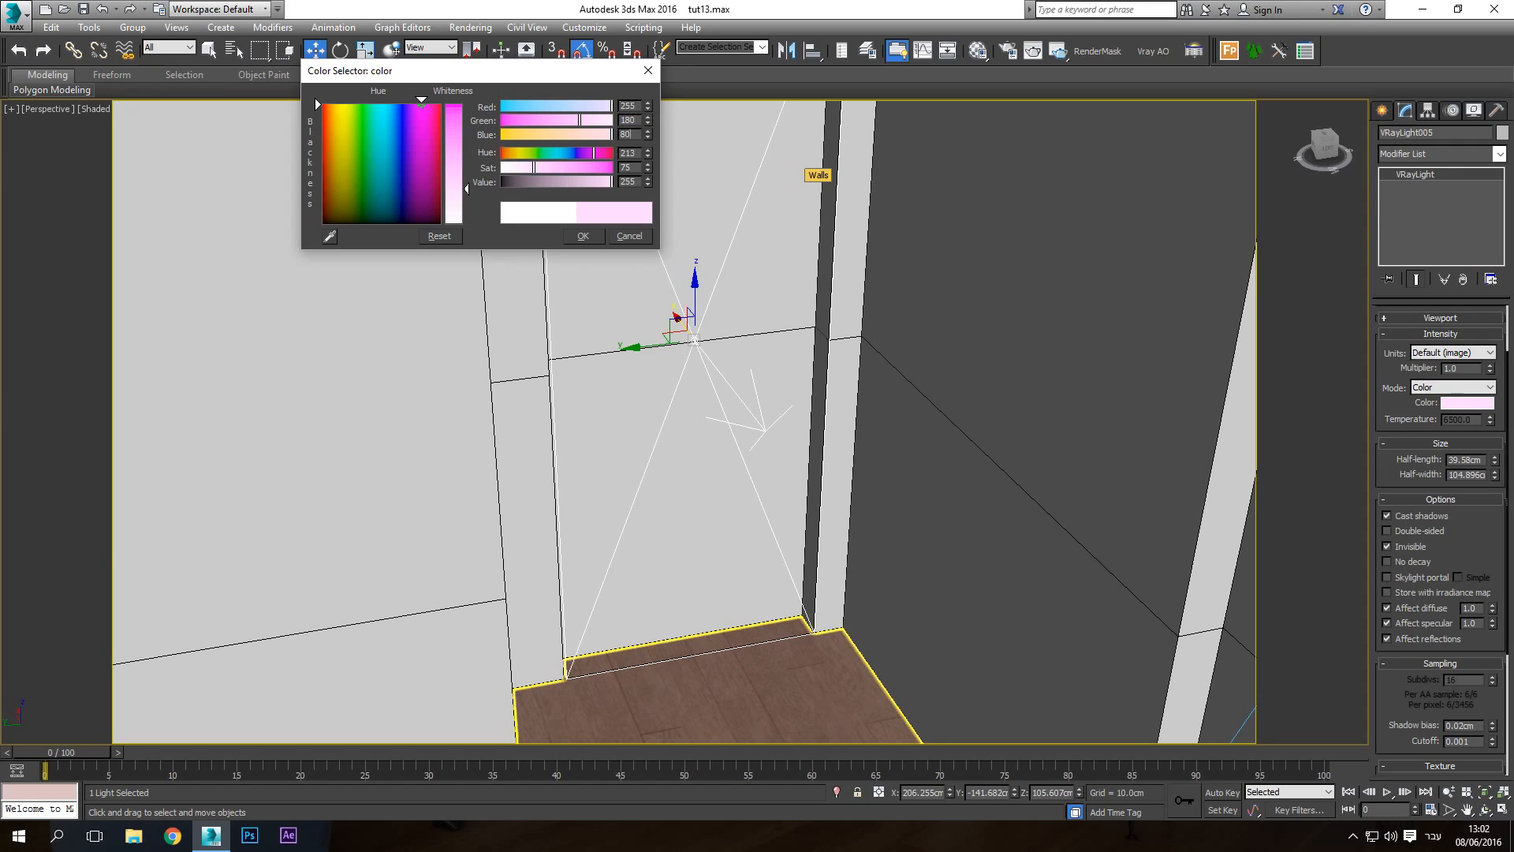
{"action": "key", "text": "Tab"}
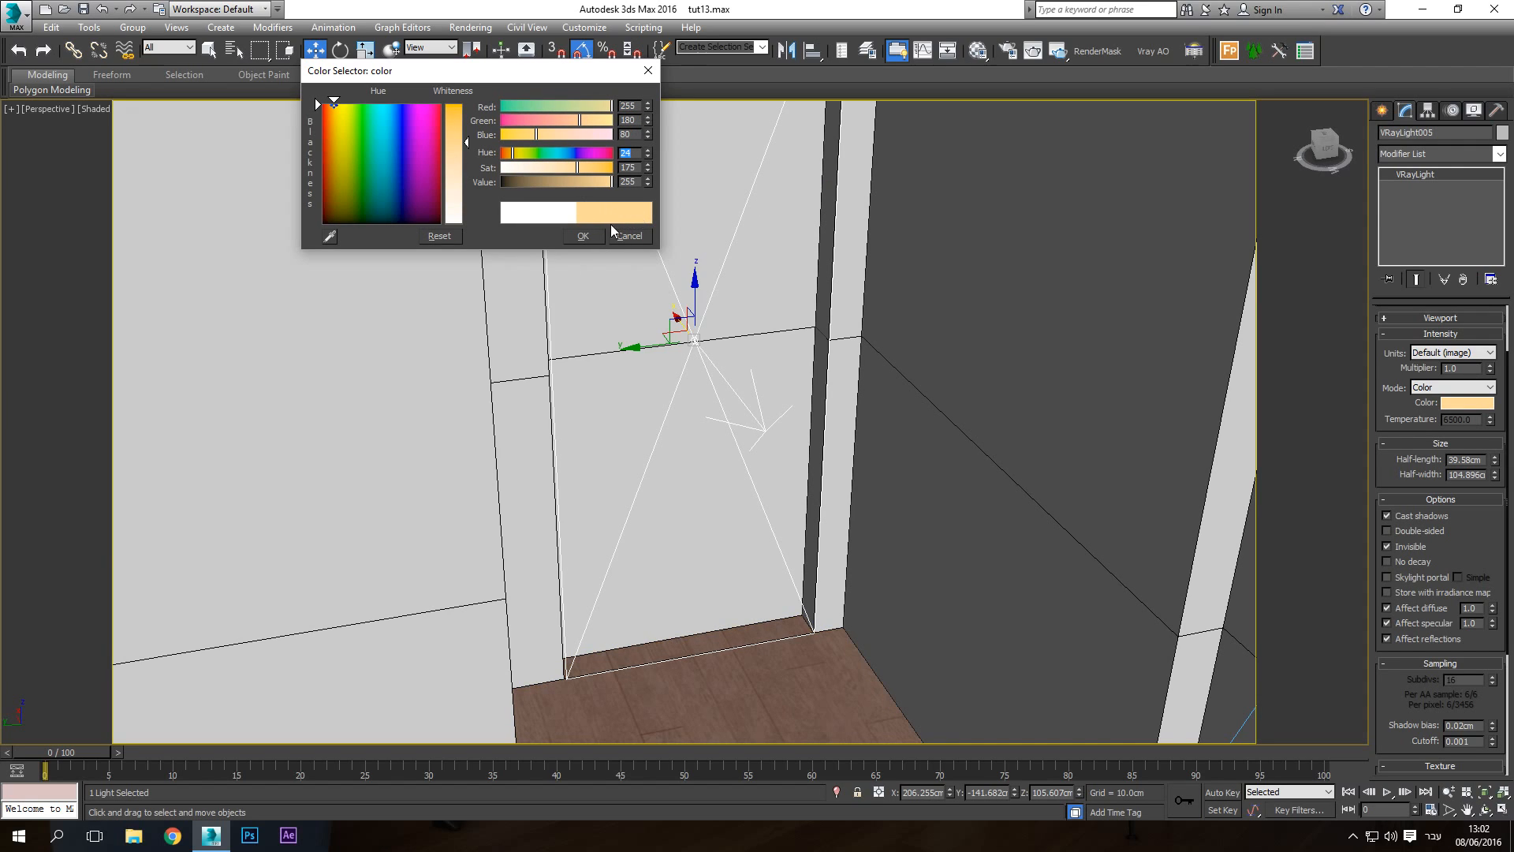
{"action": "left_click", "coordinate": [584, 236]}
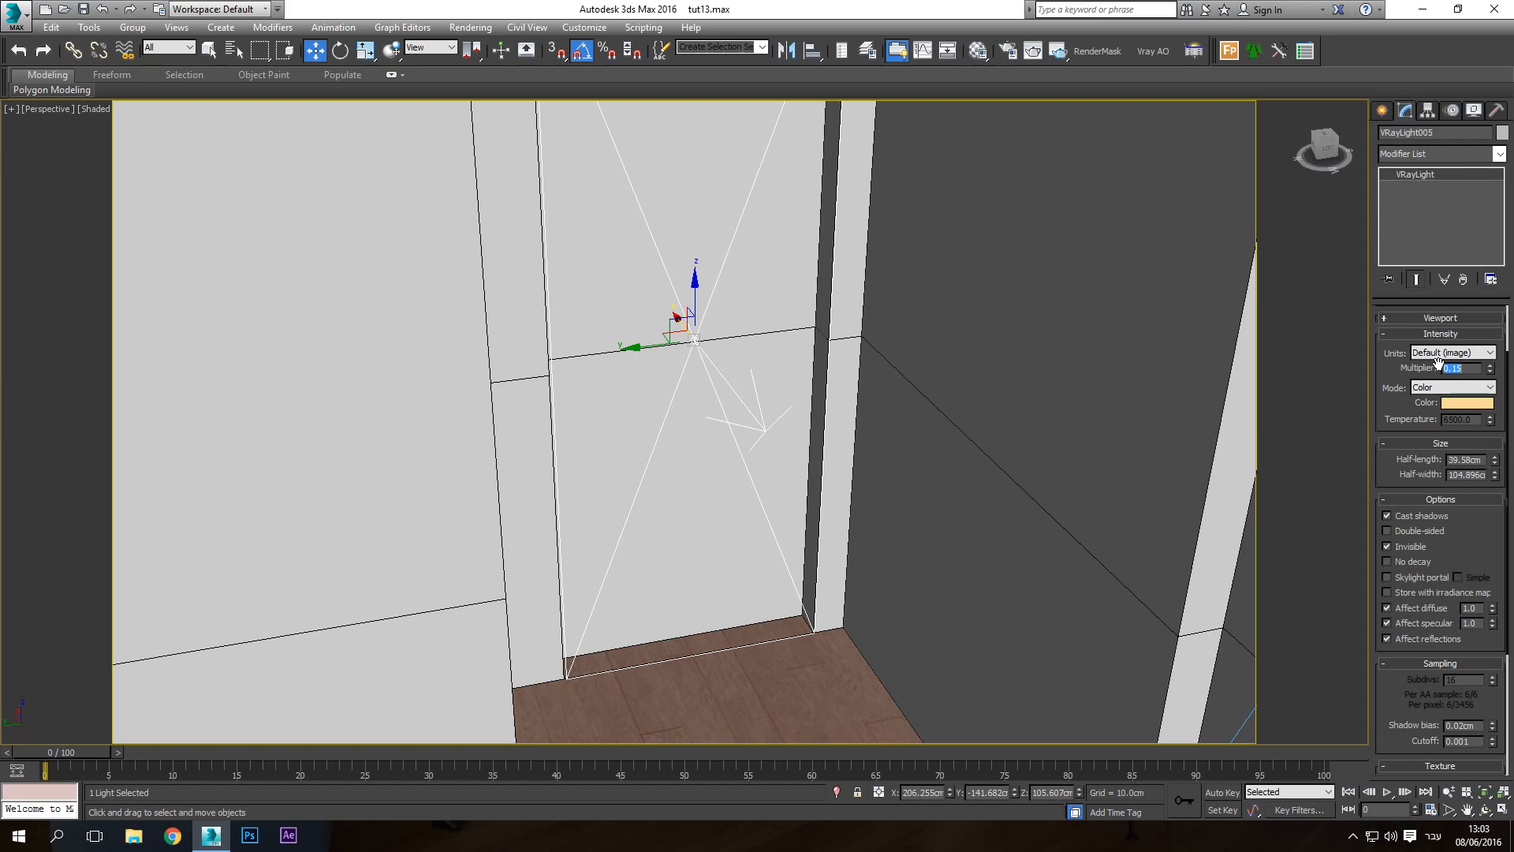
Return to the PhysCamera001 view in wireframe, disable the VRaySun and clear the selection
{"action": "scroll", "coordinate": [798, 499], "scroll_direction": "down", "scroll_amount": 2}
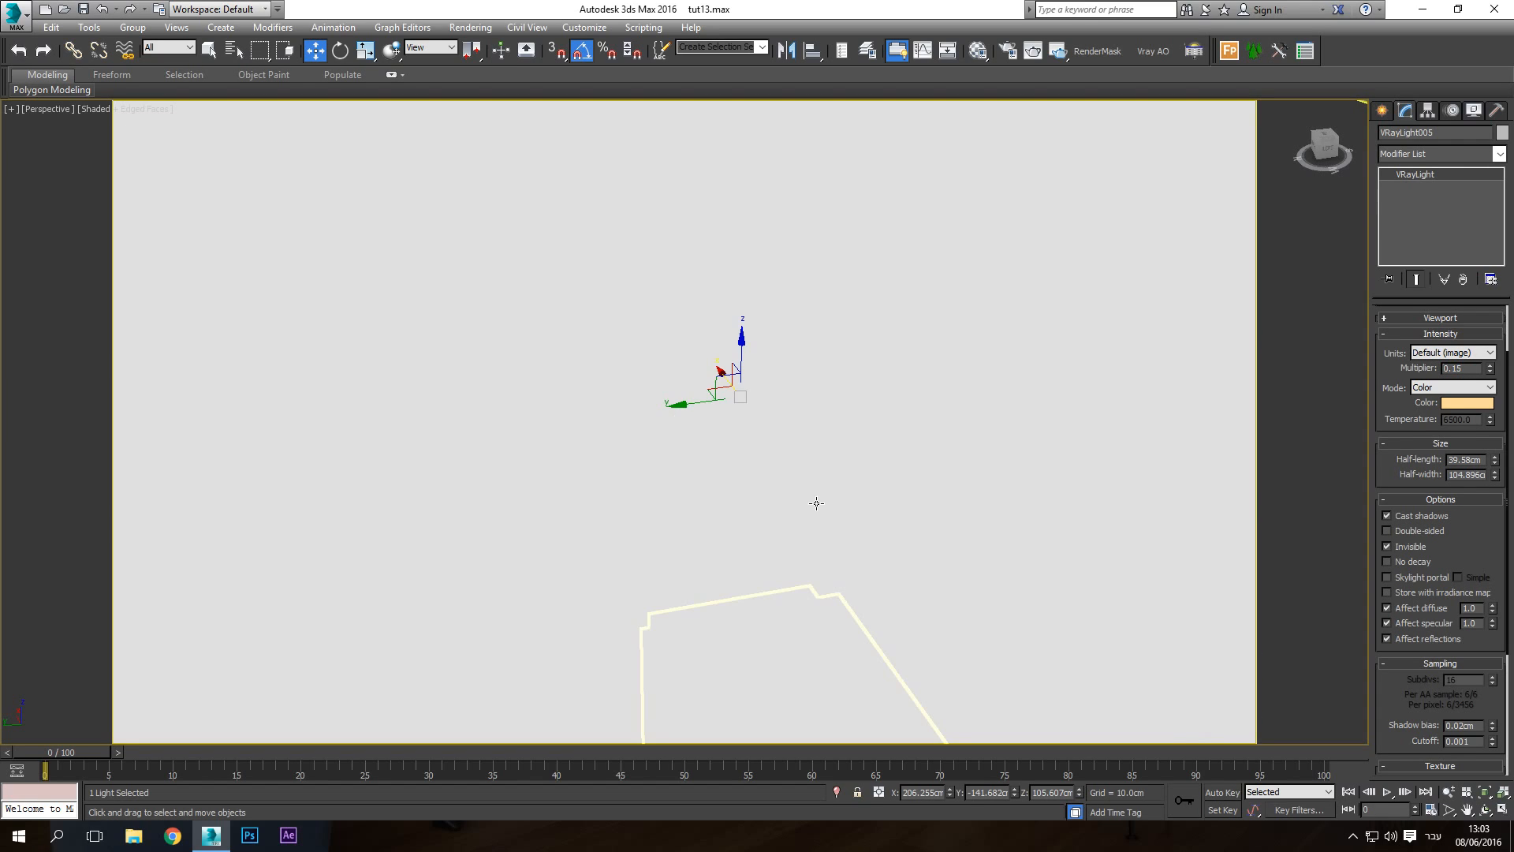
{"action": "middle_click_drag", "start_coordinate": [818, 503], "coordinate": [777, 440]}
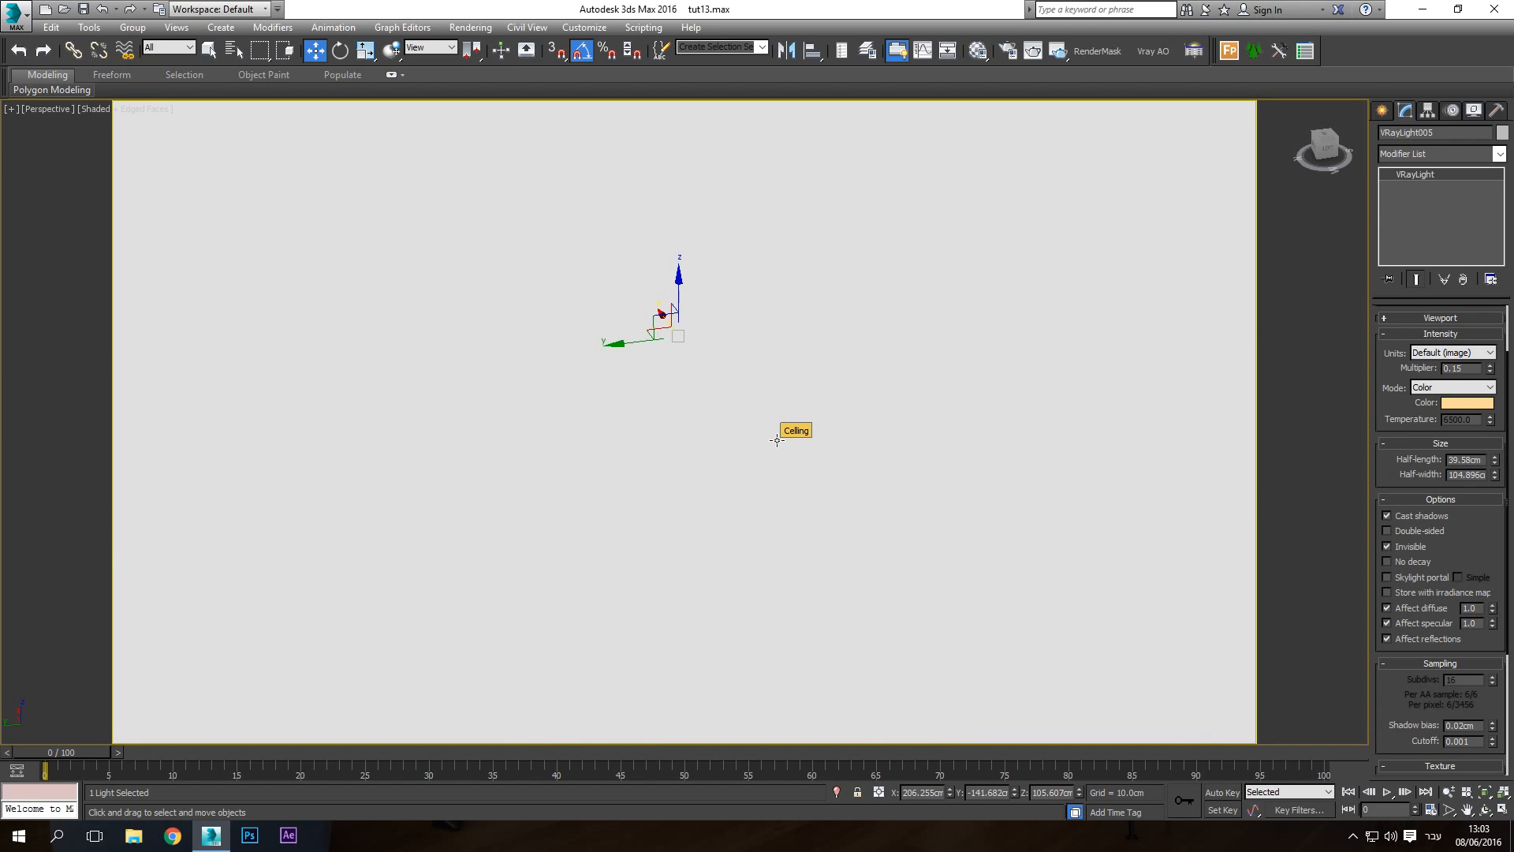
{"action": "key", "text": "c"}
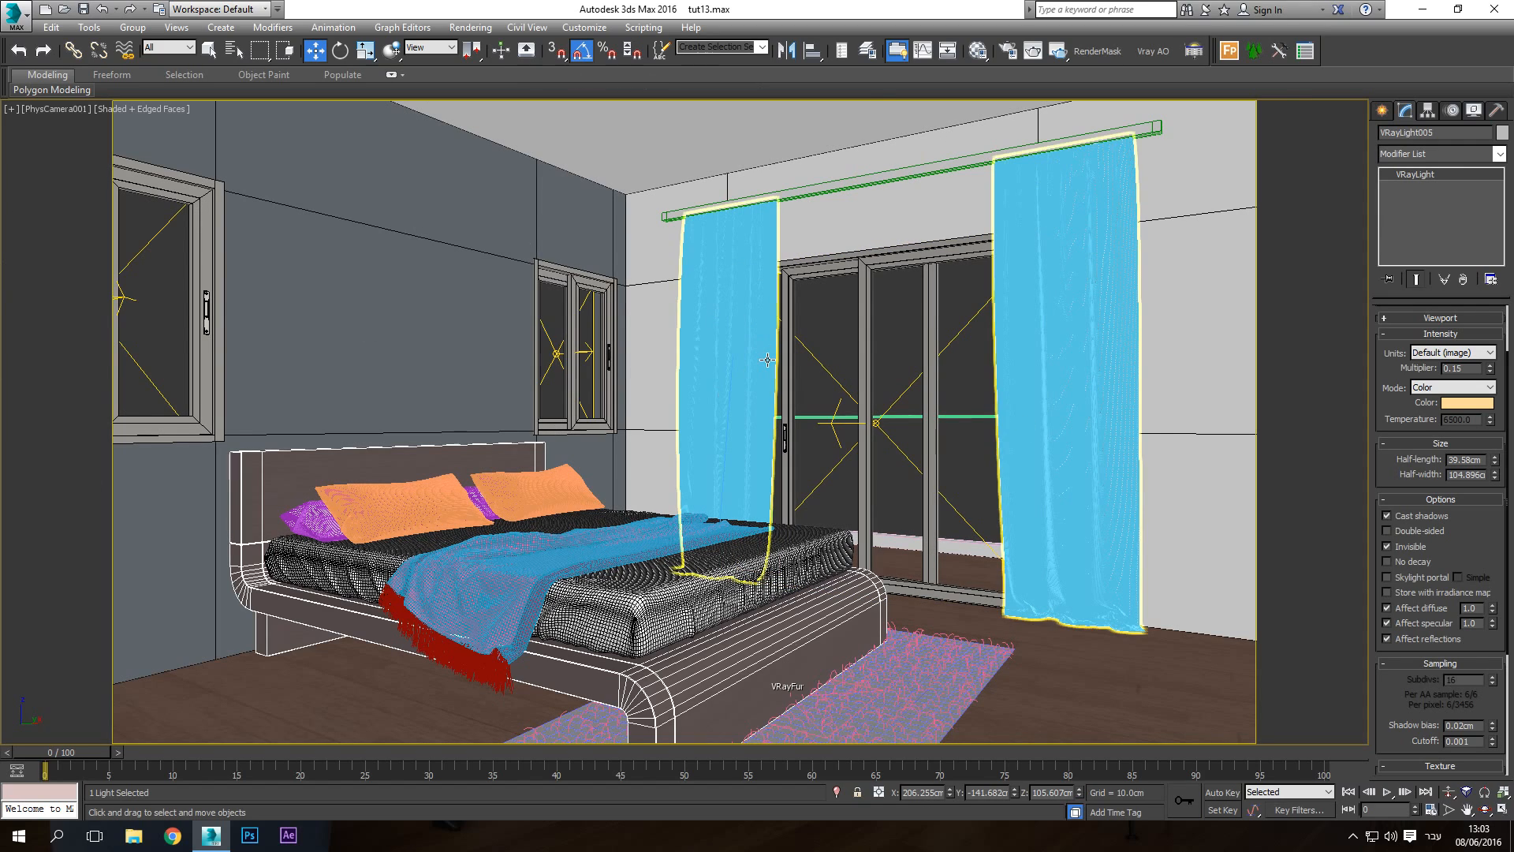
{"action": "key", "text": "F3"}
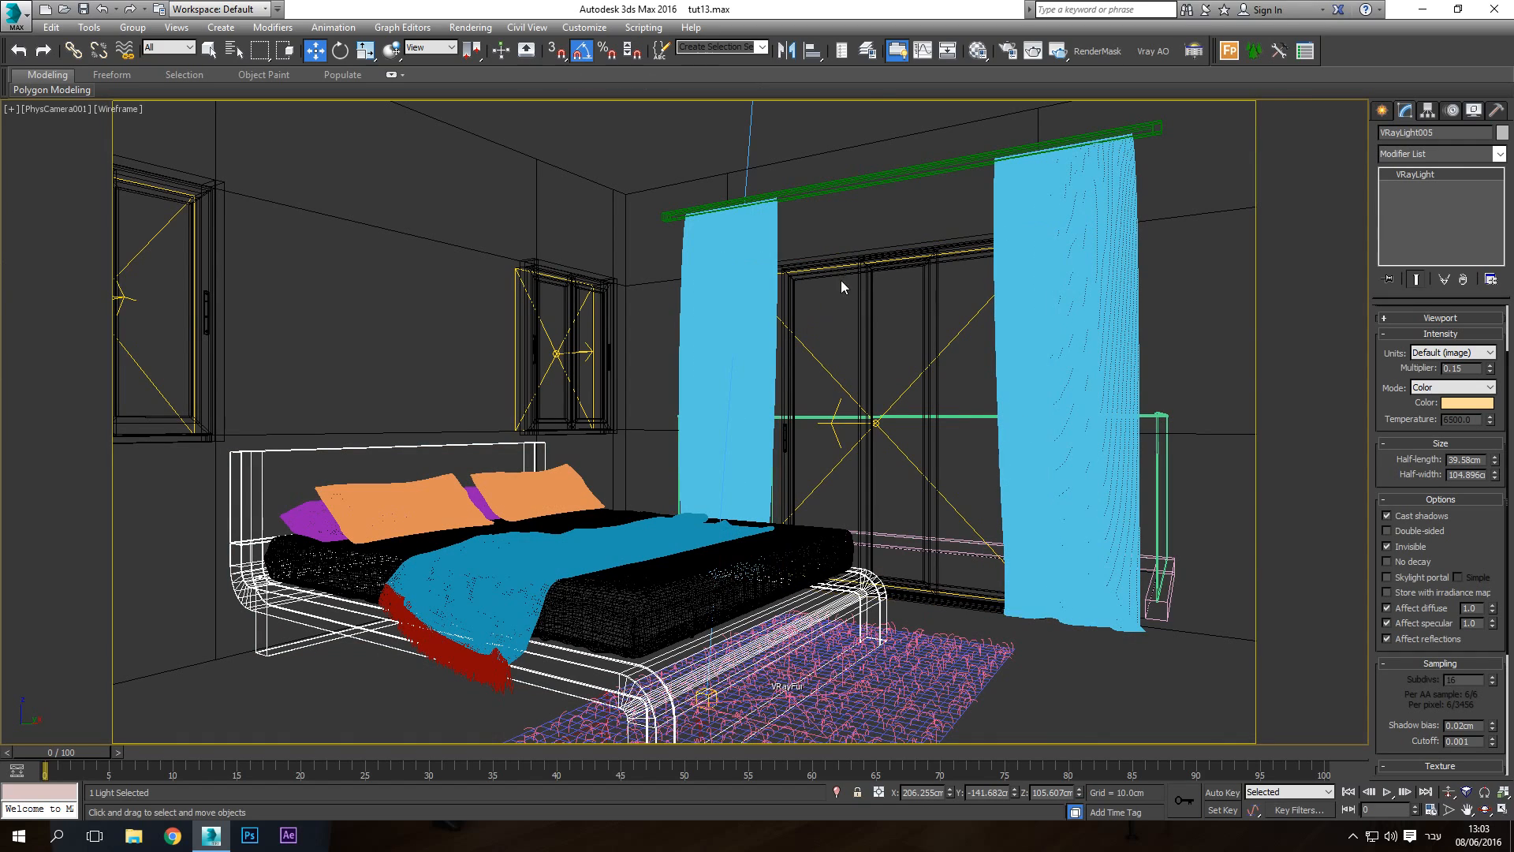
{"action": "left_click", "coordinate": [751, 128]}
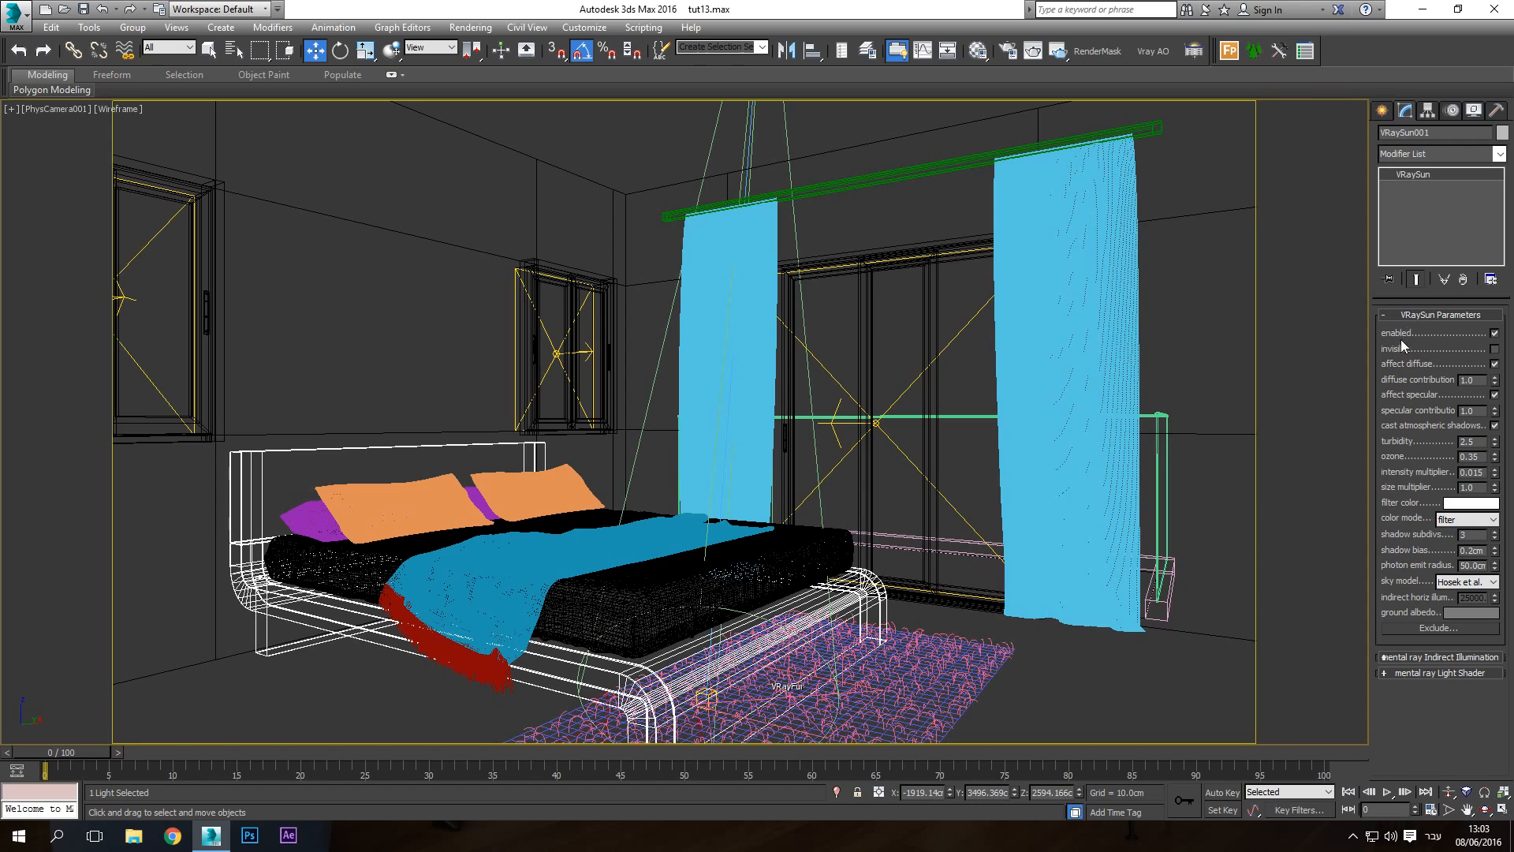
{"action": "left_click", "coordinate": [1495, 333]}
{"action": "left_click", "coordinate": [850, 127]}
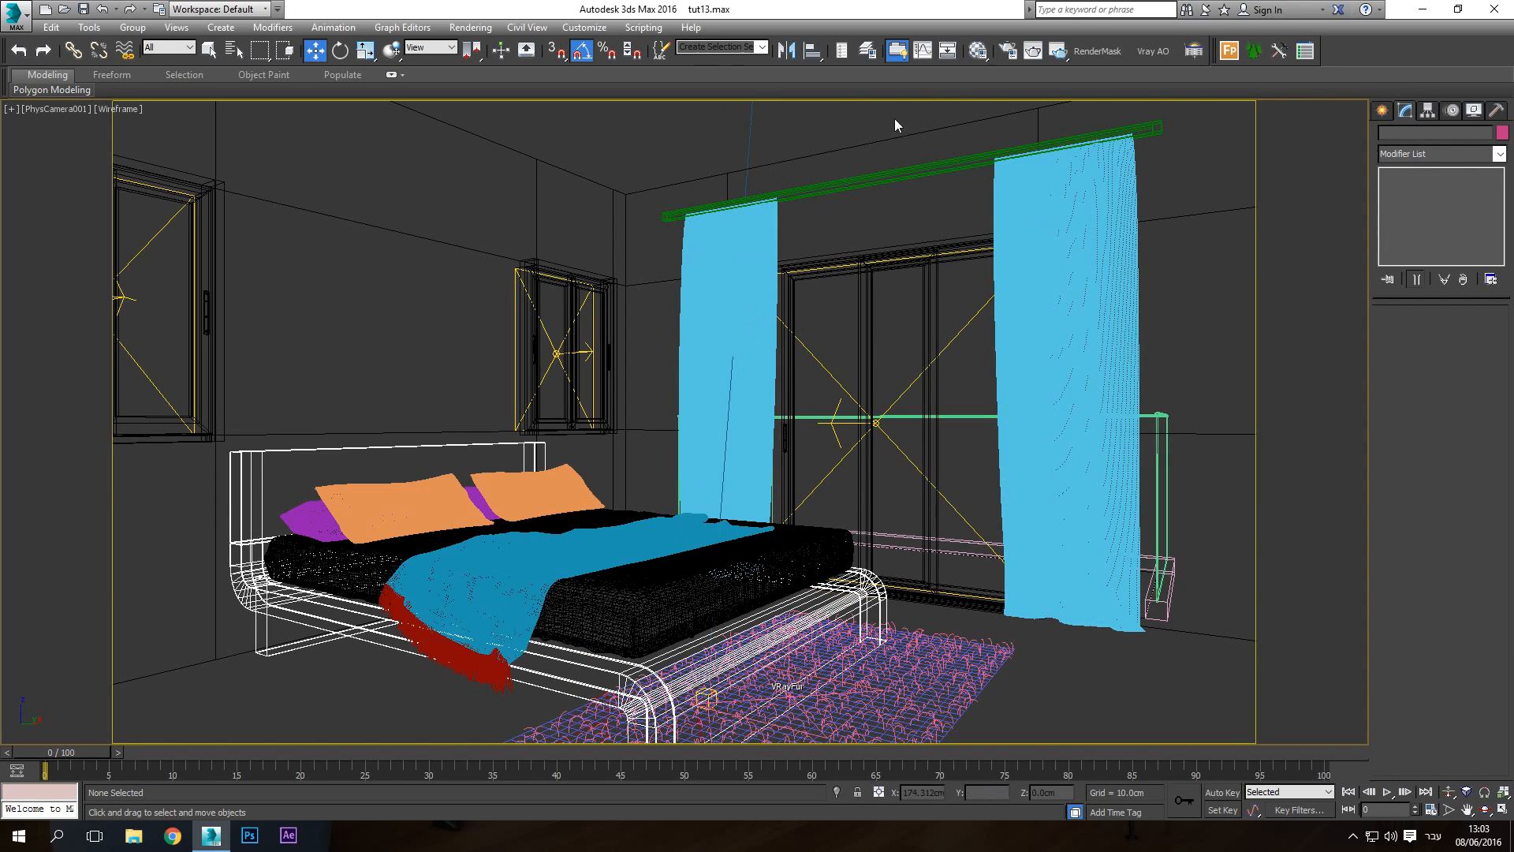
Set the VRaySky environment map's sun intensity multiplier to 0
{"action": "left_click", "coordinate": [979, 53]}
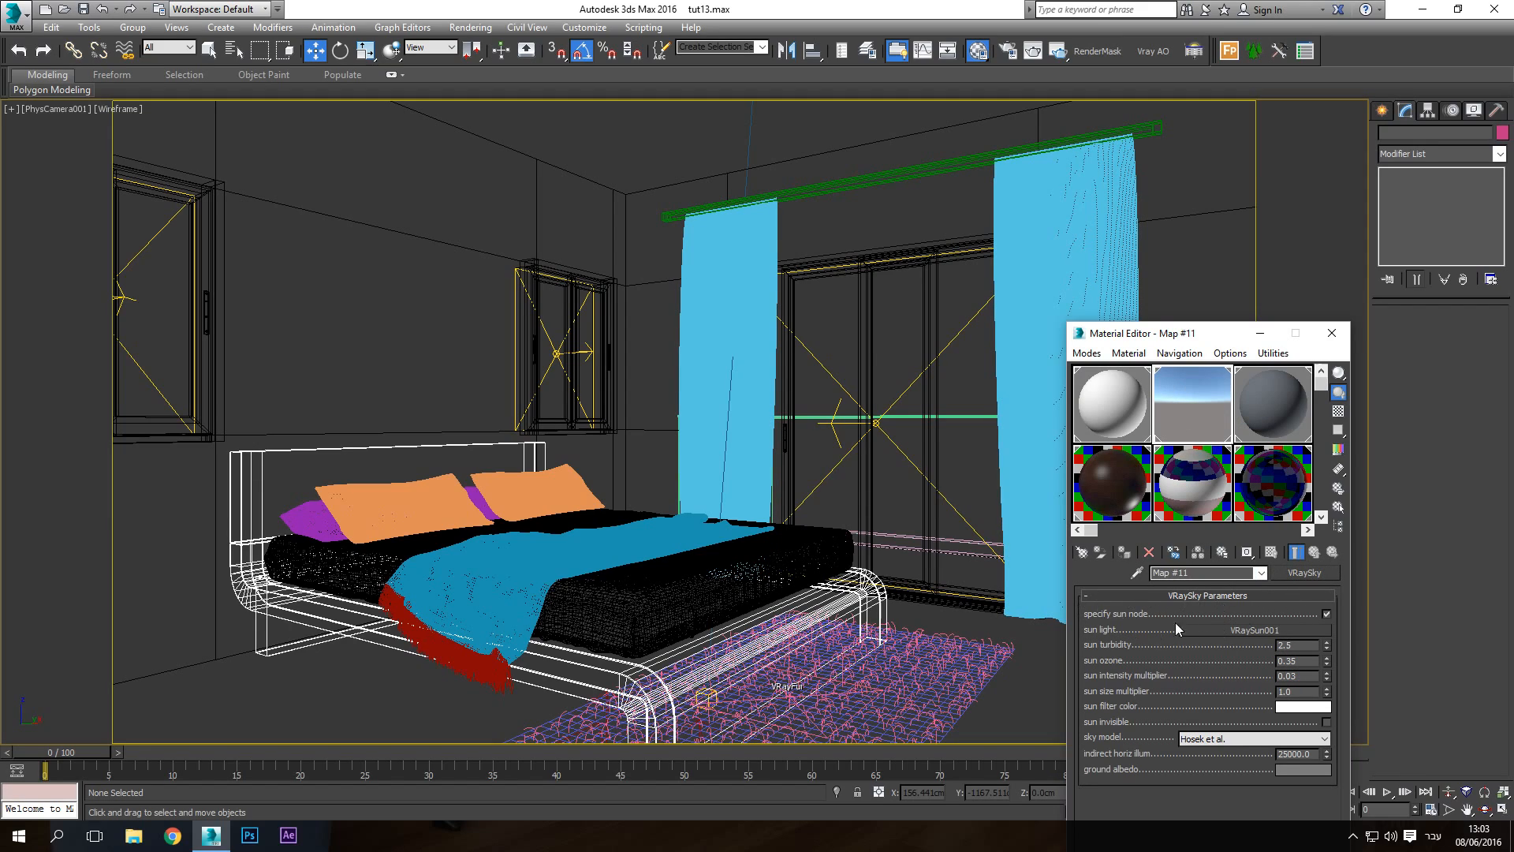
{"action": "left_click", "coordinate": [1326, 614]}
{"action": "left_click", "coordinate": [1326, 614]}
{"action": "type", "text": "0"}
{"action": "key", "text": "Return"}
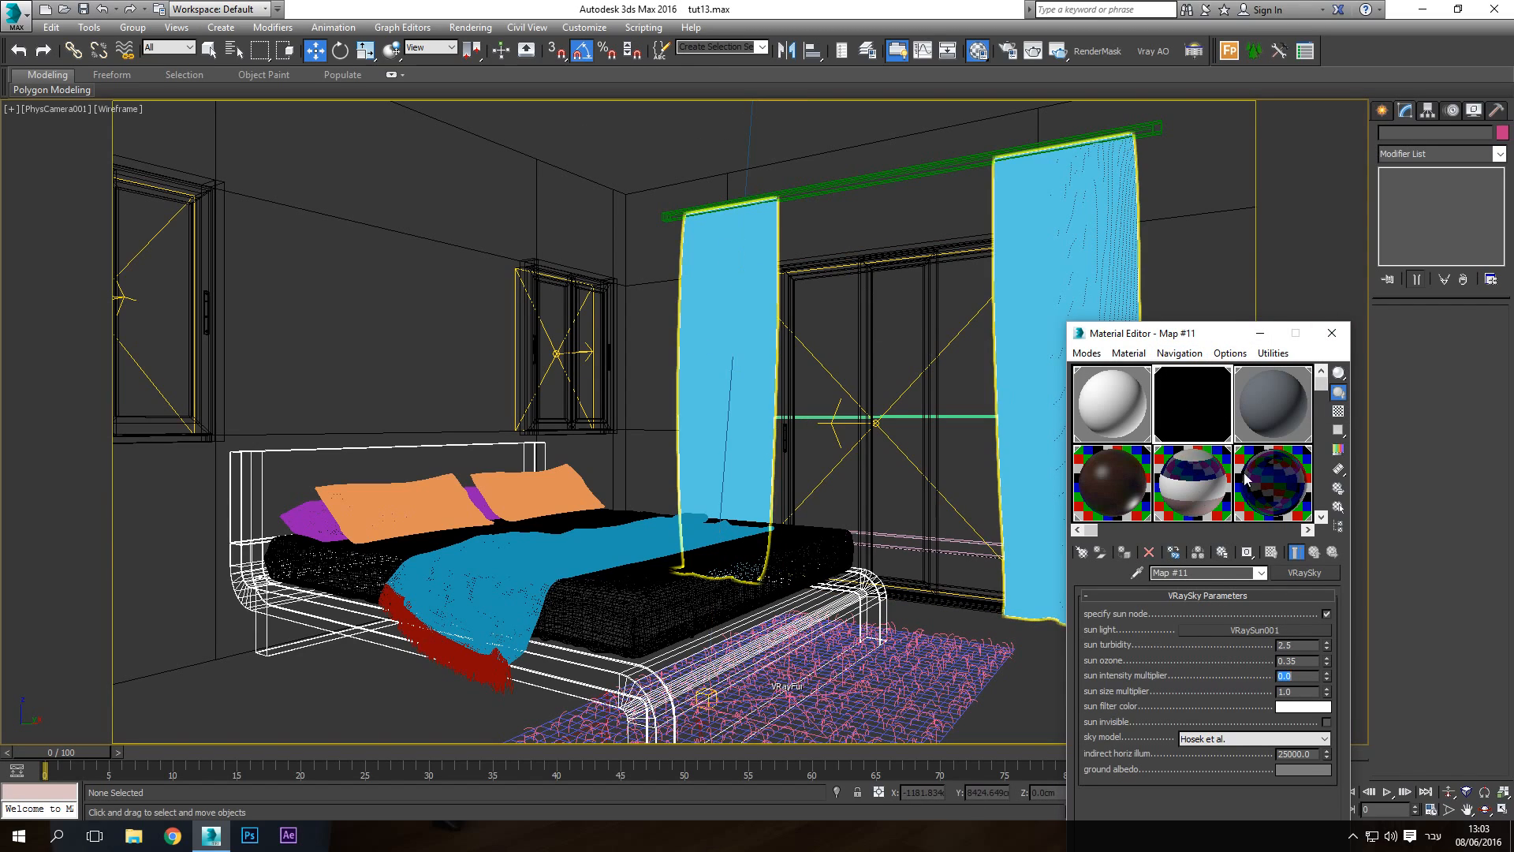
{"action": "left_click", "coordinate": [1327, 341]}
Shade the camera viewport and run an interactive V-Ray RT render to judge the doorway light alone
{"action": "key", "text": "F3"}
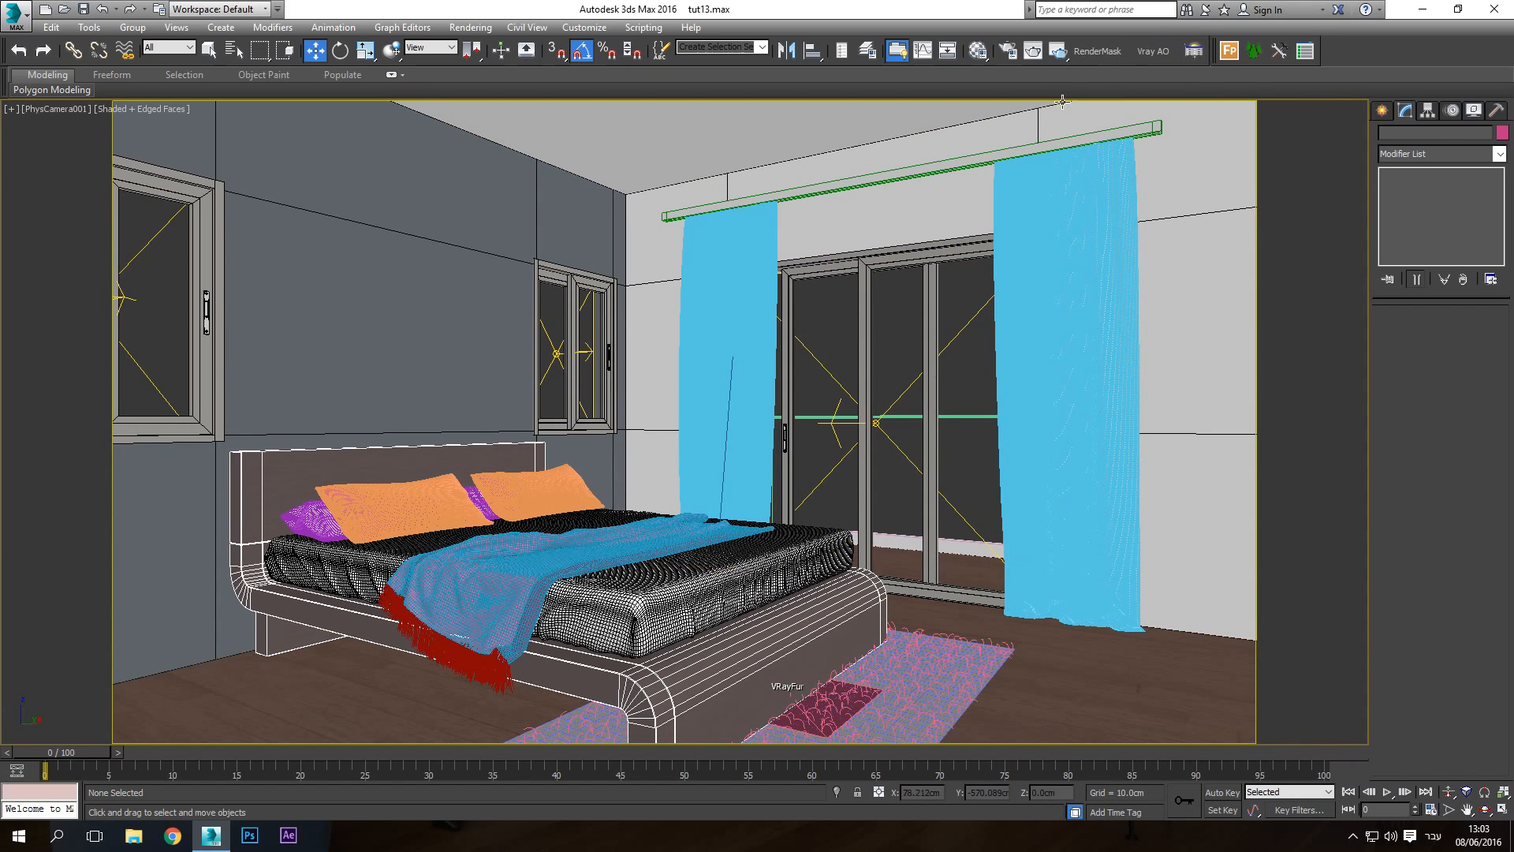
{"action": "left_click", "coordinate": [1054, 52]}
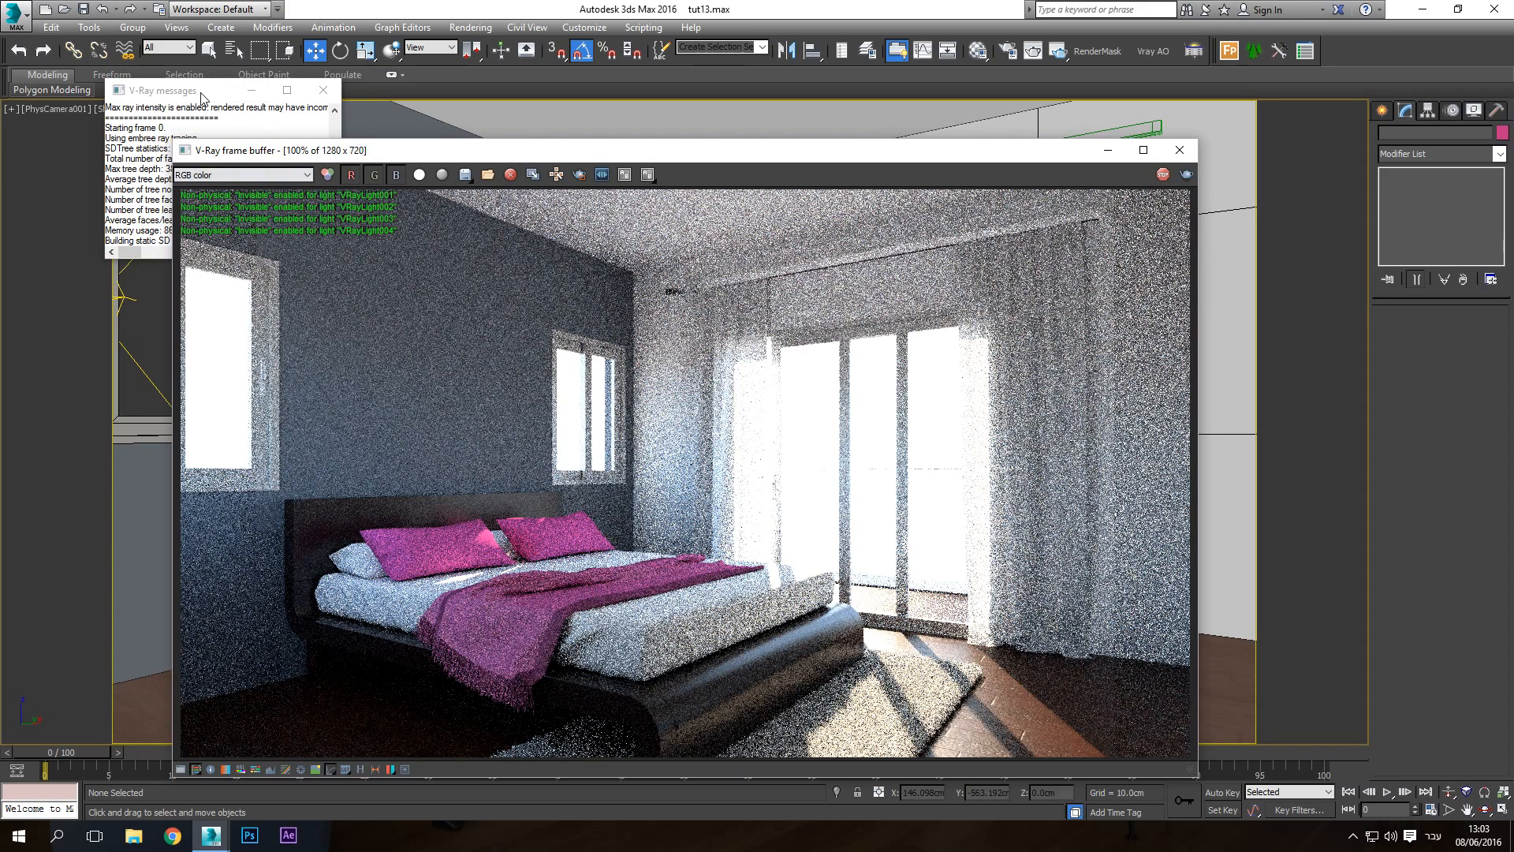
{"action": "left_click", "coordinate": [261, 114]}
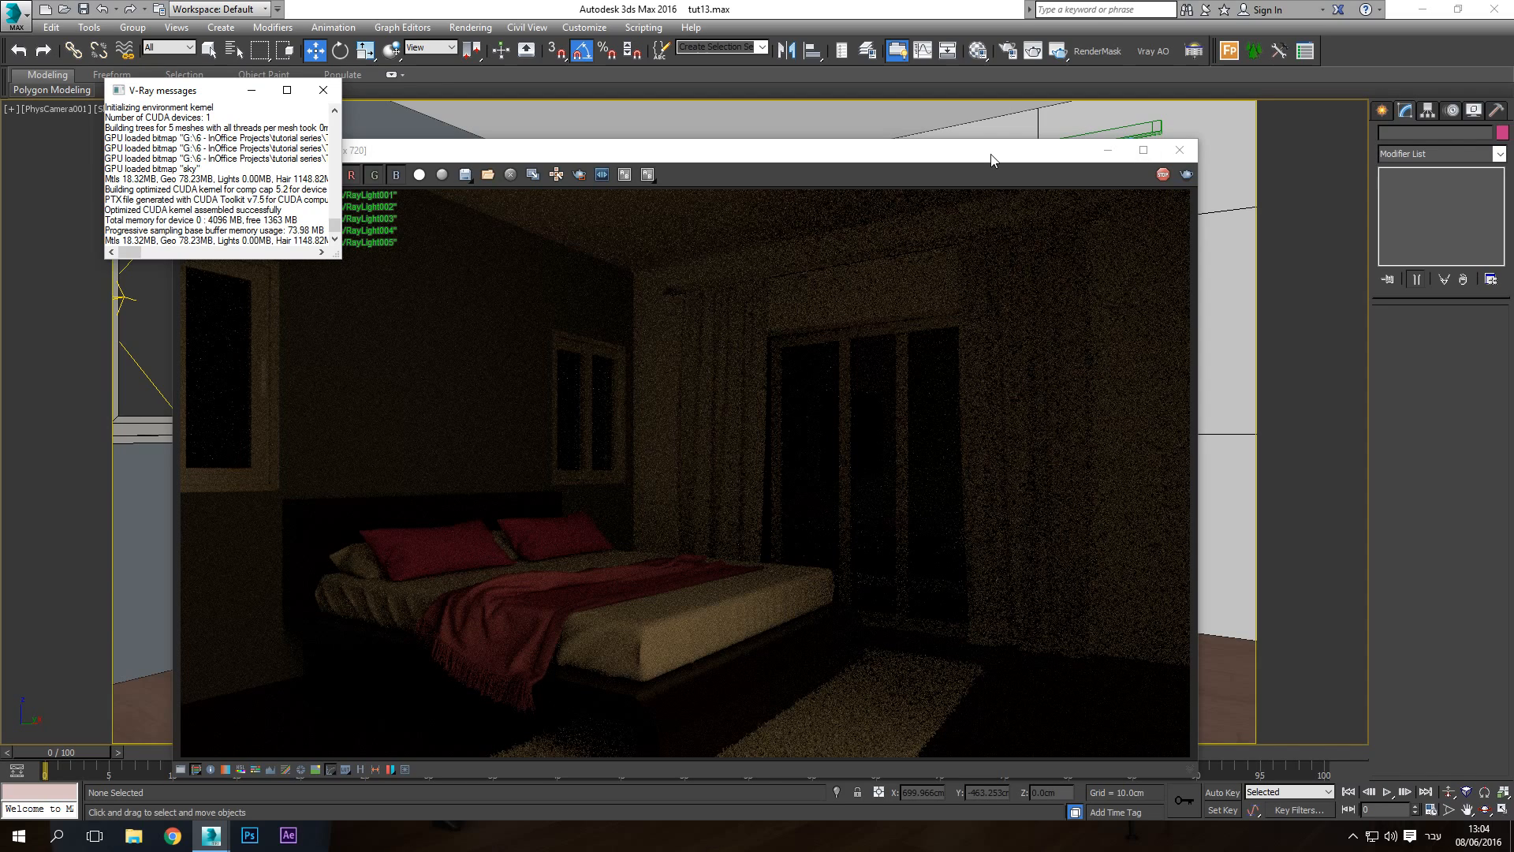
Select VRaySun001 from the scene list and enable it again while the interactive render runs
{"action": "left_click", "coordinate": [231, 51]}
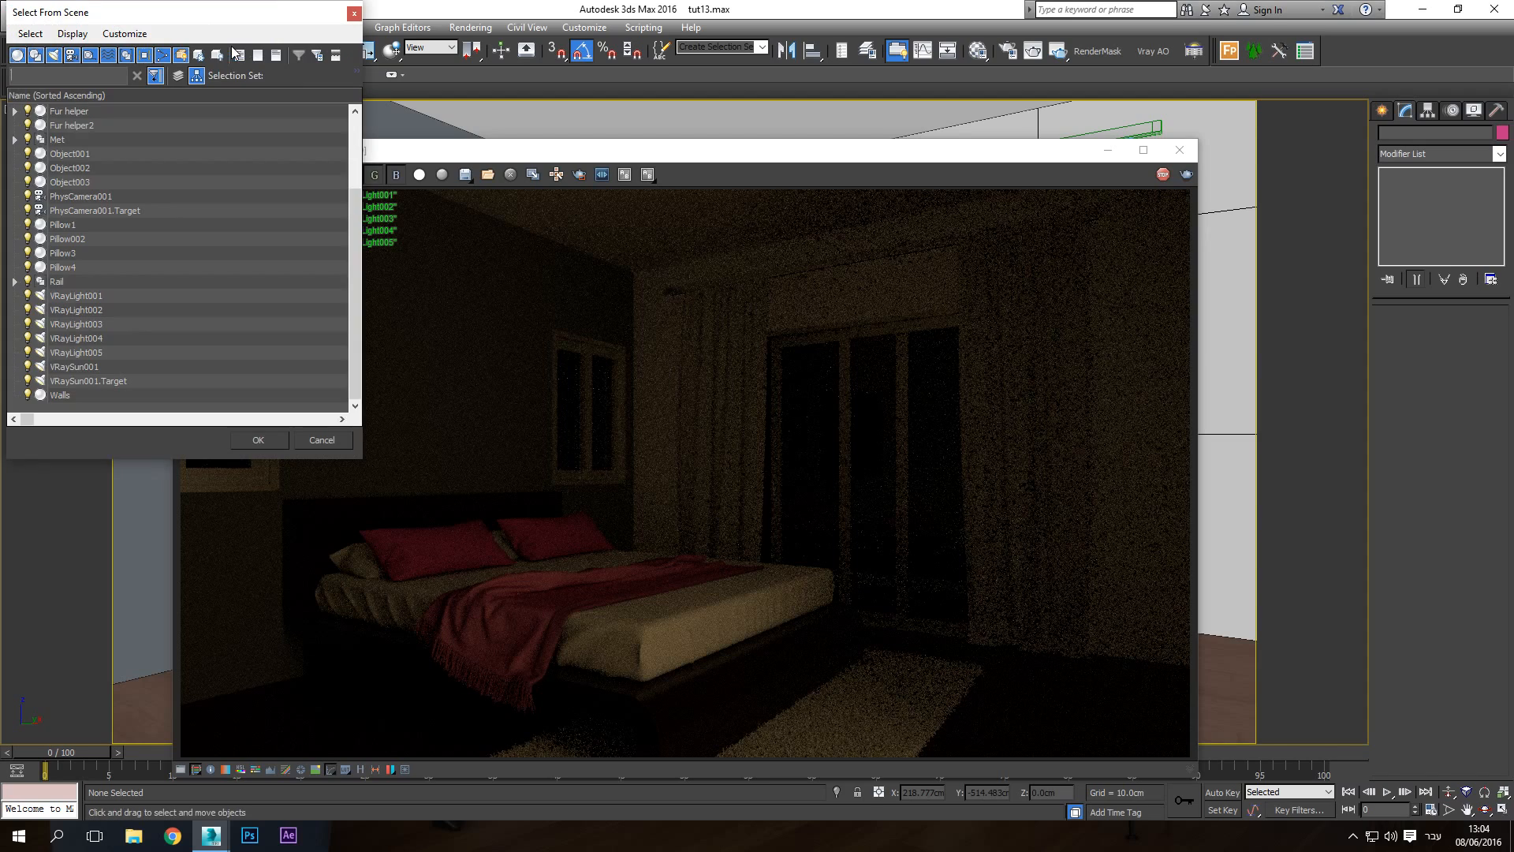
{"action": "double_click", "coordinate": [83, 368]}
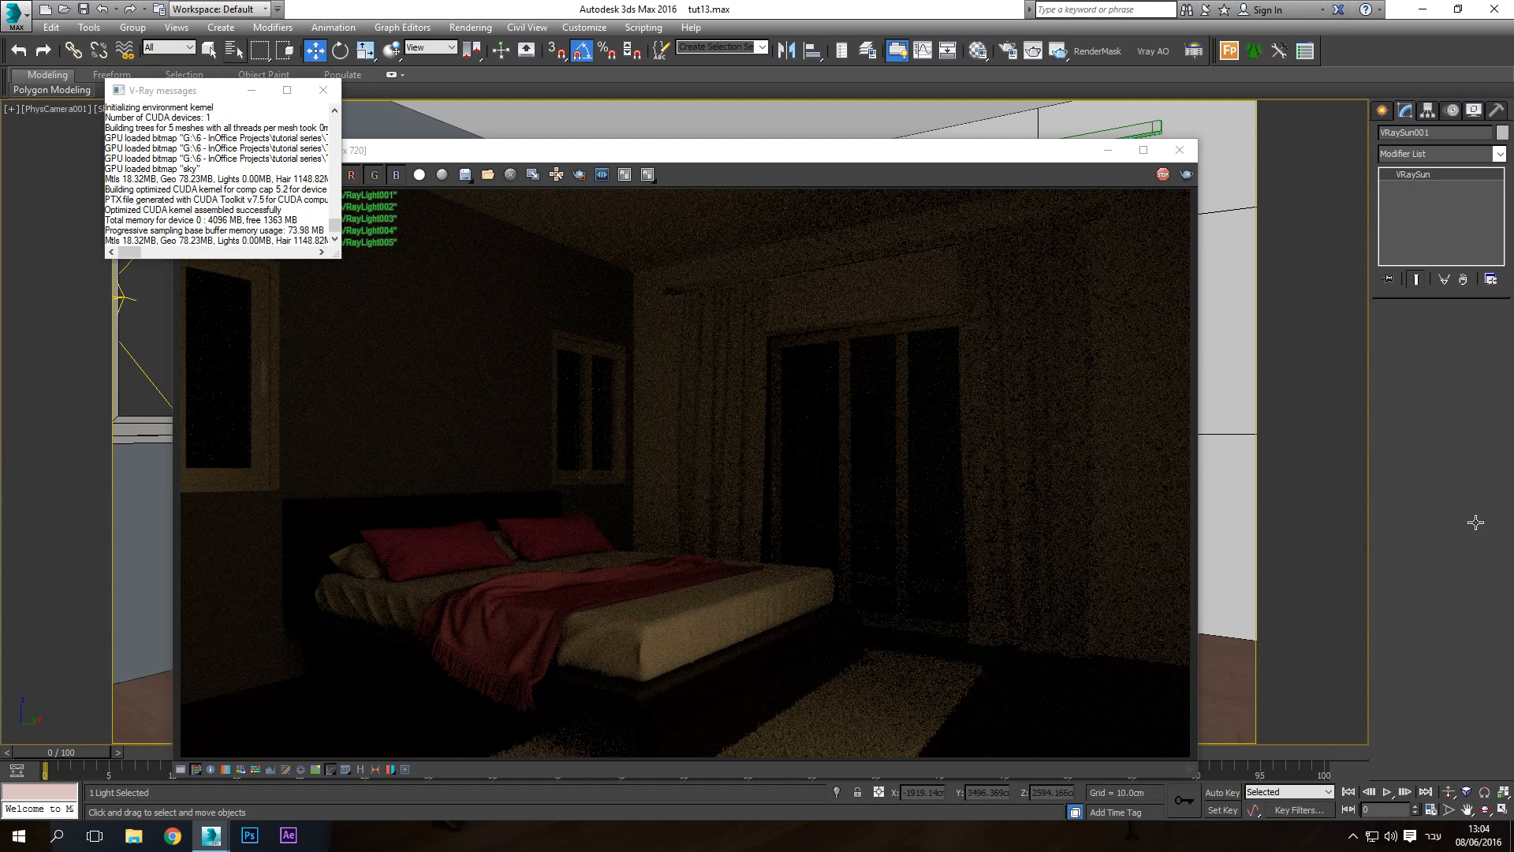
{"action": "left_click", "coordinate": [1495, 333]}
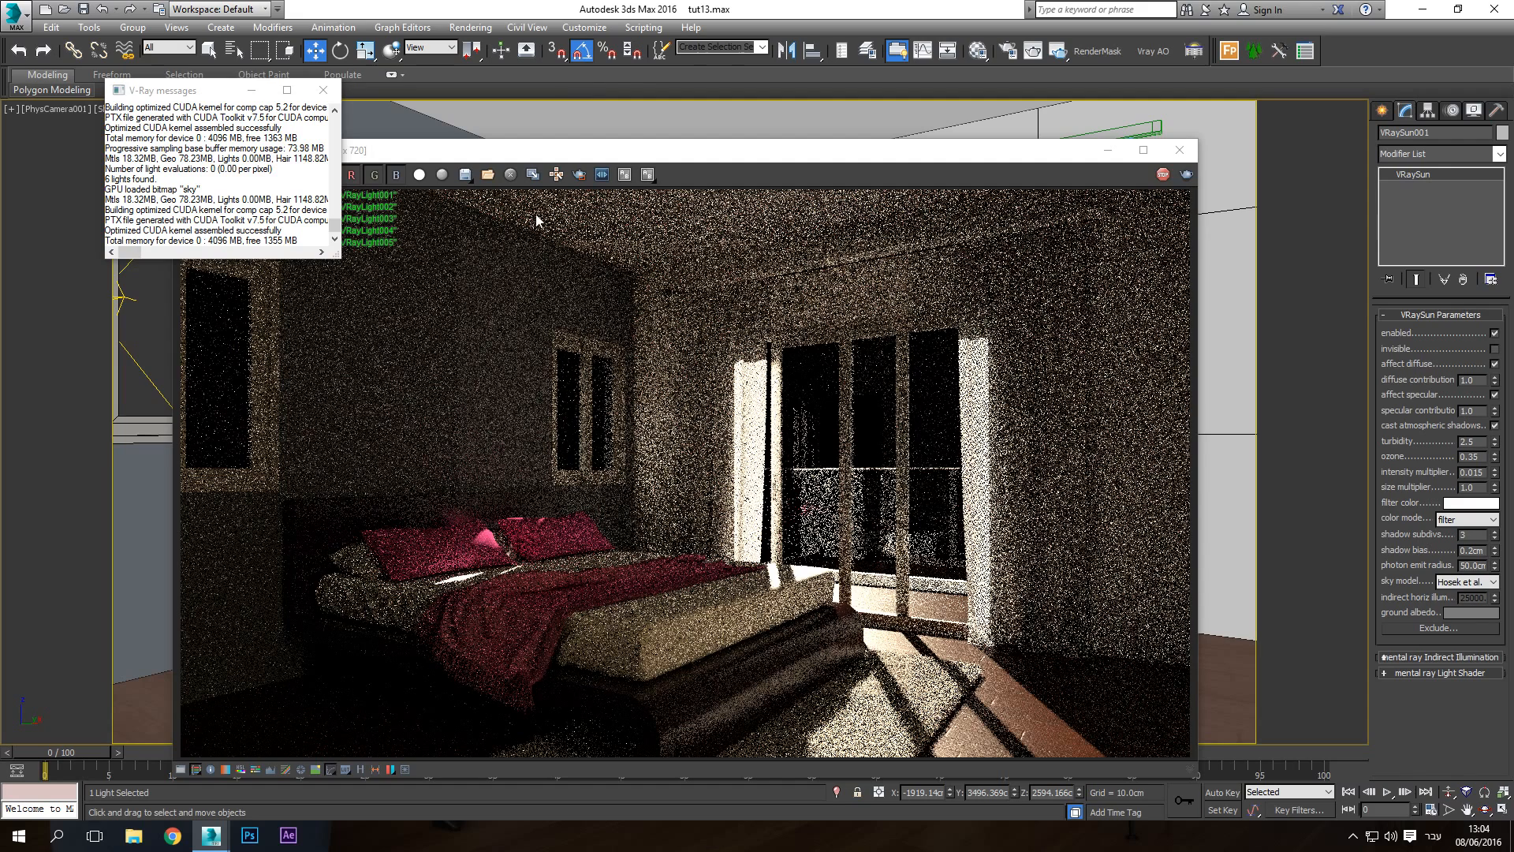
Check the environment map slot and set the VRaySky map's sun intensity multiplier to 0.025
{"action": "left_click", "coordinate": [978, 52]}
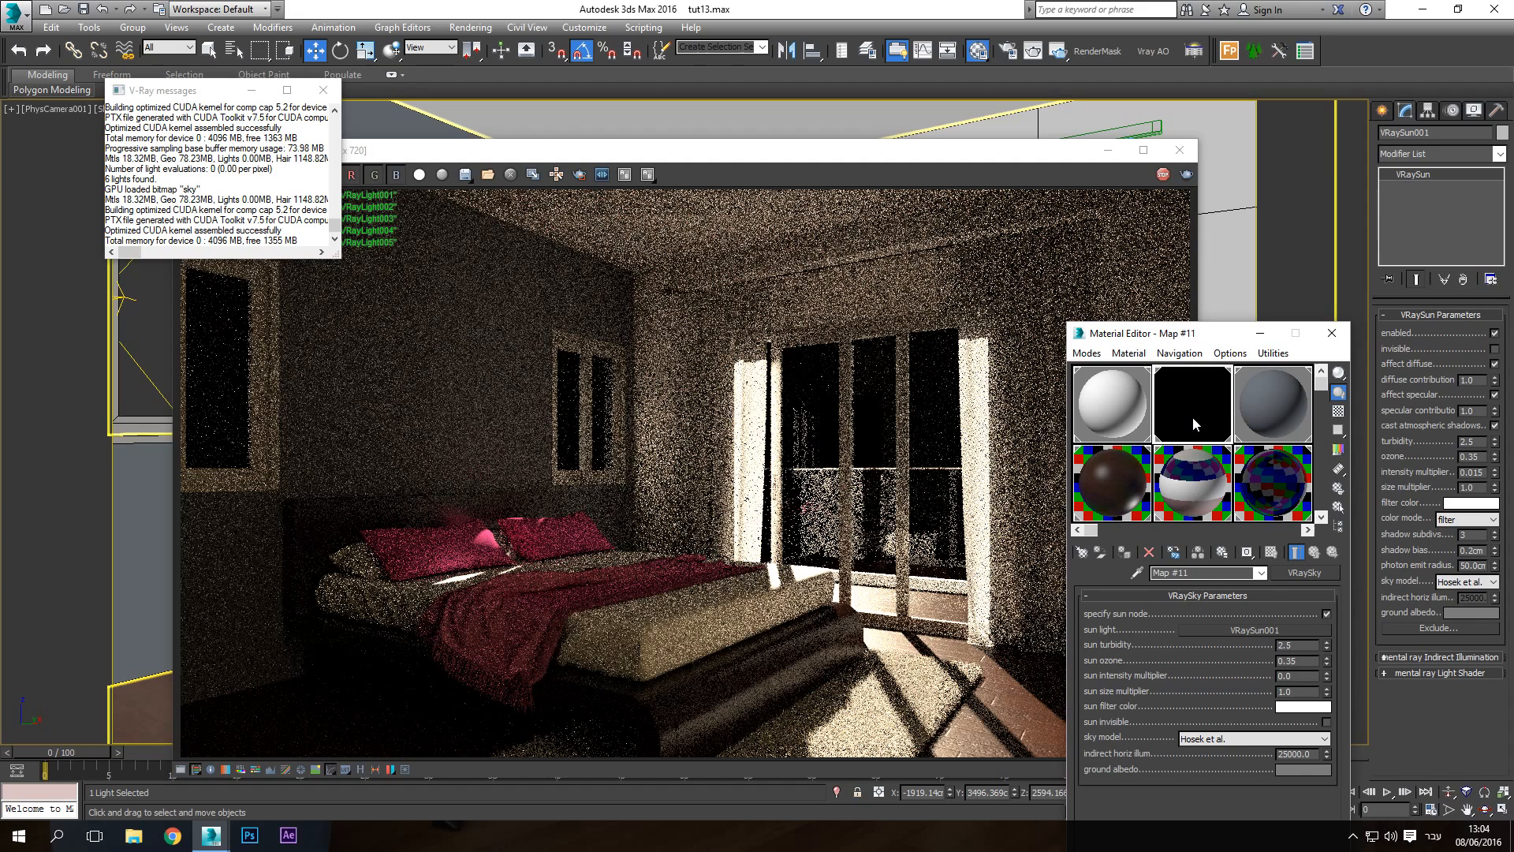
{"action": "left_click", "coordinate": [470, 27]}
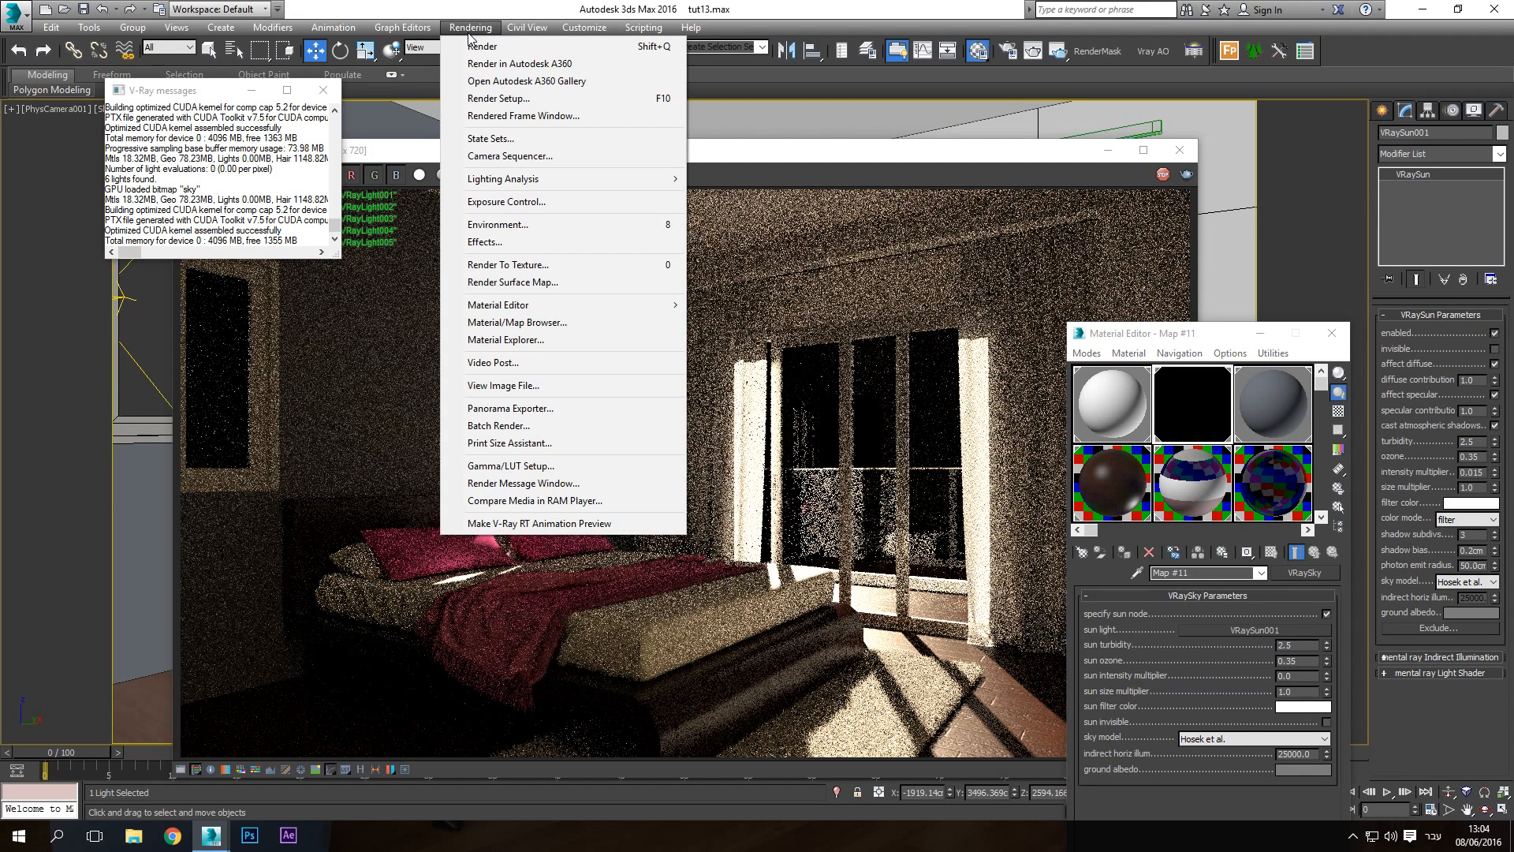
{"action": "left_click", "coordinate": [510, 224]}
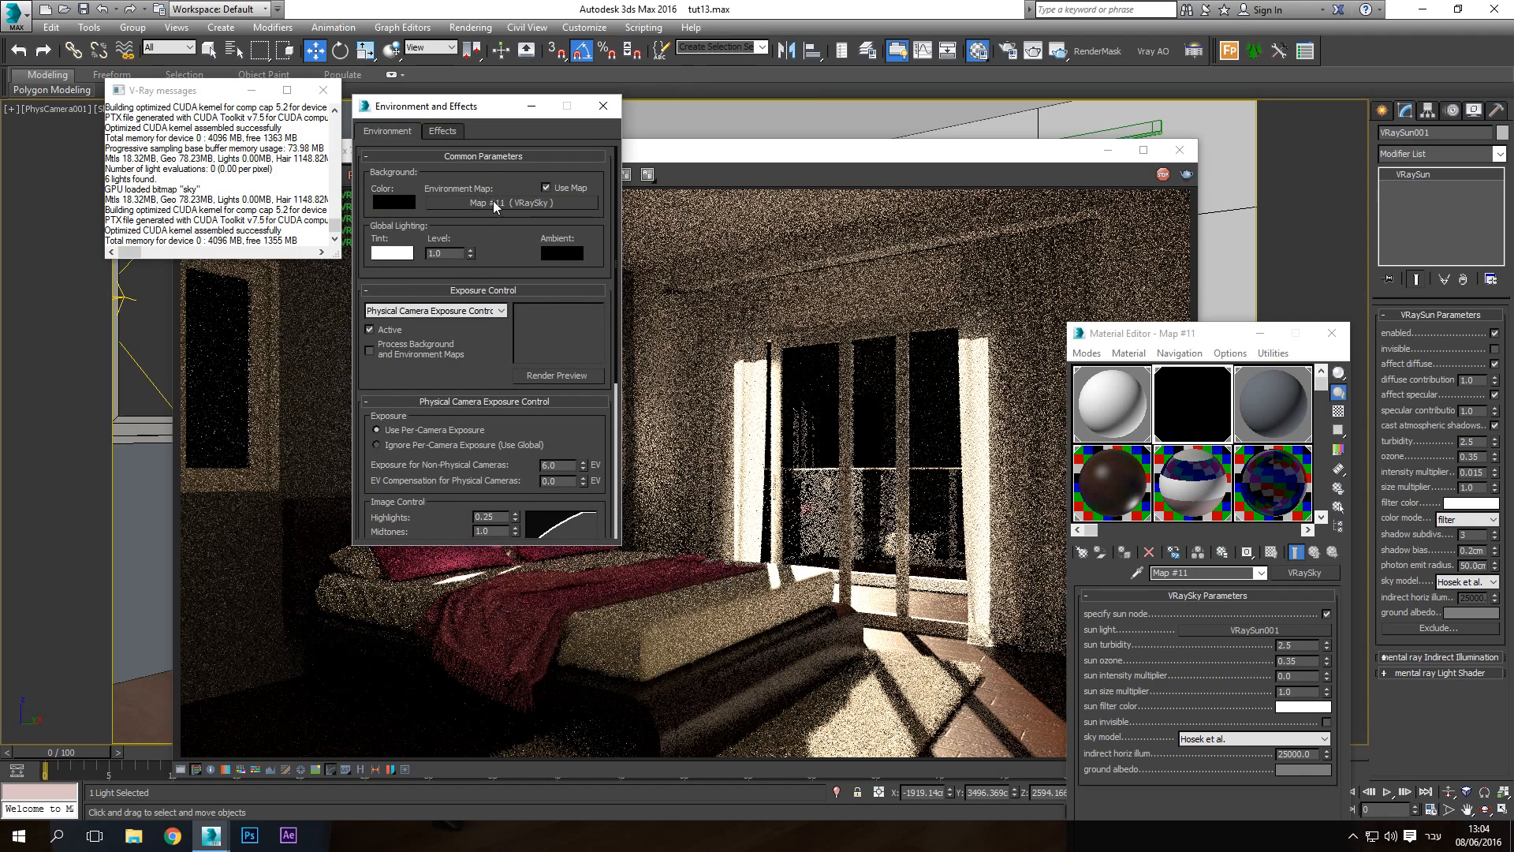
{"action": "left_click", "coordinate": [598, 113]}
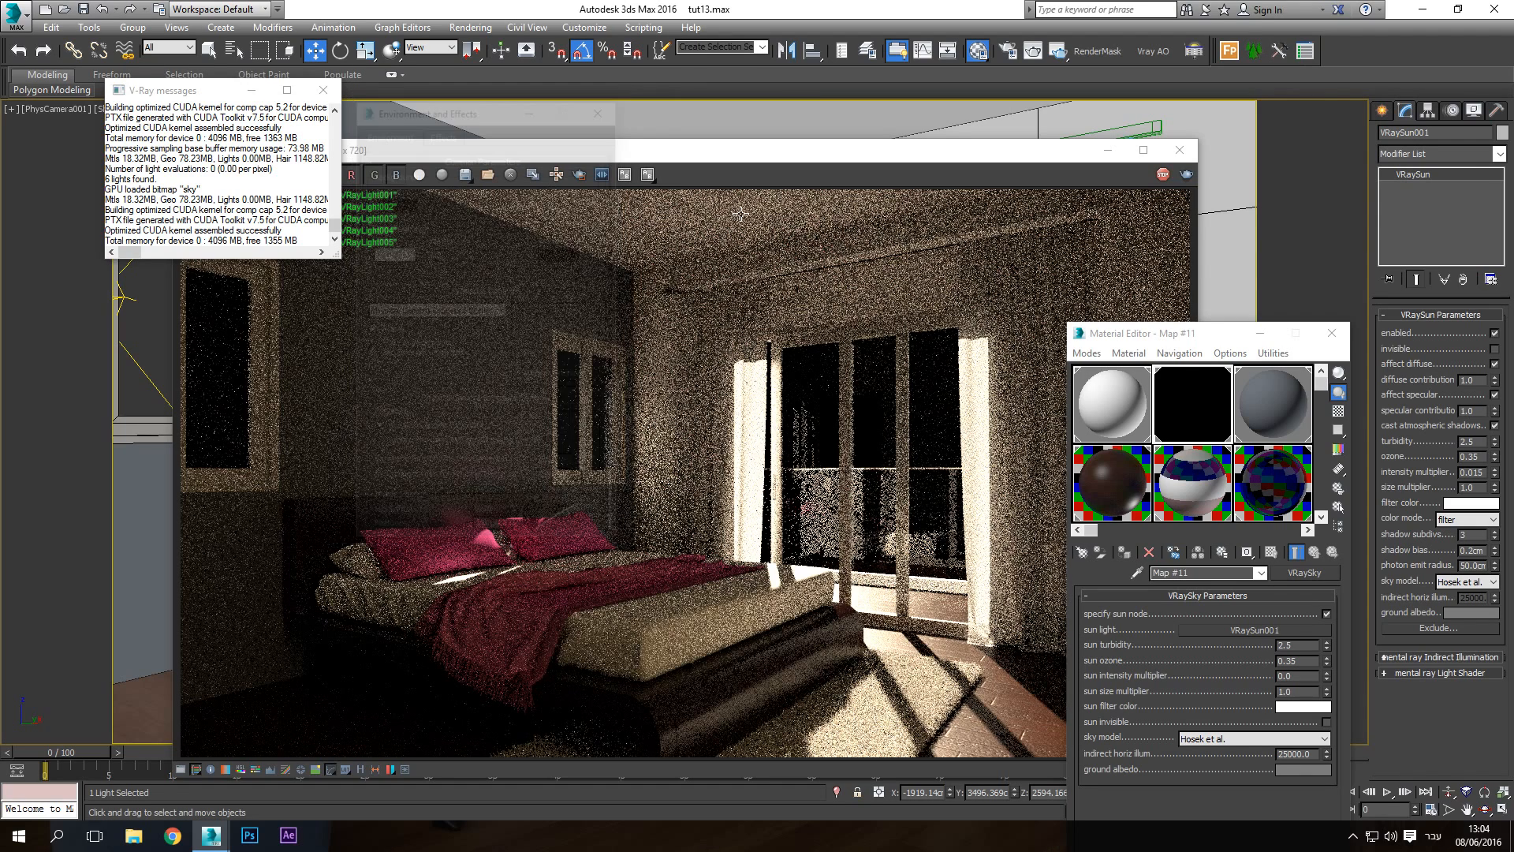
{"action": "double_click", "coordinate": [1305, 675]}
{"action": "left_click", "coordinate": [1297, 659]}
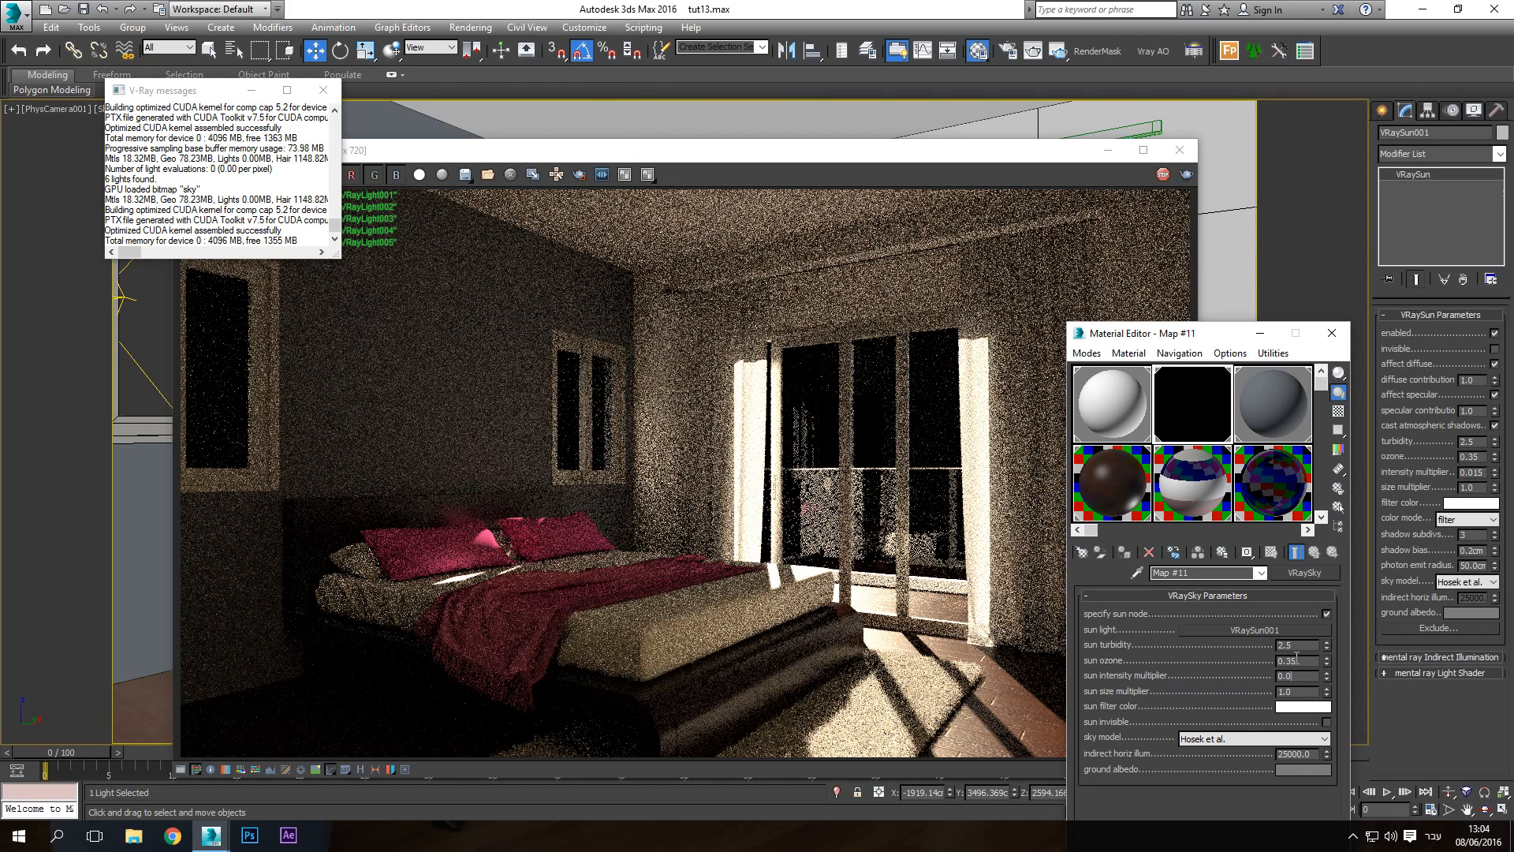
{"action": "type", "text": "25"}
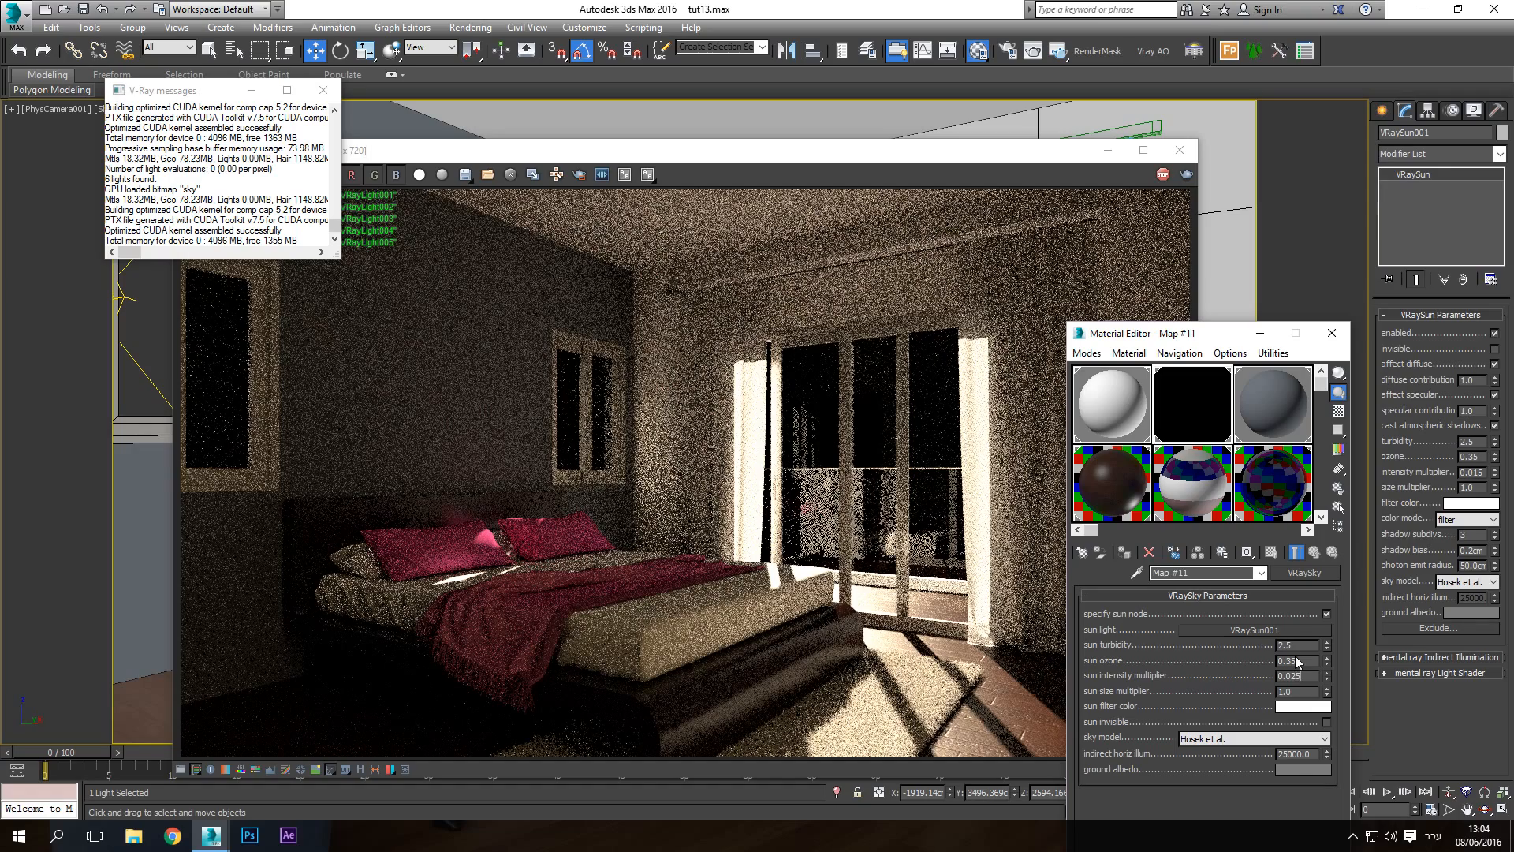
{"action": "key", "text": "Return"}
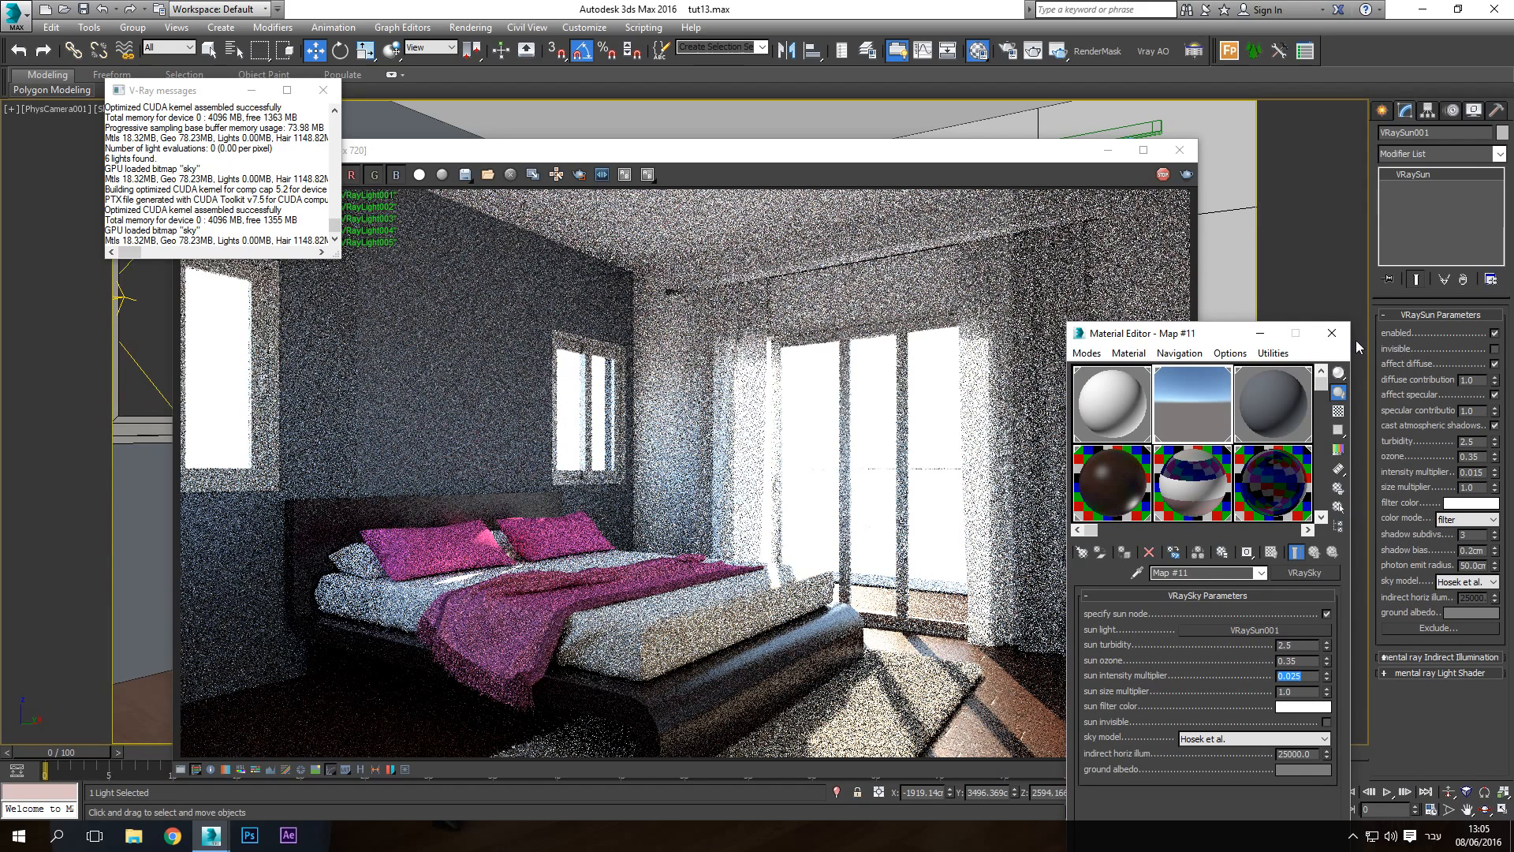
{"action": "left_click", "coordinate": [1333, 334]}
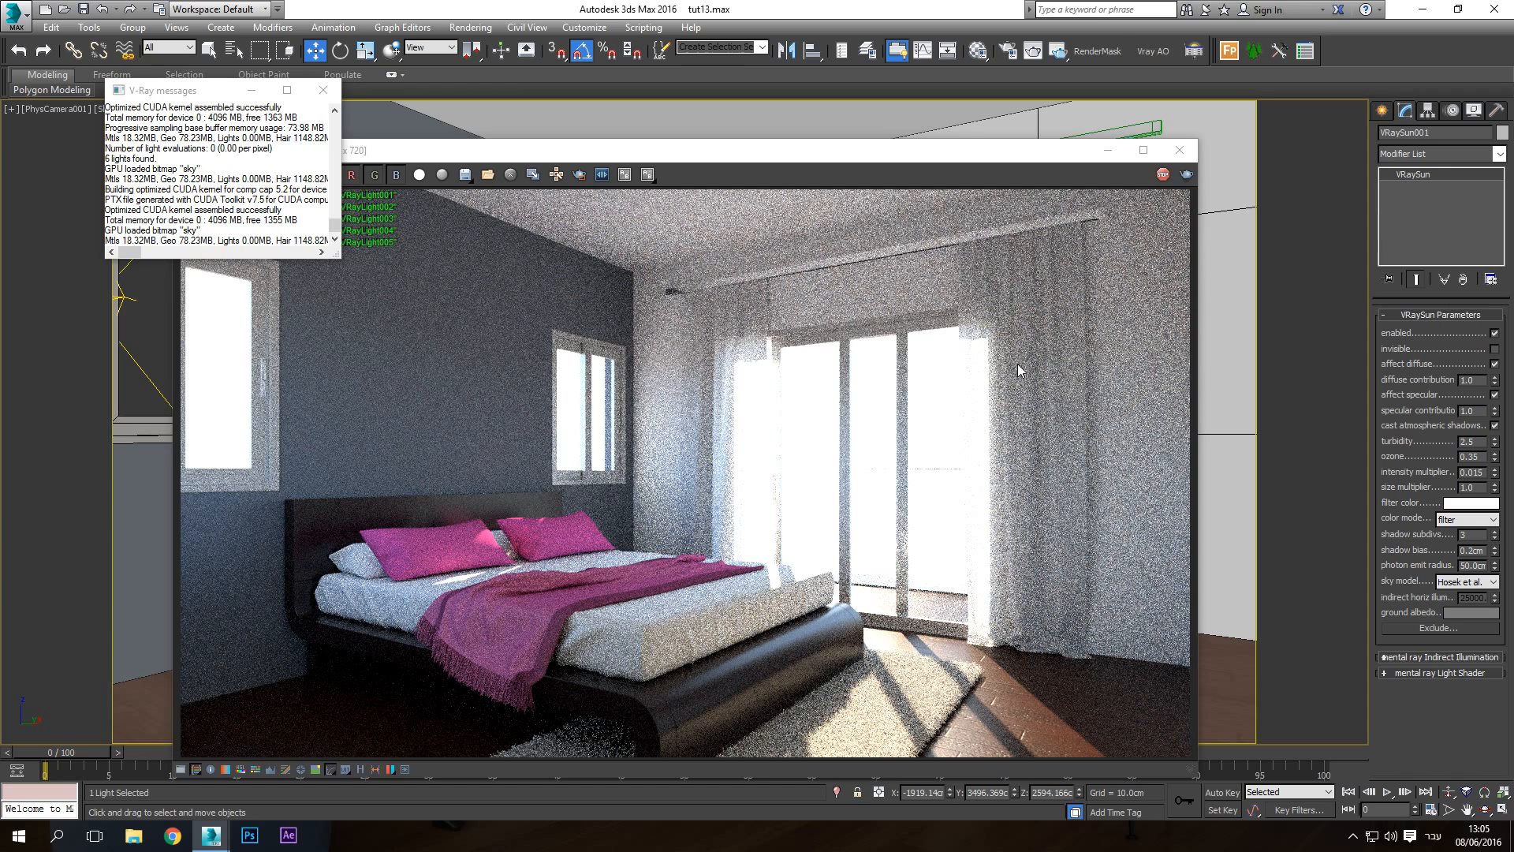
End the interactive render and switch the render target to Production Rendering Mode
{"action": "left_click", "coordinate": [1180, 150]}
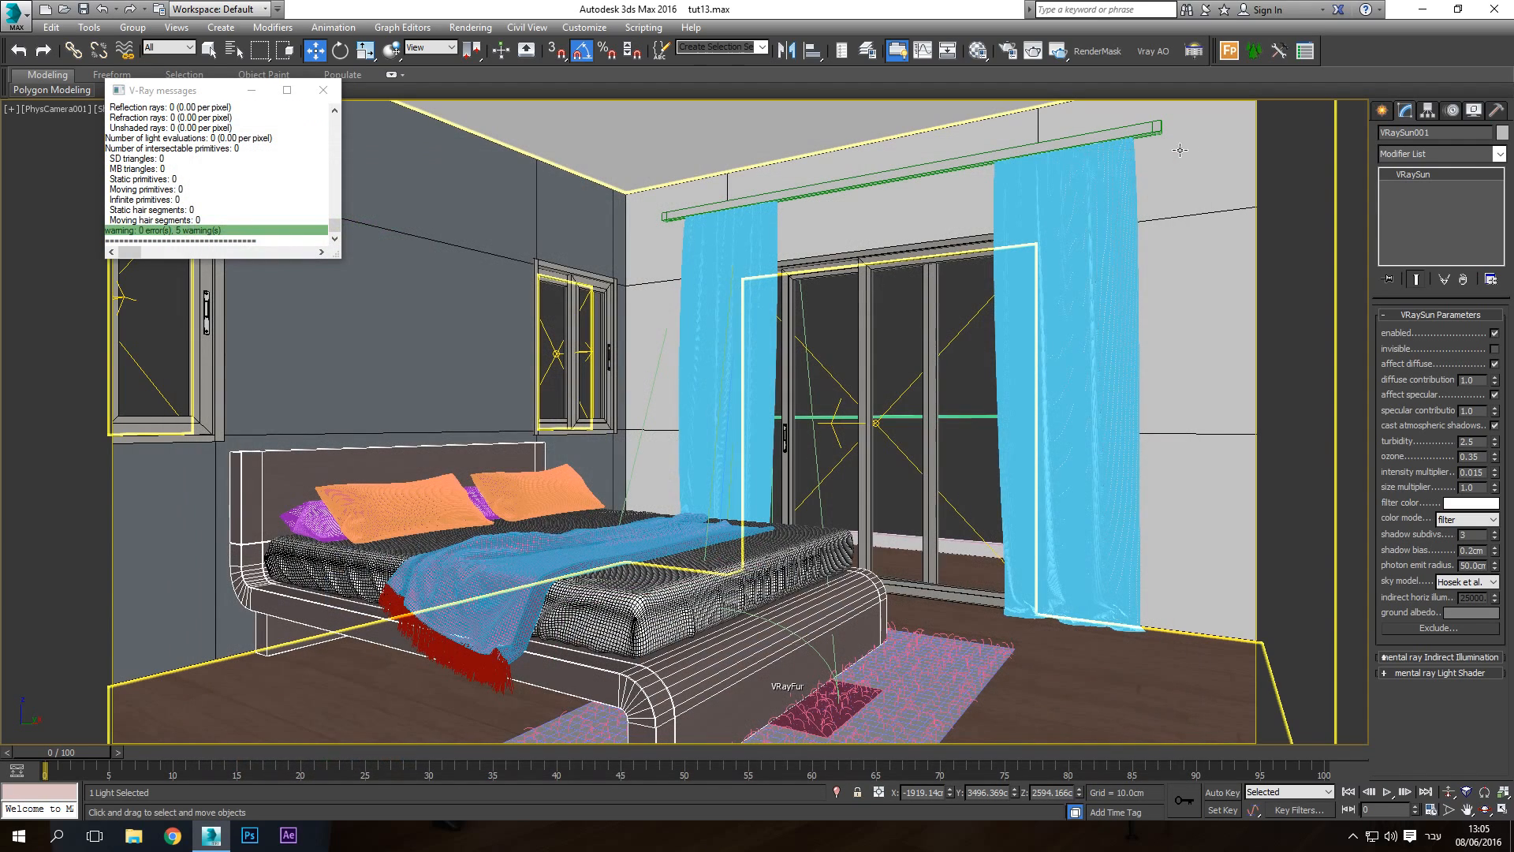
{"action": "left_click", "coordinate": [323, 90]}
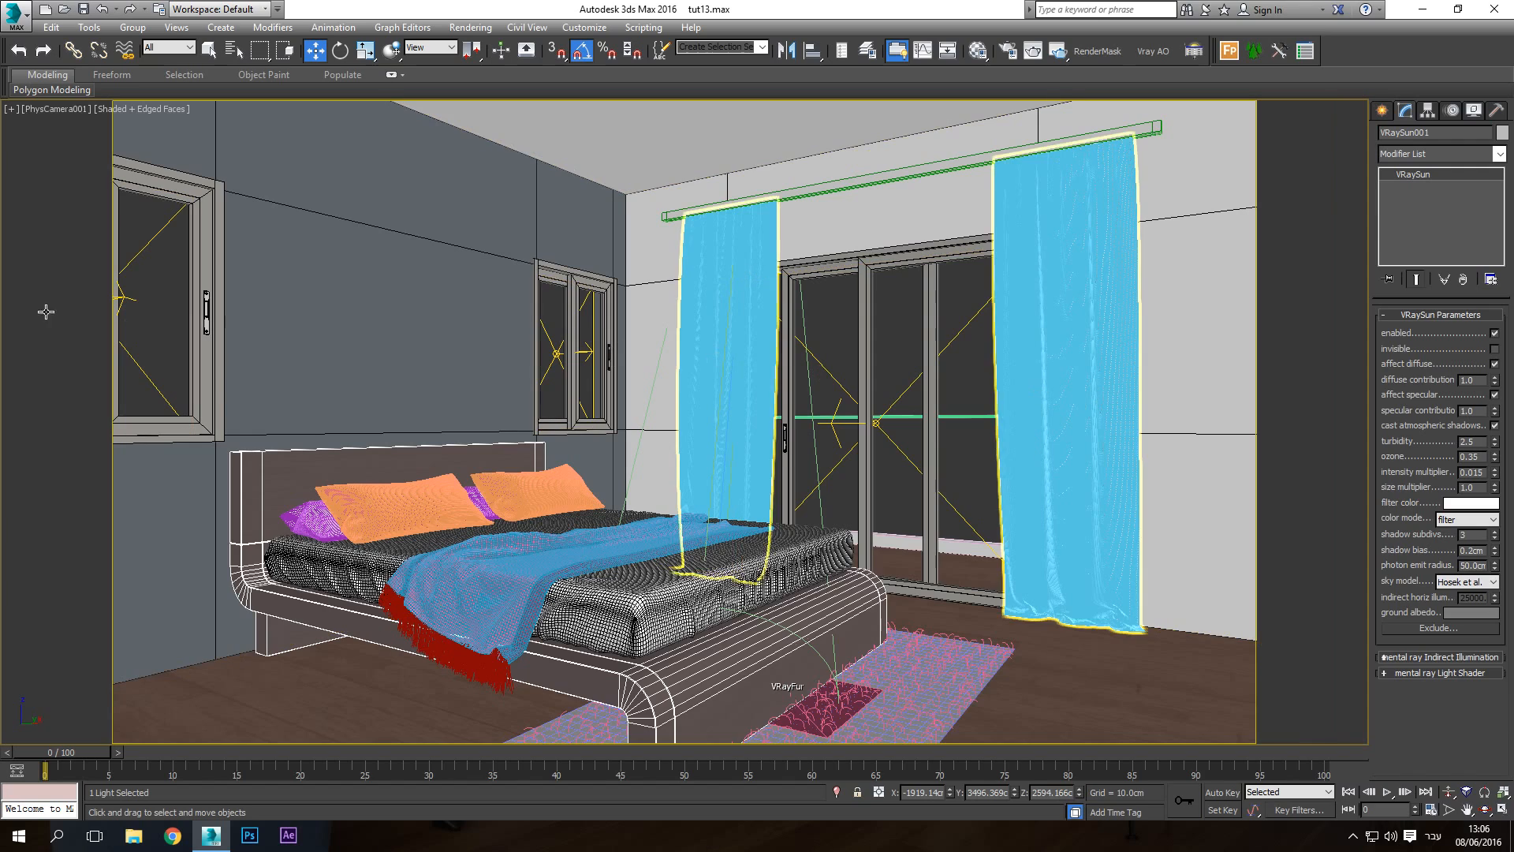
{"action": "left_click", "coordinate": [1010, 51]}
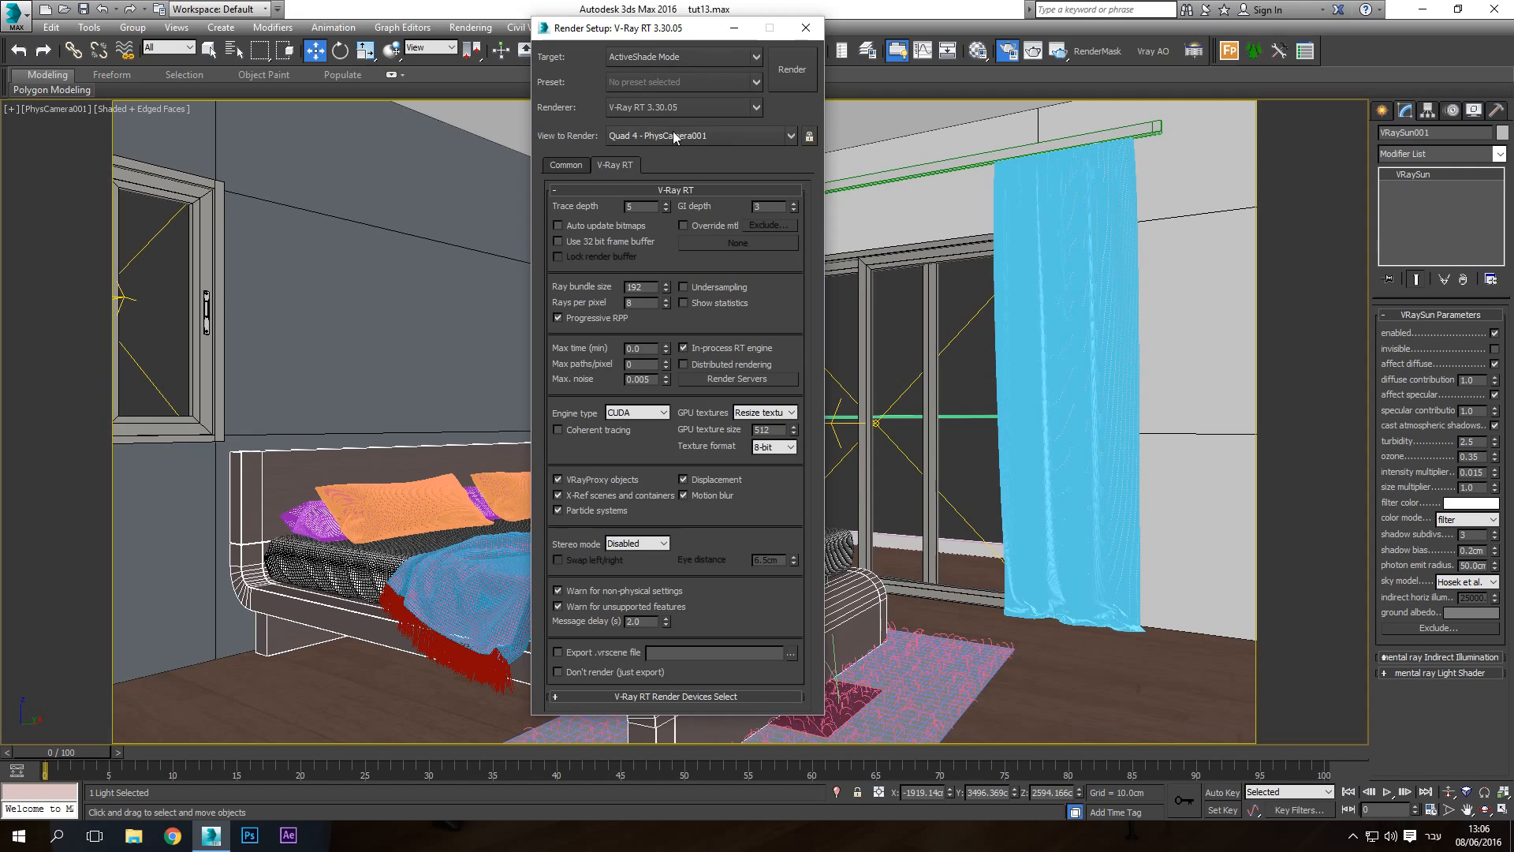
{"action": "left_click", "coordinate": [617, 58]}
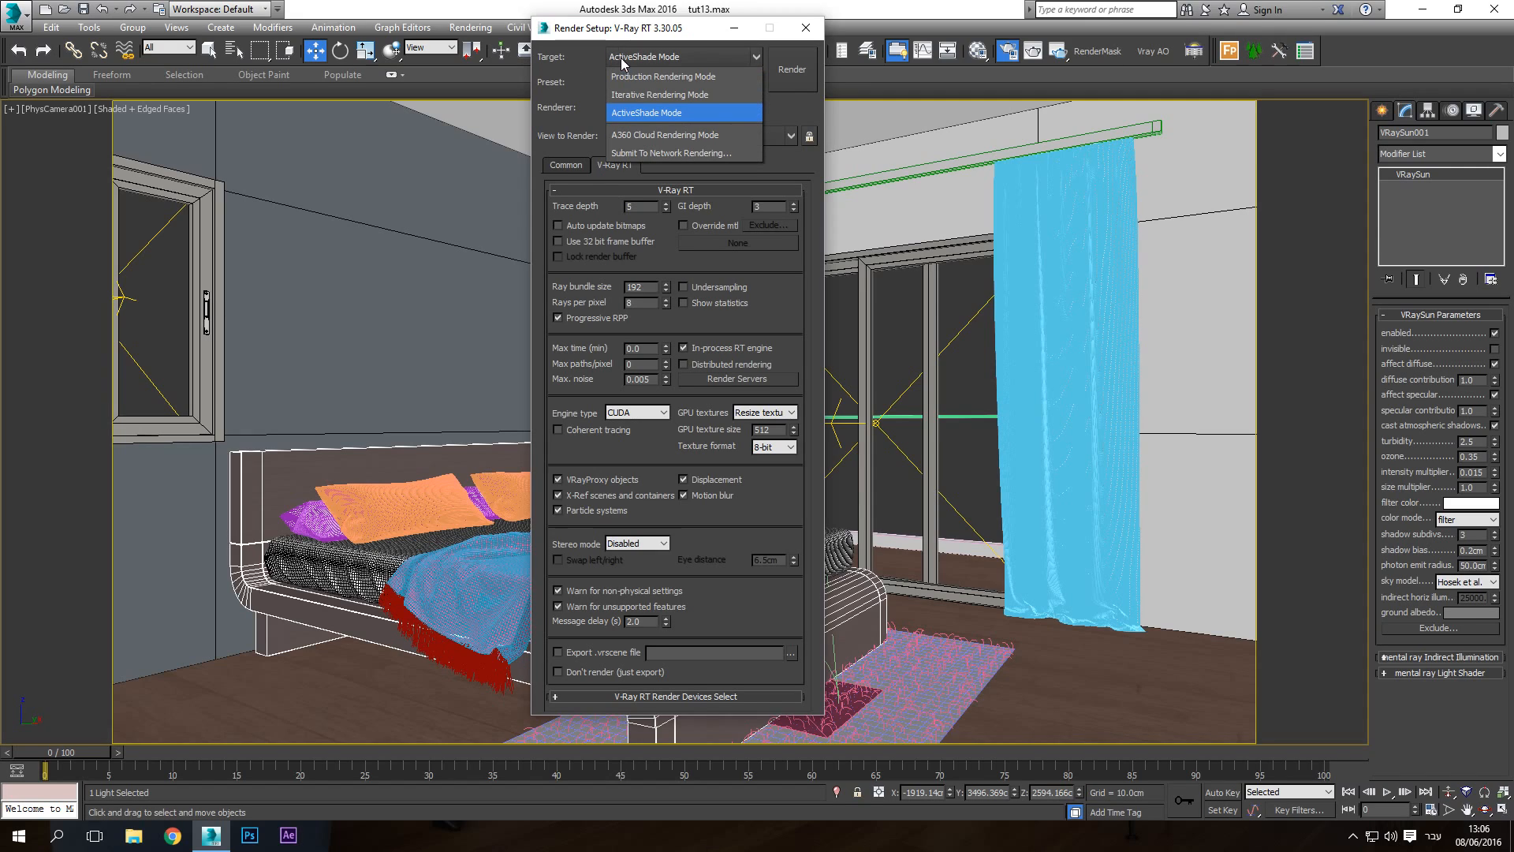
{"action": "left_click", "coordinate": [646, 77]}
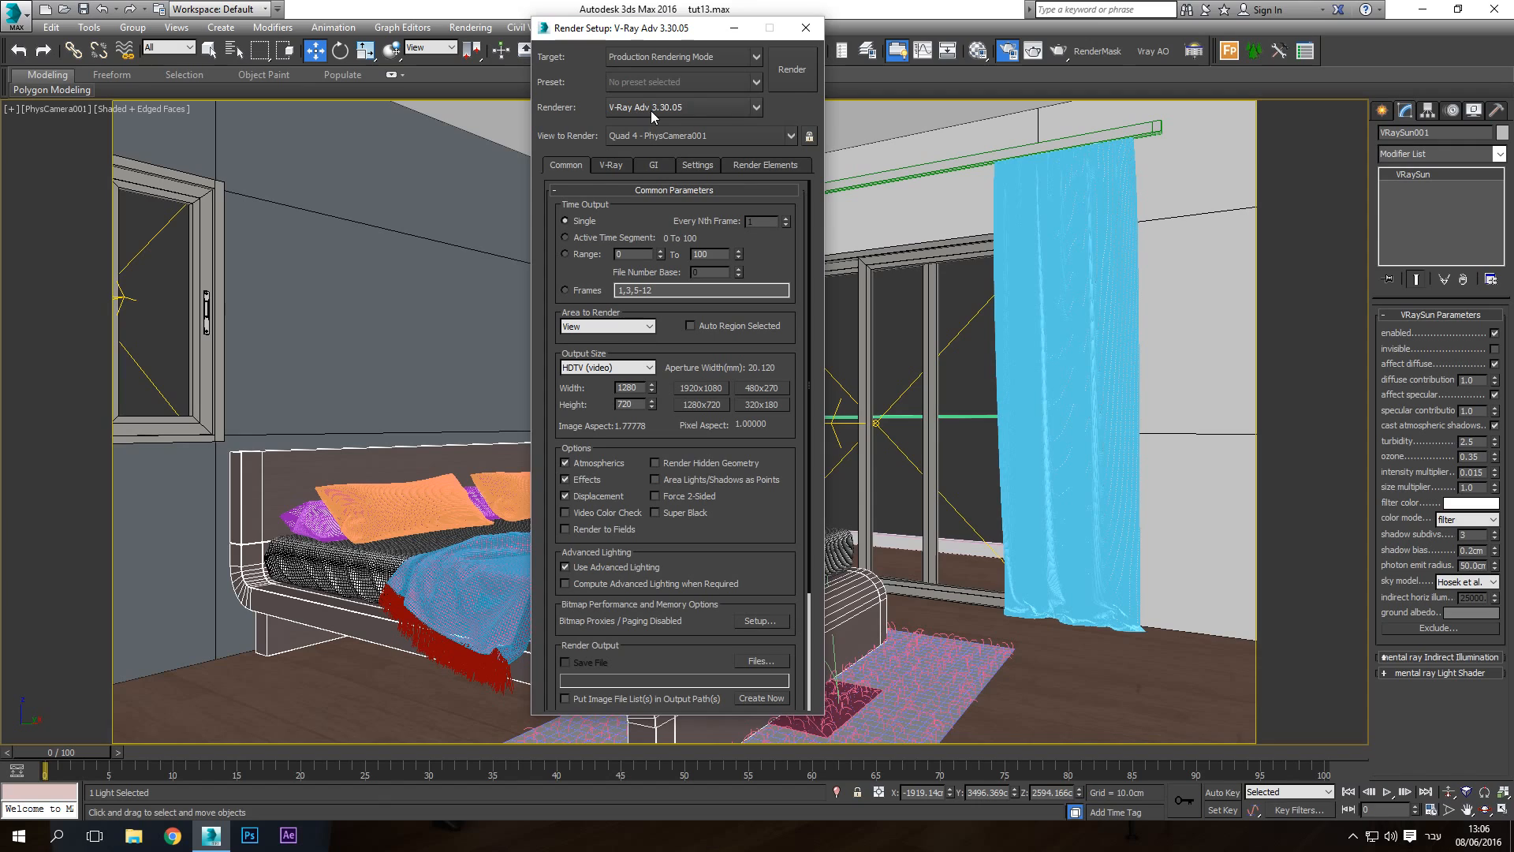
{"action": "left_click_drag", "start_coordinate": [676, 36], "coordinate": [1091, 96]}
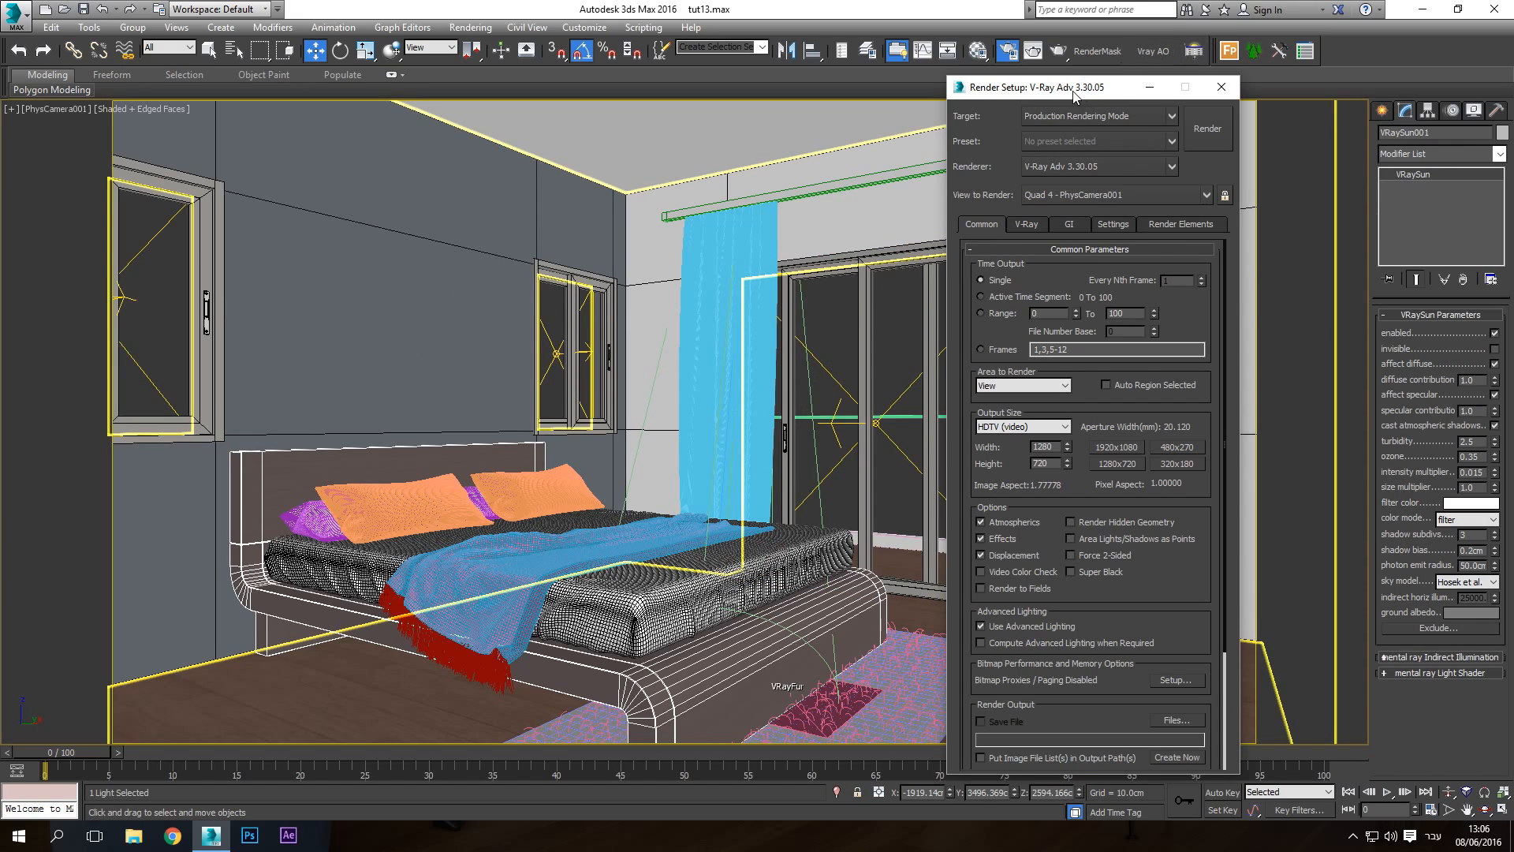
{"action": "left_click_drag", "start_coordinate": [1075, 95], "coordinate": [948, 147]}
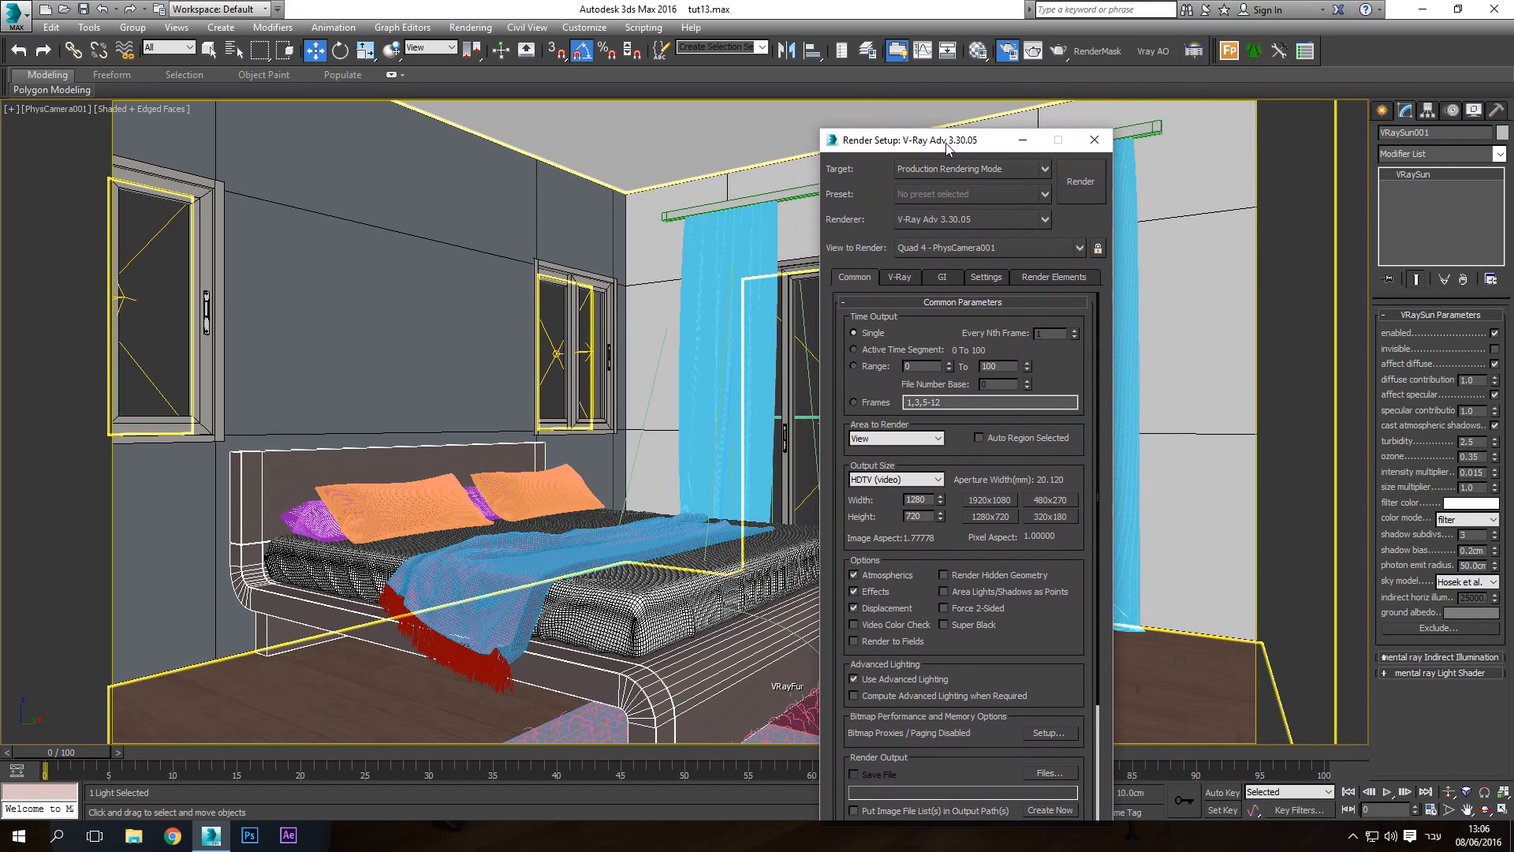
{"action": "left_click", "coordinate": [1091, 143]}
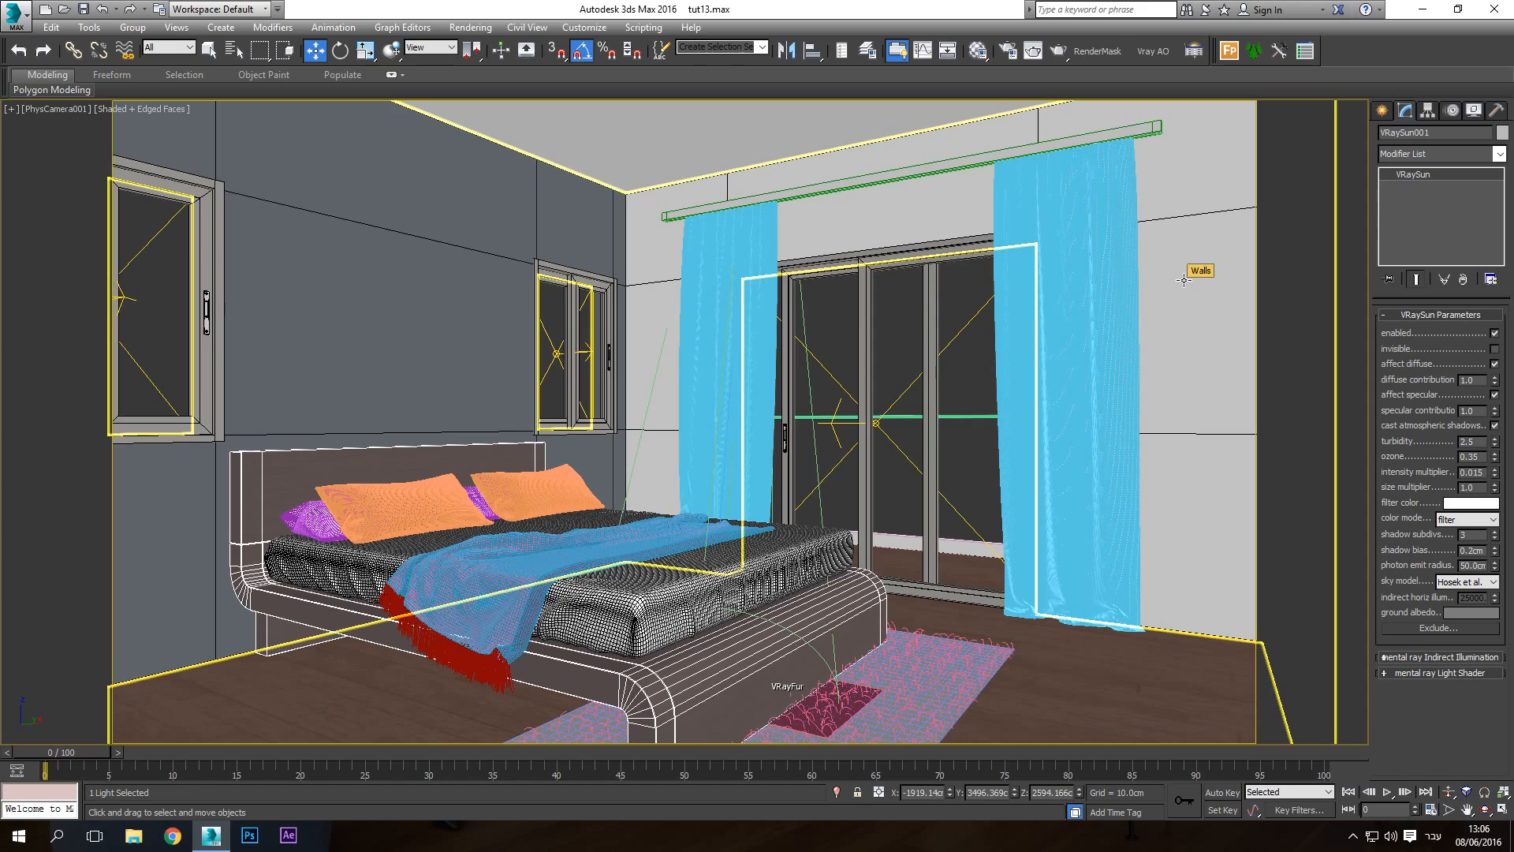
Select PhysCamera001 and set its white balance to Temperature at 6500 kelvin
{"action": "left_click", "coordinate": [233, 51]}
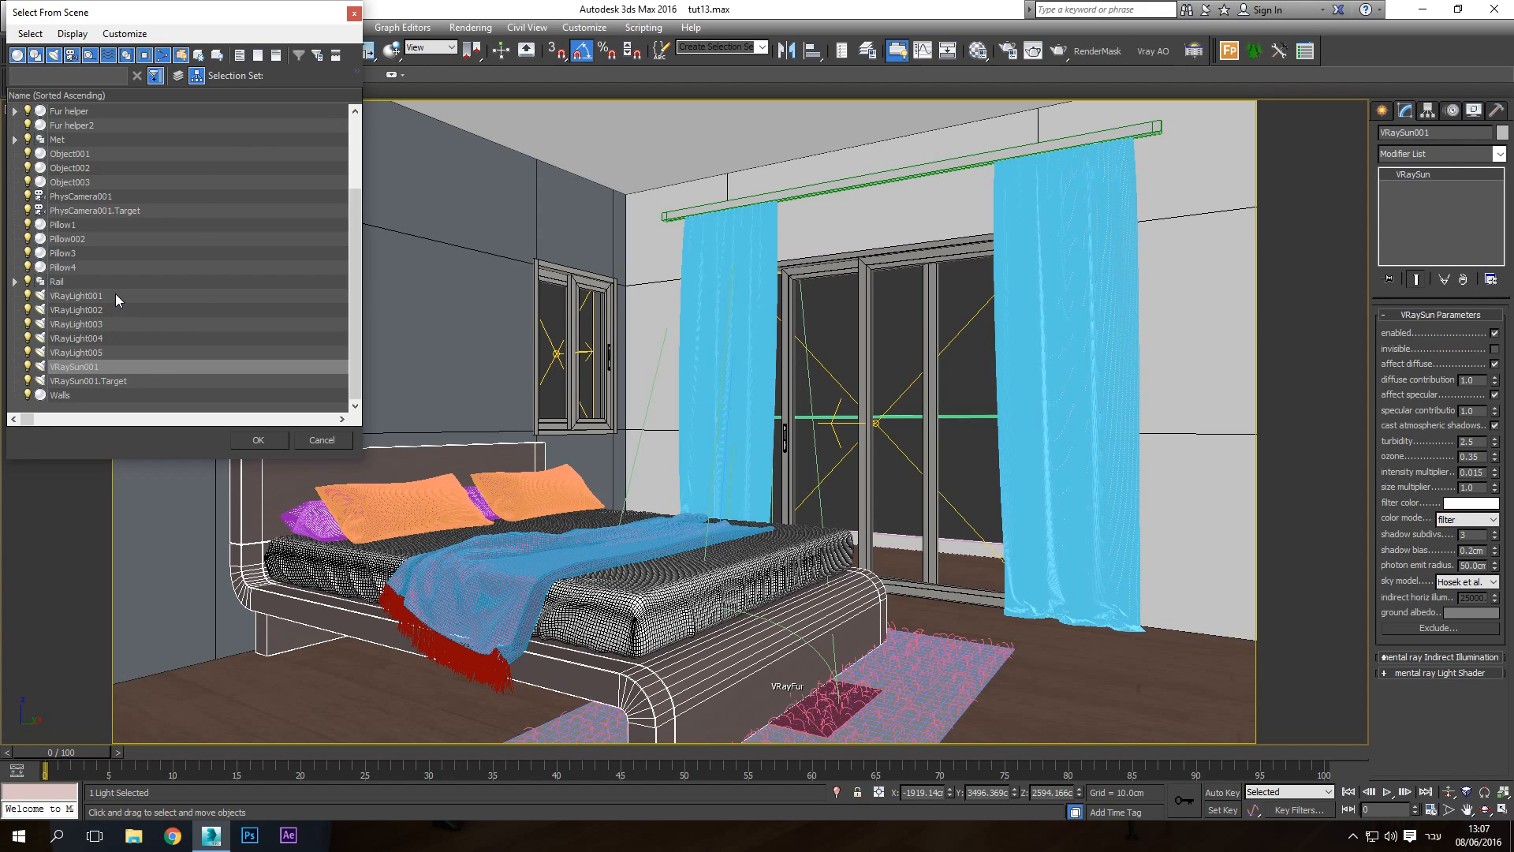
{"action": "double_click", "coordinate": [75, 198]}
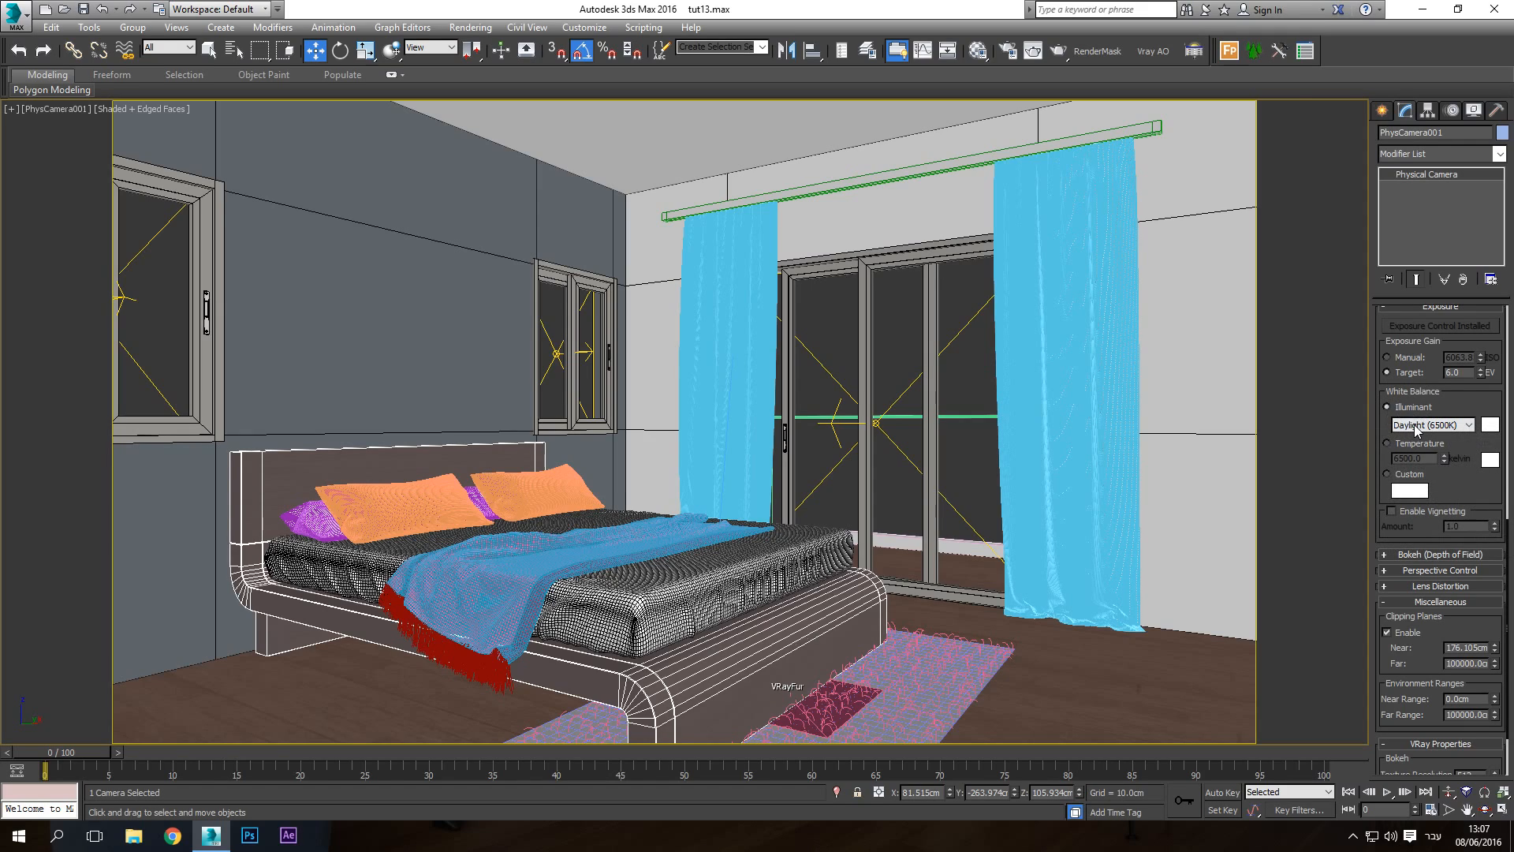
{"action": "left_click", "coordinate": [1414, 445]}
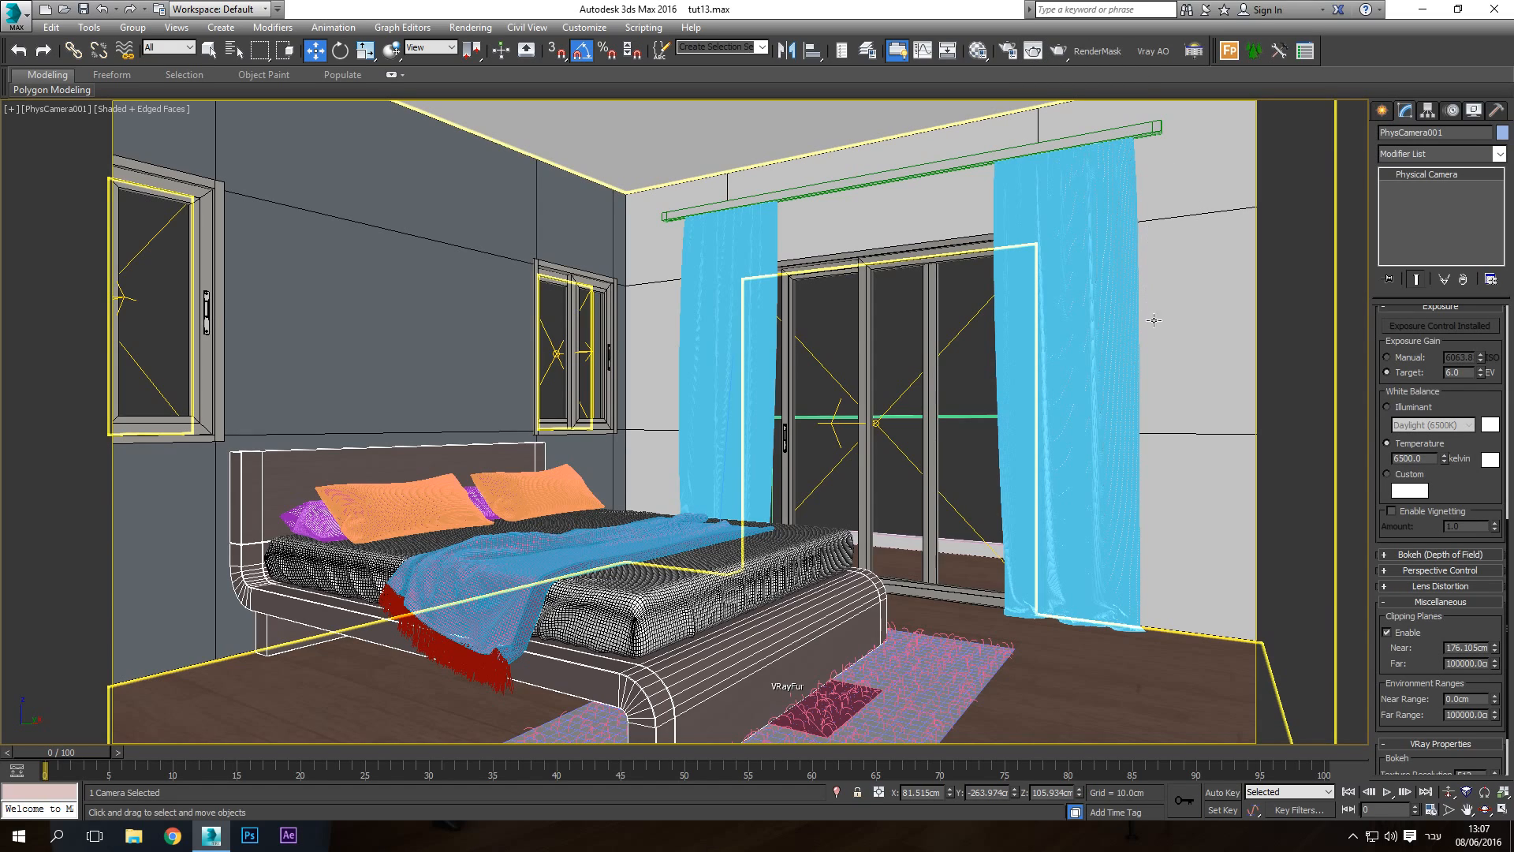
Start a production render of the PhysCamera001 view and stop it during the light cache pass
{"action": "left_click", "coordinate": [1060, 51]}
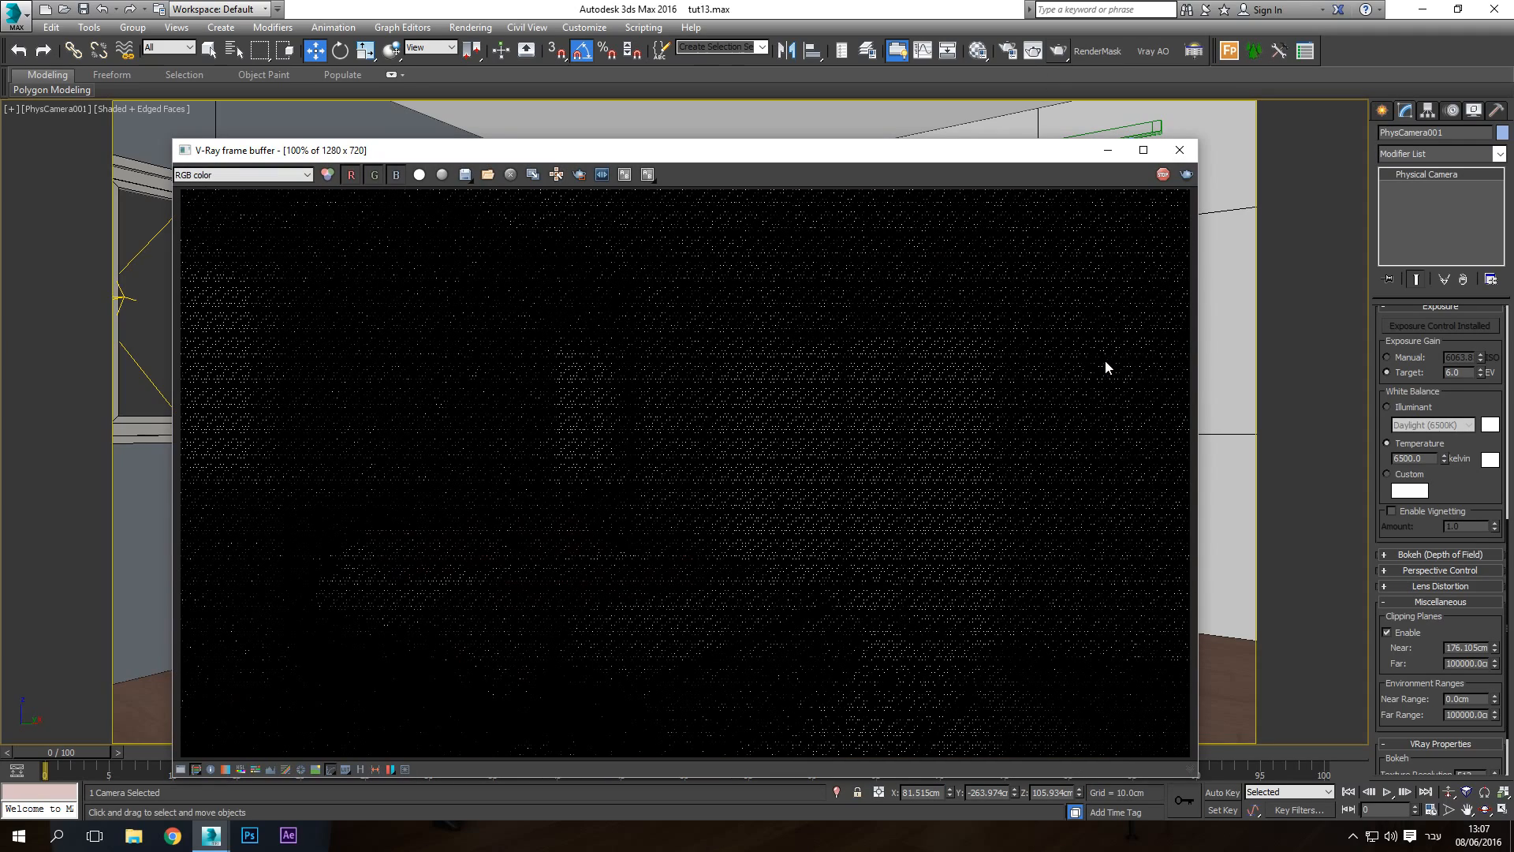
{"action": "left_click_drag", "start_coordinate": [1008, 158], "coordinate": [1116, 347]}
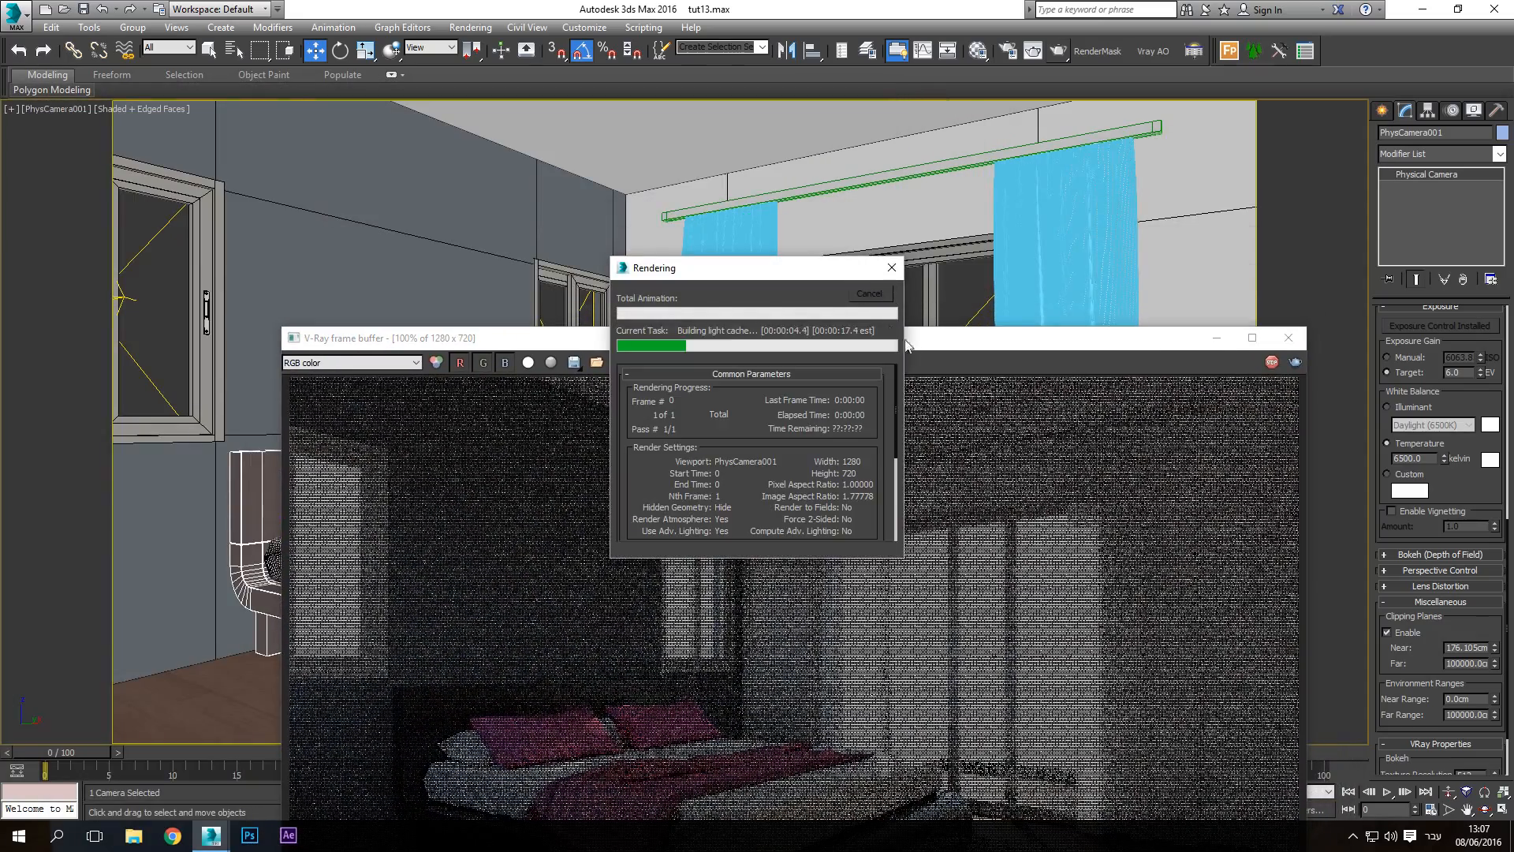
{"action": "left_click_drag", "start_coordinate": [939, 341], "coordinate": [871, 103]}
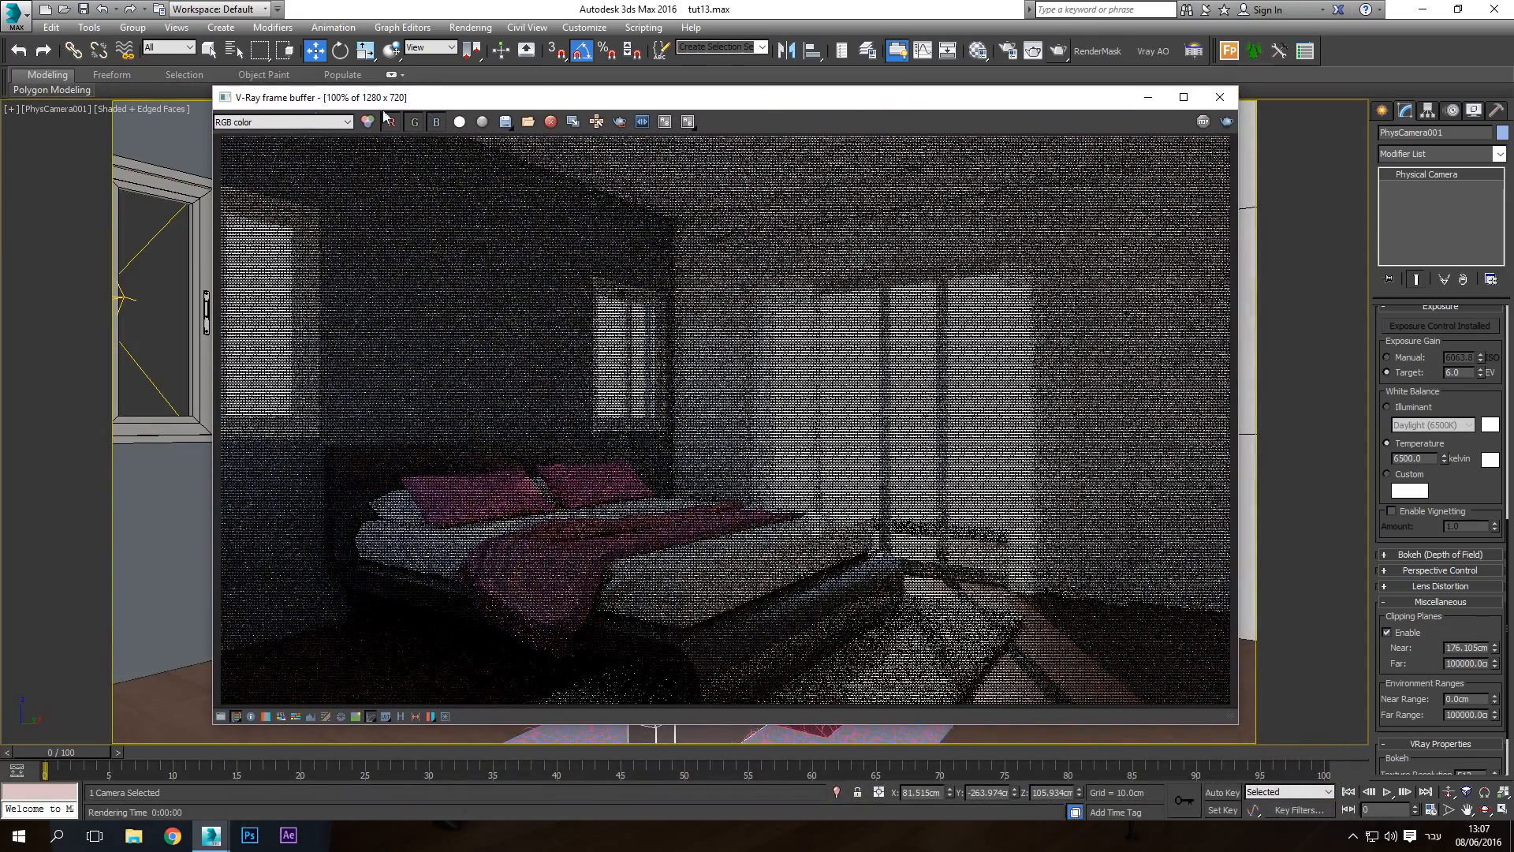
Turn on region rendering and render only a small patch of the white wall beside the curtain
{"action": "left_click", "coordinate": [621, 124]}
{"action": "left_click_drag", "start_coordinate": [1121, 212], "coordinate": [1206, 306]}
{"action": "left_click_drag", "start_coordinate": [1064, 107], "coordinate": [912, 160]}
{"action": "left_click", "coordinate": [1082, 288]}
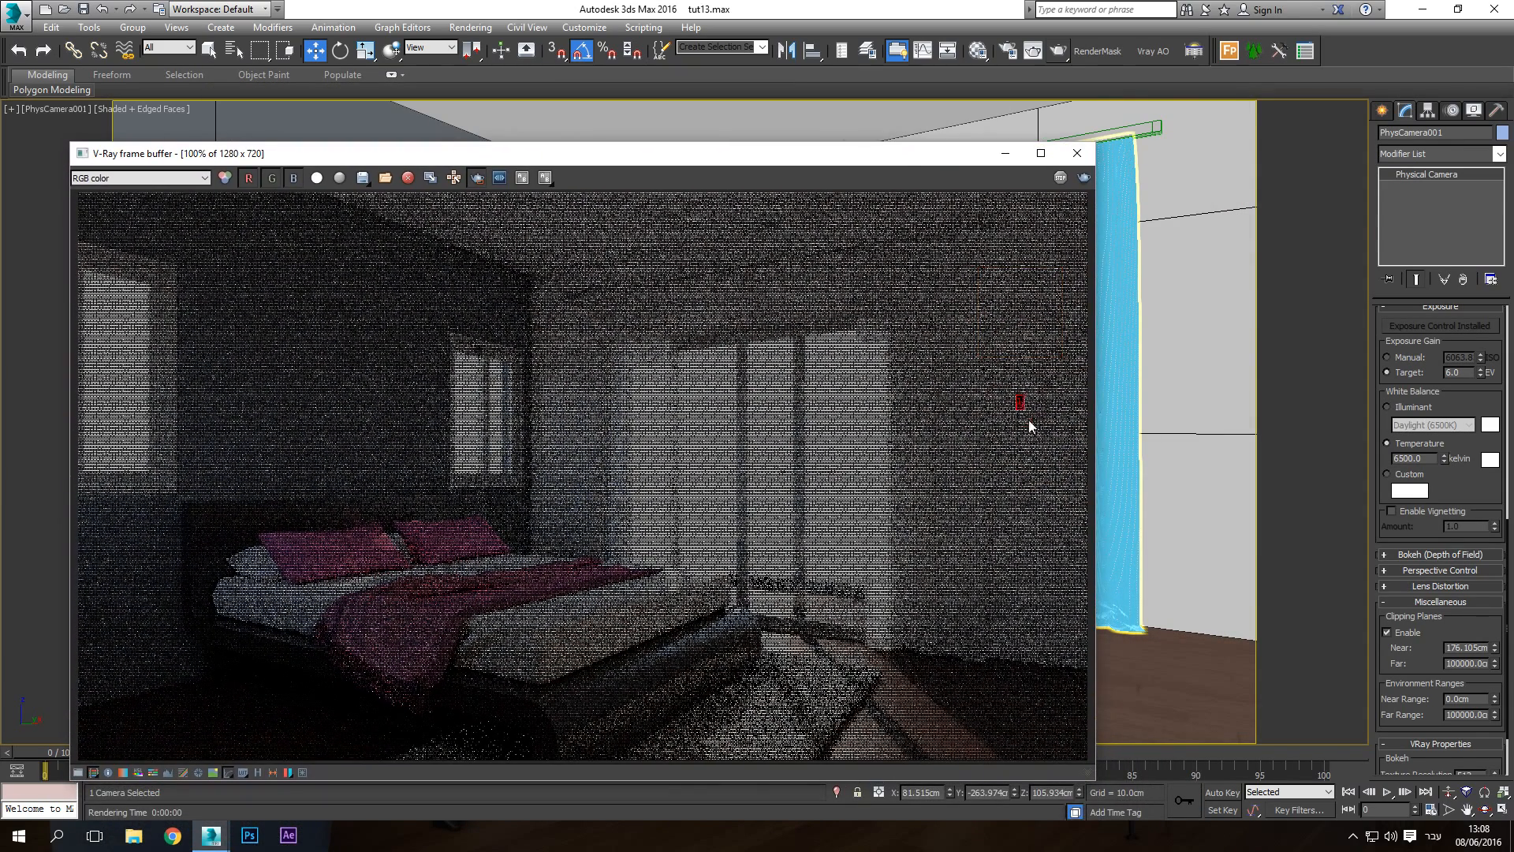
{"action": "left_click_drag", "start_coordinate": [1029, 426], "coordinate": [1074, 471]}
{"action": "left_click", "coordinate": [1083, 177]}
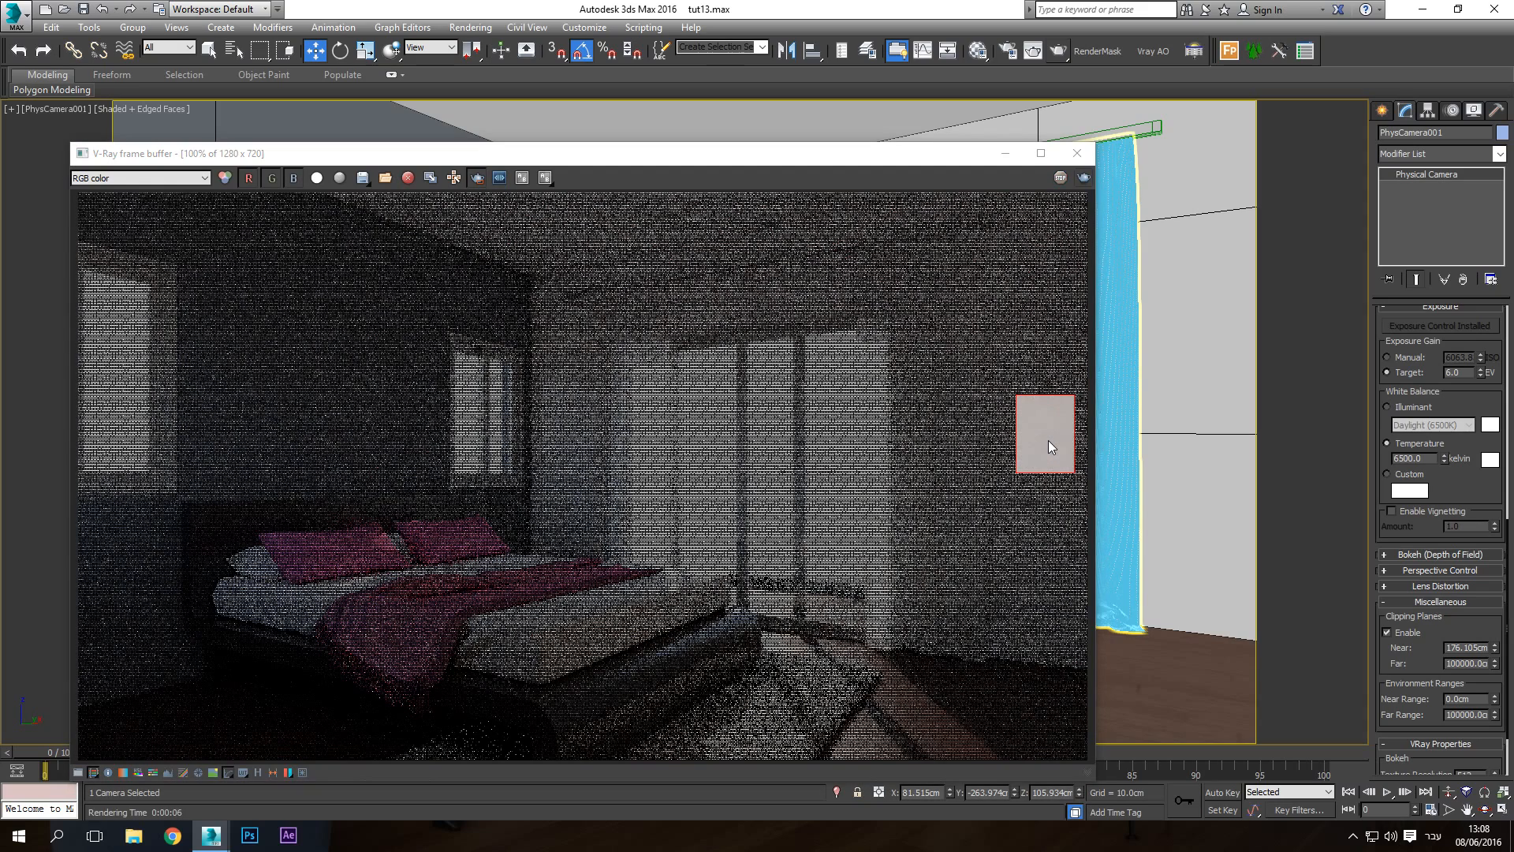
Zoom into the rendered wall patch and read its pixel color values at two spots
{"action": "scroll", "coordinate": [1049, 440], "scroll_direction": "up", "scroll_amount": 1}
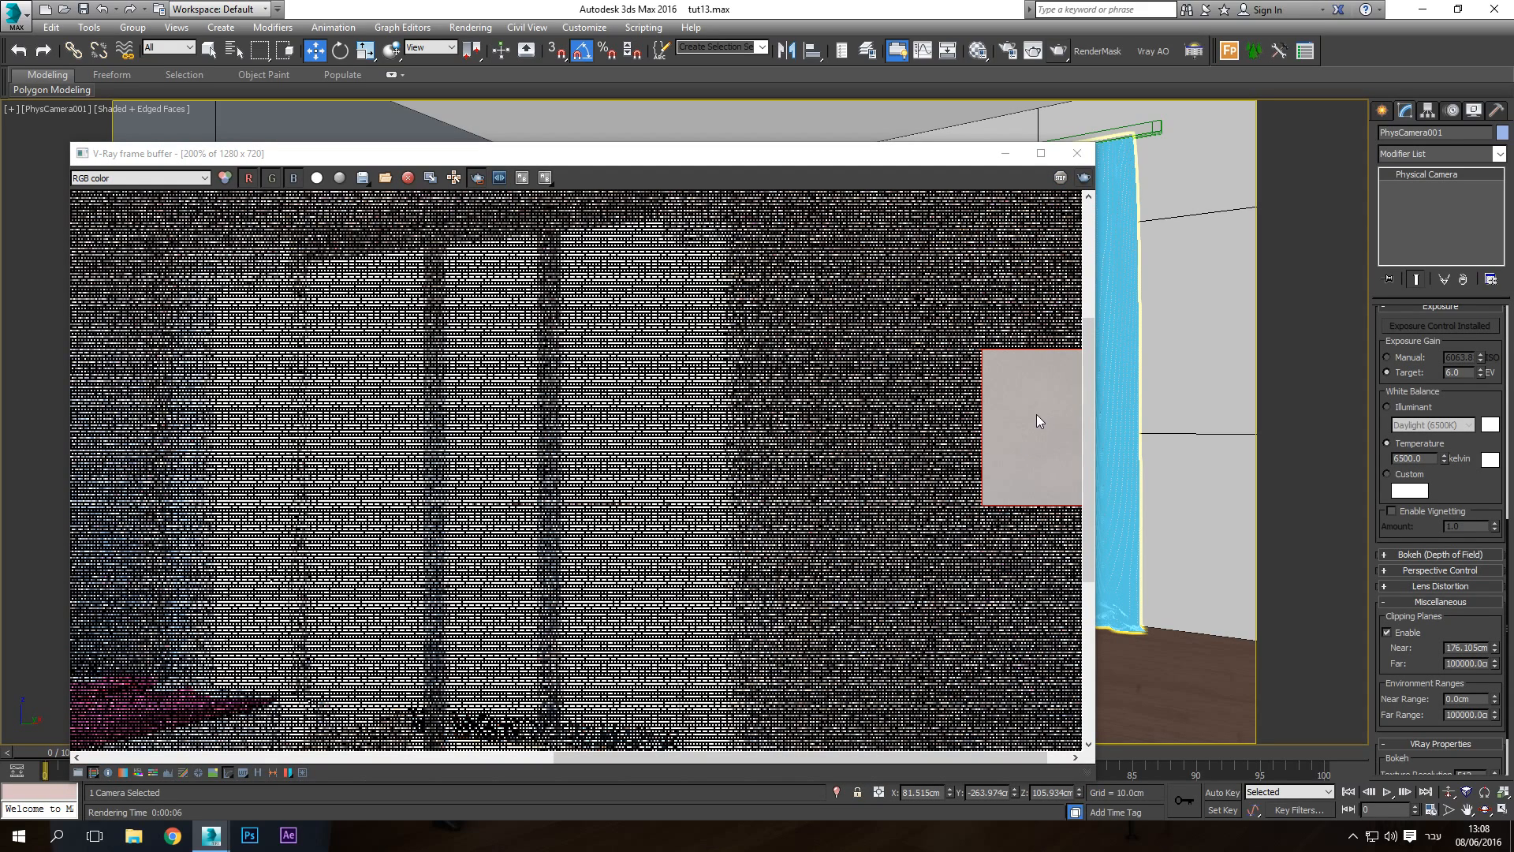
{"action": "right_click", "coordinate": [1037, 420]}
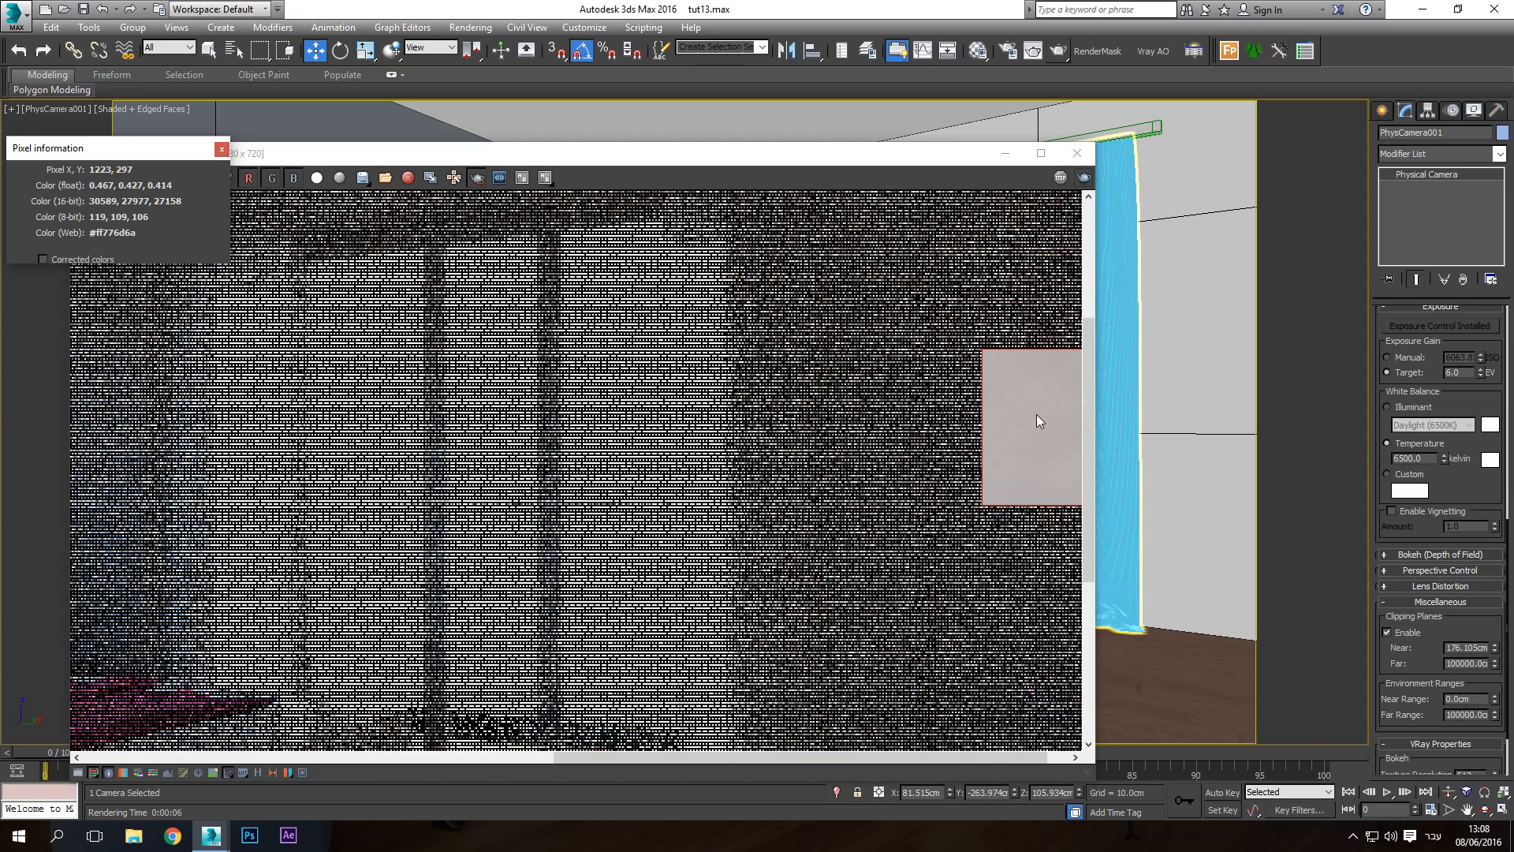
{"action": "right_click", "coordinate": [1023, 417]}
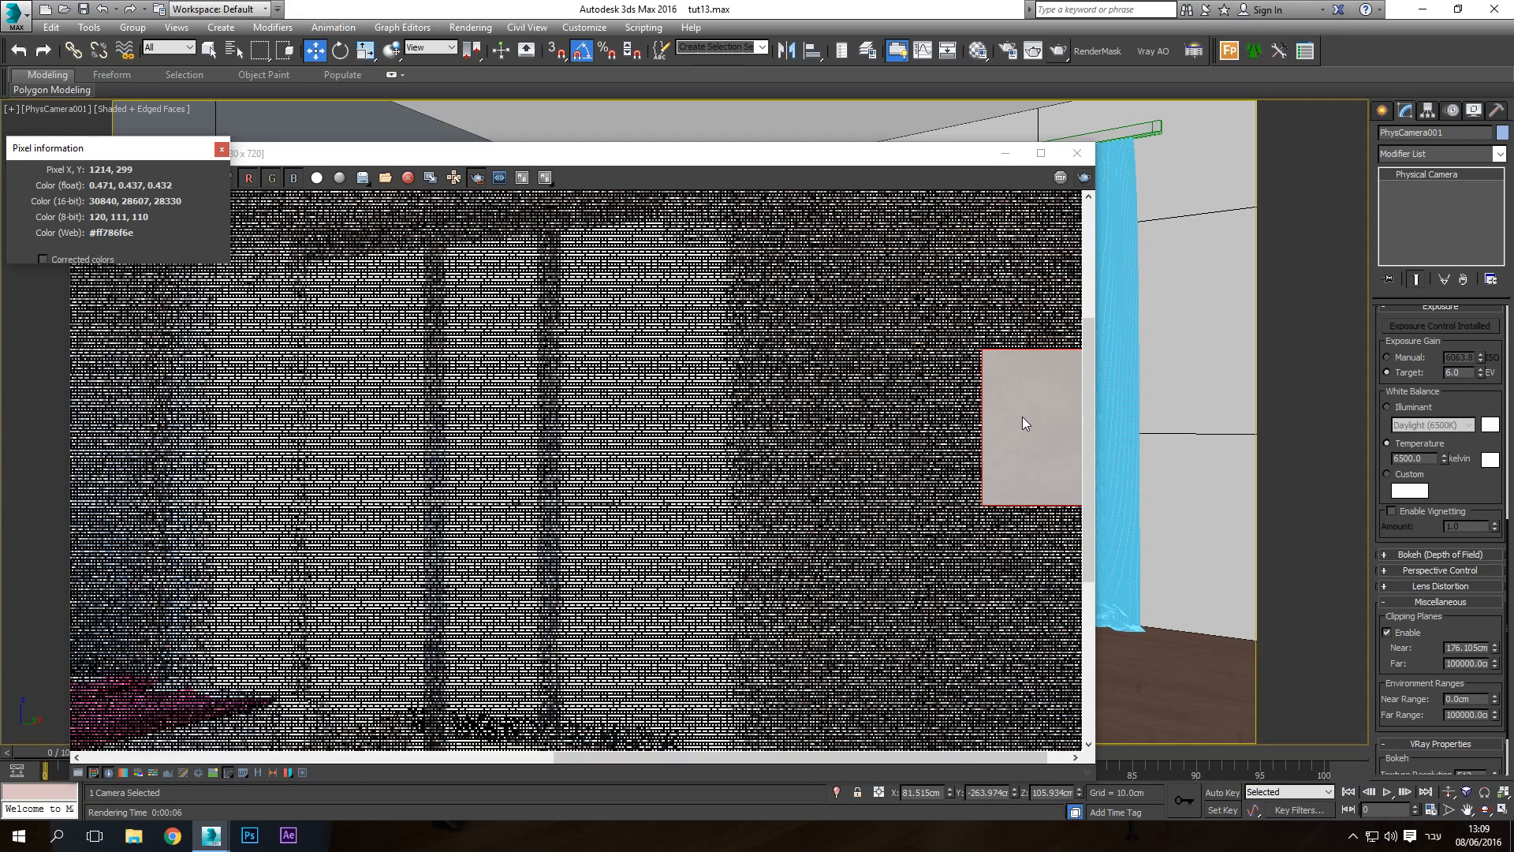
Try a white balance temperature of 2000 kelvin on PhysCamera001 and re-render the wall patch
{"action": "right_click_drag", "start_coordinate": [1023, 418], "coordinate": [1018, 420]}
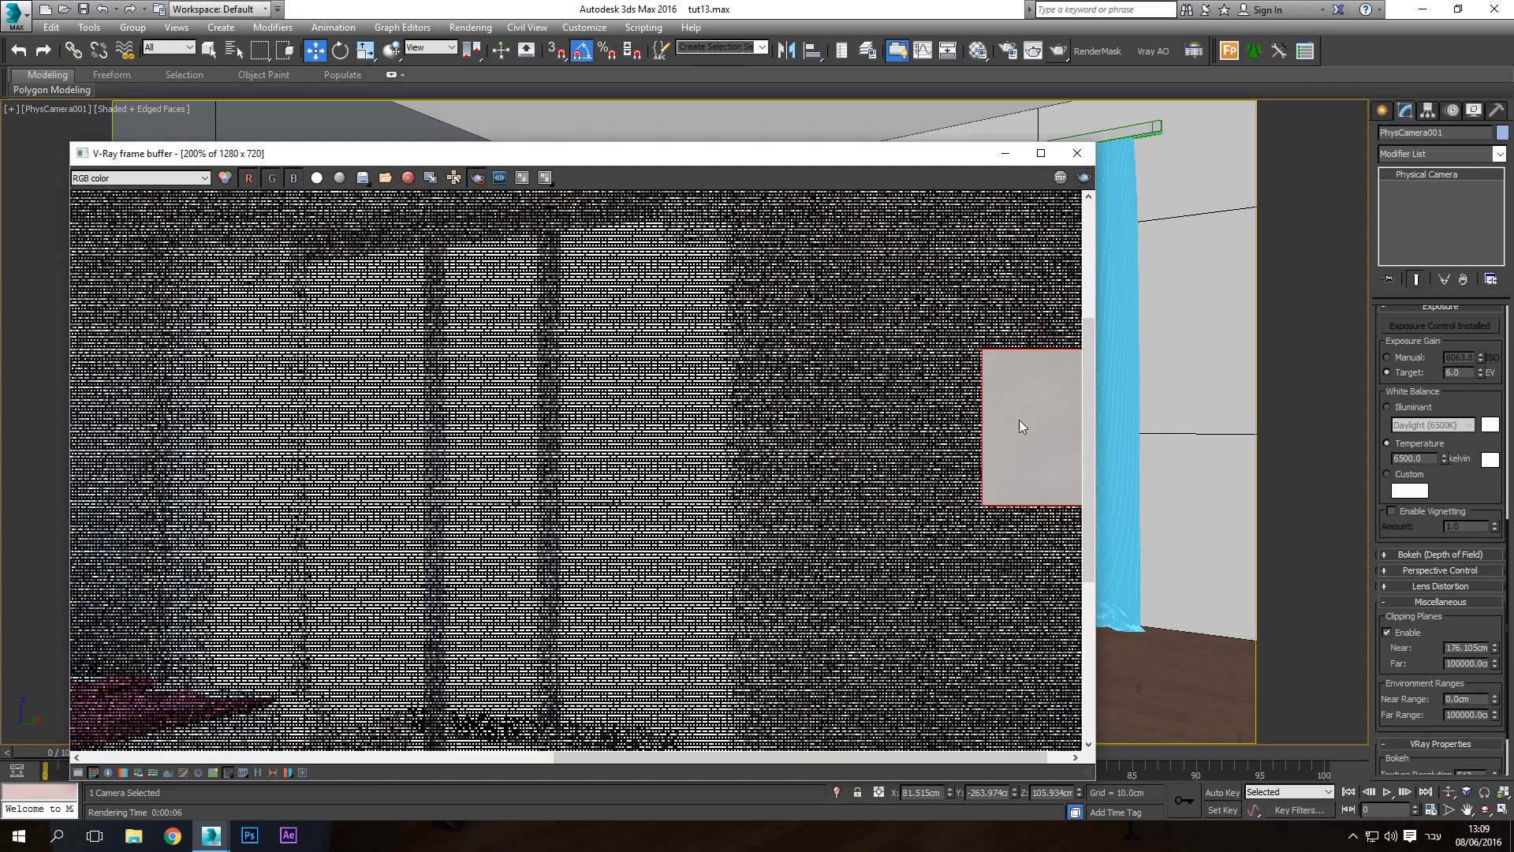
{"action": "left_click", "coordinate": [1434, 458]}
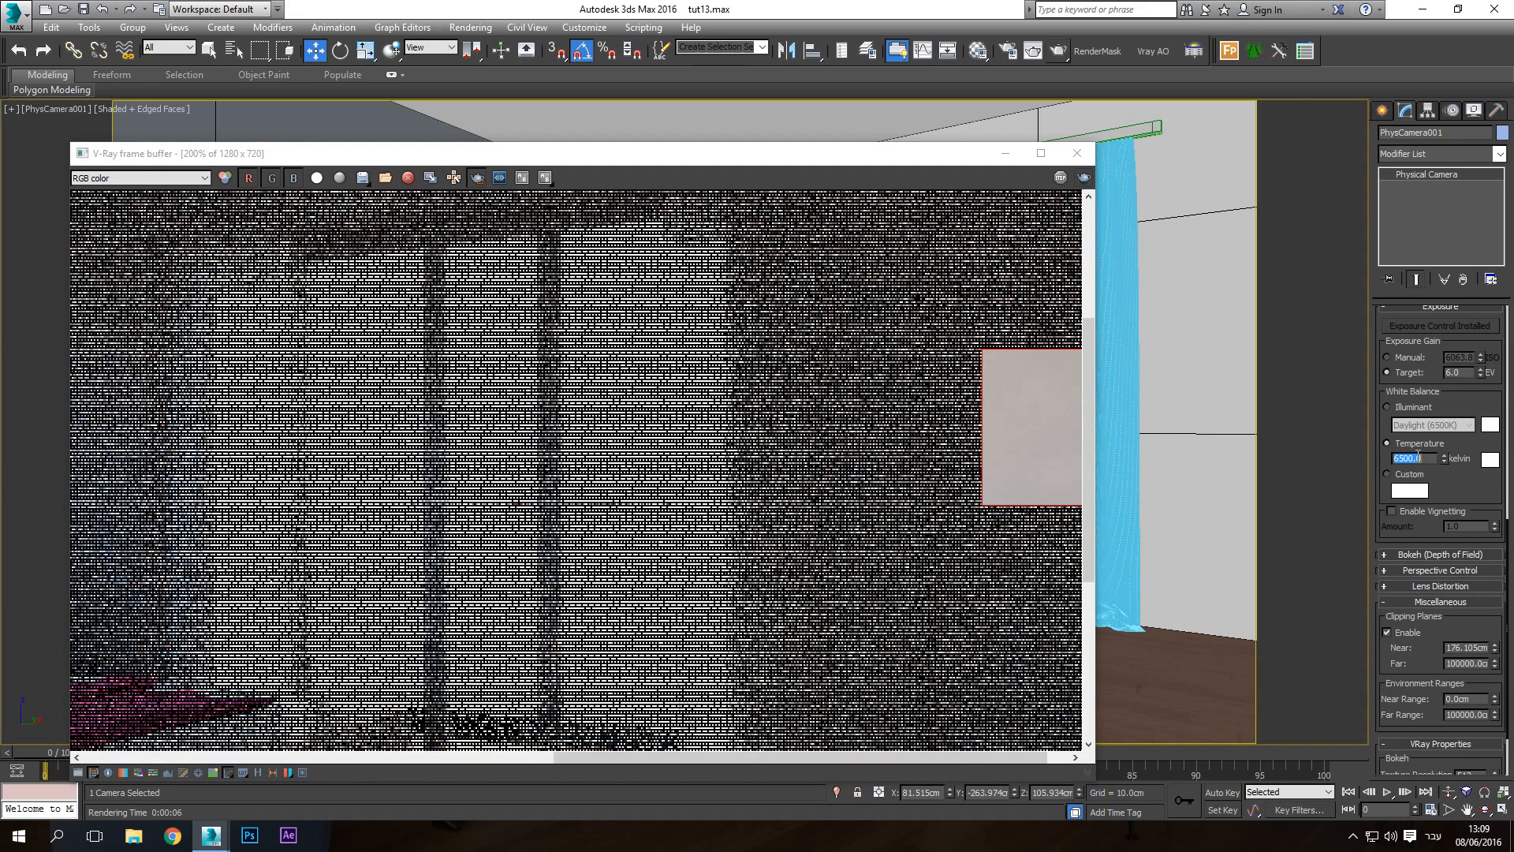
{"action": "type", "text": "2000"}
{"action": "key", "text": "Return"}
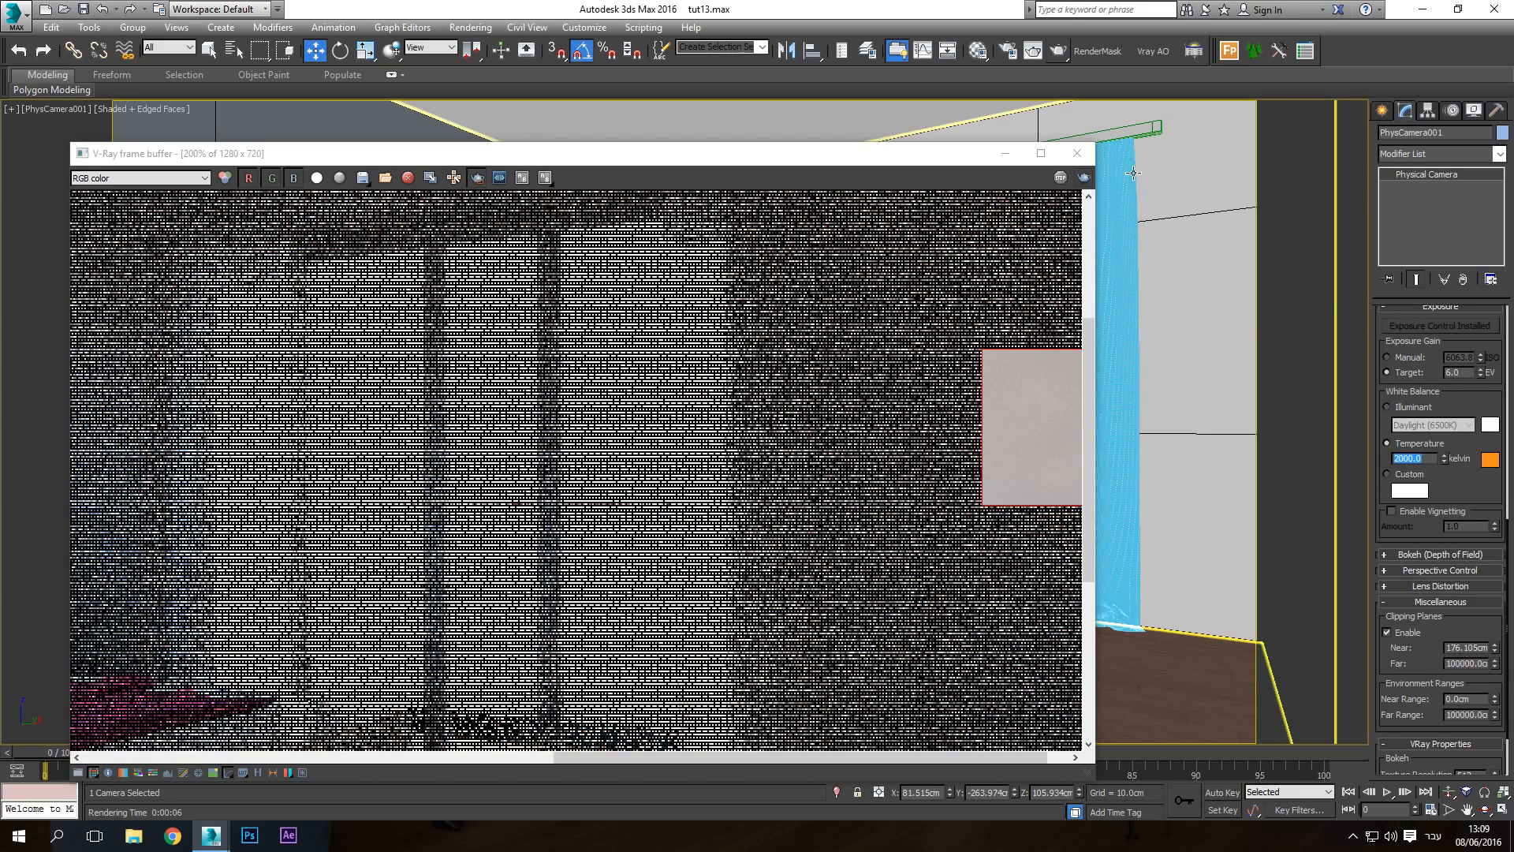
{"action": "left_click", "coordinate": [1084, 178]}
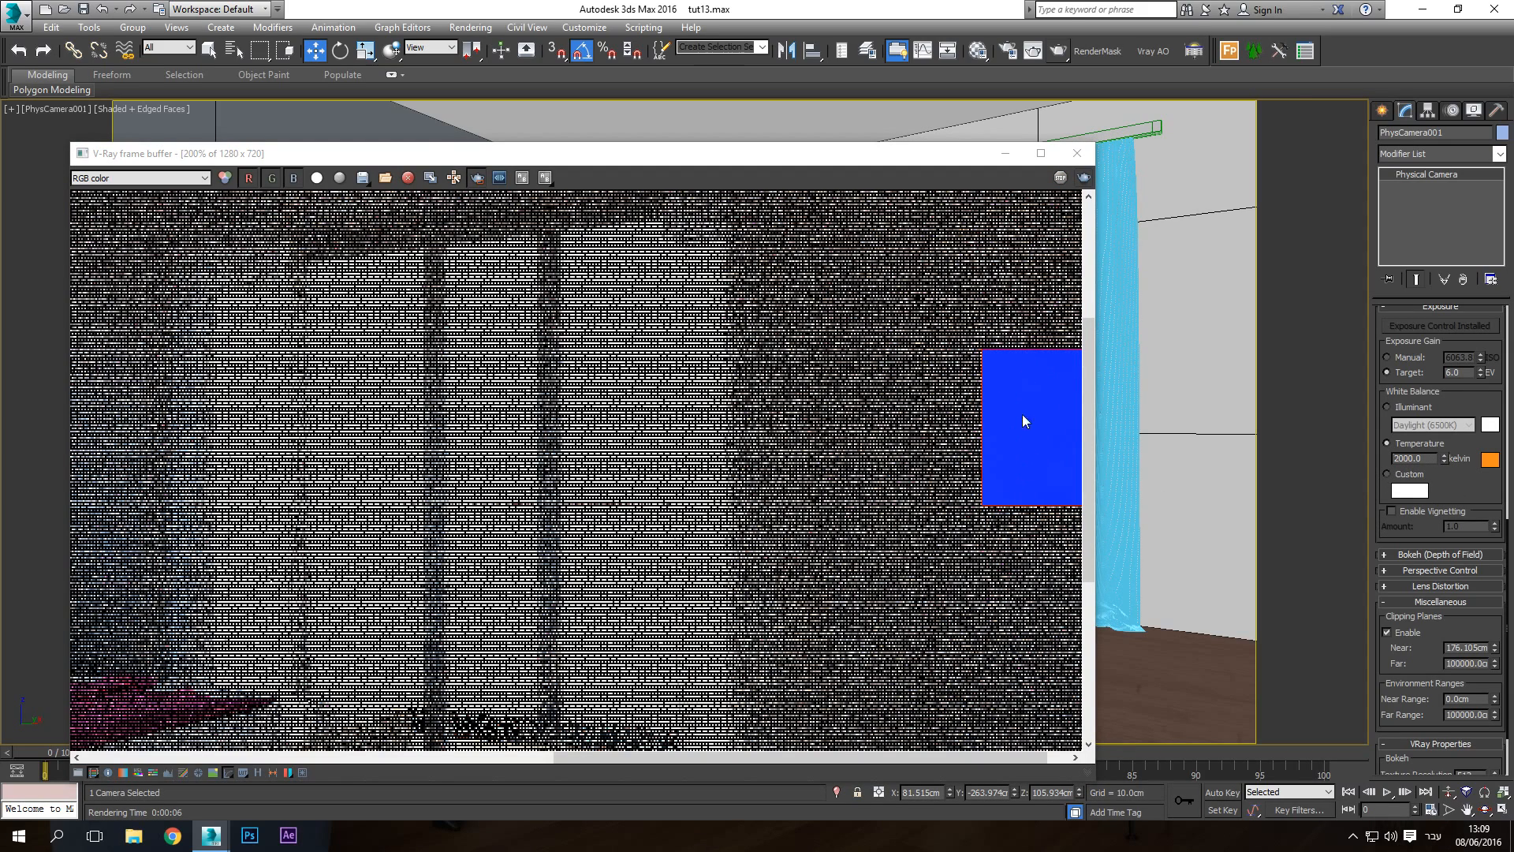
Try a white balance temperature of 7000 kelvin, re-render the wall patch and read its pixel color
{"action": "left_click", "coordinate": [1429, 459]}
{"action": "type", "text": "6500"}
{"action": "key", "text": "Return"}
{"action": "type", "text": "7000"}
{"action": "key", "text": "Return"}
{"action": "left_click", "coordinate": [1086, 177]}
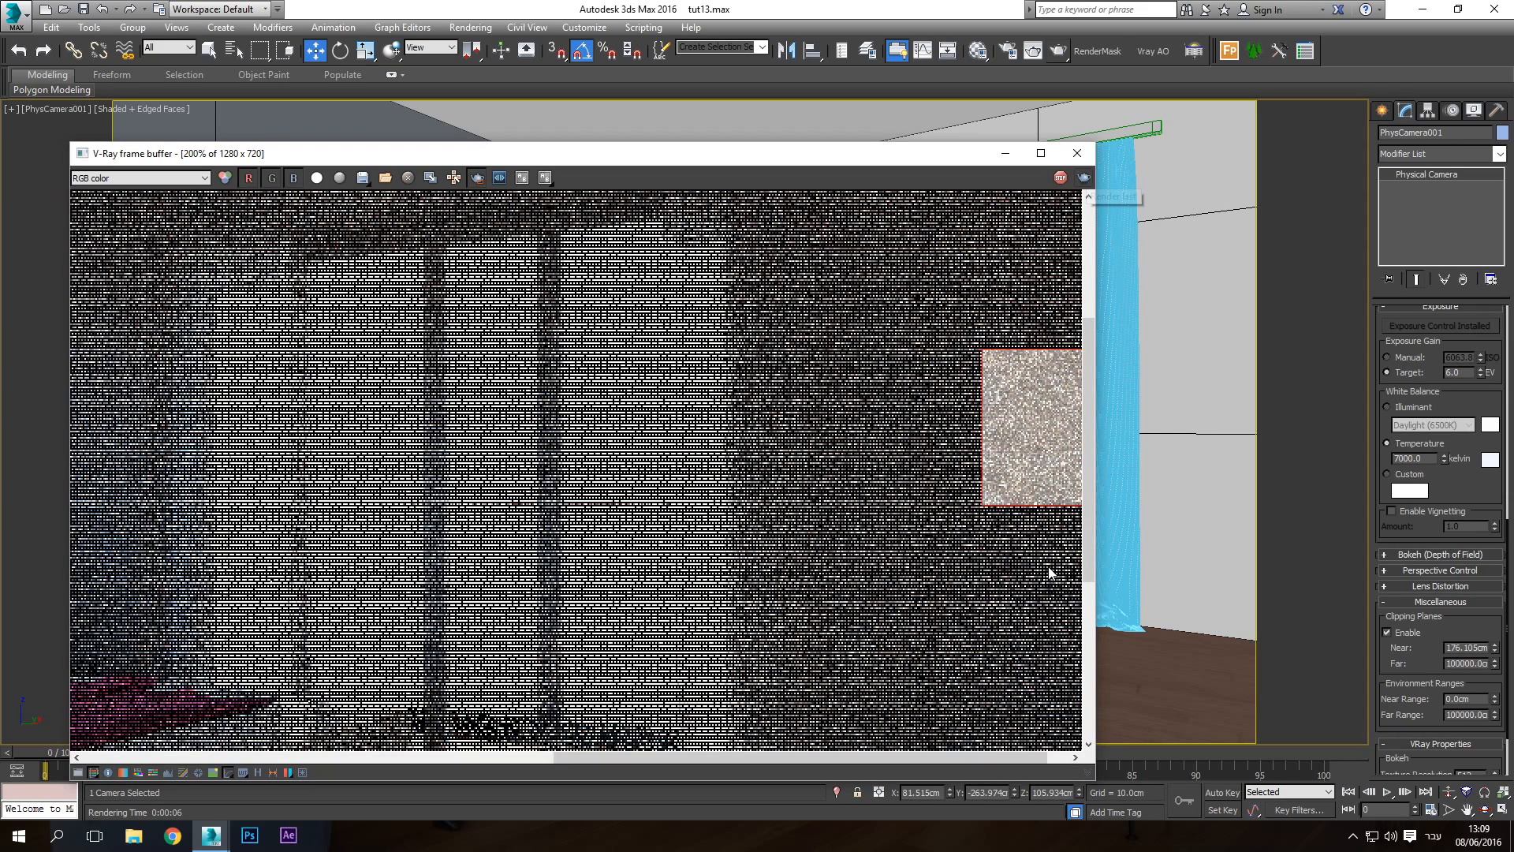
{"action": "right_click", "coordinate": [1031, 408]}
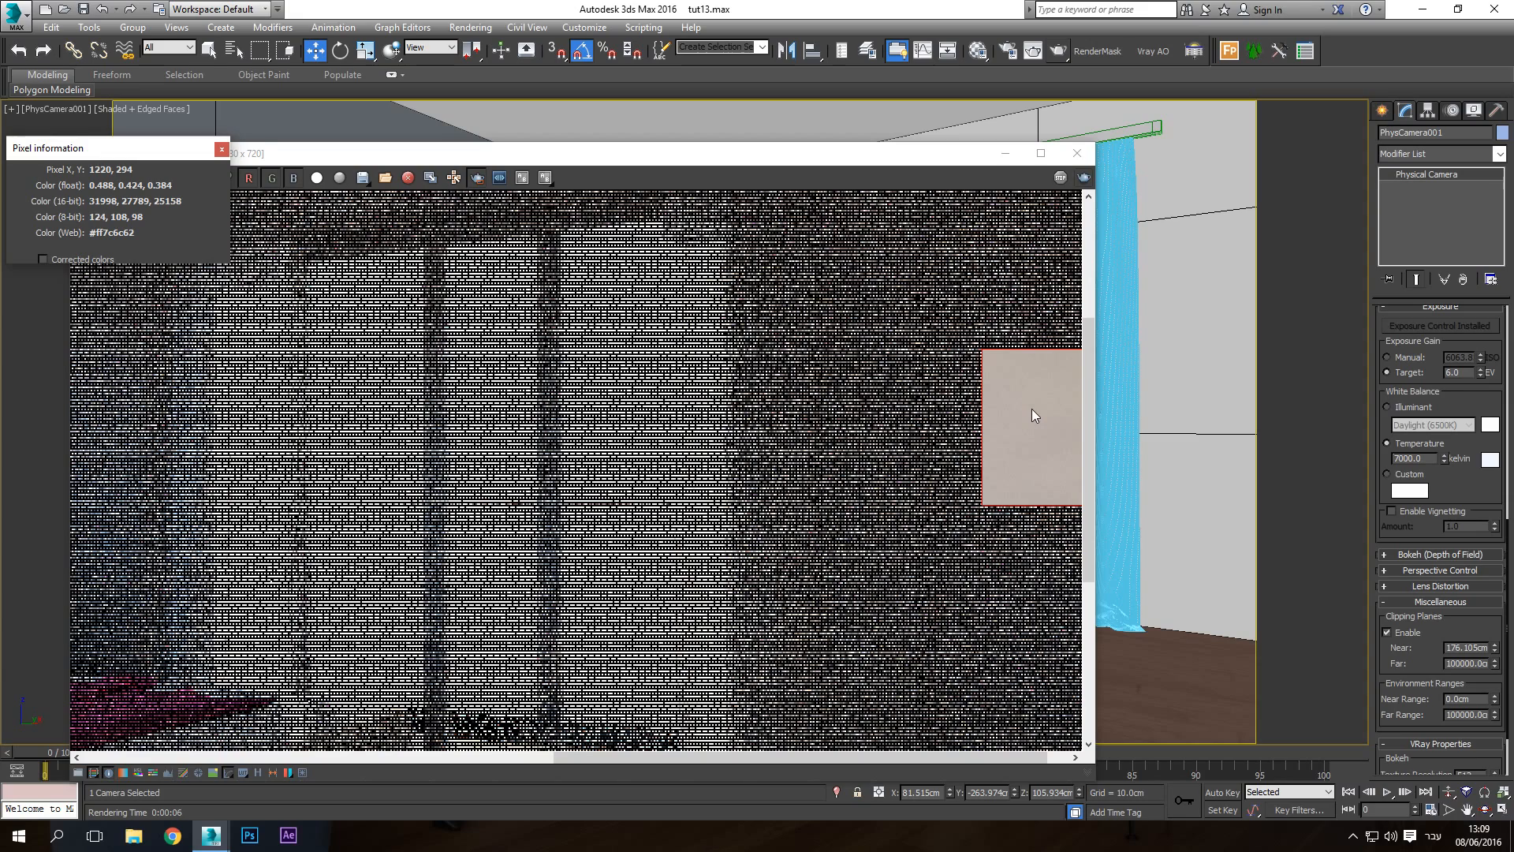
Set the white balance temperature back to 6500 kelvin and switch the white balance to Illuminant, Daylight (6500K)
{"action": "double_click", "coordinate": [1425, 459]}
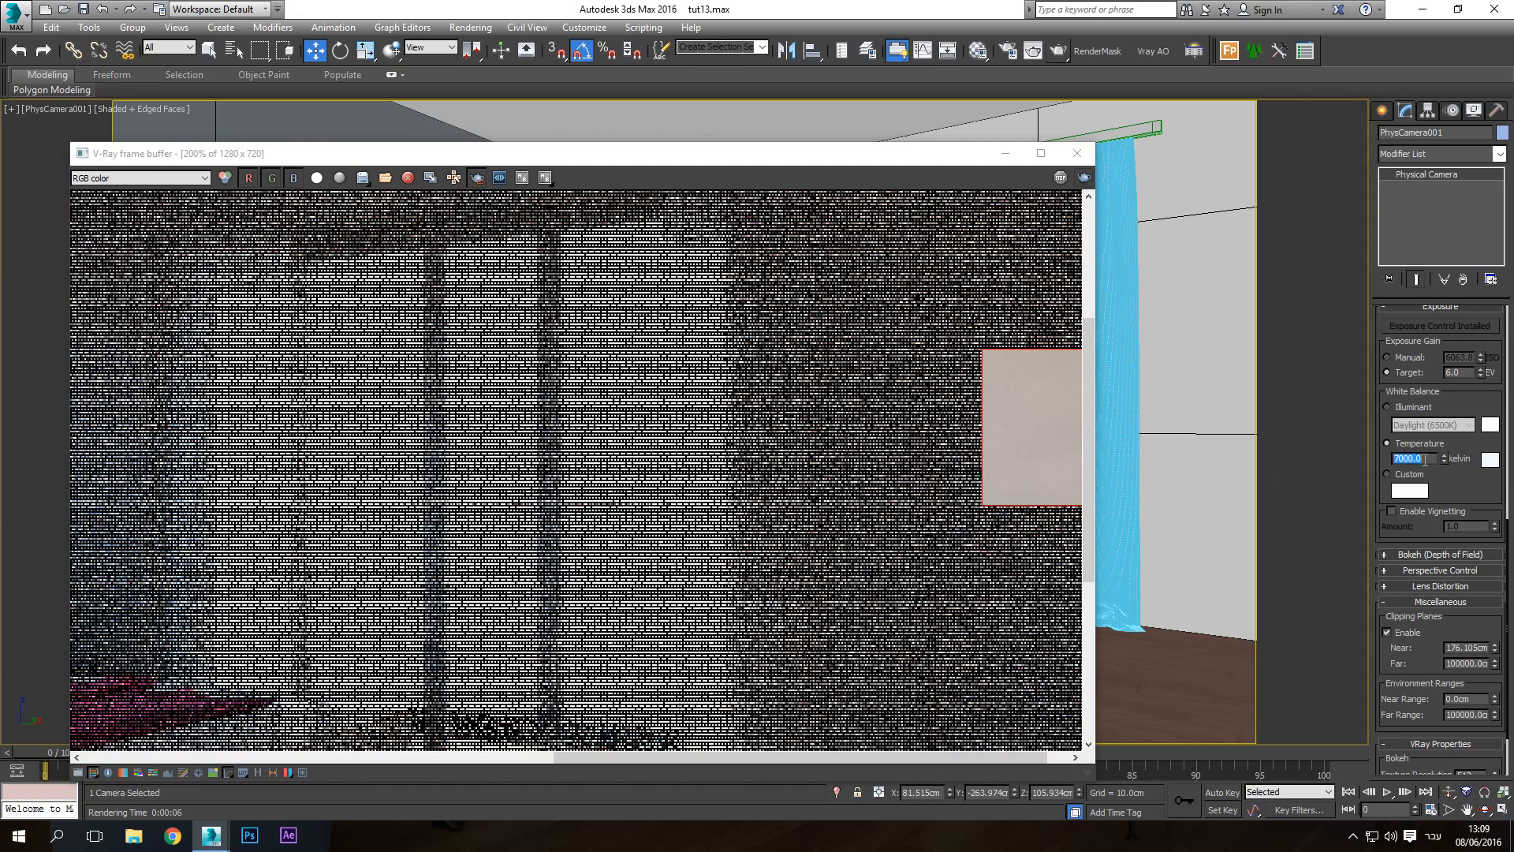
{"action": "type", "text": "6500"}
{"action": "key", "text": "Return"}
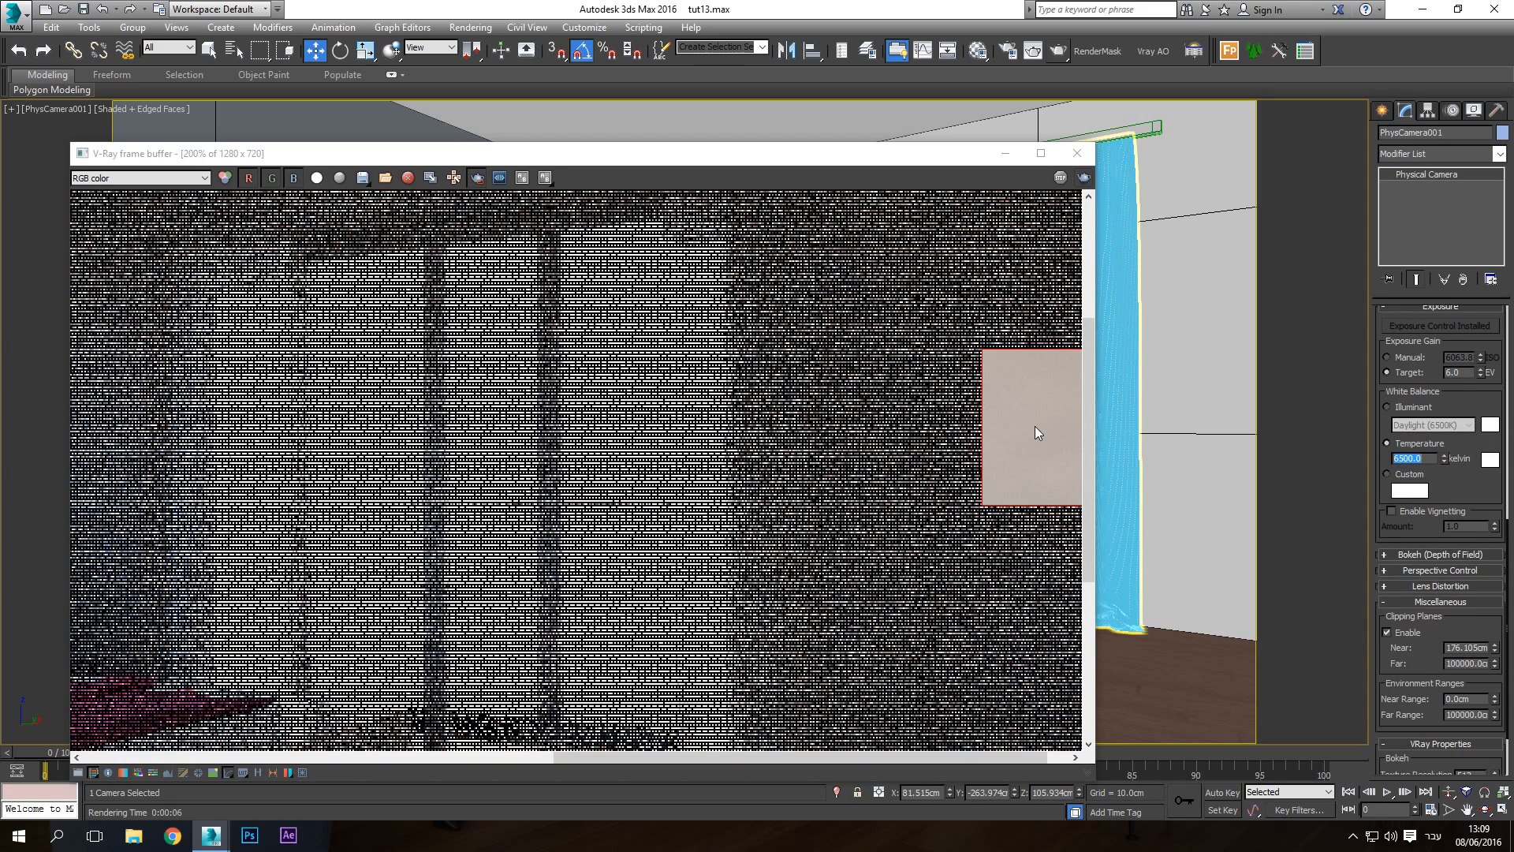
{"action": "left_click", "coordinate": [1387, 408]}
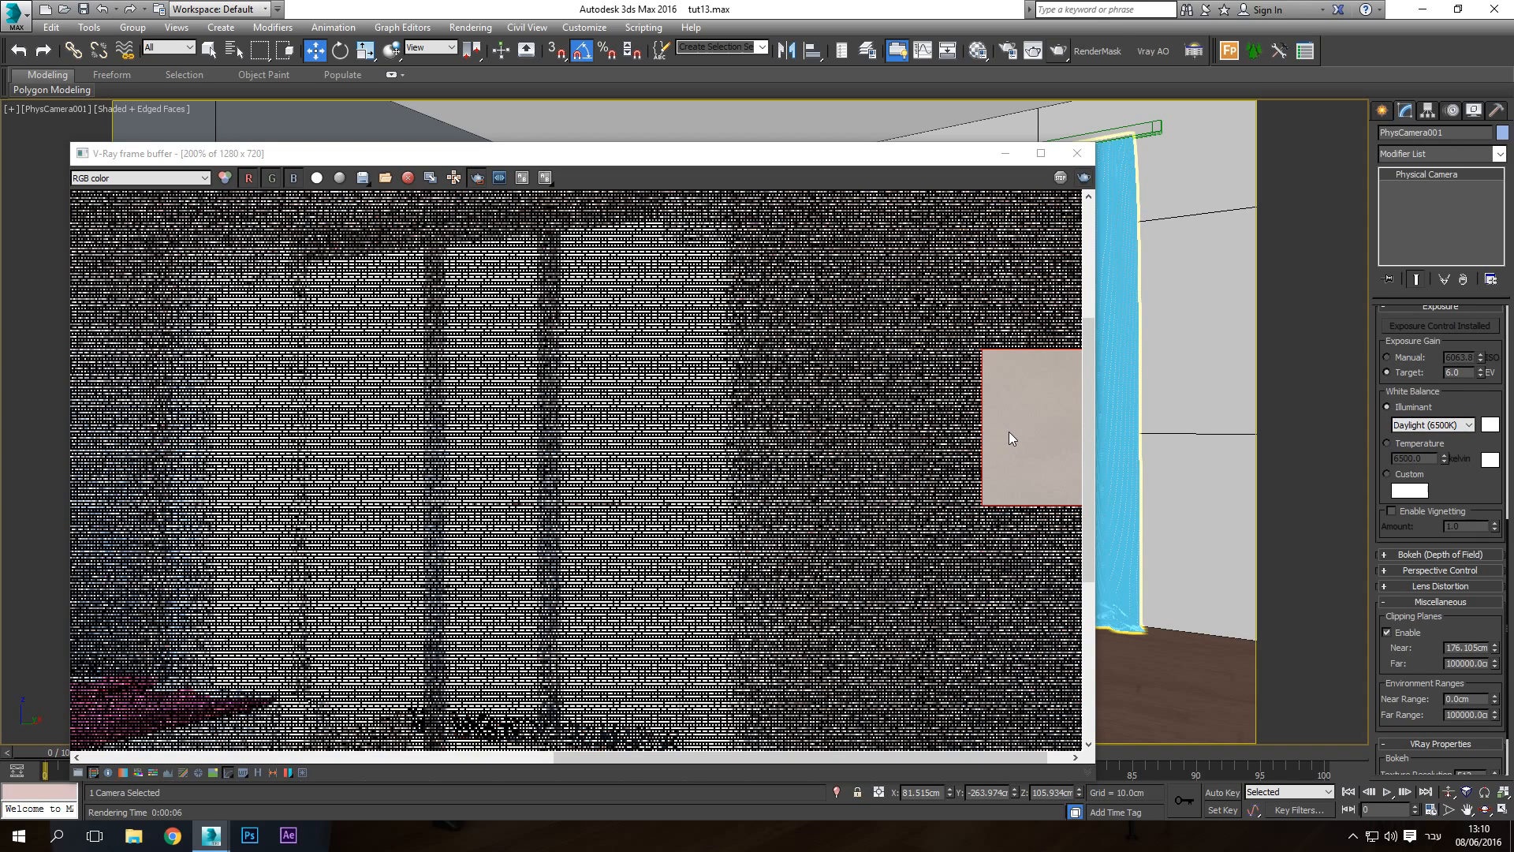
Show the whole image in the frame buffer and start another render
{"action": "scroll", "coordinate": [1012, 438], "scroll_direction": "down", "scroll_amount": 1}
{"action": "scroll", "coordinate": [1049, 432], "scroll_direction": "up", "scroll_amount": 1}
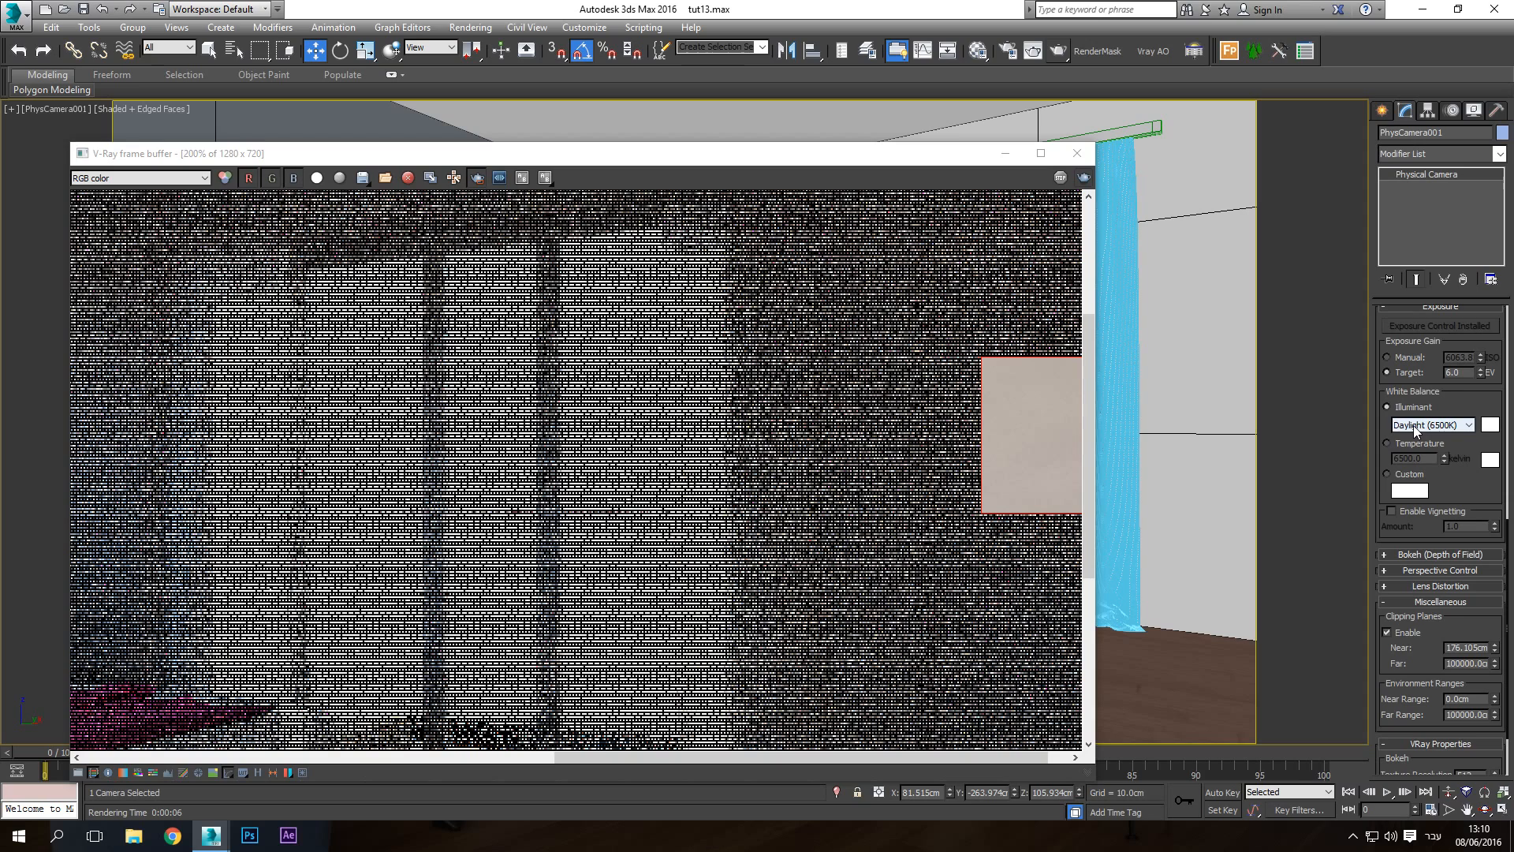
{"action": "scroll", "coordinate": [819, 359], "scroll_direction": "down", "scroll_amount": 1}
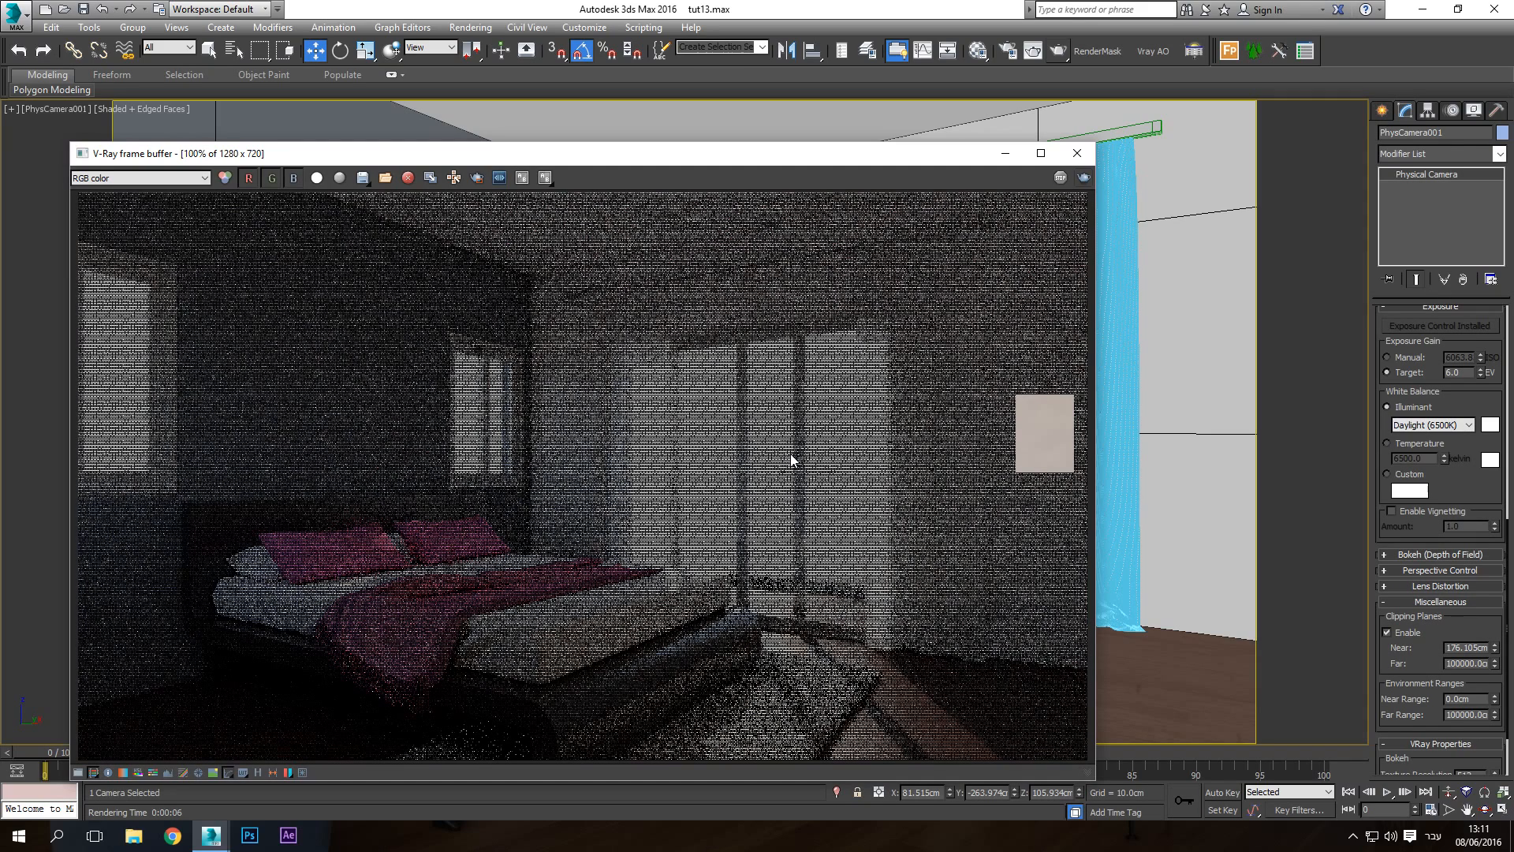
{"action": "left_click", "coordinate": [1084, 178]}
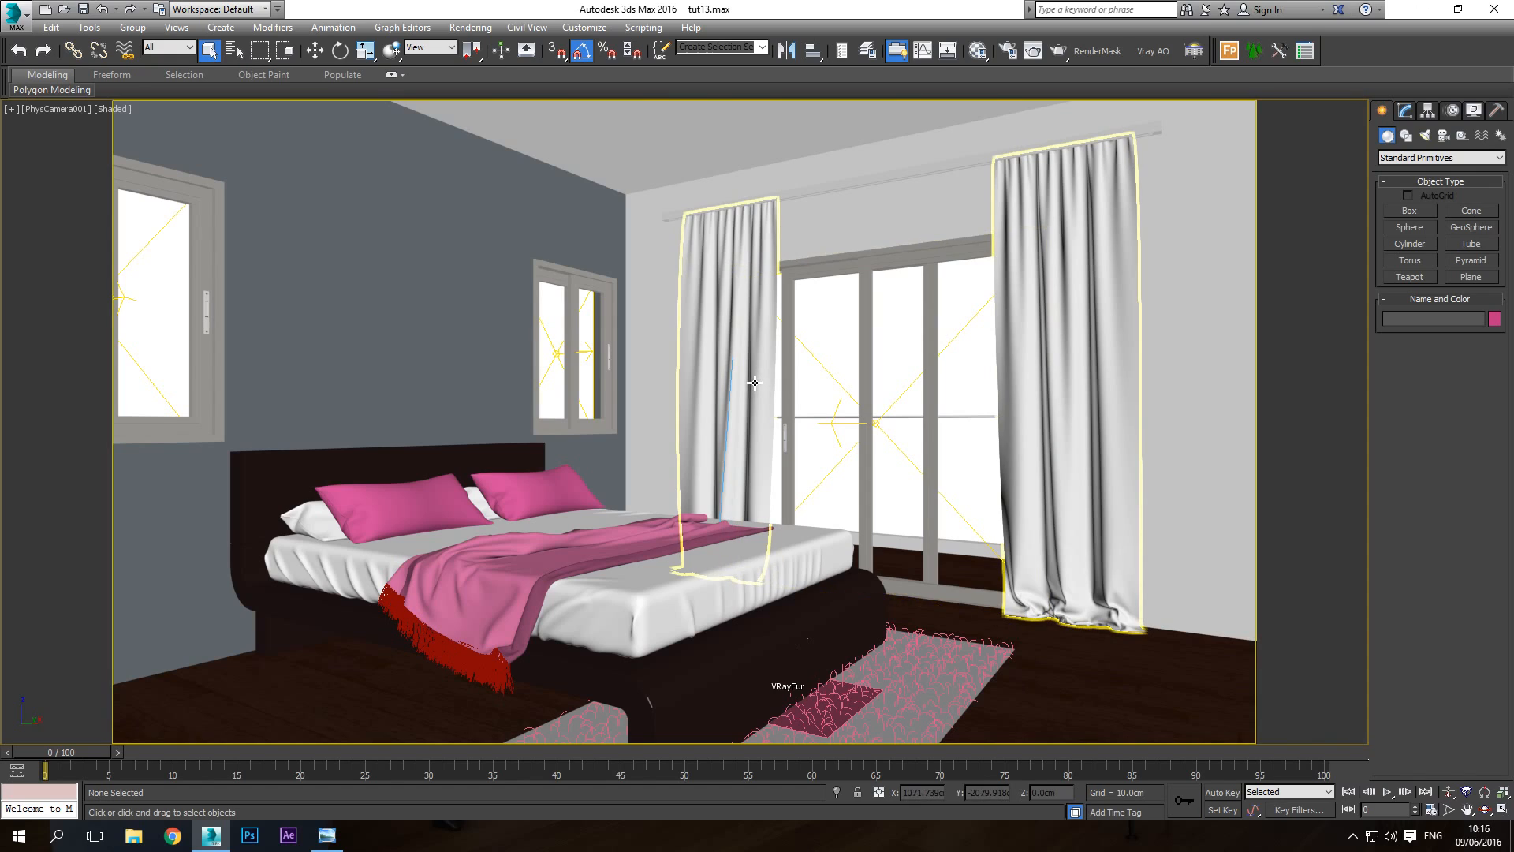
{"action": "key", "text": "p"}
{"action": "key", "text": "ctrl+r"}
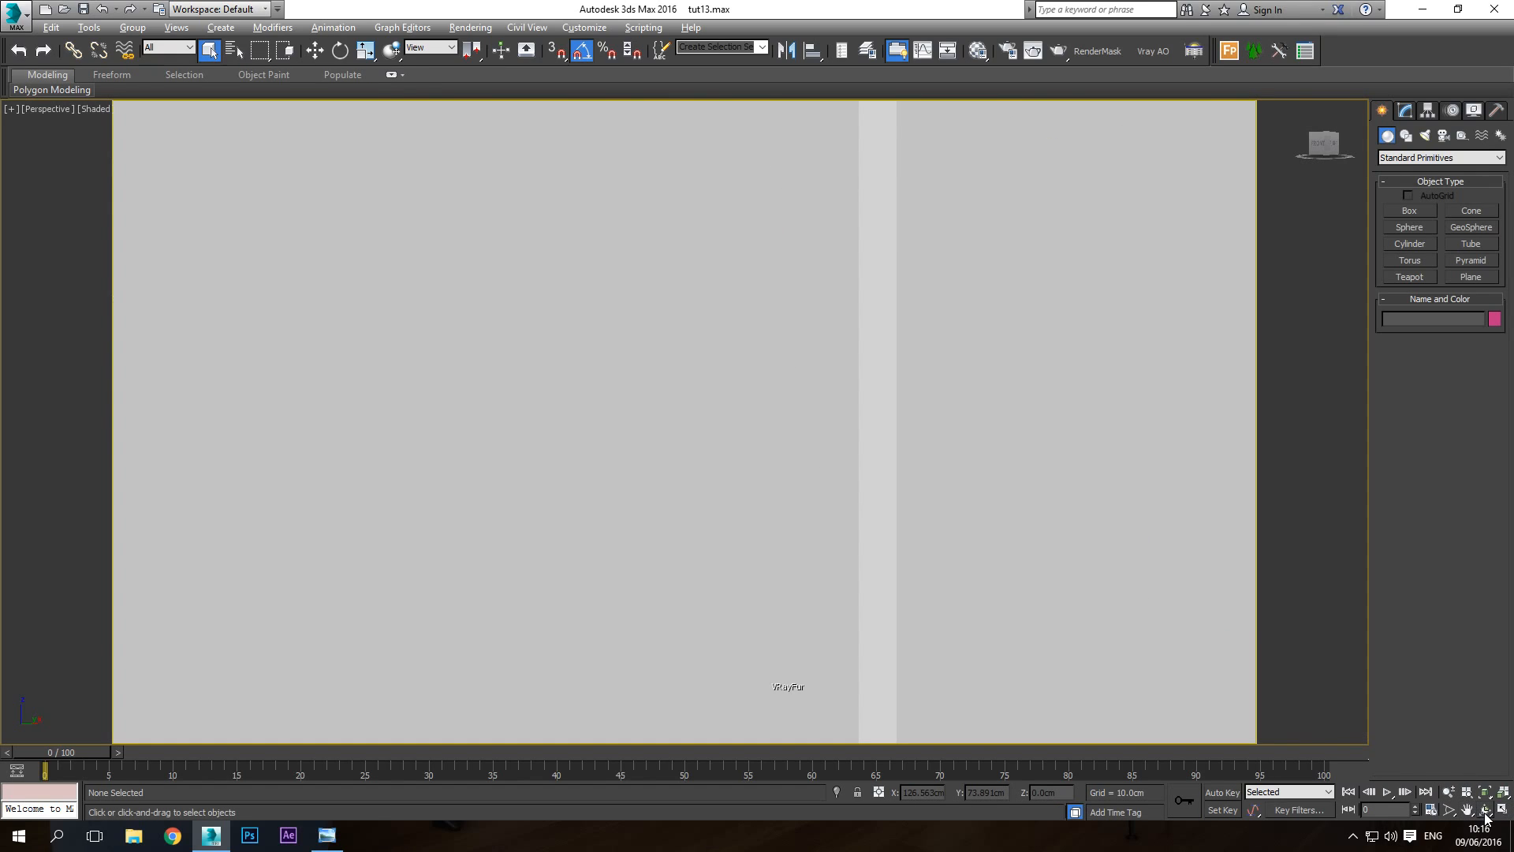
{"action": "left_click_drag", "start_coordinate": [747, 400], "coordinate": [629, 406]}
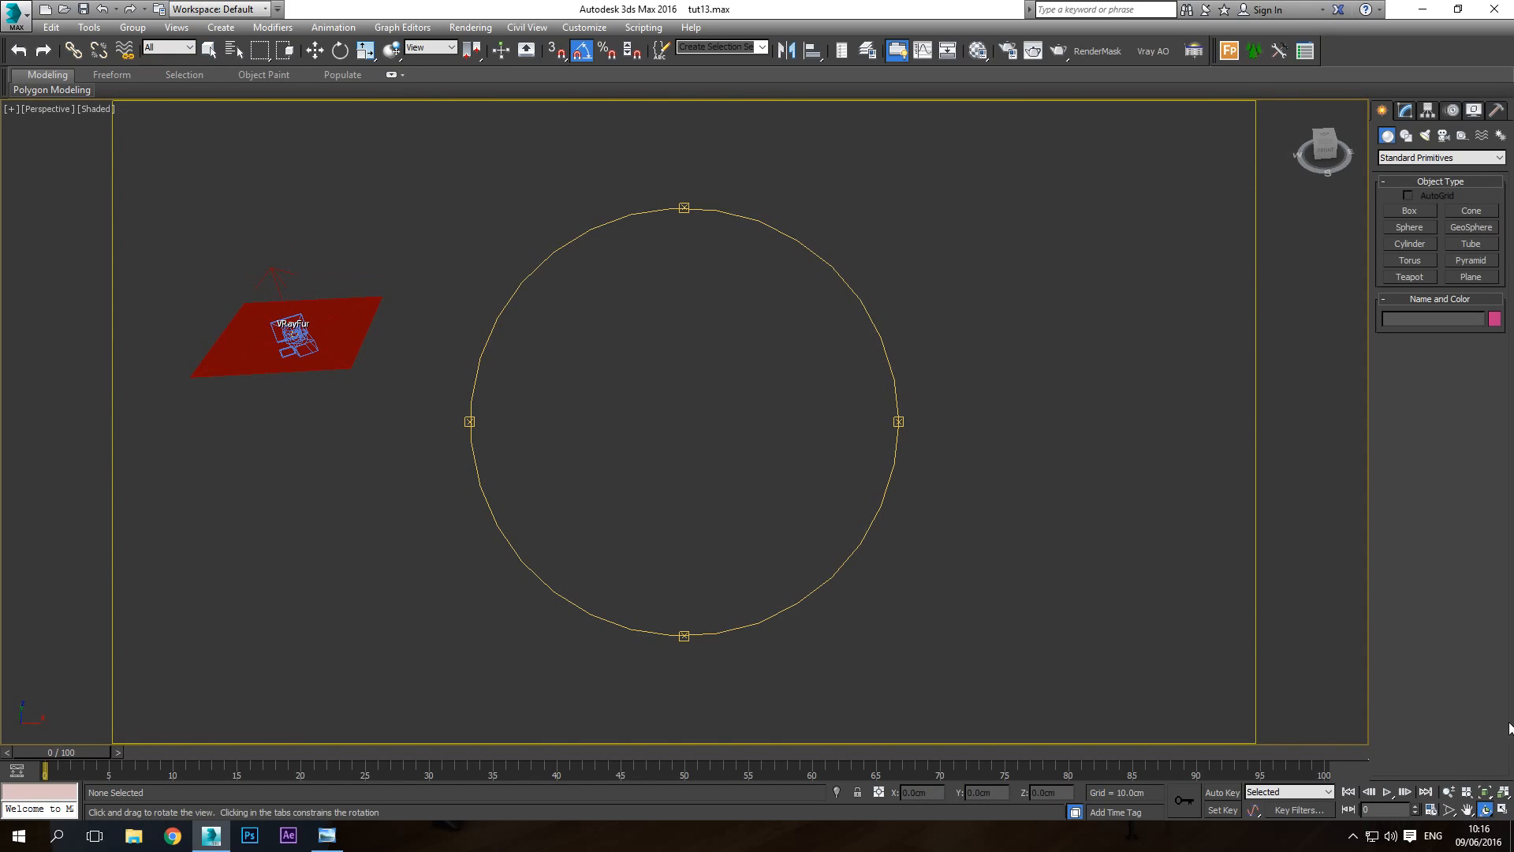
{"action": "left_click", "coordinate": [1484, 792]}
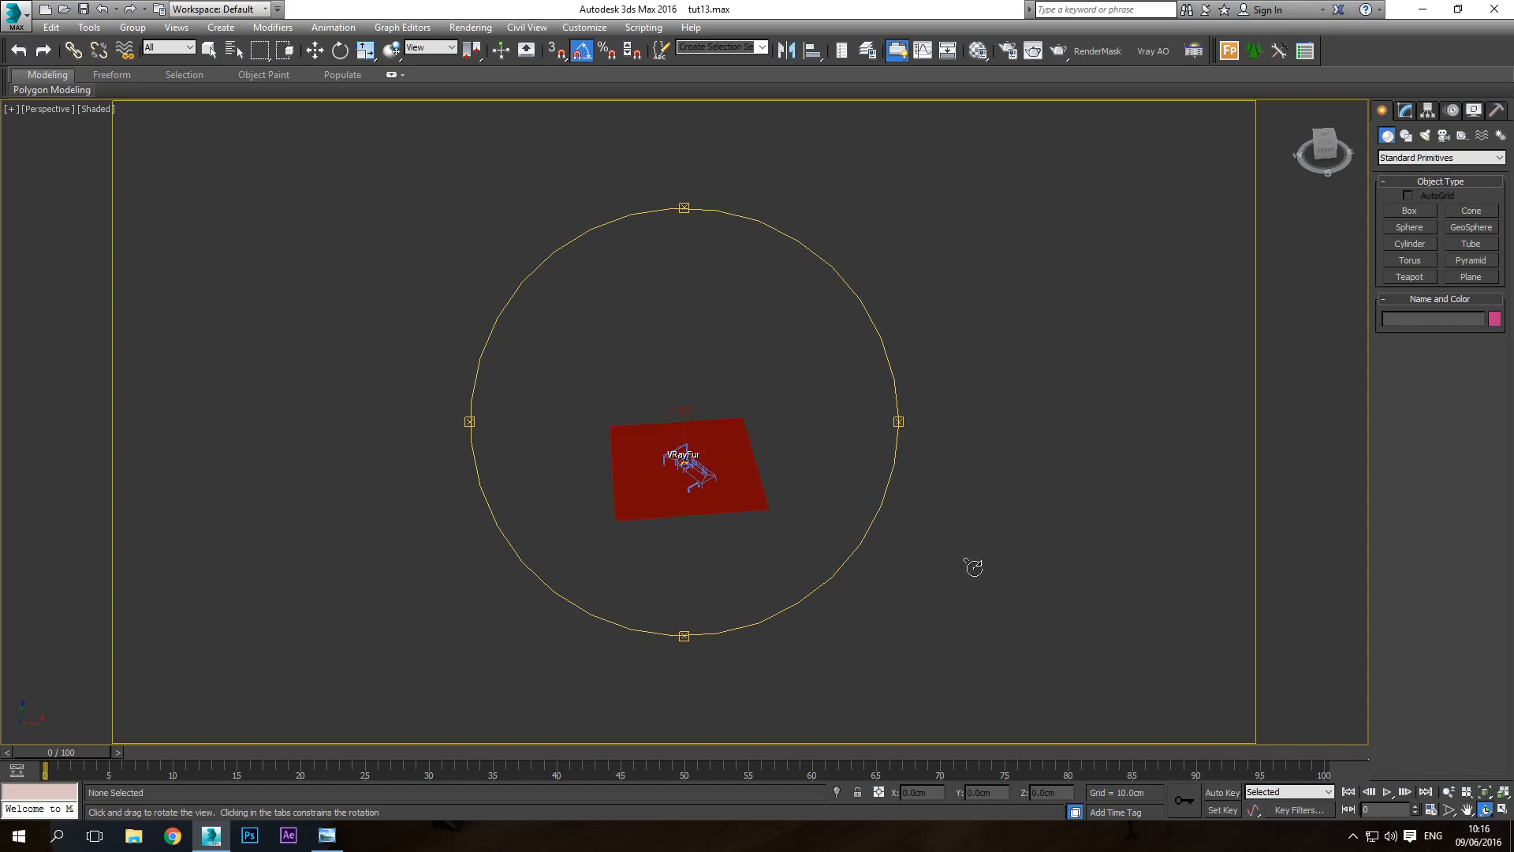
{"action": "left_click_drag", "start_coordinate": [687, 450], "coordinate": [710, 466]}
{"action": "middle_click_drag", "start_coordinate": [710, 465], "coordinate": [657, 448]}
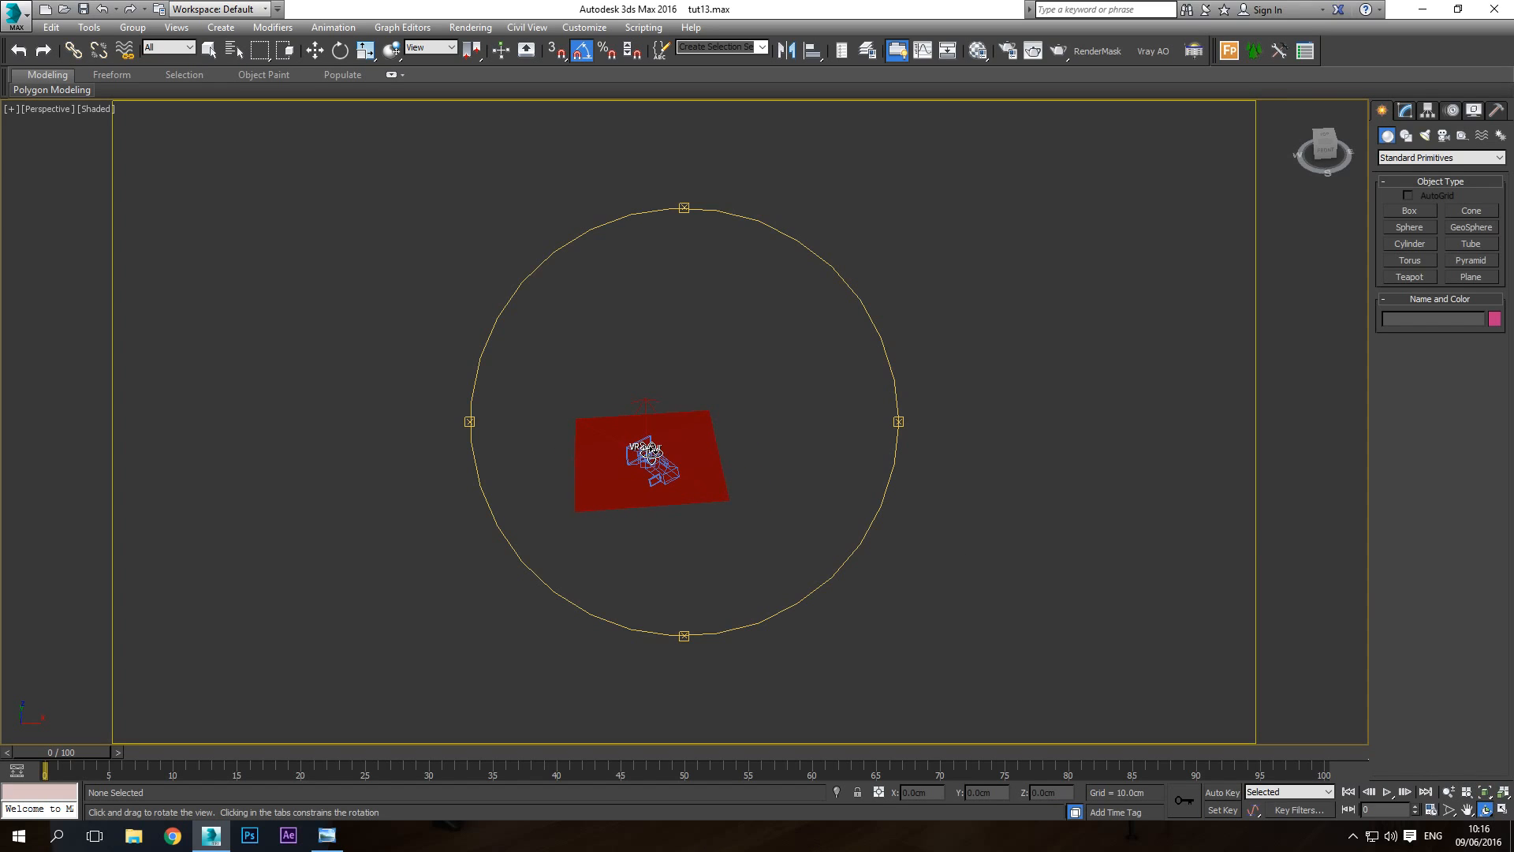
{"action": "right_click", "coordinate": [713, 436]}
{"action": "key", "text": "c"}
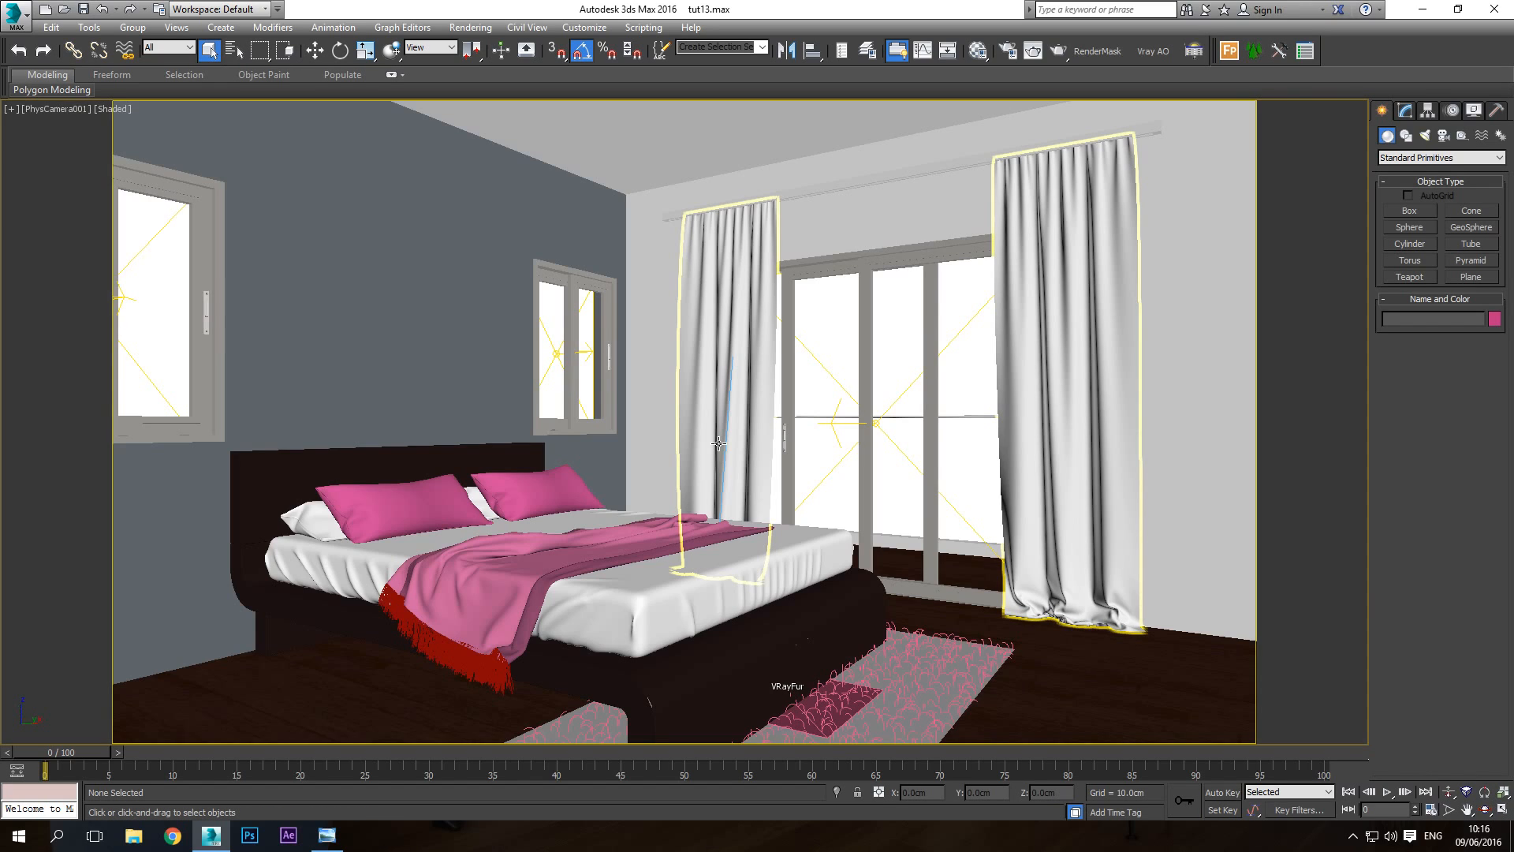
Select the doorway plane light VRayLight005 in a wireframe perspective view and review its parameters
{"action": "key", "text": "p"}
{"action": "left_click", "coordinate": [1485, 809]}
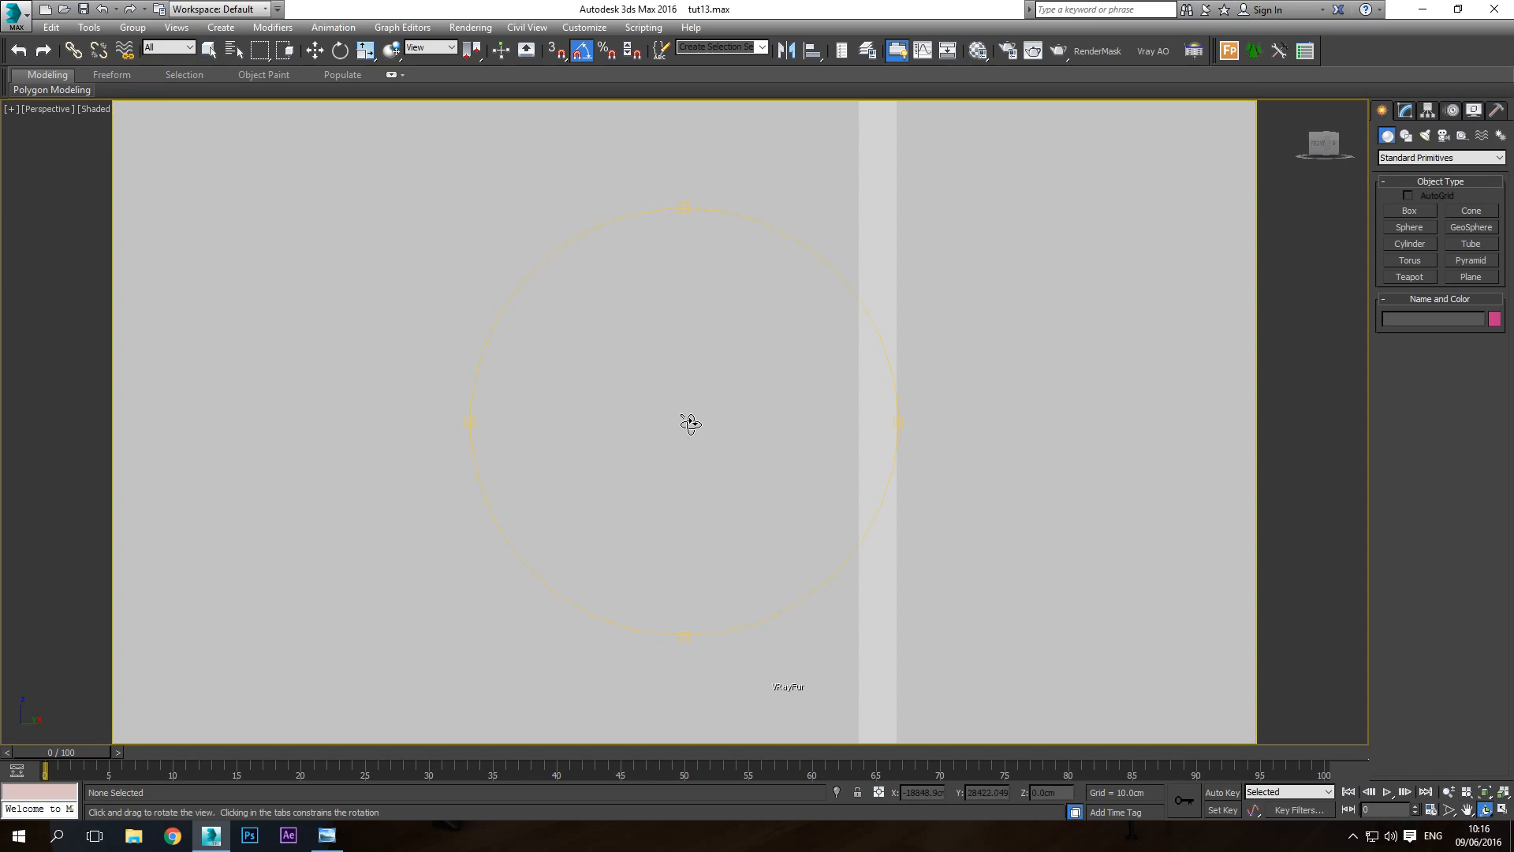
{"action": "left_click_drag", "start_coordinate": [690, 424], "coordinate": [307, 423]}
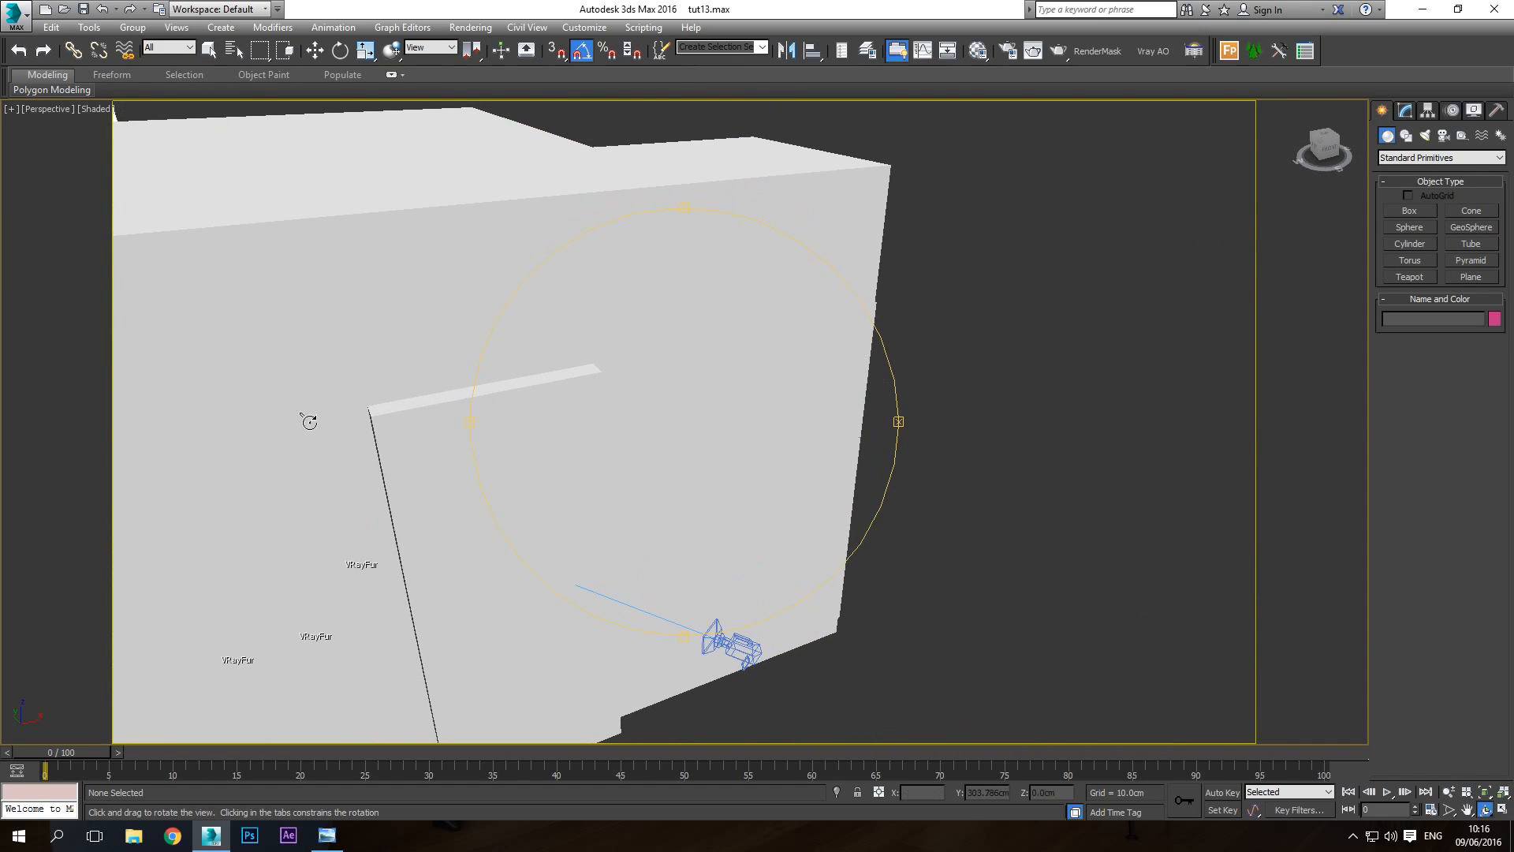
{"action": "key", "text": "F3"}
{"action": "key", "text": "Escape"}
{"action": "left_click", "coordinate": [812, 418]}
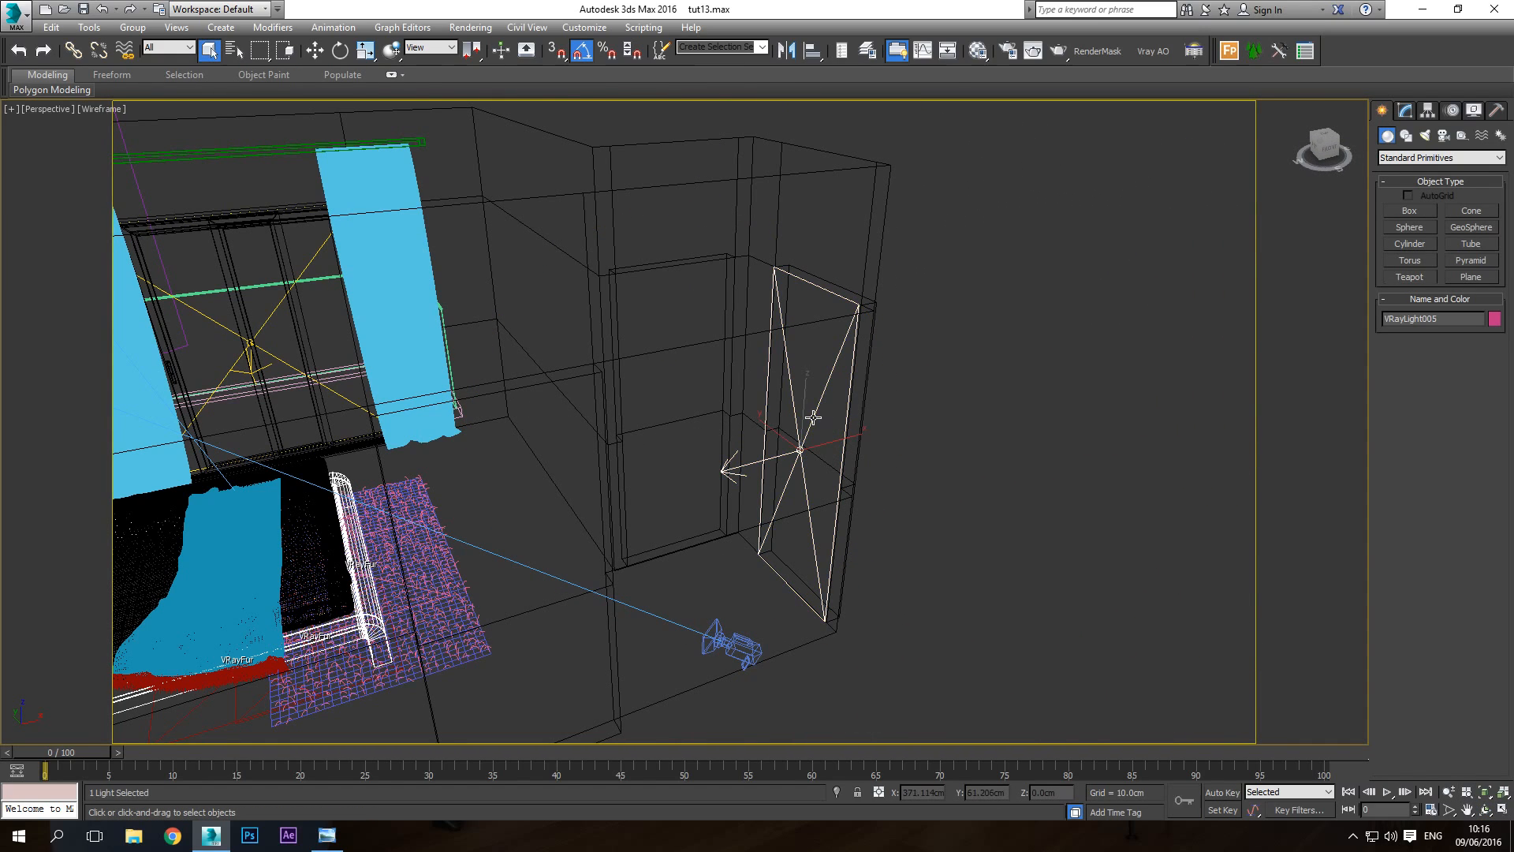
{"action": "scroll", "coordinate": [761, 523], "scroll_direction": "down", "scroll_amount": 4}
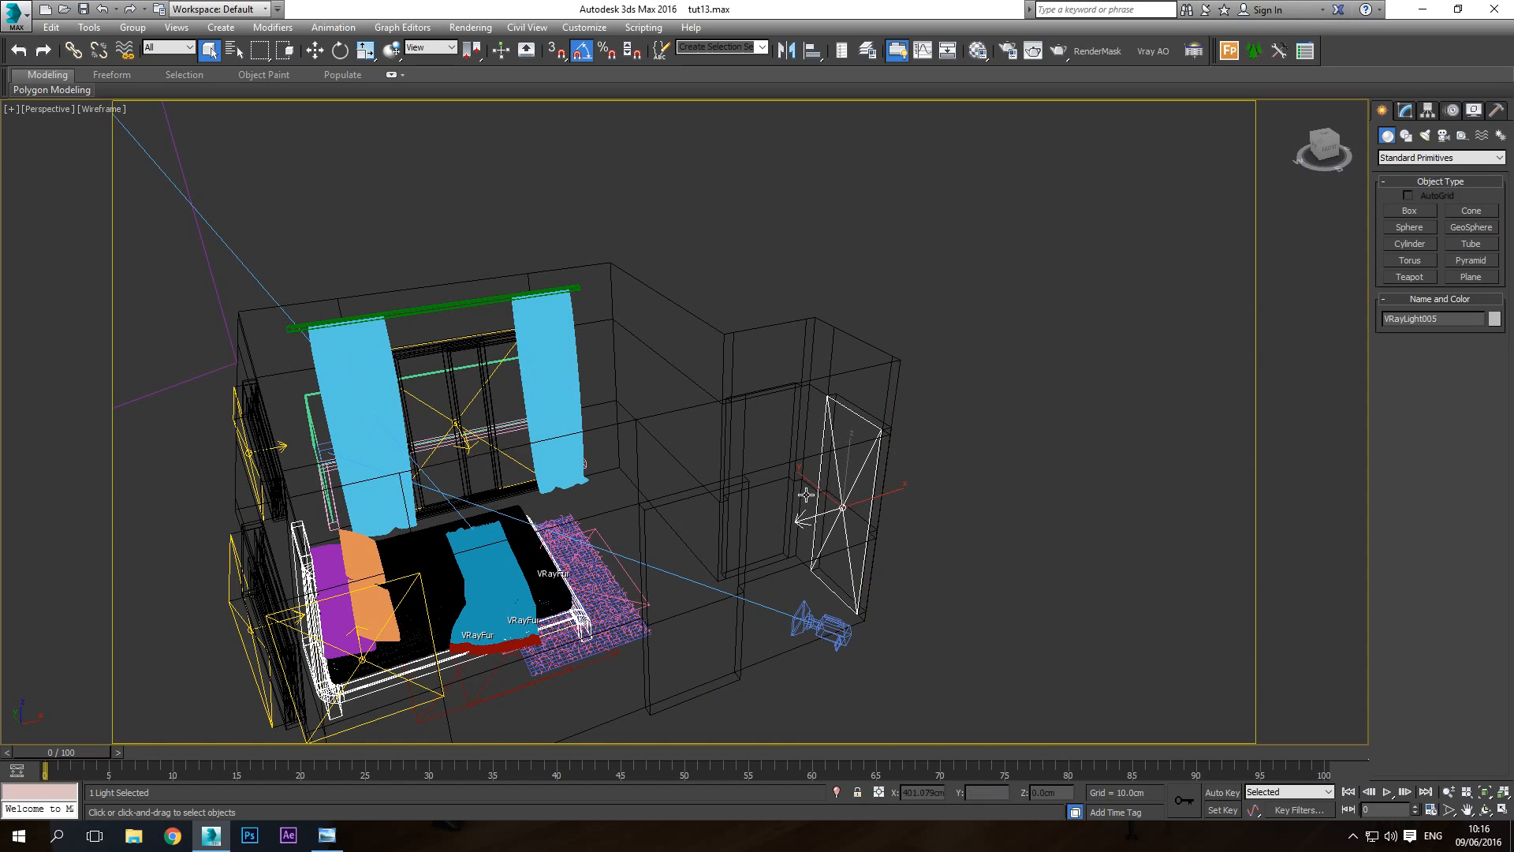
{"action": "left_click", "coordinate": [1414, 115]}
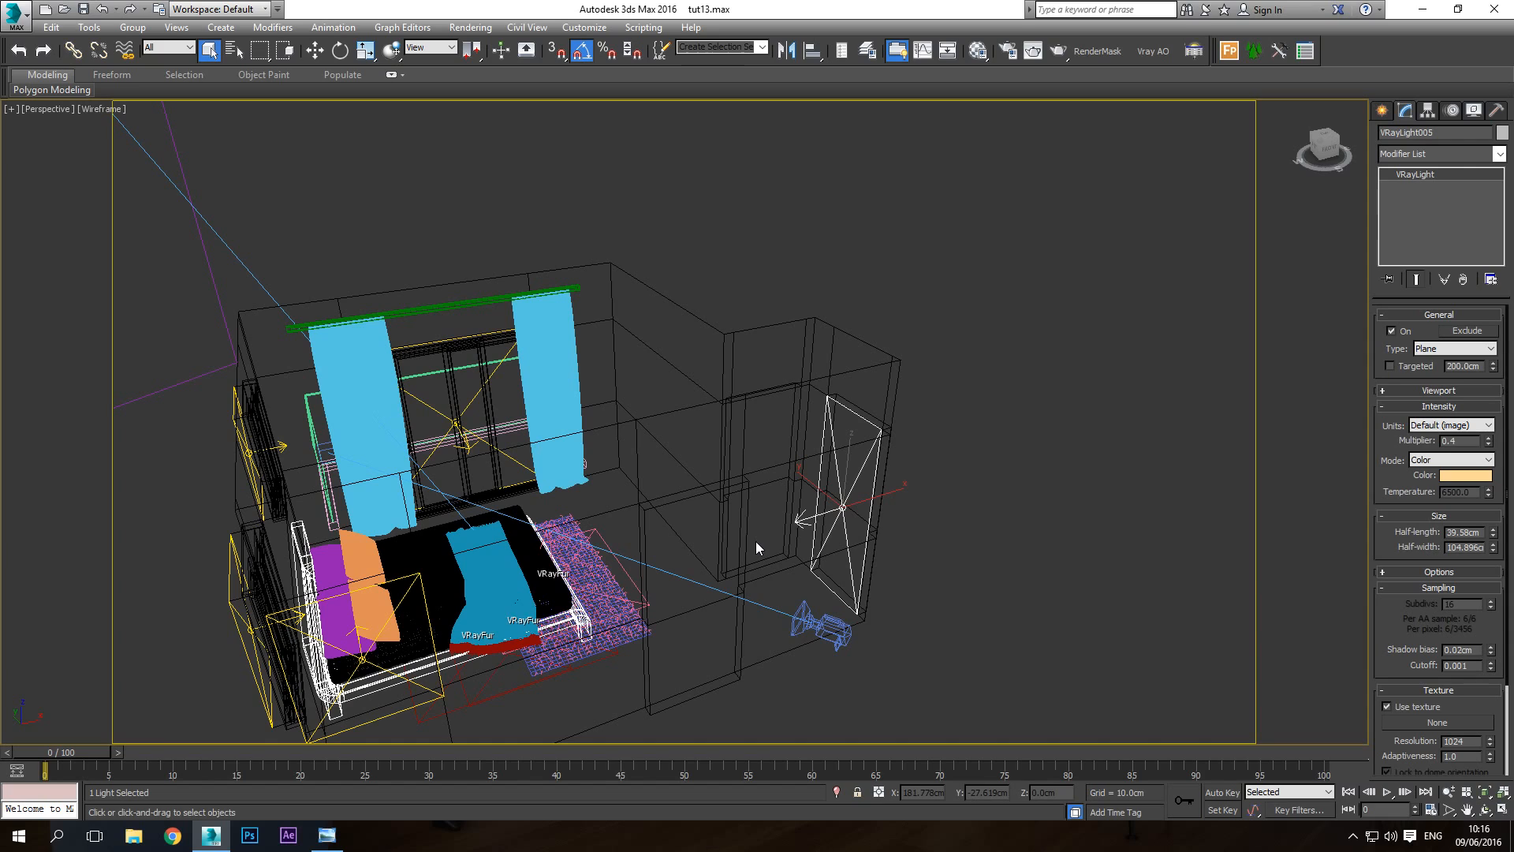
Return to the shaded camera view, select PhysCamera001 and review its exposure and white balance settings
{"action": "key", "text": "c"}
{"action": "key", "text": "F3"}
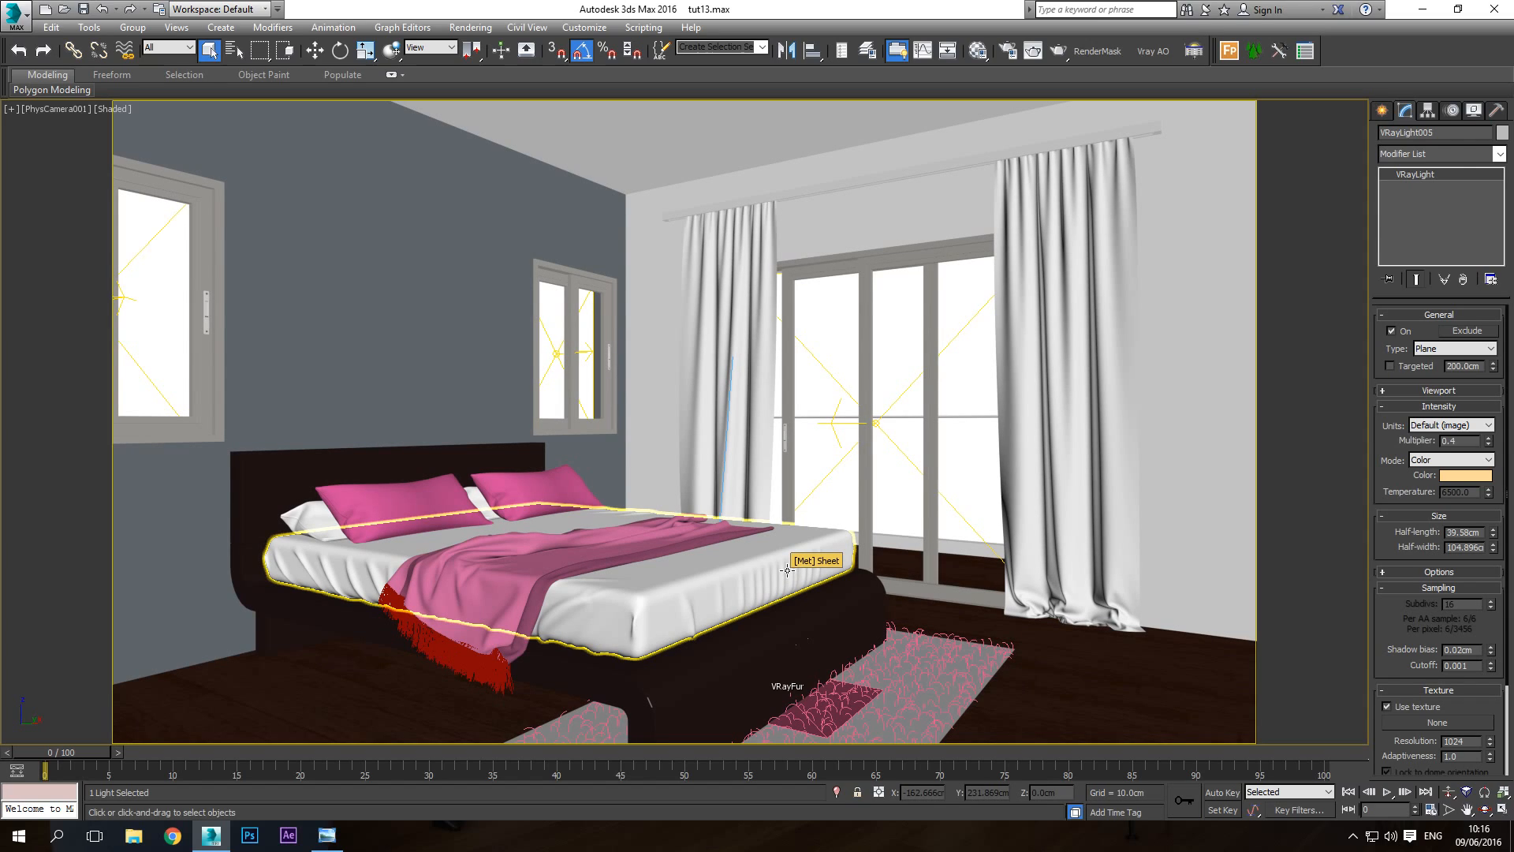
{"action": "left_click", "coordinate": [235, 50]}
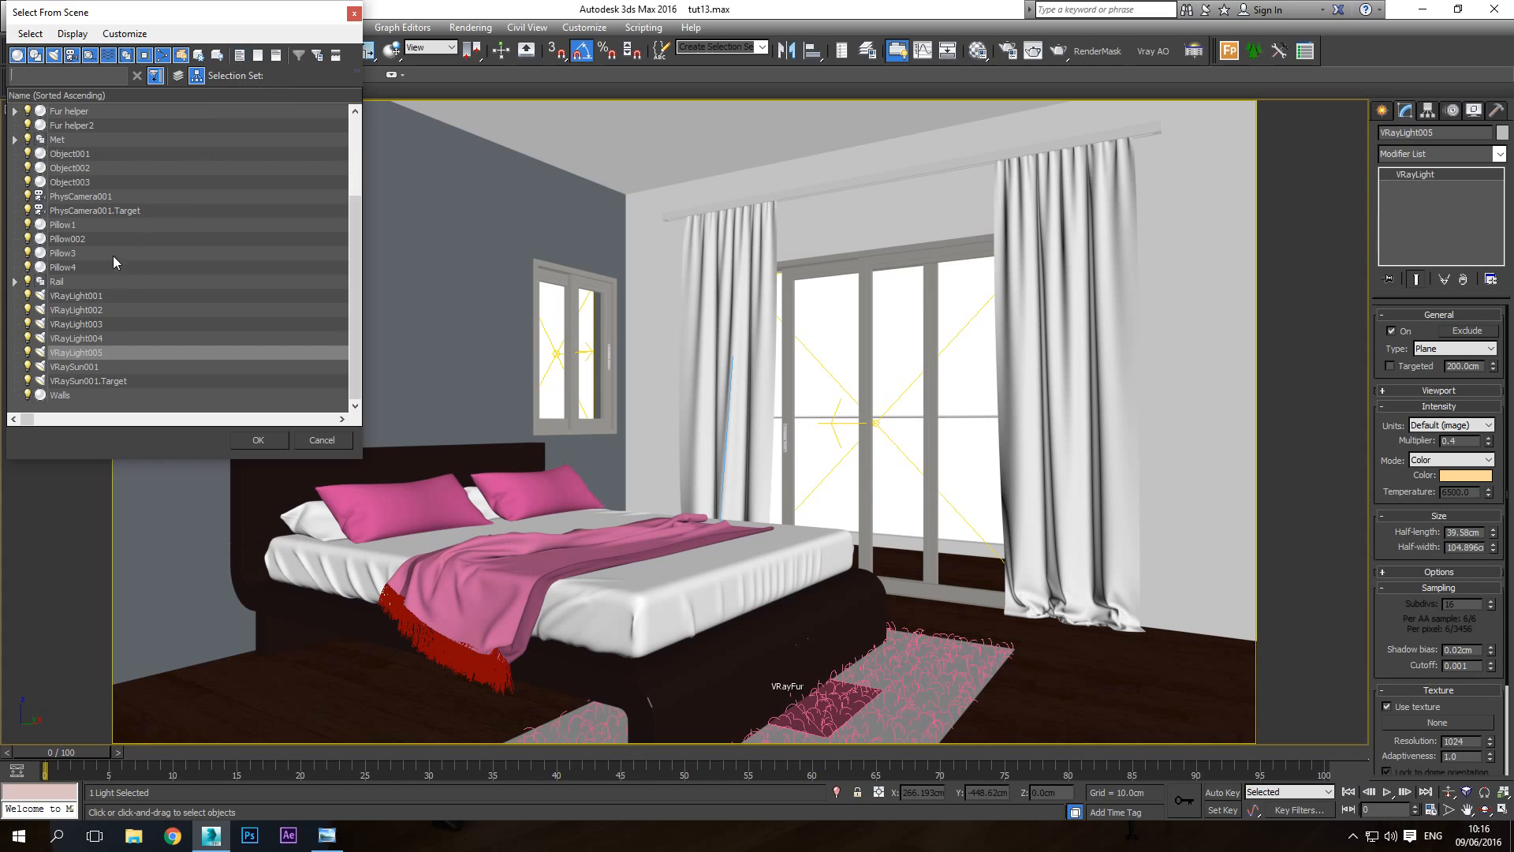
{"action": "double_click", "coordinate": [79, 196]}
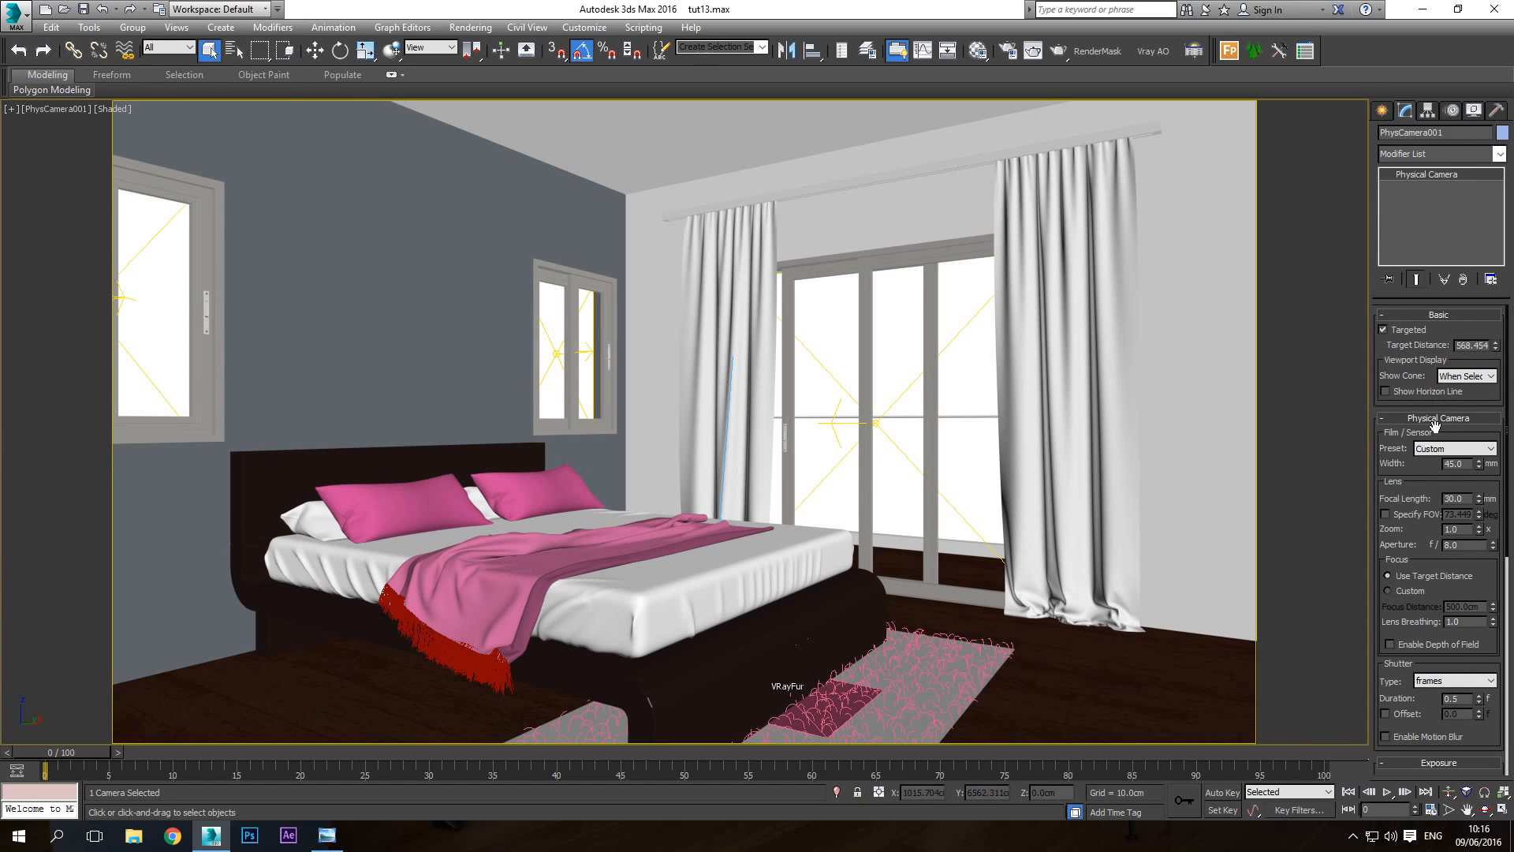
{"action": "left_click_drag", "start_coordinate": [1449, 405], "coordinate": [1426, 191]}
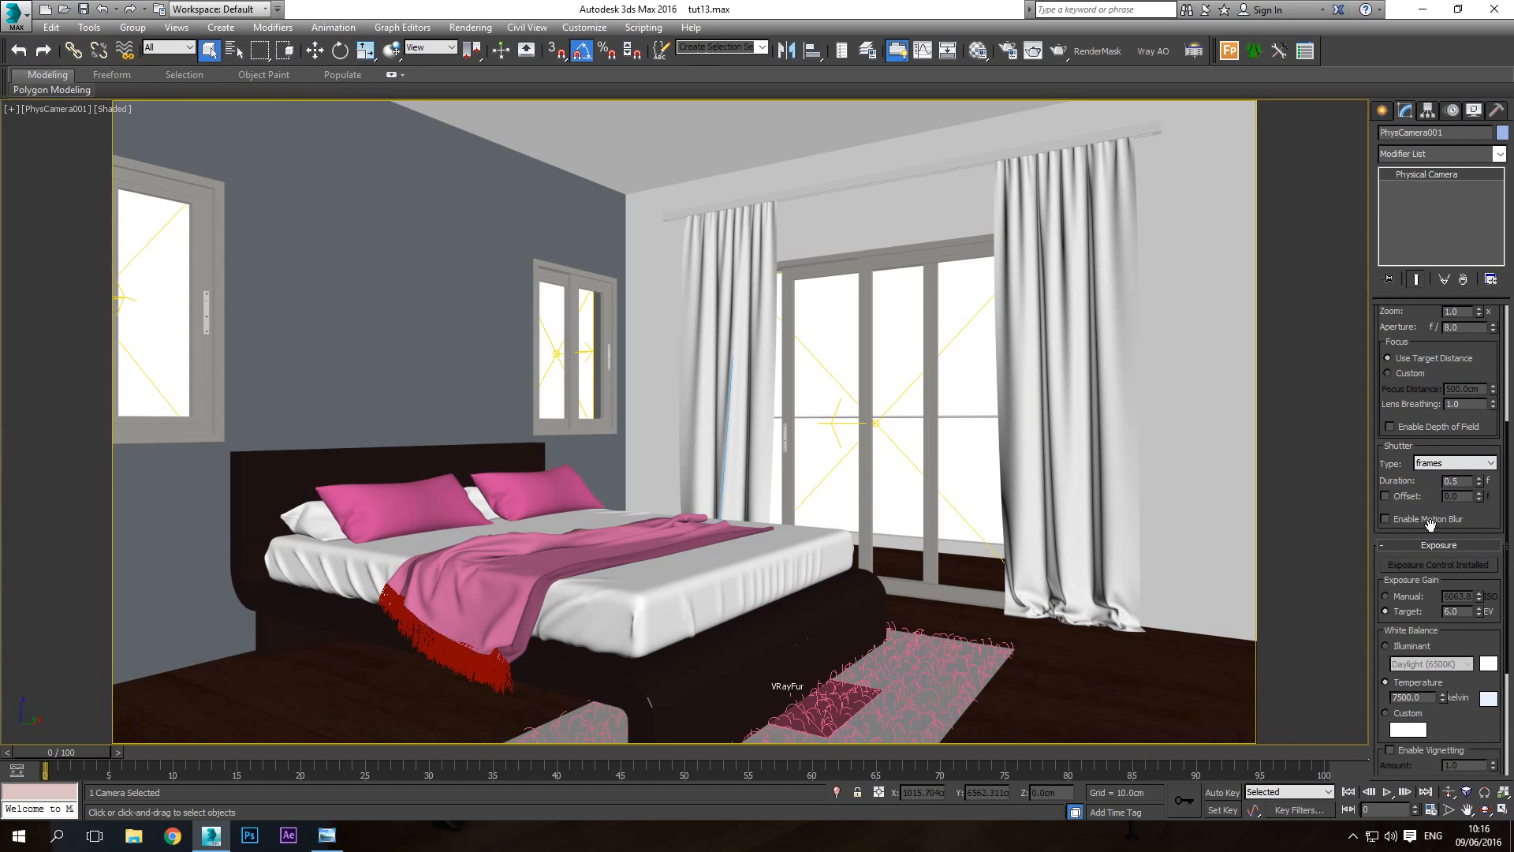
{"action": "left_click_drag", "start_coordinate": [1455, 632], "coordinate": [1385, 580]}
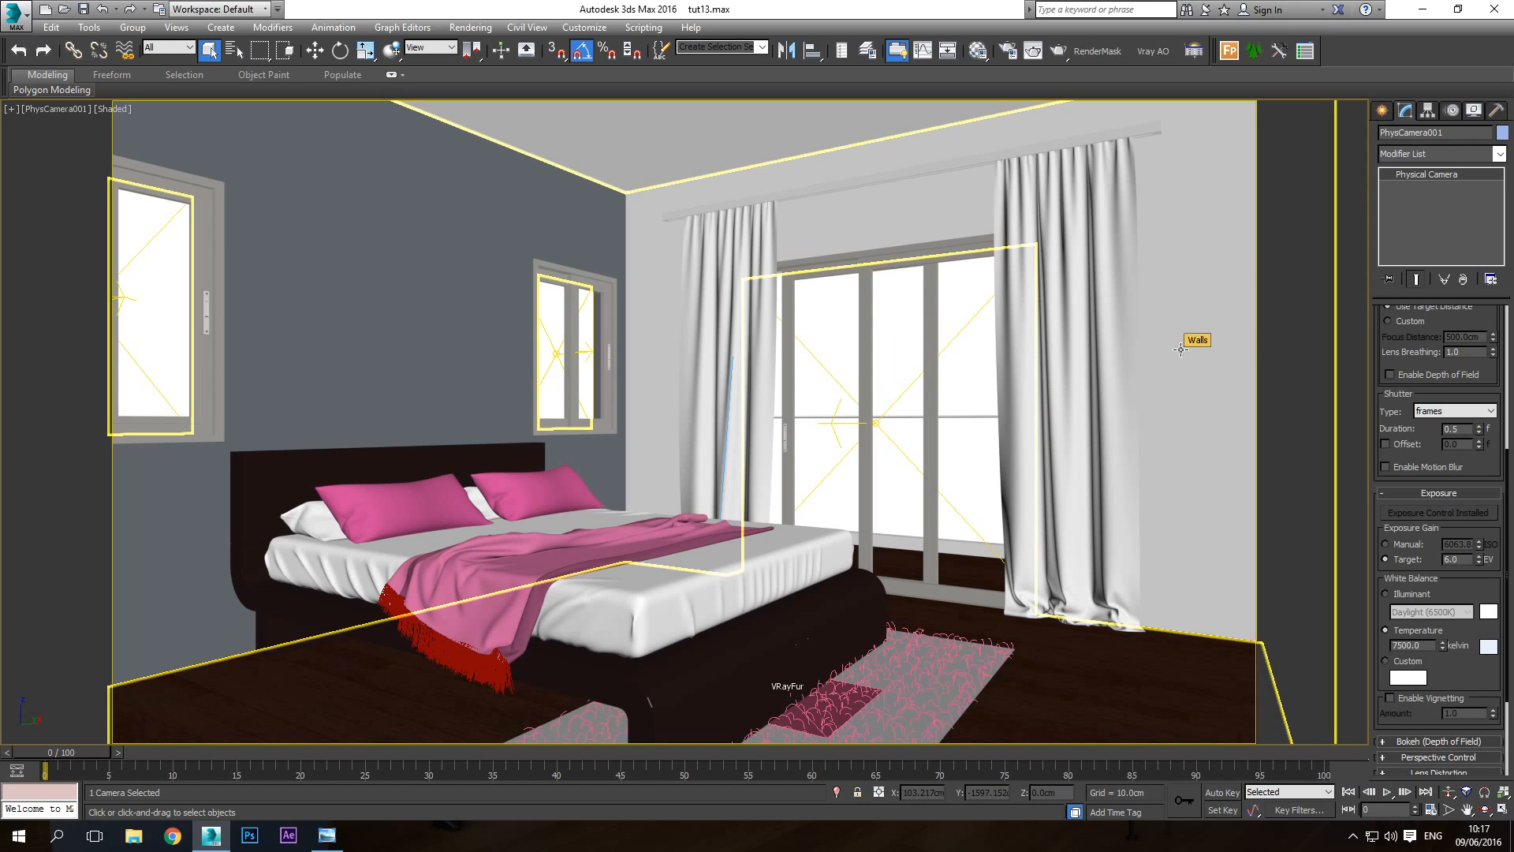
{"action": "key", "text": "p"}
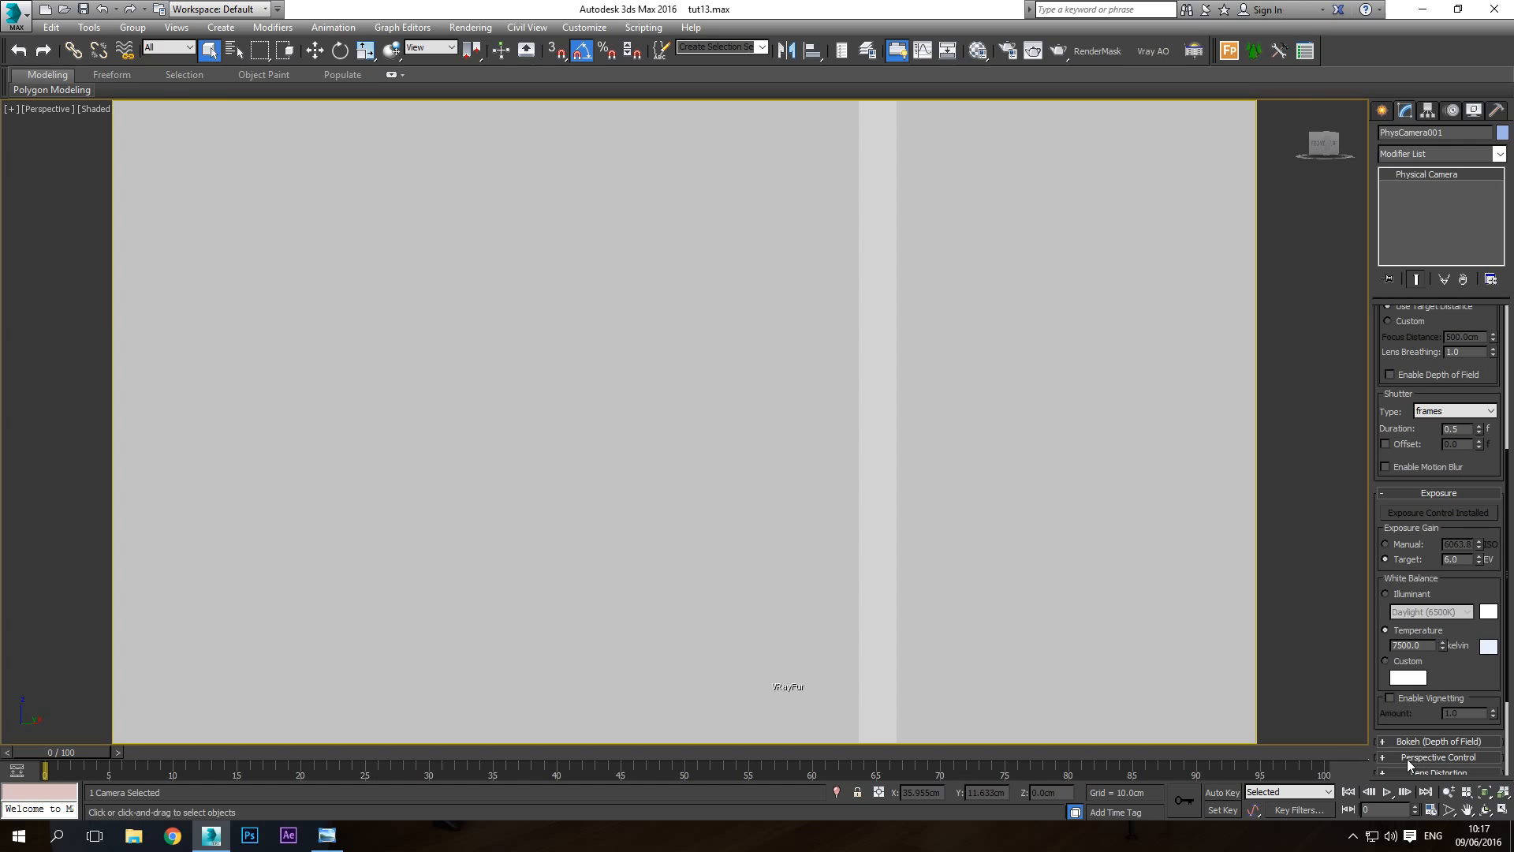
{"action": "left_click", "coordinate": [1485, 810]}
{"action": "left_click_drag", "start_coordinate": [670, 378], "coordinate": [683, 446]}
{"action": "scroll", "coordinate": [688, 404], "scroll_direction": "down", "scroll_amount": 5}
{"action": "middle_click_drag", "start_coordinate": [688, 401], "coordinate": [751, 336]}
{"action": "scroll", "coordinate": [673, 474], "scroll_direction": "down", "scroll_amount": 3}
{"action": "right_click", "coordinate": [685, 489]}
{"action": "key", "text": "c"}
{"action": "key", "text": "p"}
{"action": "scroll", "coordinate": [695, 531], "scroll_direction": "down", "scroll_amount": 5}
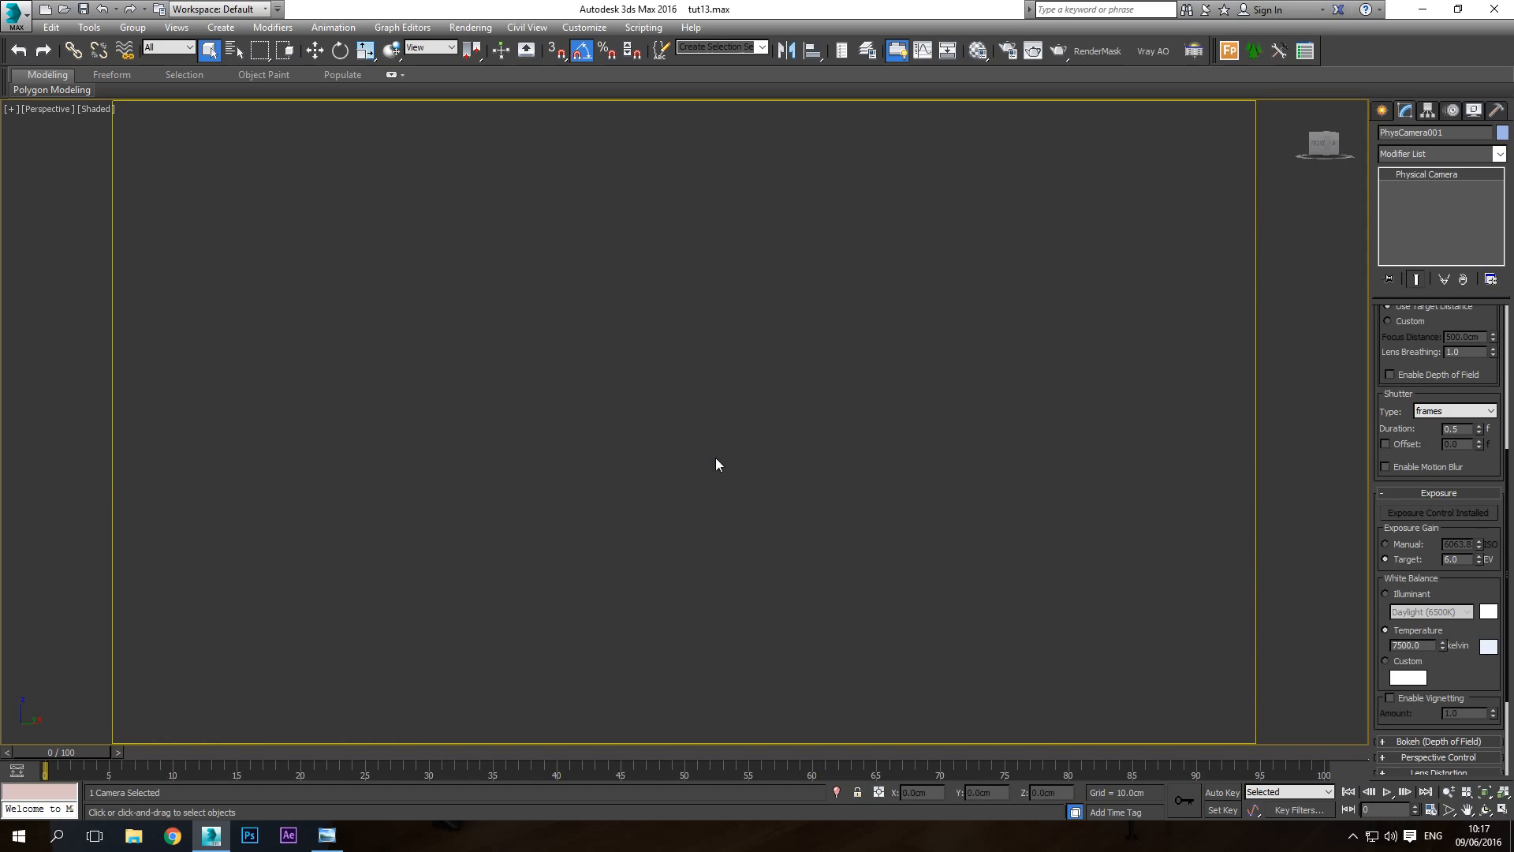
{"action": "left_click", "coordinate": [1485, 792]}
{"action": "left_click", "coordinate": [1485, 810]}
{"action": "left_click_drag", "start_coordinate": [946, 571], "coordinate": [719, 431]}
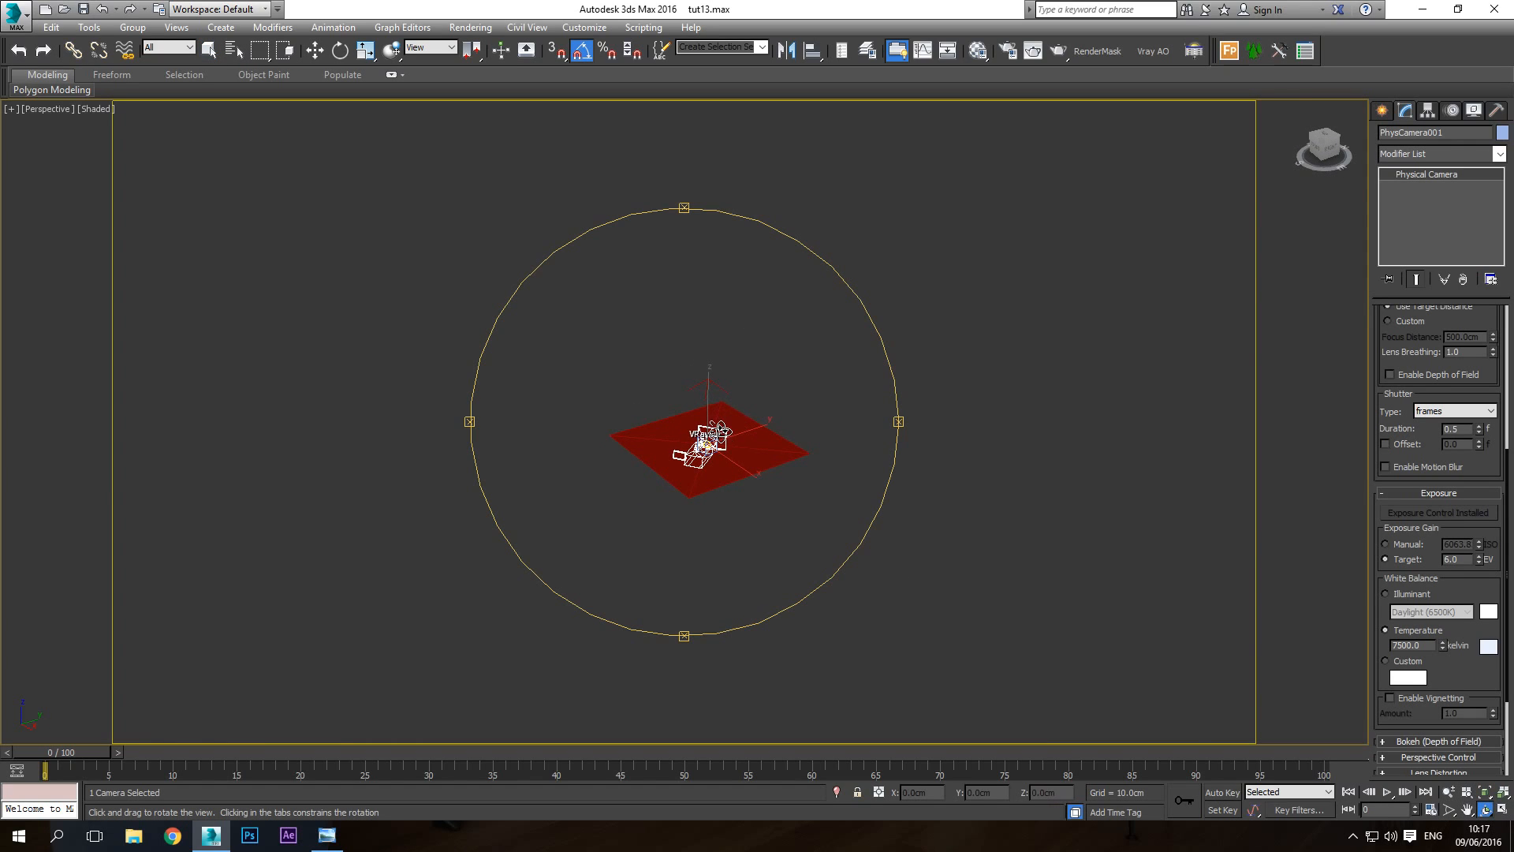
{"action": "left_click", "coordinate": [1449, 792]}
{"action": "left_click_drag", "start_coordinate": [673, 247], "coordinate": [623, 359]}
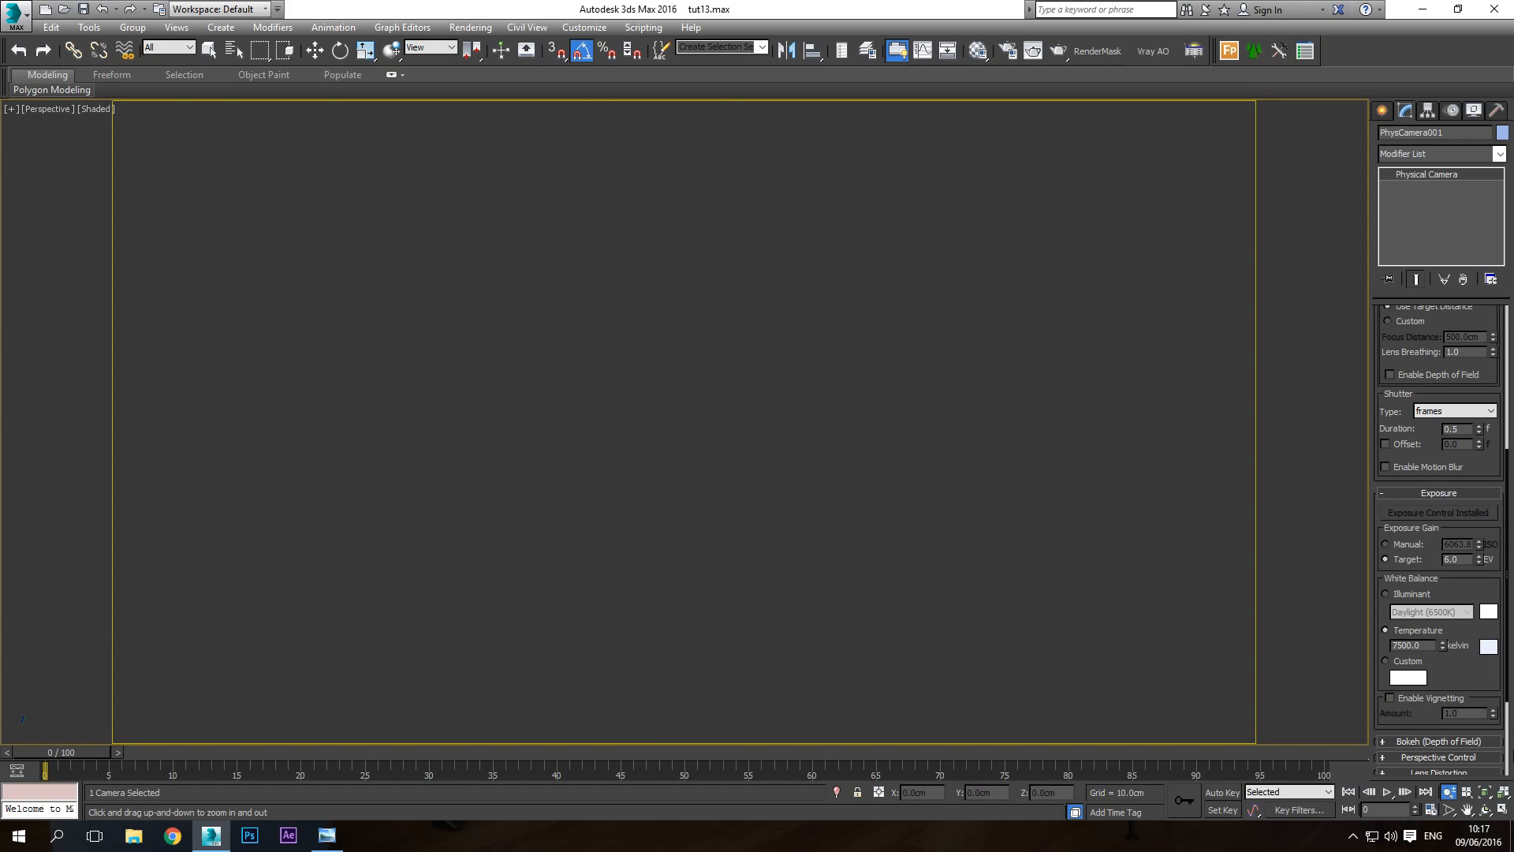
{"action": "left_click", "coordinate": [1484, 792]}
{"action": "key", "text": "c"}
Select VRaySun001 in the perspective view to review its parameters, and check the VRaySky map in the Material Editor
{"action": "key", "text": "p"}
{"action": "middle_click_drag", "start_coordinate": [730, 390], "coordinate": [669, 195]}
{"action": "key", "text": "q"}
{"action": "left_click", "coordinate": [753, 171]}
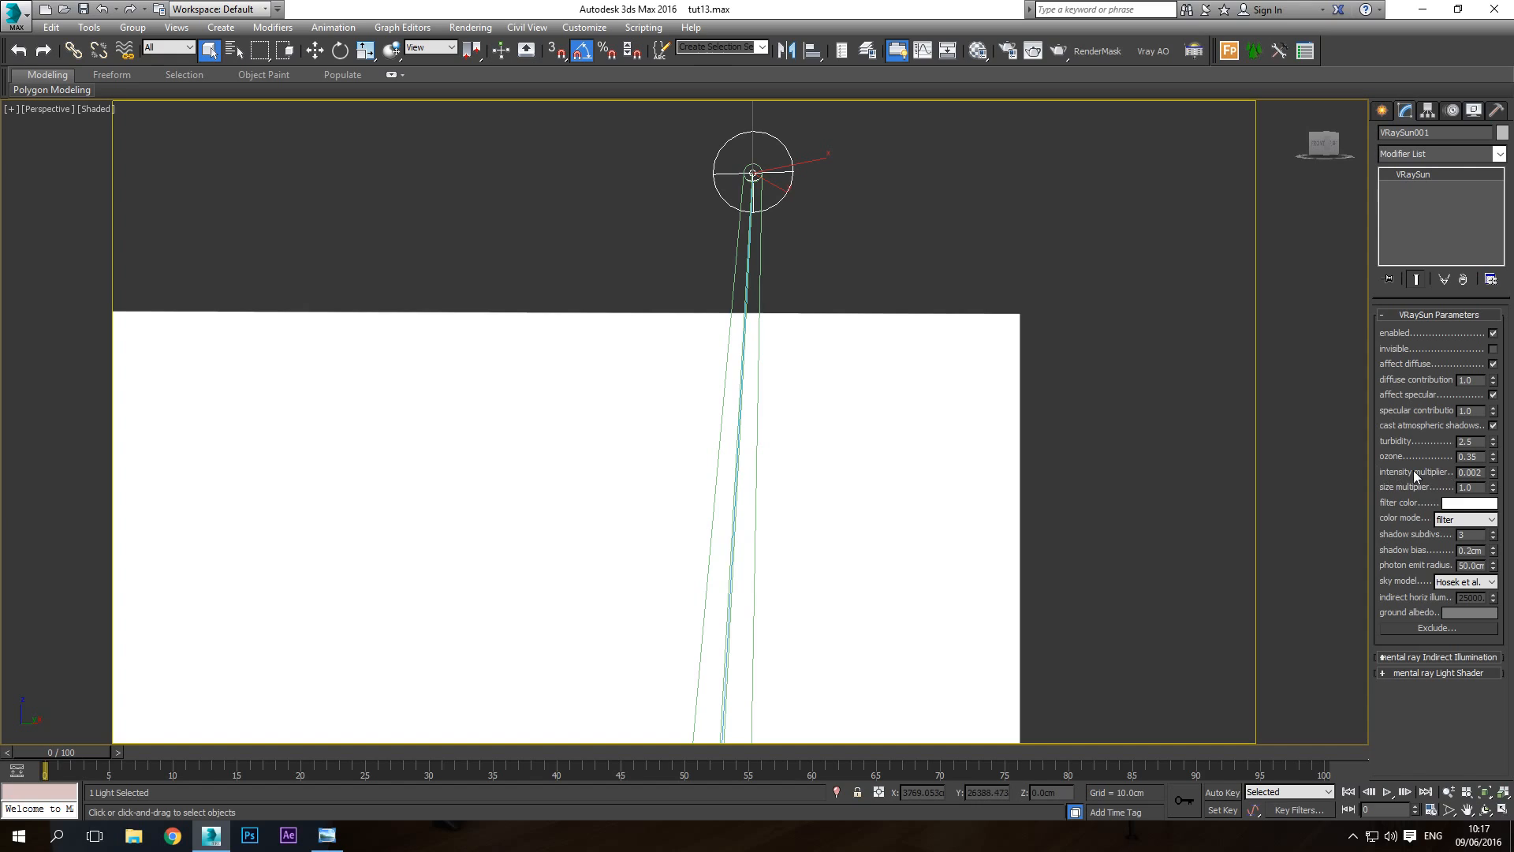
{"action": "key", "text": "c"}
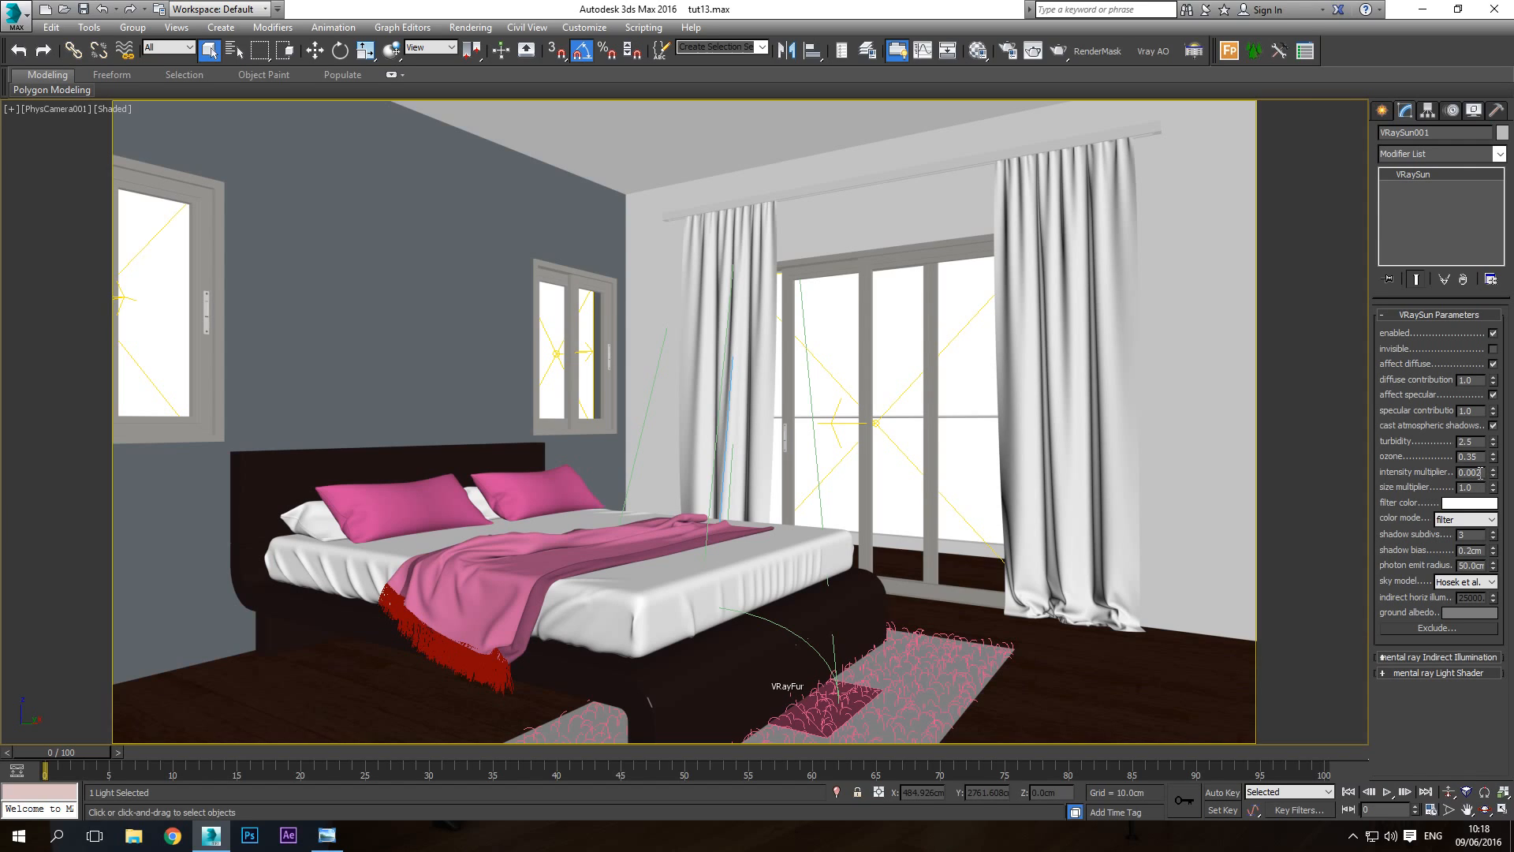
{"action": "left_click", "coordinate": [979, 54]}
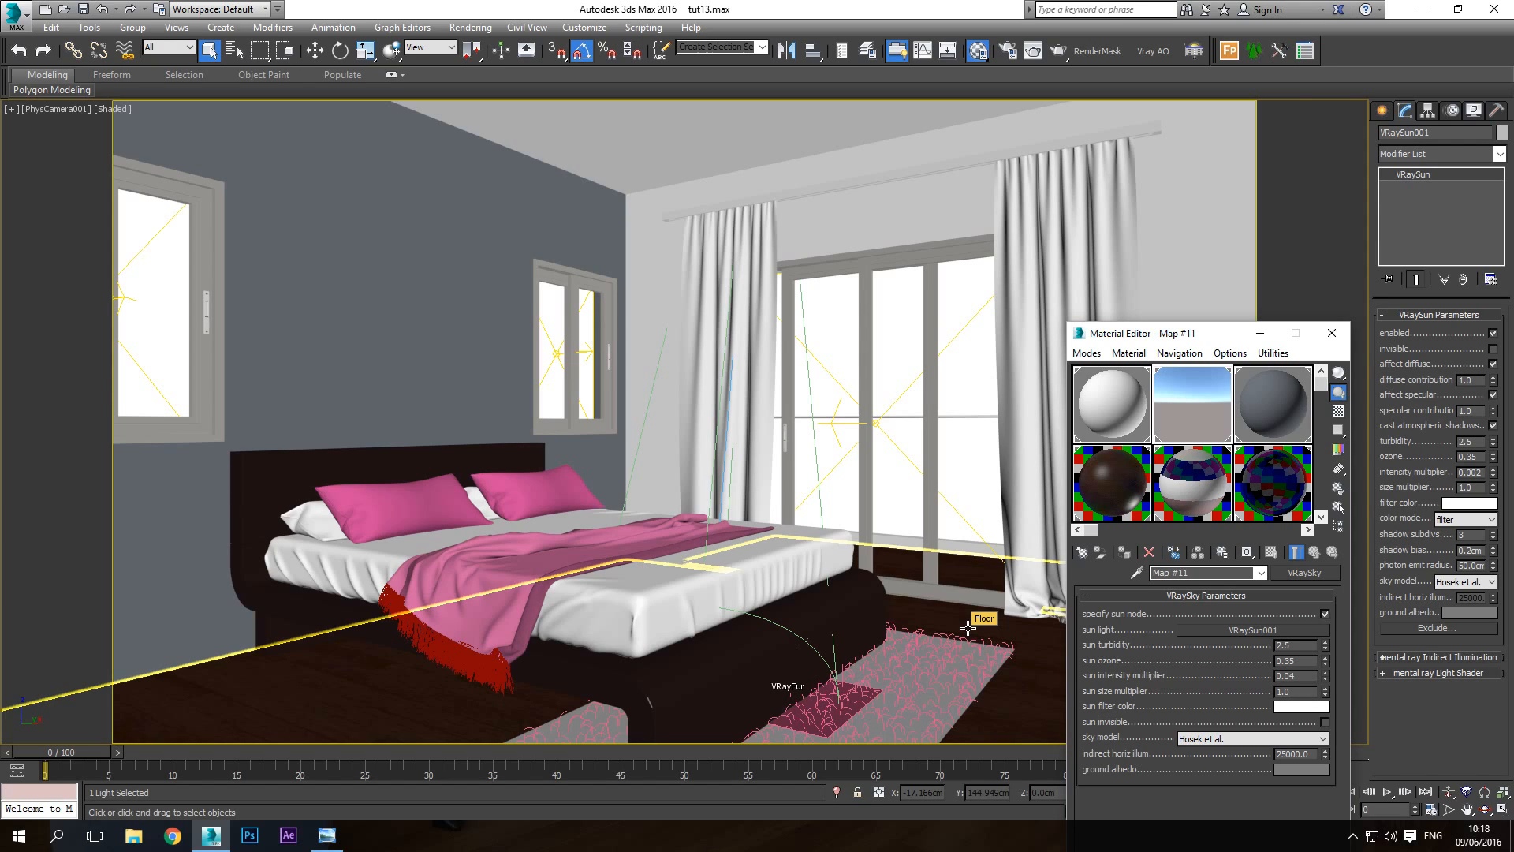
{"action": "left_click", "coordinate": [1332, 333]}
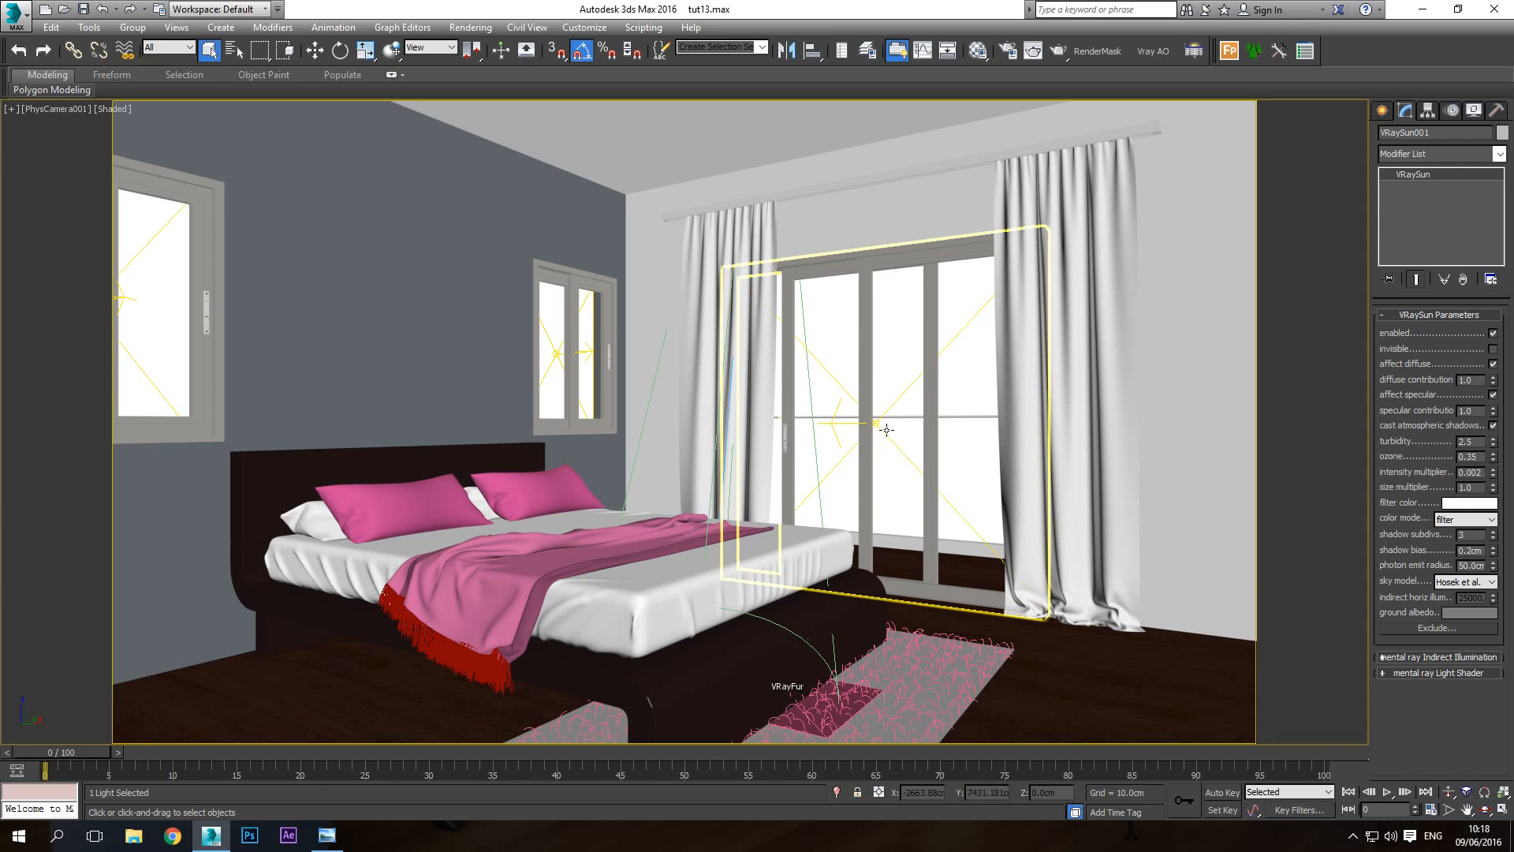
Switch to Windows Photo Viewer and examine the finished bedroom render full screen
{"action": "left_click", "coordinate": [326, 836]}
{"action": "left_click", "coordinate": [718, 801]}
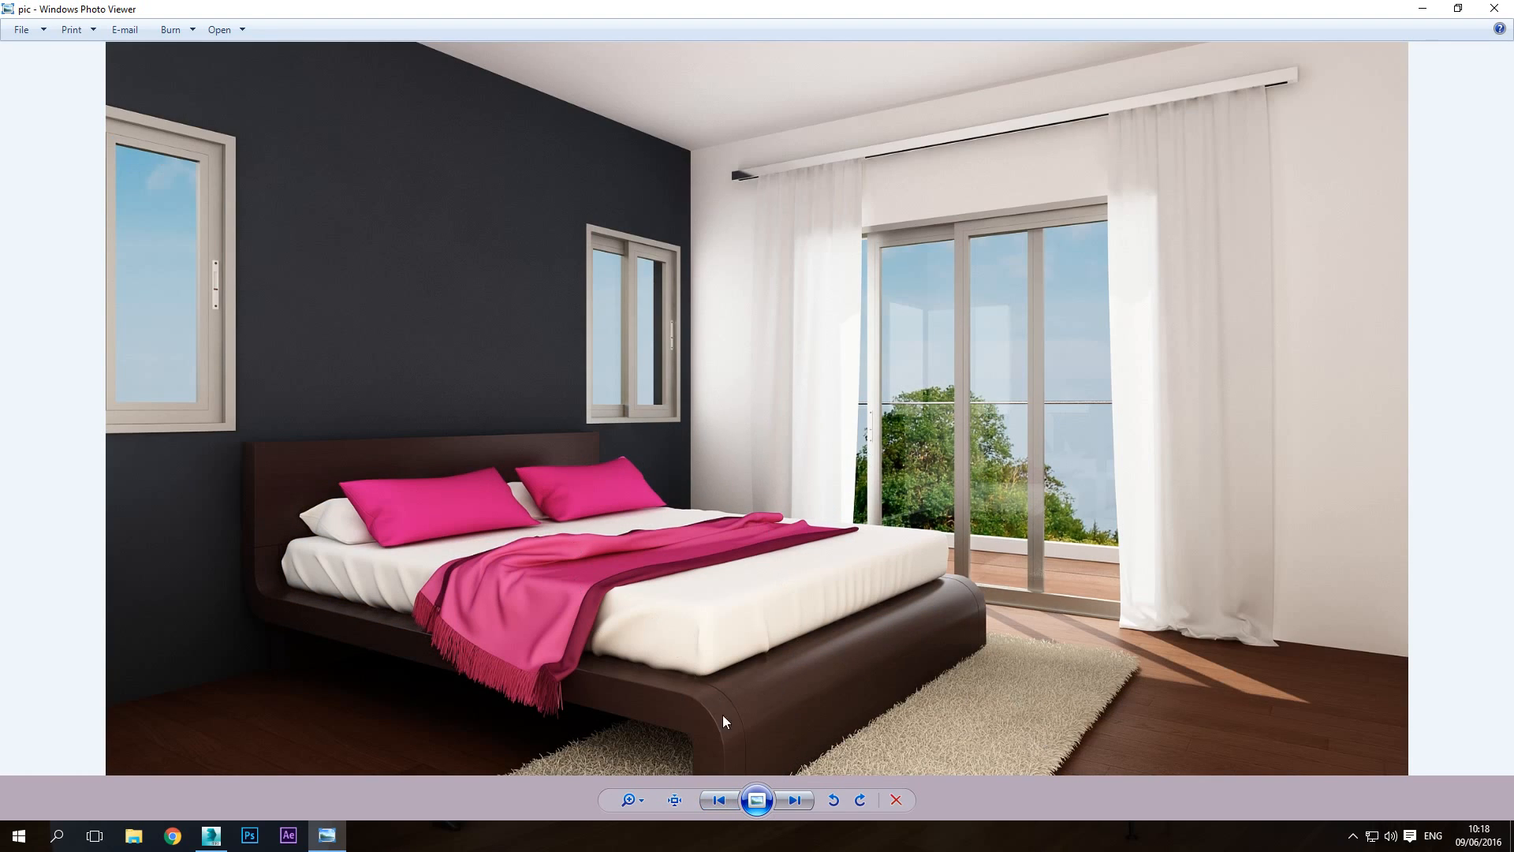
{"action": "left_click", "coordinate": [759, 802]}
{"action": "left_click", "coordinate": [804, 455]}
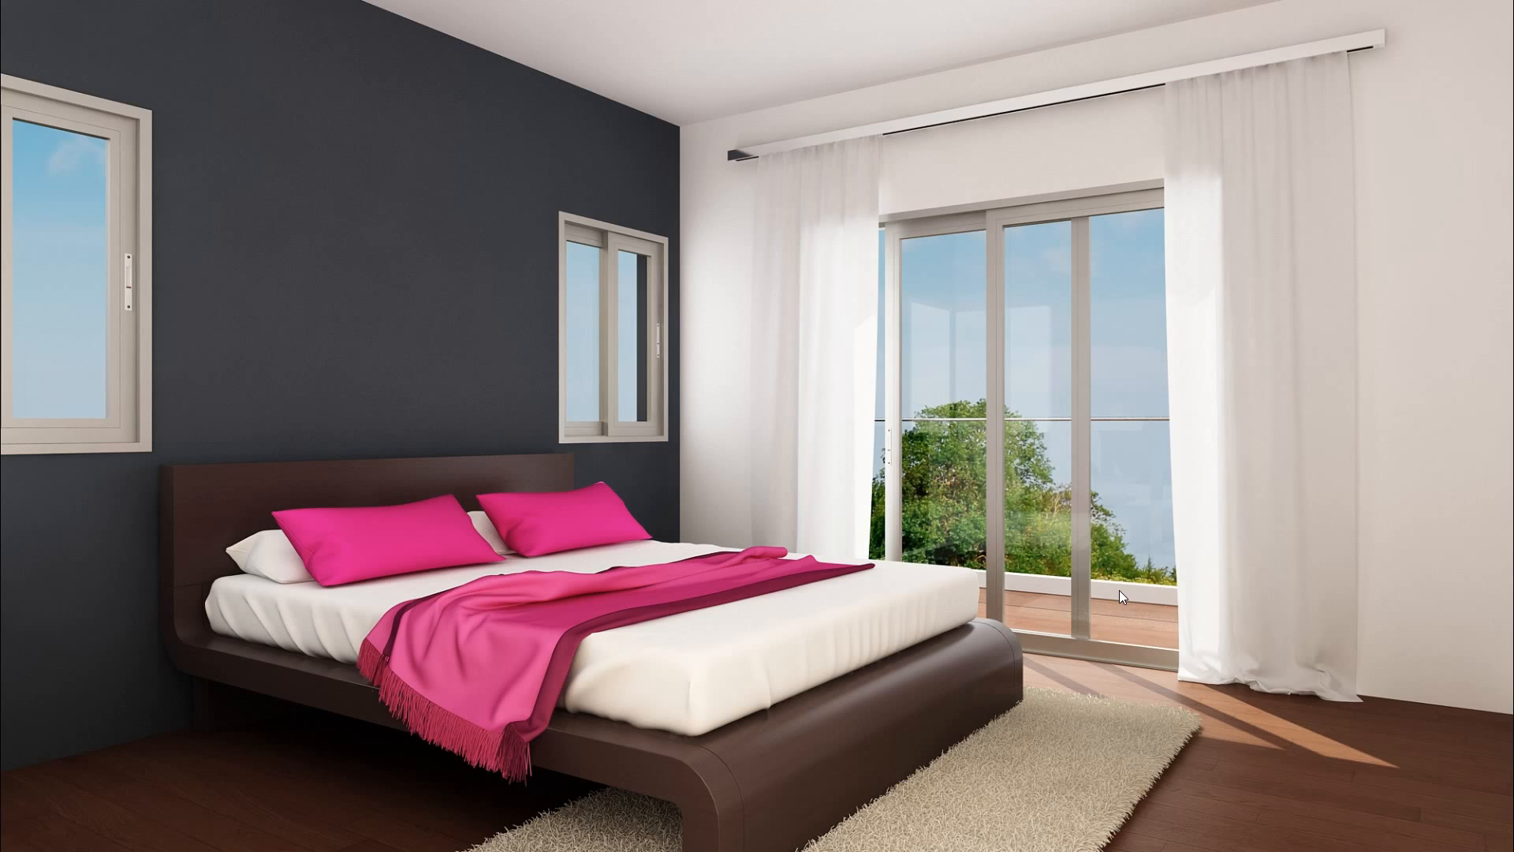
{"action": "right_click", "coordinate": [823, 366]}
{"action": "left_click", "coordinate": [914, 2]}
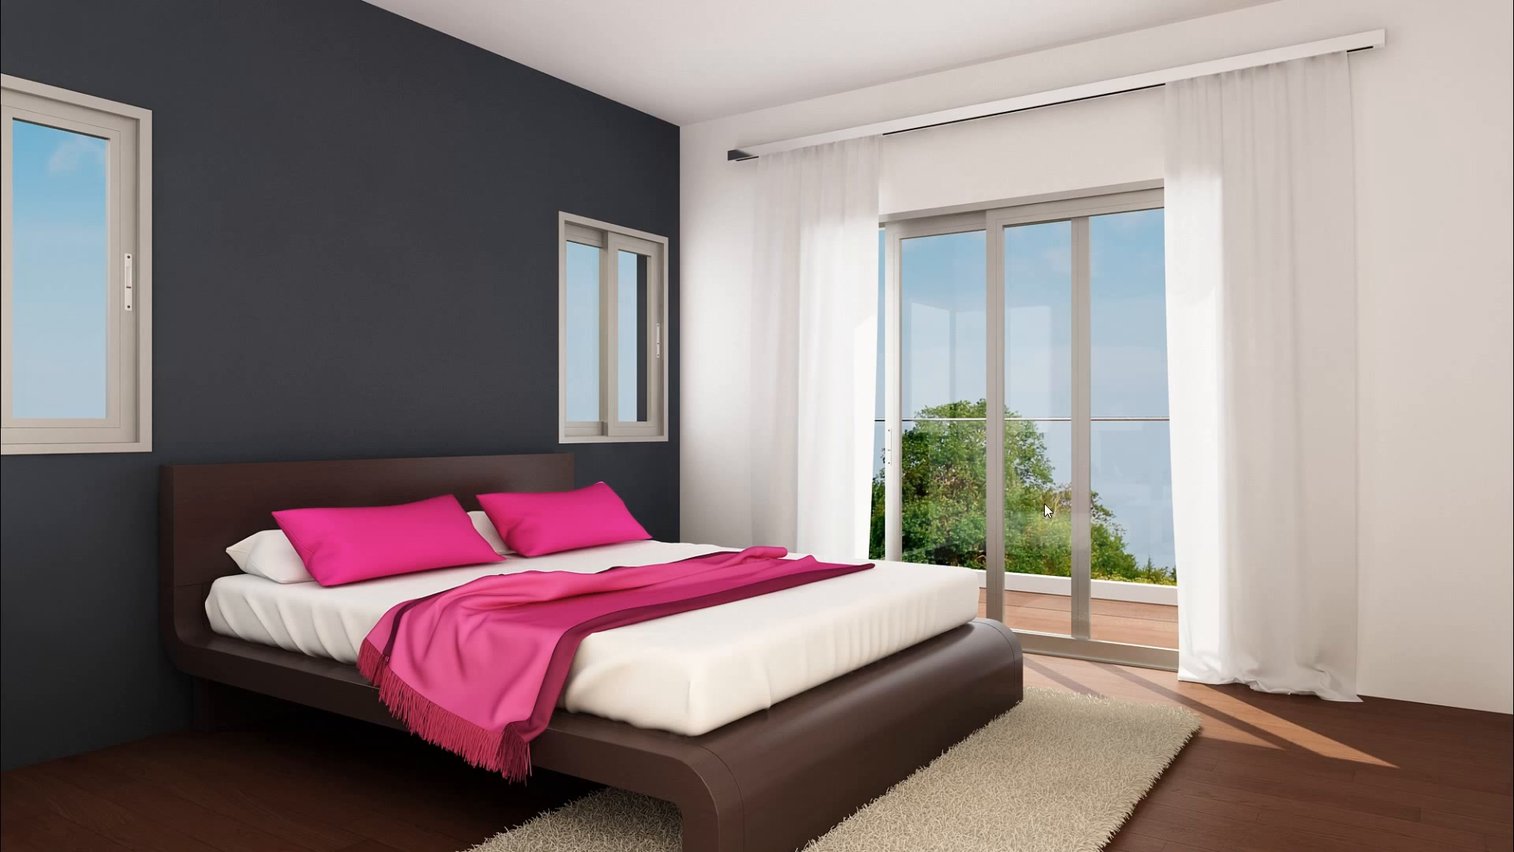